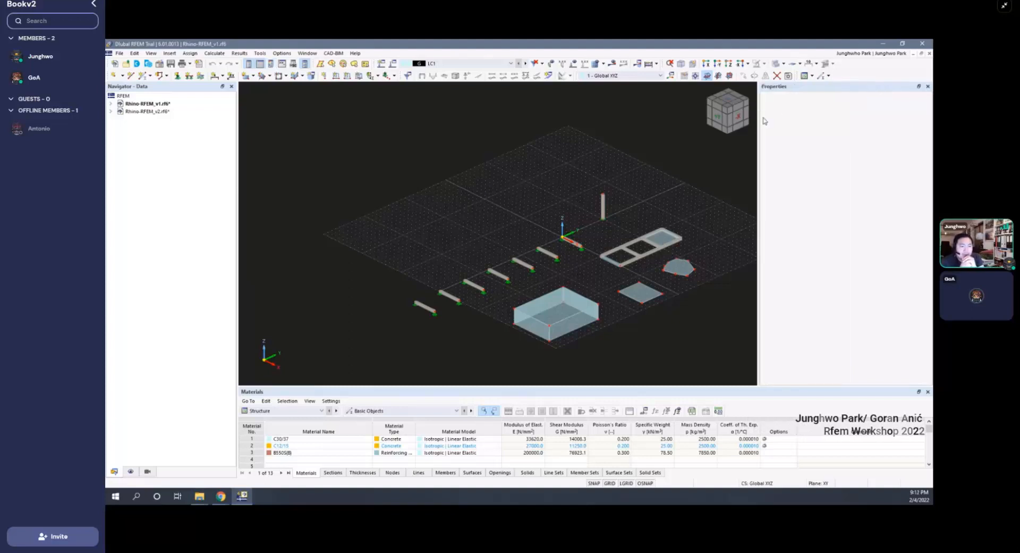
Enlarge the model view and examine the row of beams, the column, the frame, the flat surfaces and the box
drag(759, 121, 835, 121)
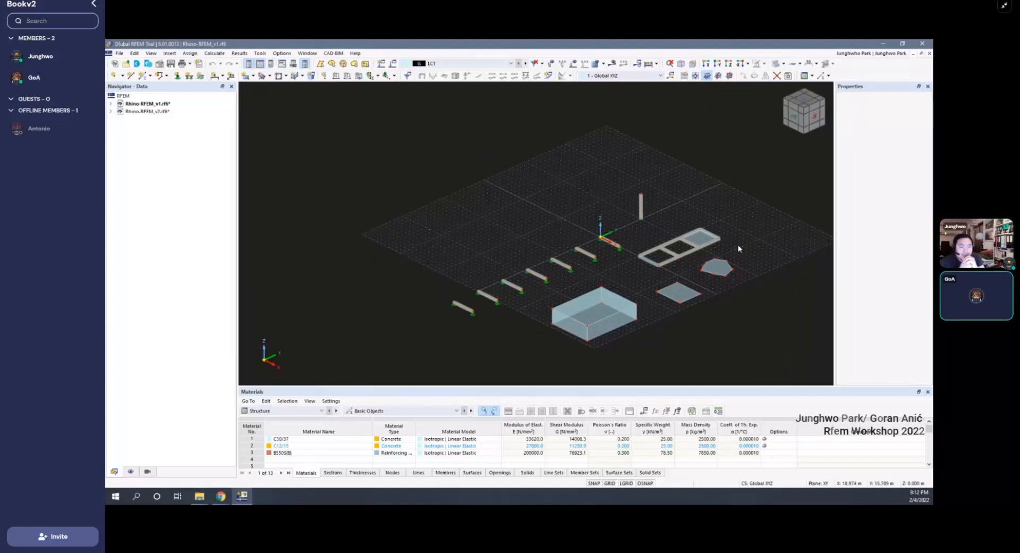
middle_drag(739, 249, 692, 212)
scroll(684, 271, up, 1)
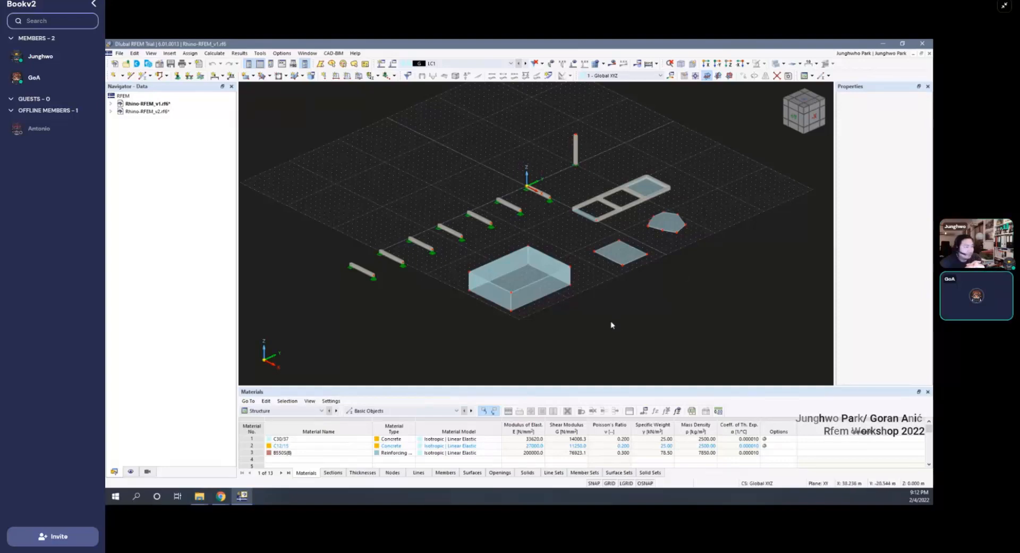
scroll(610, 321, down, 5)
scroll(573, 324, up, 5)
middle_drag(573, 330, 547, 311)
click(92, 3)
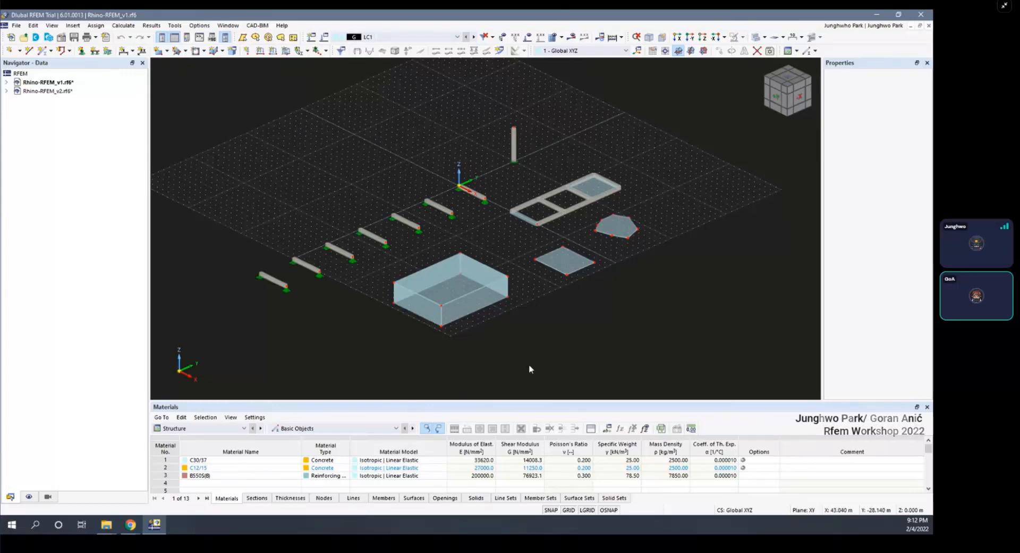
mouse_move(534, 371)
ctrl+middle_down()
mouse_move(494, 369)
mouse_move(539, 366)
ctrl+middle_up()
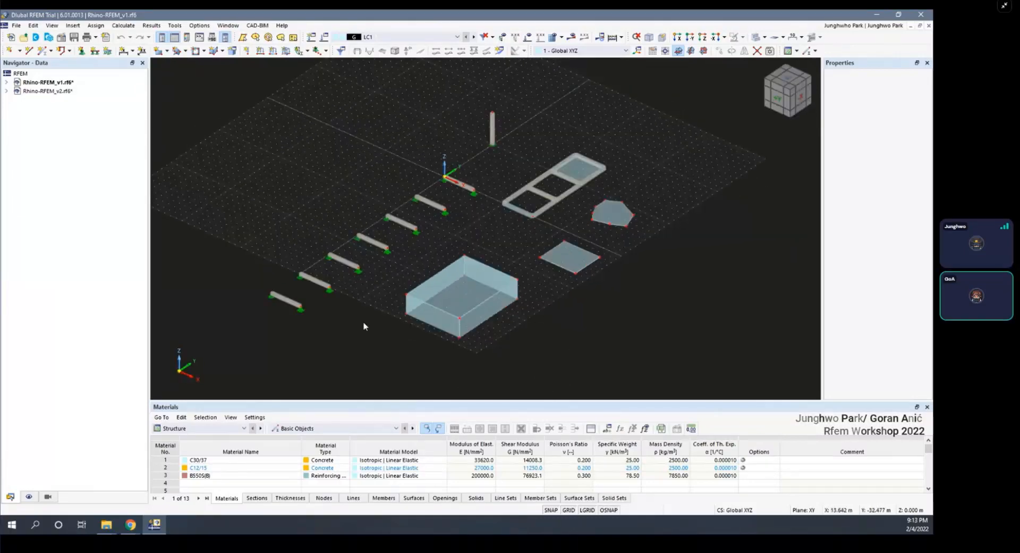
ctrl+middle_drag(412, 325, 358, 328)
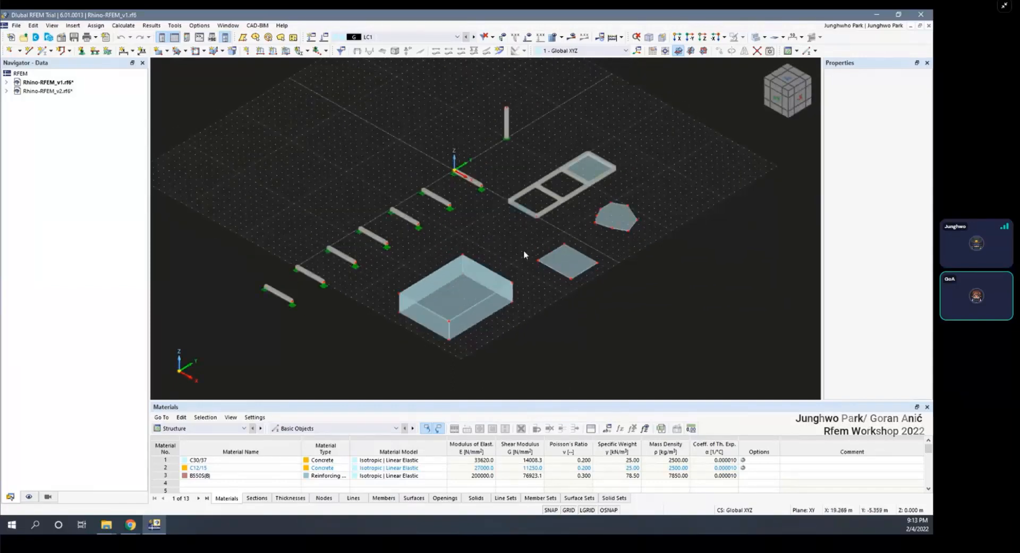
scroll(520, 301, up, 2)
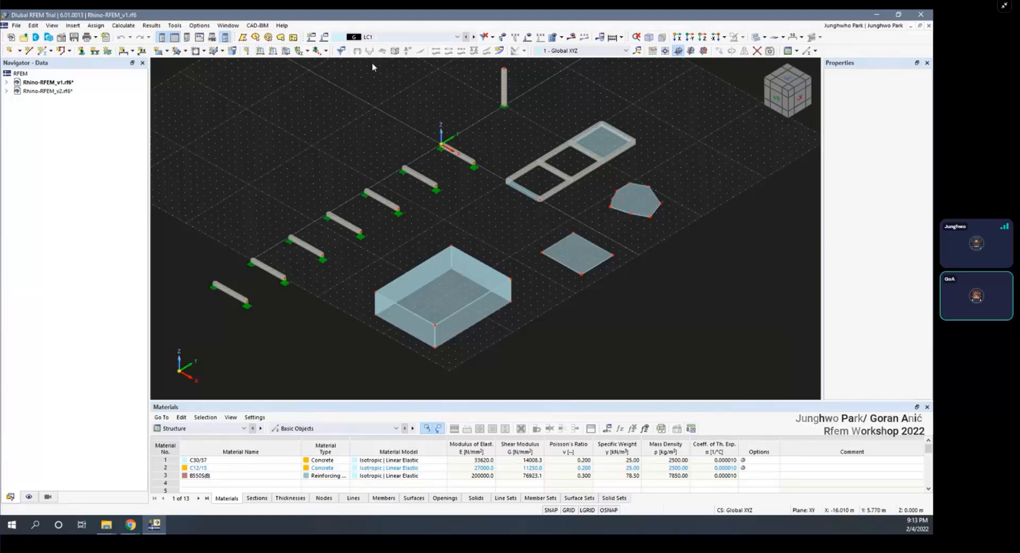
middle_drag(579, 324, 557, 307)
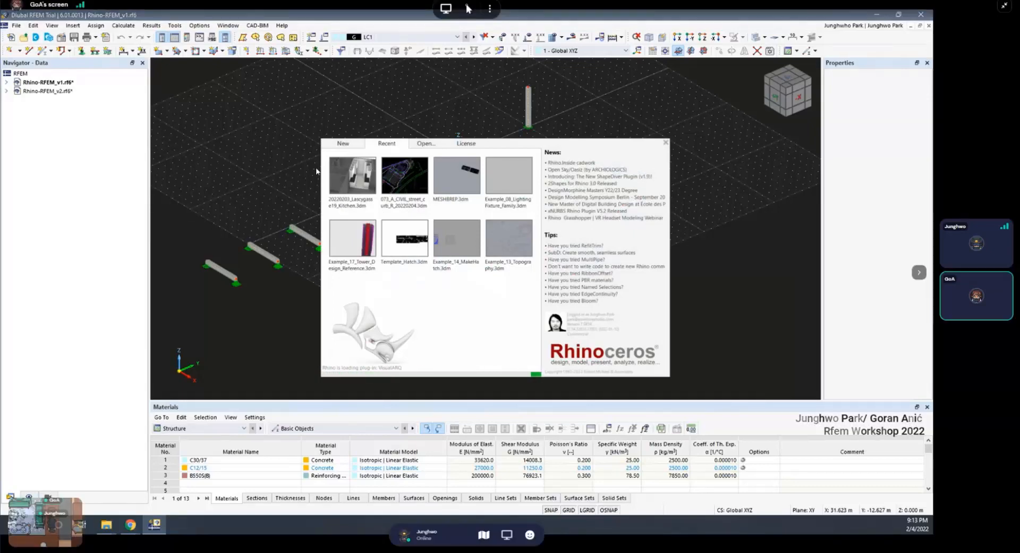
click(343, 144)
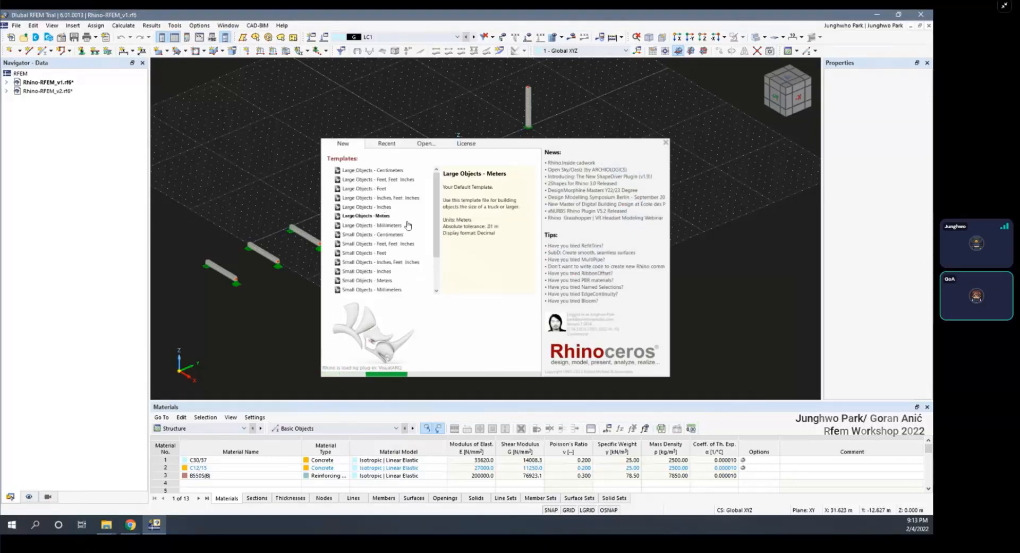
click(666, 142)
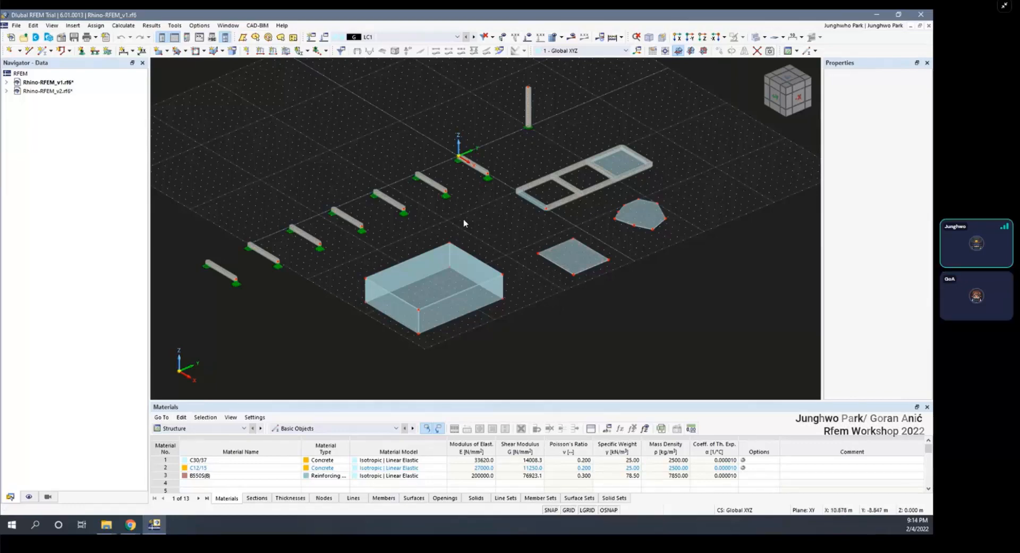
Expand the Rhino-RFEM_v1 model in the data tree and collapse its Load Cases & Combinations folder
ctrl+middle_drag(463, 219, 522, 259)
scroll(489, 282, up, 2)
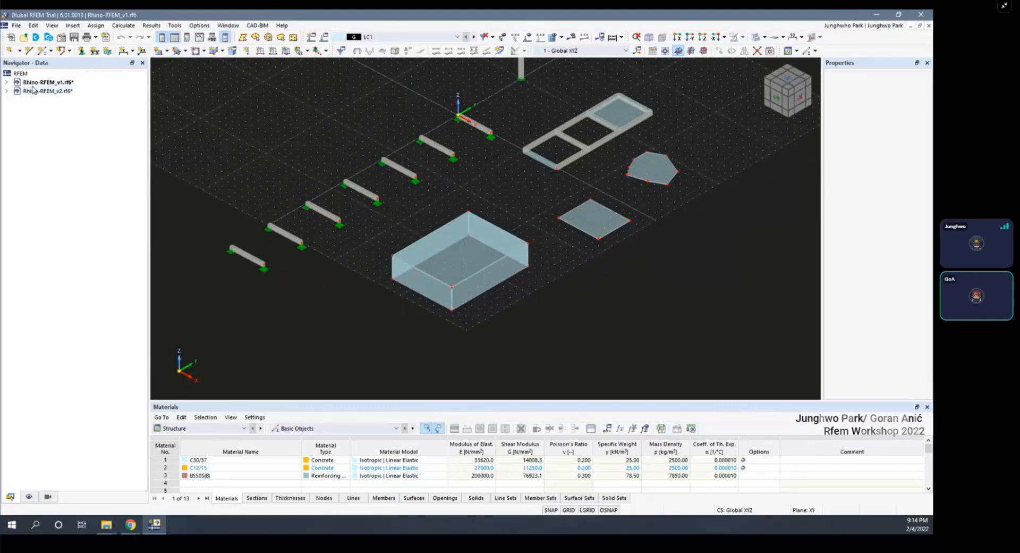
click(6, 83)
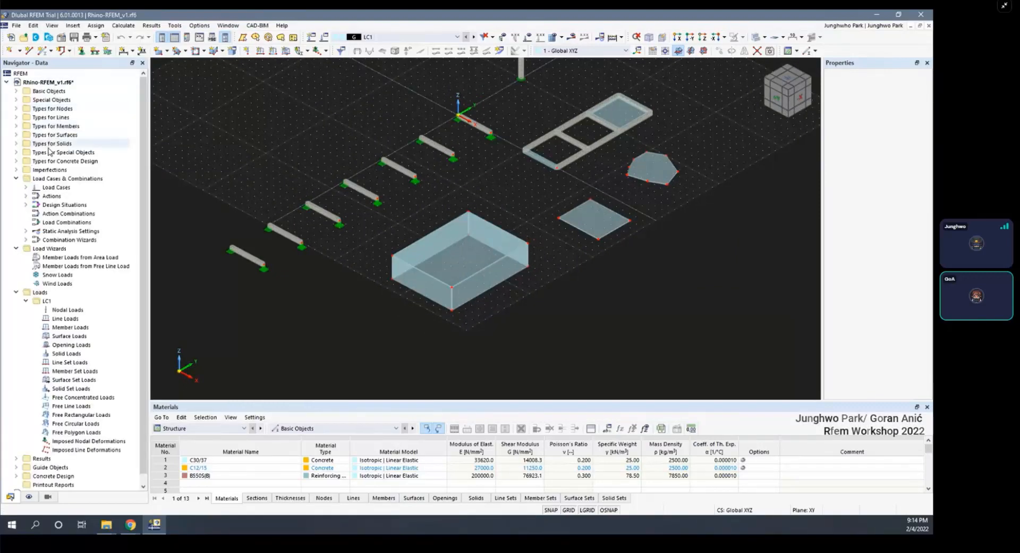
click(16, 180)
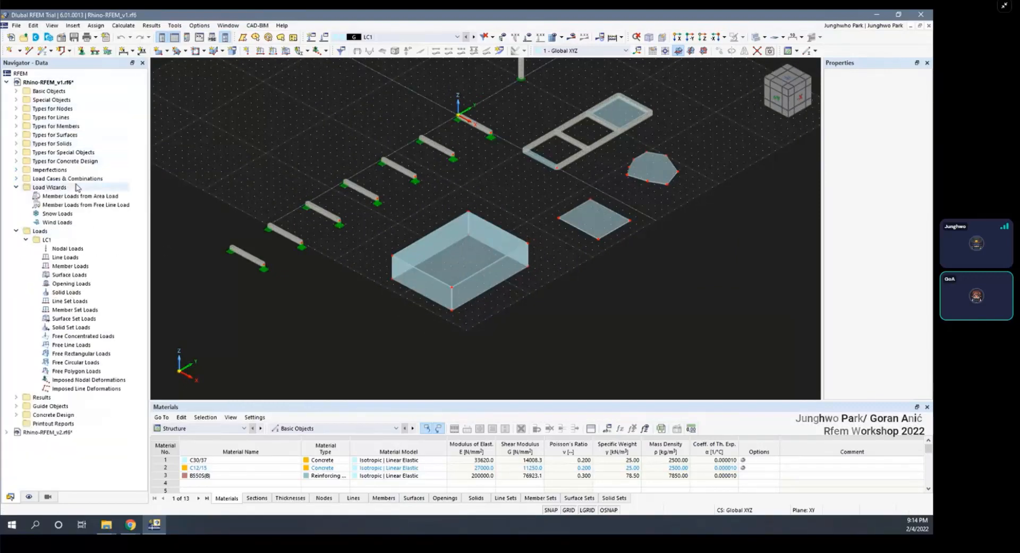
ctrl+middle_drag(362, 240, 349, 264)
scroll(381, 260, down, 2)
ctrl+middle_drag(402, 220, 429, 215)
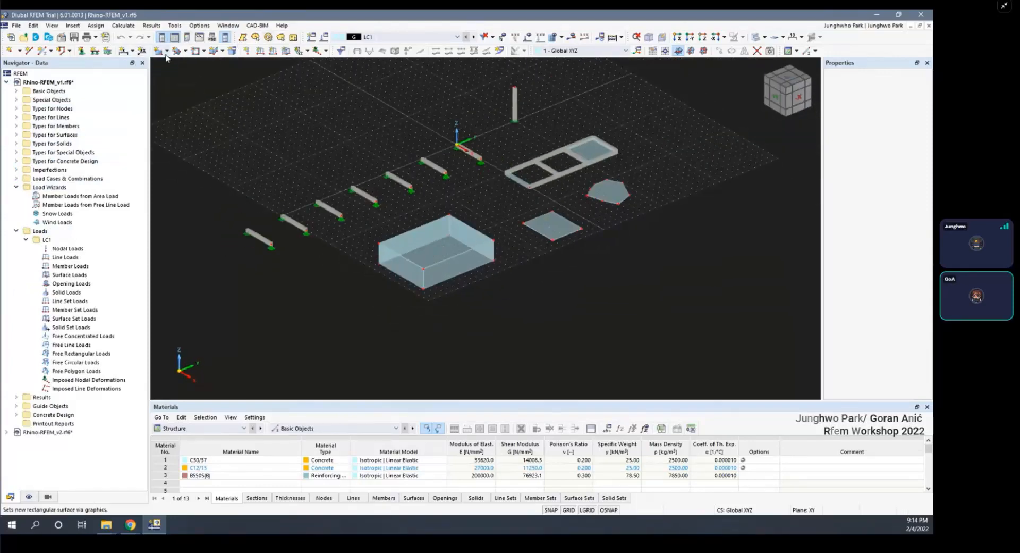
click(33, 25)
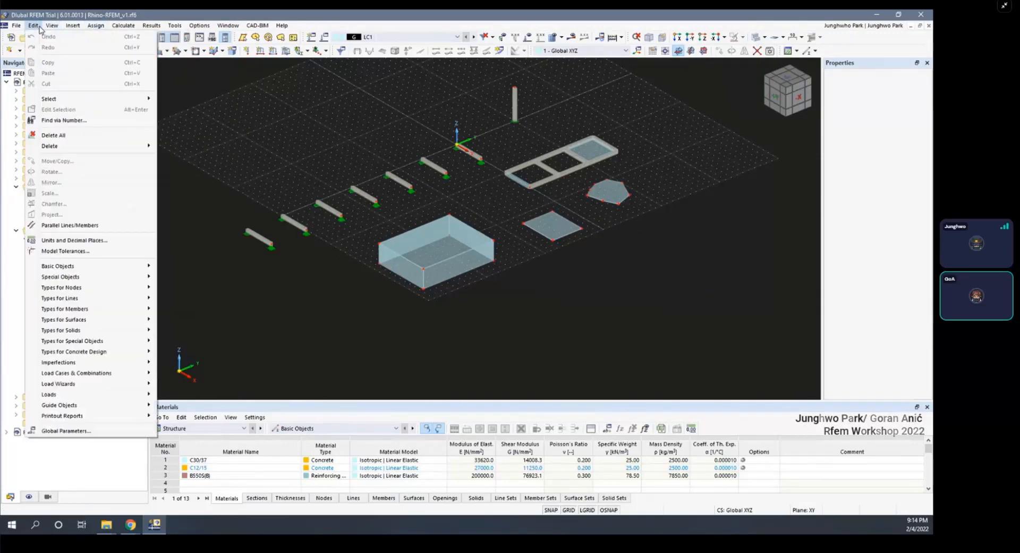
mouse_move(75, 26)
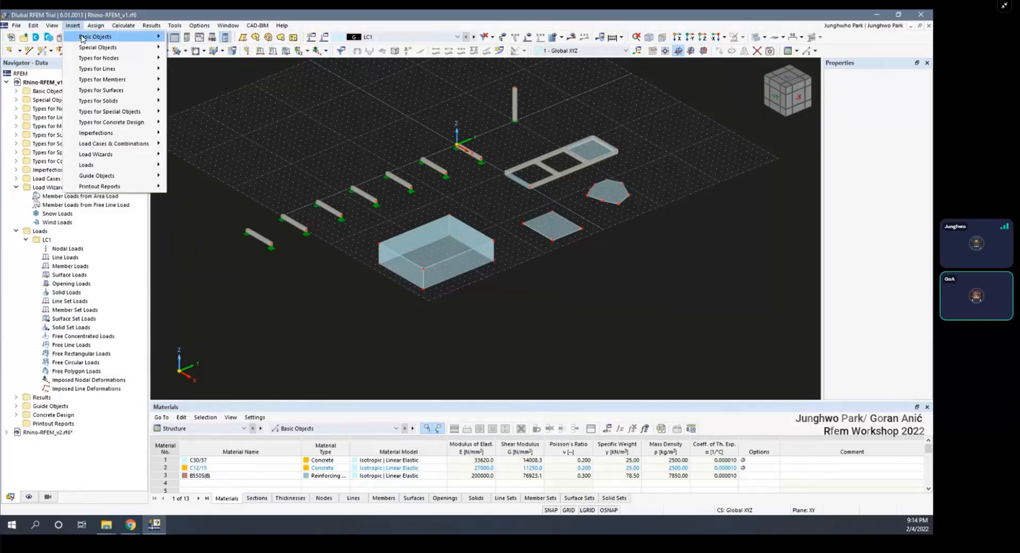
mouse_move(204, 94)
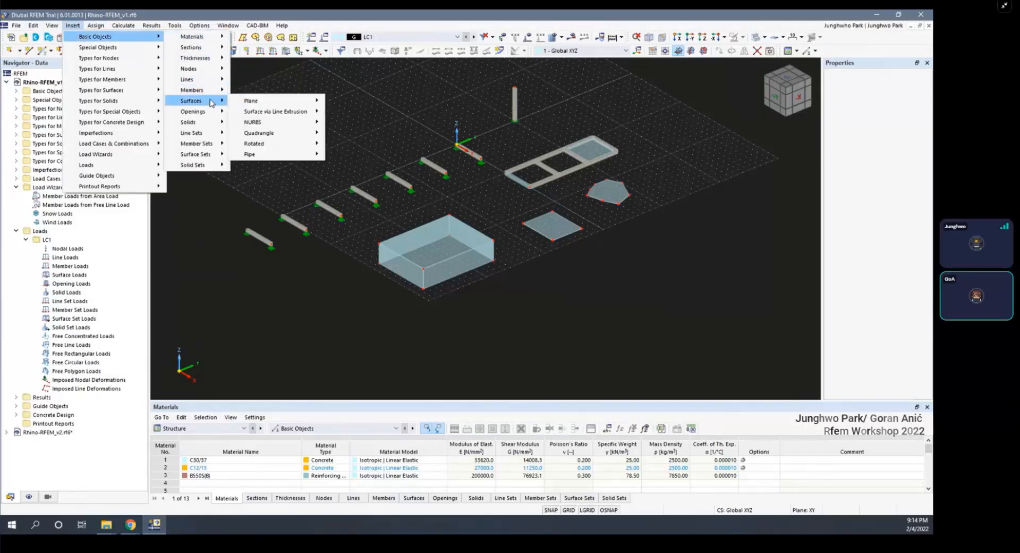
mouse_move(297, 112)
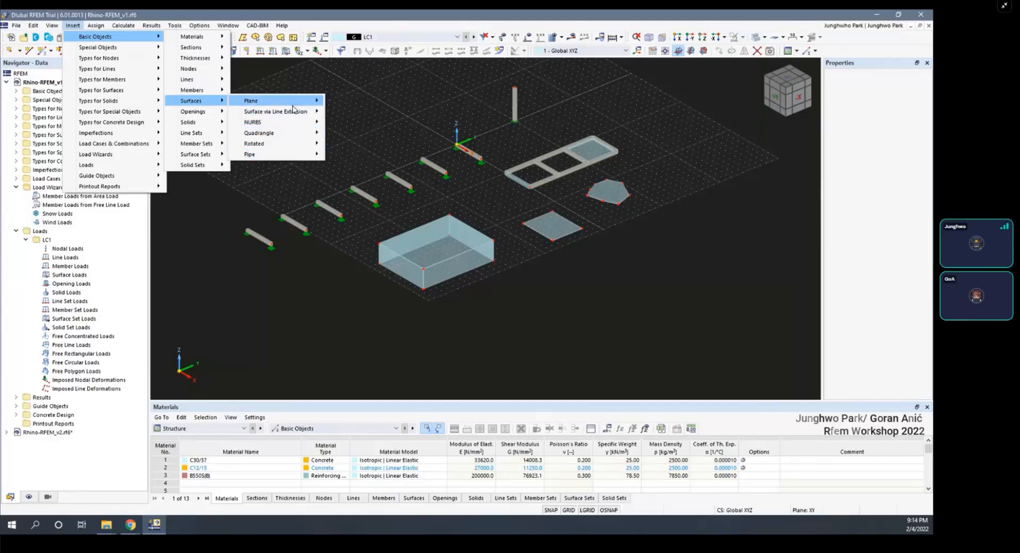
click(276, 61)
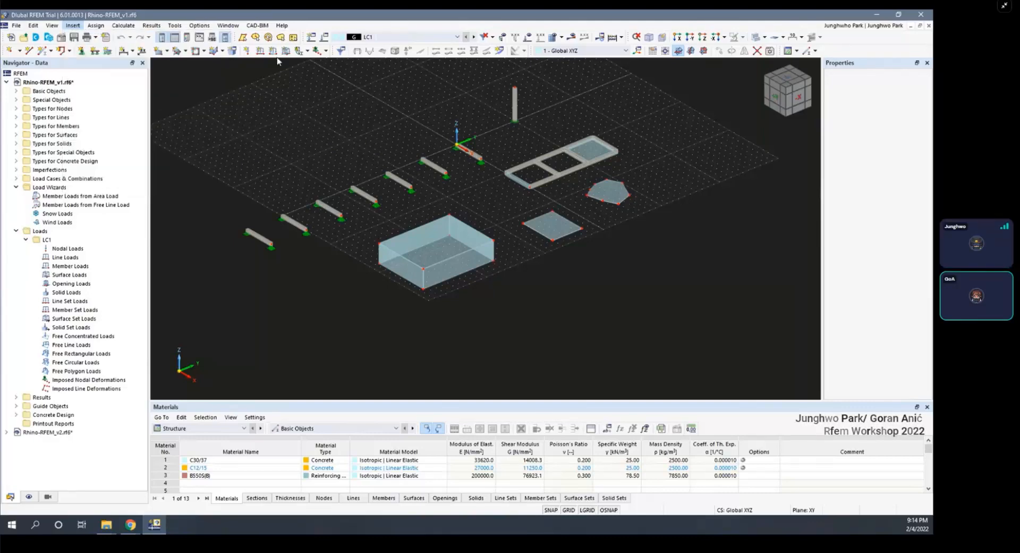
scroll(445, 241, up, 1)
mouse_move(444, 241)
ctrl+middle_down()
mouse_move(391, 270)
mouse_move(446, 261)
ctrl+middle_up()
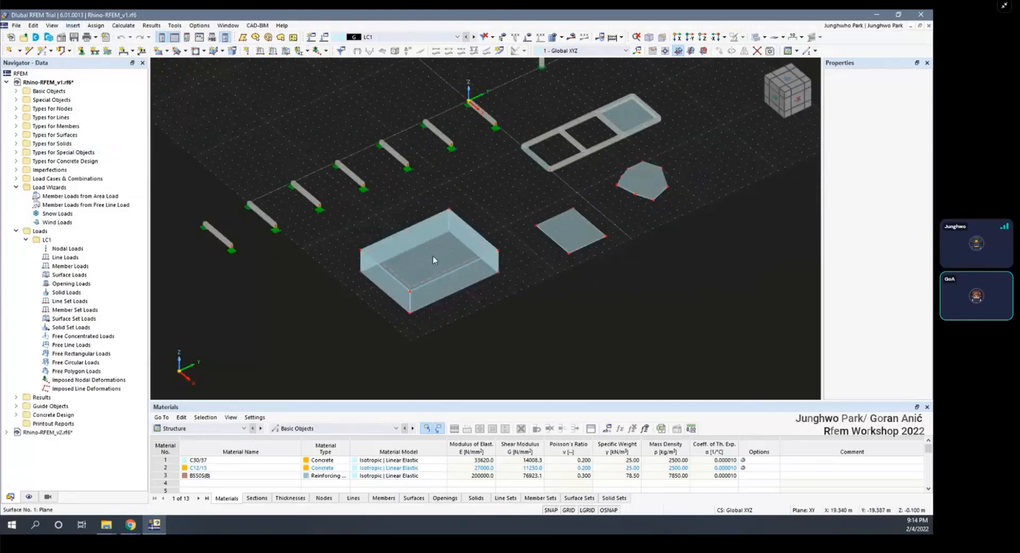
Examine the box's top surface and its surrounding side surfaces up close
click(432, 260)
scroll(486, 302, up, 3)
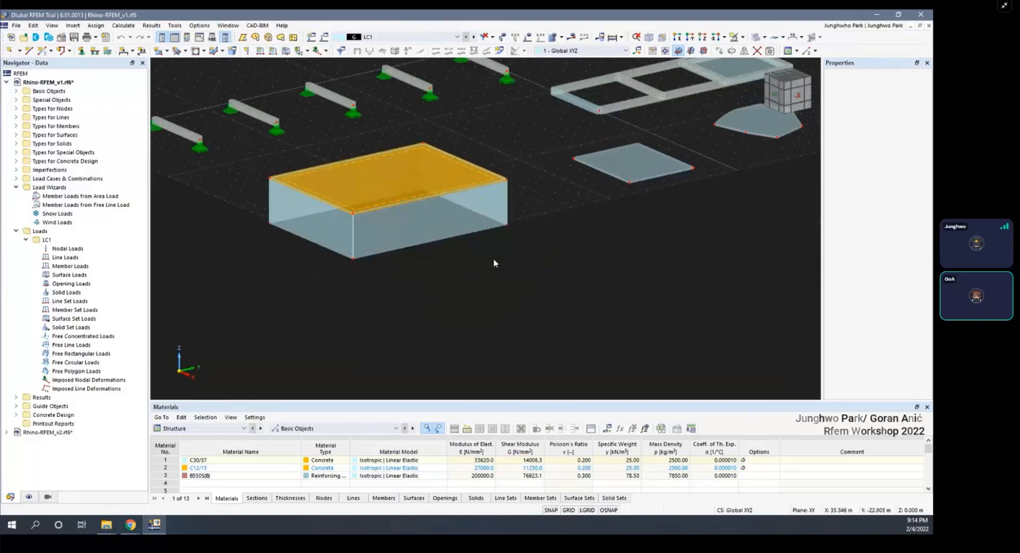
middle_drag(482, 229, 493, 284)
scroll(490, 265, down, 2)
key(Delete)
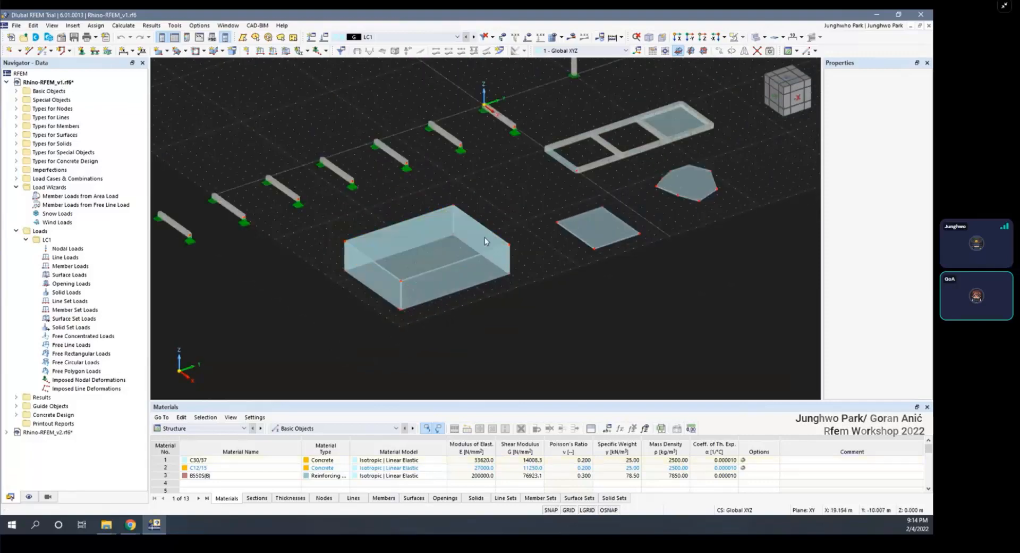
scroll(387, 278, up, 2)
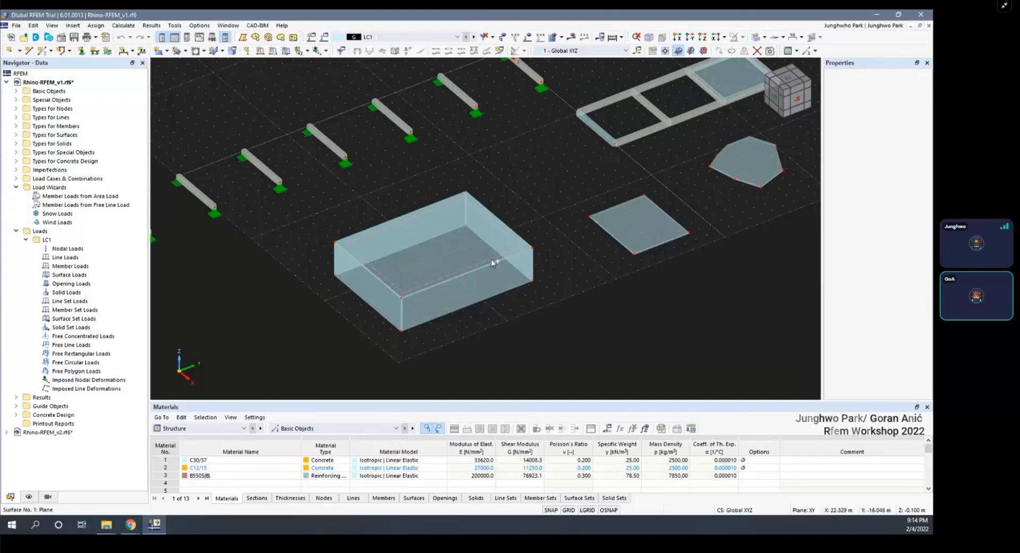
ctrl+middle_drag(491, 259, 464, 288)
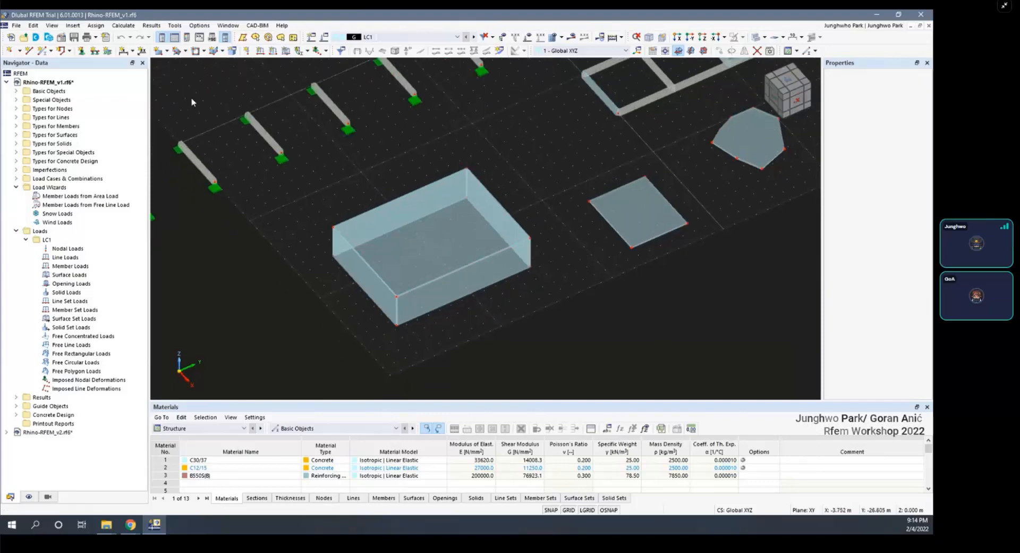
mouse_move(371, 198)
ctrl+middle_down()
mouse_move(377, 234)
mouse_move(410, 248)
mouse_move(352, 199)
ctrl+middle_up()
Draw a standard rectangular surface beside the box, 200 mm uniform thickness in C30/37, with its final corner at about X 43 m, Y -26 m
click(167, 51)
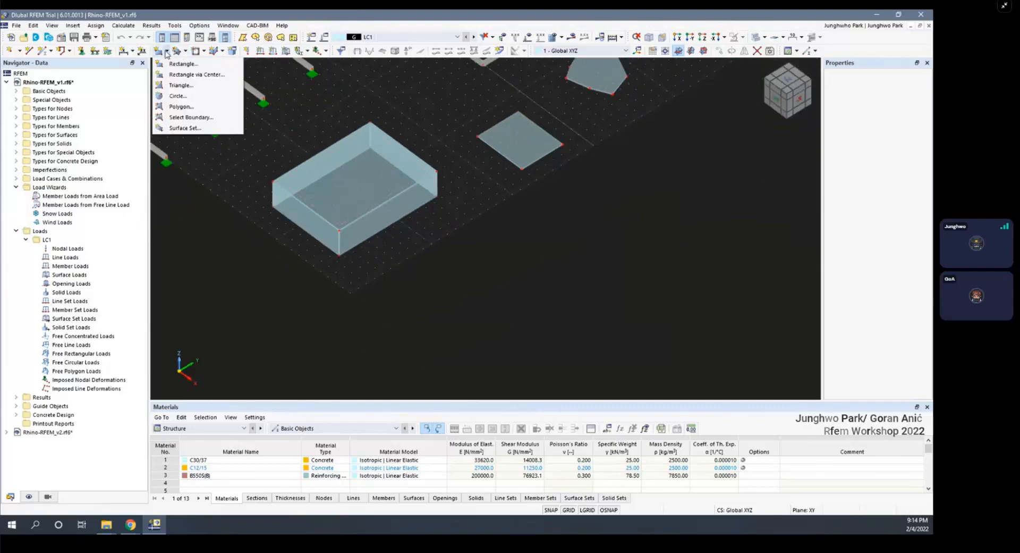
click(192, 70)
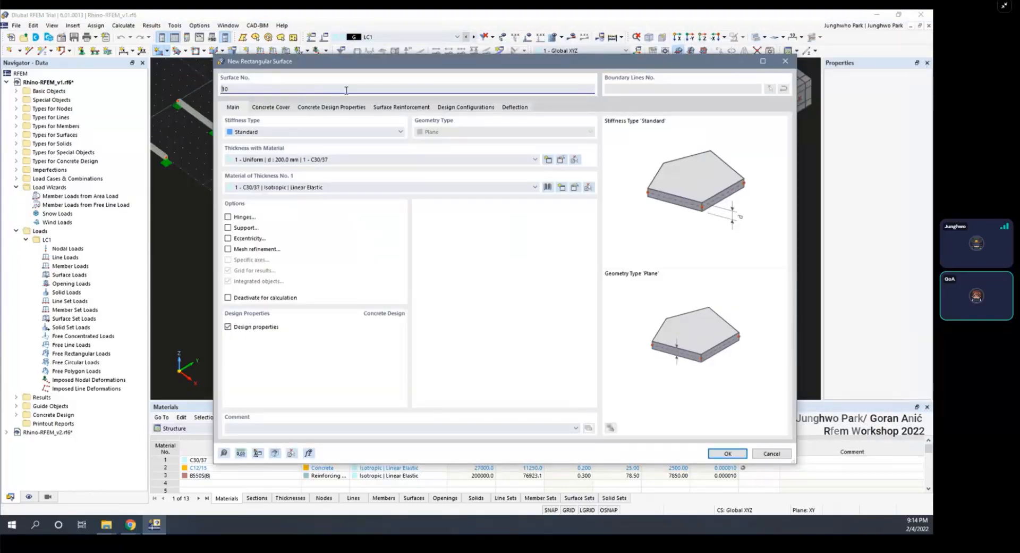
click(727, 453)
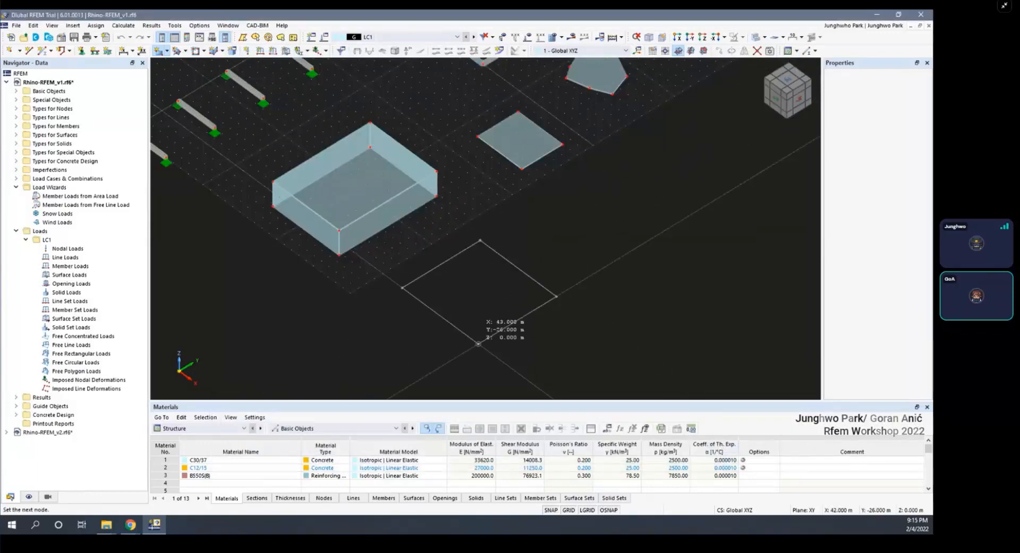
click(477, 344)
scroll(511, 319, down, 3)
scroll(521, 331, up, 5)
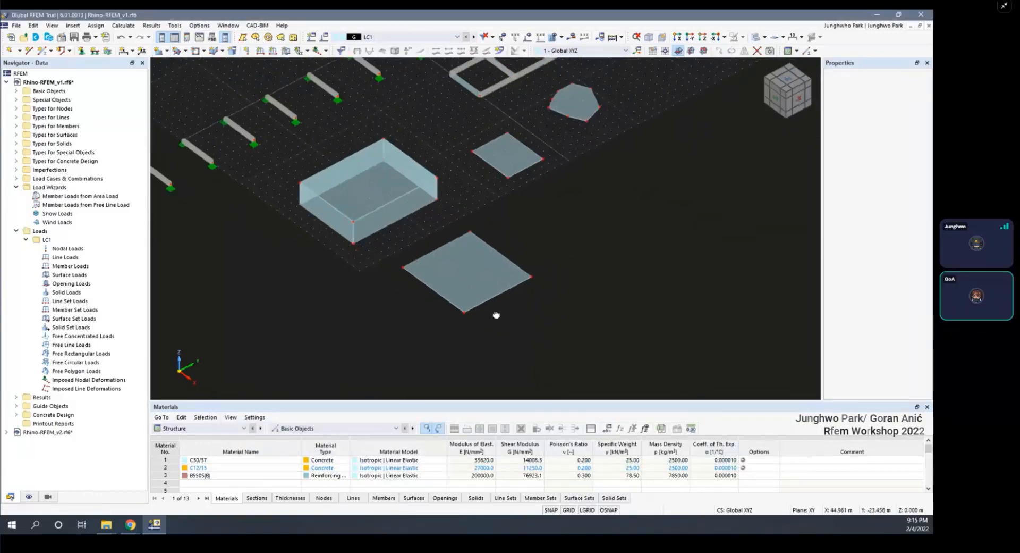
ctrl+middle_drag(500, 292, 456, 275)
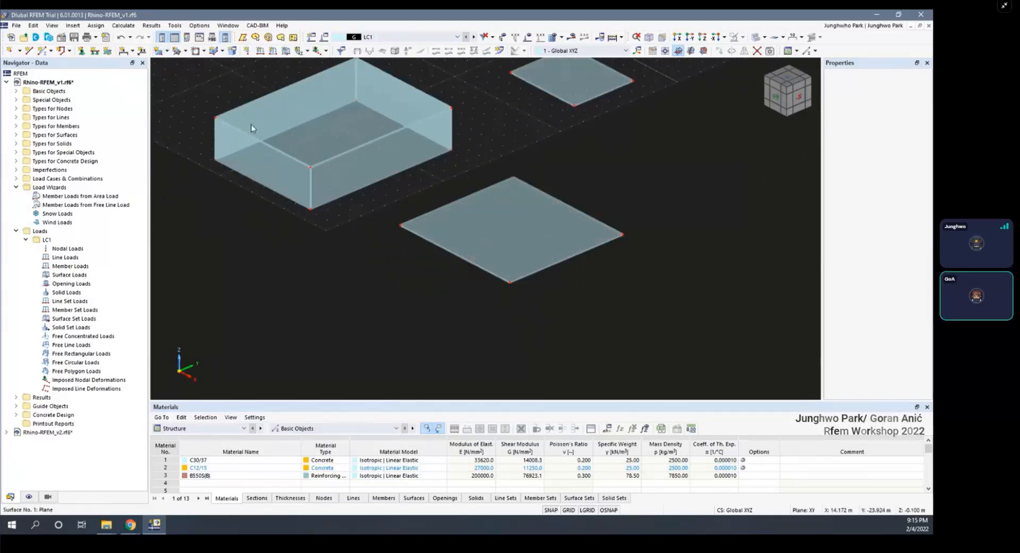
scroll(253, 120, down, 2)
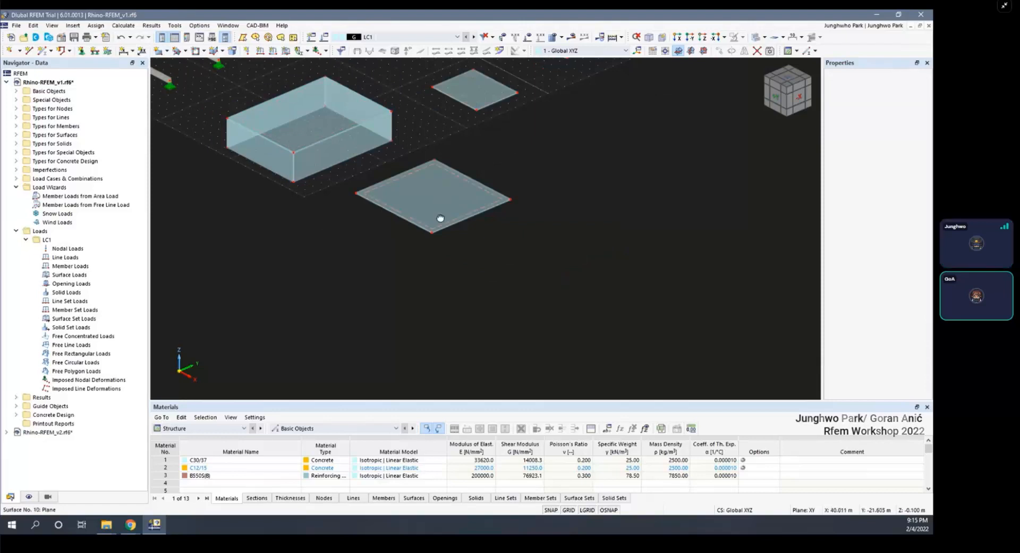
ctrl+middle_drag(439, 218, 482, 201)
Try to draw a second 200 mm C30/37 rectangular surface from its centre point beside the first rectangle
click(168, 51)
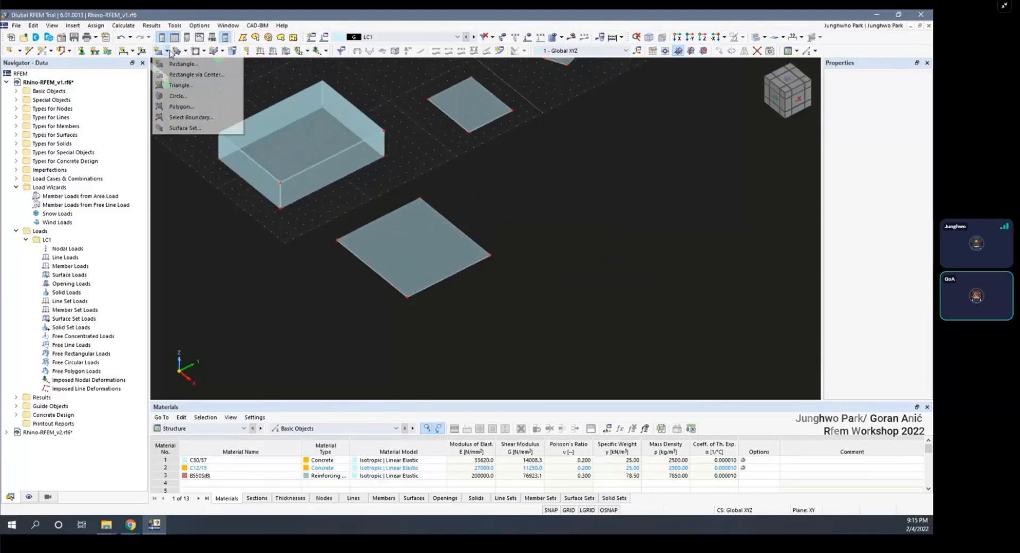
click(209, 74)
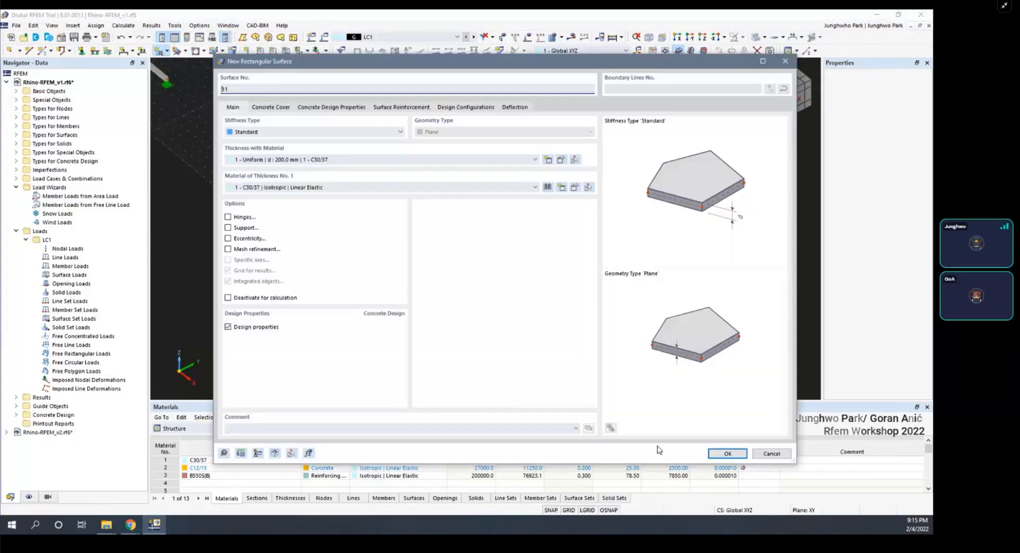
click(725, 454)
click(526, 200)
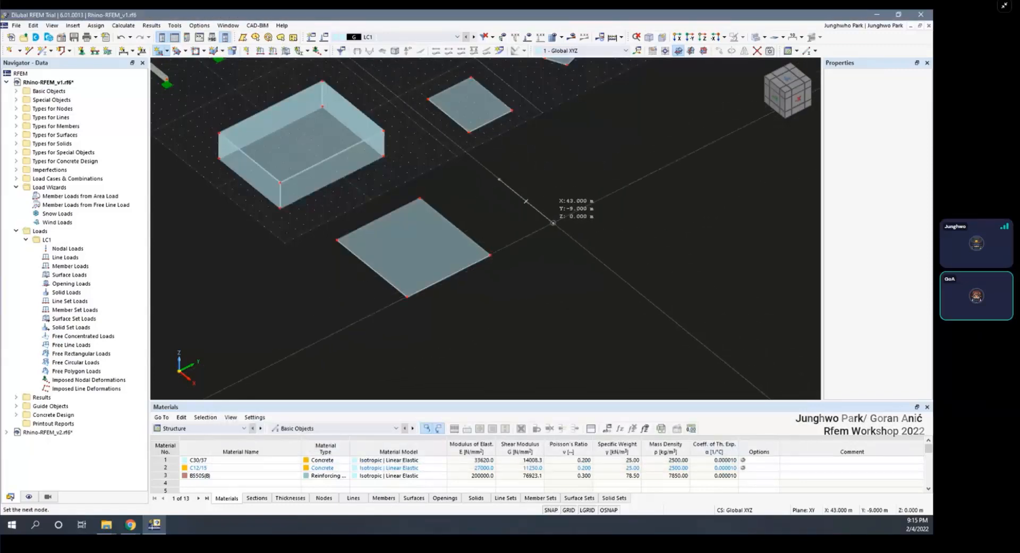
scroll(537, 202, up, 3)
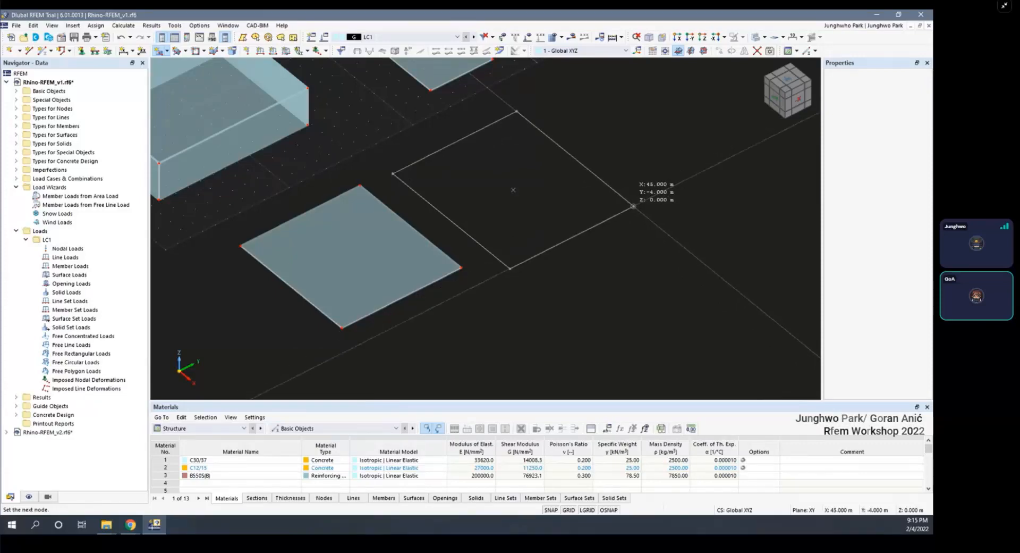
key(Escape)
scroll(545, 202, down, 7)
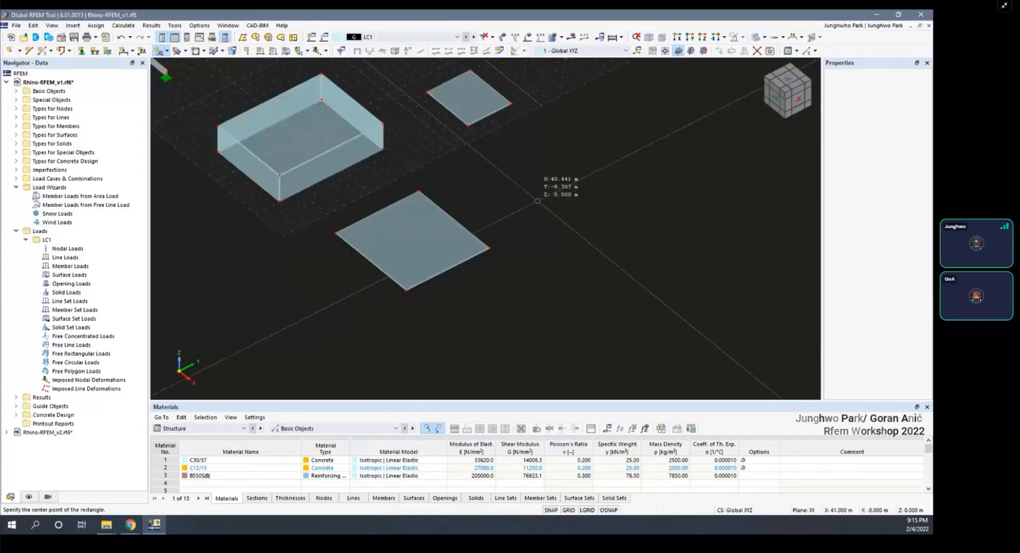
scroll(372, 138, up, 5)
scroll(369, 140, down, 3)
scroll(430, 95, up, 3)
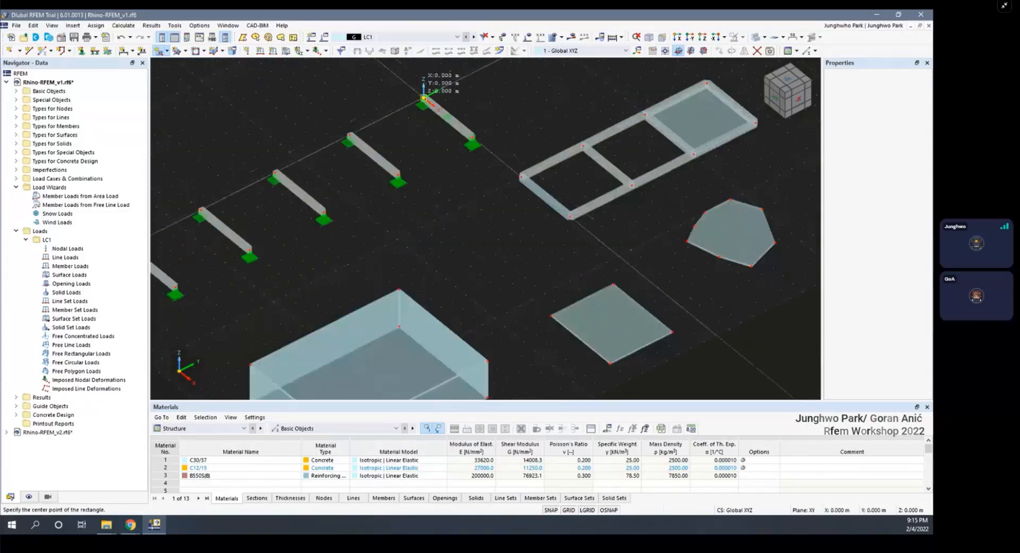
click(433, 105)
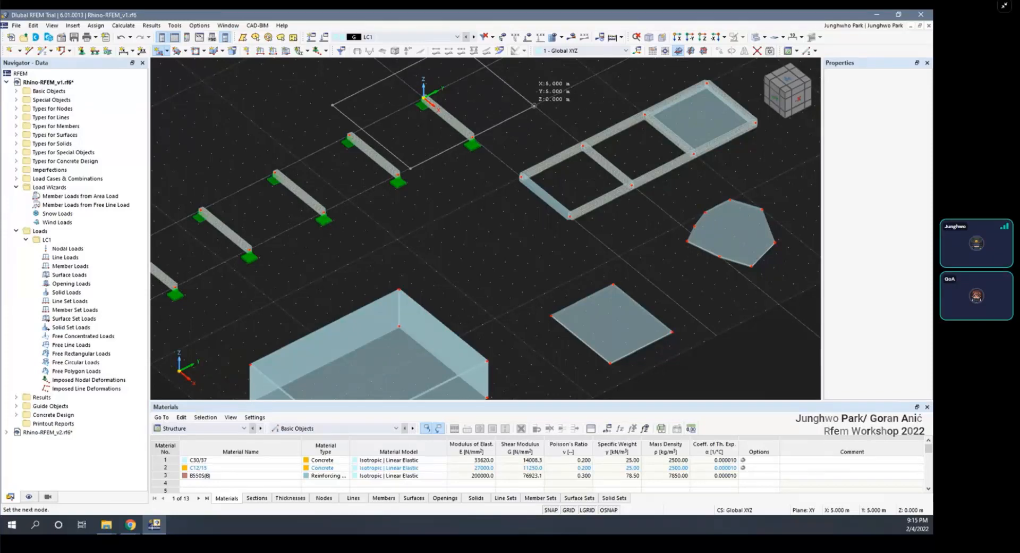
scroll(534, 106, down, 1)
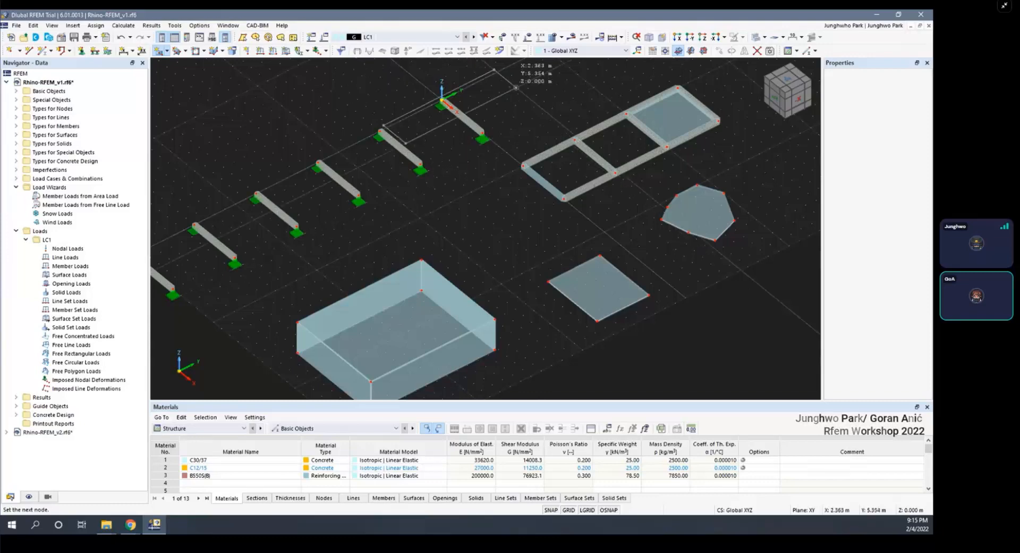
key(Escape)
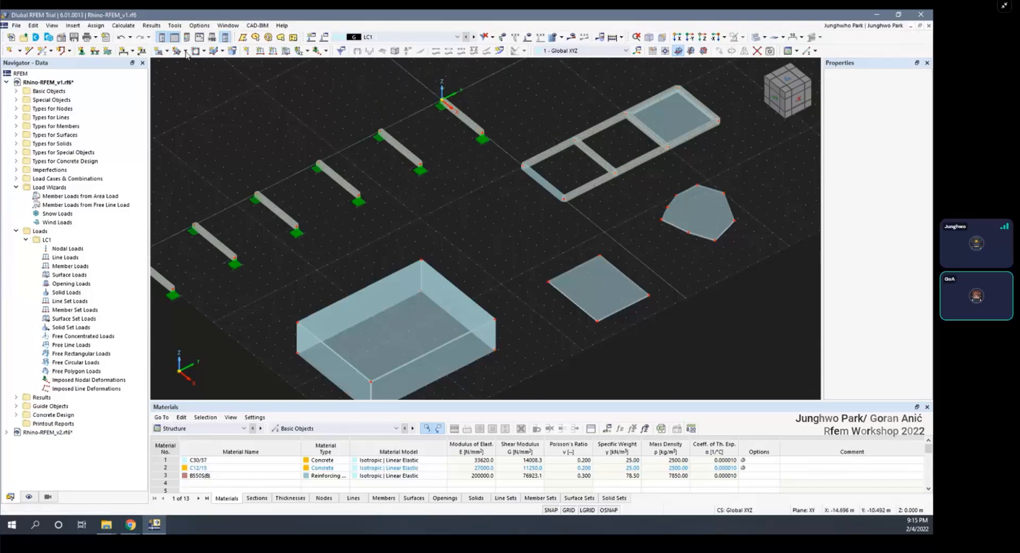
Open the settings for a new plane surface and review its stiffness, thickness and material options without creating it
click(128, 27)
mouse_move(128, 31)
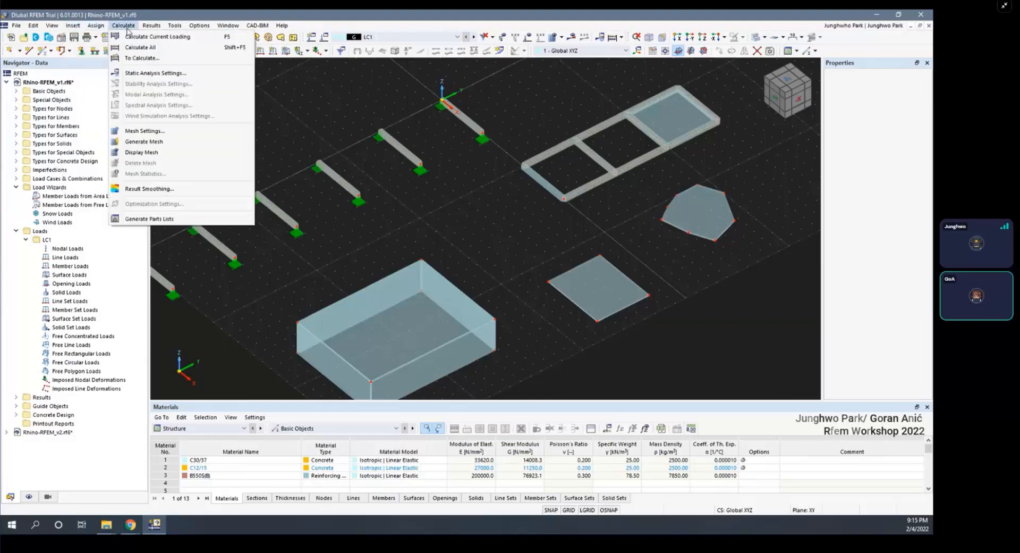
mouse_move(219, 58)
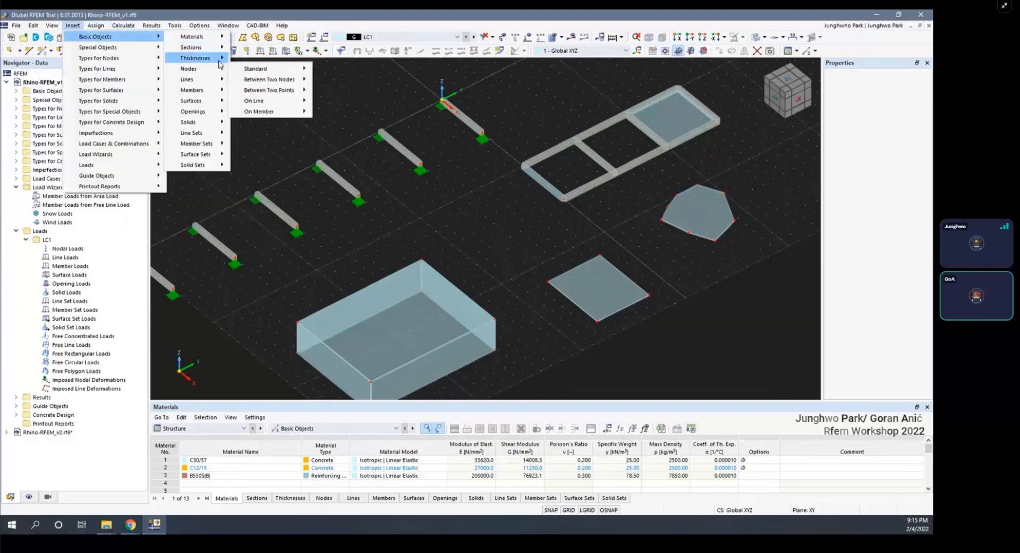
mouse_move(194, 100)
mouse_move(288, 115)
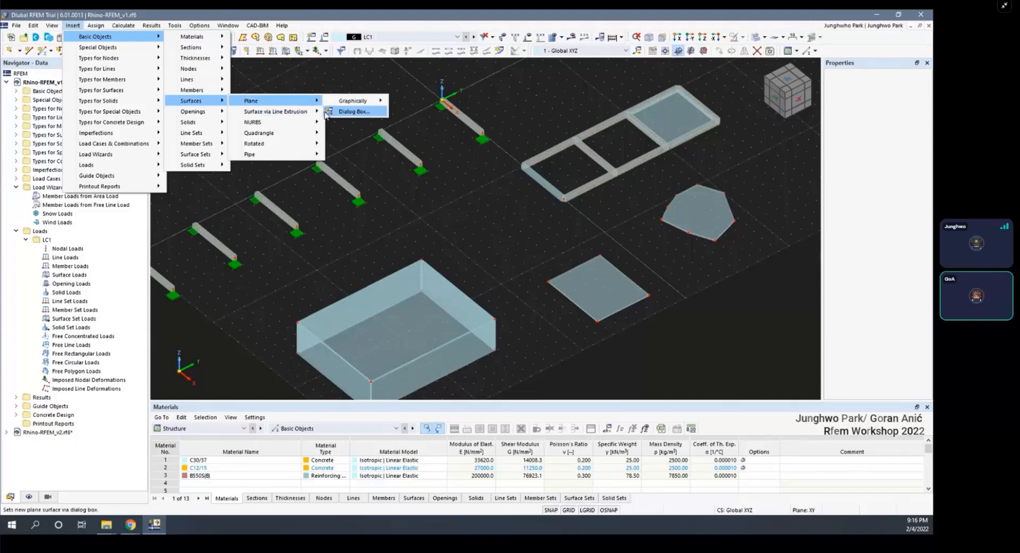
click(355, 111)
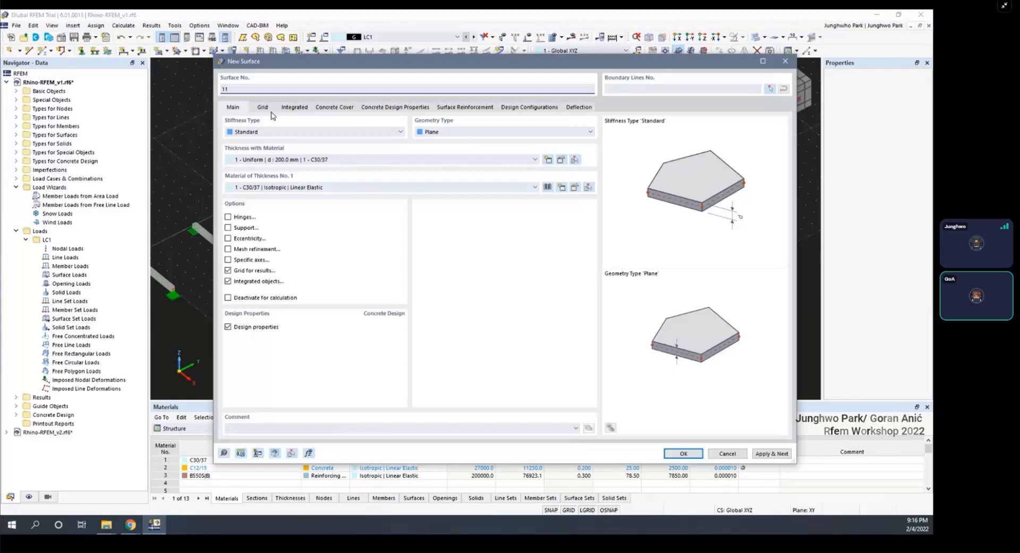
key(Escape)
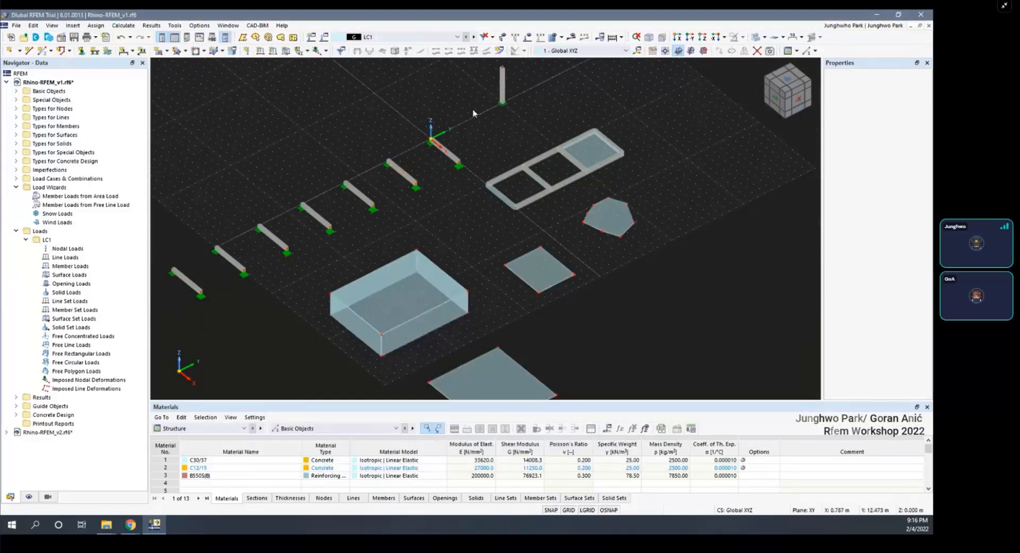
Draw a triangular surface in the open area beyond the square and the small polygonal surface
click(166, 51)
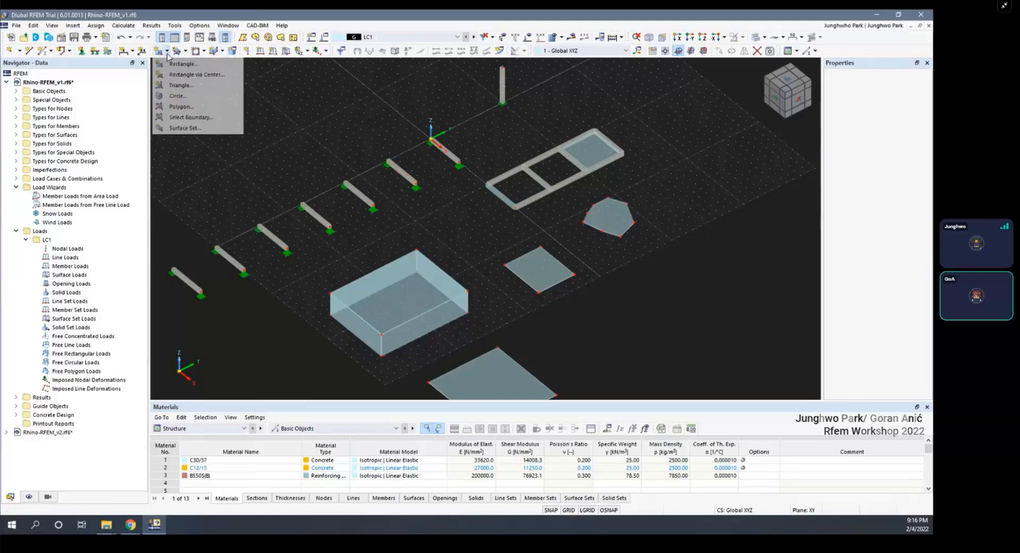
click(181, 85)
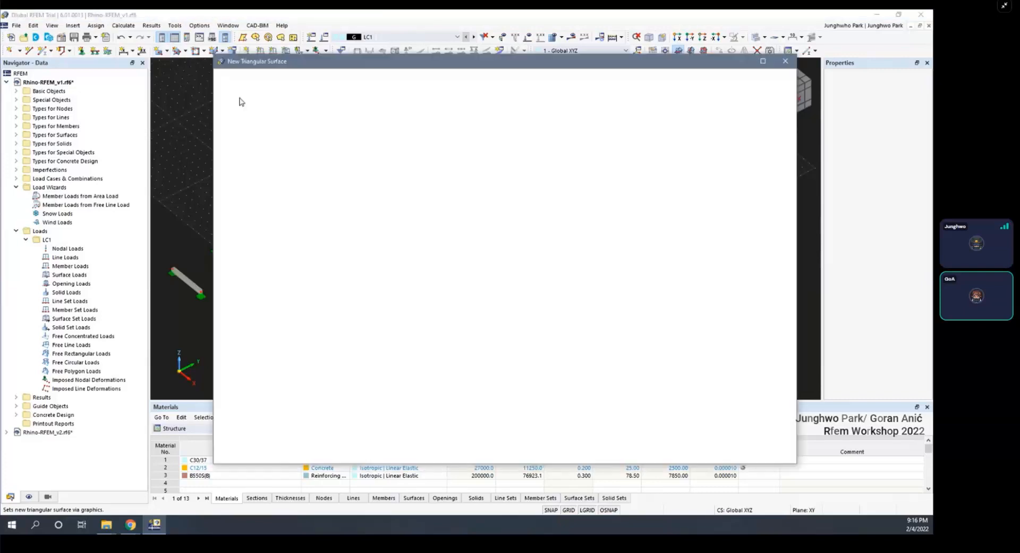
click(720, 453)
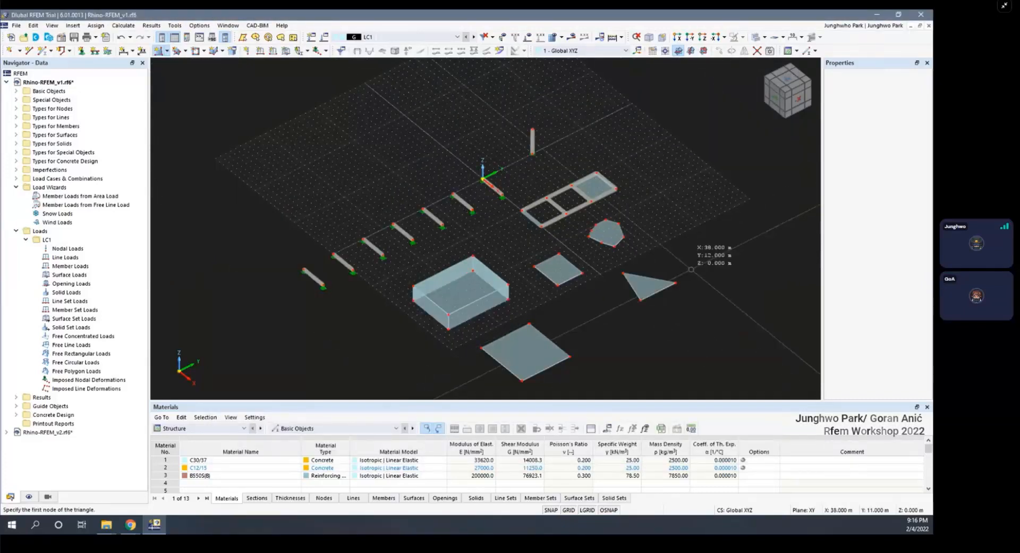
scroll(643, 239, up, 3)
scroll(646, 297, up, 3)
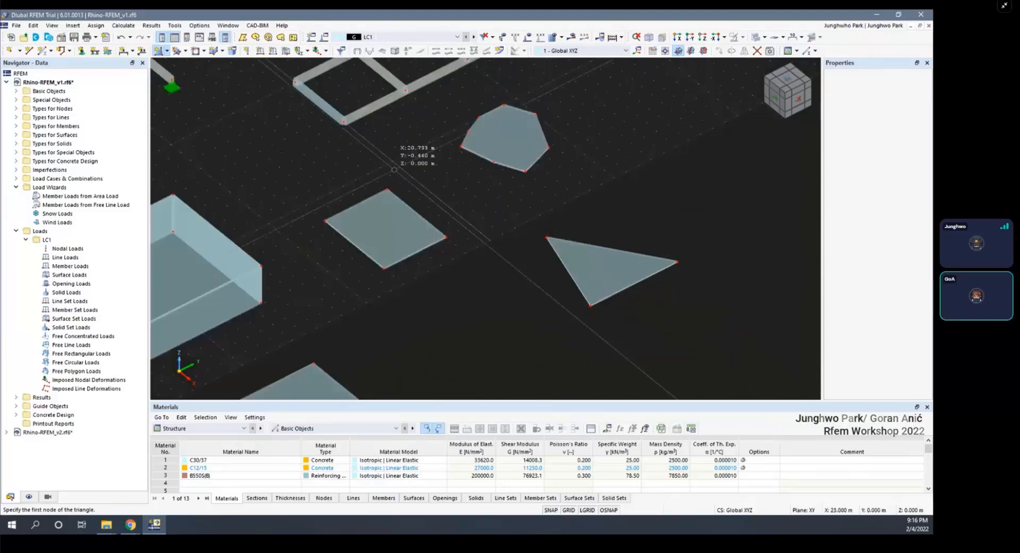
click(166, 51)
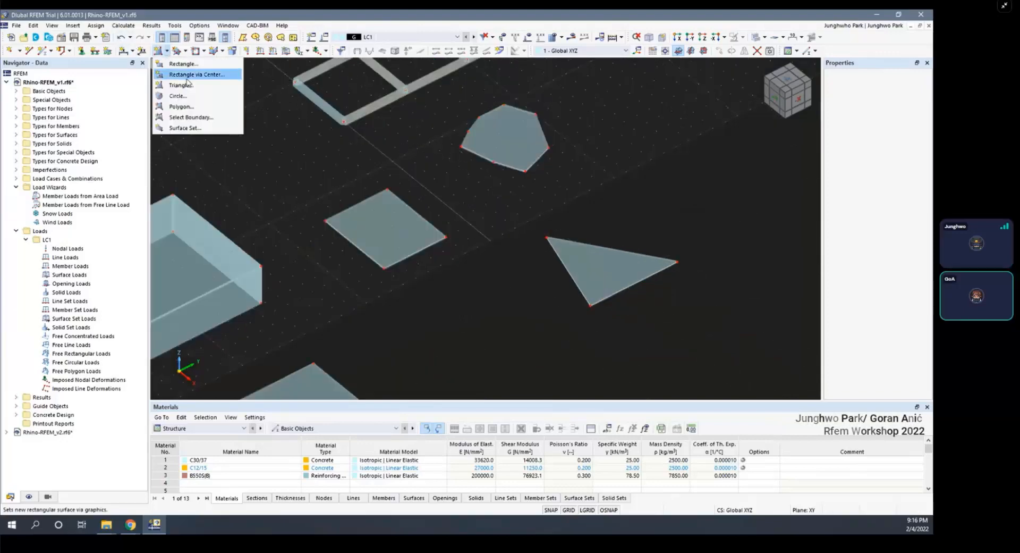
click(204, 108)
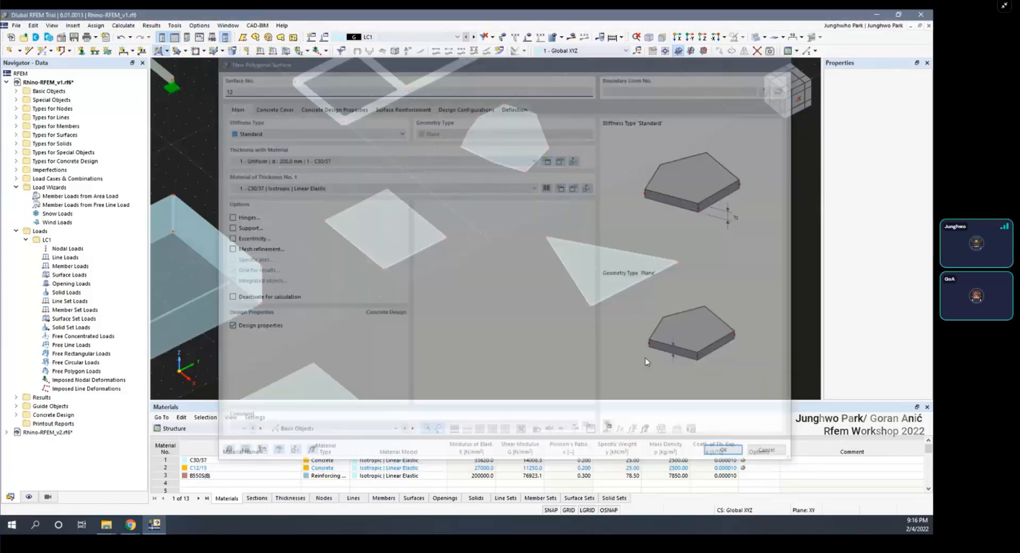
key(Escape)
Draw a large standard polygonal surface beyond the three-bay frame, with 200 mm uniform thickness in C30/37
click(167, 51)
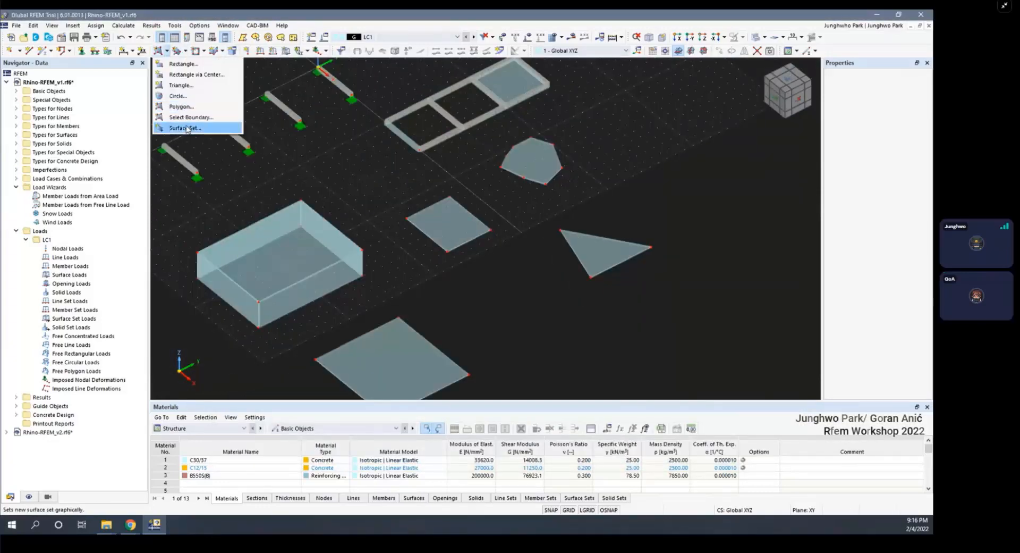
click(188, 117)
click(532, 164)
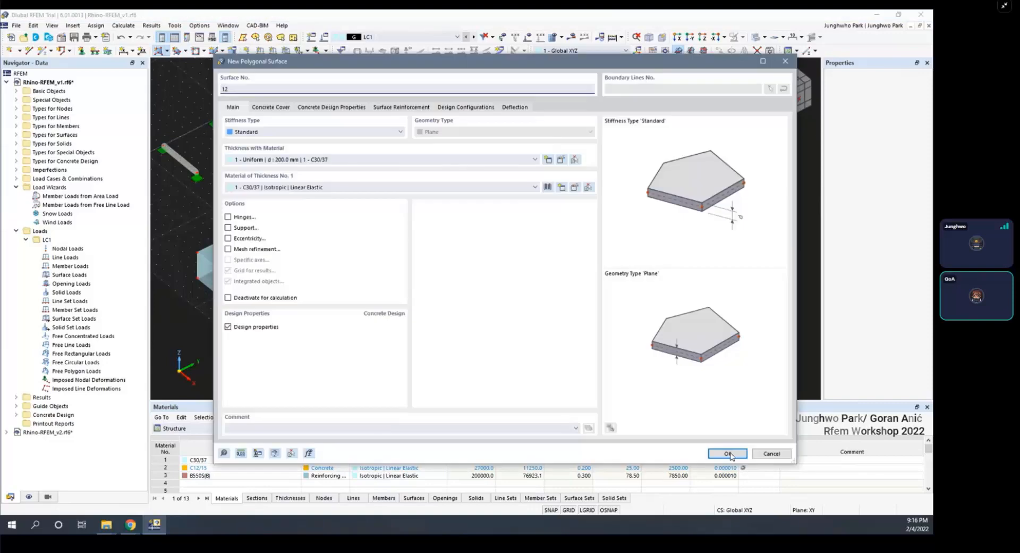
click(730, 455)
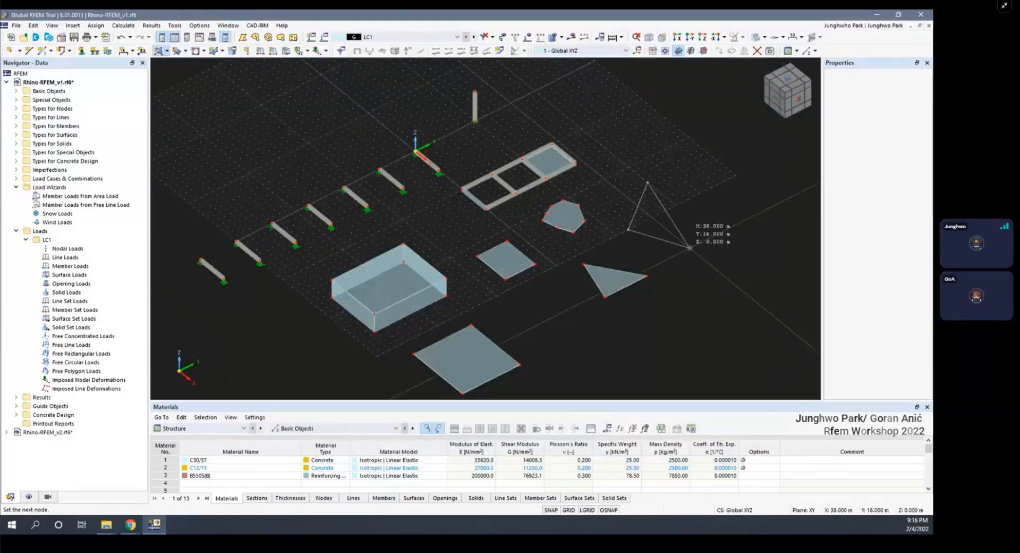
click(657, 128)
click(611, 120)
right_click(611, 122)
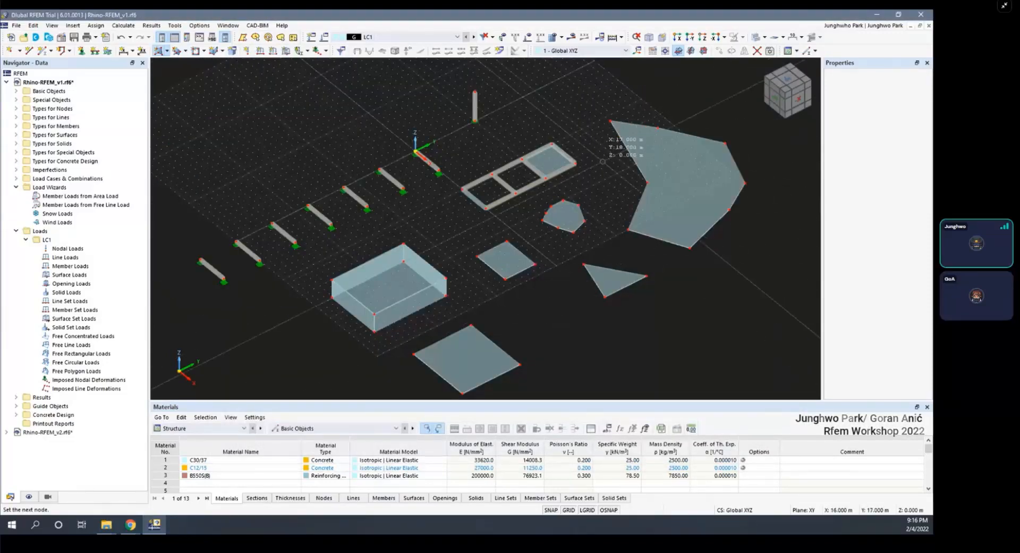
right_click(600, 162)
scroll(646, 186, down, 2)
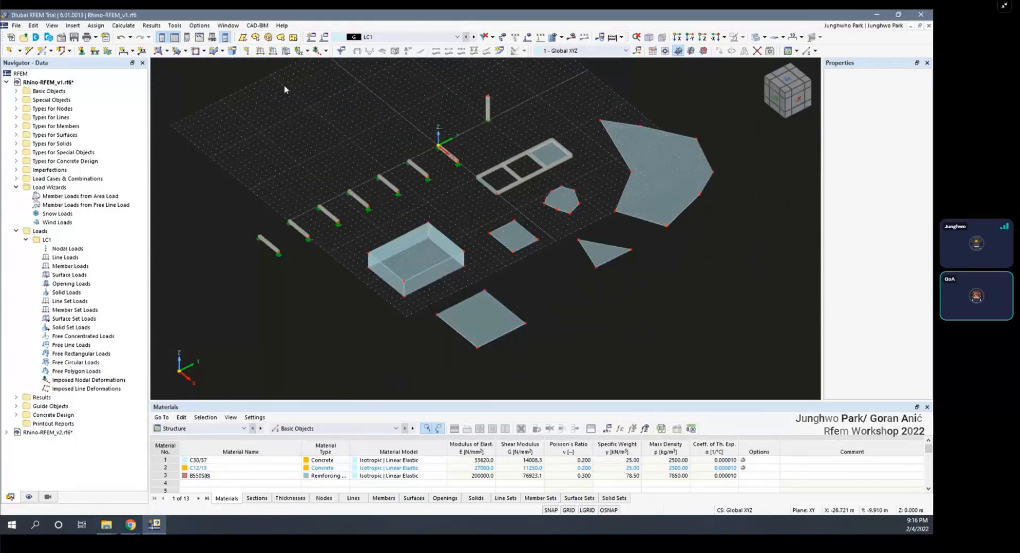
click(167, 51)
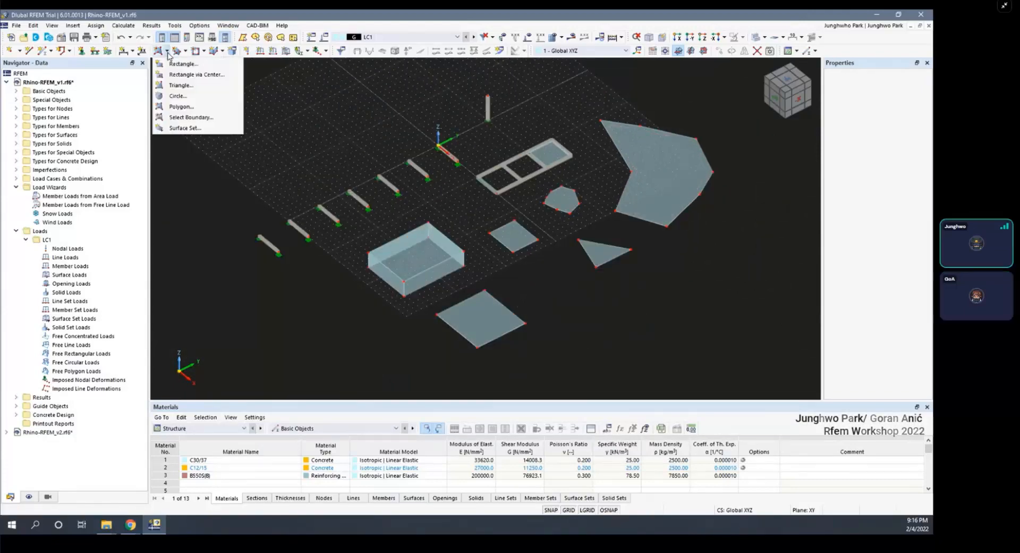
click(187, 118)
click(168, 52)
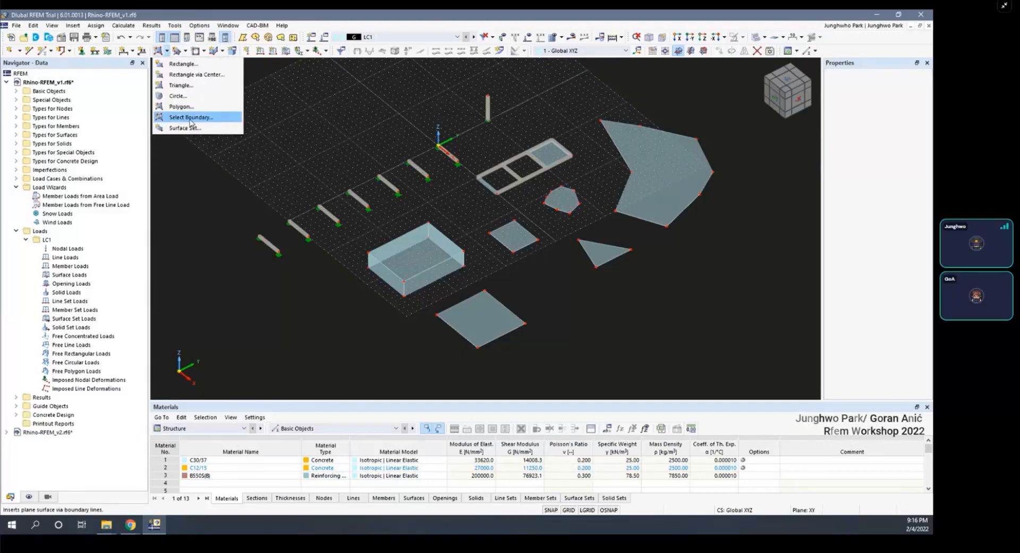
click(266, 125)
scroll(329, 187, up, 3)
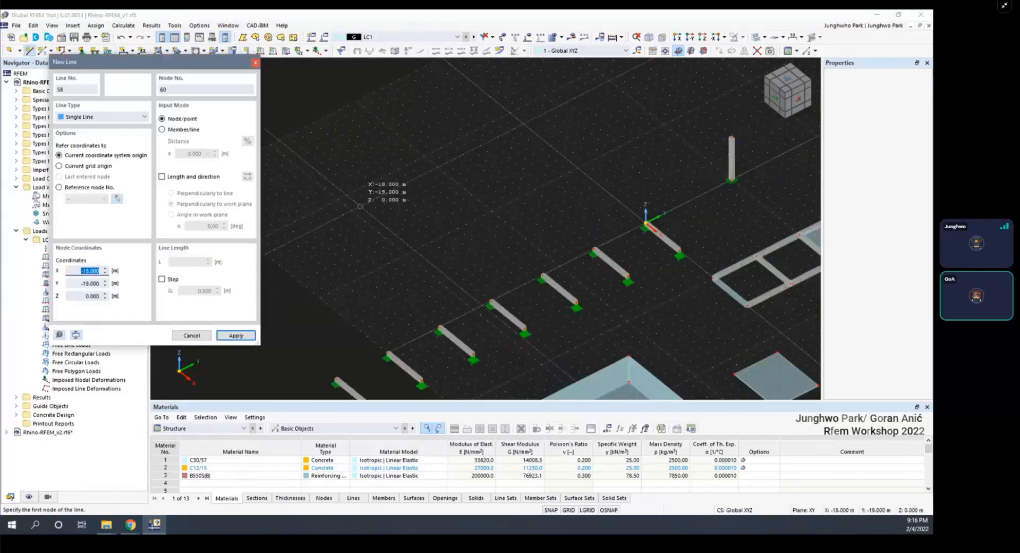
key(Escape)
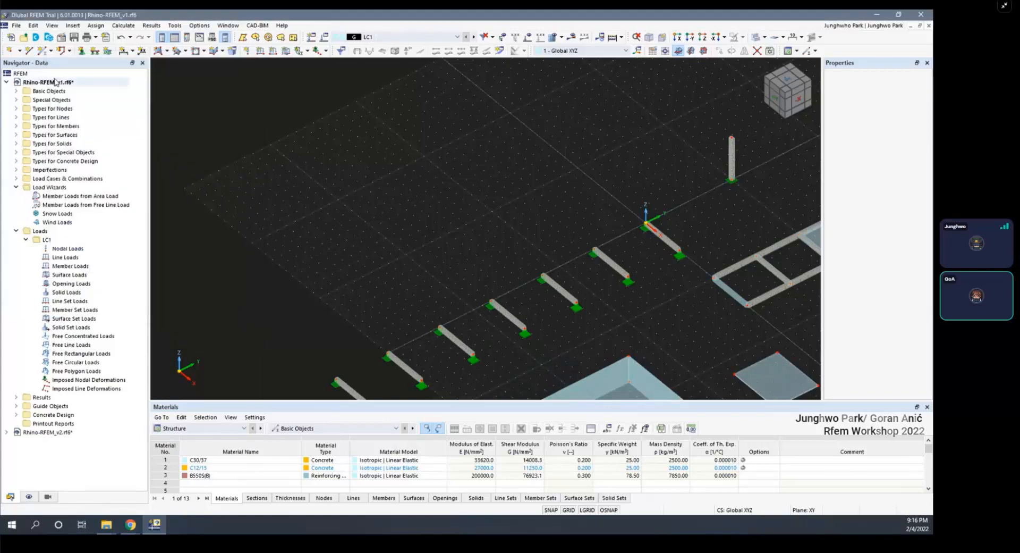
Place eight separate nodes in a rough ring on the empty grid area behind the row of supported members
click(10, 51)
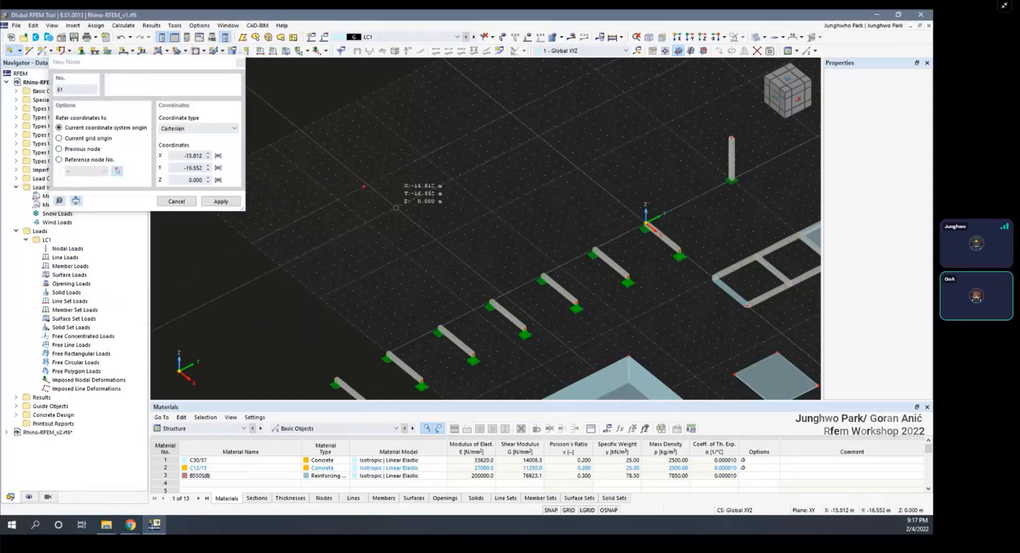
click(439, 186)
click(448, 153)
click(410, 129)
click(381, 133)
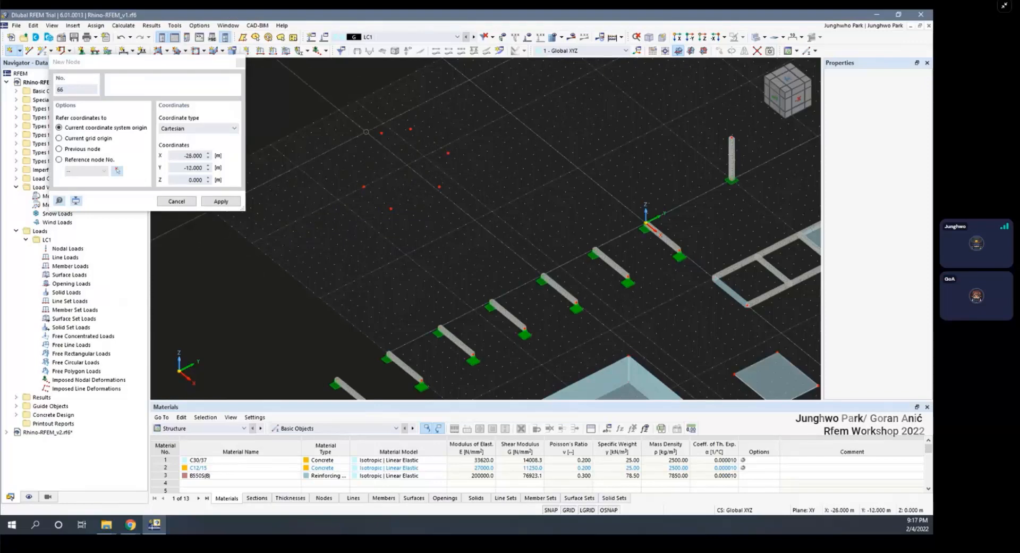
click(366, 131)
key(Escape)
drag(325, 125, 478, 221)
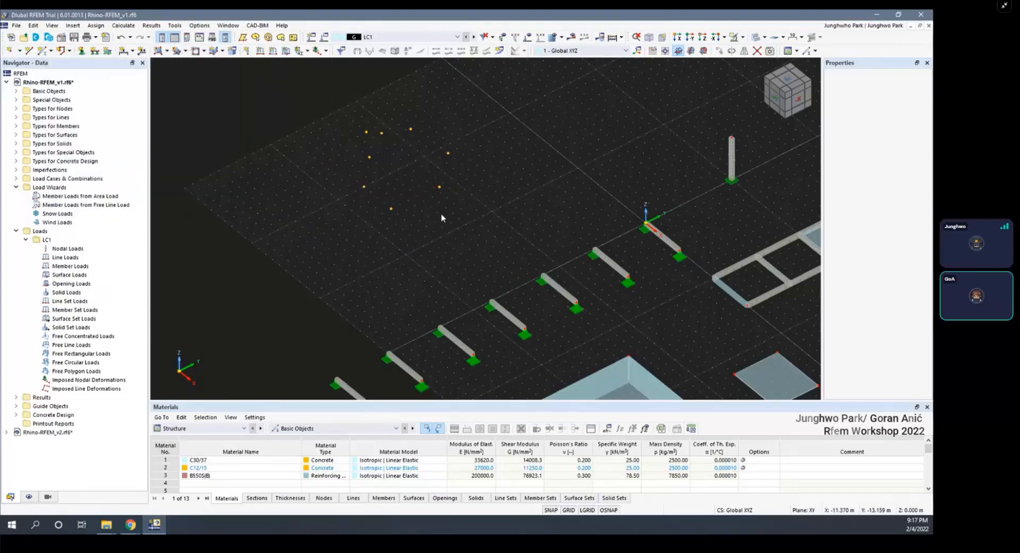
mouse_move(433, 208)
ctrl+middle_down()
mouse_move(423, 178)
mouse_move(433, 193)
ctrl+middle_up()
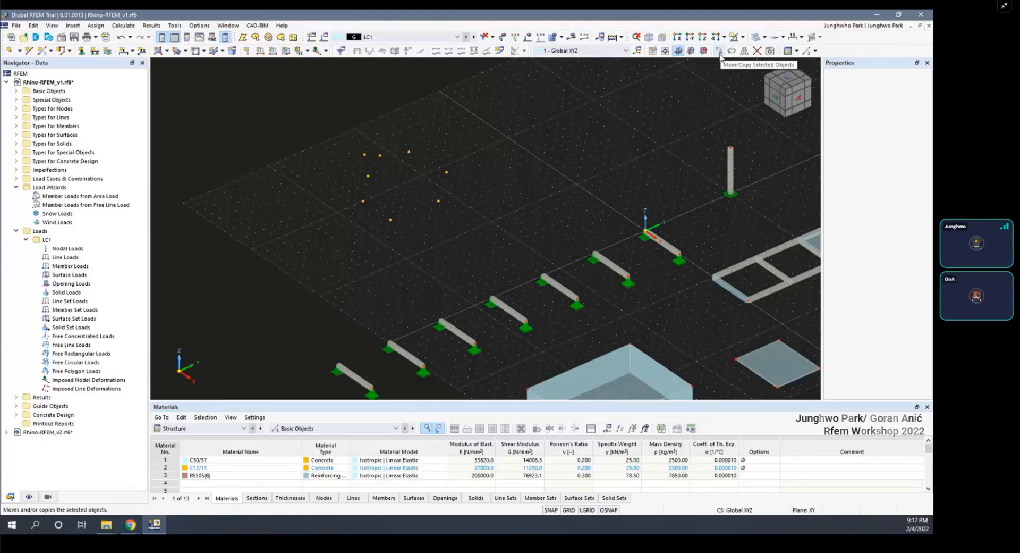
click(651, 74)
Draw an open chain of seven connected single lines around the ring of new nodes
click(29, 51)
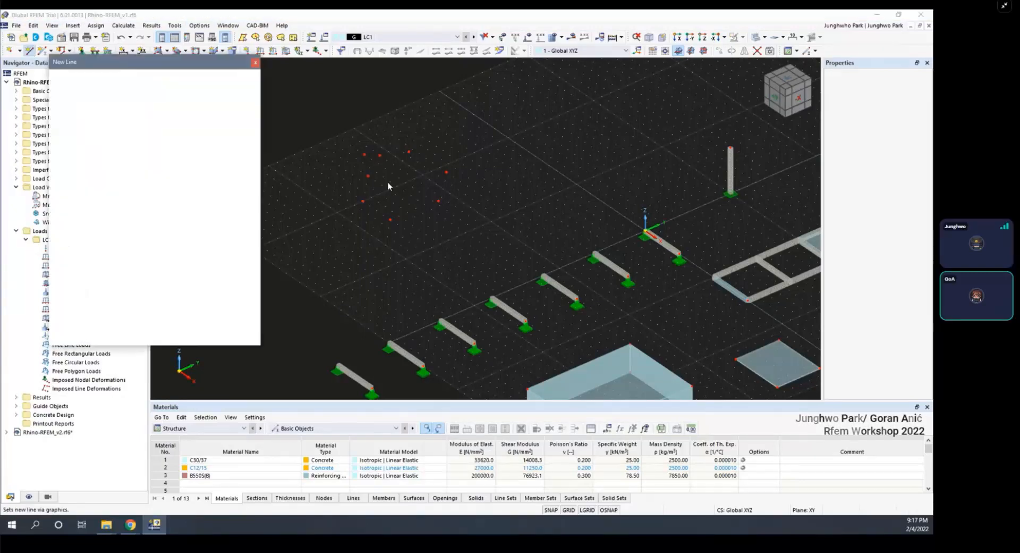
scroll(387, 182, up, 3)
click(389, 222)
click(450, 196)
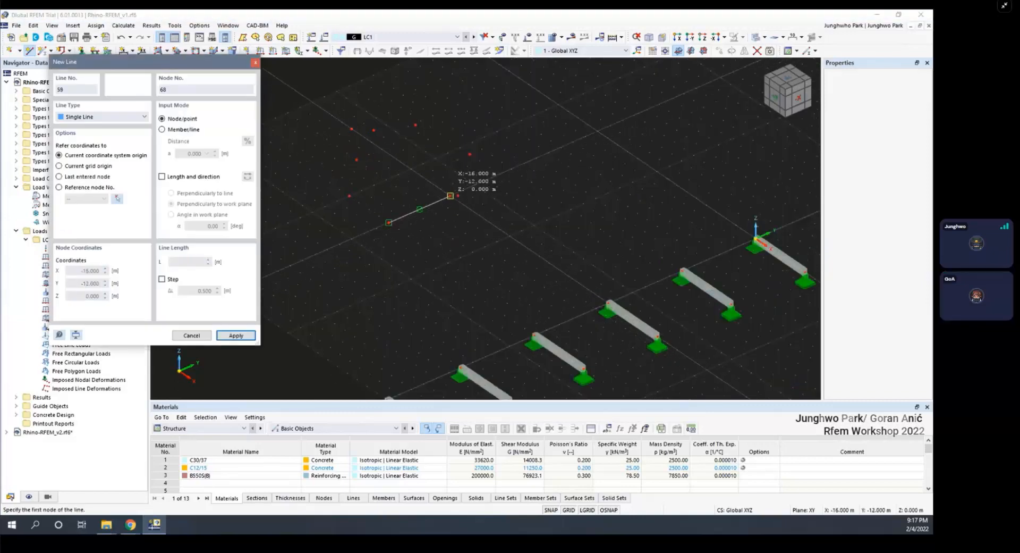
click(458, 196)
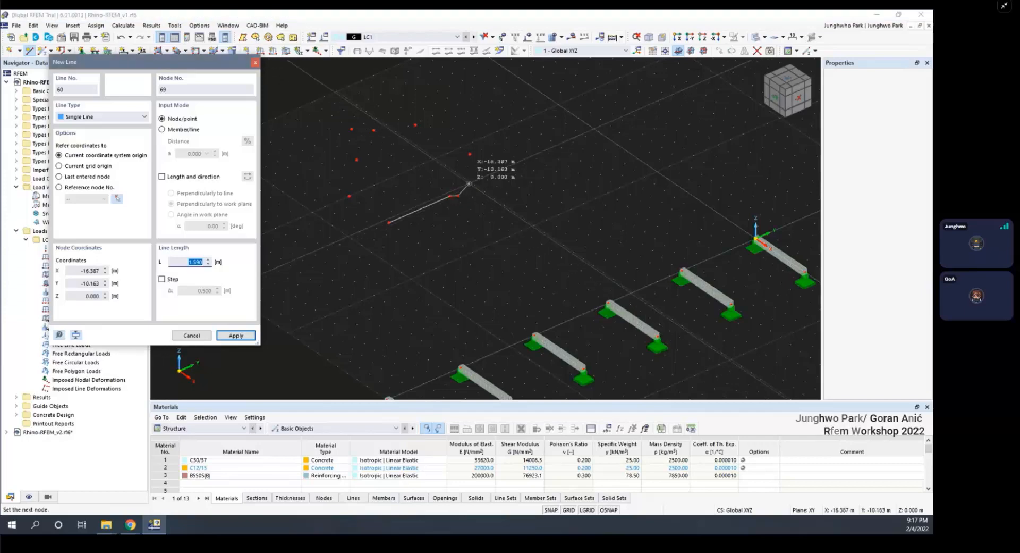
scroll(462, 190, up, 2)
click(459, 129)
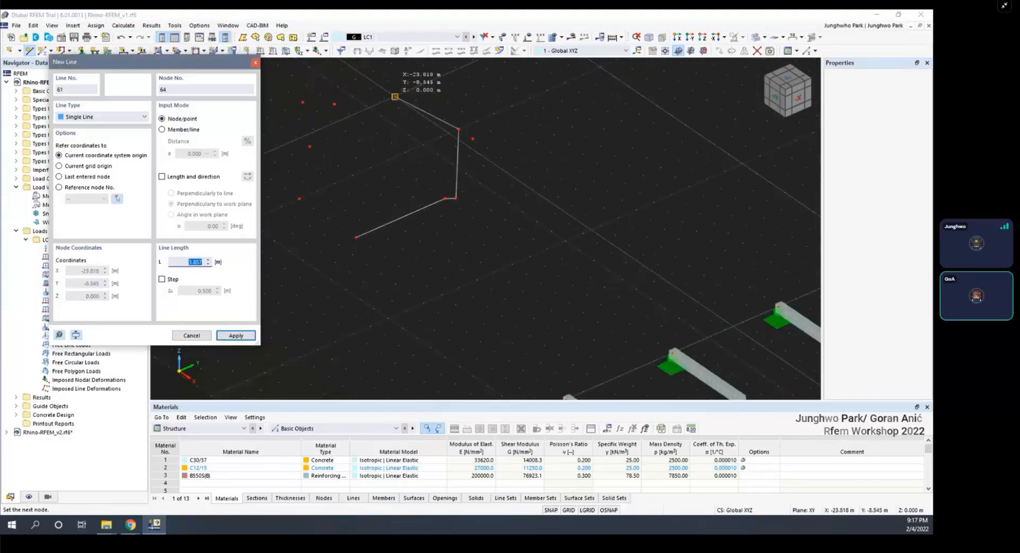
click(394, 97)
middle_drag(358, 135, 465, 160)
click(416, 171)
click(419, 166)
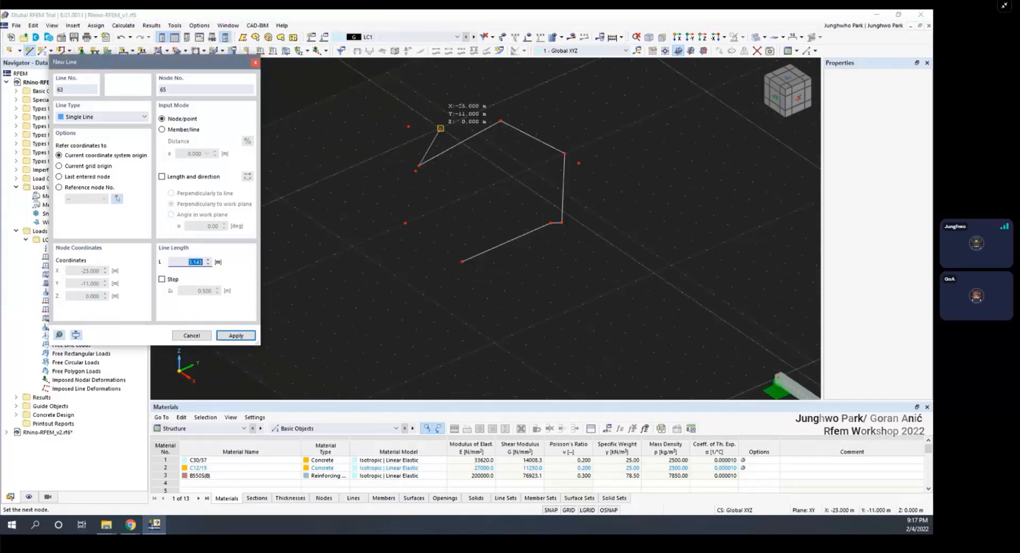
click(431, 130)
click(408, 127)
right_click(404, 189)
right_click(406, 185)
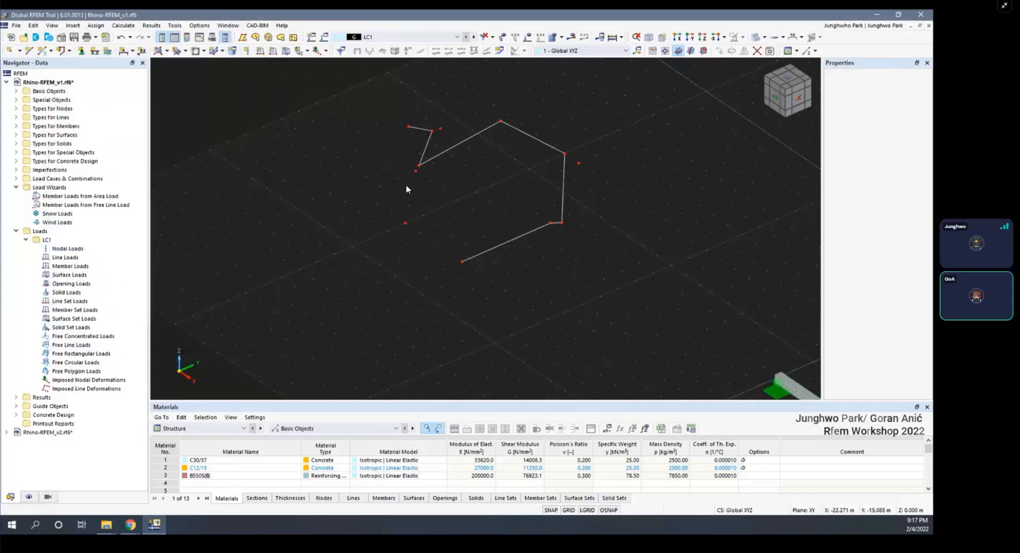
Copy the selected node ring and line chain 5 m in Z, linking the original and copied nodes with lines
scroll(406, 183, down, 1)
drag(358, 113, 604, 265)
ctrl+middle_drag(574, 259, 516, 234)
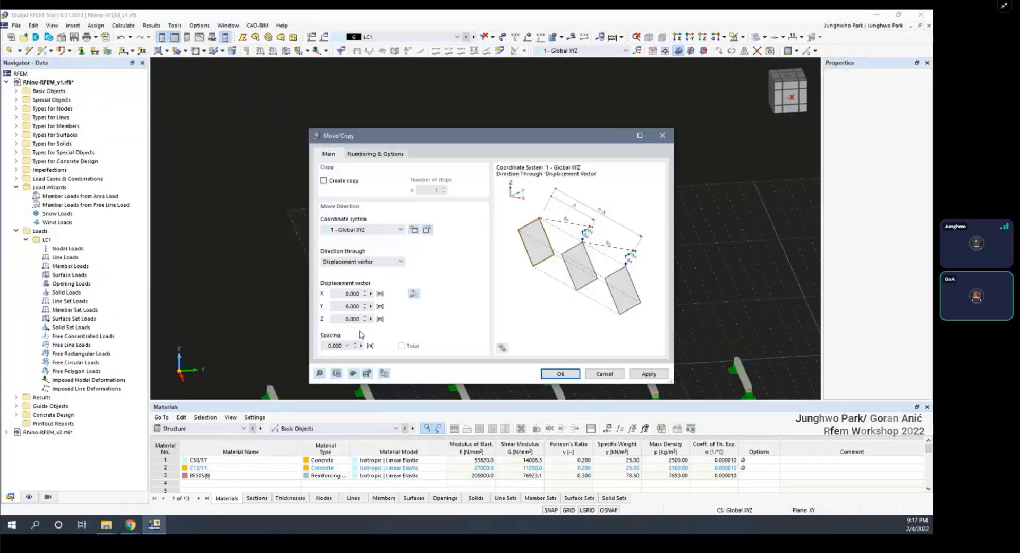
text(5)
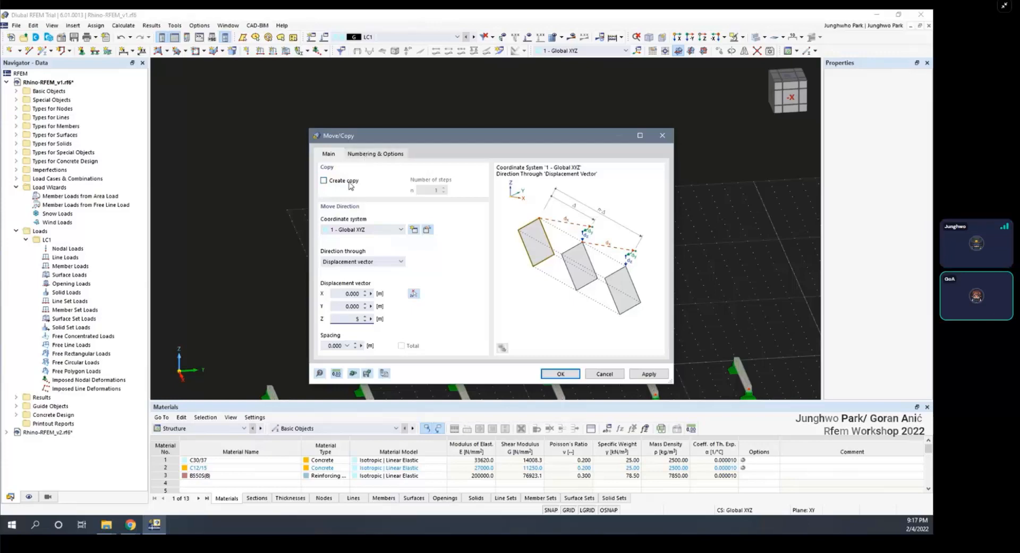
click(365, 155)
click(324, 277)
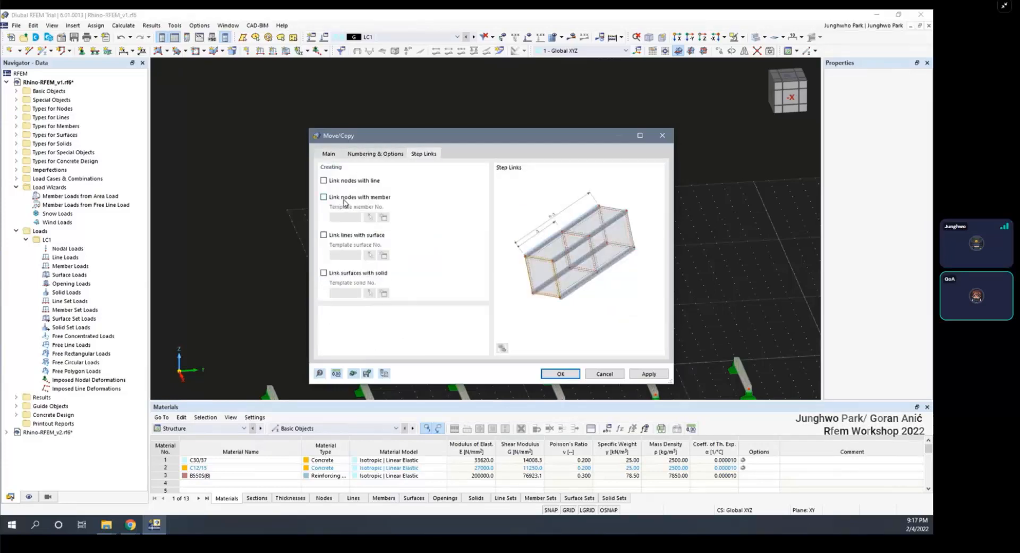
click(342, 180)
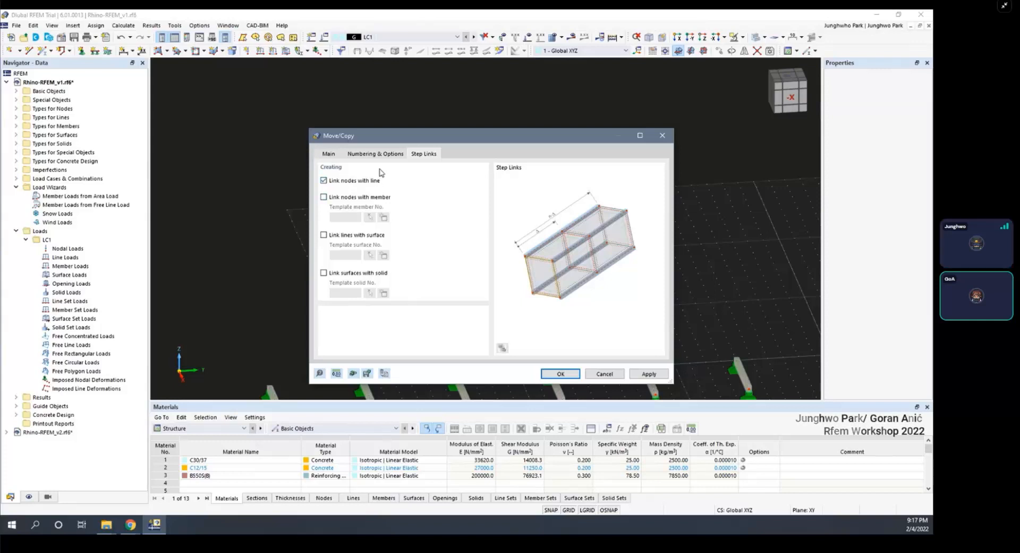
click(547, 376)
ctrl+middle_drag(576, 296, 383, 244)
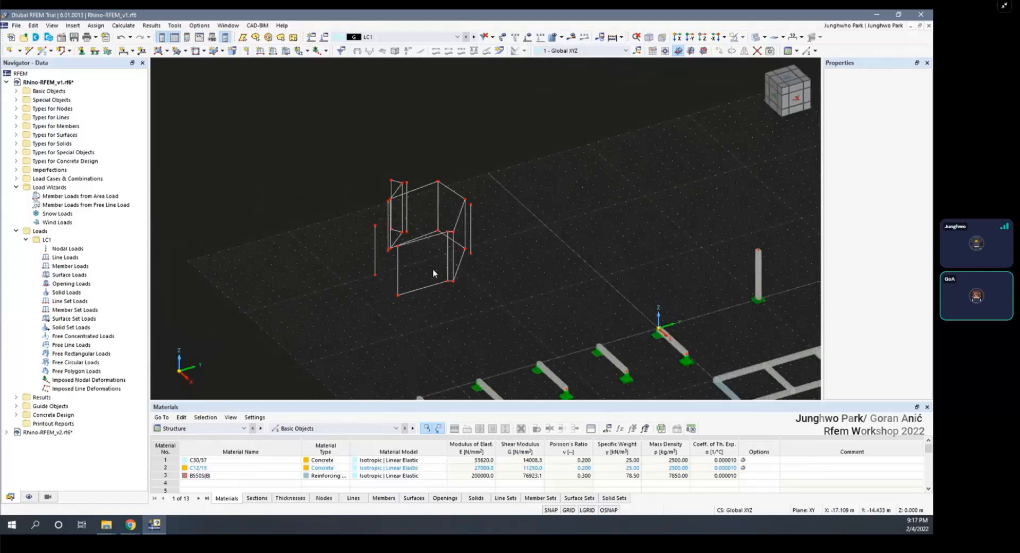
Create a standard surface, 200 mm uniform thickness in C30/37, from the boundary lines of one vertical bay of the linked line frame
ctrl+middle_drag(496, 241, 451, 198)
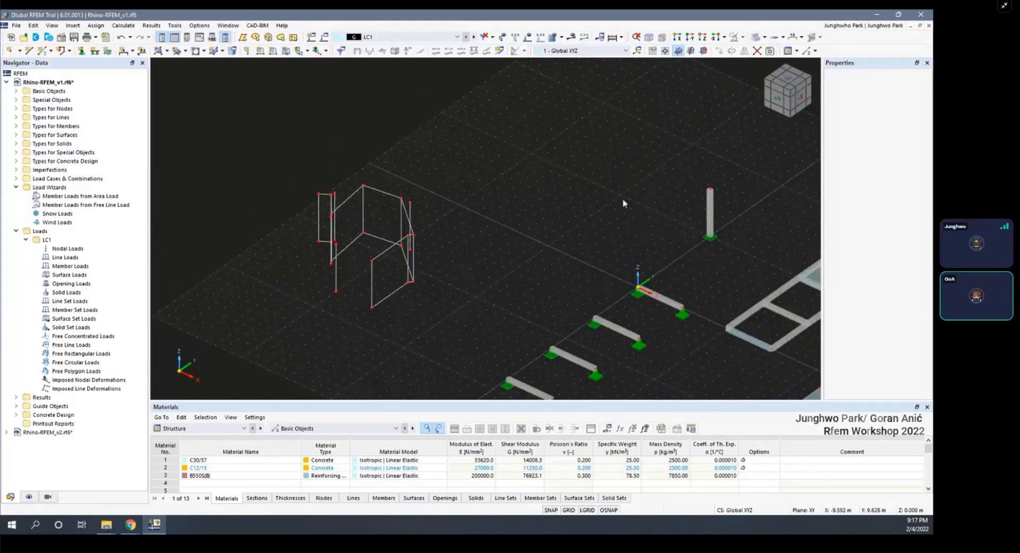
ctrl+middle_drag(605, 216, 470, 160)
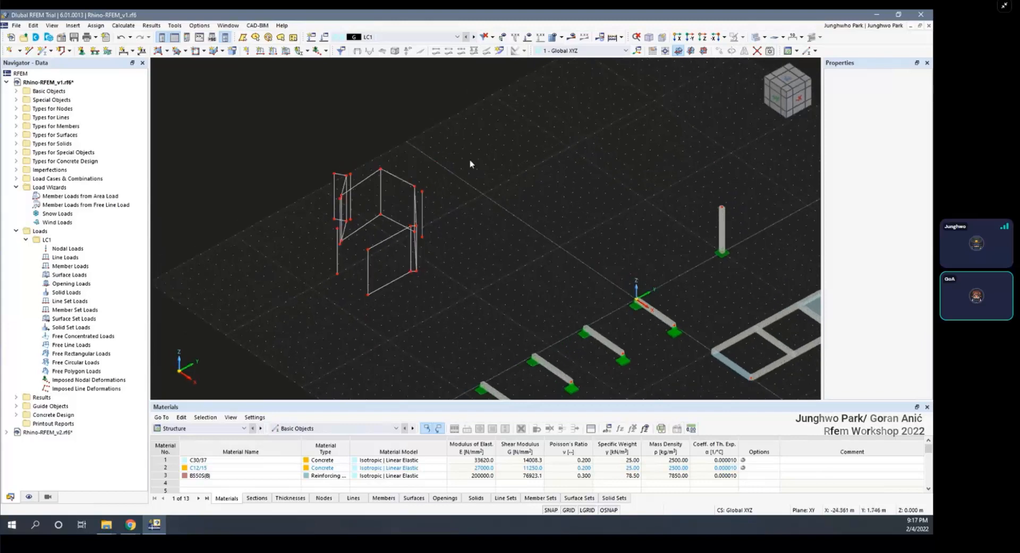
middle_drag(437, 243, 499, 264)
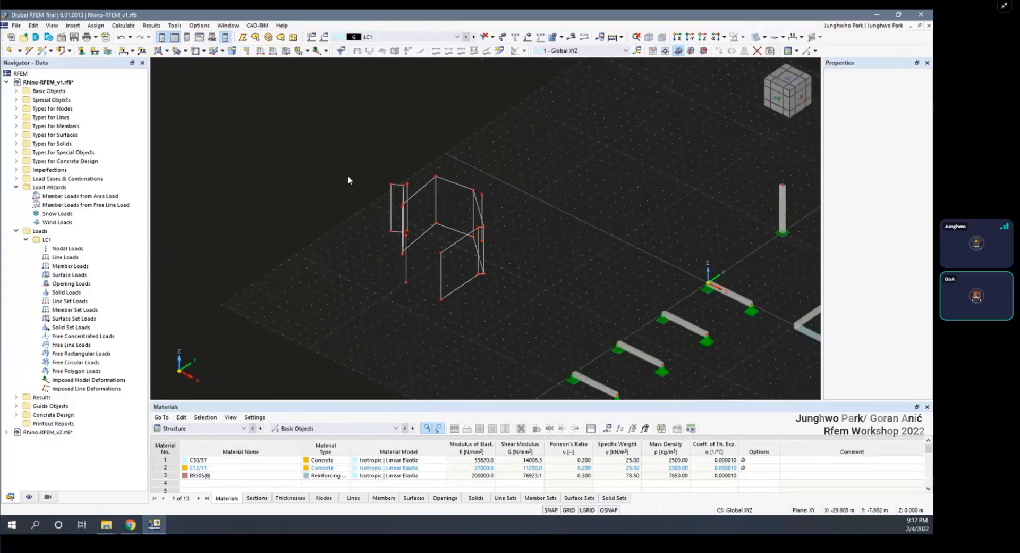
click(167, 51)
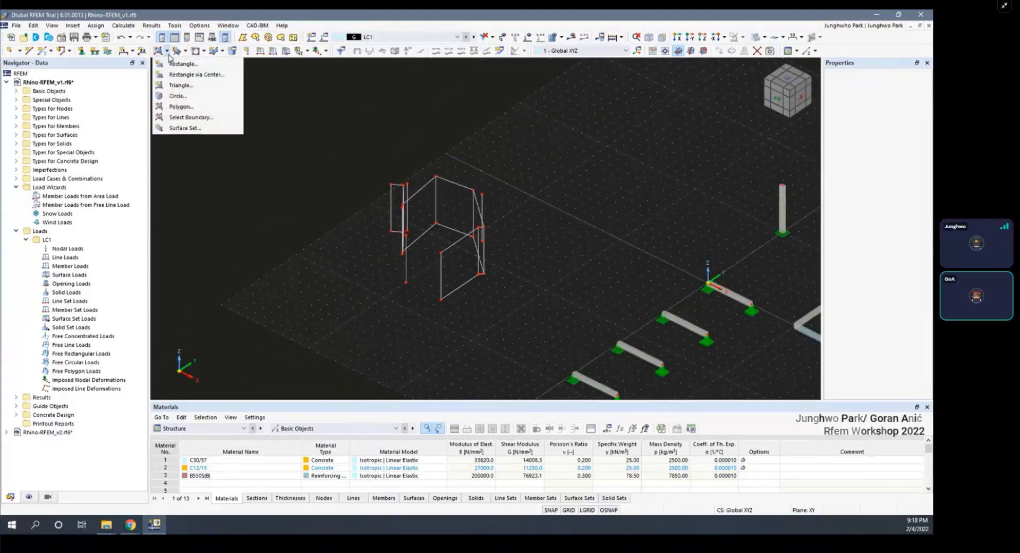
click(193, 117)
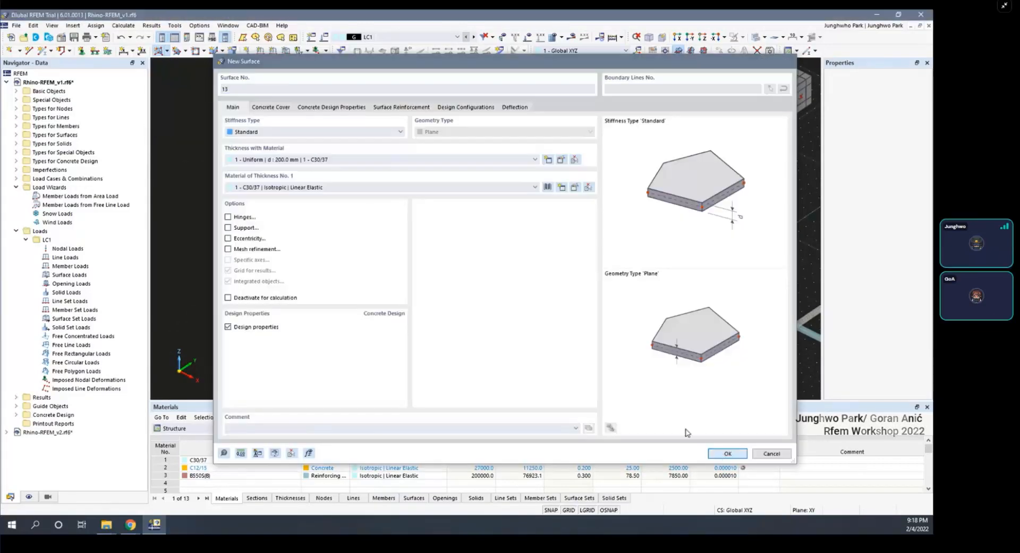
click(727, 452)
ctrl+middle_drag(385, 267, 454, 271)
scroll(531, 265, up, 2)
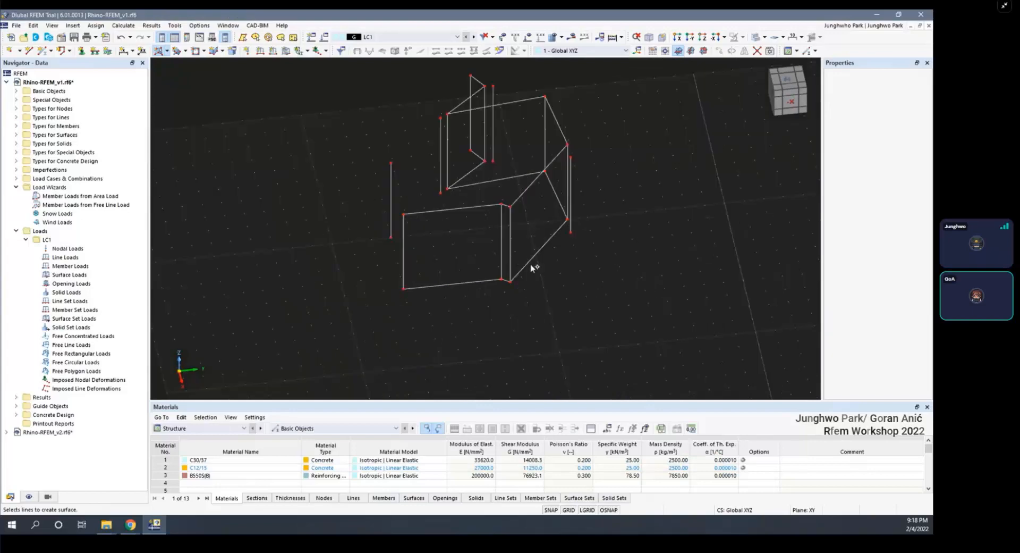
scroll(566, 198, up, 1)
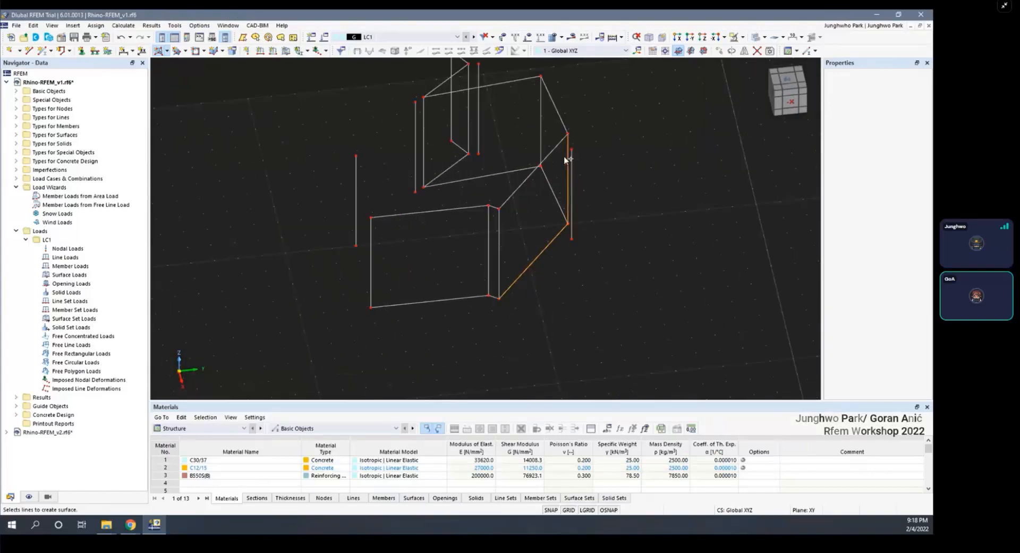
click(498, 233)
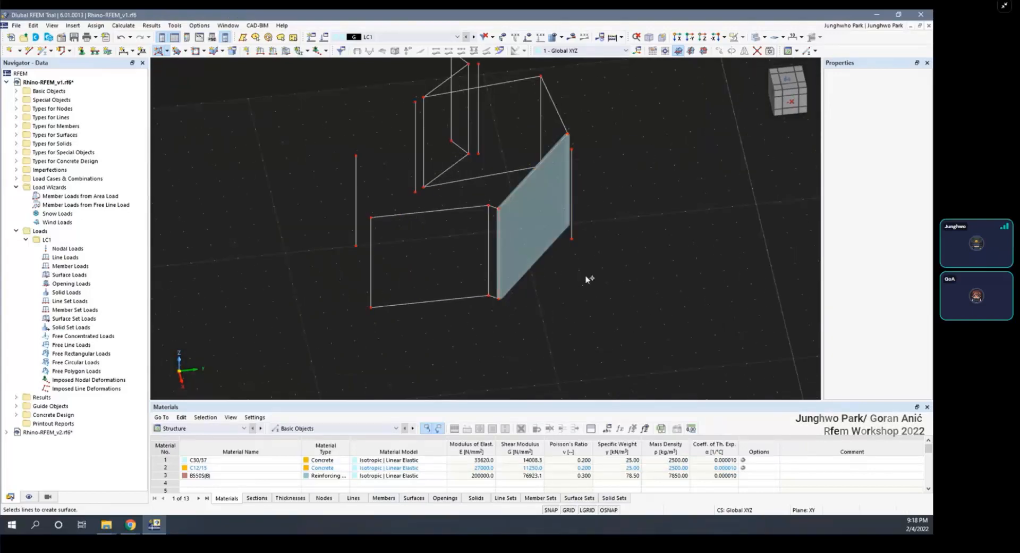
ctrl+middle_drag(590, 280, 353, 145)
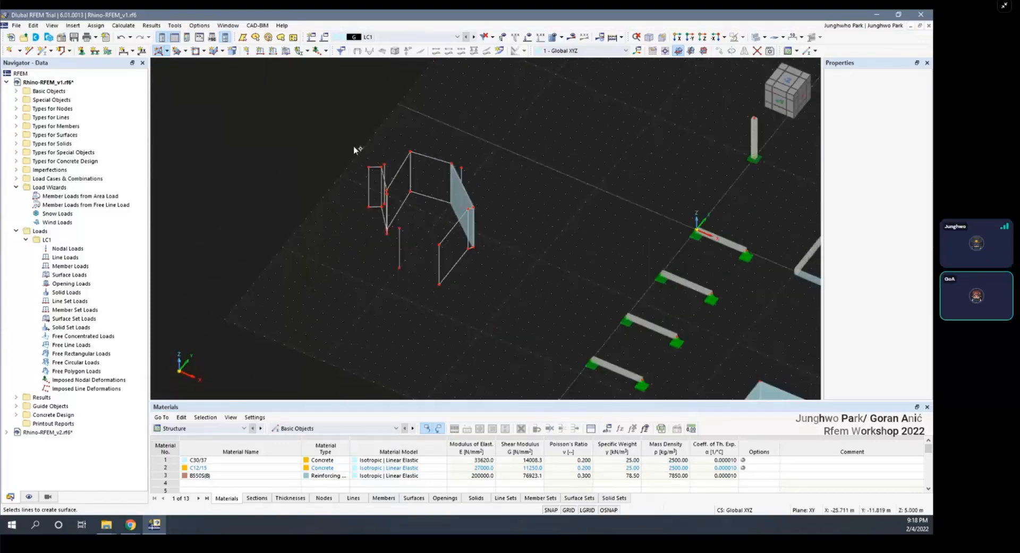
click(168, 53)
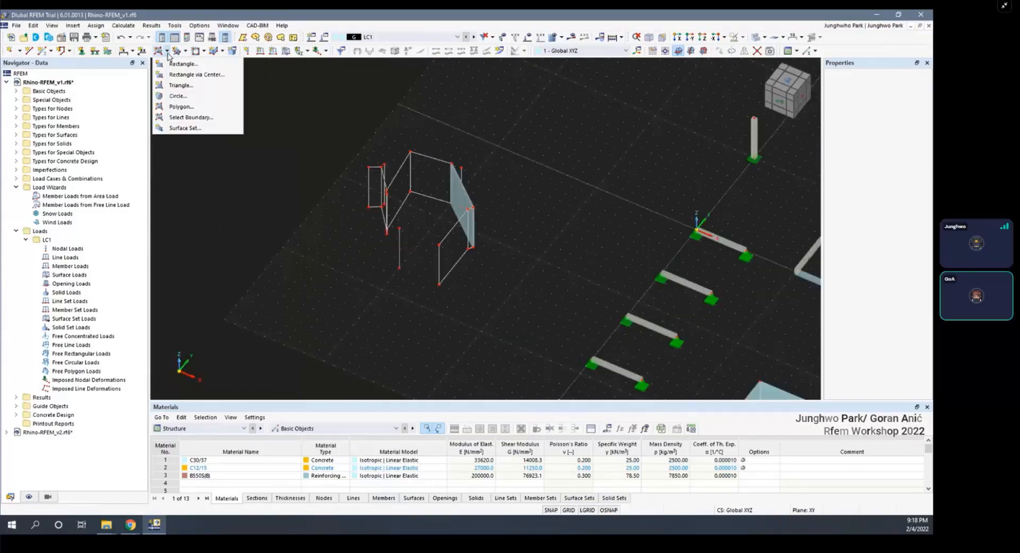
click(275, 141)
scroll(383, 191, down, 4)
ctrl+middle_drag(478, 234, 478, 178)
scroll(417, 140, up, 3)
ctrl+middle_drag(416, 140, 417, 146)
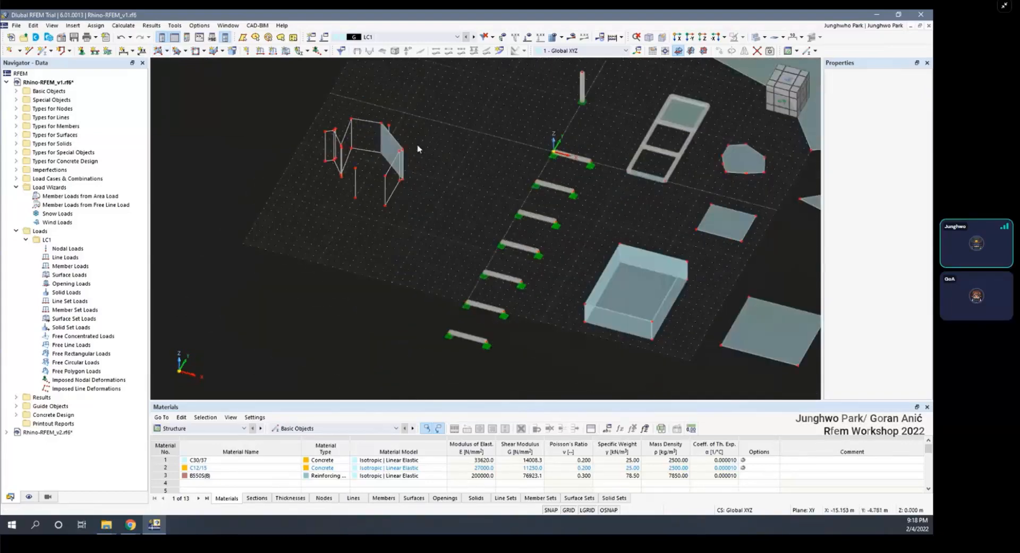
scroll(392, 148, up, 2)
scroll(385, 146, up, 1)
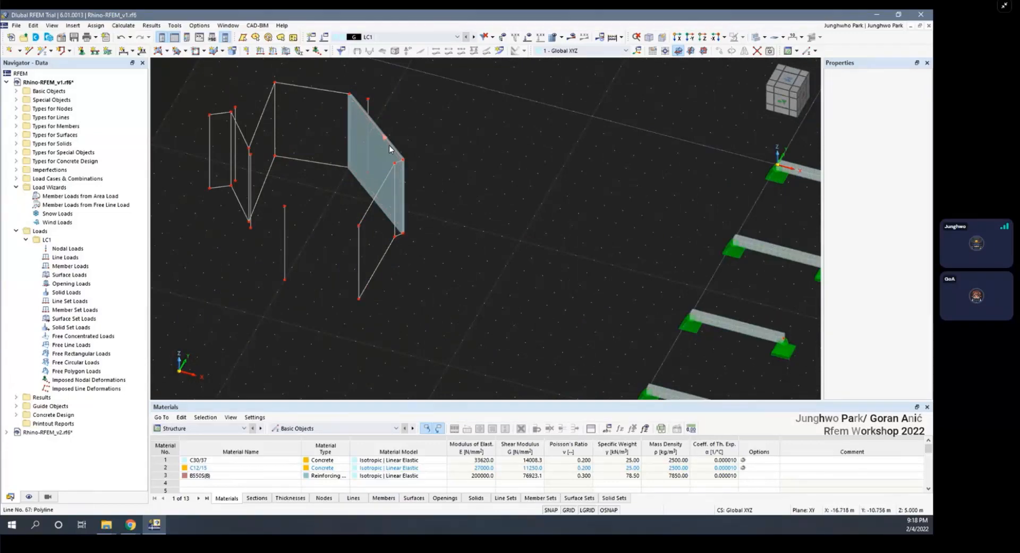
scroll(389, 145, down, 3)
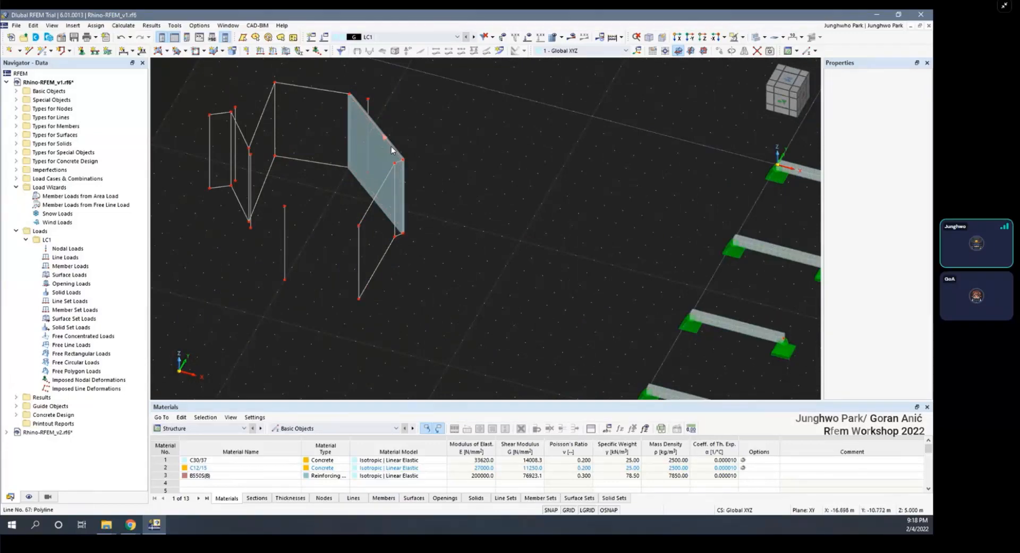
click(166, 51)
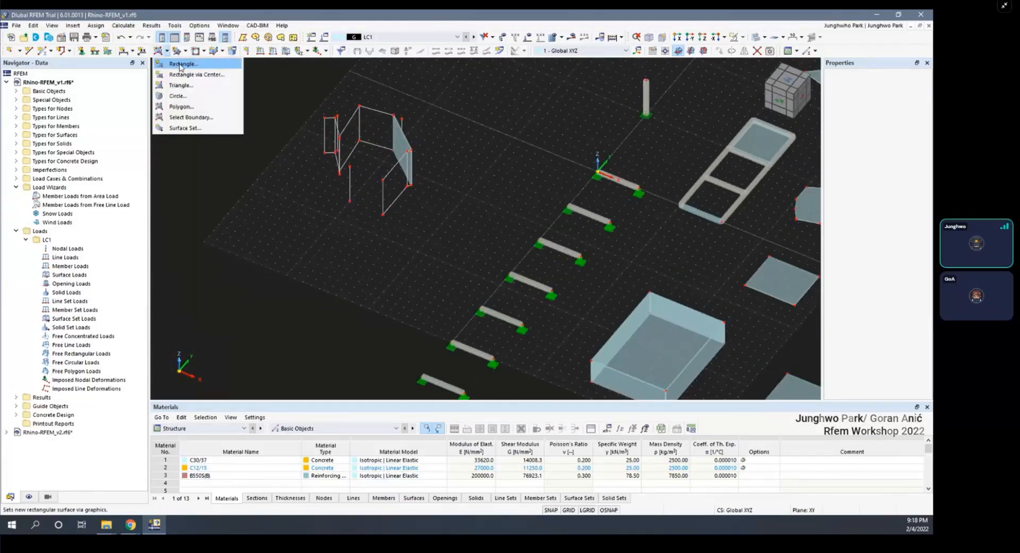
click(180, 64)
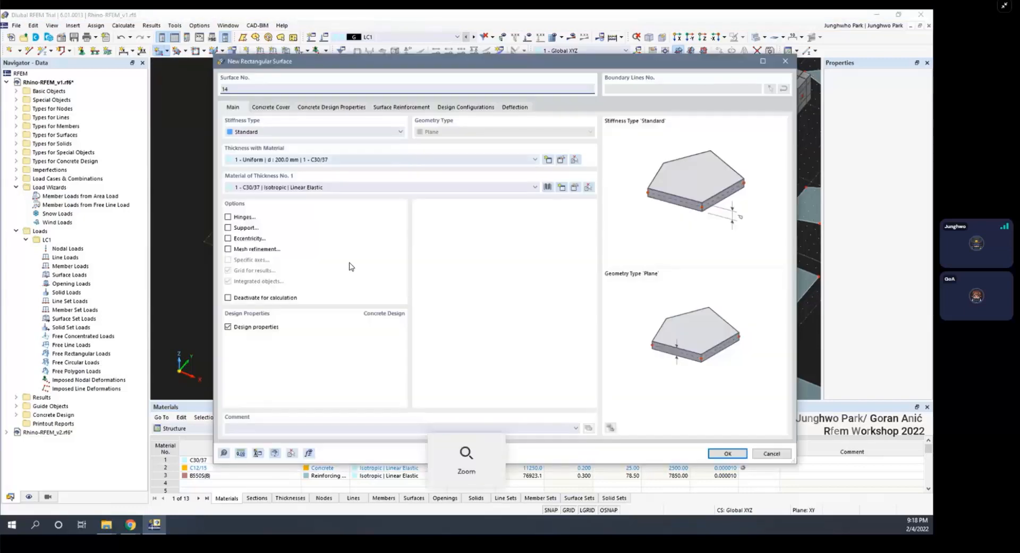
click(728, 453)
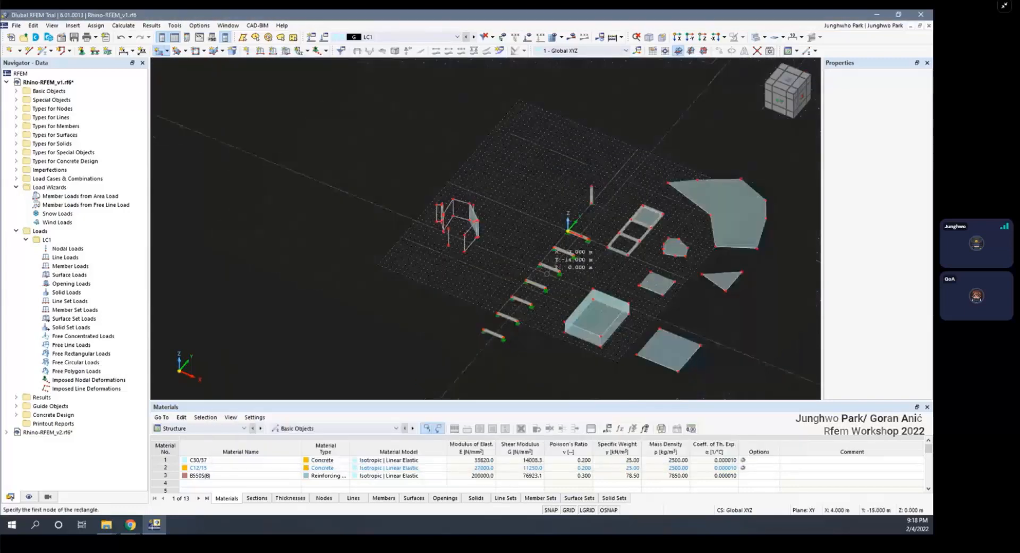
scroll(503, 226, up, 4)
click(503, 226)
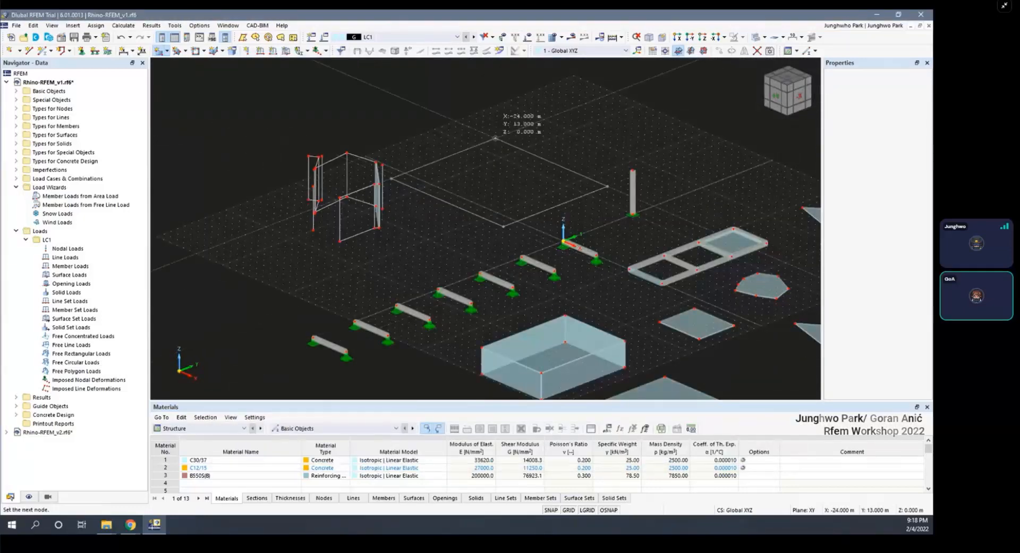
scroll(492, 198, down, 1)
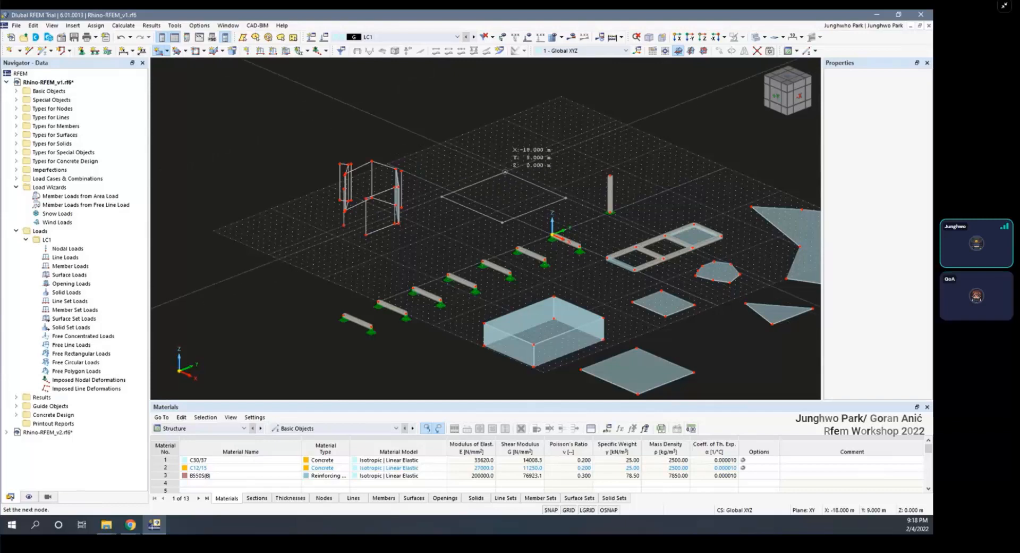
key(Escape)
Draw a single line along the negative X axis behind the origin, ending at X -9 m, Y 0, Z 0
scroll(530, 224, up, 2)
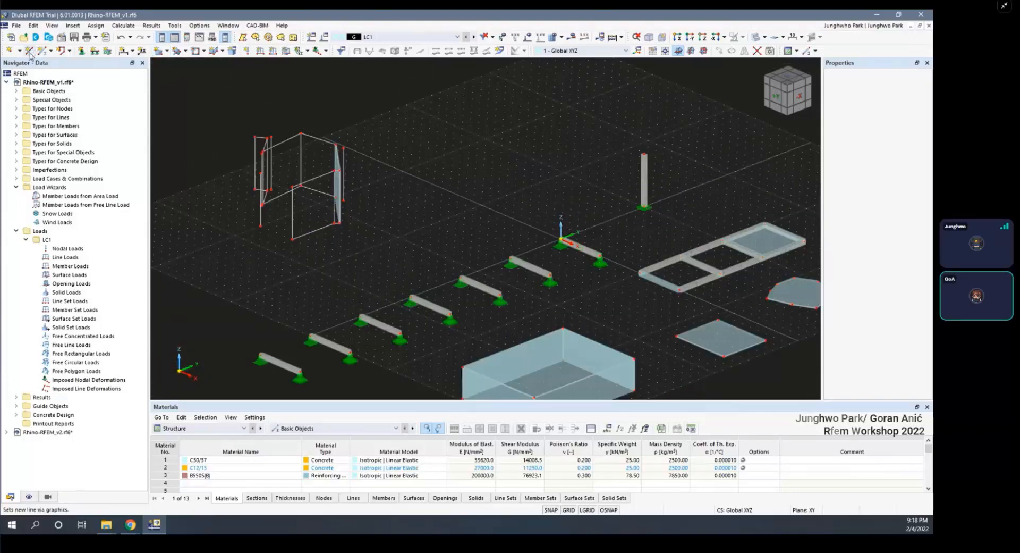
click(440, 193)
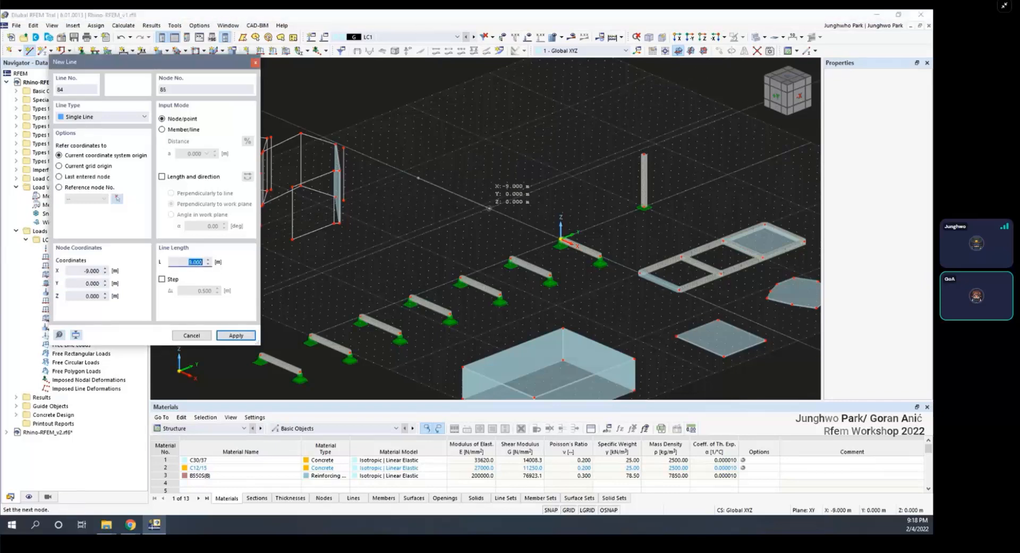
right_click(442, 188)
right_click(442, 189)
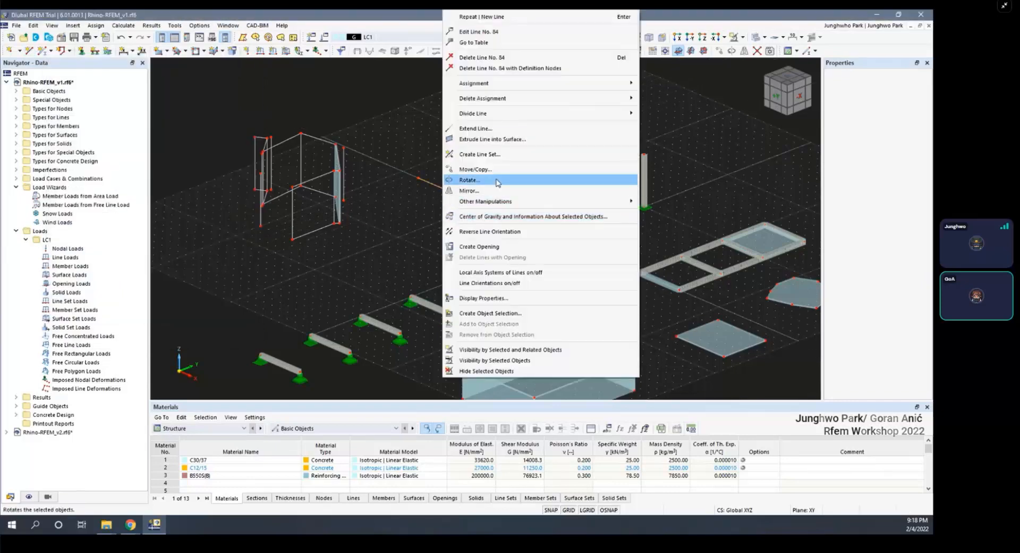
click(507, 139)
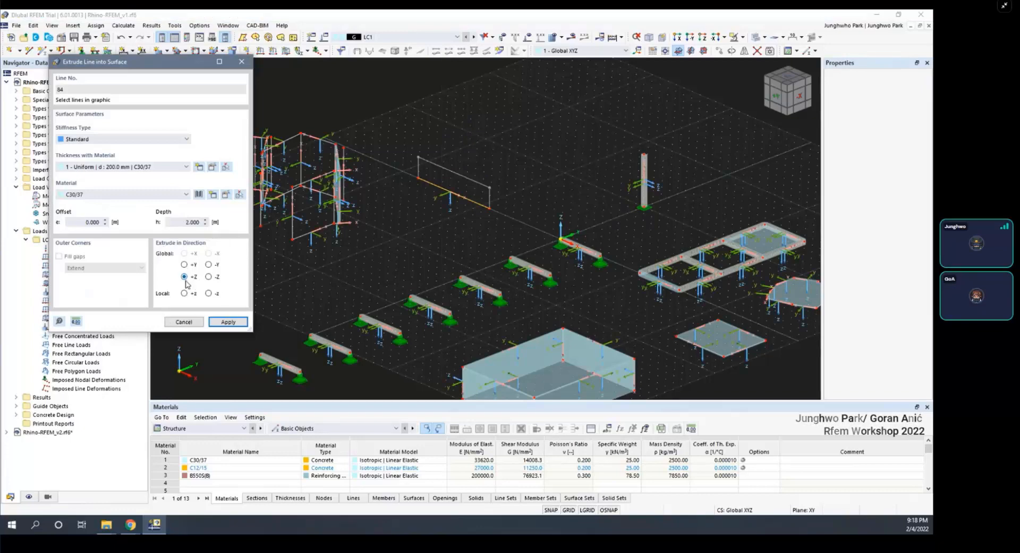
key(Escape)
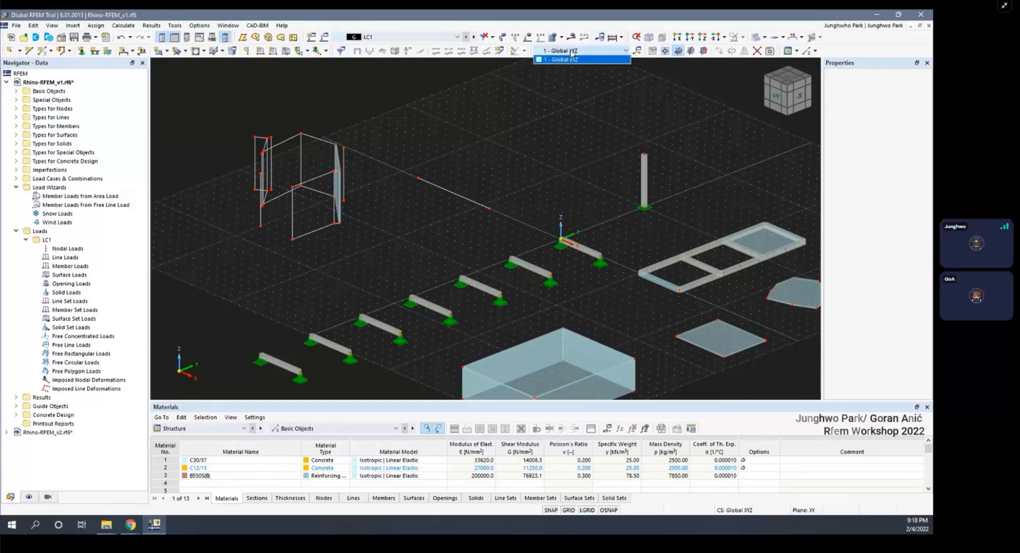
Inspect the Global XYZ coordinate system definition and the available coordinate systems, leaving them unchanged
click(637, 50)
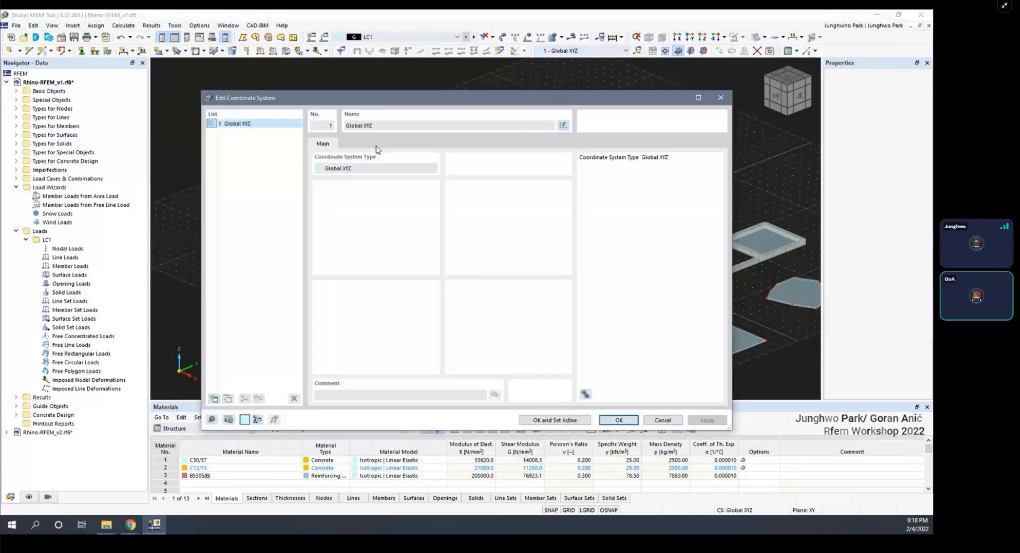
key(Escape)
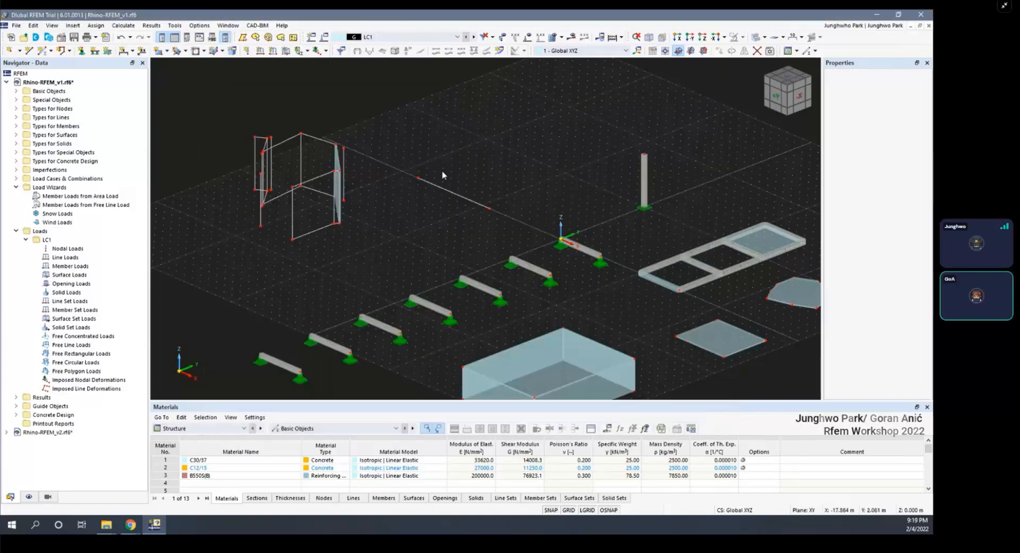
scroll(444, 172, down, 8)
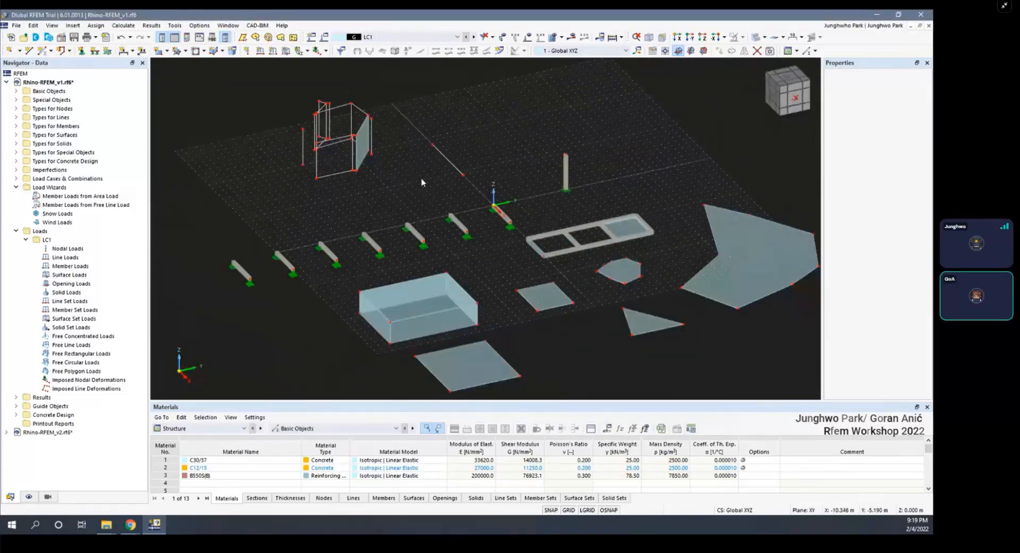
scroll(427, 280, up, 5)
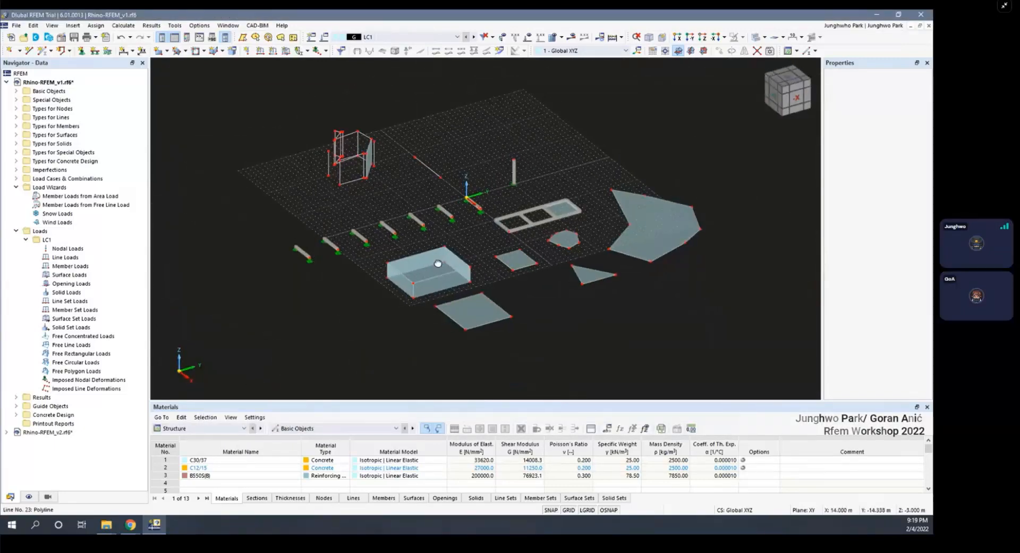
scroll(388, 142, down, 4)
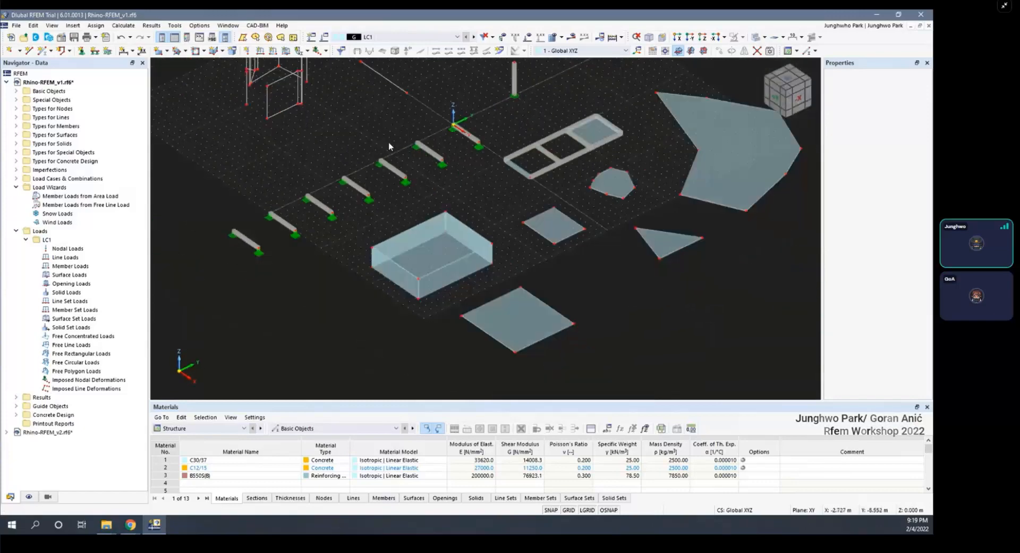
middle_drag(398, 138, 408, 168)
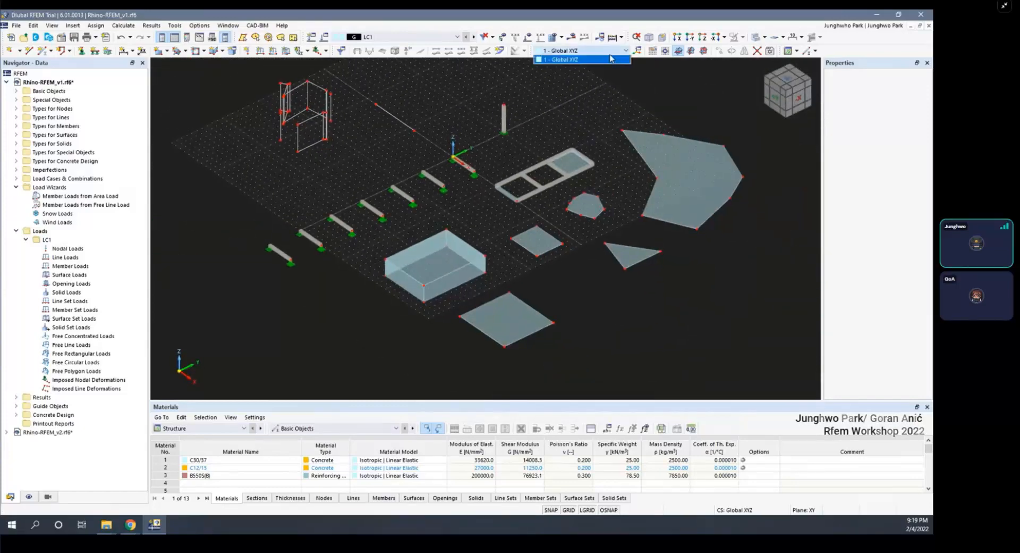
click(637, 51)
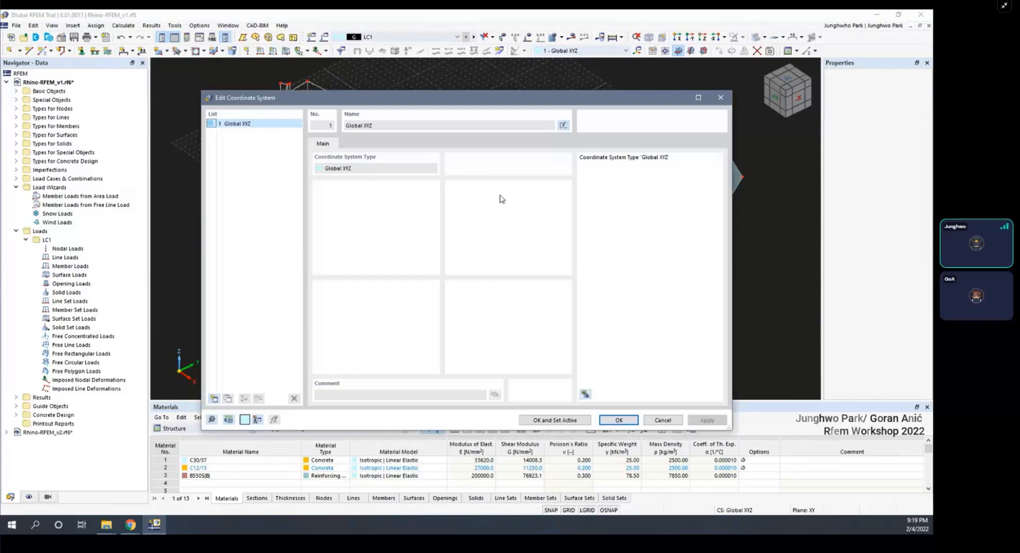
click(721, 98)
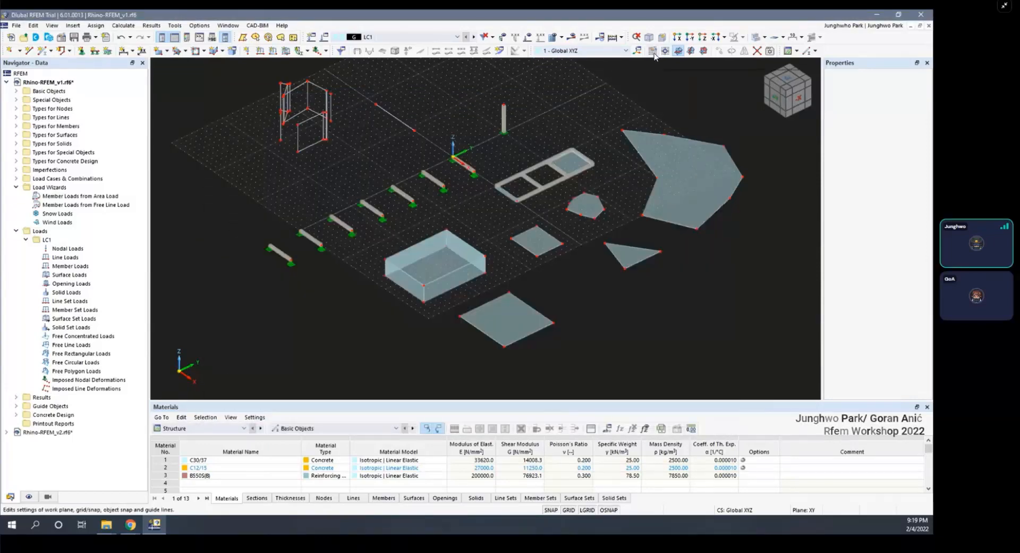
Set the work plane to YZ and draw a vertical rectangular standard surface, 200 mm uniform C30/37, beyond the upright column
click(690, 51)
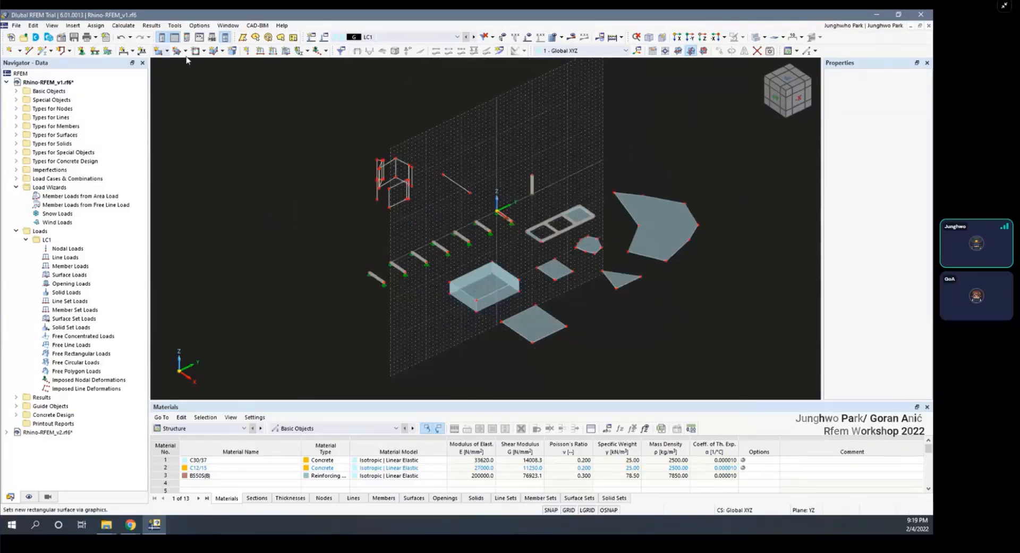
click(159, 50)
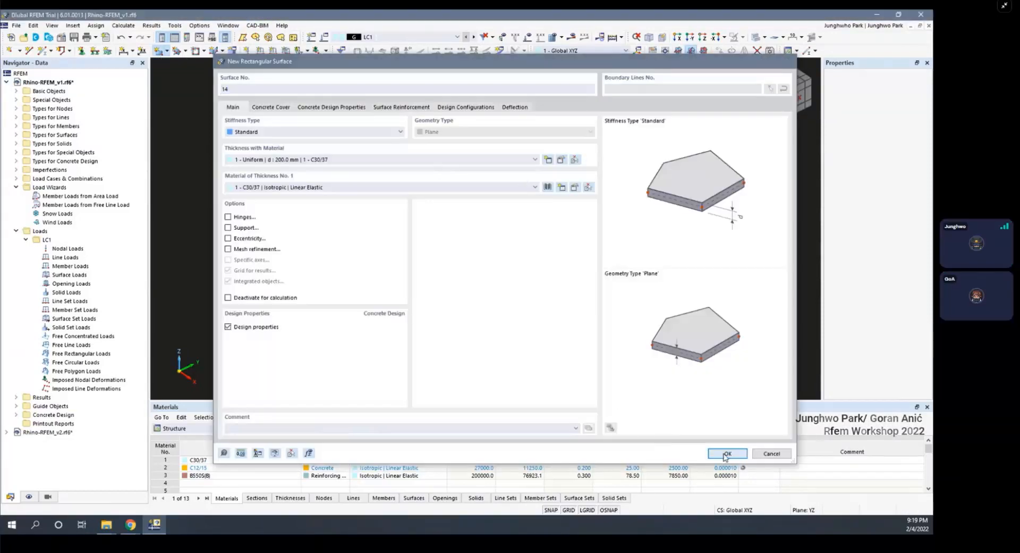
click(728, 453)
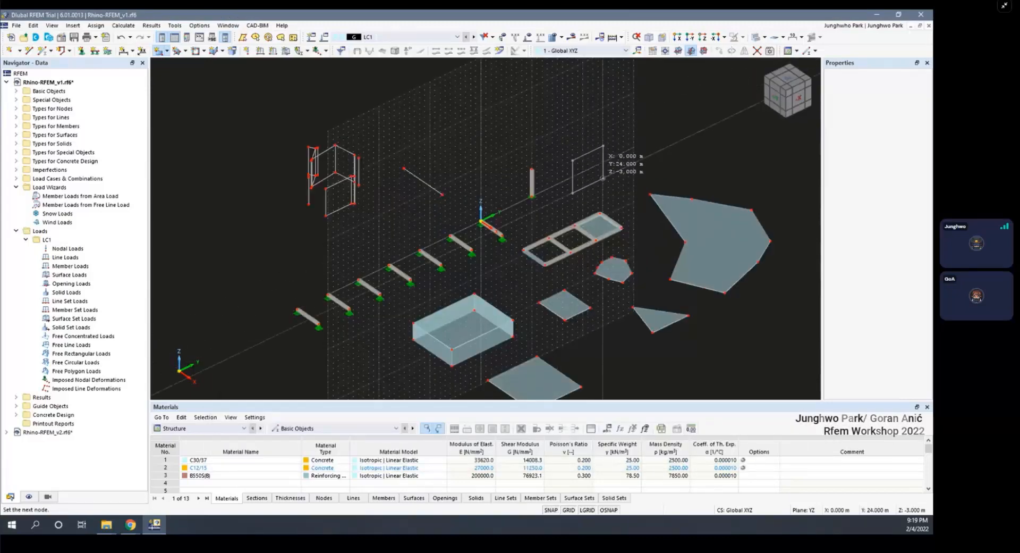
click(603, 161)
key(Escape)
scroll(578, 181, up, 4)
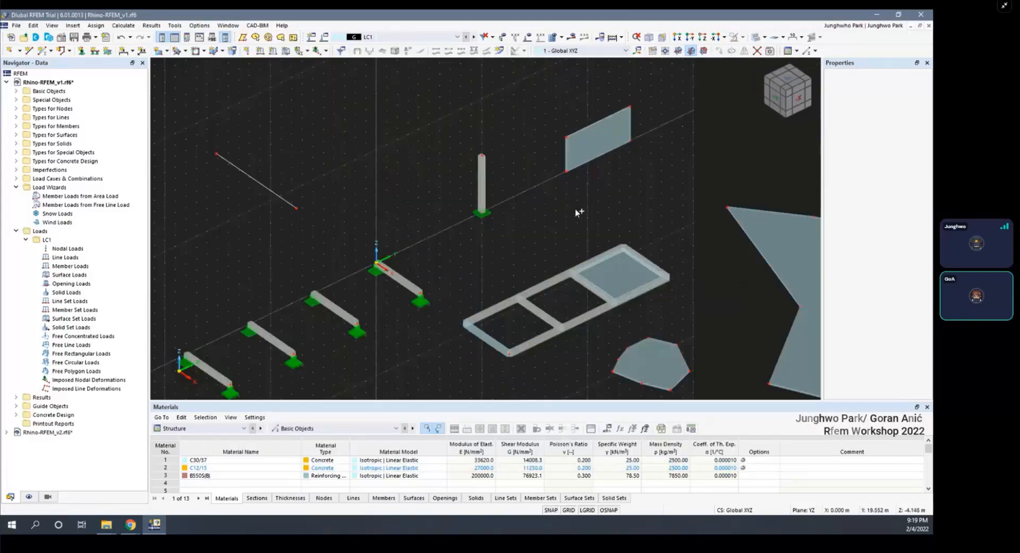
ctrl+middle_drag(575, 209, 519, 208)
scroll(538, 214, down, 3)
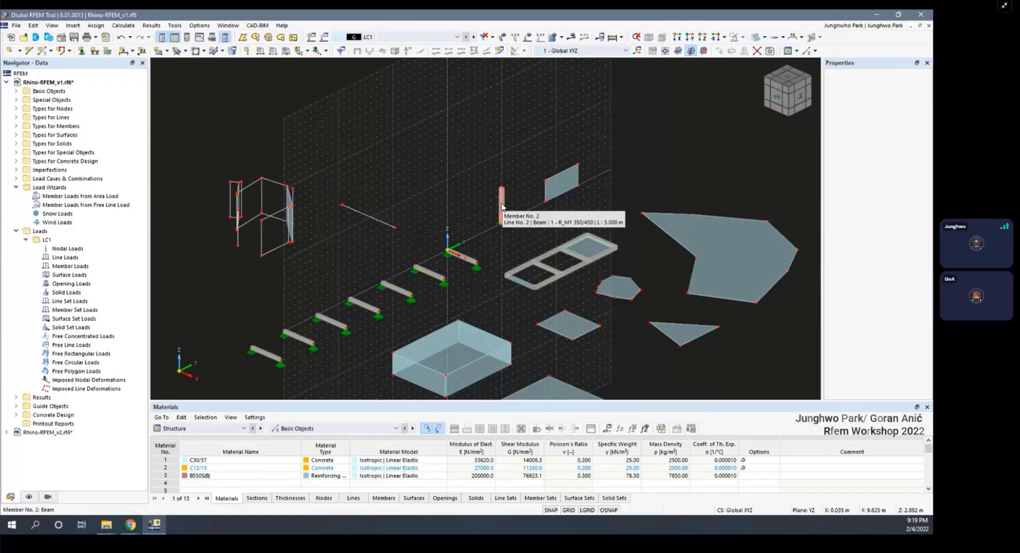
Cycle the work plane through XY, YZ and XZ, check the work plane and grid settings, and return it to XY
click(705, 51)
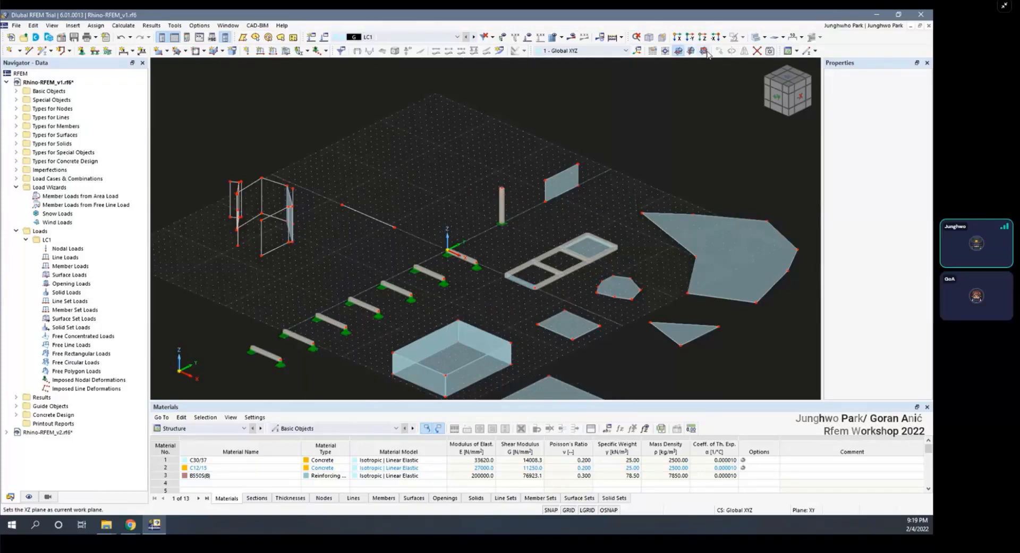
click(692, 50)
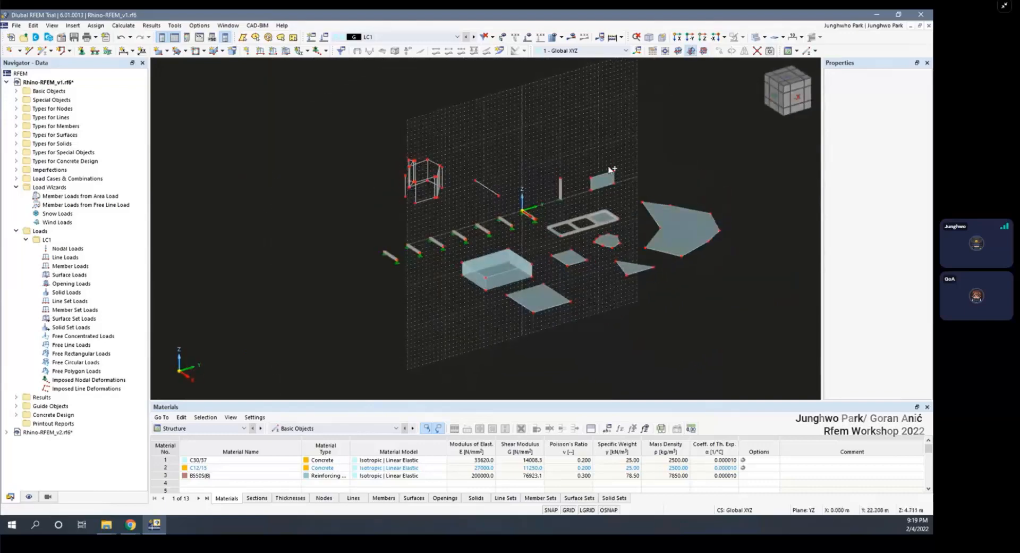
click(653, 51)
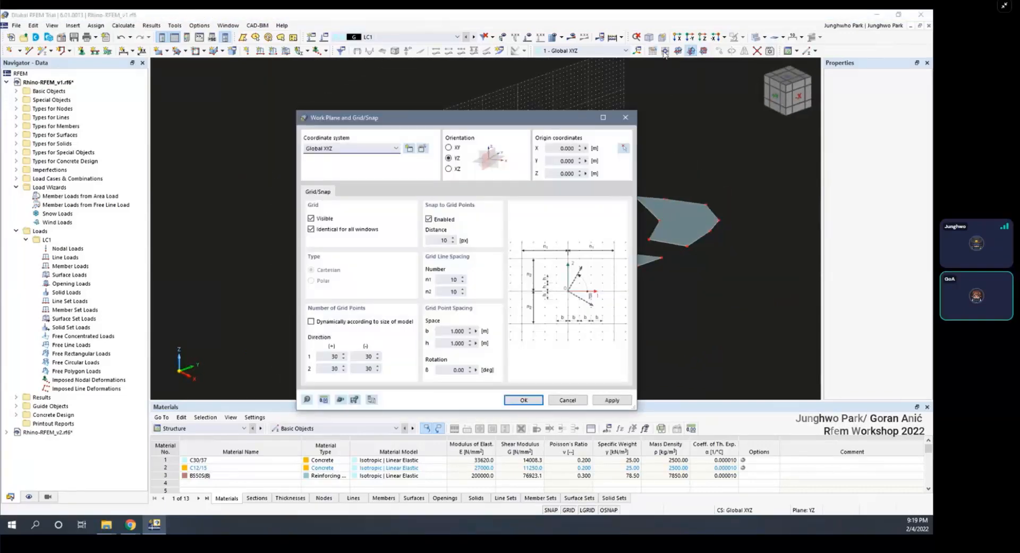
key(Escape)
click(666, 52)
key(Escape)
click(703, 52)
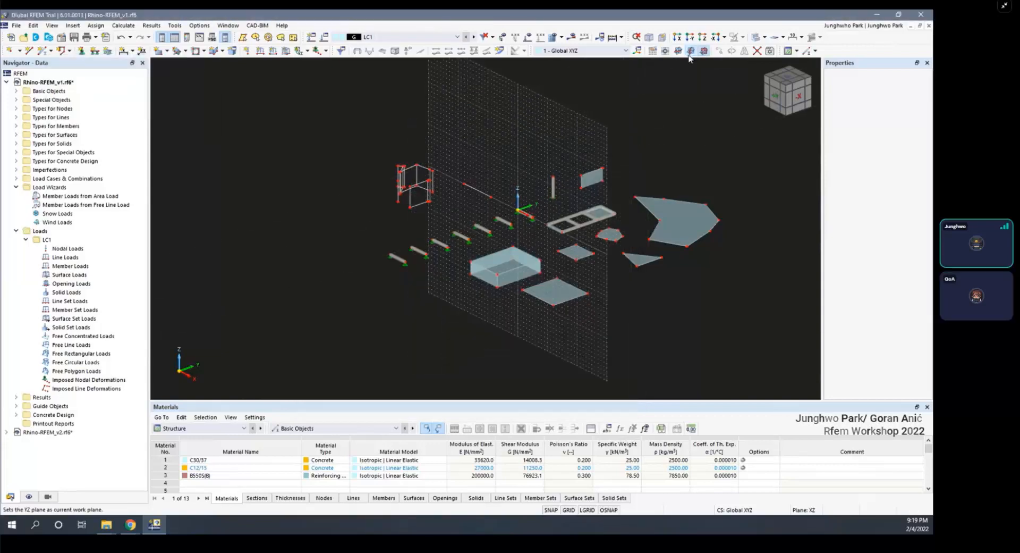
click(679, 51)
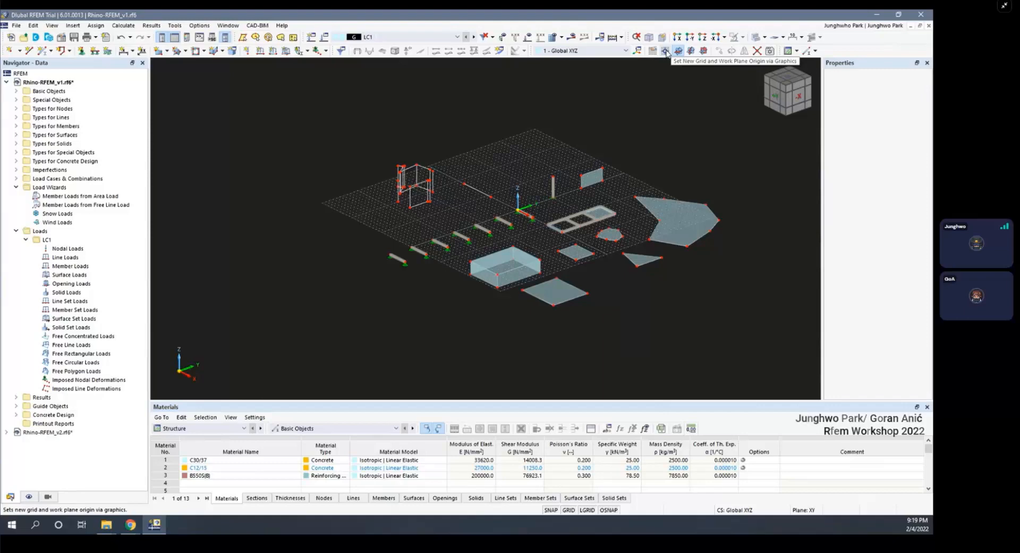
Move the grid and work plane origin to a point on the positive X axis near the end of the framed slab
click(666, 52)
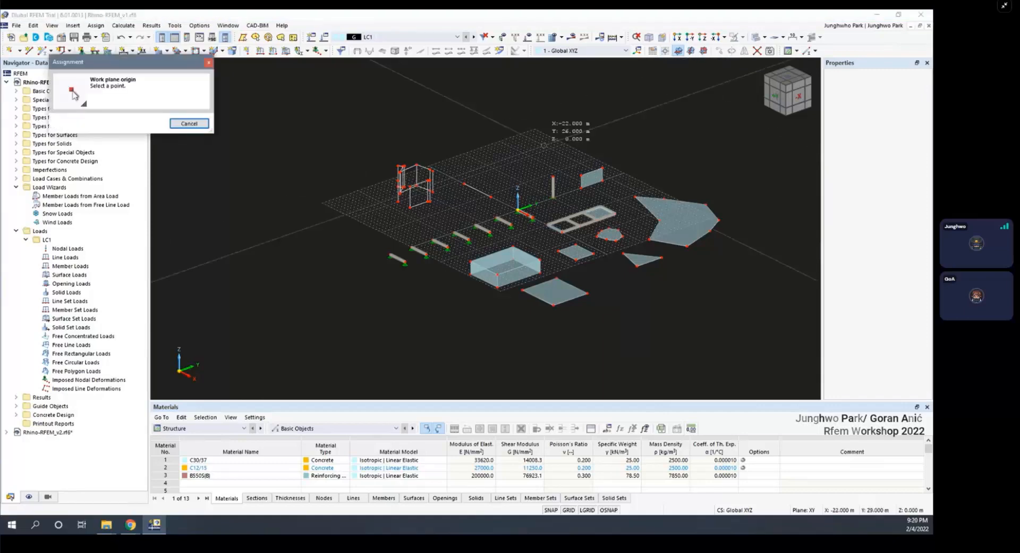
scroll(556, 226, up, 5)
click(555, 226)
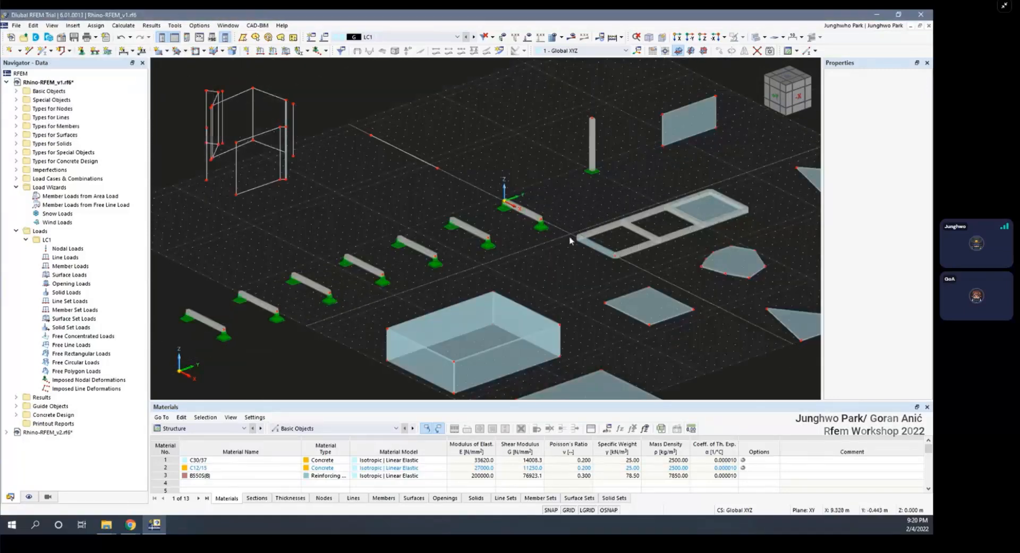
scroll(593, 225, down, 3)
scroll(653, 87, down, 3)
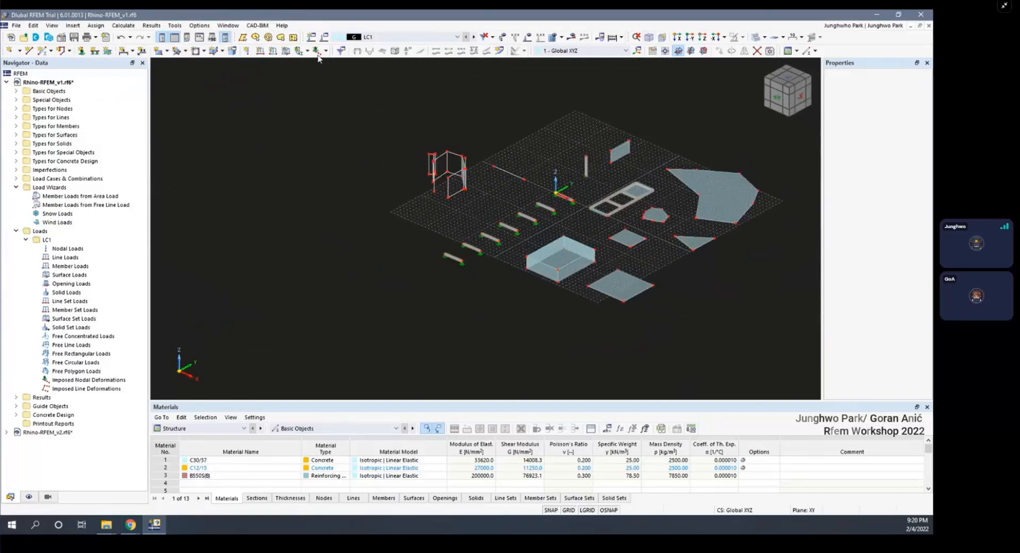
click(159, 50)
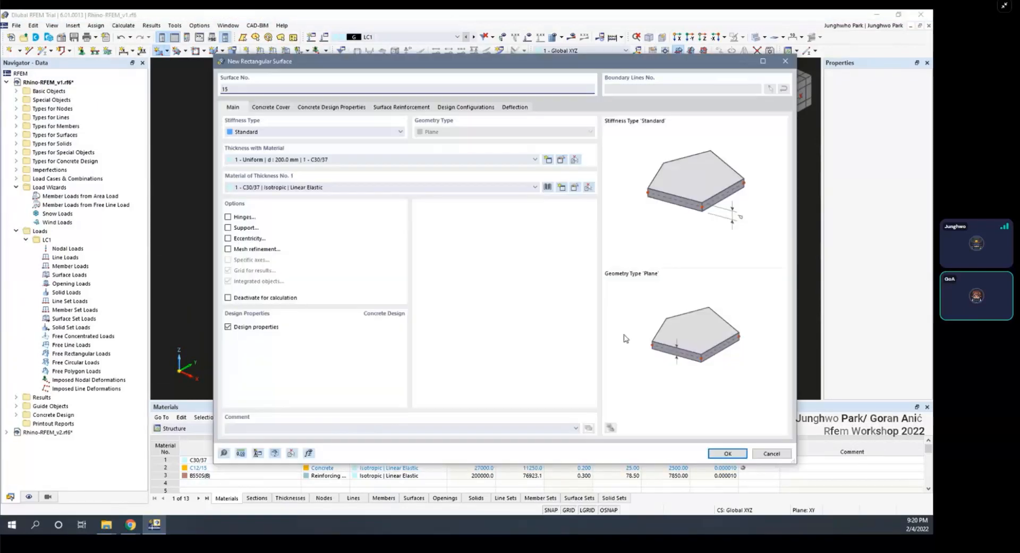
click(725, 452)
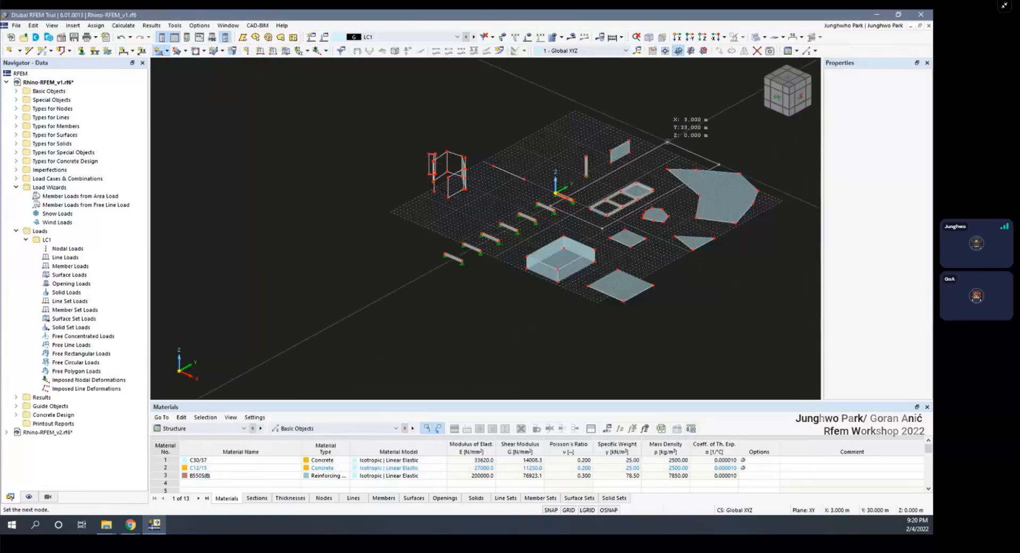
key(Escape)
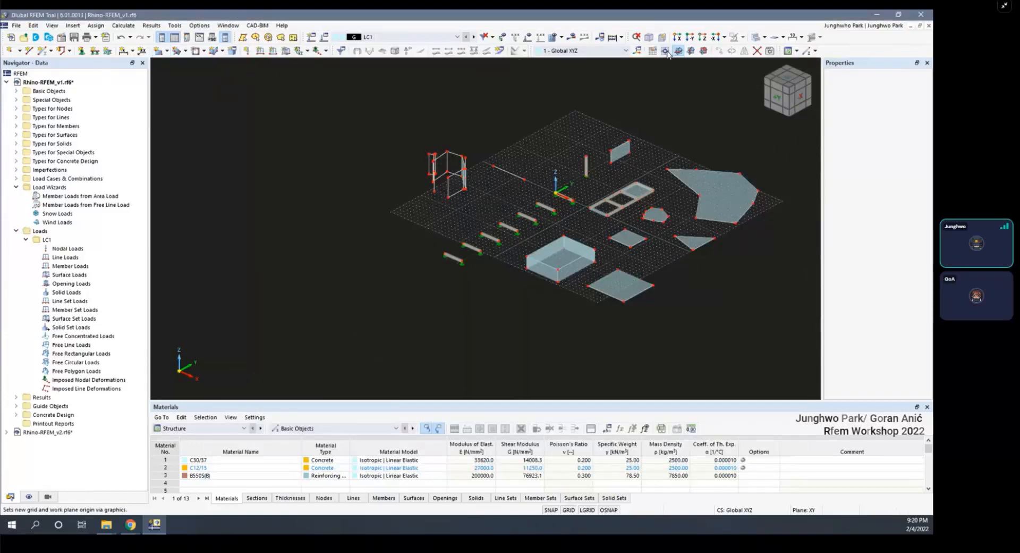
Set the grid and work plane origin graphically at X 21 m, Y 0, Z 0
click(666, 51)
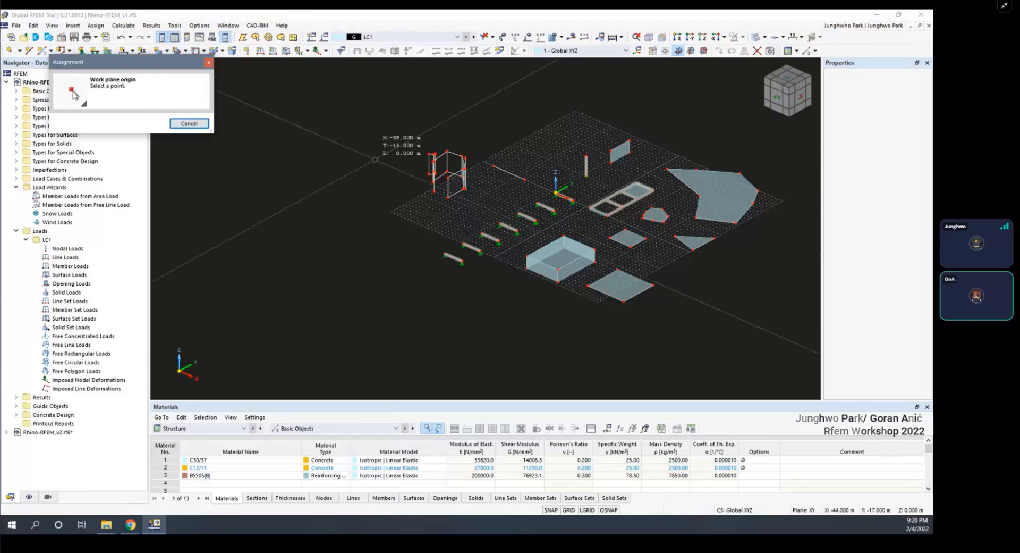
scroll(620, 211, up, 5)
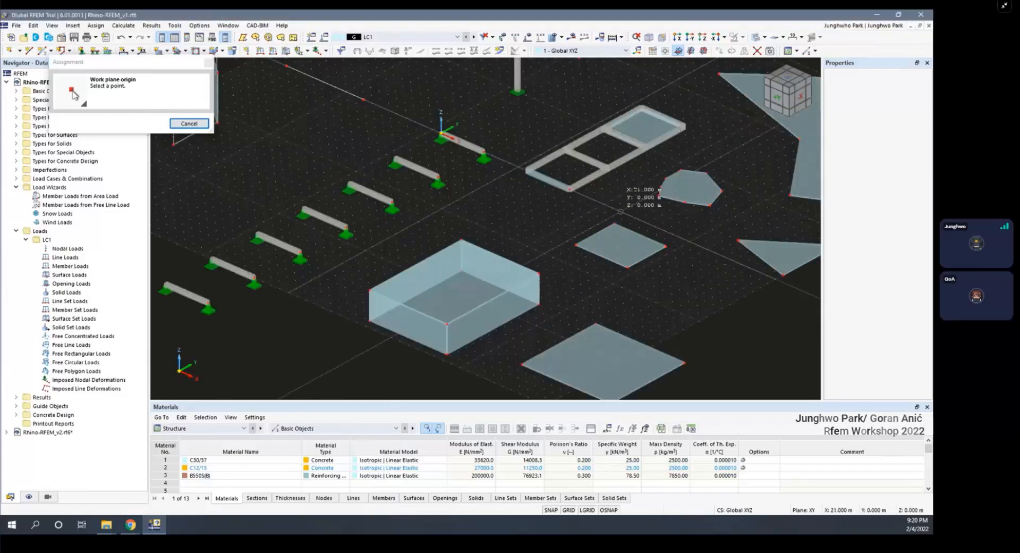
click(621, 212)
scroll(626, 216, down, 2)
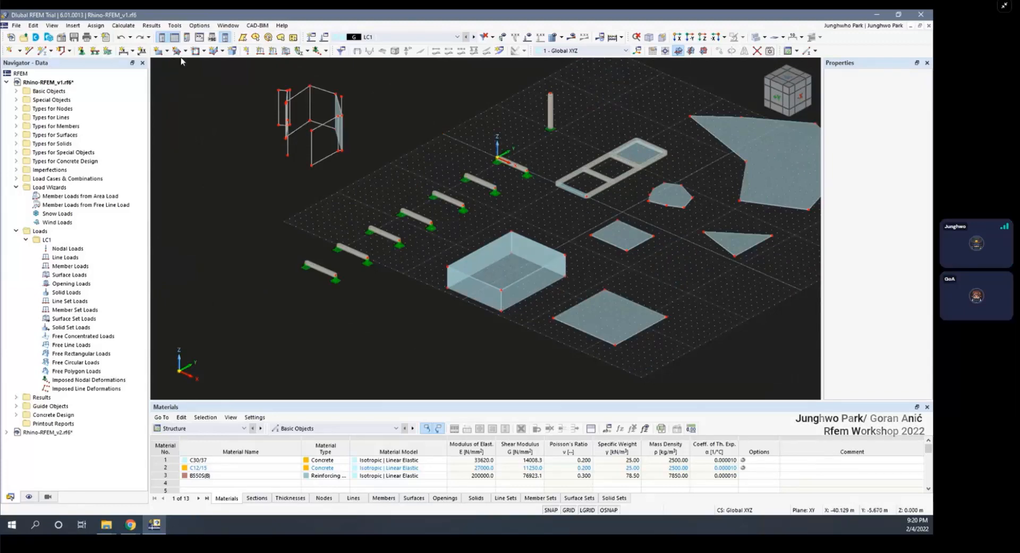
Undo the recent modelling actions back to the single ring line chain, and redo its linked vertical copy
click(122, 38)
click(123, 38)
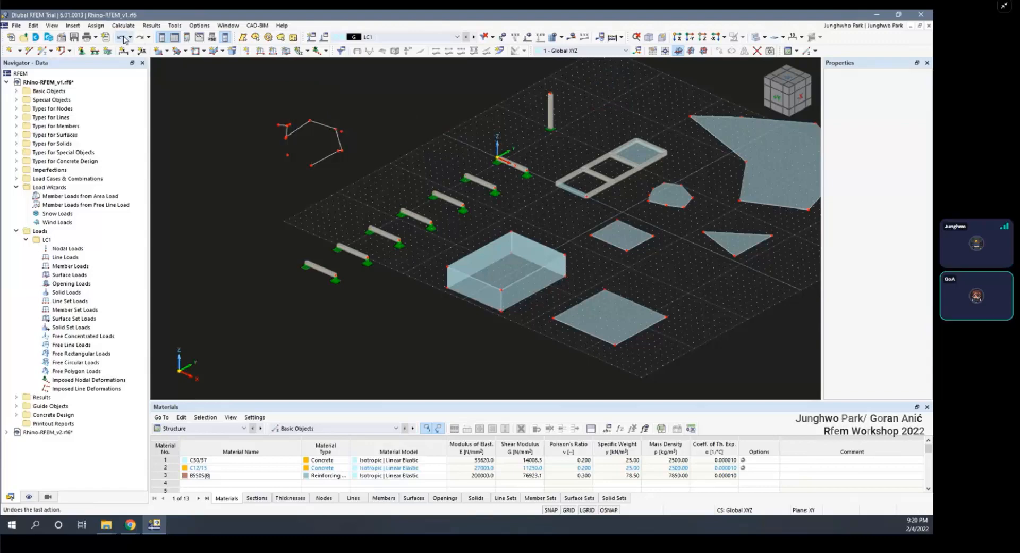
click(130, 37)
click(141, 39)
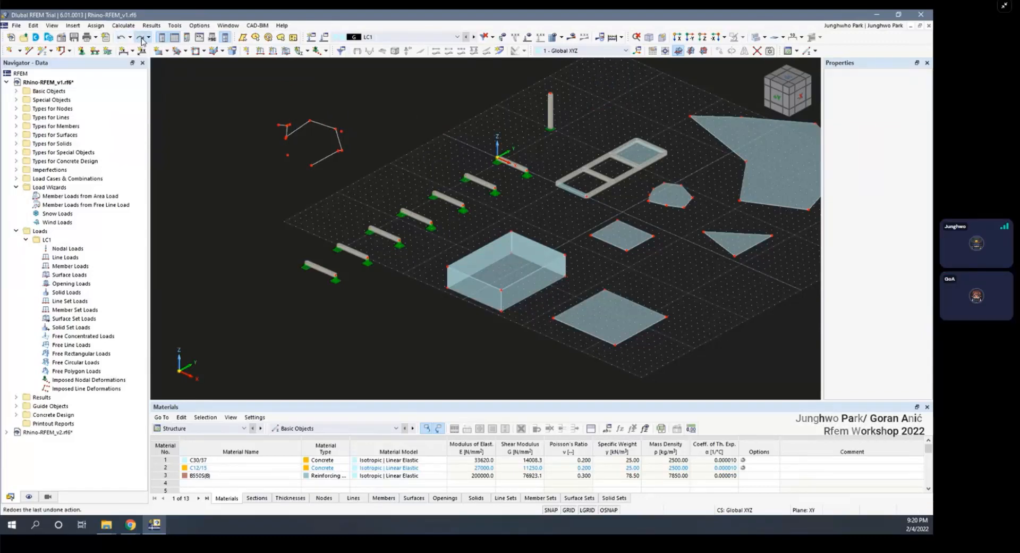
click(141, 37)
scroll(399, 115, down, 5)
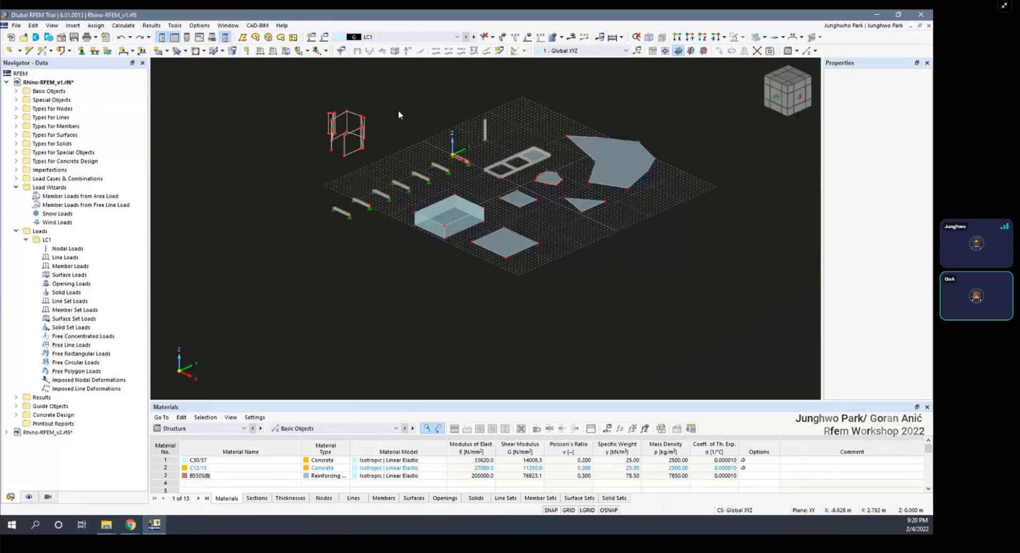
scroll(410, 113, up, 5)
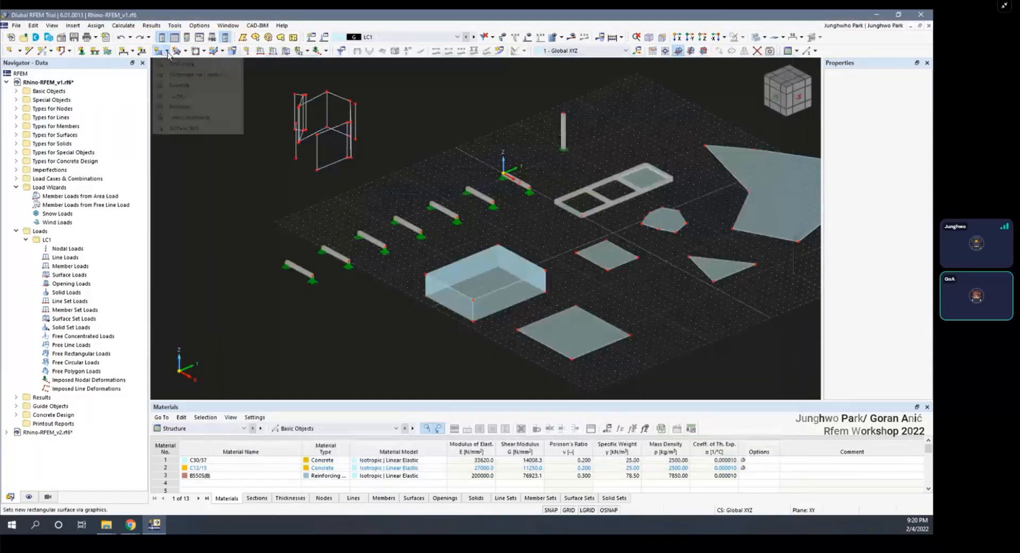
Check the available surface shapes, and review the Main and NURBS settings for a new NURBS surface
click(167, 51)
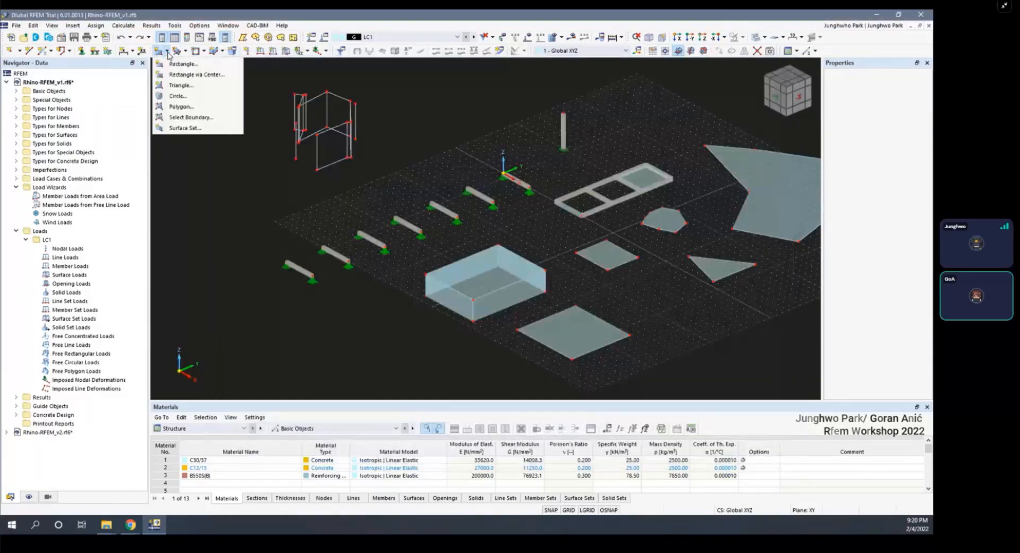
click(168, 51)
click(185, 52)
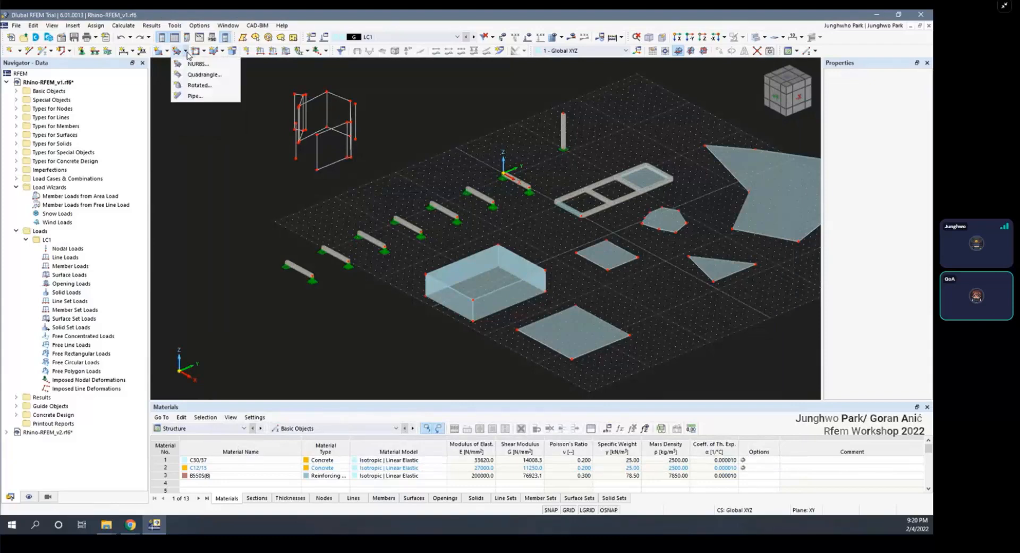
click(228, 64)
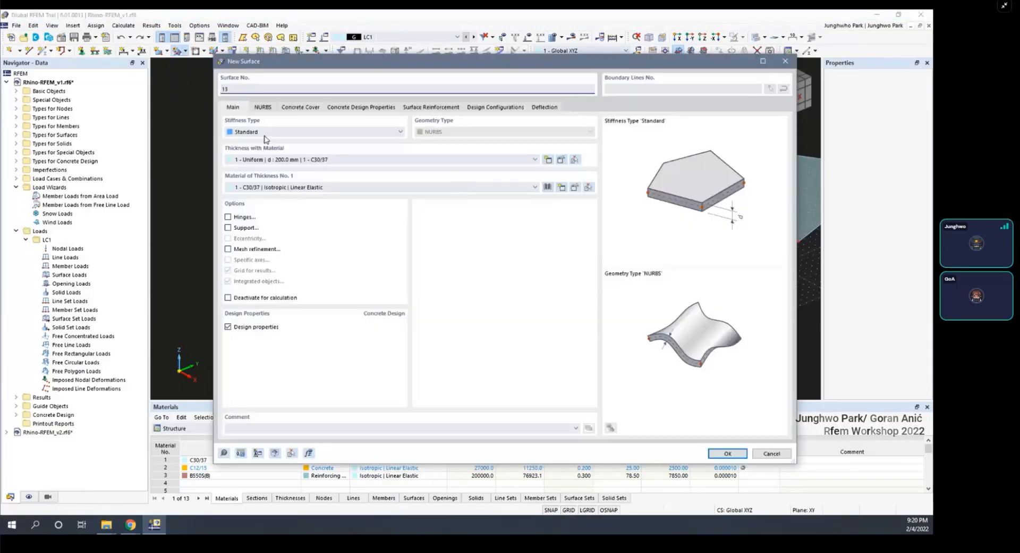
click(267, 109)
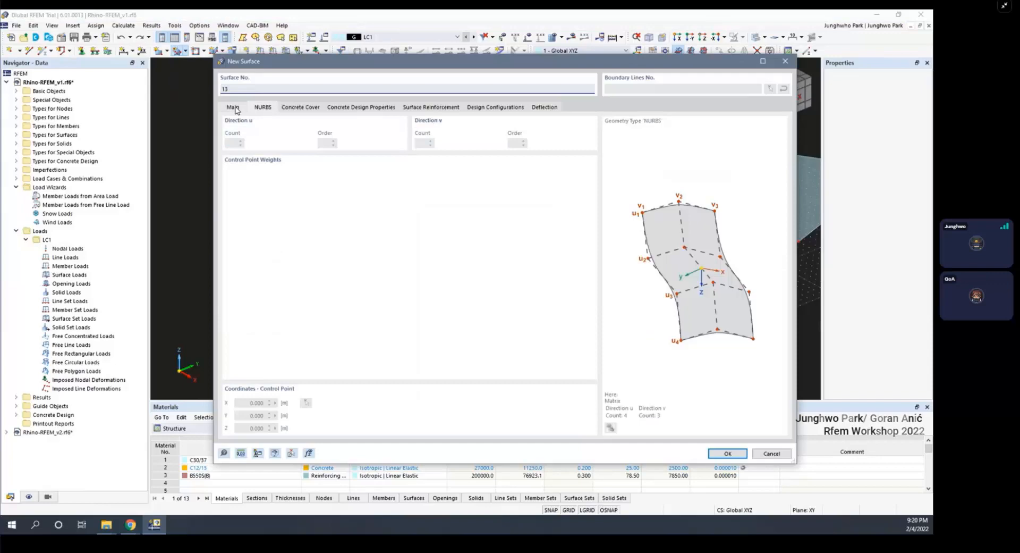
click(233, 108)
click(269, 108)
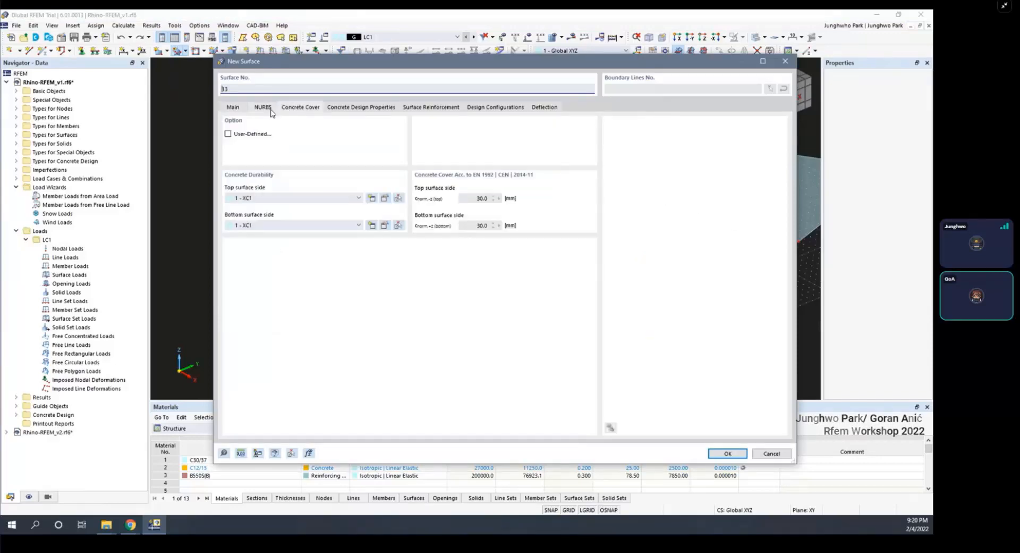
click(231, 109)
click(268, 109)
click(242, 109)
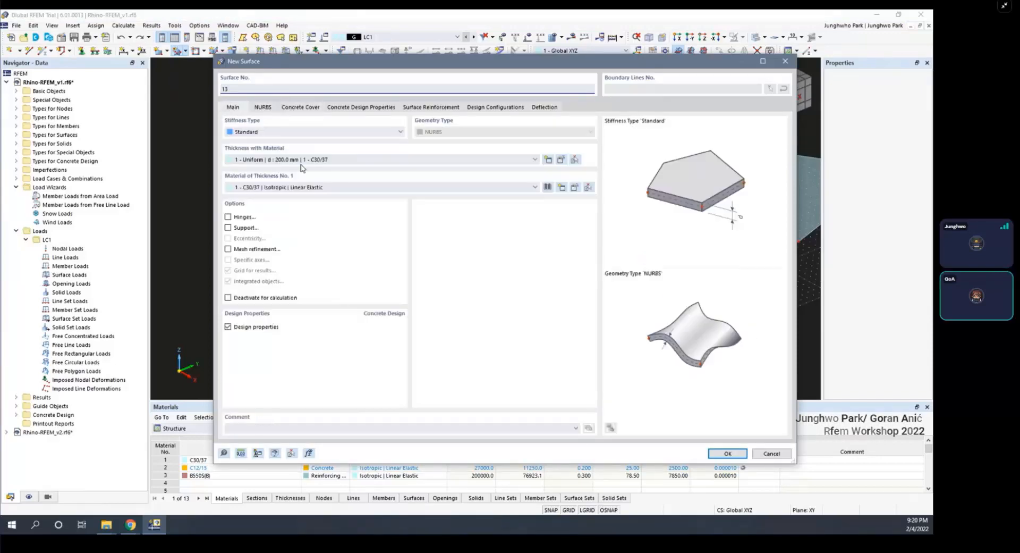
Try to create a 200 mm thick C30/37 NURBS surface from the lines of the ring-shaped wireframe
click(728, 452)
scroll(294, 163, down, 3)
scroll(274, 91, up, 2)
middle_drag(295, 147, 243, 183)
middle_drag(364, 153, 271, 139)
scroll(272, 140, down, 1)
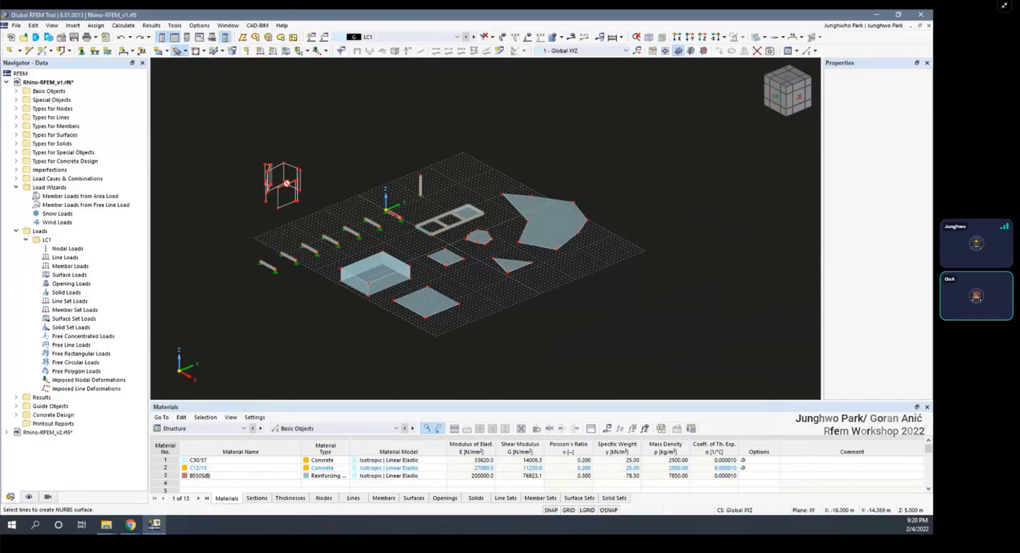
scroll(277, 249, up, 3)
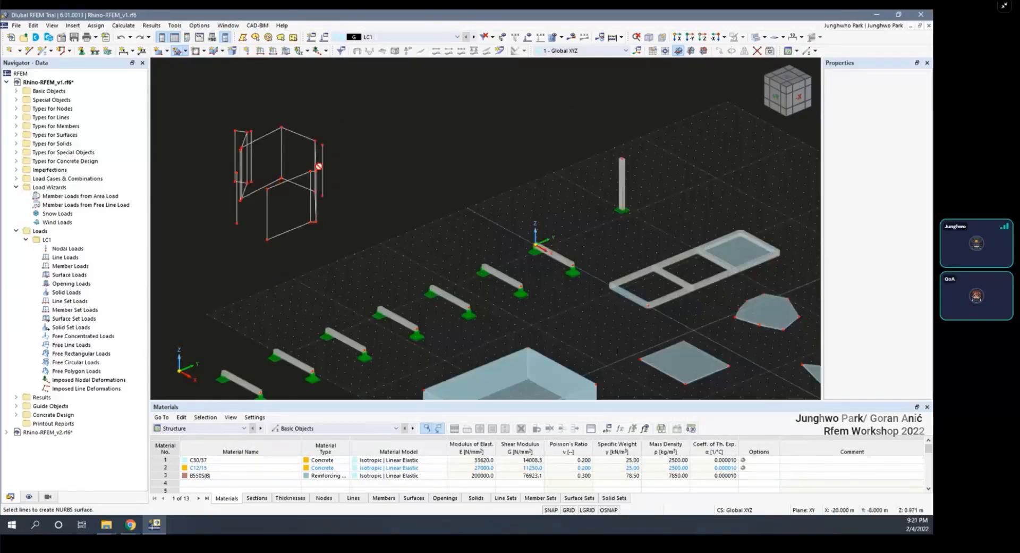
scroll(269, 119, down, 3)
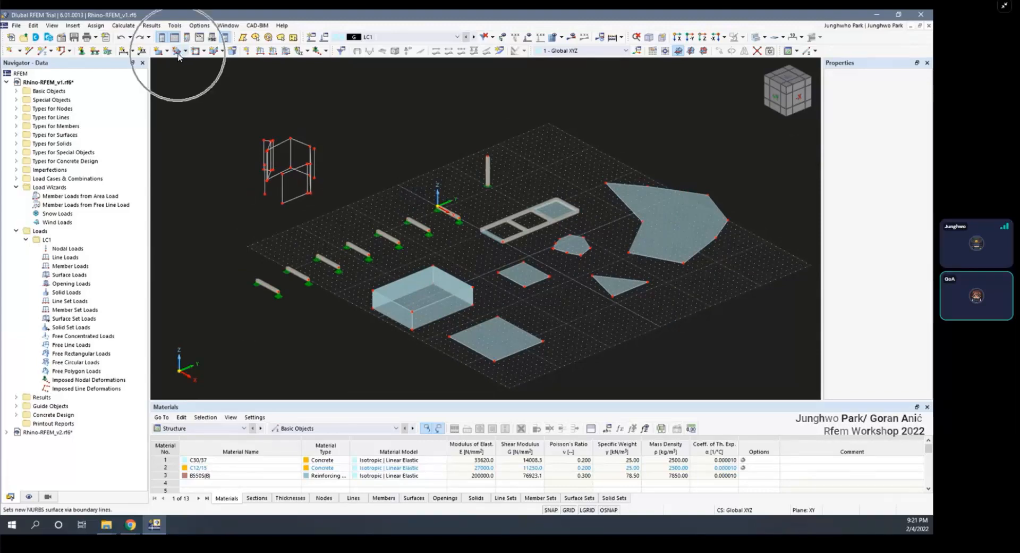
click(185, 51)
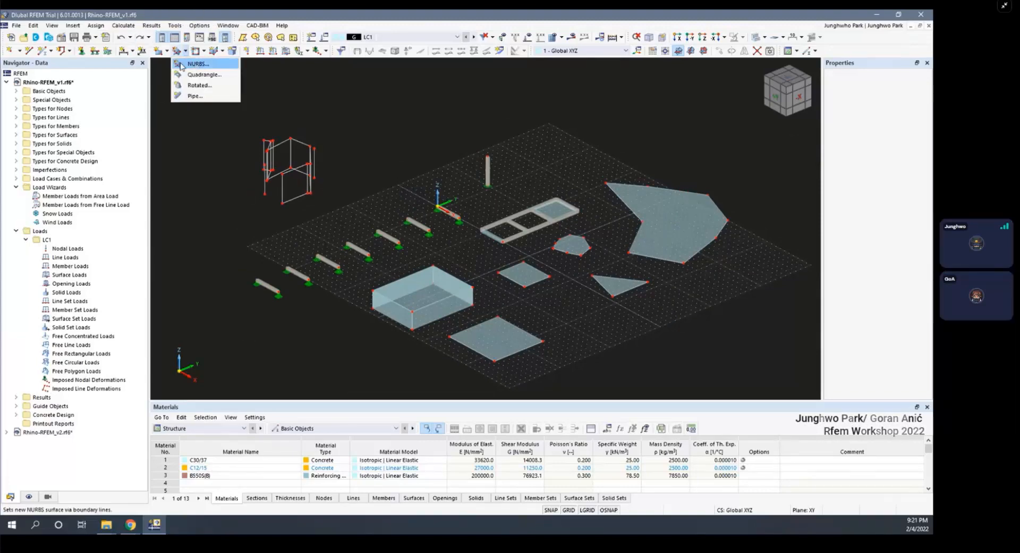
key(Escape)
Place seven free nodes at Z 0 on the XY plane, scattered between the ring wireframe and the standalone column
click(15, 52)
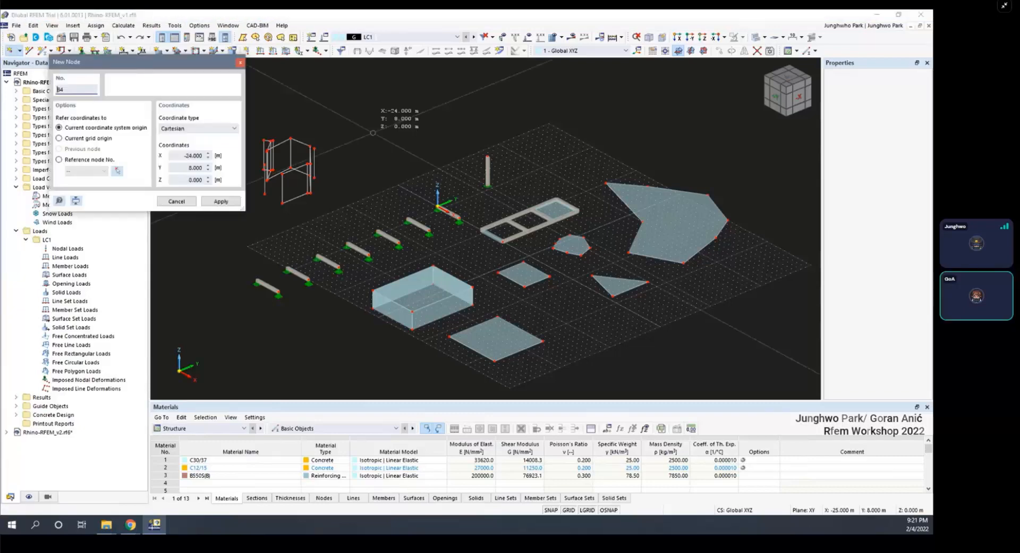
click(376, 177)
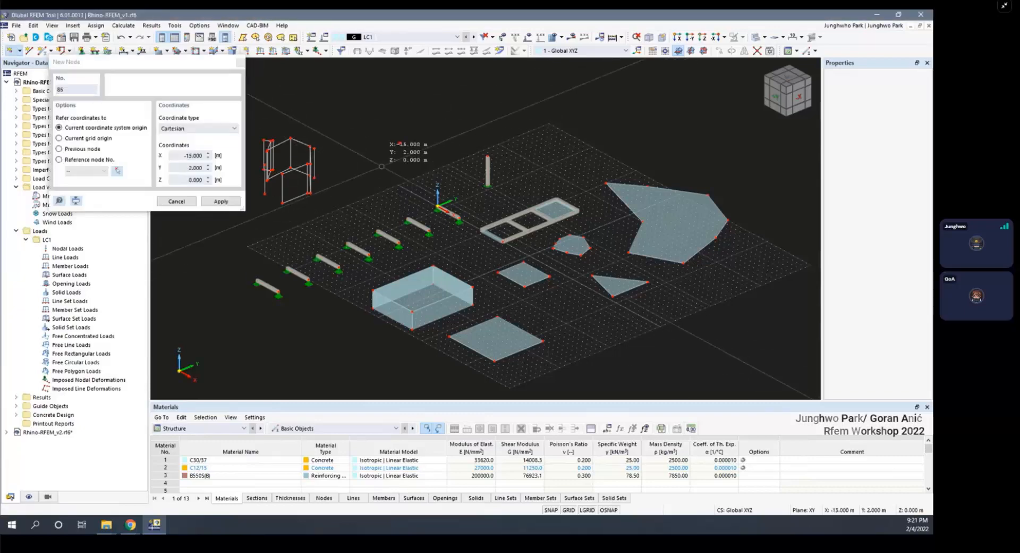
click(420, 168)
click(440, 159)
click(476, 141)
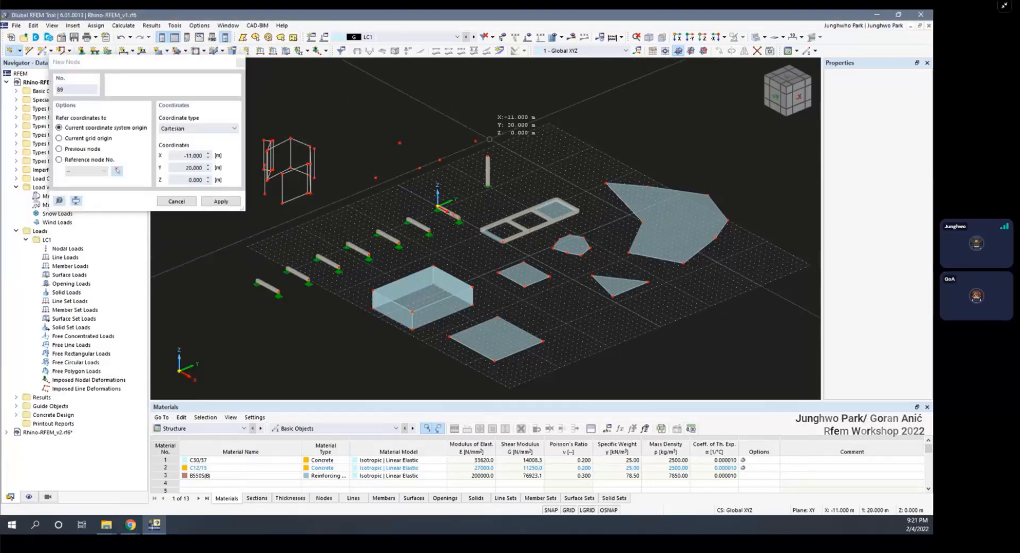
click(486, 137)
click(441, 118)
key(Escape)
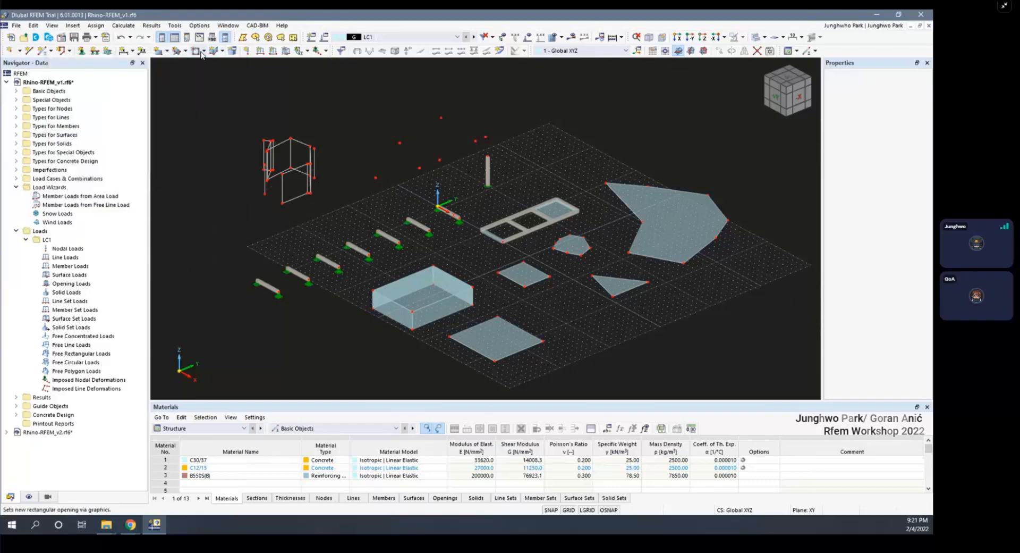
Try to create a Standard 200 mm C30/37 NURBS surface from the seven free nodes
click(179, 51)
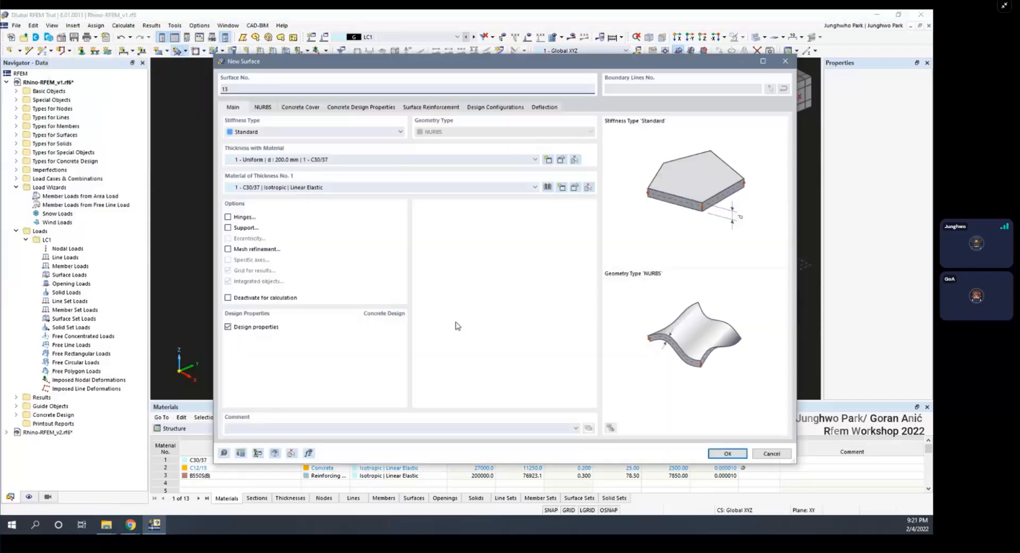
click(729, 456)
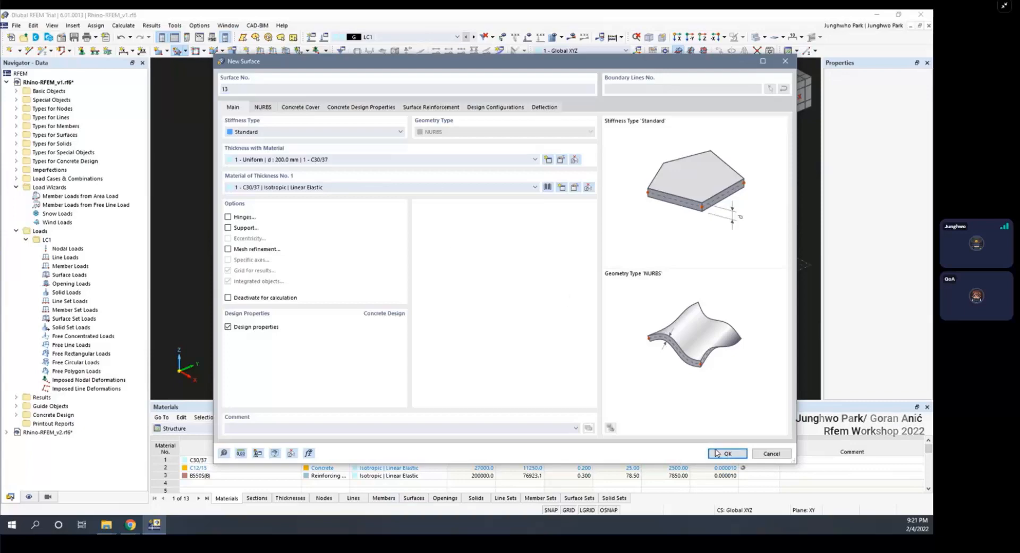
click(718, 455)
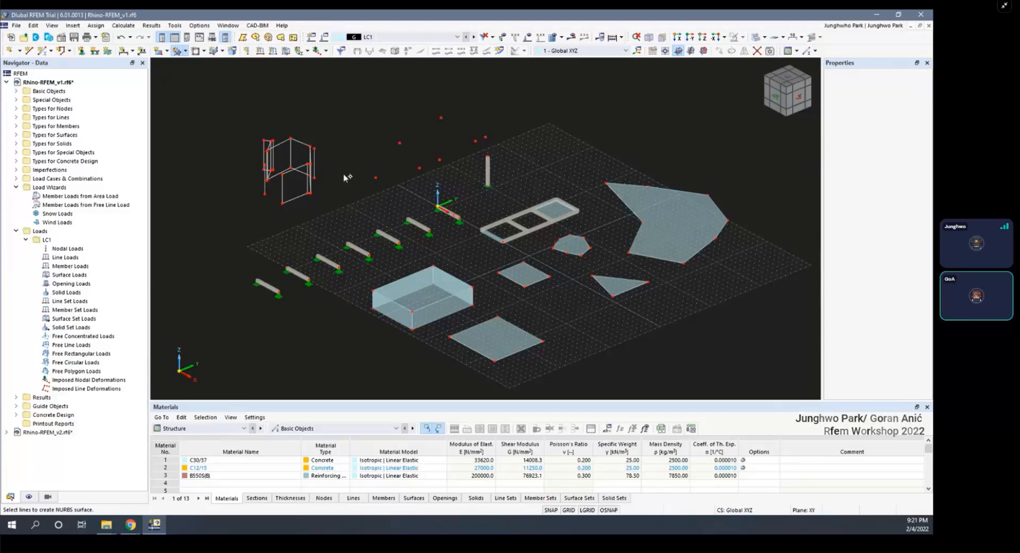
ctrl+middle_drag(399, 184, 392, 171)
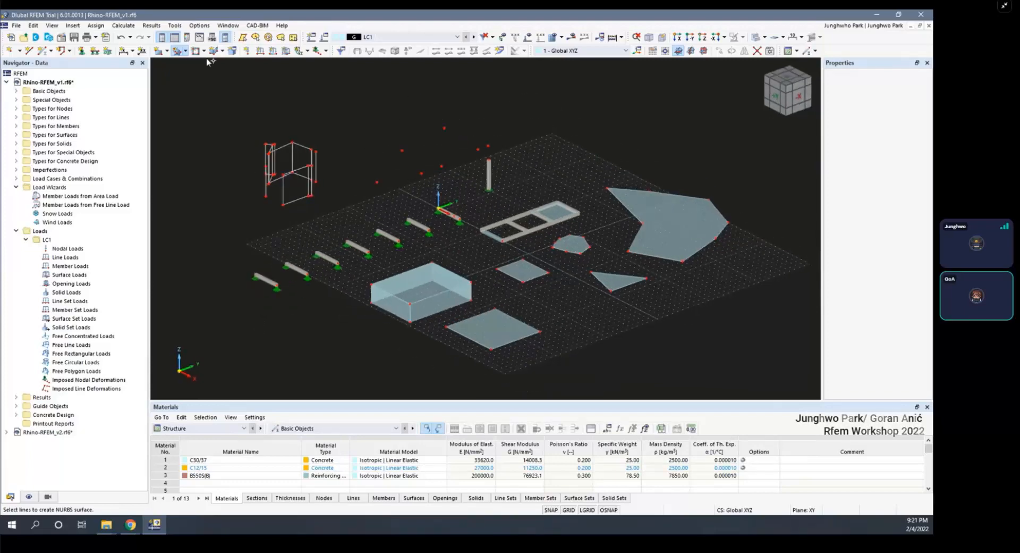
click(186, 52)
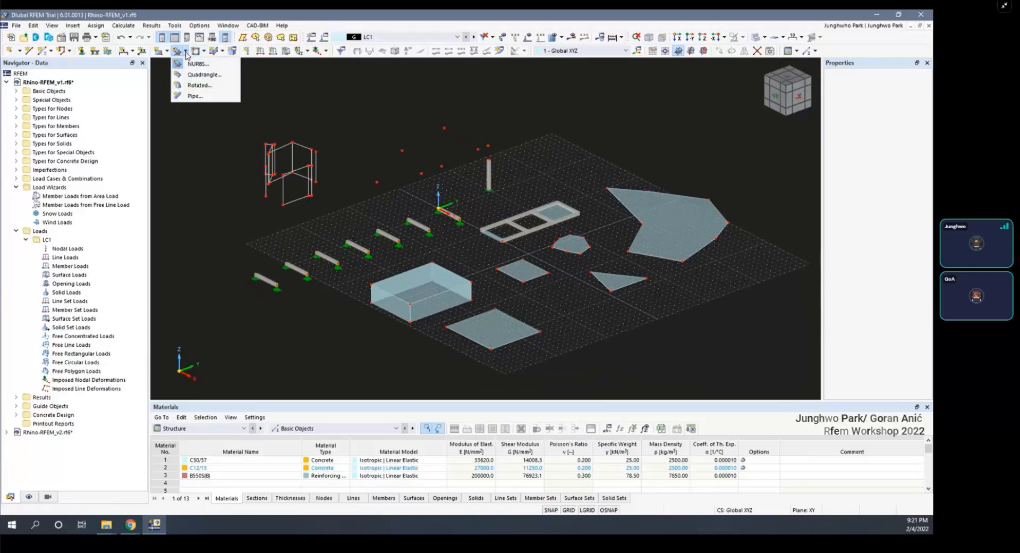
click(340, 146)
Try to delete the free nodes with a window that also covers the standalone column, and undo the deletion
scroll(398, 155, up, 2)
drag(332, 97, 581, 213)
key(Delete)
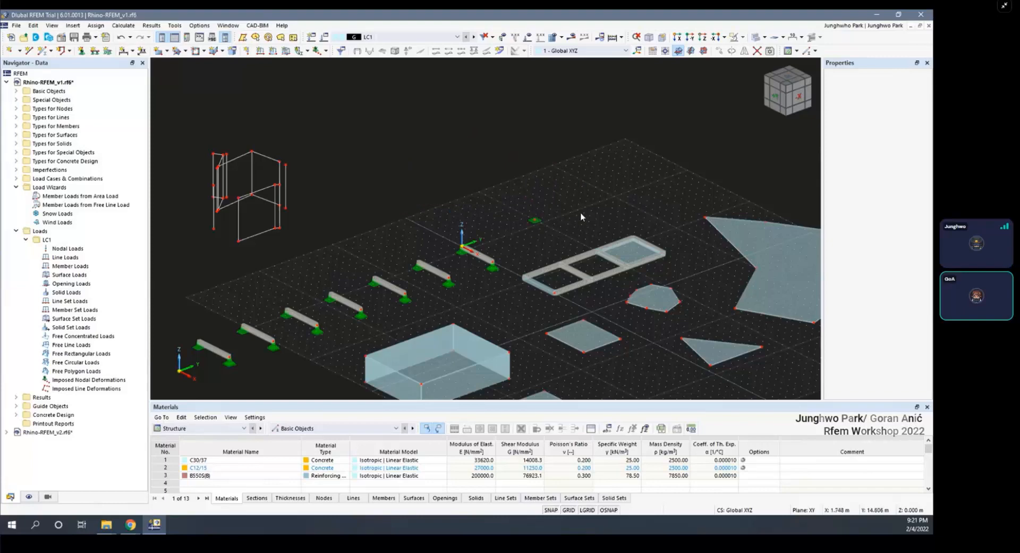
key(ctrl+z)
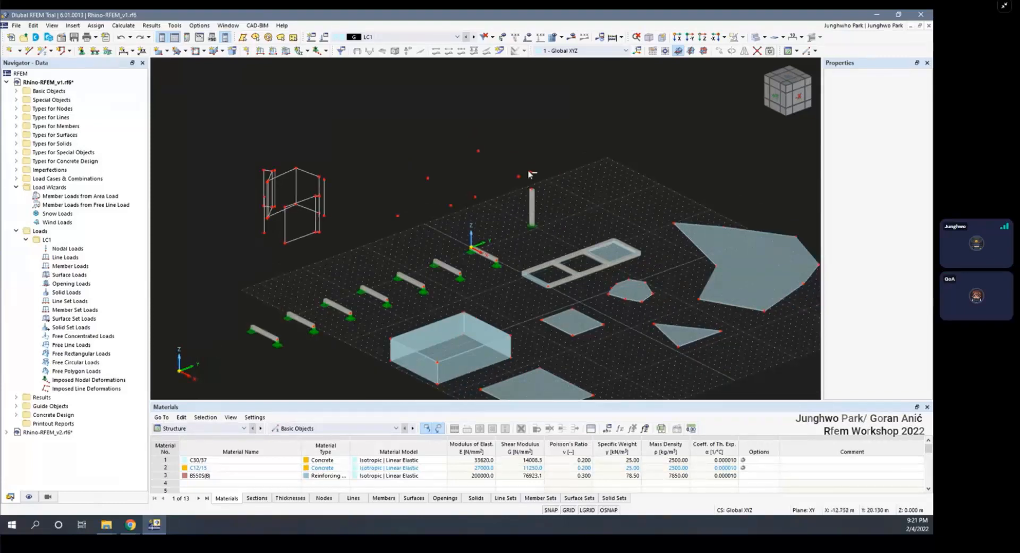
Delete only the seven free nodes beside the ring wireframe, keeping the standalone column
ctrl+middle_drag(529, 175, 389, 166)
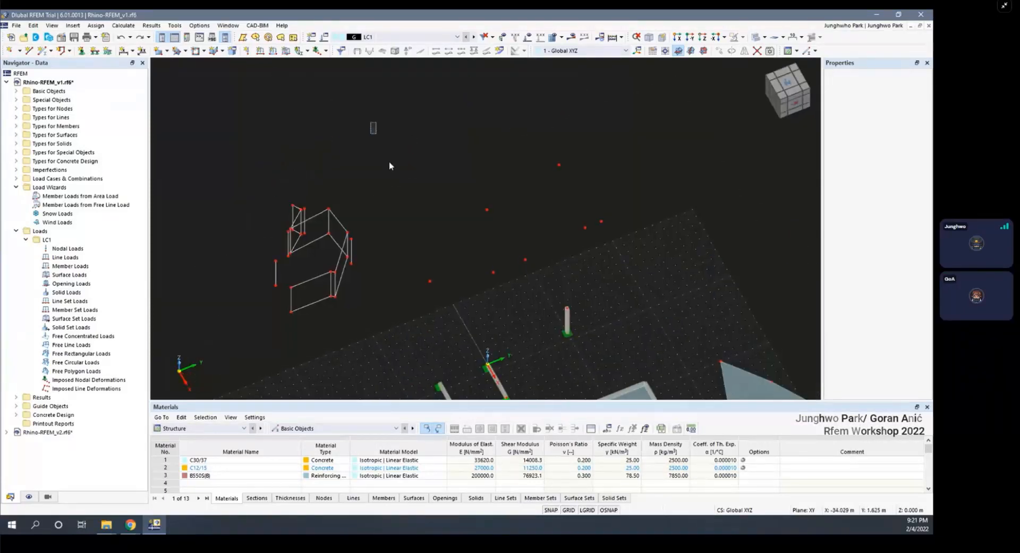
drag(389, 162, 655, 283)
key(Delete)
scroll(569, 249, down, 3)
ctrl+middle_drag(584, 231, 548, 208)
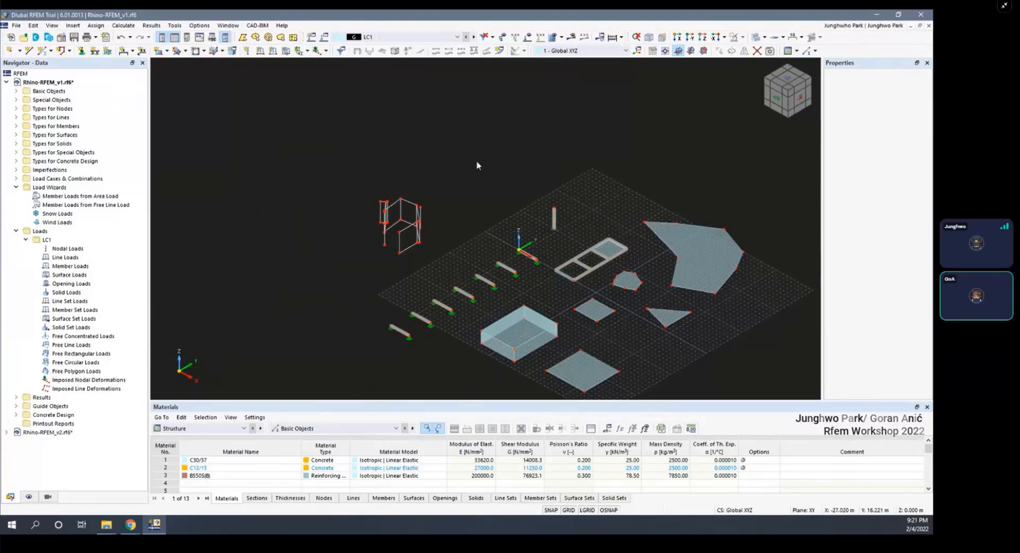
middle_drag(480, 195, 413, 168)
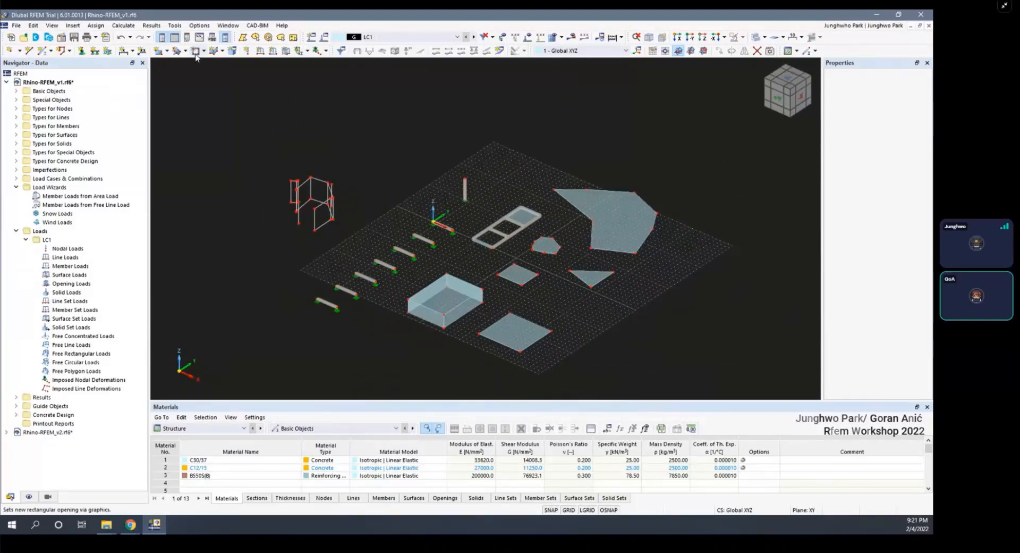
Cut a rectangular opening into the middle of the base slab of the open box
click(204, 52)
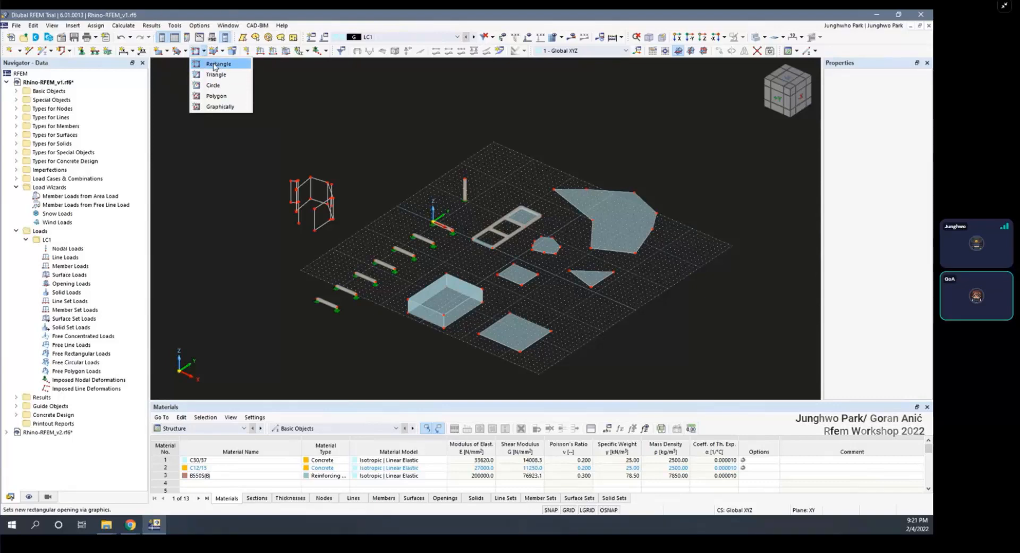
click(215, 64)
scroll(441, 311, up, 5)
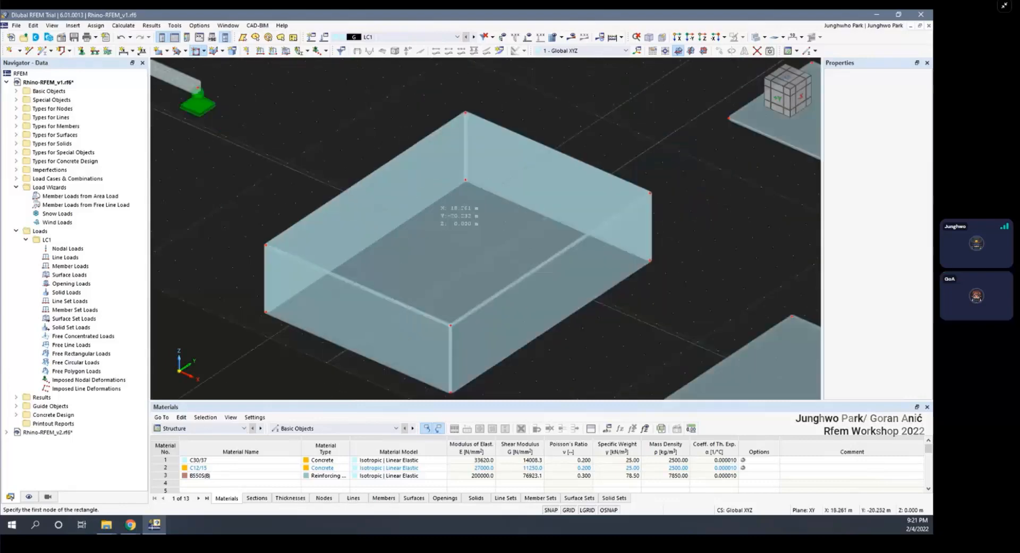
click(451, 187)
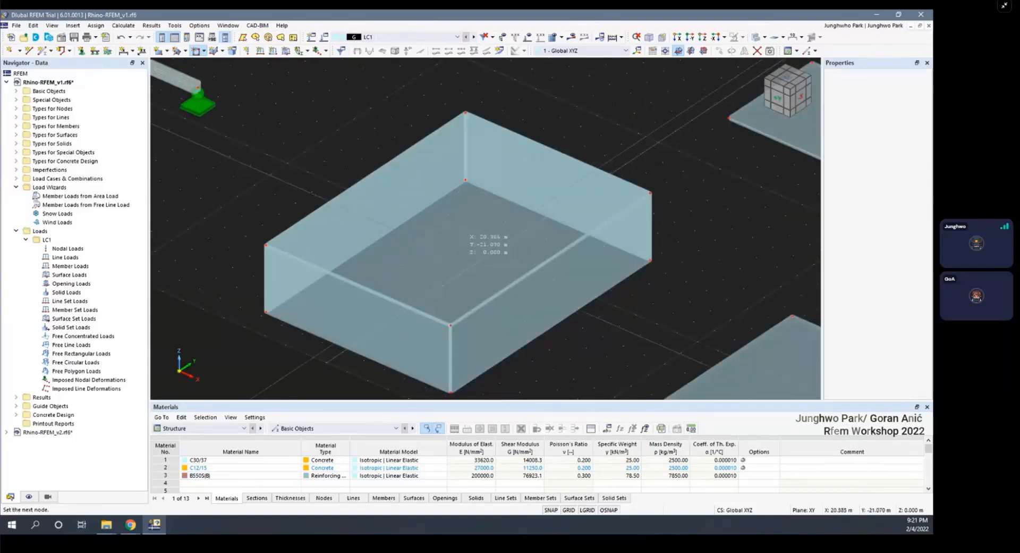
click(455, 268)
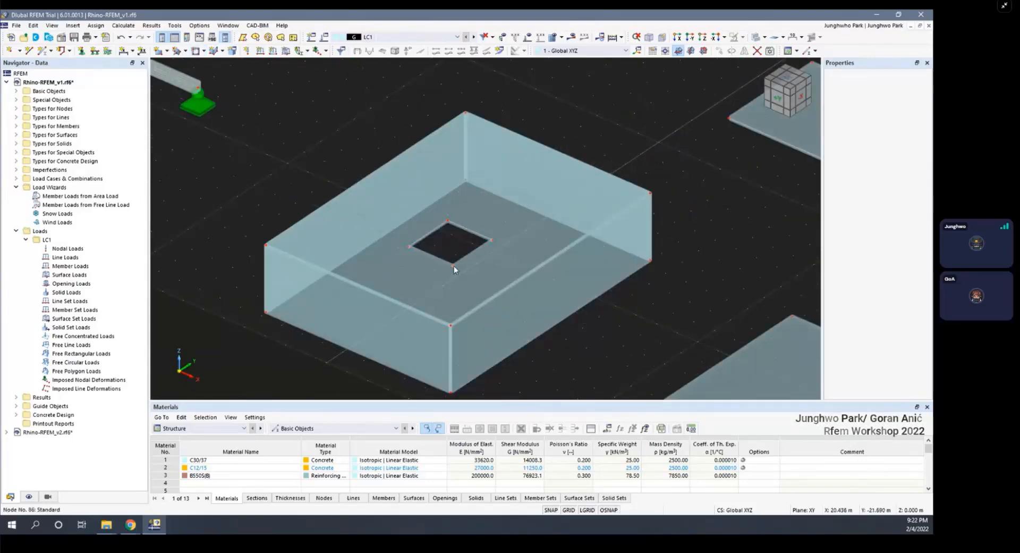
key(Escape)
Create an opening from the boundary polyline (Line No. 43) of the rectangular plate nearest the open box
ctrl+middle_drag(473, 272, 514, 257)
scroll(463, 241, down, 3)
scroll(541, 244, up, 2)
scroll(515, 257, down, 3)
ctrl+middle_drag(574, 275, 526, 276)
scroll(564, 234, up, 5)
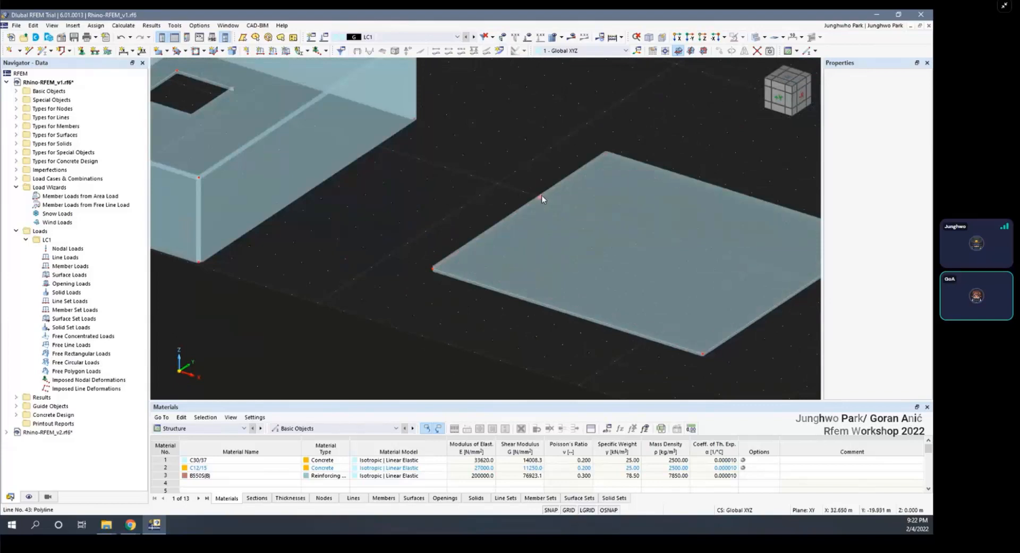
scroll(531, 195, down, 2)
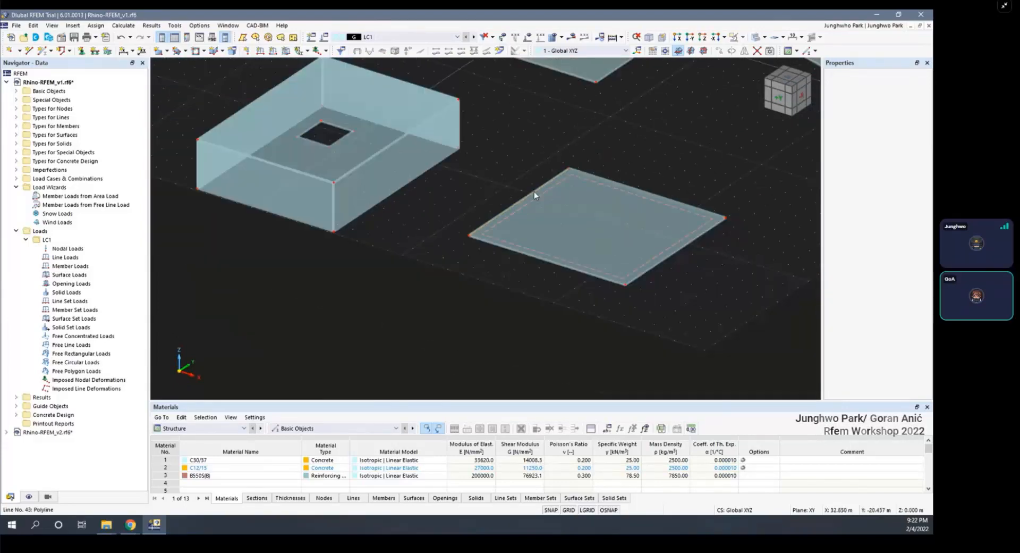
scroll(494, 196, up, 3)
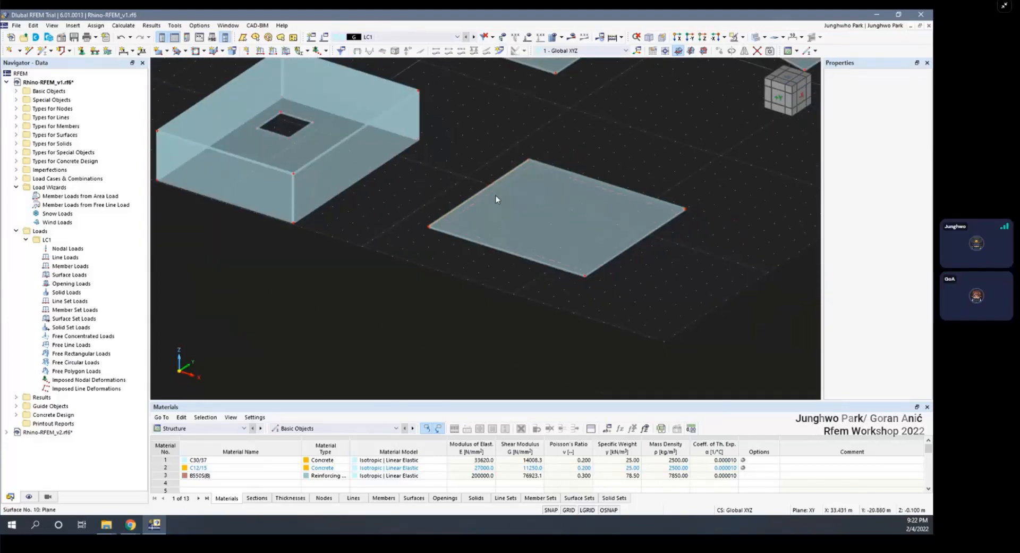
right_click(495, 183)
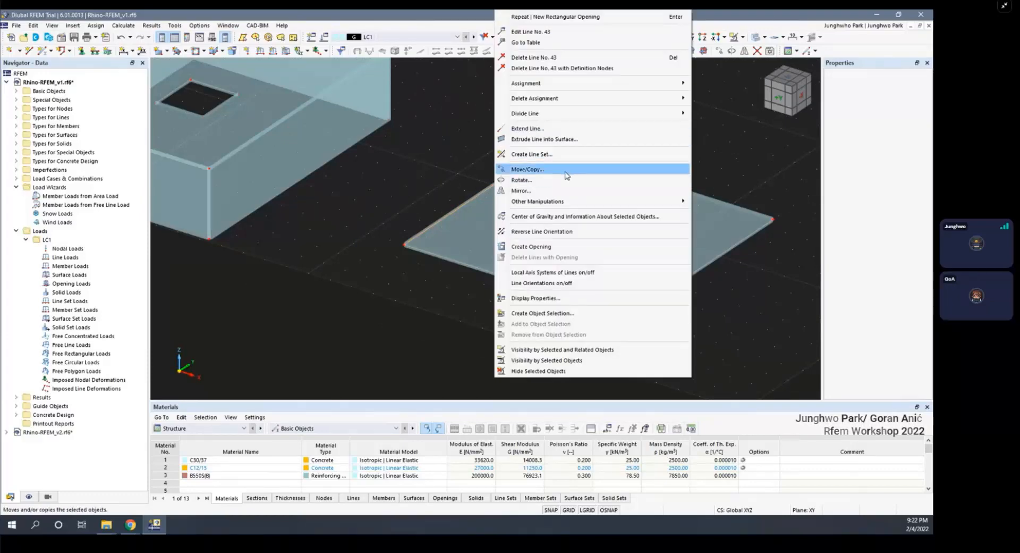
click(539, 169)
key(Escape)
right_click(531, 159)
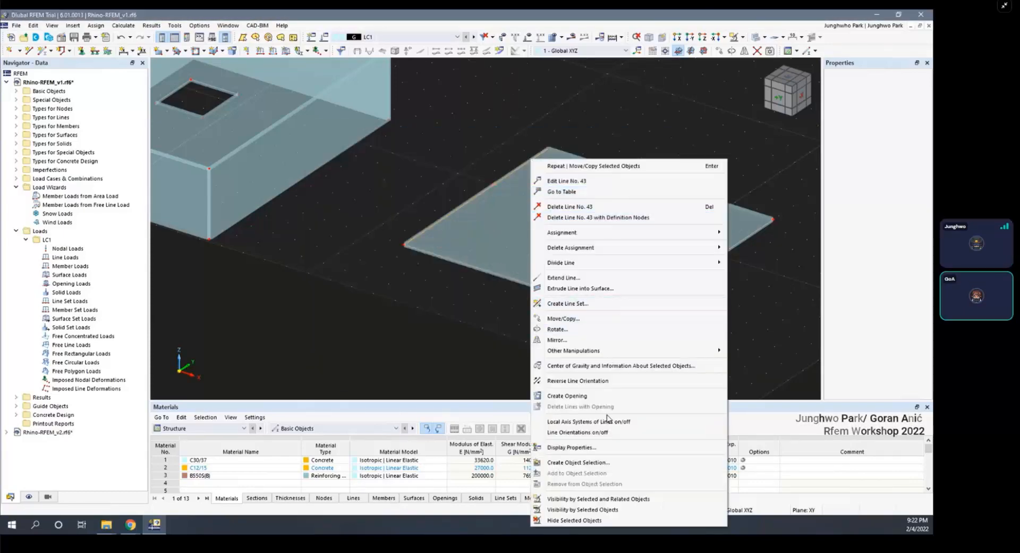
click(605, 398)
scroll(521, 215, down, 2)
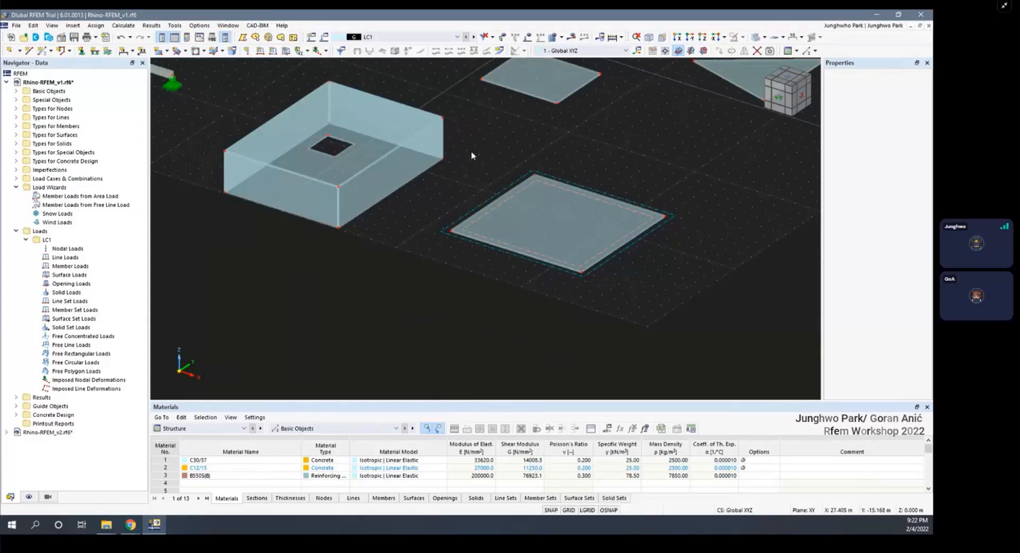
scroll(527, 195, up, 1)
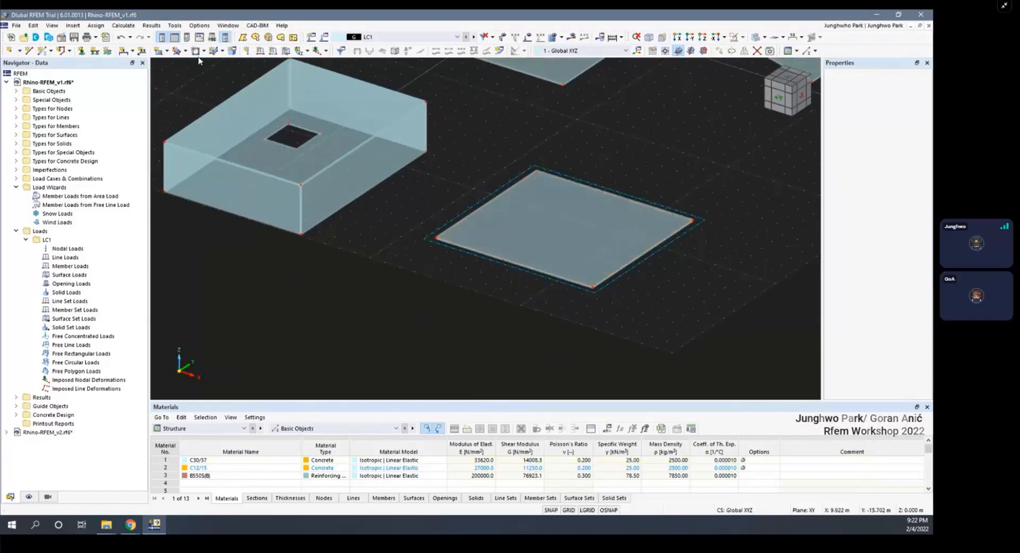
Examine the opening outline around the rectangular plate next to the open box
scroll(478, 204, up, 2)
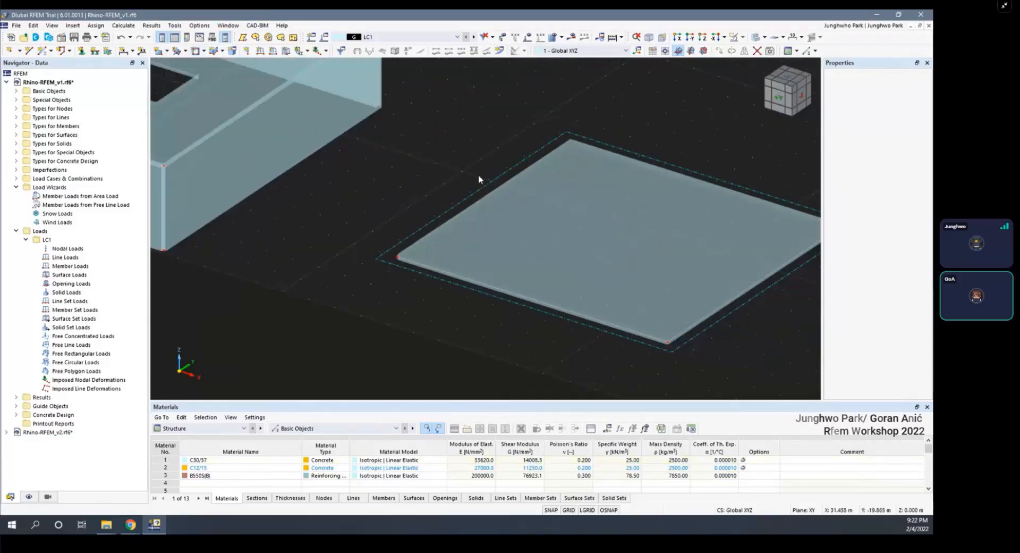
scroll(484, 184, down, 2)
scroll(716, 234, up, 3)
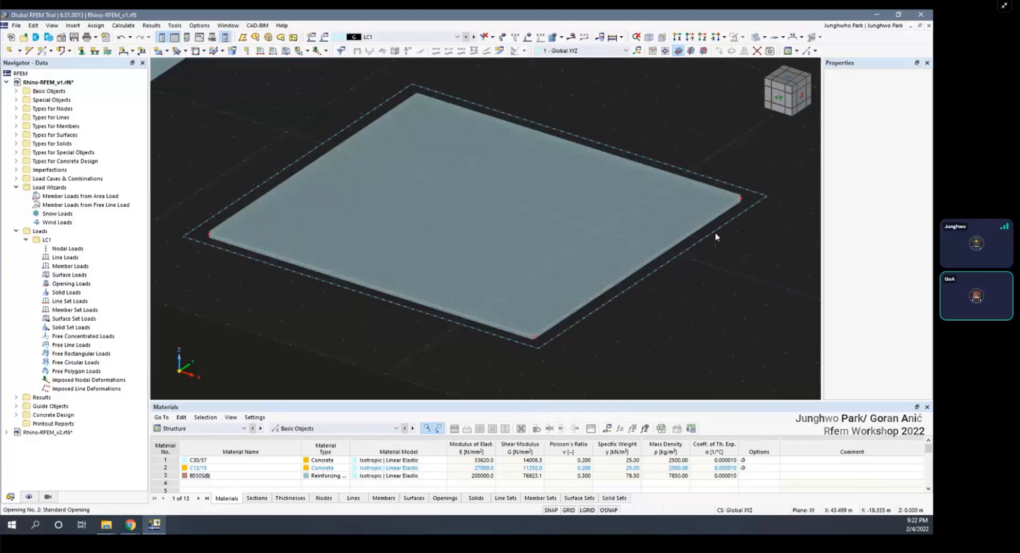
scroll(619, 226, down, 2)
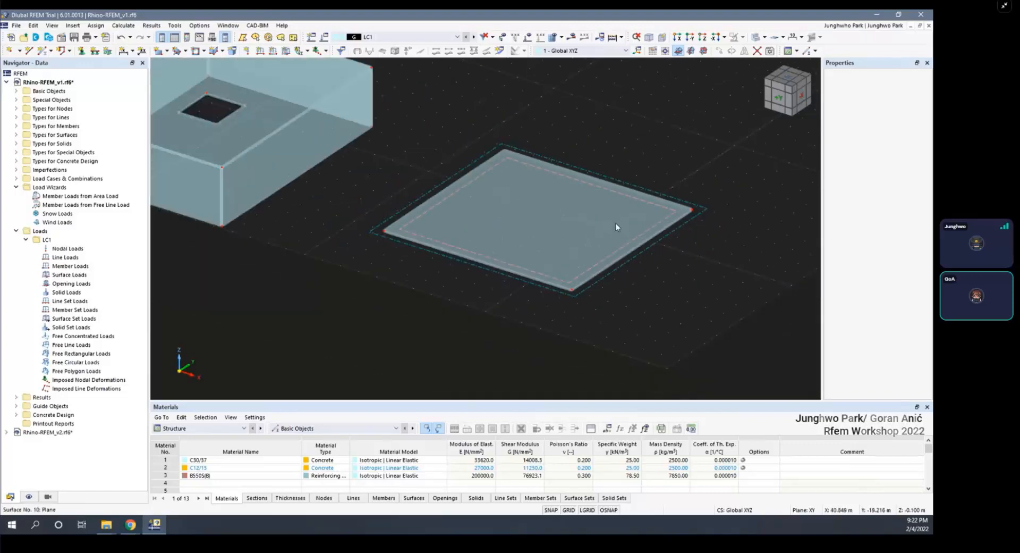
scroll(647, 269, down, 2)
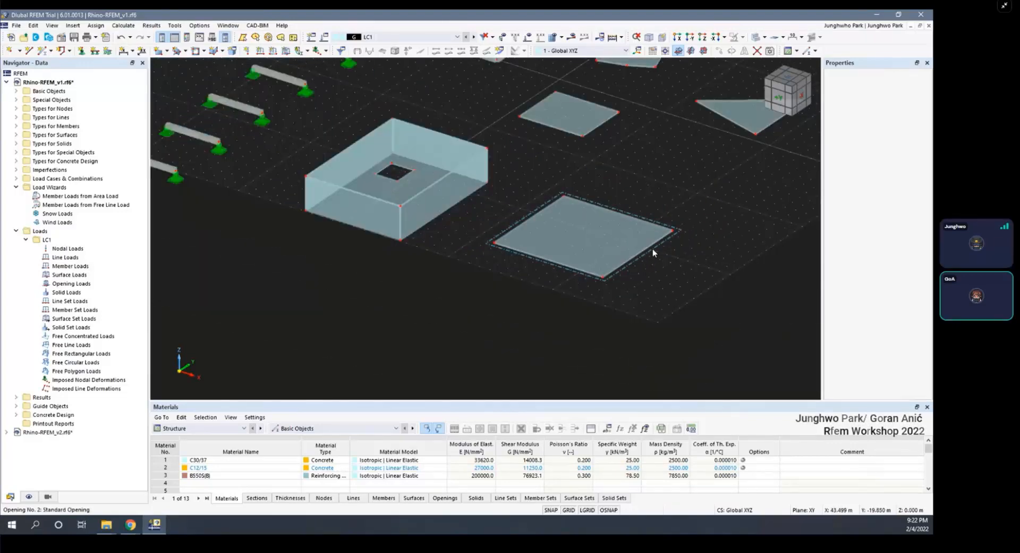
scroll(659, 245, up, 2)
scroll(668, 248, up, 3)
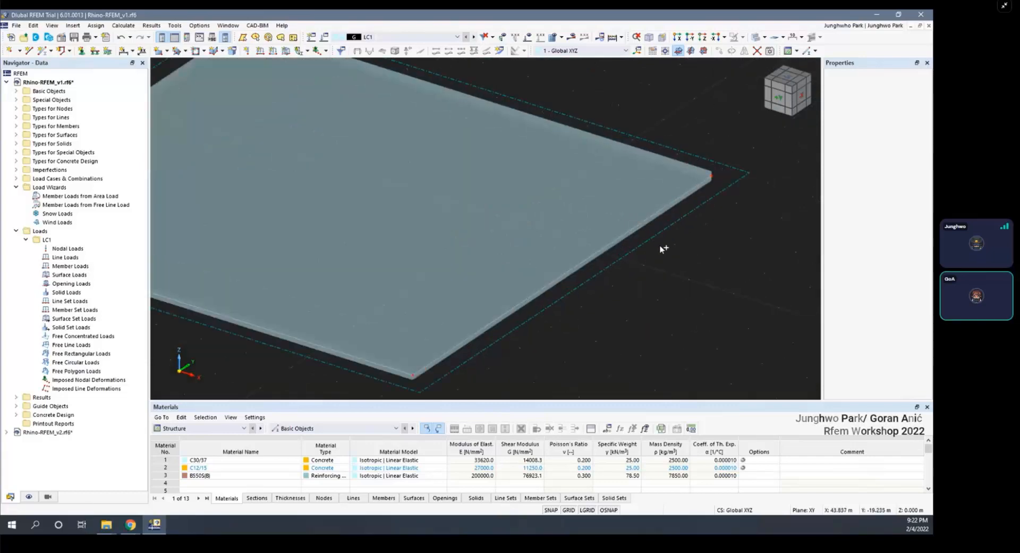
scroll(691, 227, down, 3)
scroll(640, 203, down, 2)
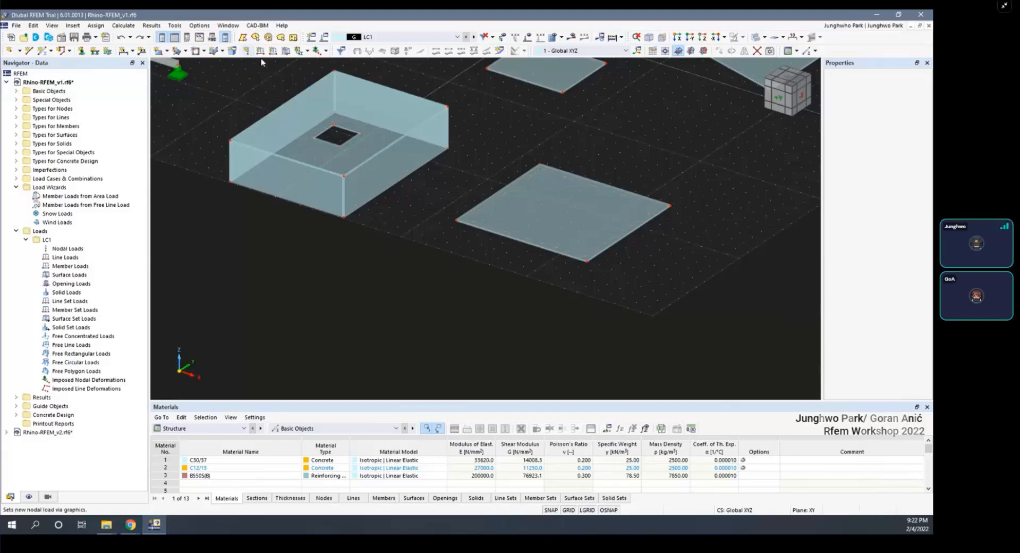
Set up a copy of the plate's edge facing the open box with Move/Copy and turn off the step links
scroll(539, 230, up, 3)
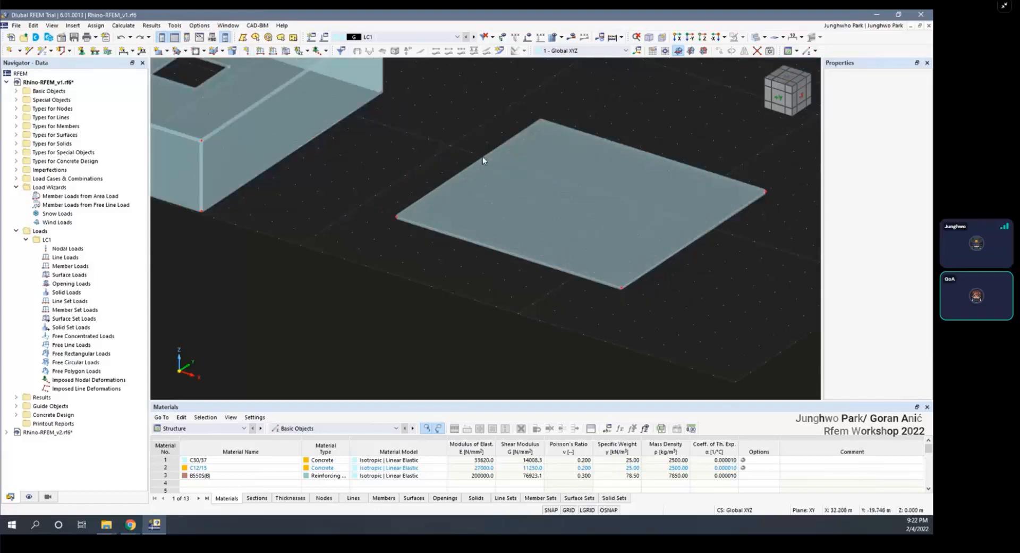
scroll(510, 145, down, 2)
click(510, 142)
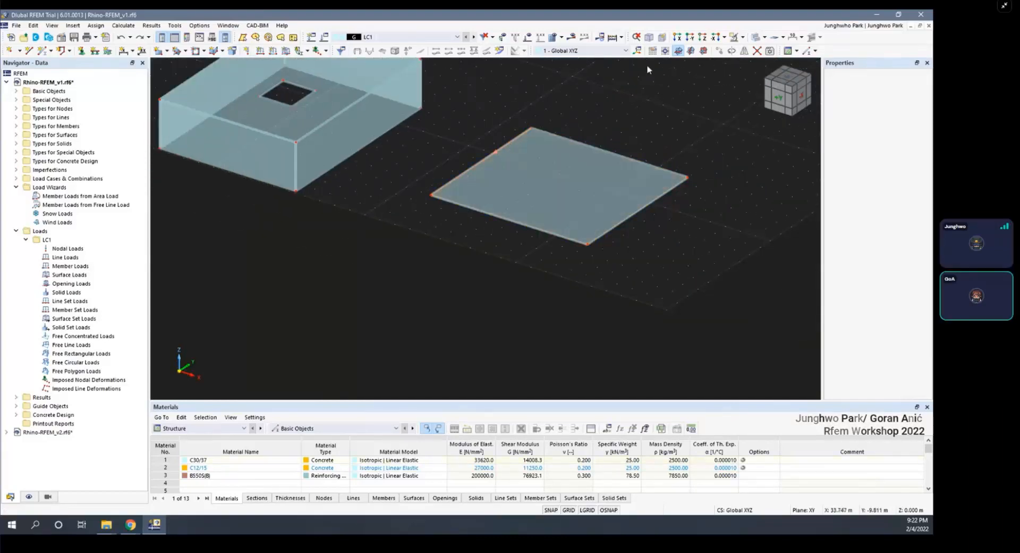
click(720, 52)
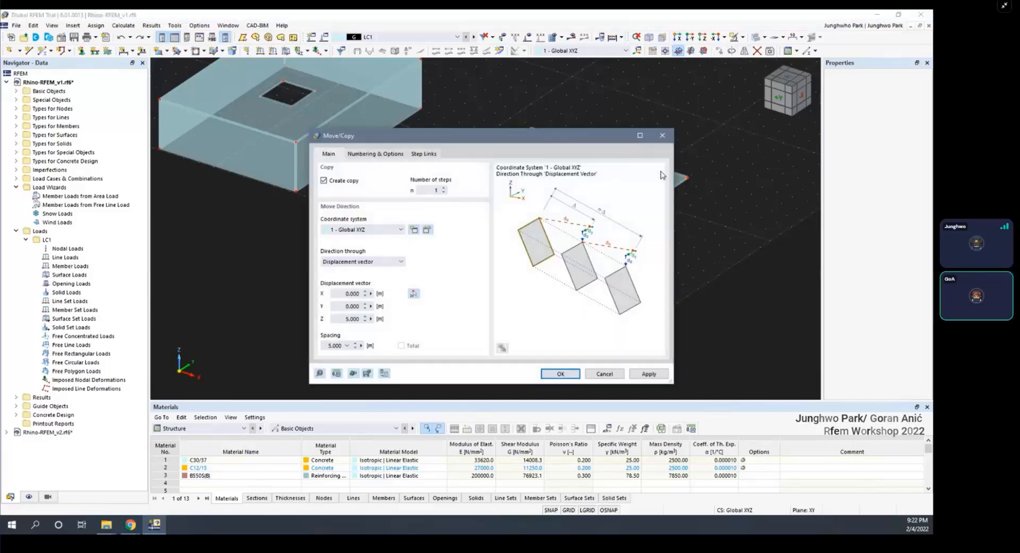
click(351, 183)
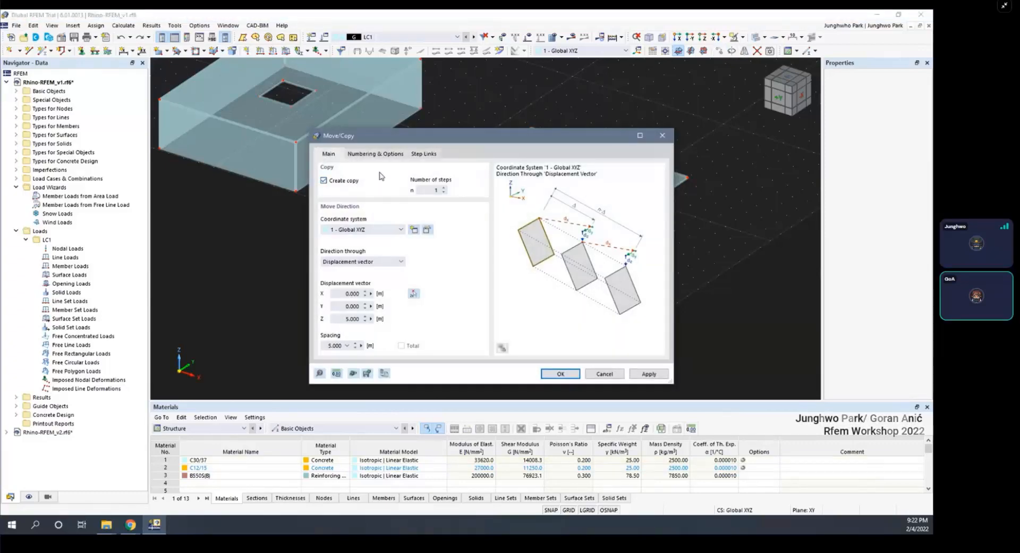
click(366, 155)
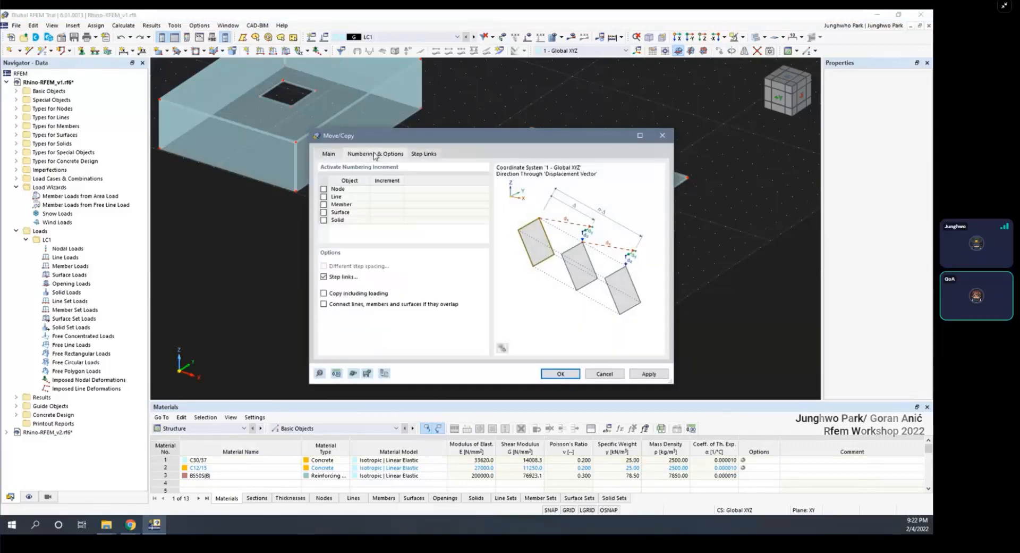
click(330, 154)
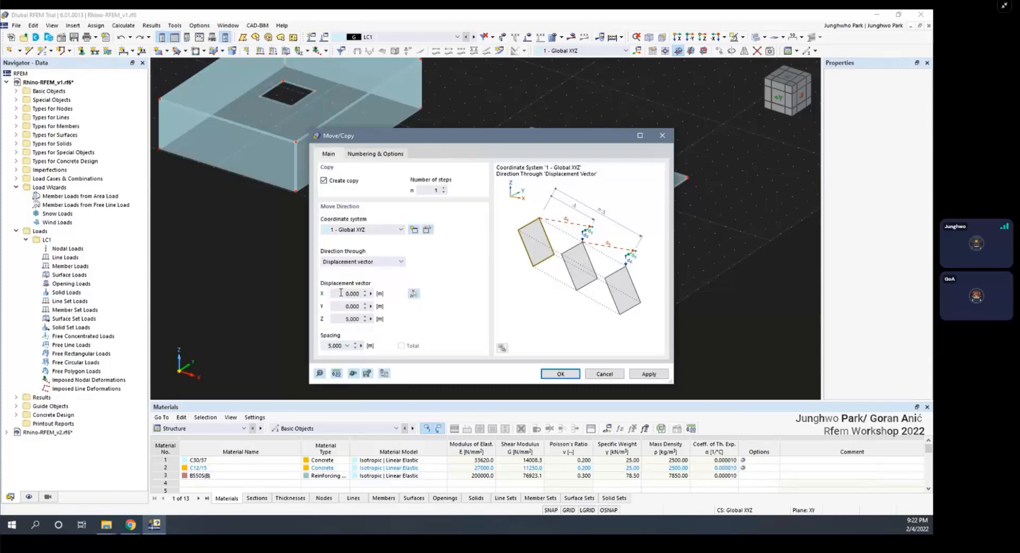
Try to copy that edge with a displacement of 2.000 m in X and 5.000 m in Z
double_click(341, 293)
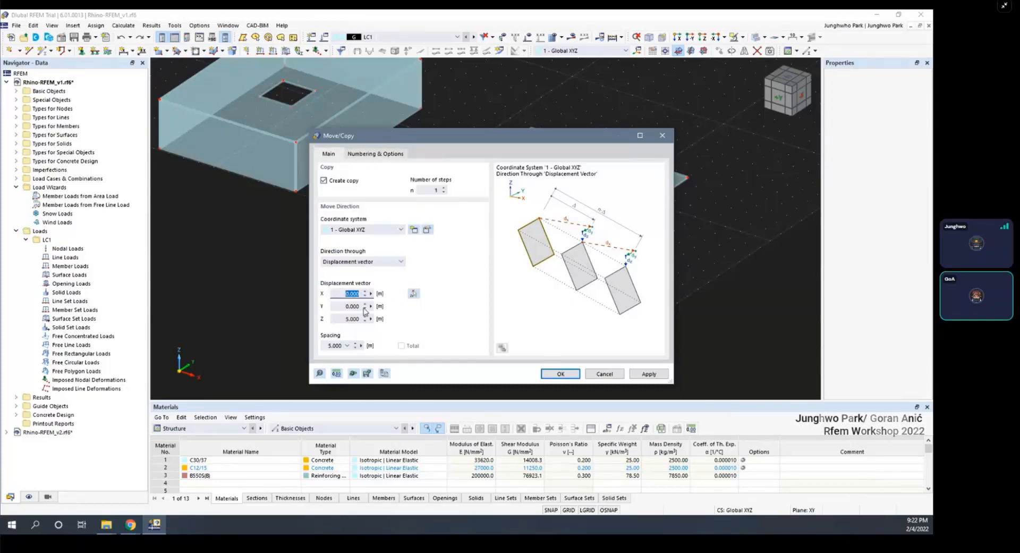
text(2)
click(545, 373)
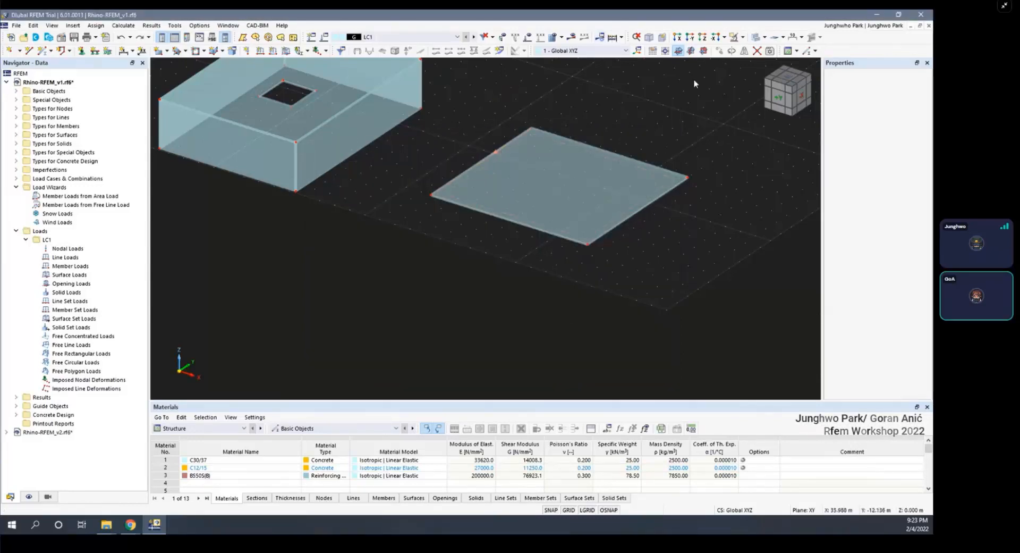
Copy the plate's edge facing the open box 2.000 m in X with zero Z, and its front edge 1.000 m in Y
click(719, 51)
click(525, 229)
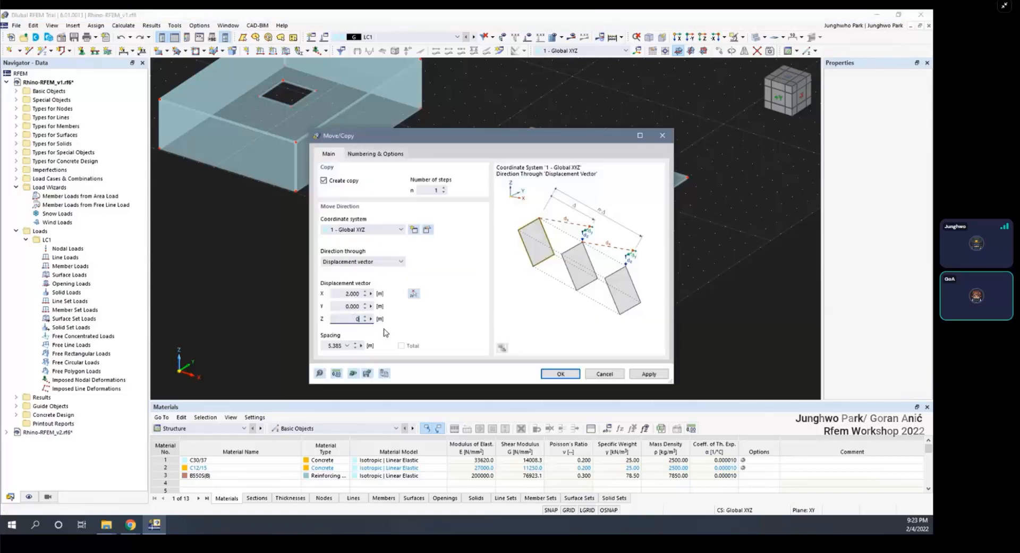
click(554, 376)
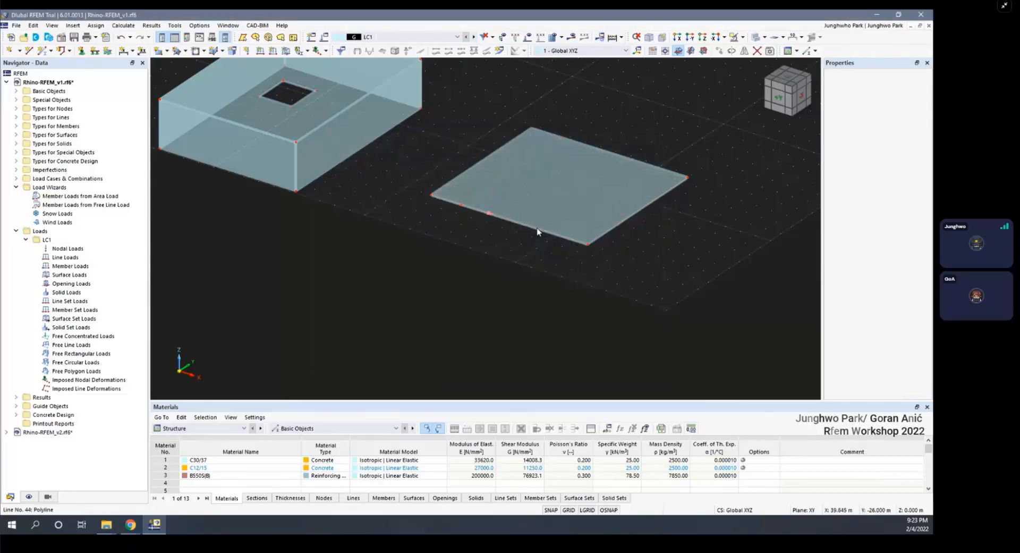
click(719, 51)
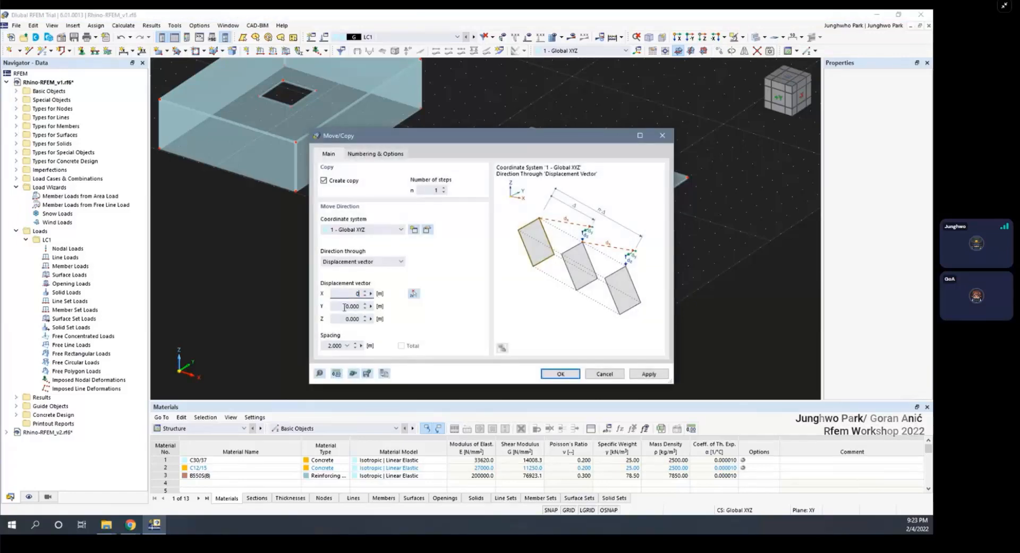
click(560, 374)
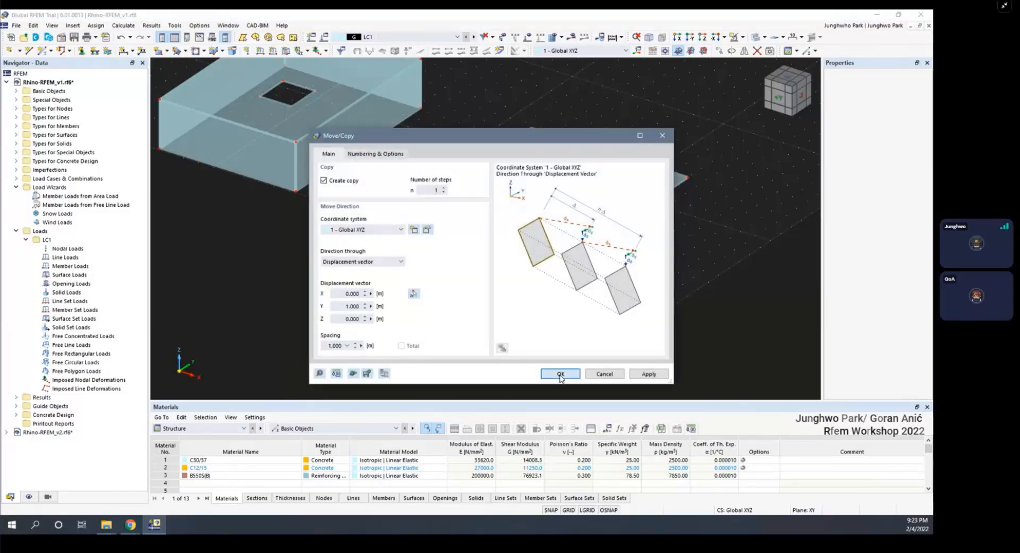
In the transparent display, connect the two copied lines at their crossing and delete their short end pieces near the plate's corner
click(476, 205)
scroll(478, 202, up, 2)
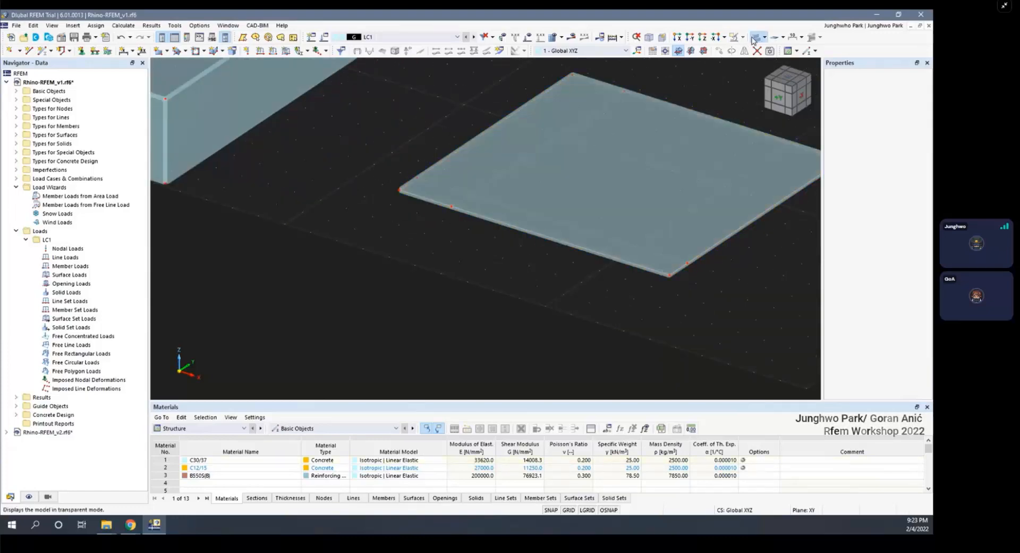
click(756, 38)
right_click(487, 201)
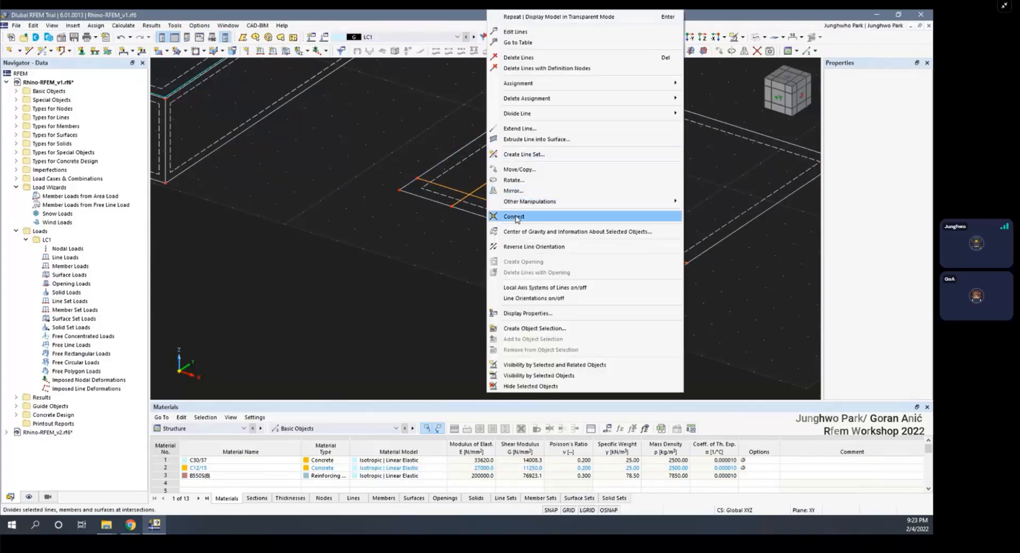
click(515, 219)
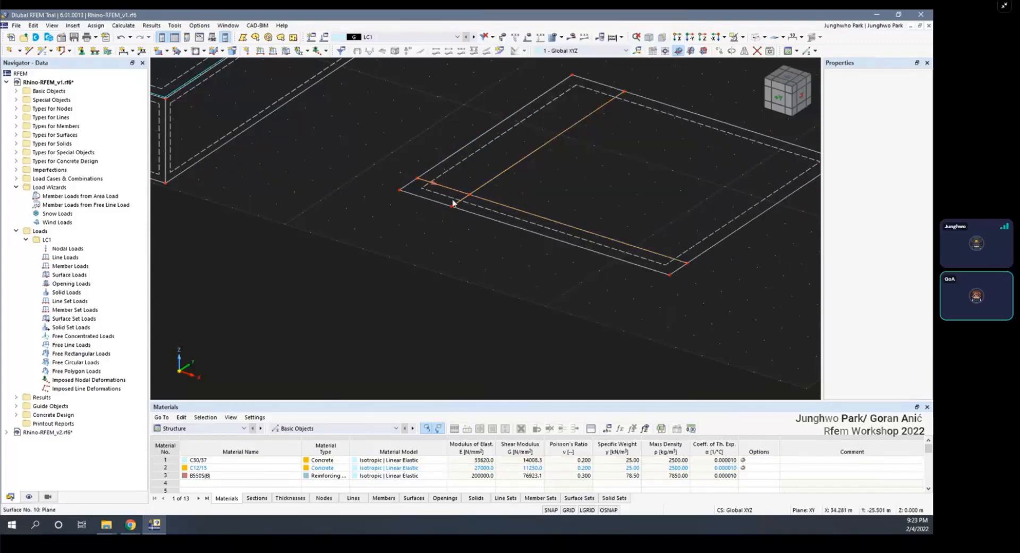
scroll(451, 207, down, 2)
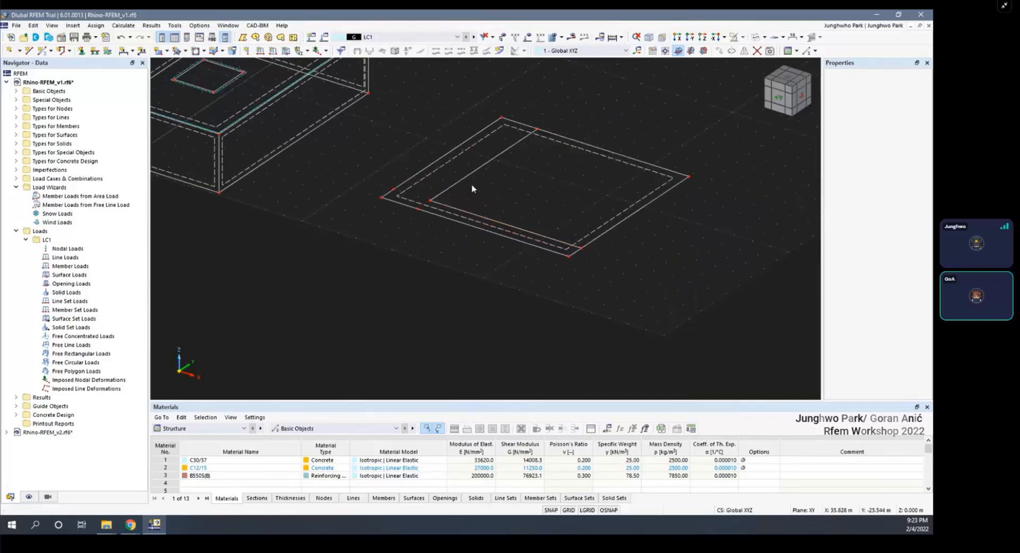
Divide each of the two inner lines with 1 intermediate node
right_click(480, 216)
mouse_move(544, 113)
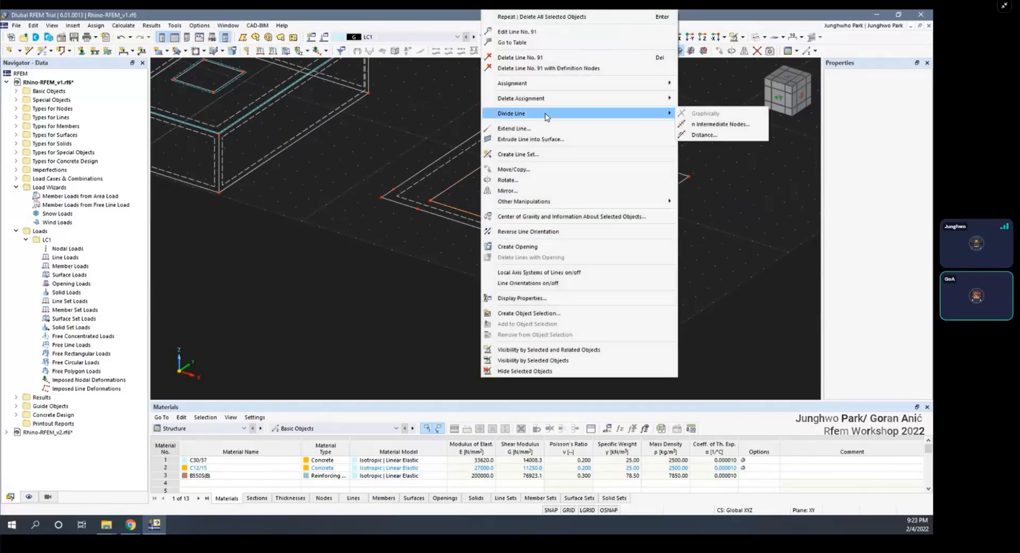
click(708, 126)
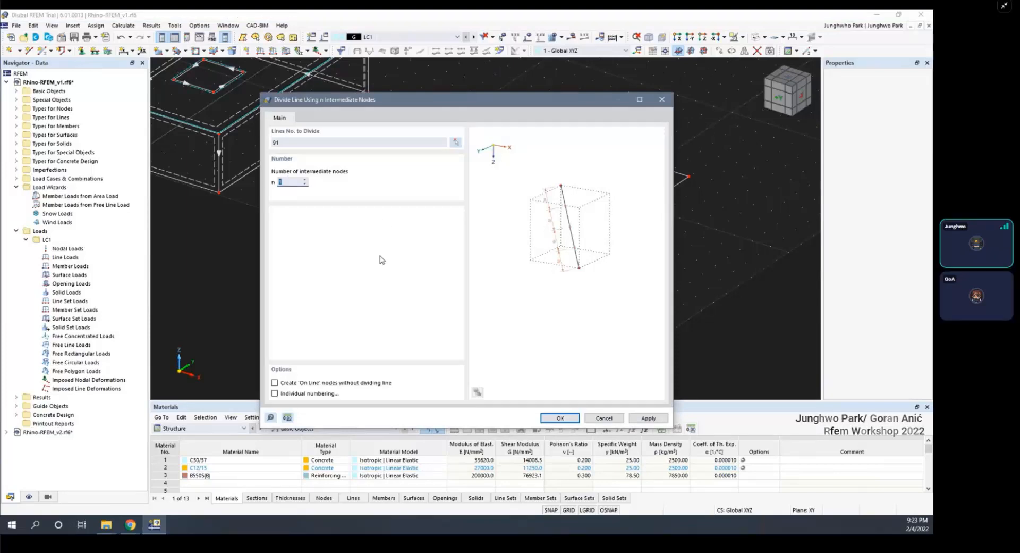
click(560, 418)
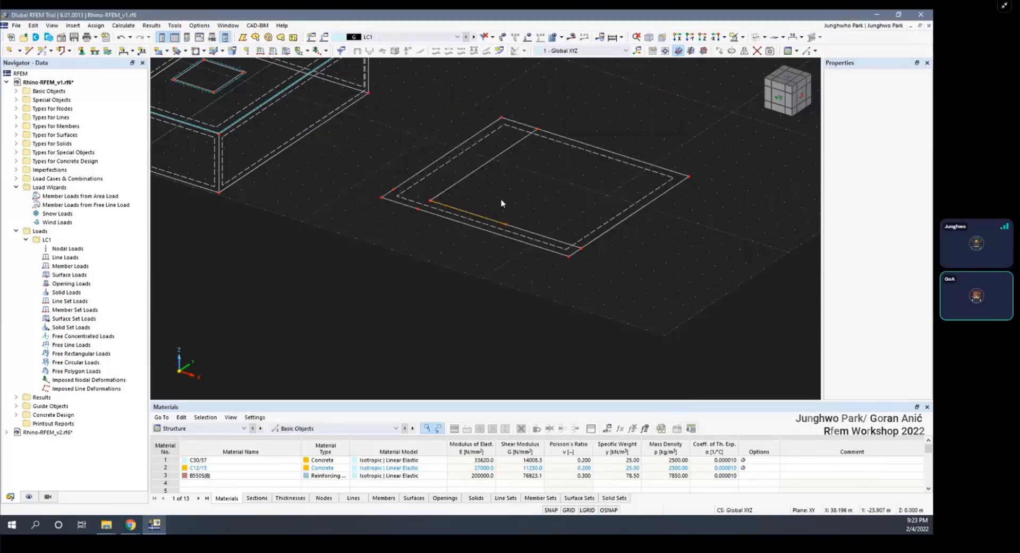
right_click(480, 170)
mouse_move(541, 271)
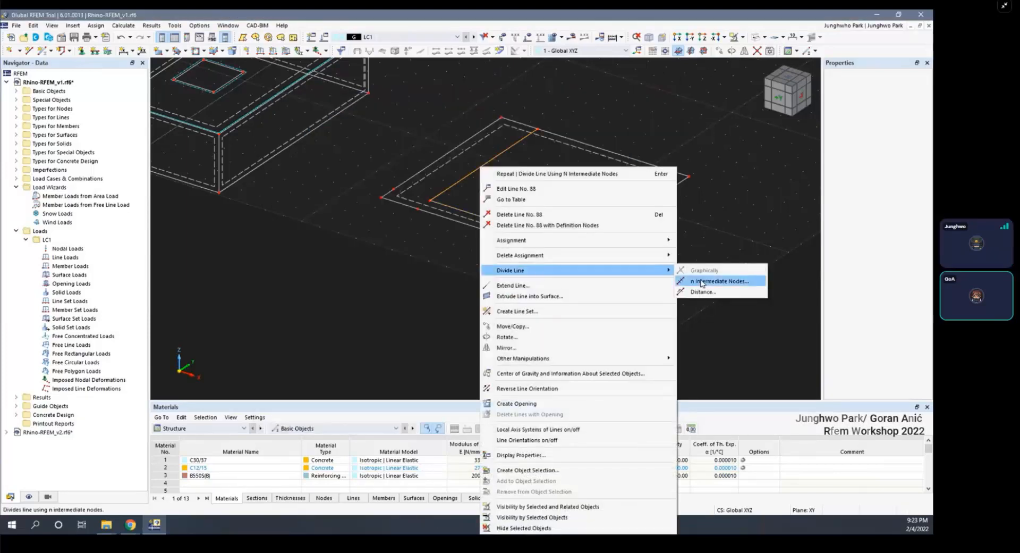
click(700, 281)
key(Return)
Delete the outer half of each divided inner line, keeping the two halves that meet at the inner corner
scroll(486, 158, up, 1)
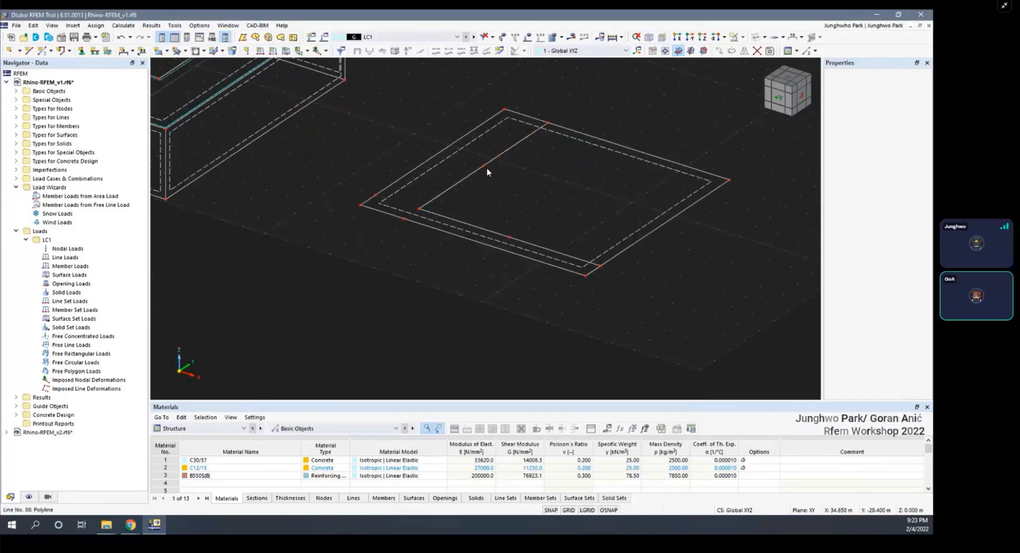
scroll(486, 169, up, 1)
click(607, 281)
key(Delete)
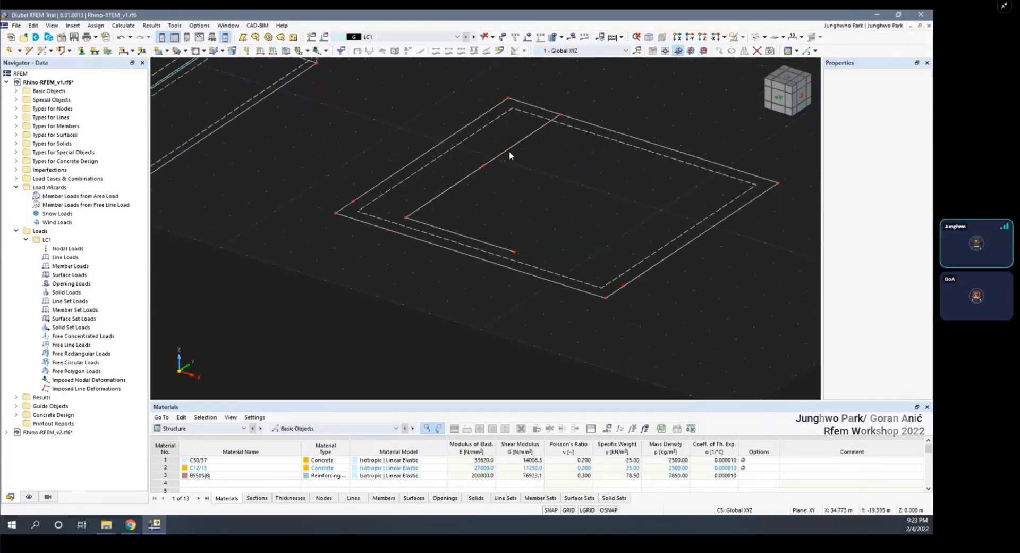
click(512, 148)
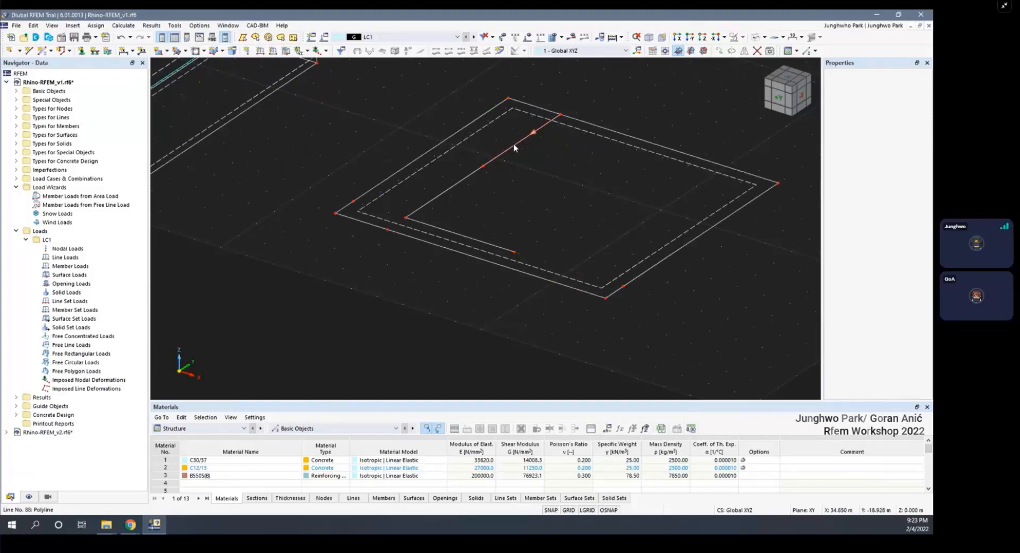
key(Delete)
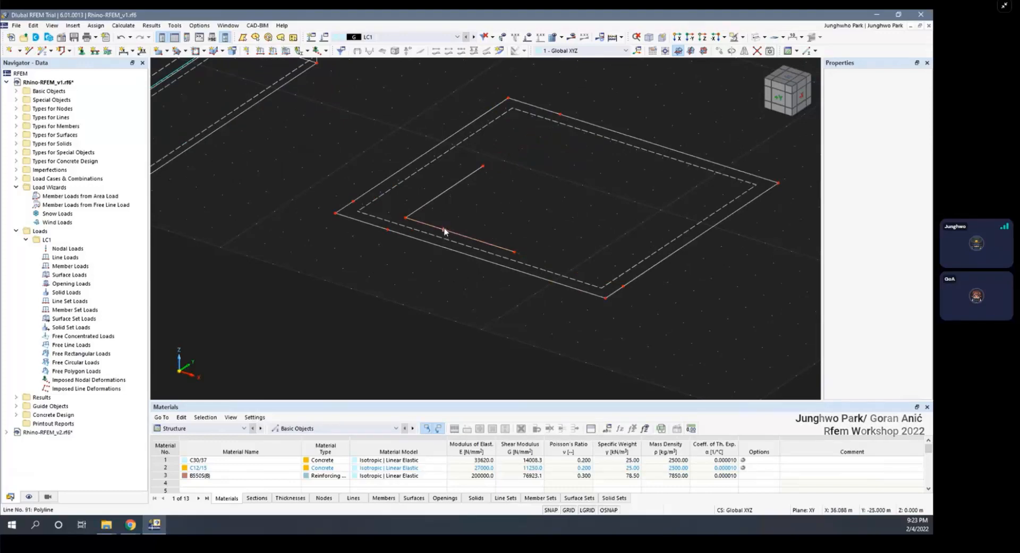
Try to copy the inner line along the front edge by a picked displacement of -0.350 m in X and 4.319 m in Y, and delete the copy
click(719, 51)
click(414, 291)
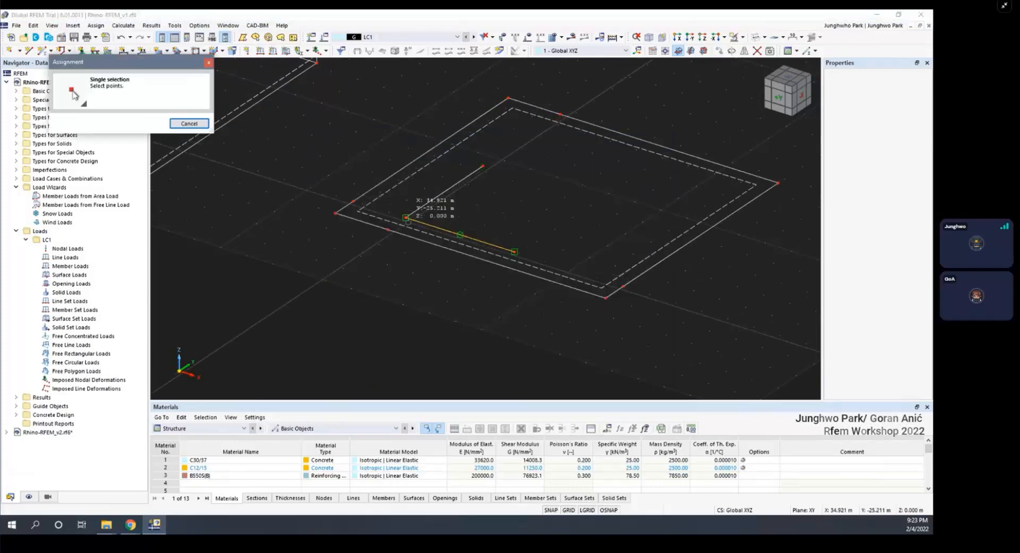
click(482, 166)
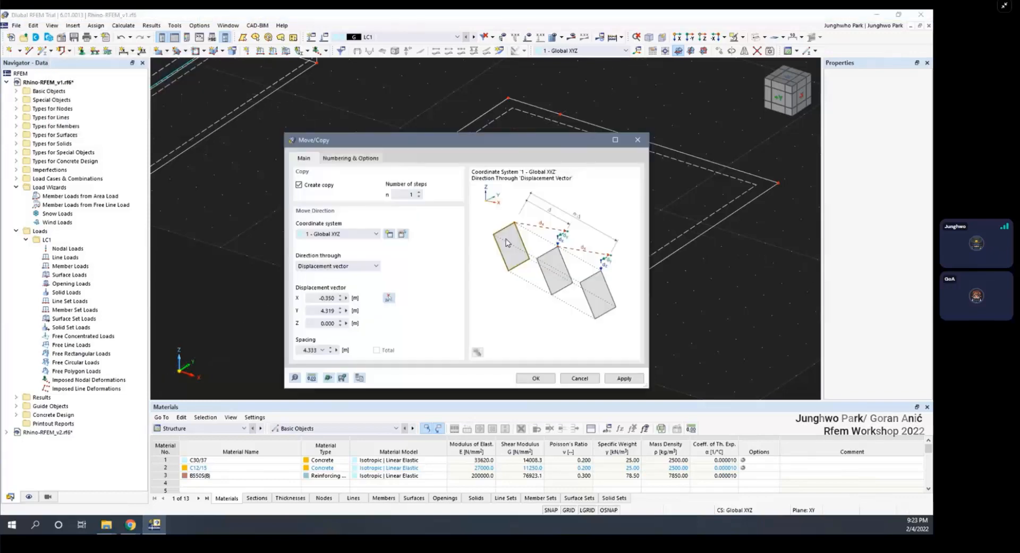
click(534, 378)
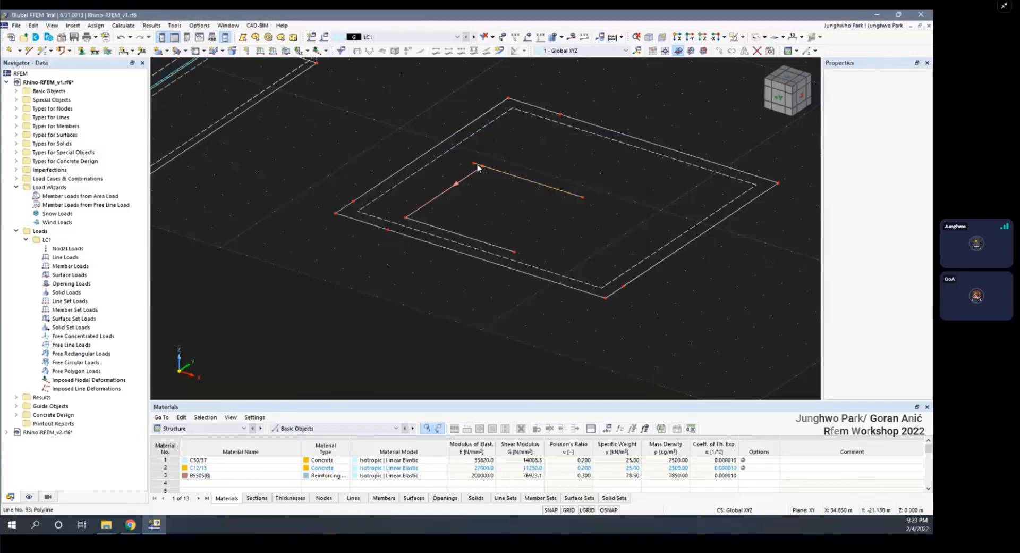
key(Delete)
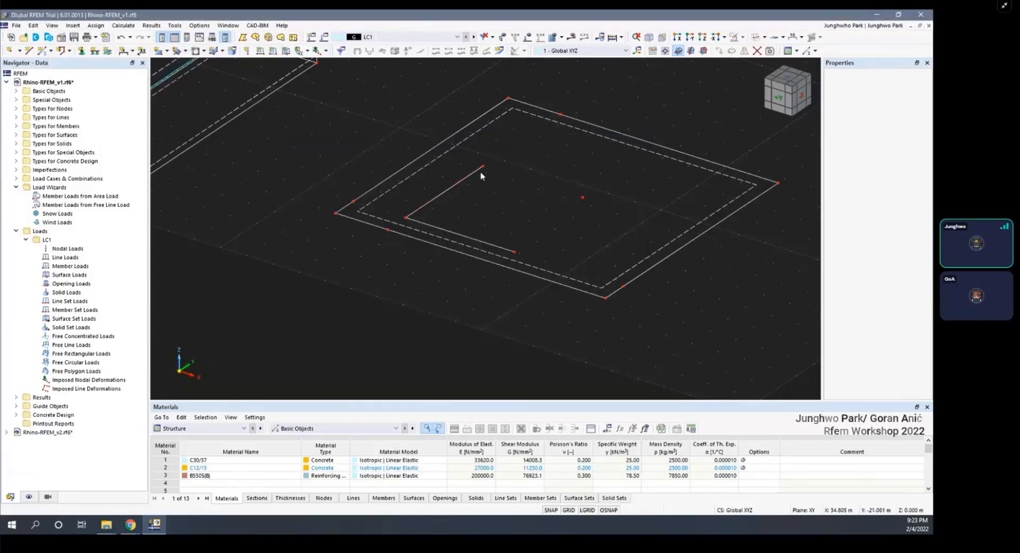
Copy the inner line along the plate's front edge to the other inner line's far end, displaced 4.319 m in Y
click(439, 225)
click(719, 51)
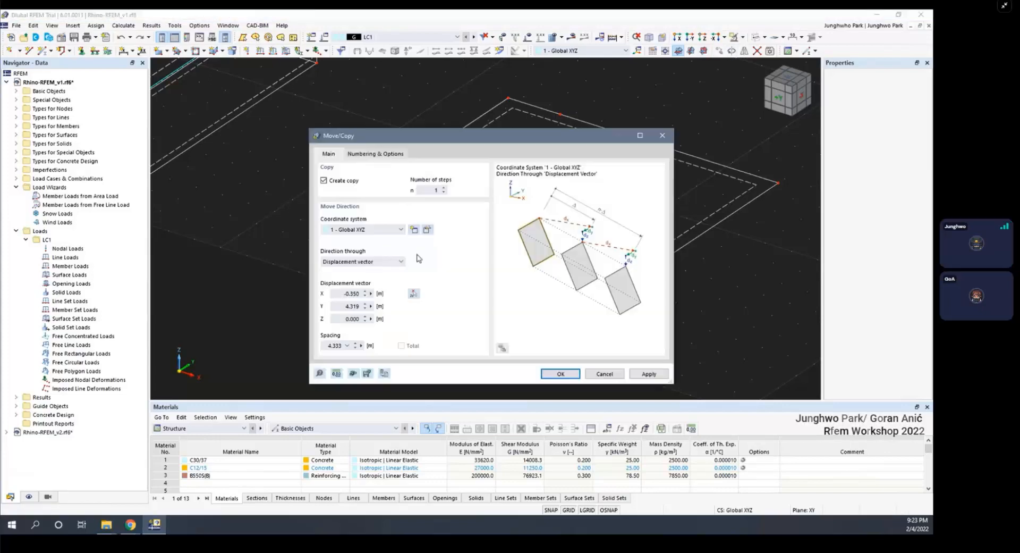
click(414, 293)
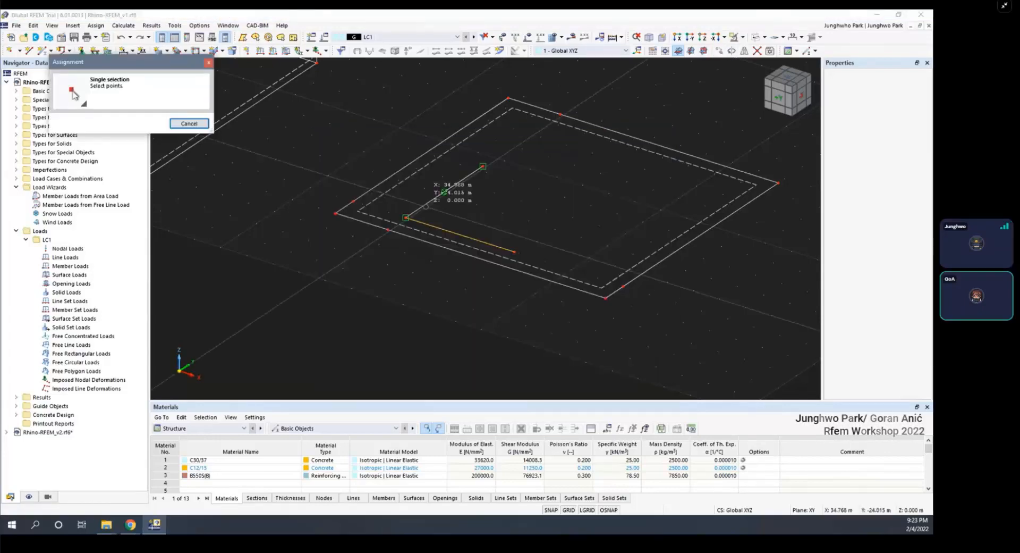
click(483, 168)
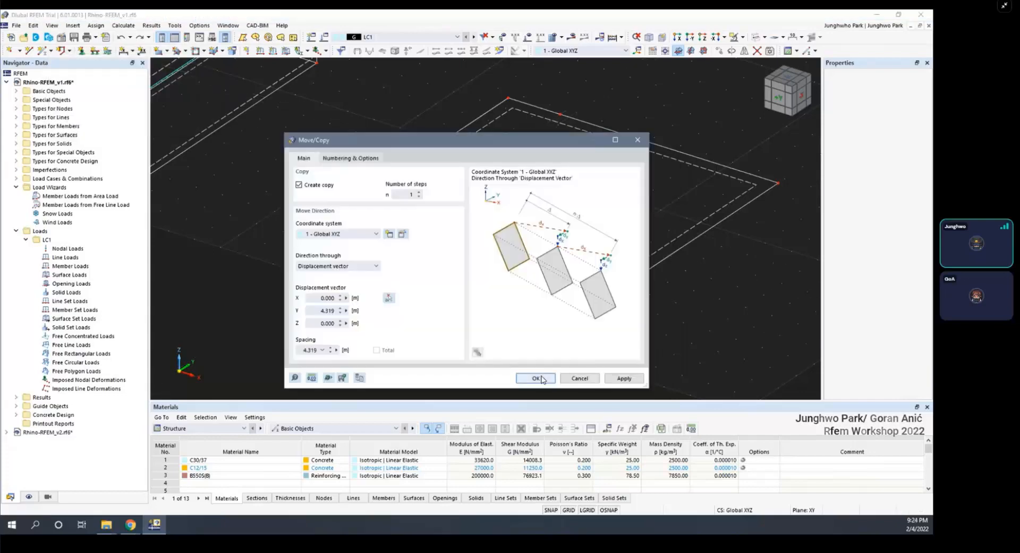
click(537, 378)
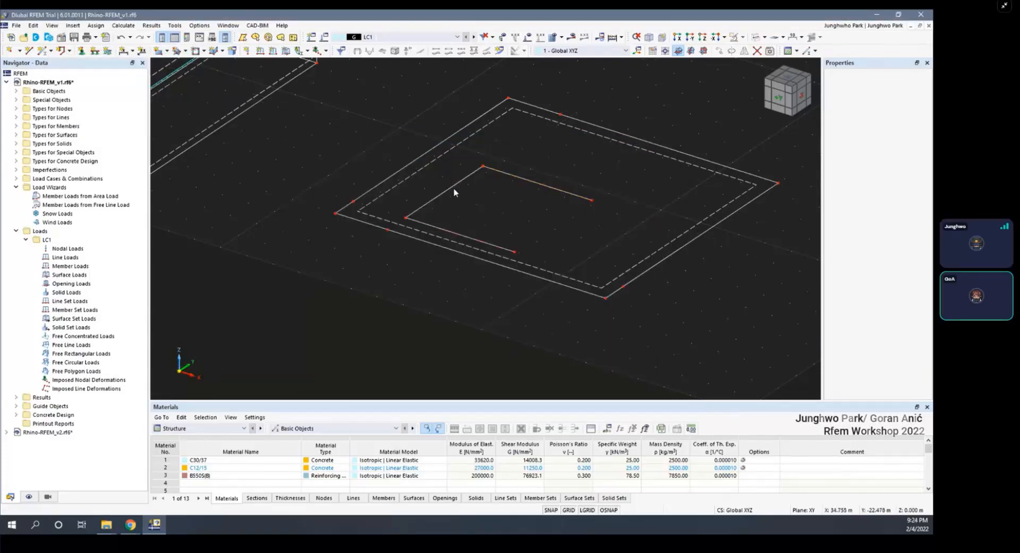
Try to copy the inner line running in Y by a picked displacement of 3.615 m in X and 0.346 m in Y
click(719, 51)
click(415, 295)
click(485, 171)
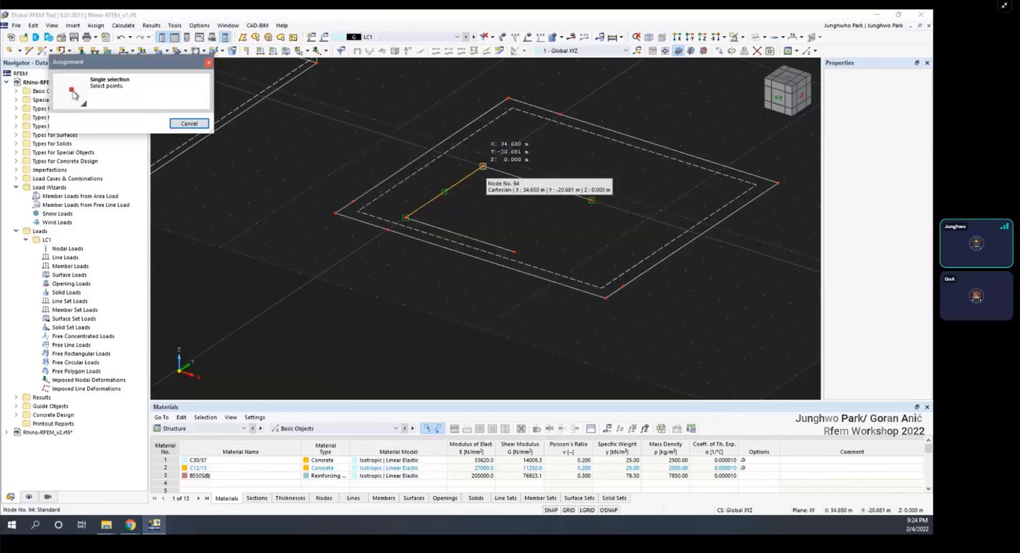
click(600, 202)
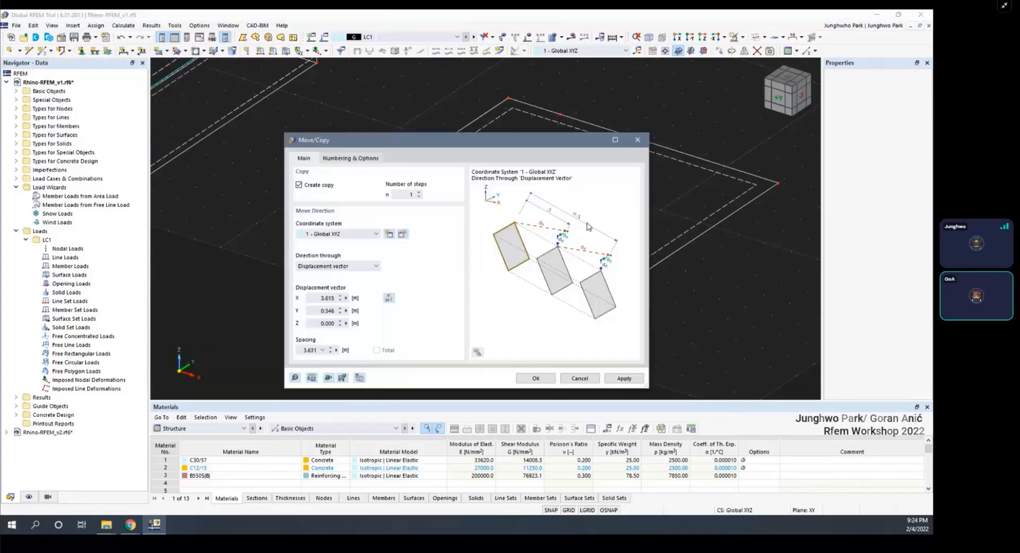
click(536, 378)
Copy the inner line running in Y by a node-to-node displacement of 4.175 m in X to close the opening outline
scroll(553, 221, down, 3)
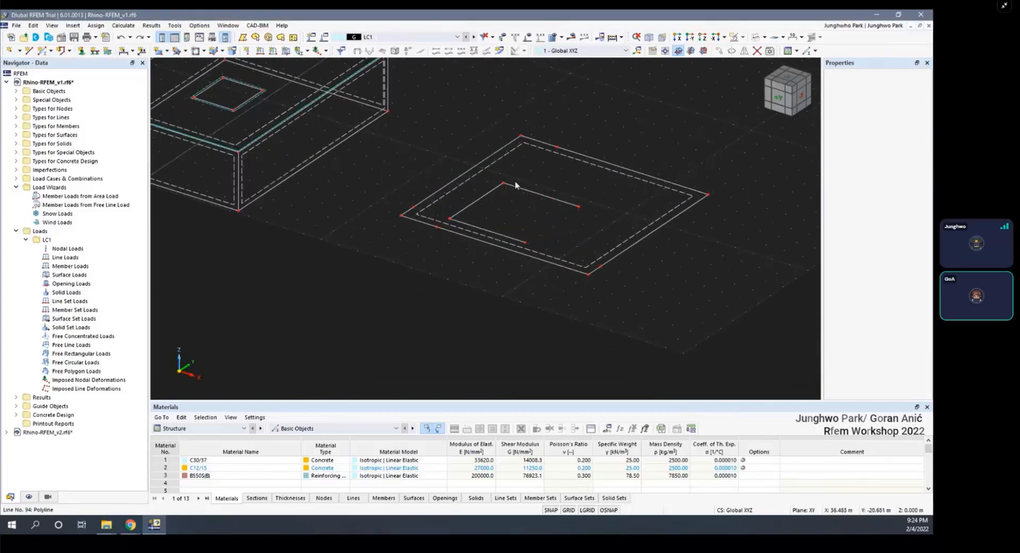
scroll(492, 189, up, 2)
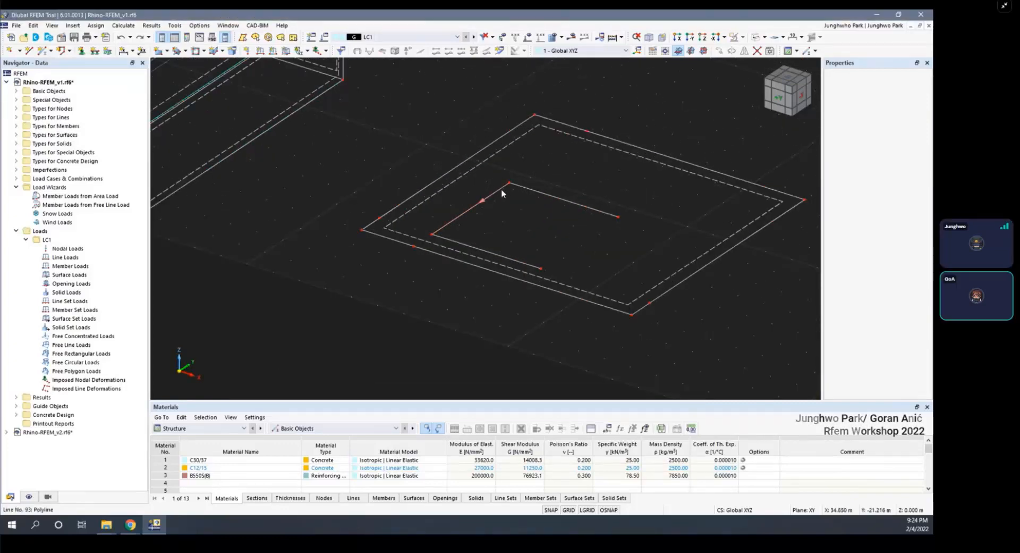
click(501, 190)
click(719, 51)
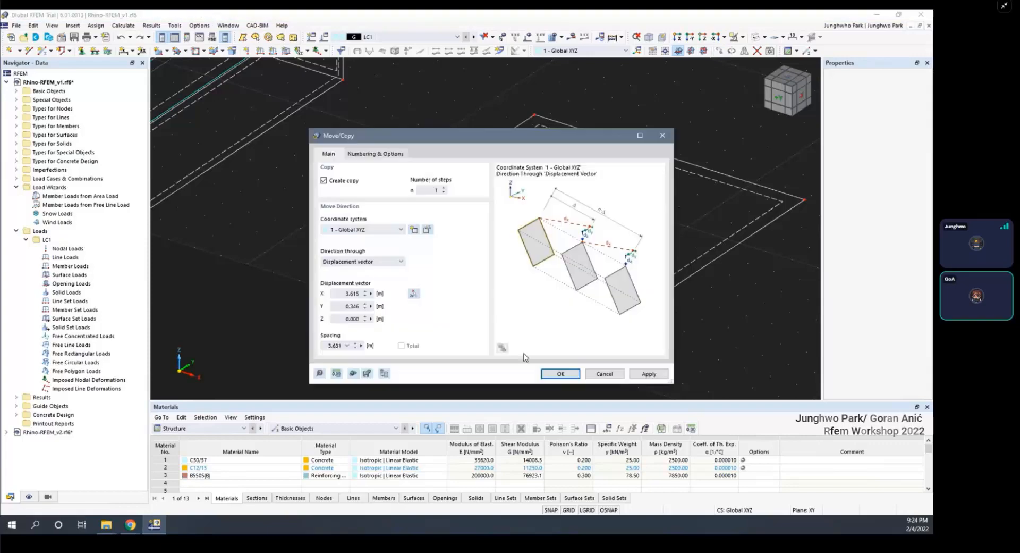
click(413, 293)
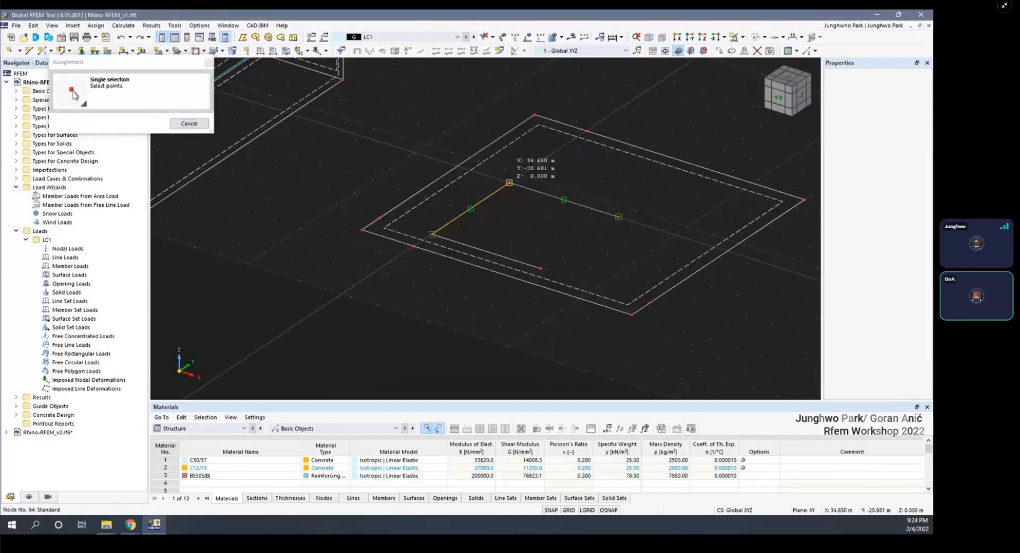
click(509, 182)
click(619, 217)
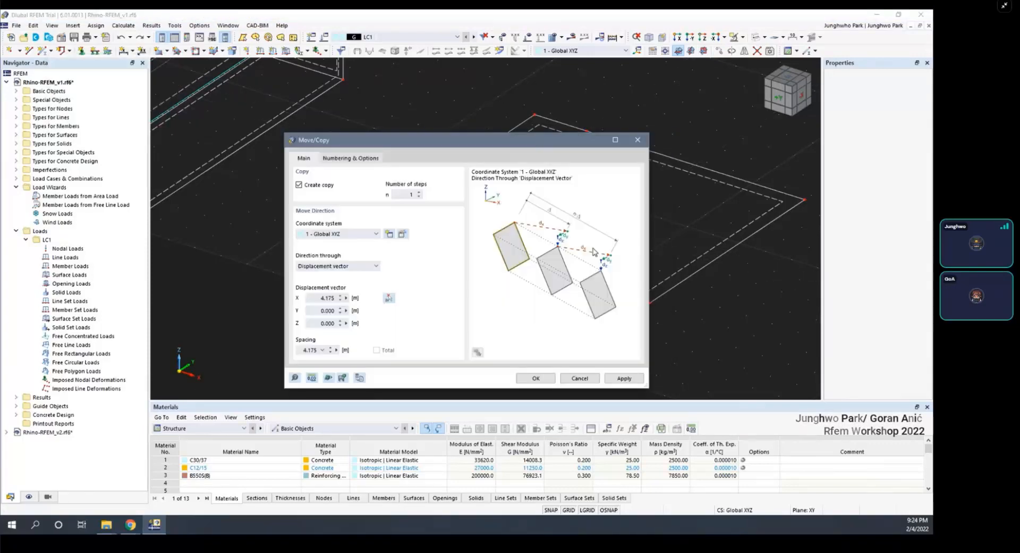
click(537, 378)
Change the model display to shaded, semi-transparent surfaces
scroll(568, 260, down, 5)
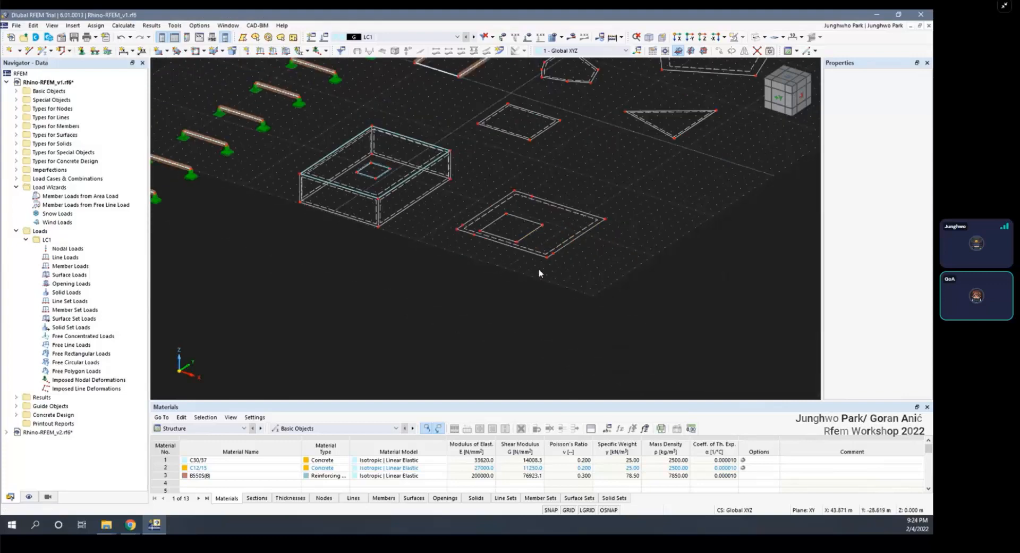
scroll(540, 273, up, 6)
click(756, 37)
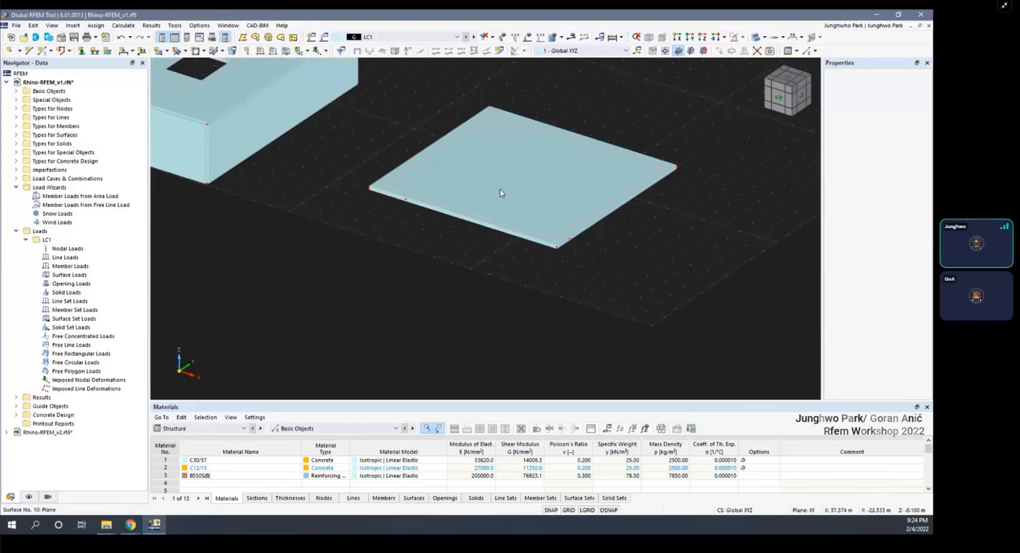
scroll(516, 161, down, 3)
click(755, 36)
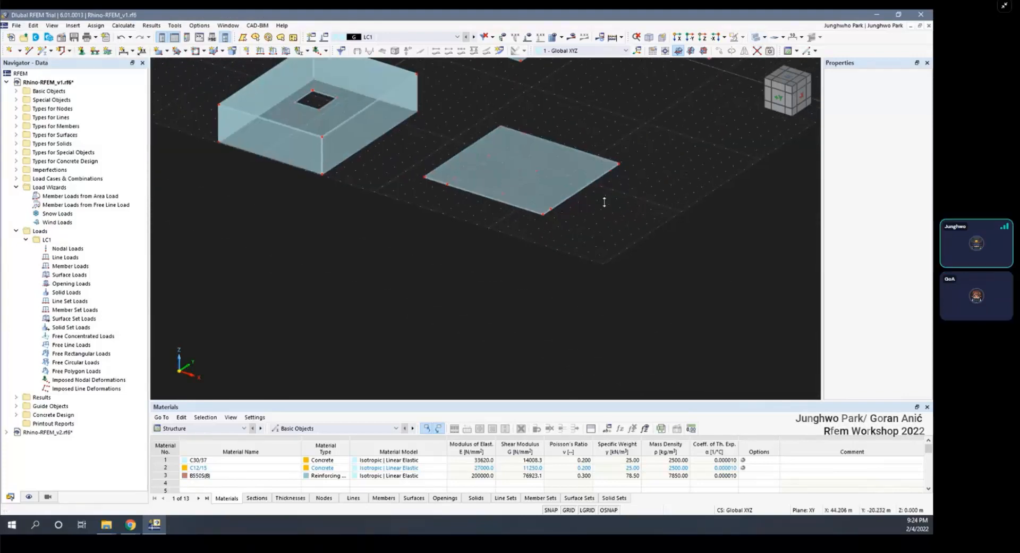
Create an opening in the plate graphically from the closed outline of four inner lines
click(204, 51)
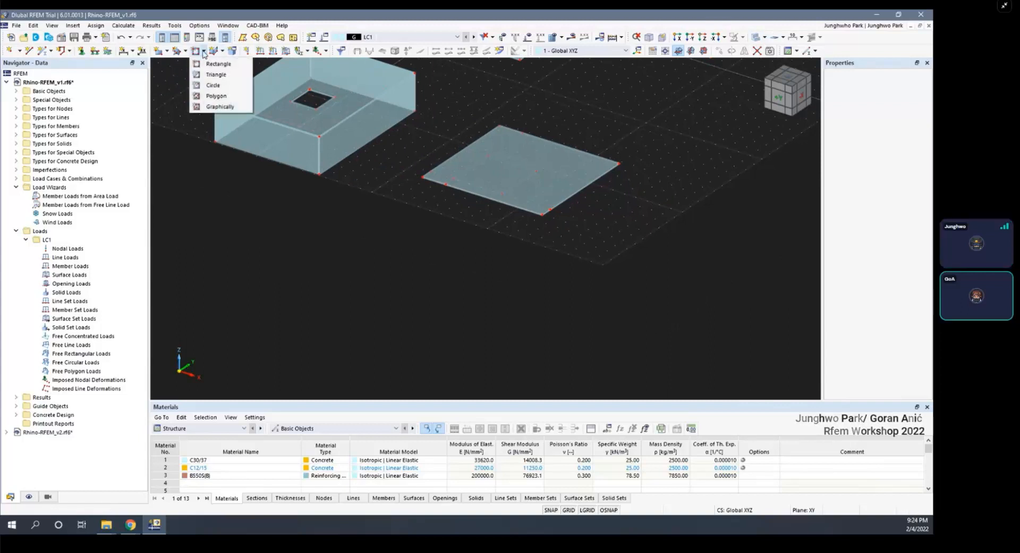
click(219, 107)
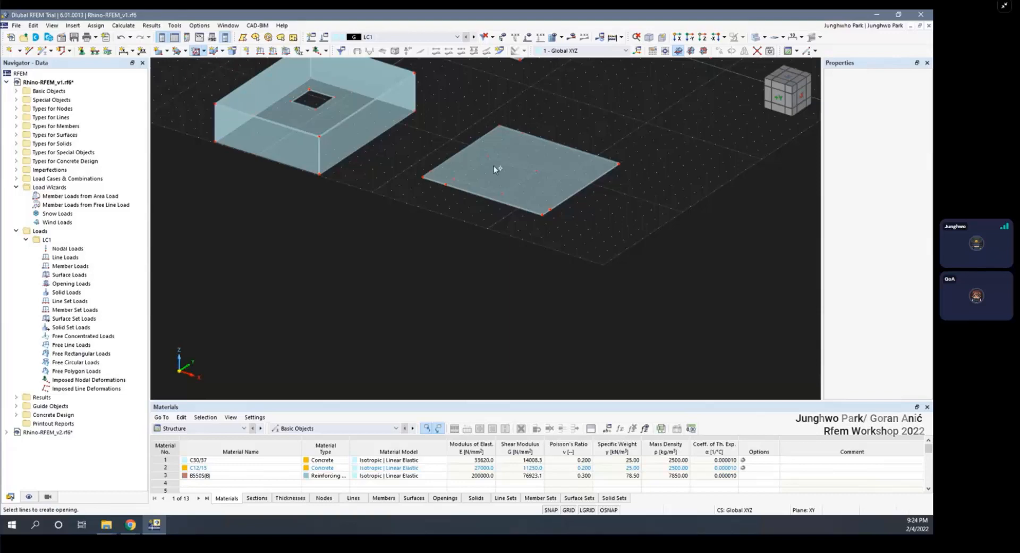
click(488, 156)
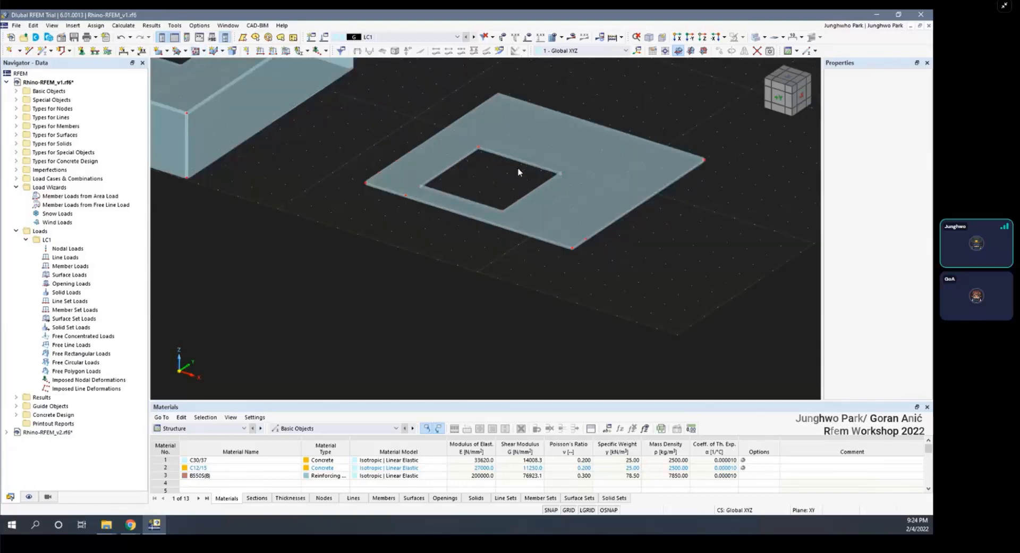
Examine the plate's opening up close and in relation to the neighbouring box and surfaces
scroll(518, 171, up, 2)
scroll(516, 167, down, 4)
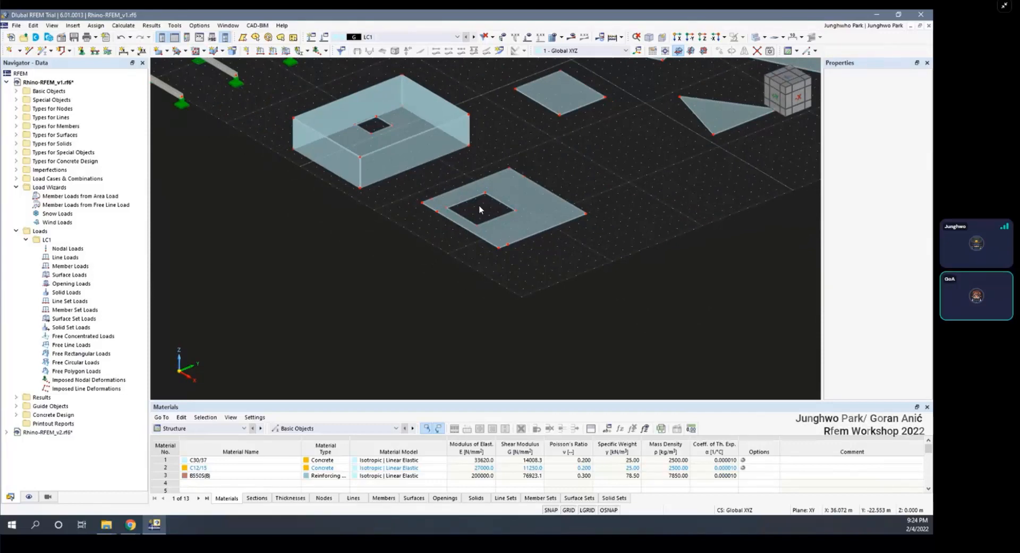
scroll(480, 229, up, 1)
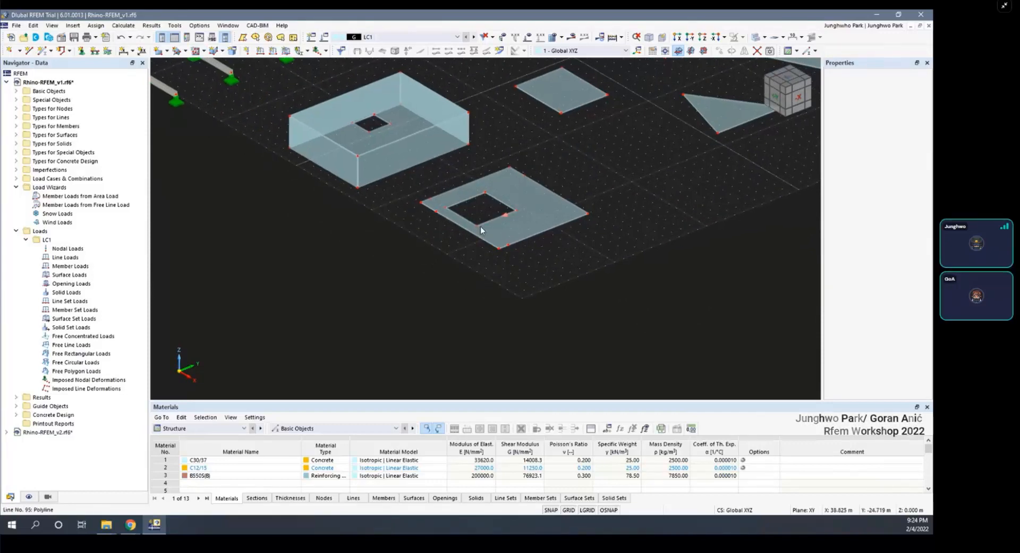
scroll(480, 226, up, 3)
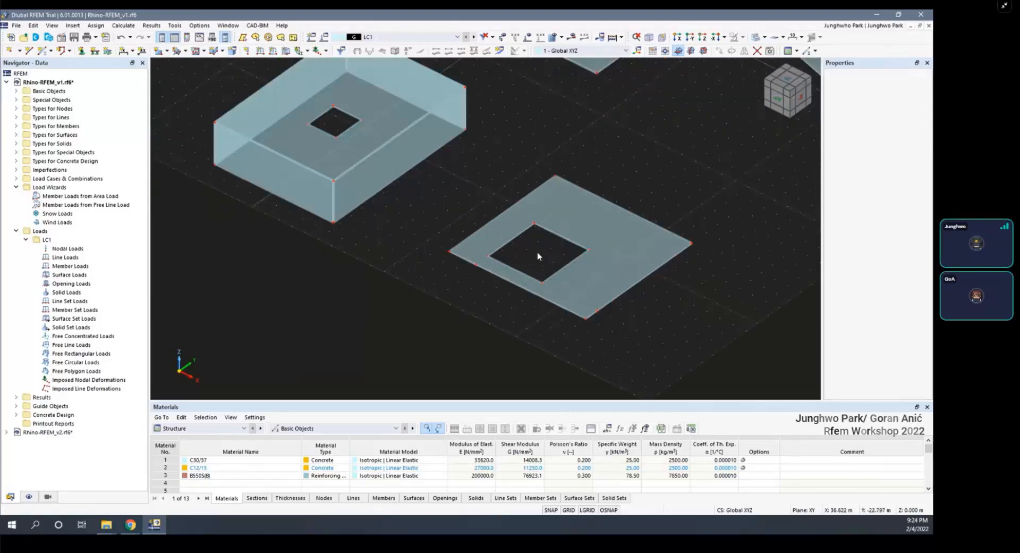
scroll(574, 266, down, 3)
scroll(602, 275, down, 2)
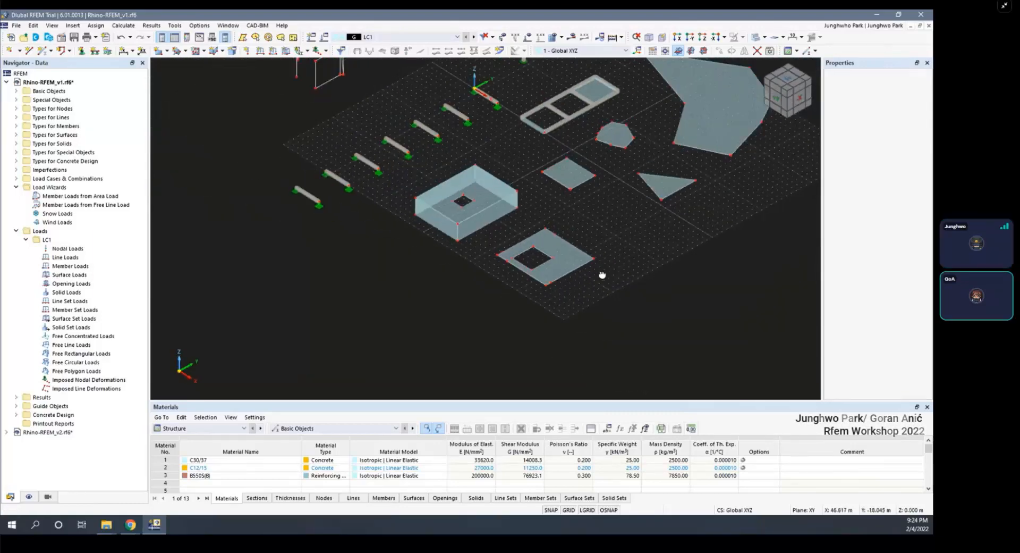
middle_drag(602, 274, 619, 253)
scroll(539, 273, up, 3)
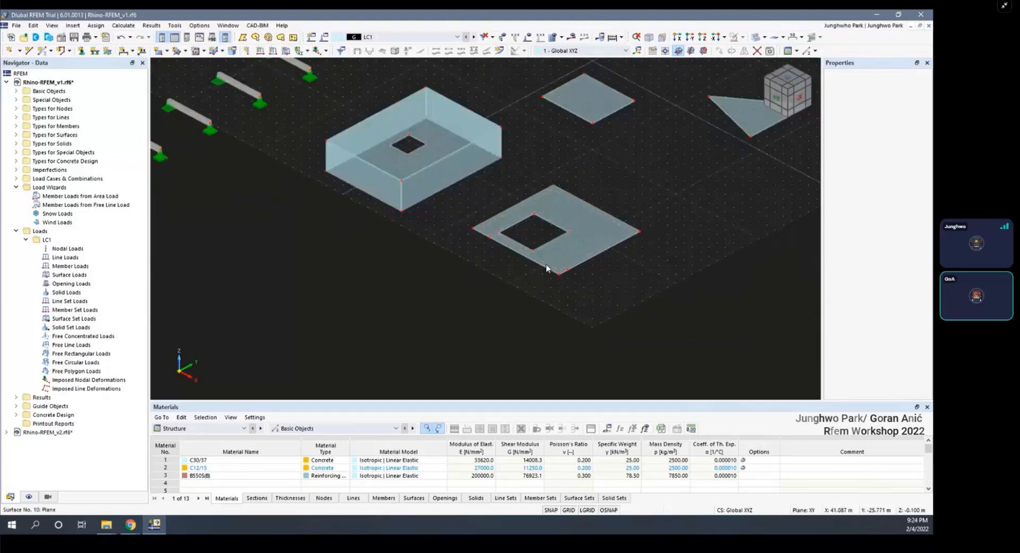
scroll(557, 247, up, 3)
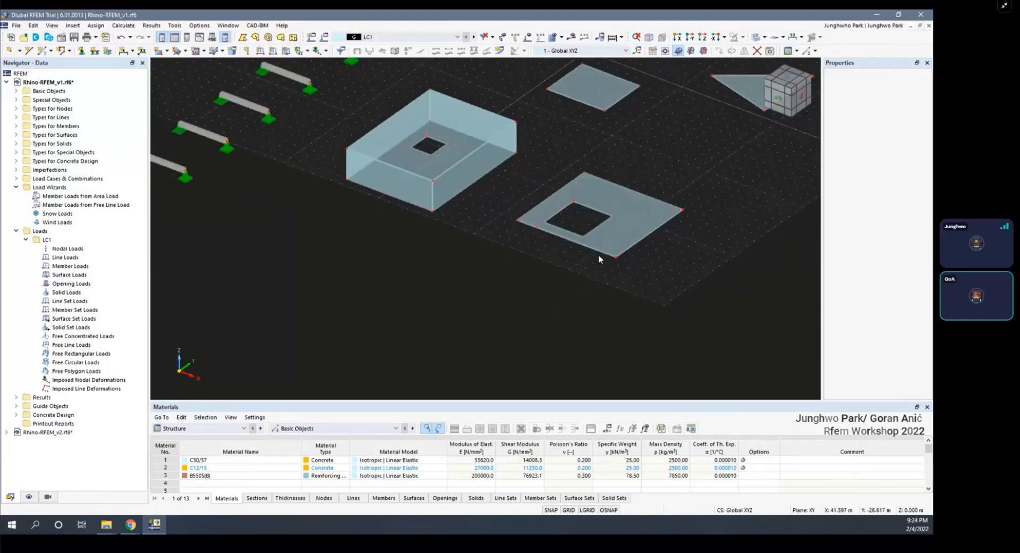
scroll(557, 248, up, 2)
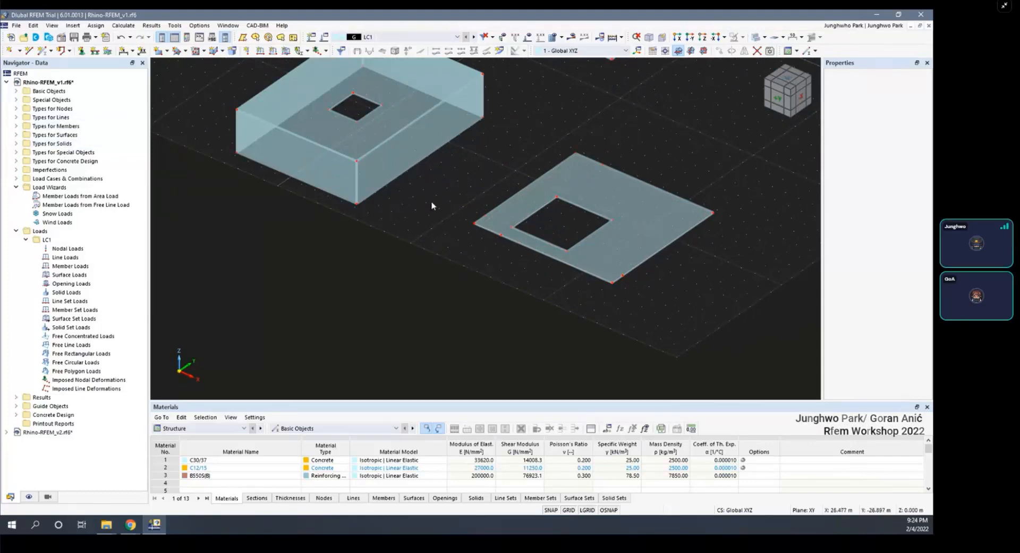
scroll(487, 205, down, 2)
scroll(523, 224, up, 1)
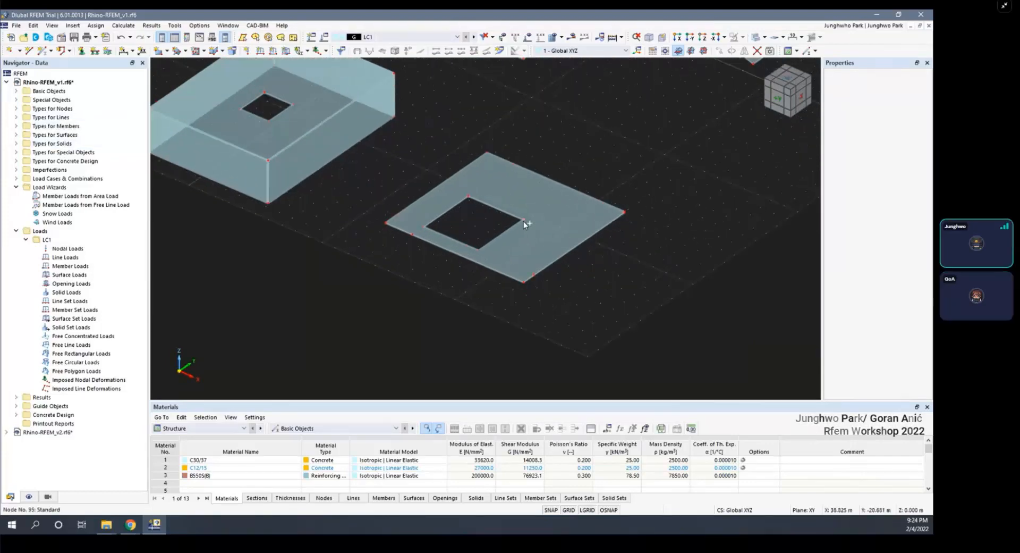
Undo the creation of the opening in the plate
key(ctrl+z)
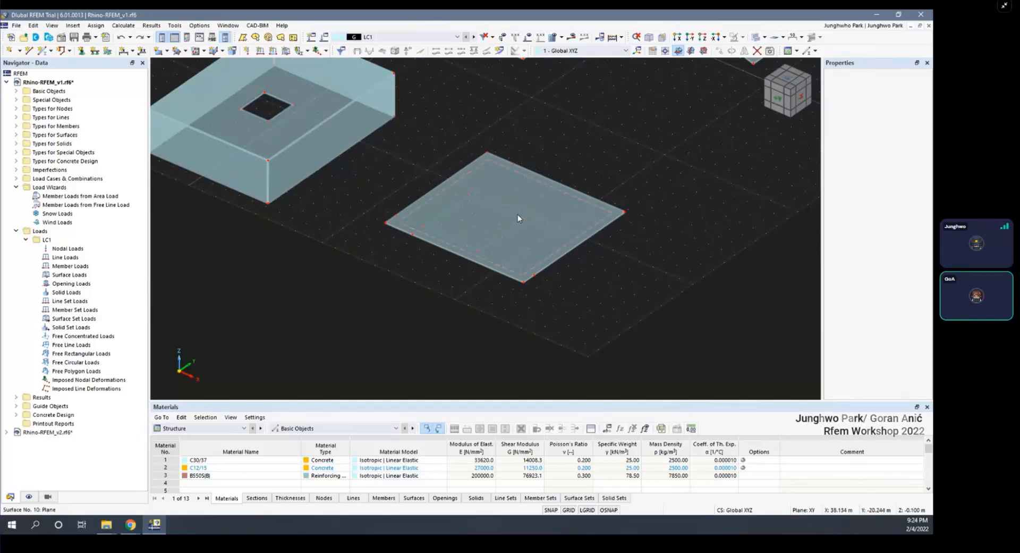
scroll(518, 222, down, 2)
scroll(510, 222, up, 2)
key(ctrl+z)
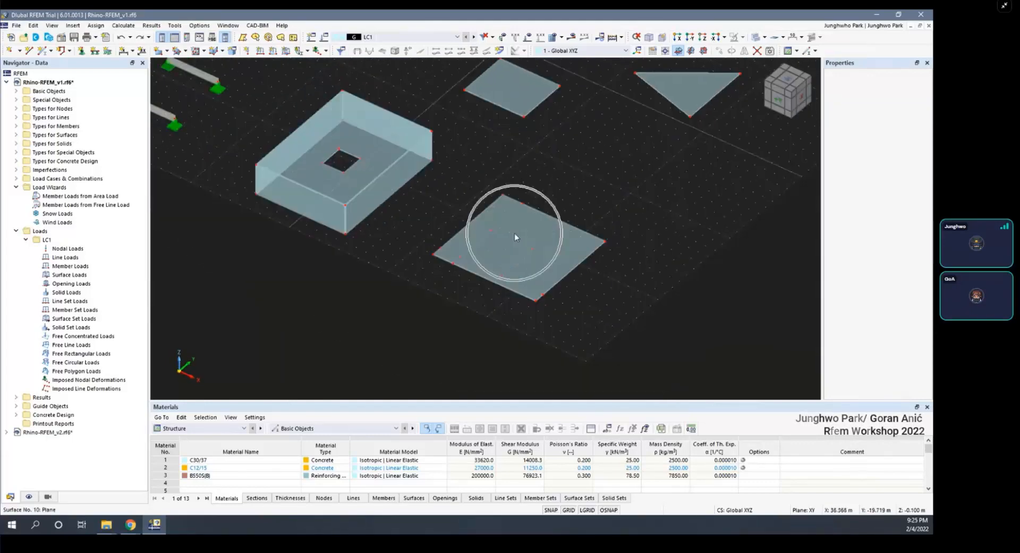
scroll(509, 213, up, 1)
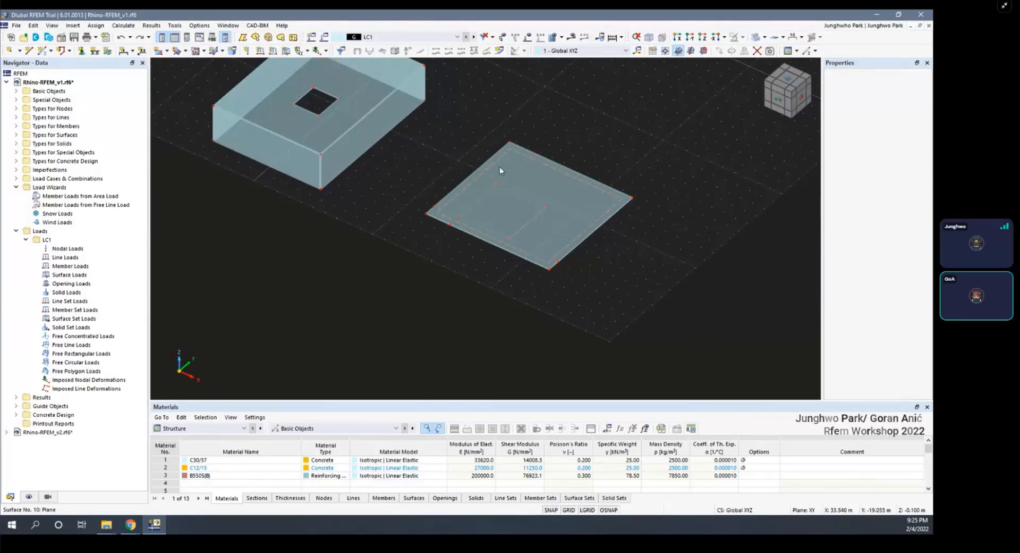
scroll(500, 167, up, 1)
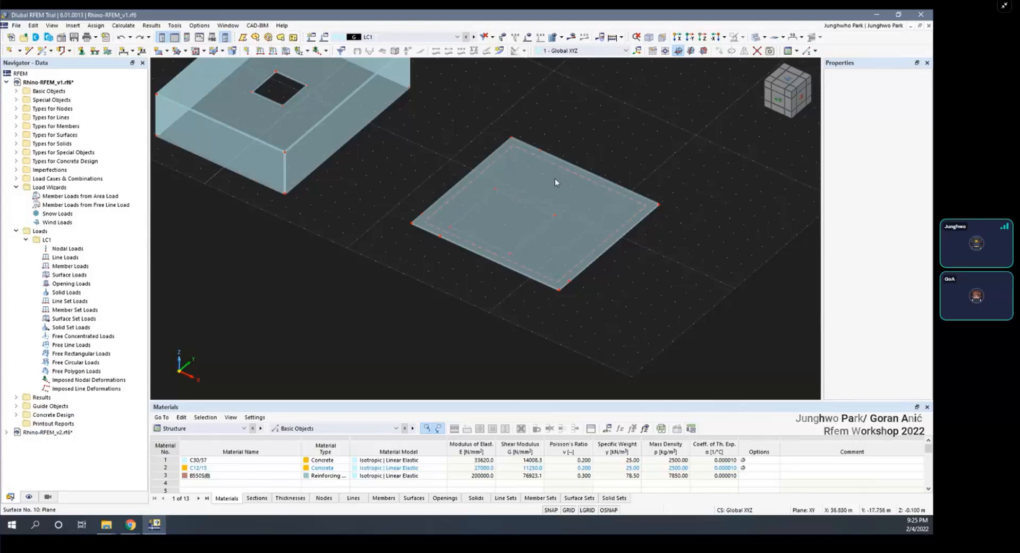
Delete the plate surface, keeping its boundary lines and the inner rectangular outline
click(584, 193)
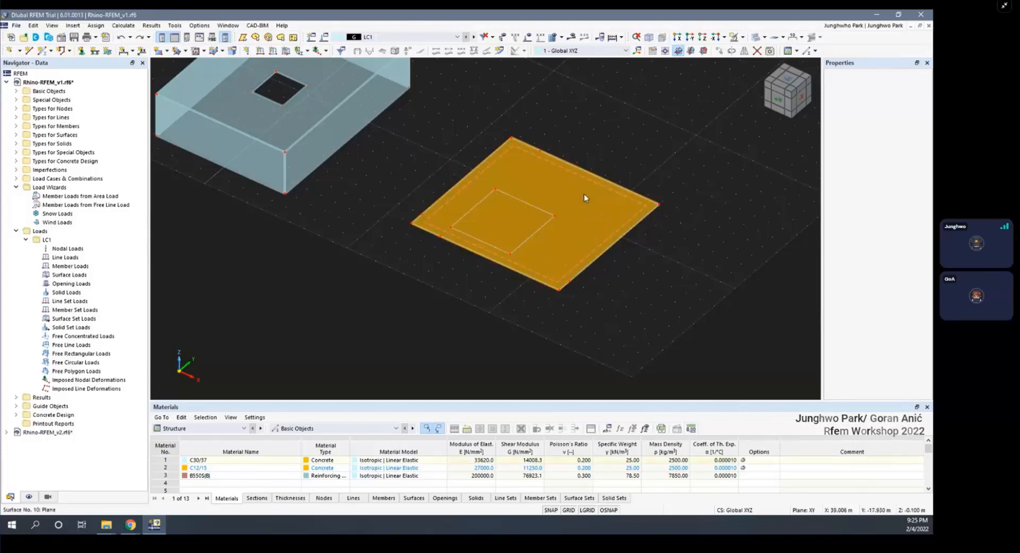
key(Delete)
middle_drag(577, 202, 535, 189)
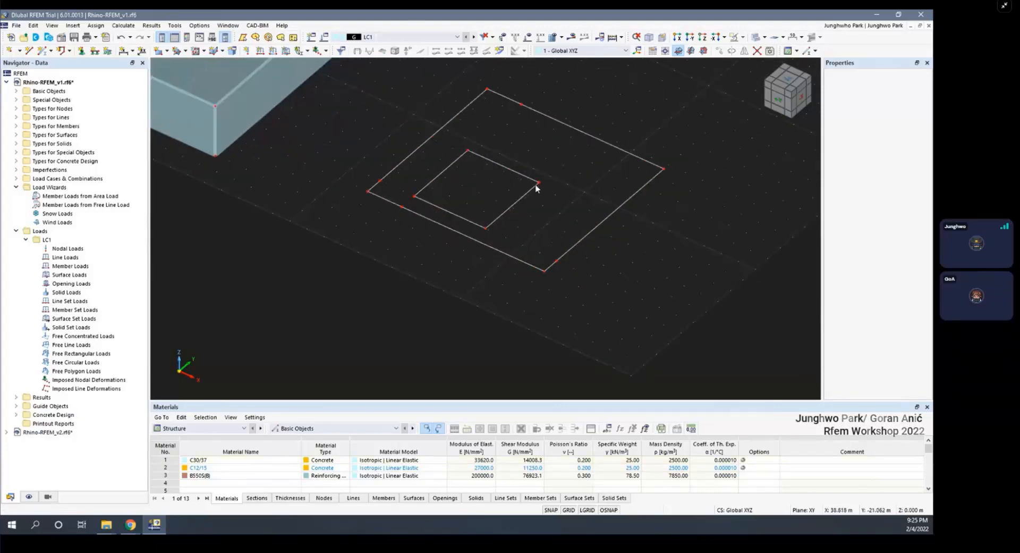
Draw two single lines that cross each other in the empty area in front of the plate's outline
scroll(535, 189, down, 3)
click(29, 51)
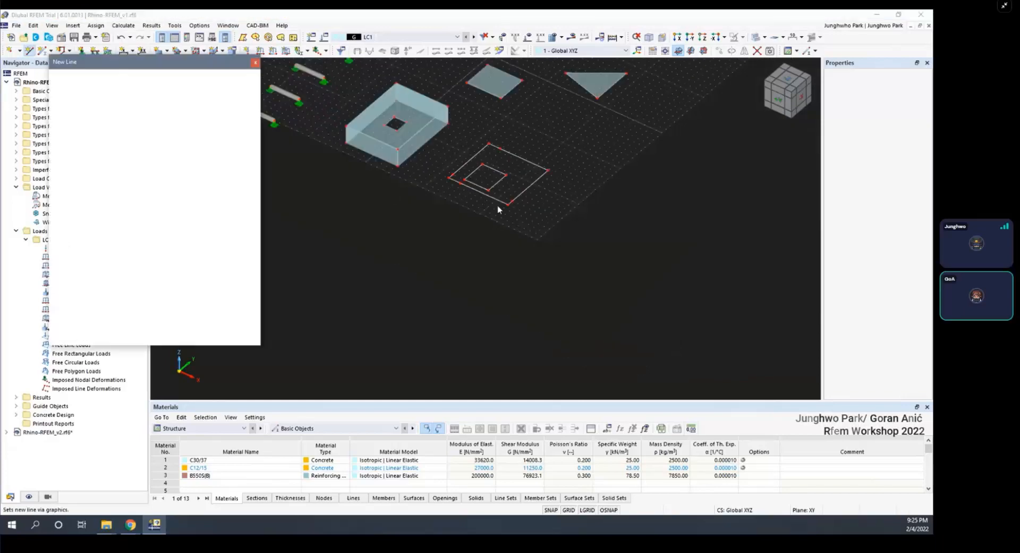
click(400, 215)
click(537, 277)
click(400, 274)
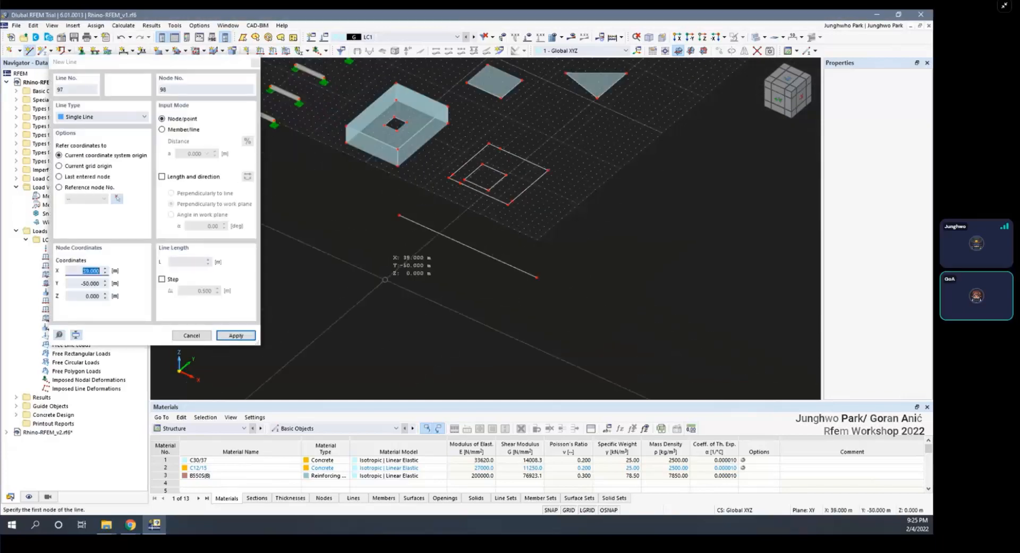
key(Escape)
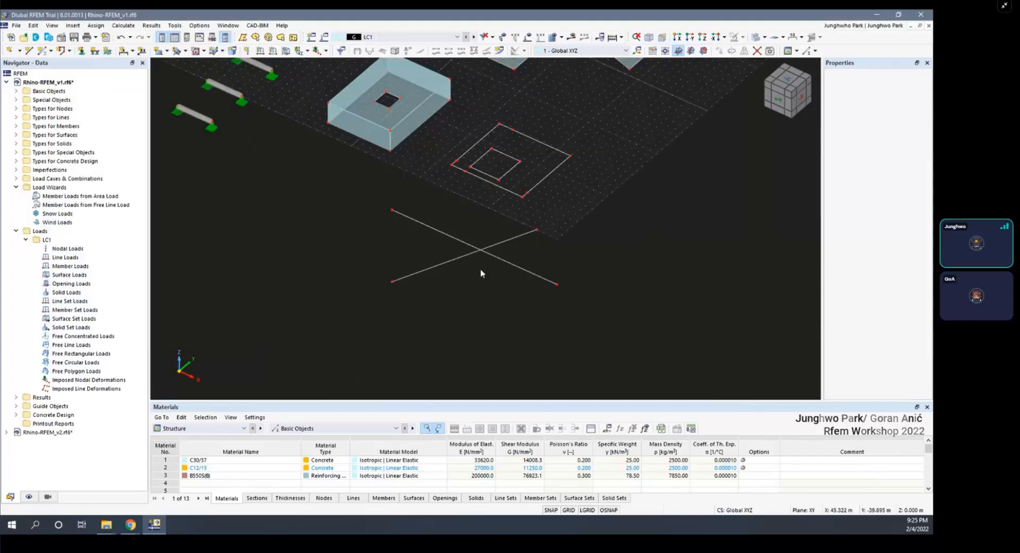
scroll(480, 269, up, 2)
scroll(463, 244, up, 3)
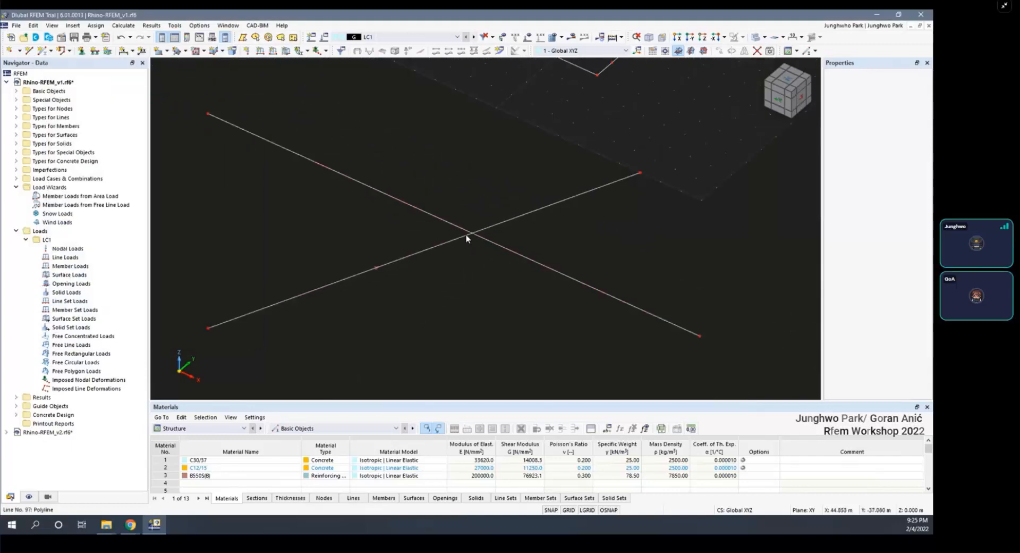
Connect the two crossing lines so that they share a node at their intersection
scroll(488, 234, down, 5)
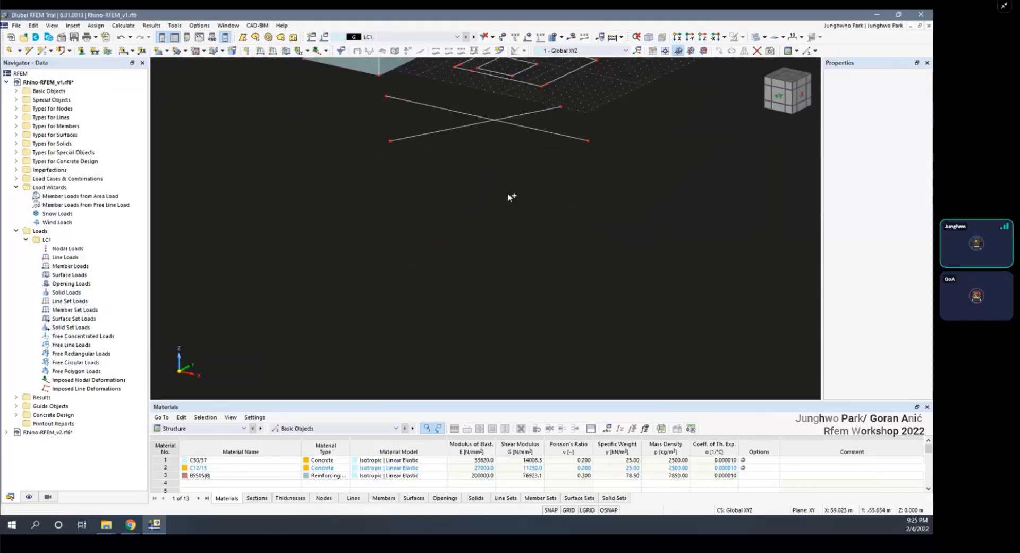
scroll(508, 197, down, 1)
mouse_move(508, 197)
ctrl+middle_down()
mouse_move(502, 217)
mouse_move(518, 217)
mouse_move(478, 281)
mouse_move(515, 213)
ctrl+middle_up()
click(506, 211)
ctrl+click(516, 200)
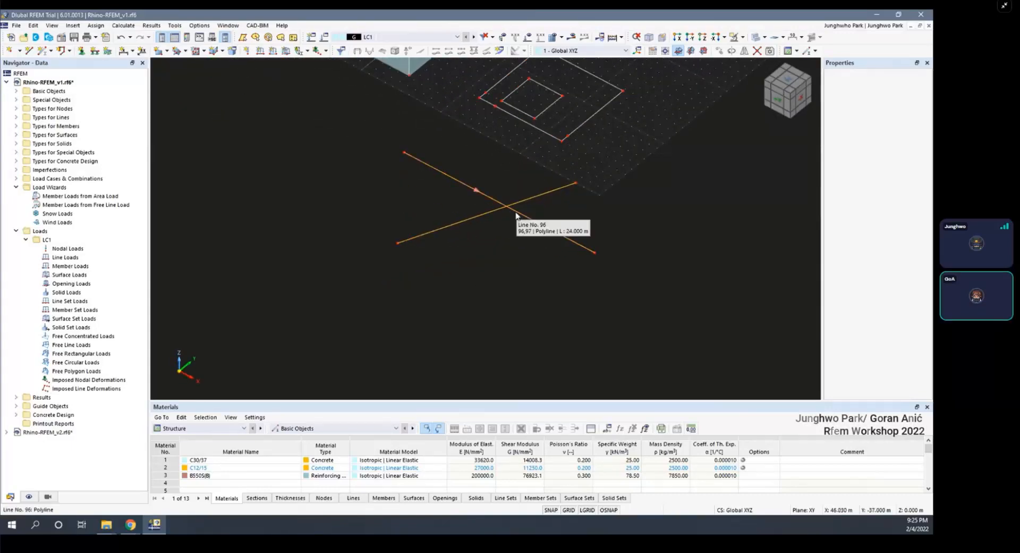
right_click(516, 214)
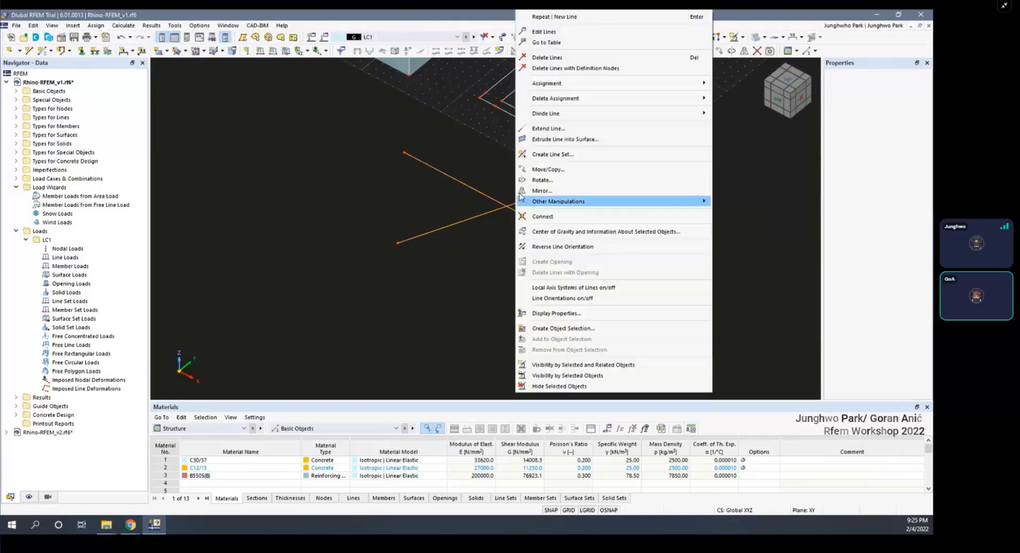
click(531, 222)
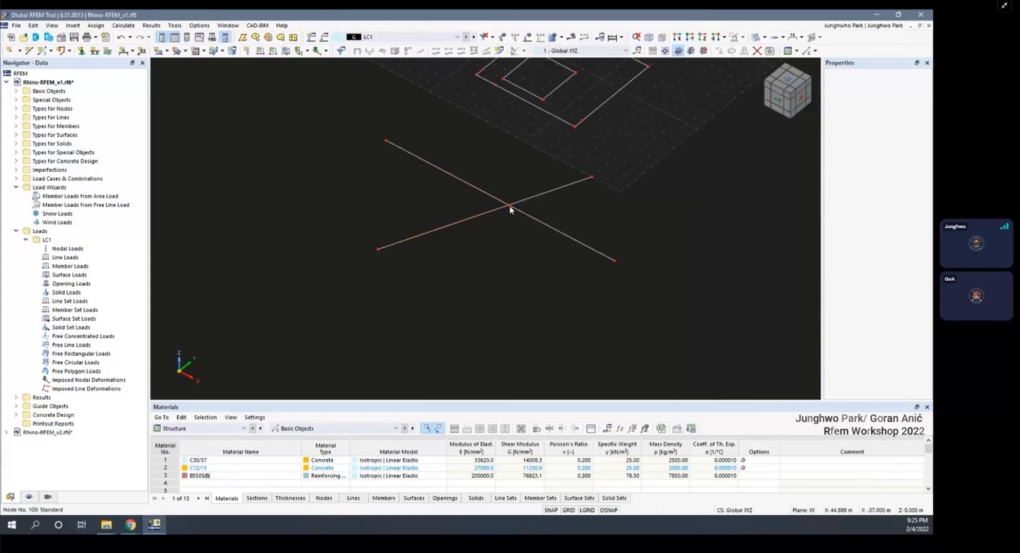
scroll(509, 206, up, 4)
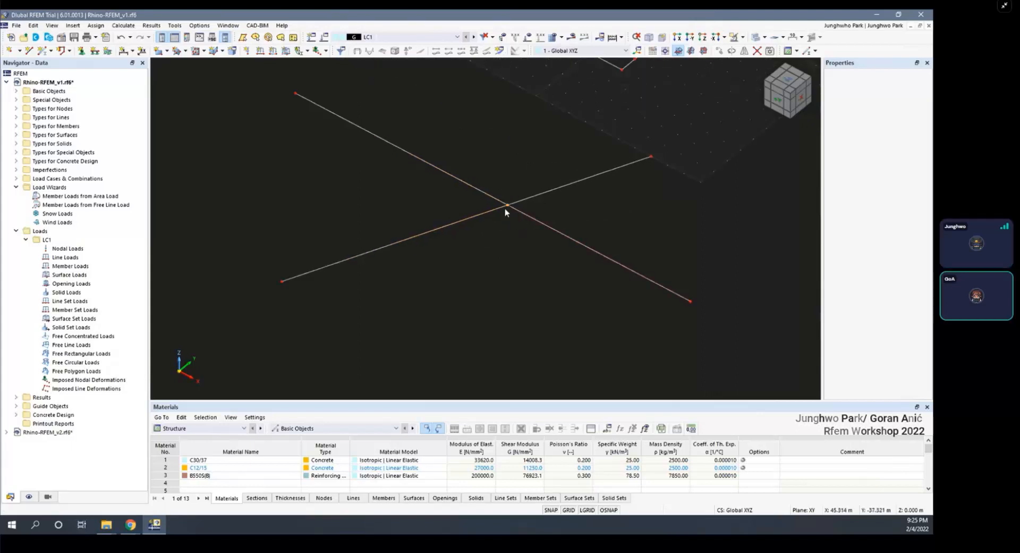
Examine the connected crossing lines and the extra nodes along the edges of the plate's outline
scroll(507, 205, down, 4)
scroll(522, 218, down, 2)
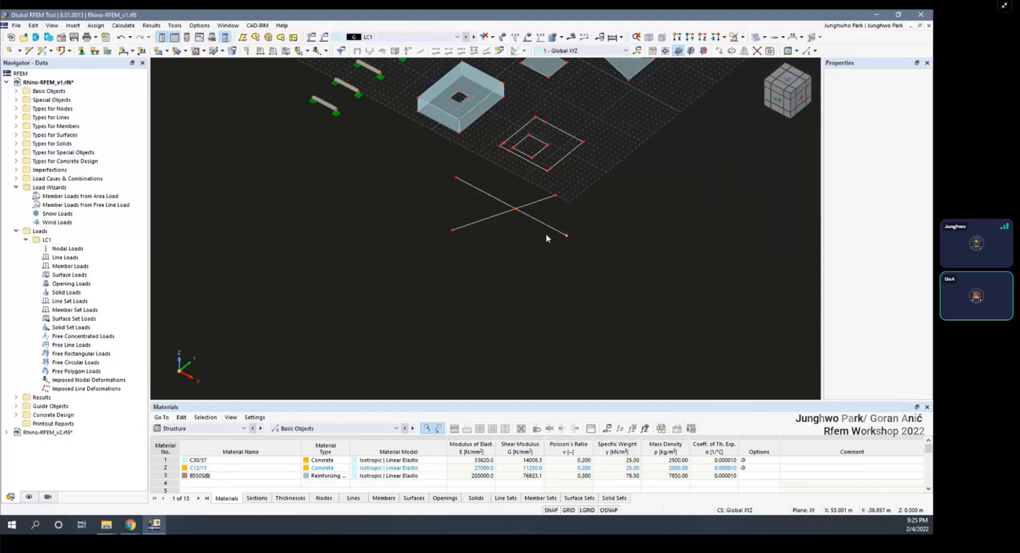
scroll(505, 176, up, 2)
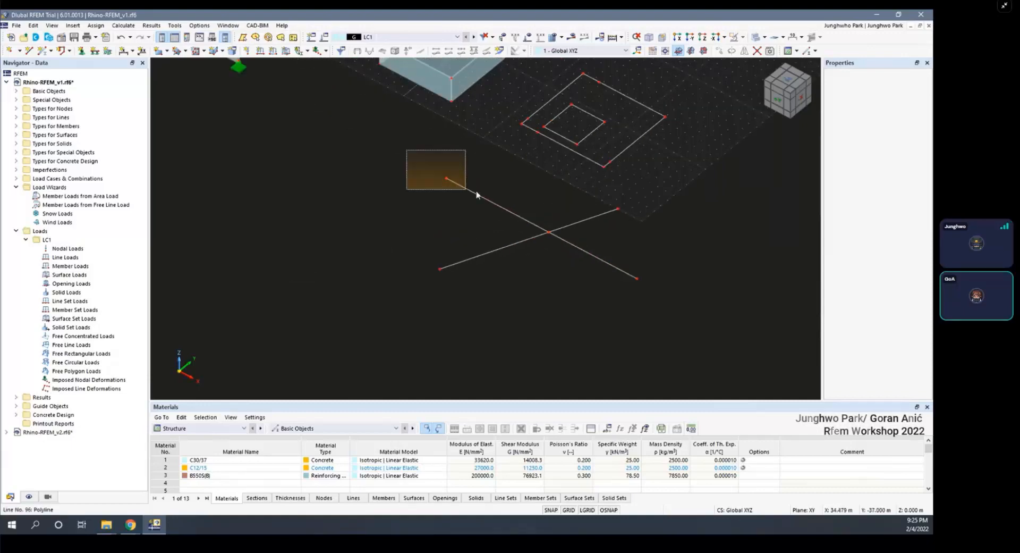
scroll(531, 114, up, 4)
click(525, 142)
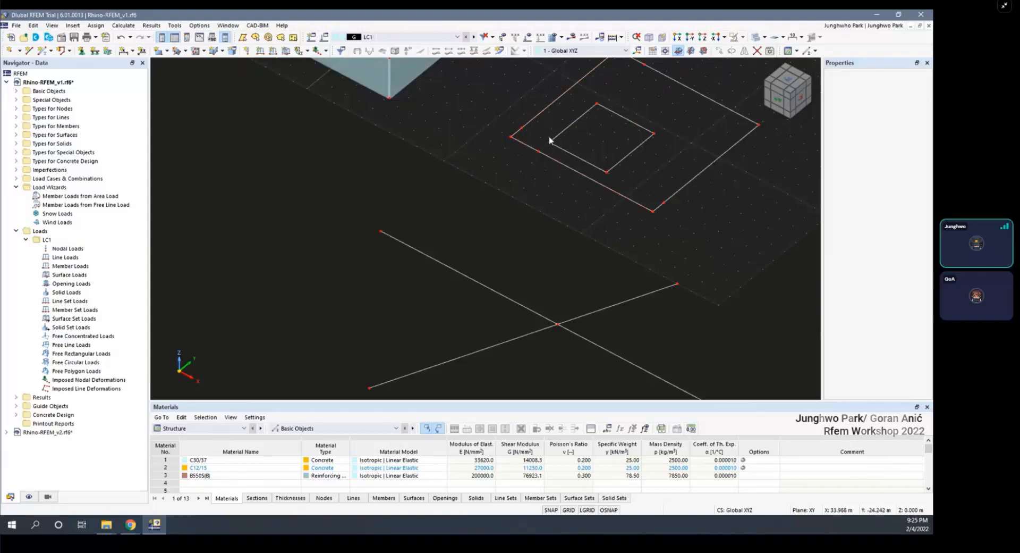
scroll(590, 147, down, 2)
scroll(614, 164, up, 1)
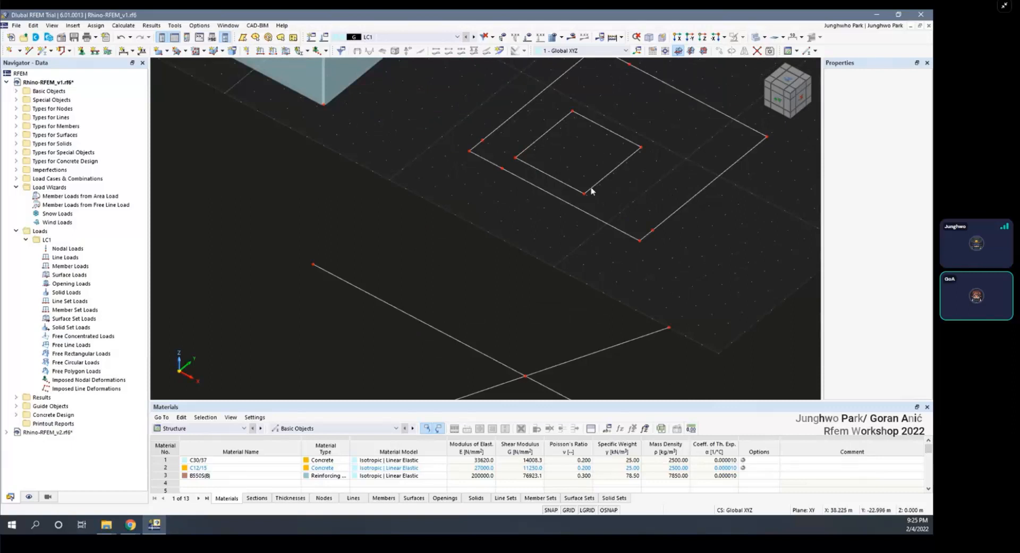
scroll(505, 171, up, 3)
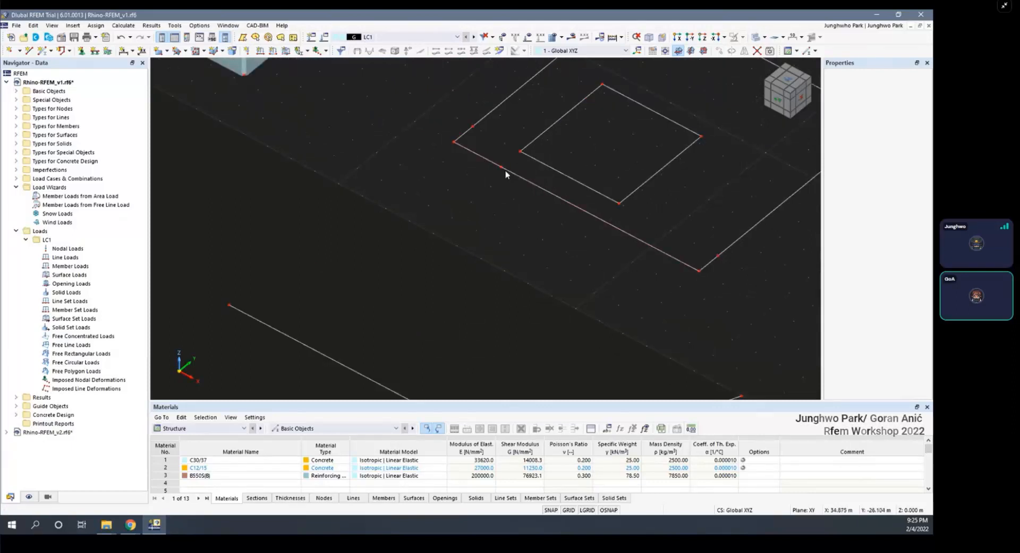
scroll(503, 202, down, 3)
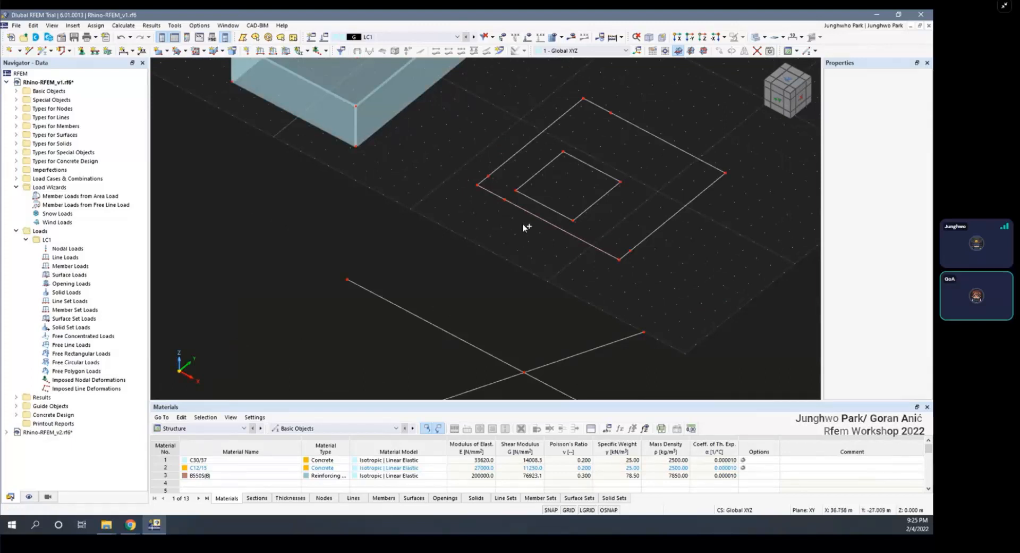
scroll(476, 189, up, 2)
Select the four extra nodes on the edges of the plate's outline and review the commands available for them
click(476, 166)
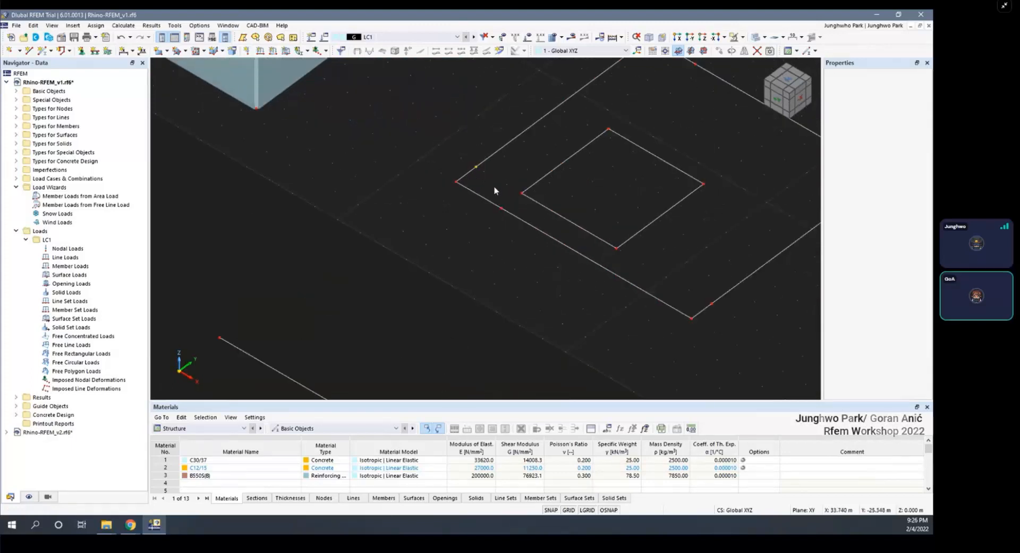
scroll(515, 234, down, 1)
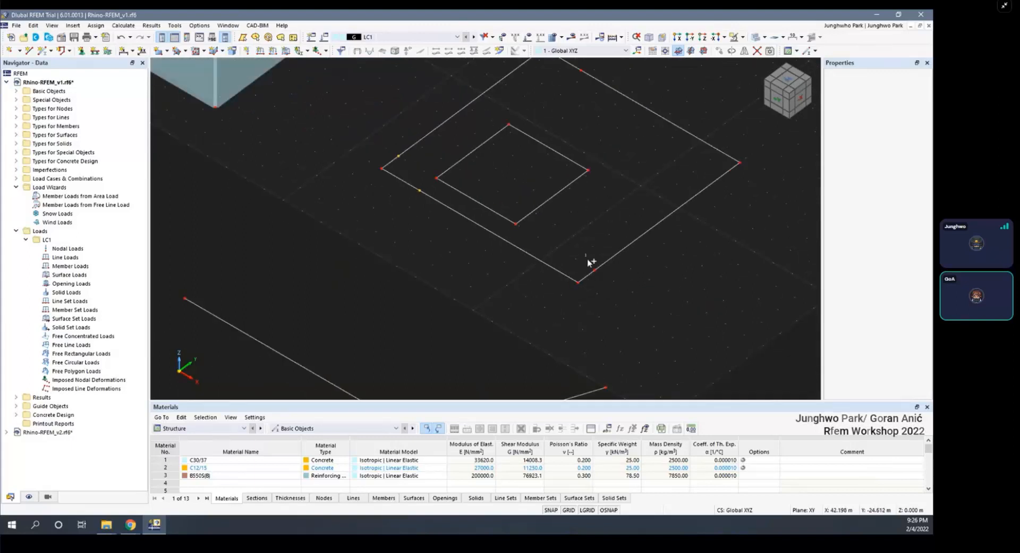
middle_drag(576, 90, 594, 151)
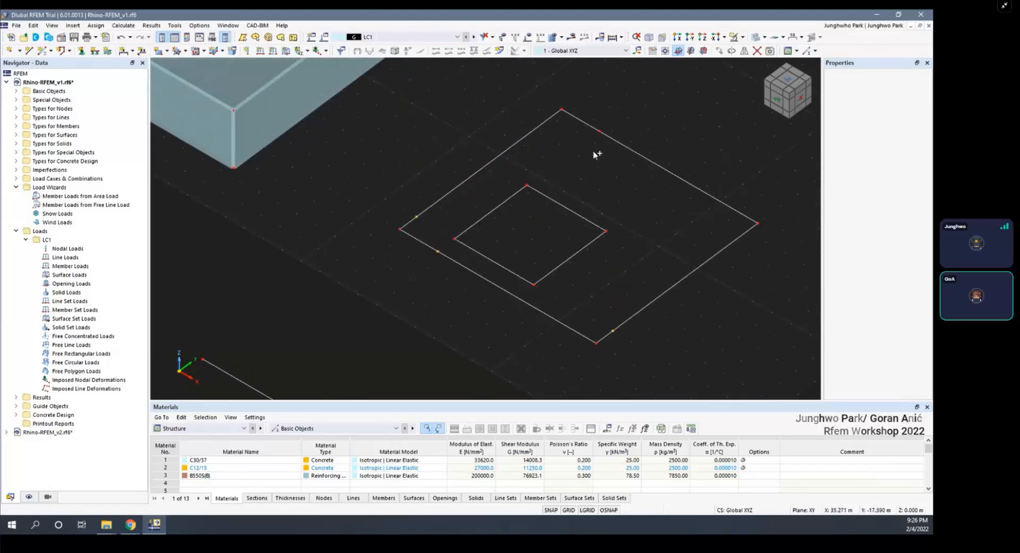
ctrl+click(599, 131)
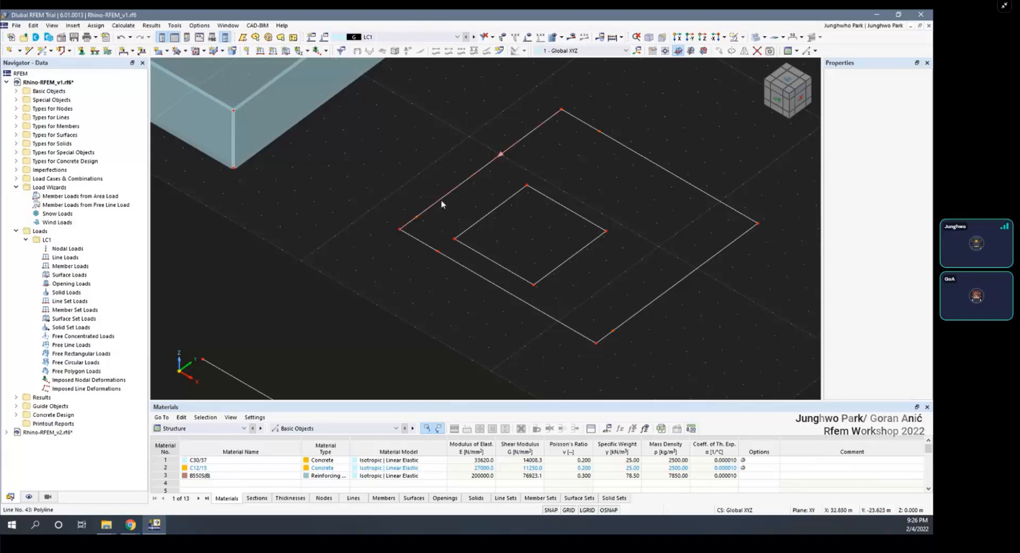
drag(406, 193, 449, 274)
drag(596, 322, 633, 337)
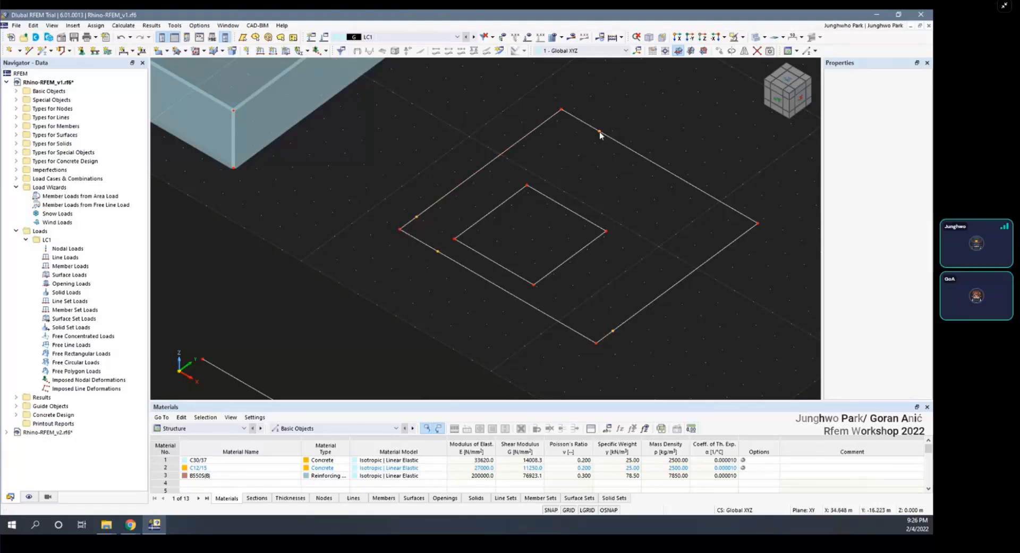
right_click(600, 133)
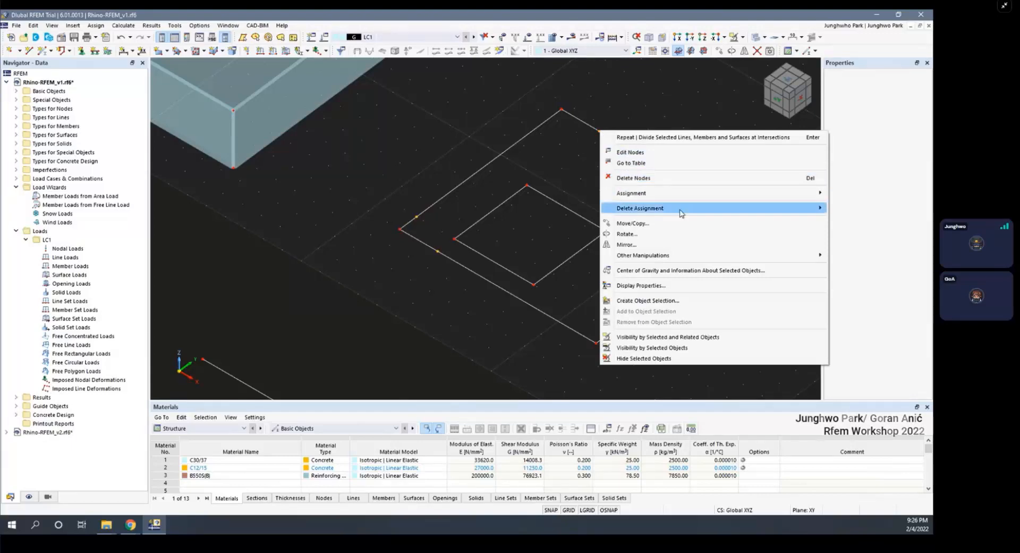
mouse_move(682, 215)
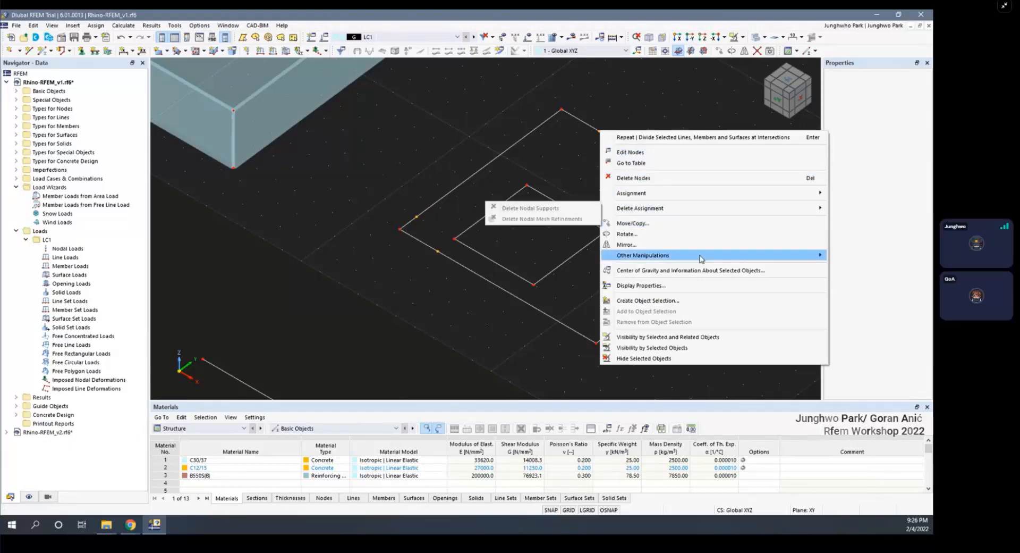
mouse_move(695, 254)
key(Escape)
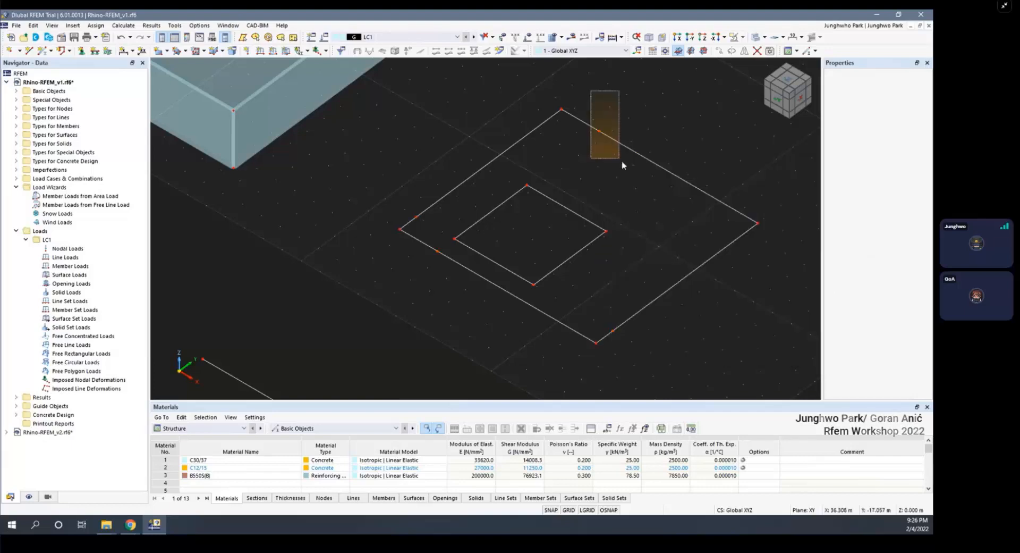
Delete the extra intermediate nodes on the two edges of the plate's outline that run along X
right_click(598, 133)
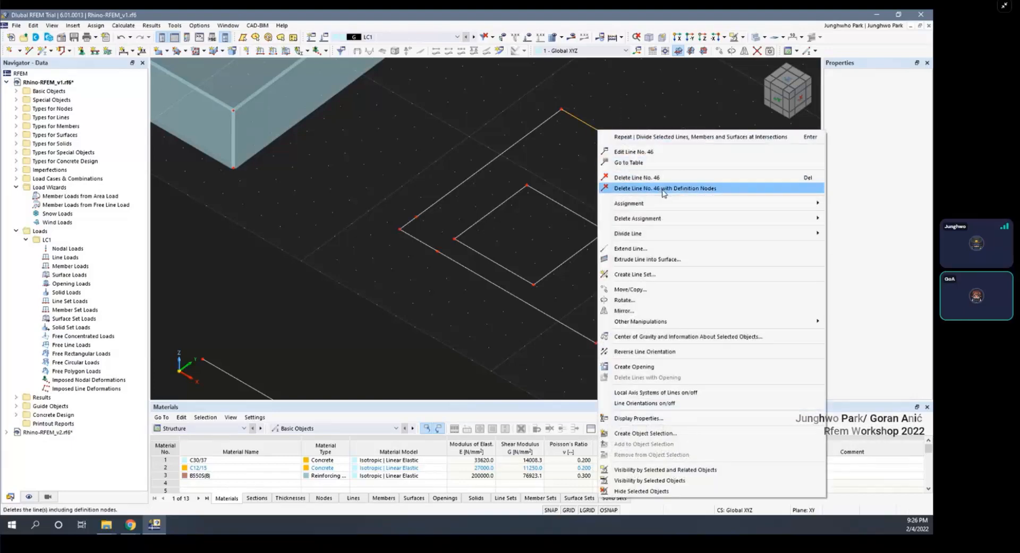
key(Escape)
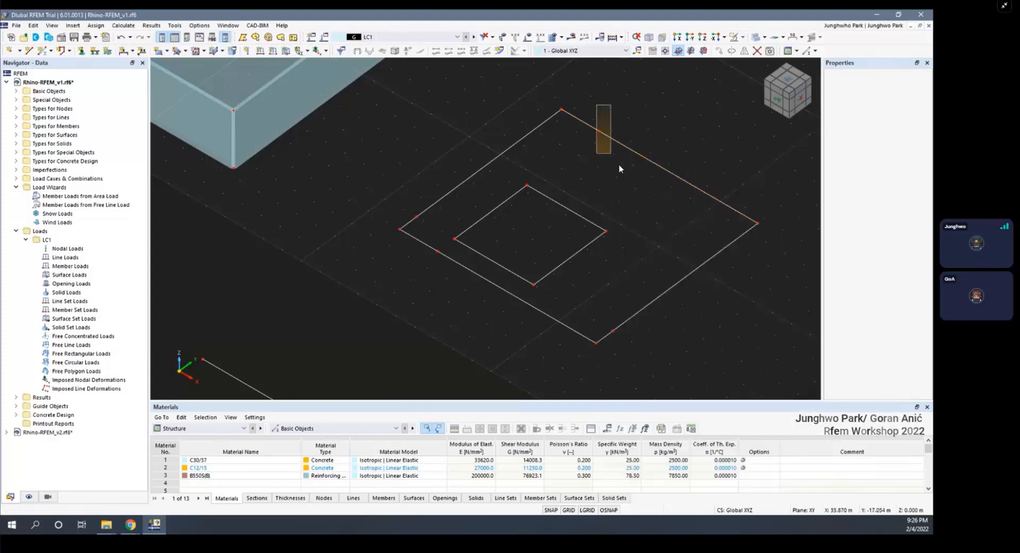
right_click(599, 135)
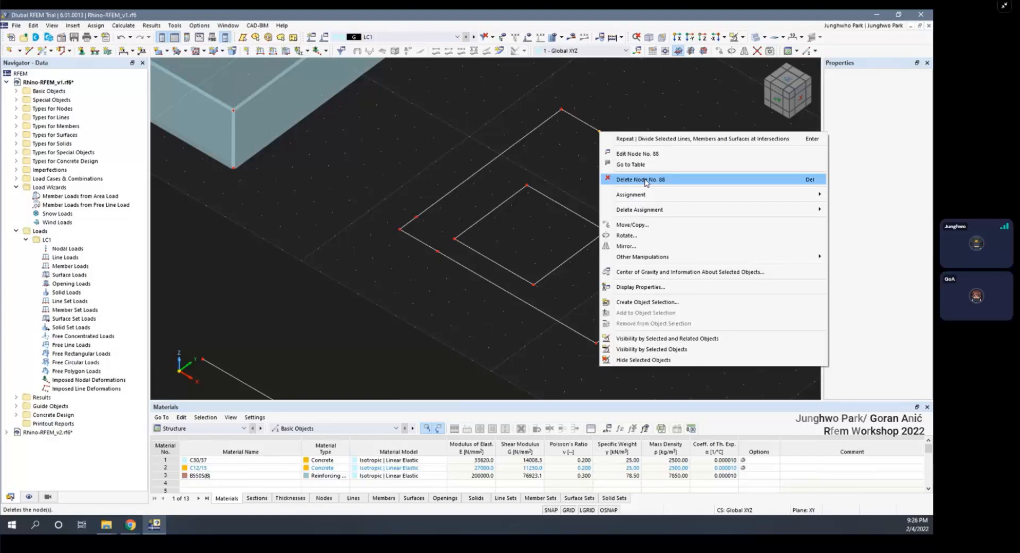
click(645, 181)
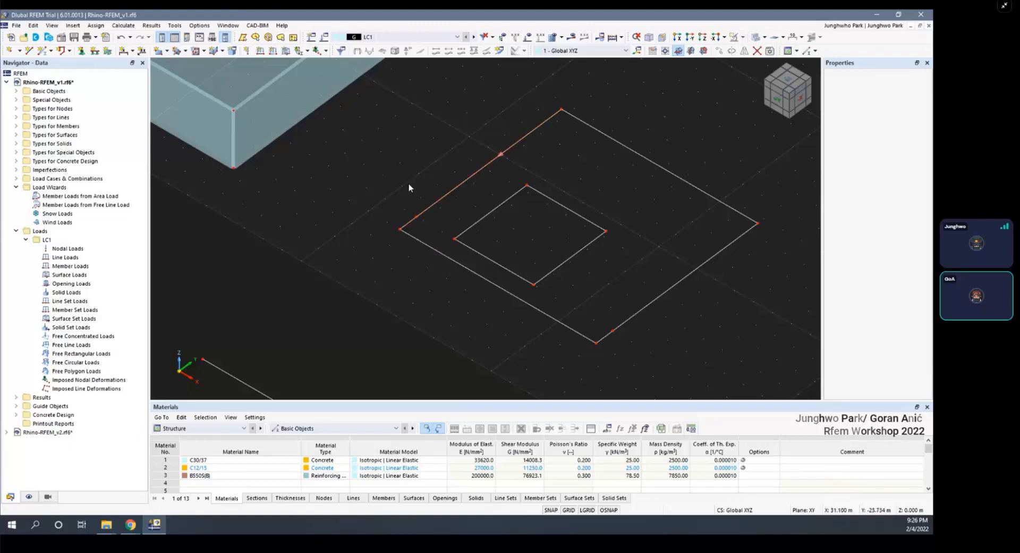
Inspect the node type and coordinates of the extra node beside the corner of the plate's outline
scroll(413, 211, up, 4)
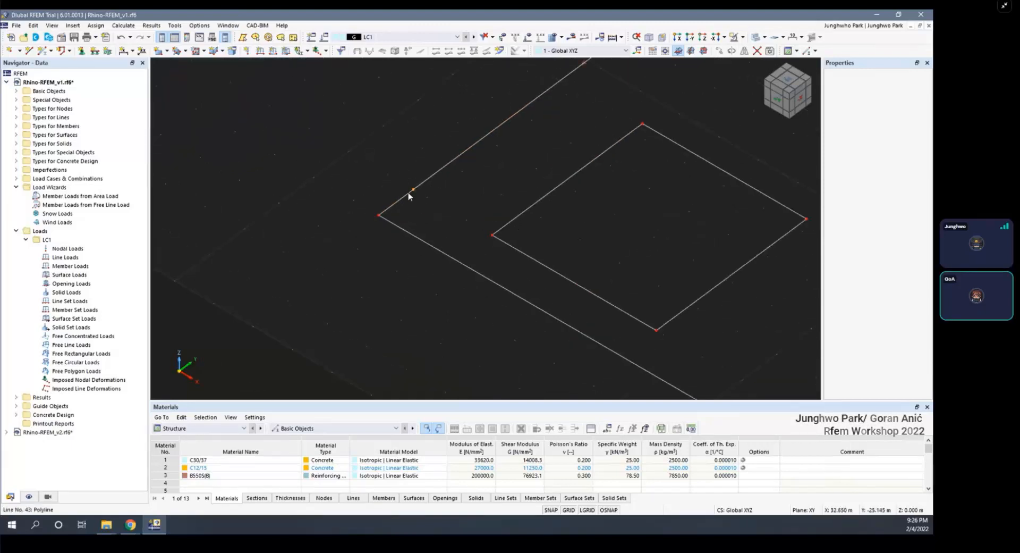
double_click(418, 186)
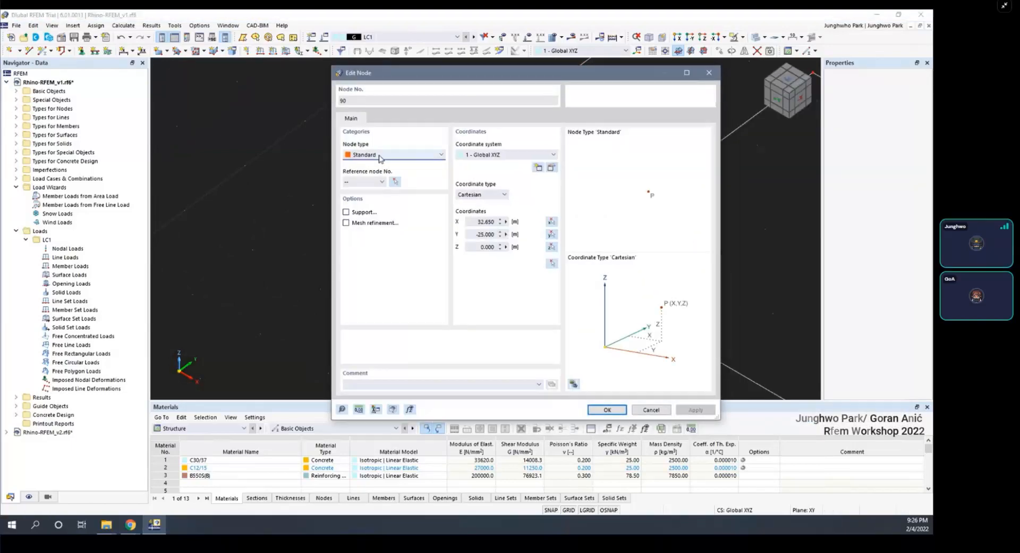
key(Escape)
scroll(447, 210, down, 2)
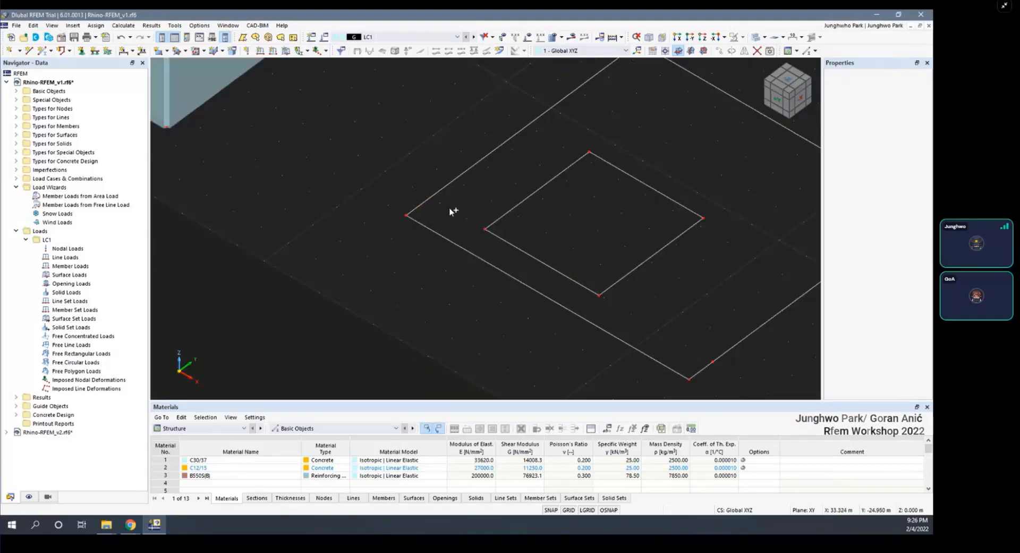
Delete the node shared by the crossing lines and undo the deletion
scroll(450, 207, down, 5)
middle_drag(444, 280, 476, 206)
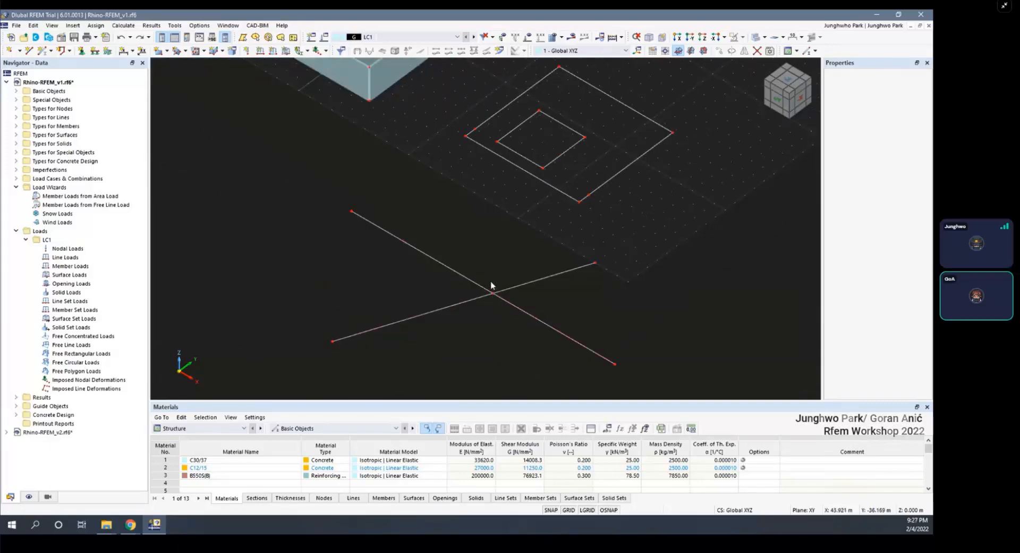
key(Delete)
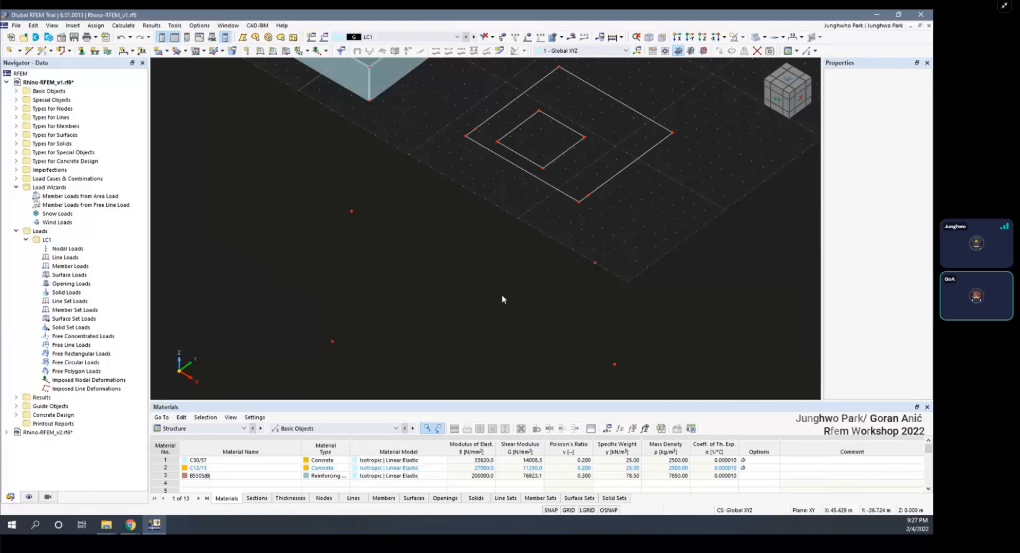
key(ctrl+z)
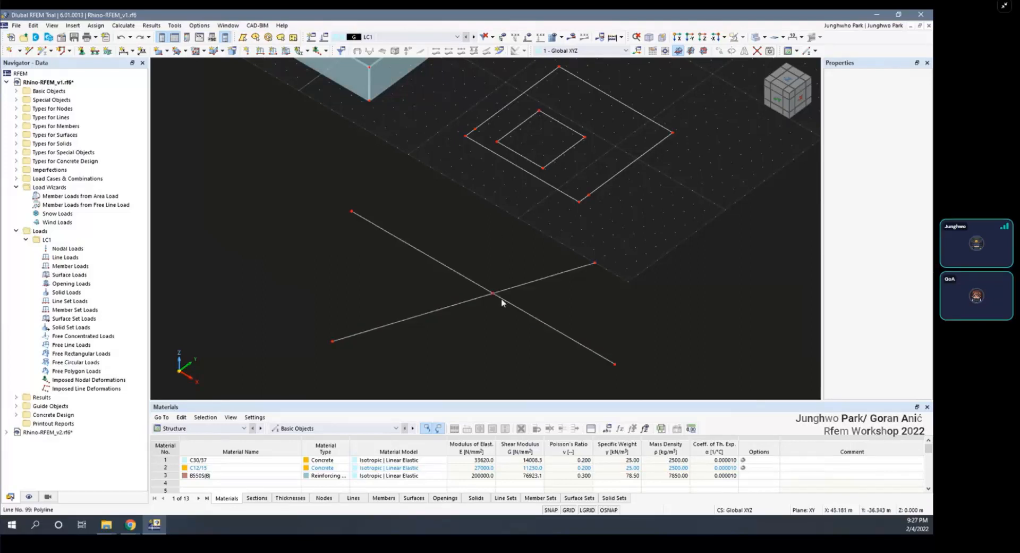
Divide line 96, one arm of the crossing lines, using four intermediate nodes
scroll(501, 296, up, 1)
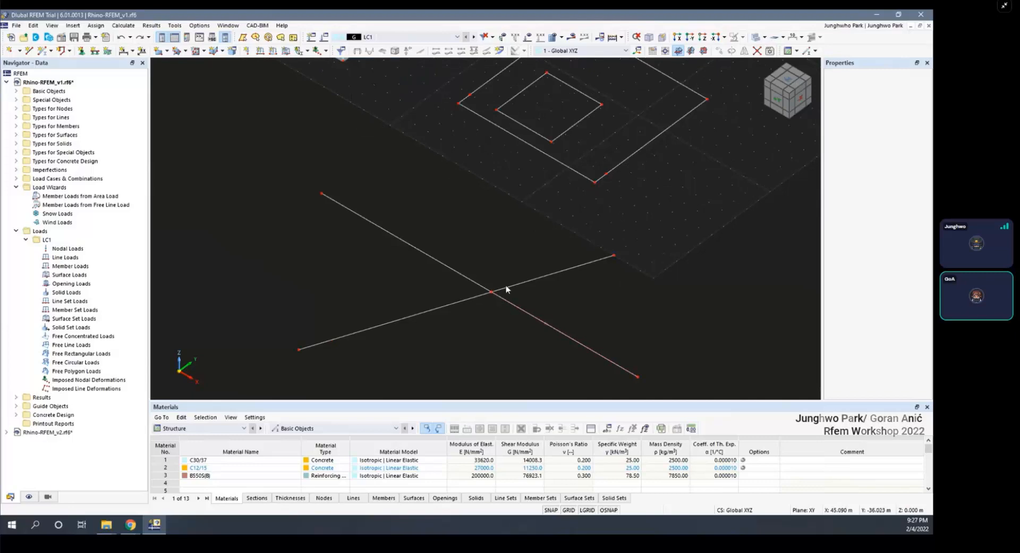
scroll(502, 290, down, 2)
right_click(432, 253)
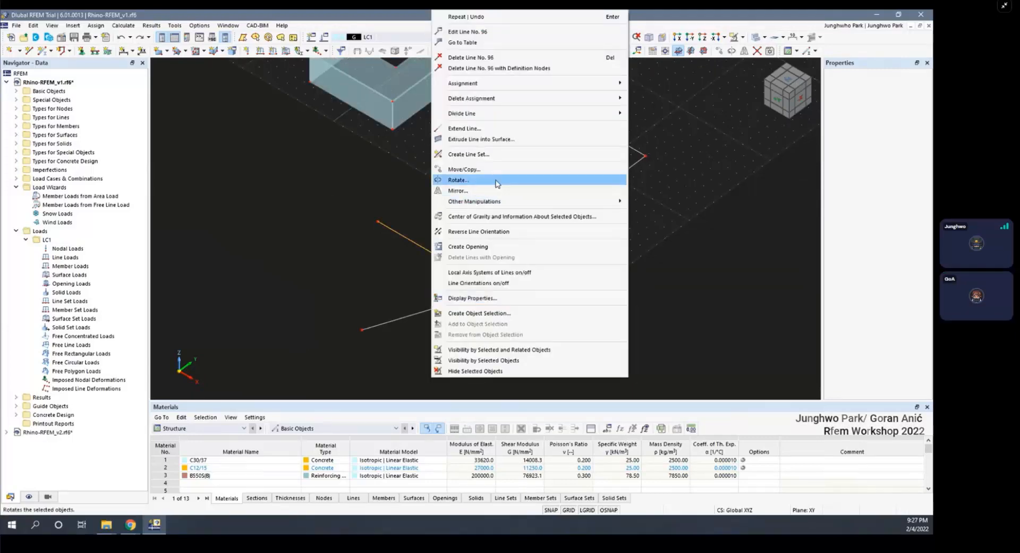
mouse_move(488, 119)
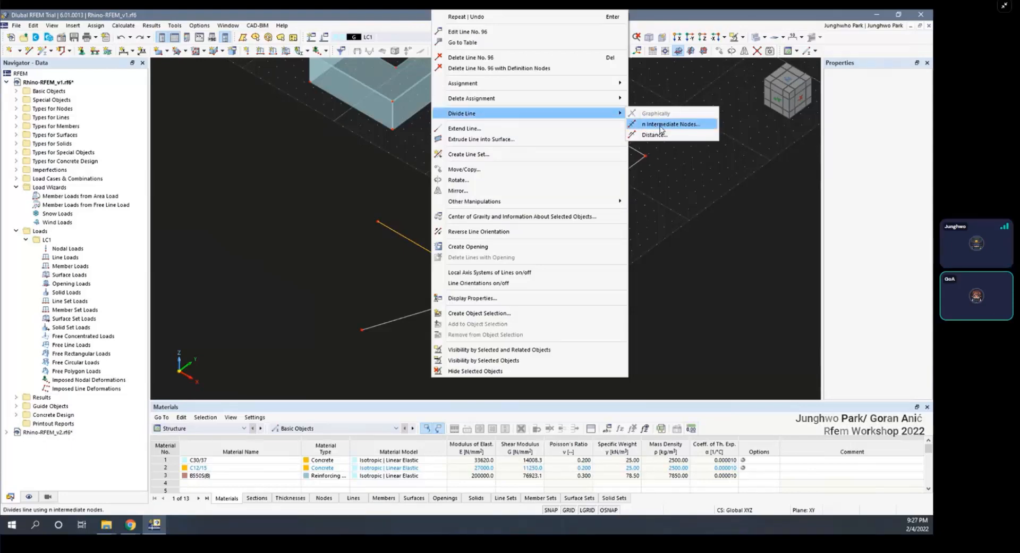
click(660, 125)
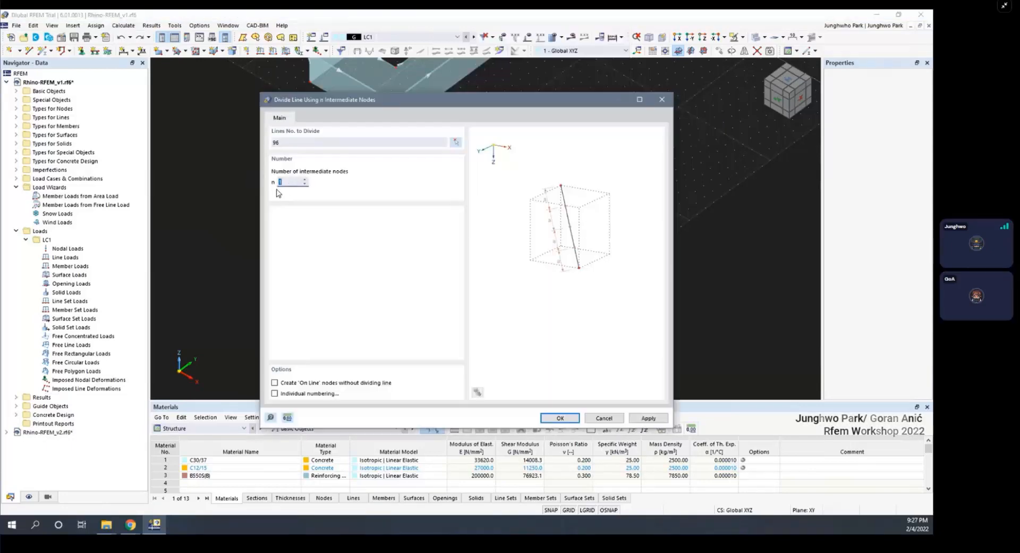
click(560, 418)
scroll(396, 238, up, 2)
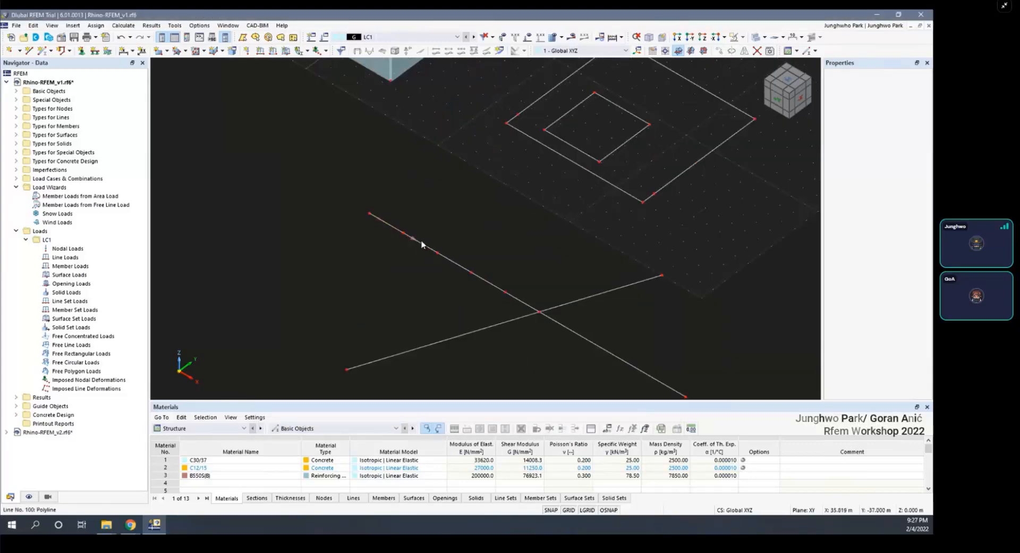
Select the first two intermediate nodes on the divided line and bring up their Delete Node options
click(512, 296)
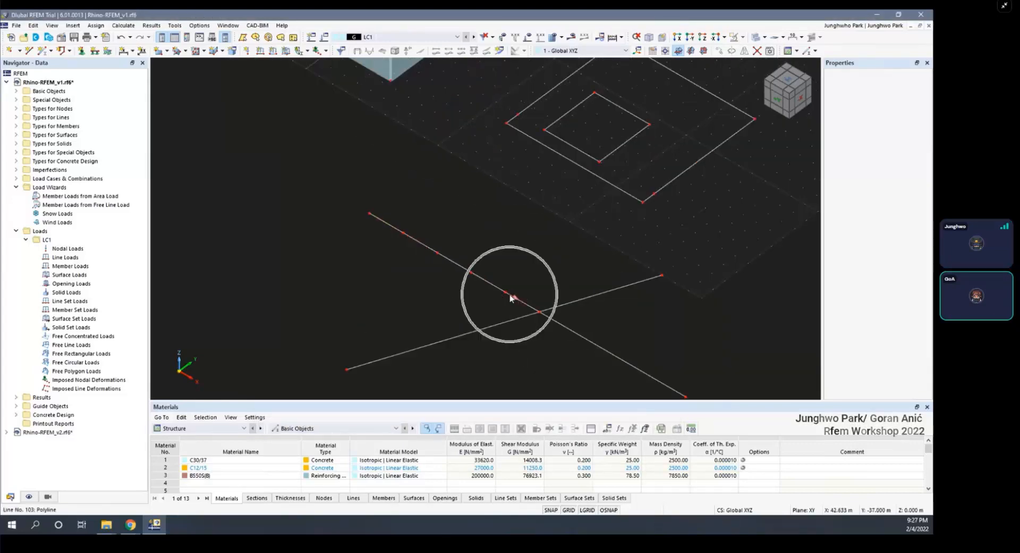
drag(394, 212, 418, 264)
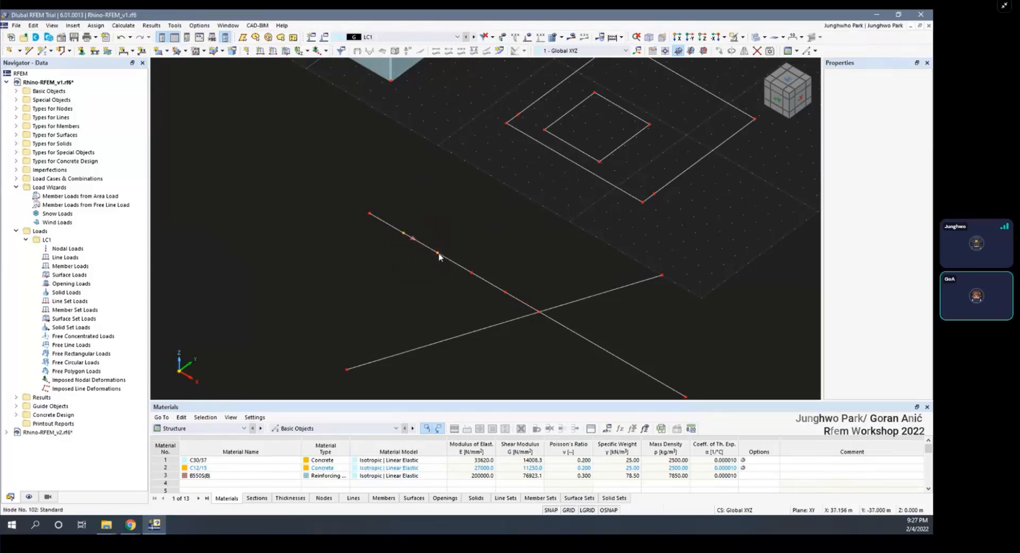
right_click(438, 254)
mouse_move(483, 301)
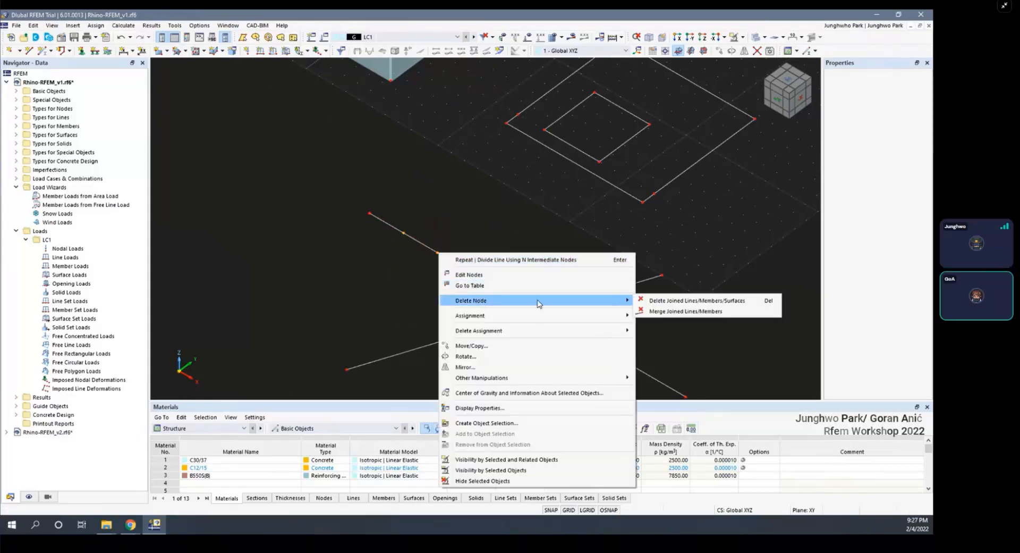
Delete the two selected intermediate nodes on the long diagonal line and merge the lines joined to them
click(681, 312)
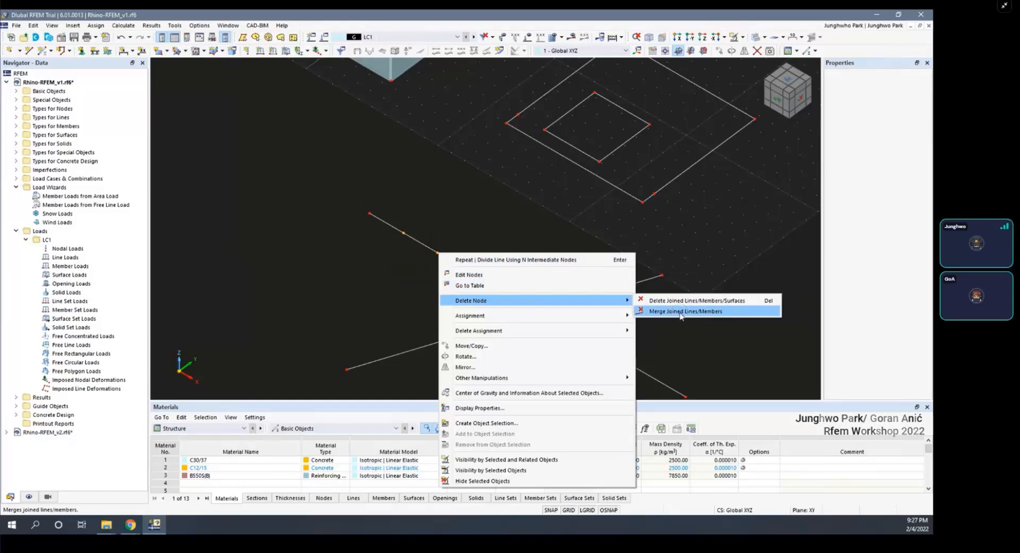
click(429, 246)
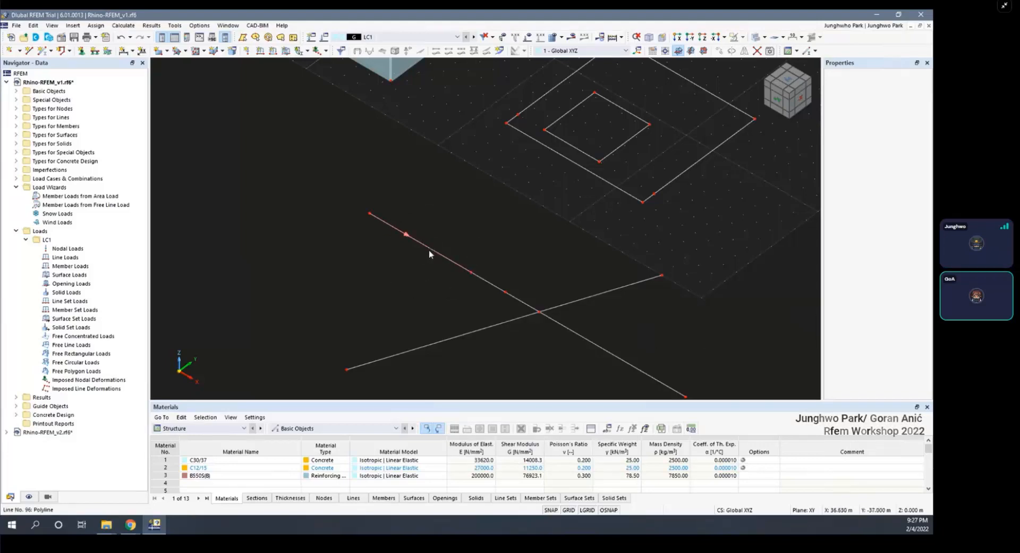
scroll(437, 194, down, 3)
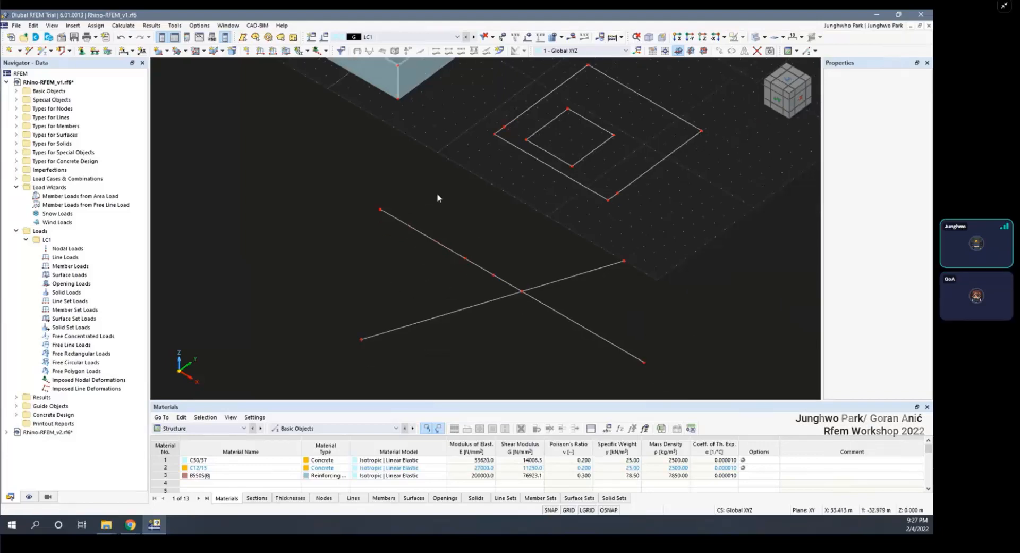
scroll(439, 243, up, 1)
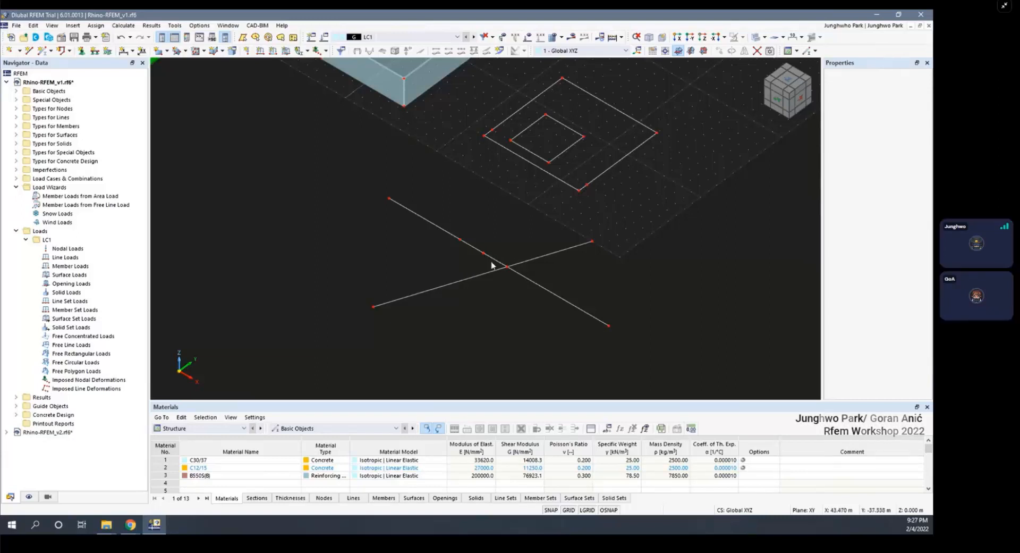
scroll(519, 264, down, 2)
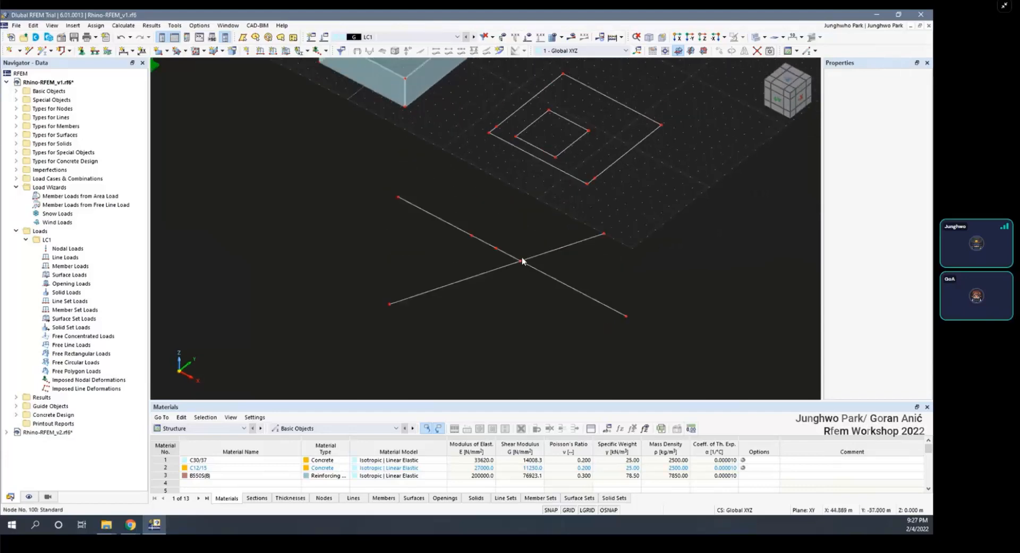
Create a plane surface from the boundary lines of the outer rectangle beside the open box
scroll(524, 253, down, 1)
scroll(516, 267, down, 1)
middle_drag(501, 237, 509, 267)
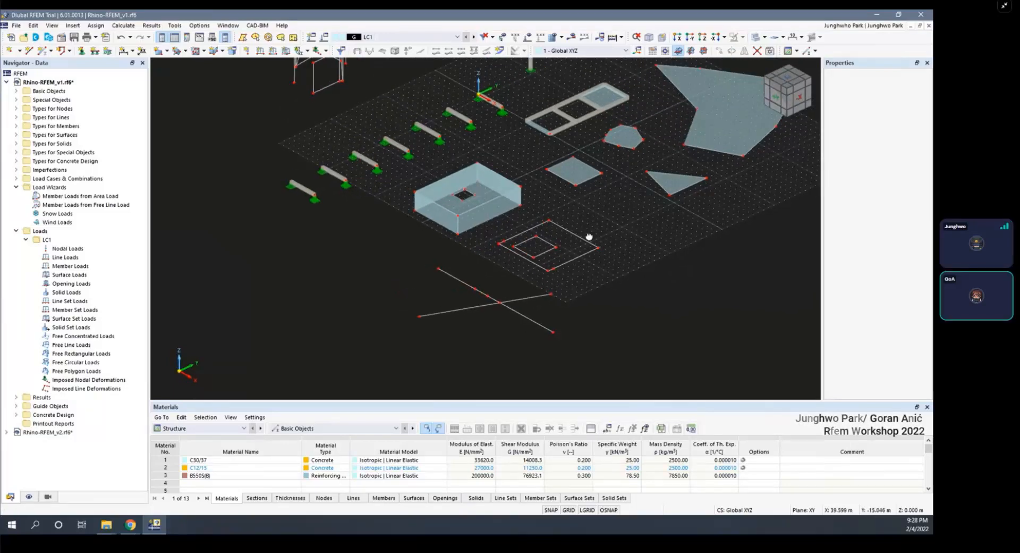
middle_drag(580, 250, 562, 296)
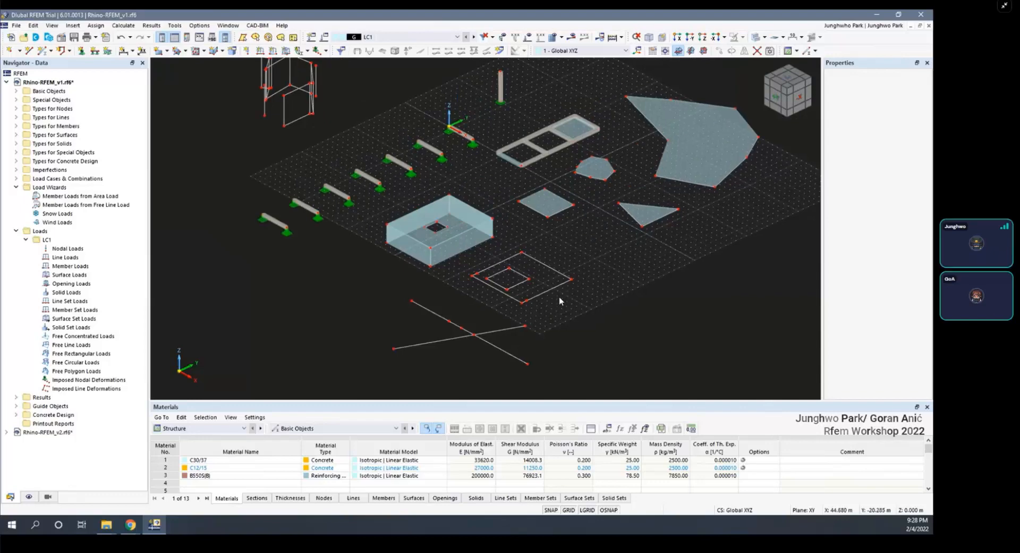
scroll(490, 358, up, 2)
scroll(531, 289, up, 2)
scroll(526, 291, up, 2)
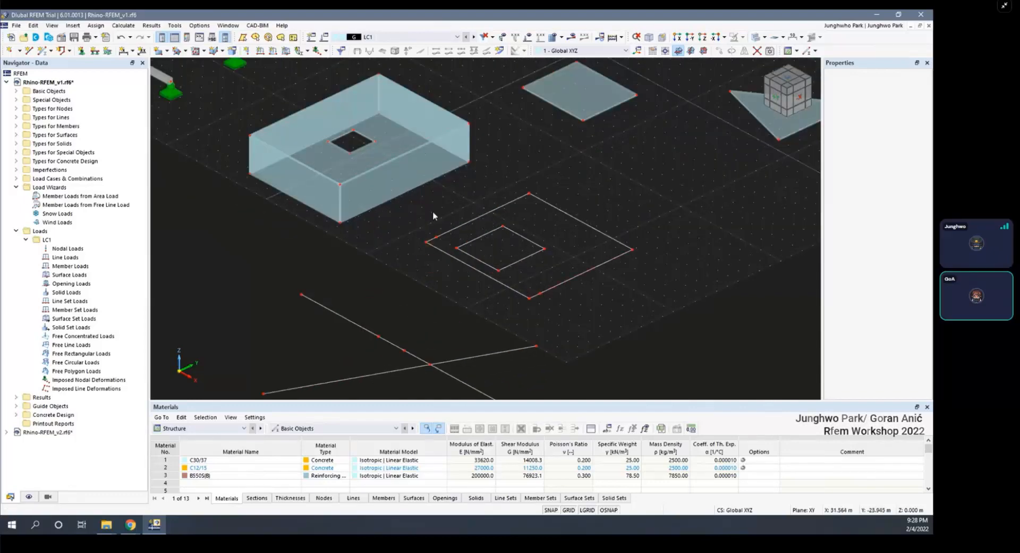
scroll(434, 236, up, 2)
scroll(436, 232, down, 1)
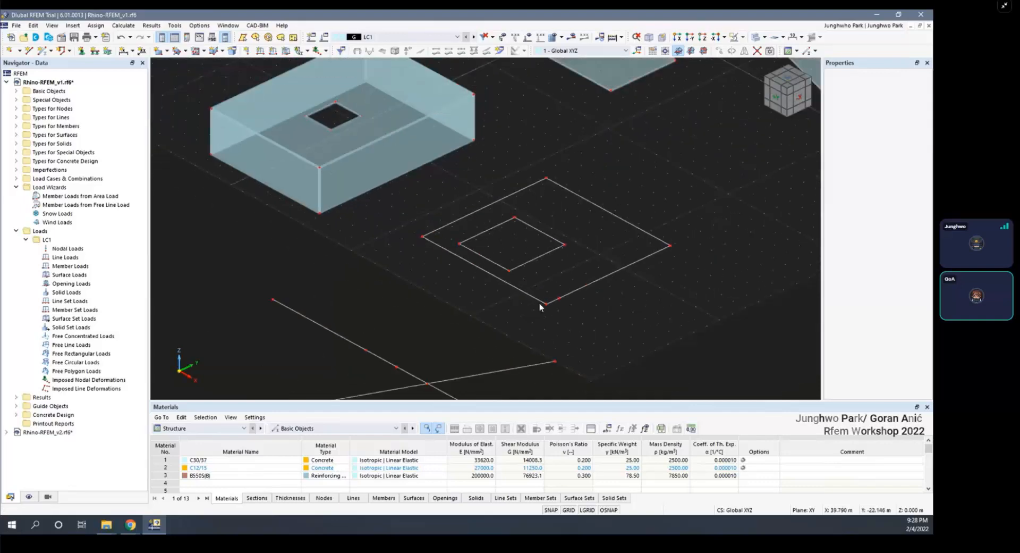
scroll(477, 268, down, 1)
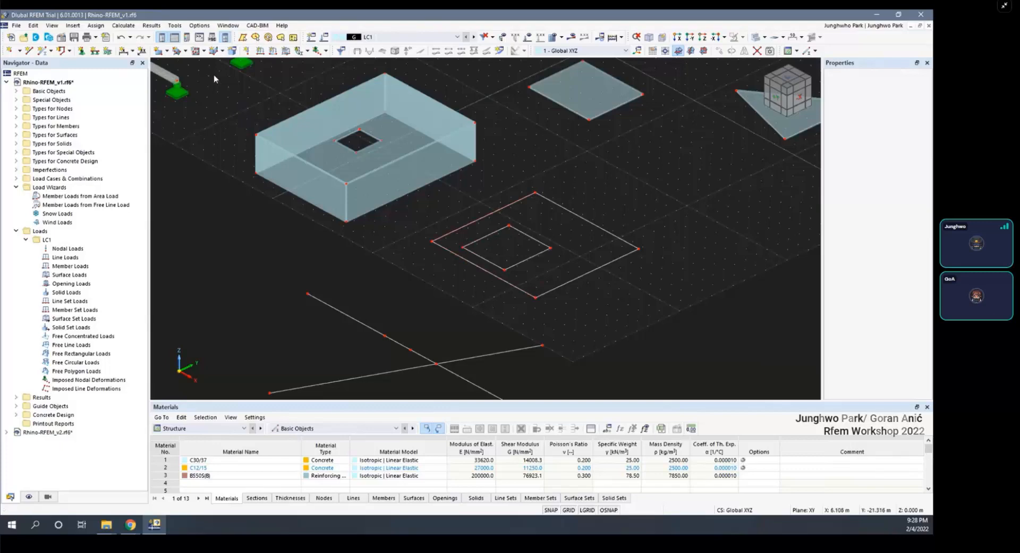
click(158, 51)
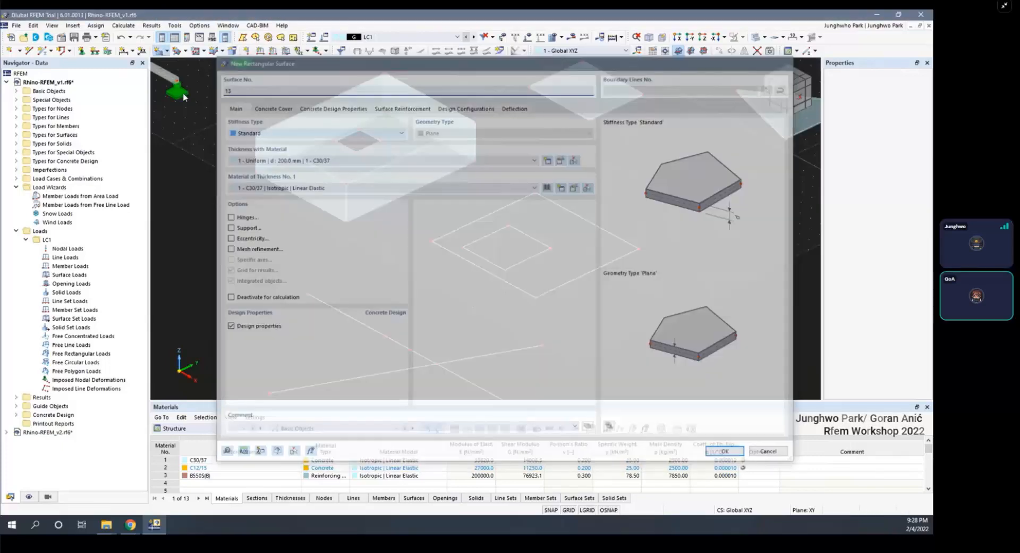
click(166, 50)
click(194, 125)
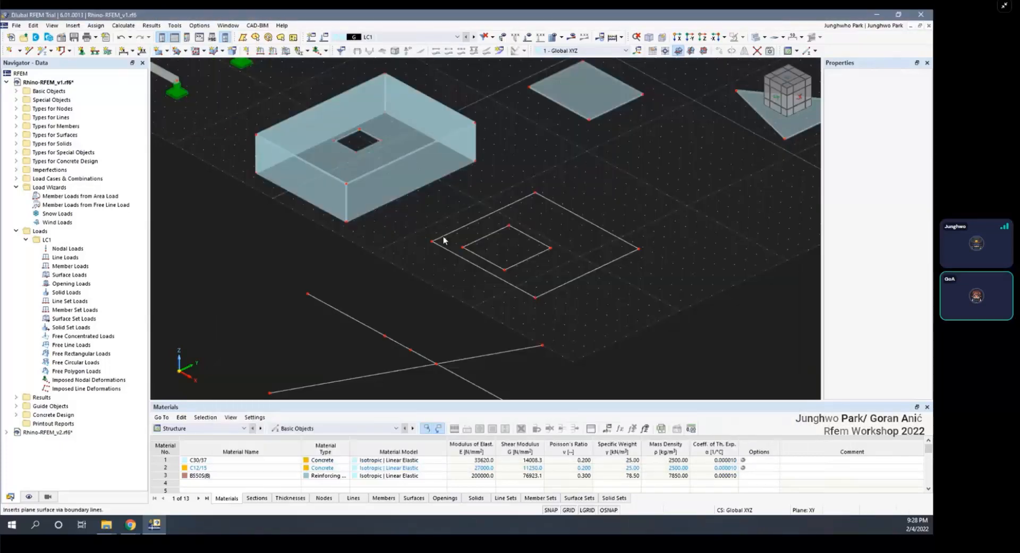
click(723, 456)
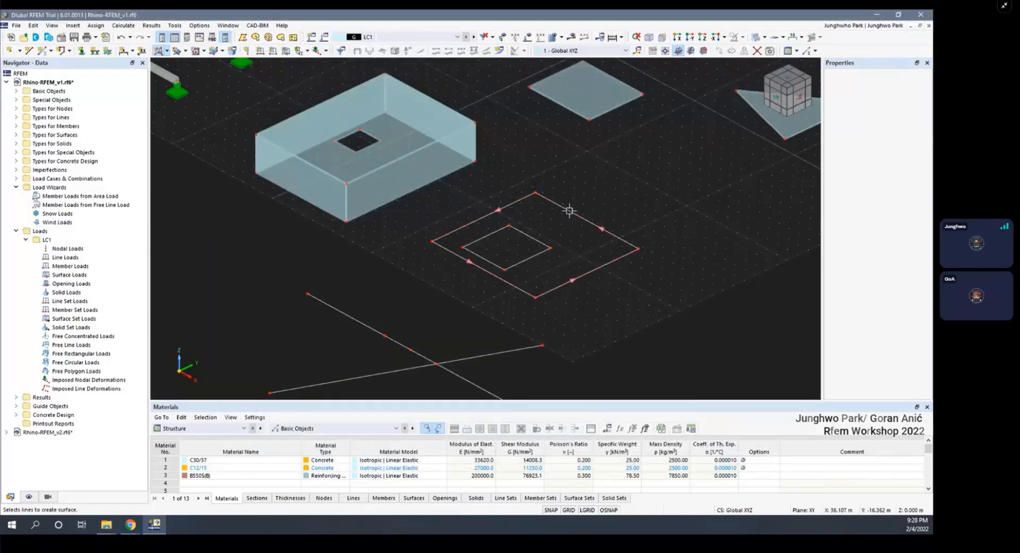
click(569, 211)
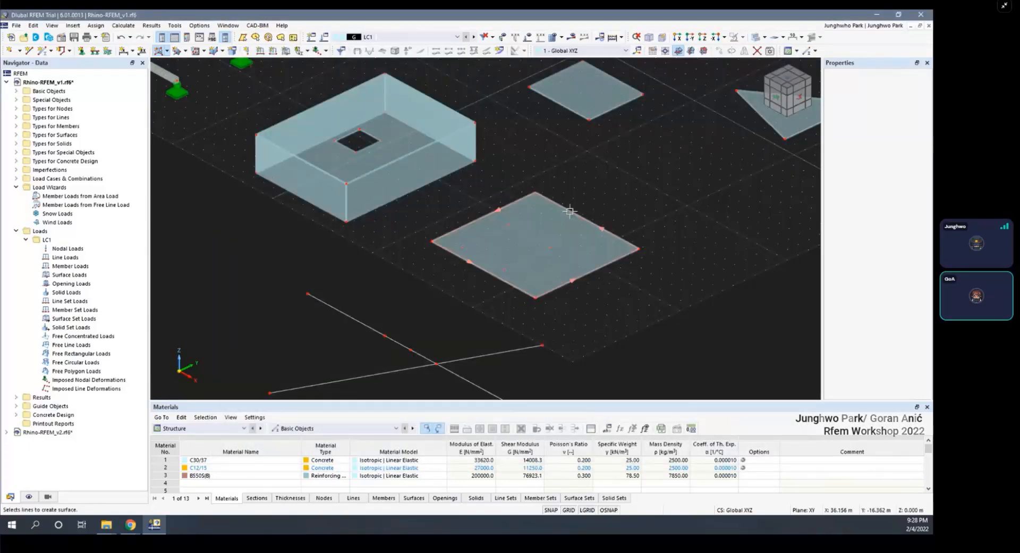
Create an opening in the new surface by graphically selecting the inner rectangle's lines
click(204, 51)
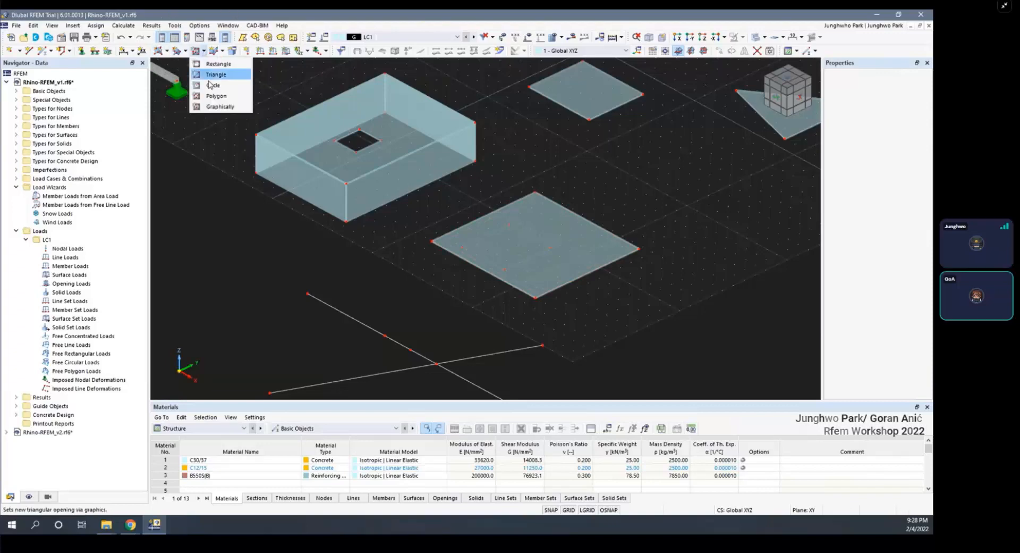
click(217, 106)
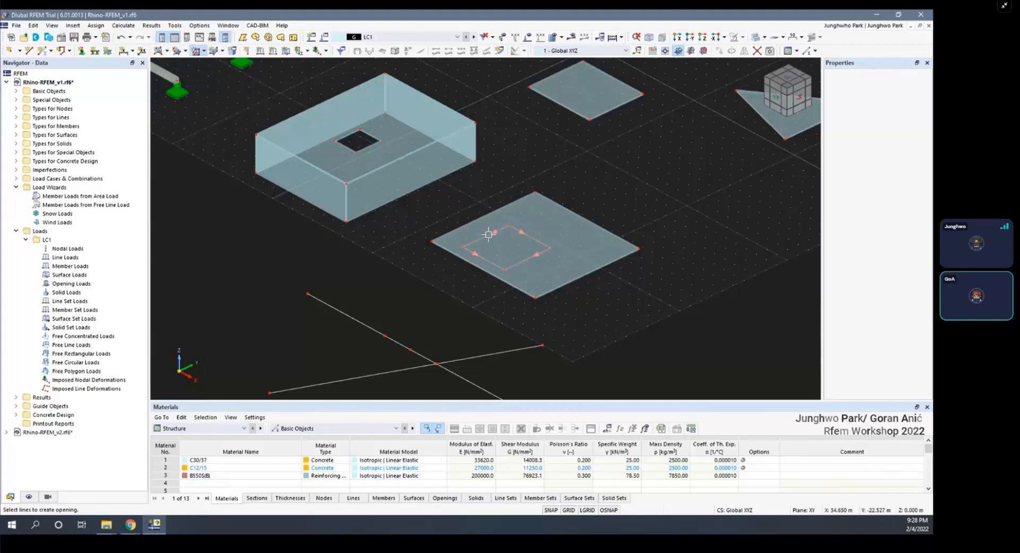
click(488, 234)
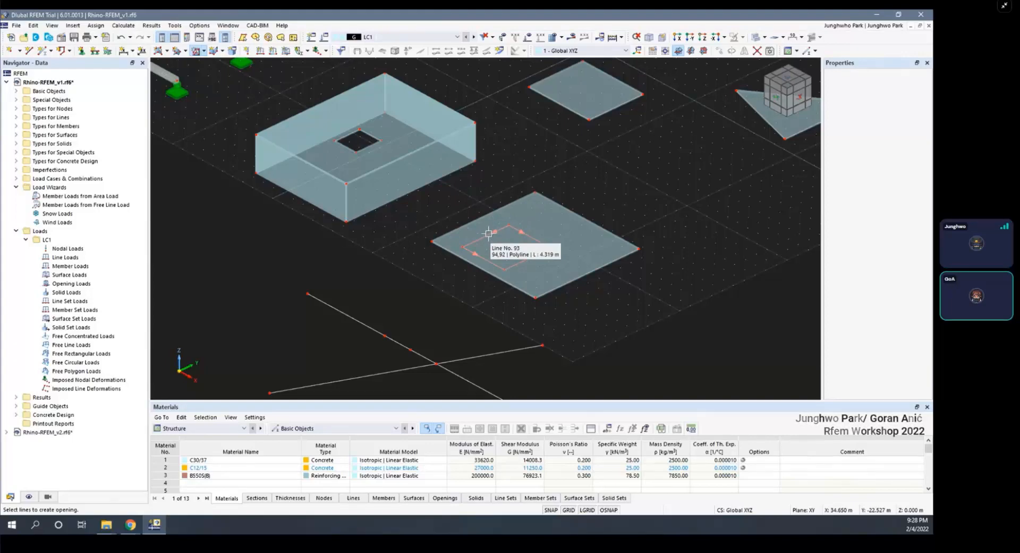
click(487, 233)
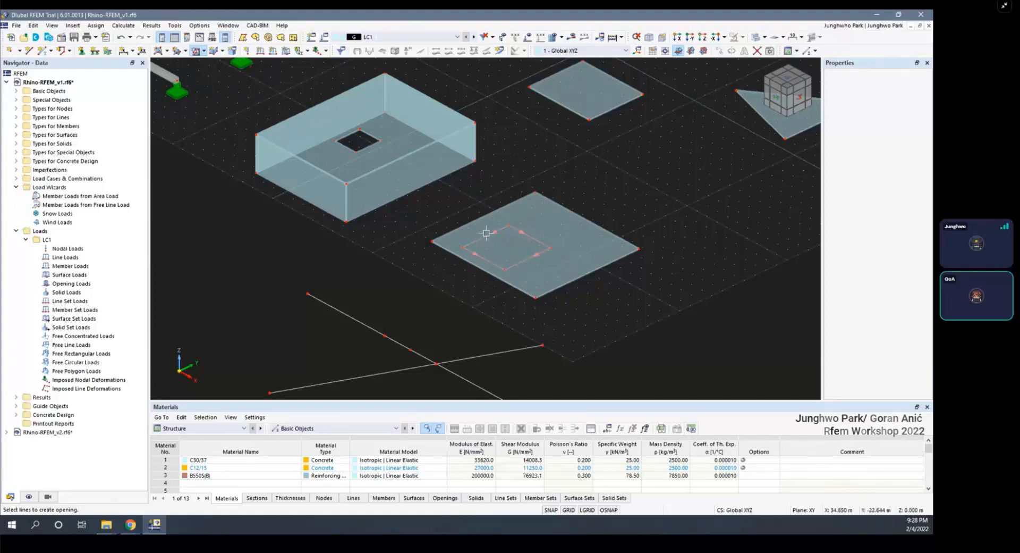
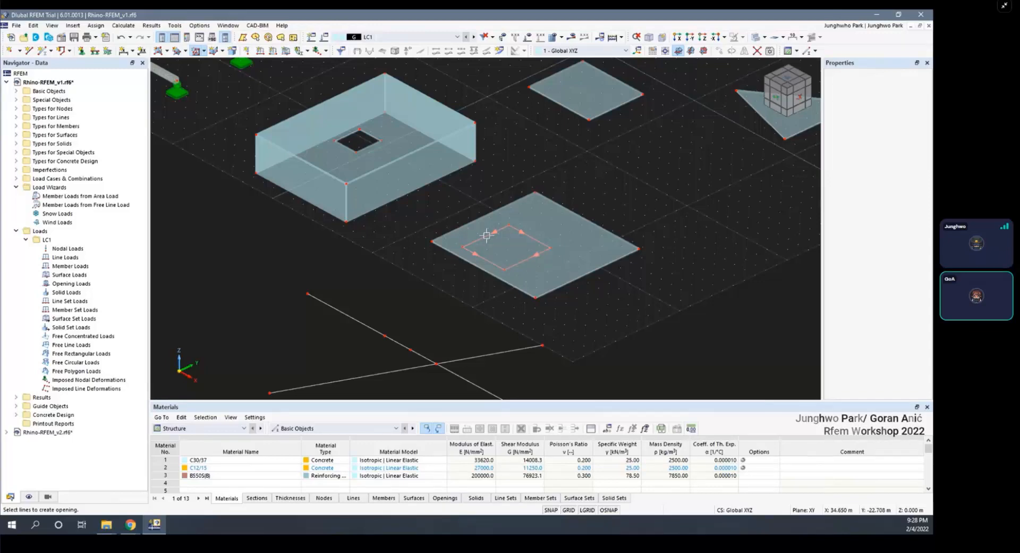
click(487, 236)
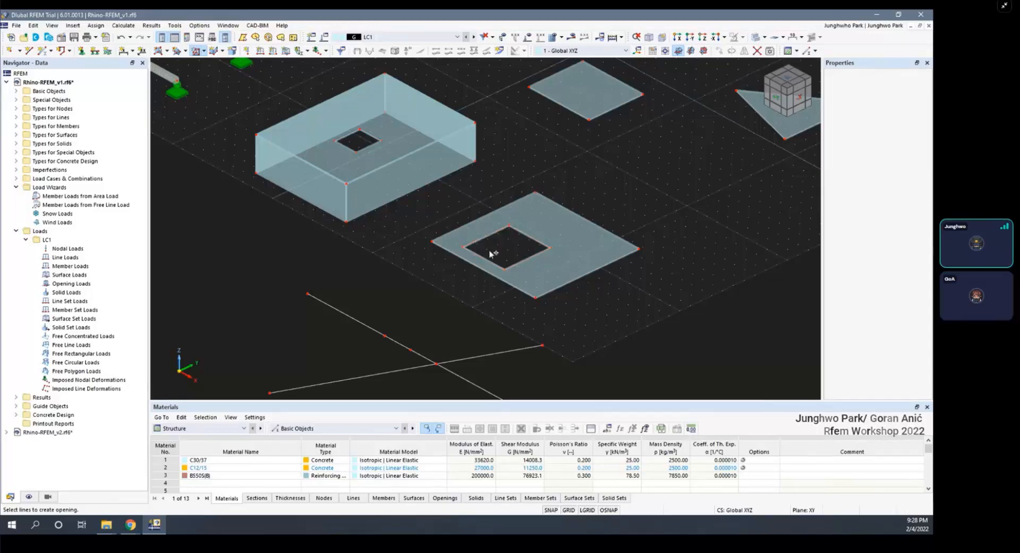
Examine the materials defined among the model's basic objects
scroll(505, 268, down, 4)
scroll(558, 306, down, 5)
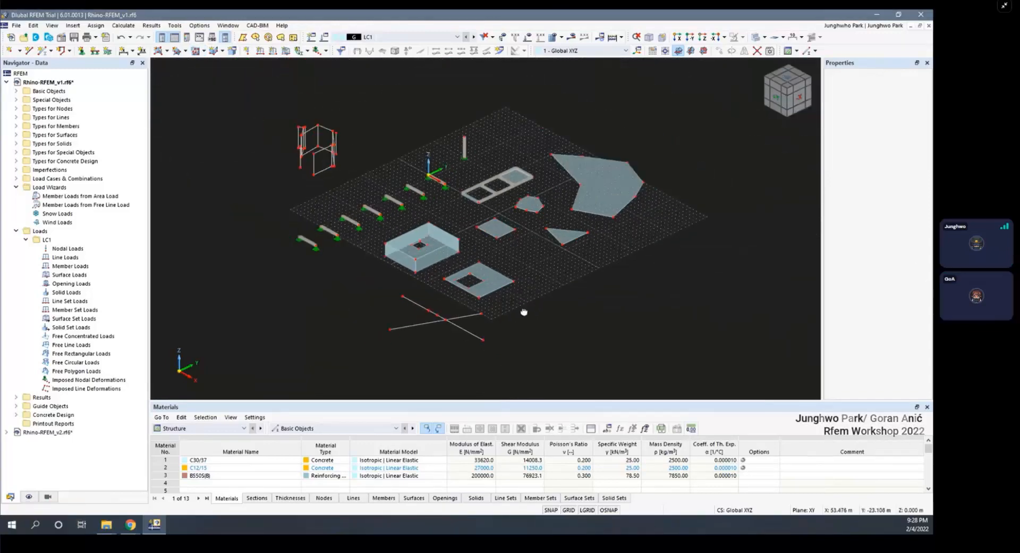
scroll(508, 325, up, 2)
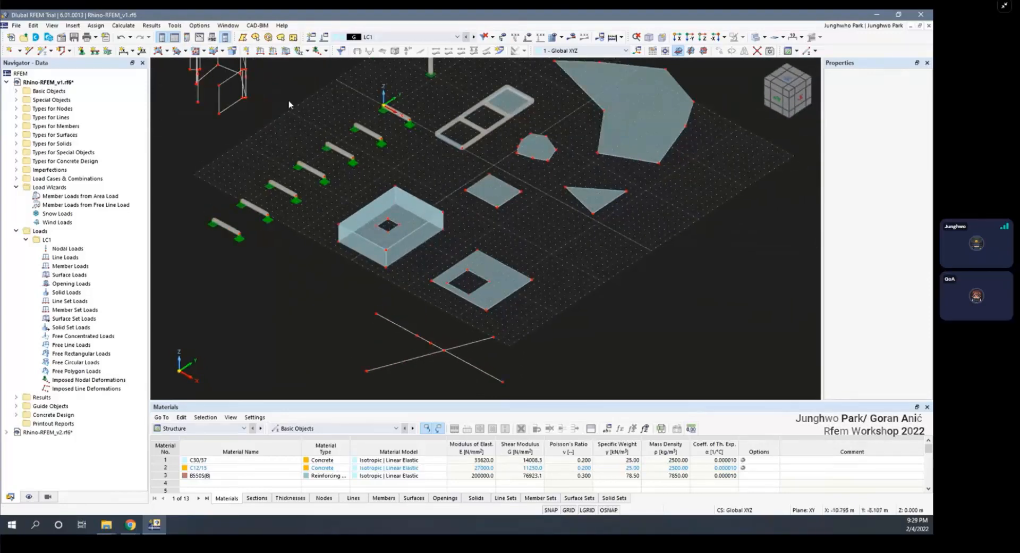
scroll(335, 122, down, 2)
mouse_move(418, 192)
ctrl+middle_down()
mouse_move(393, 189)
mouse_move(431, 227)
mouse_move(431, 256)
mouse_move(408, 204)
ctrl+middle_up()
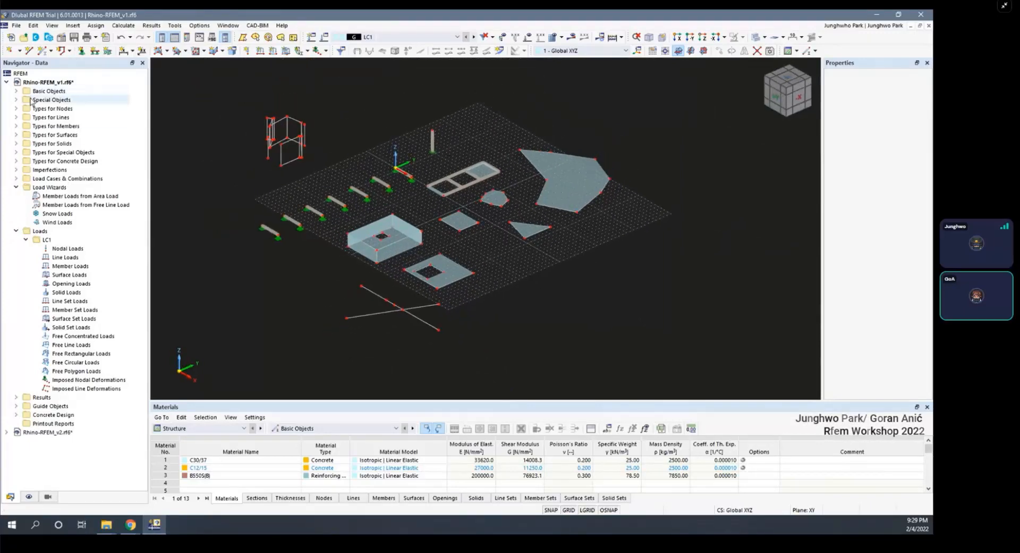
click(17, 91)
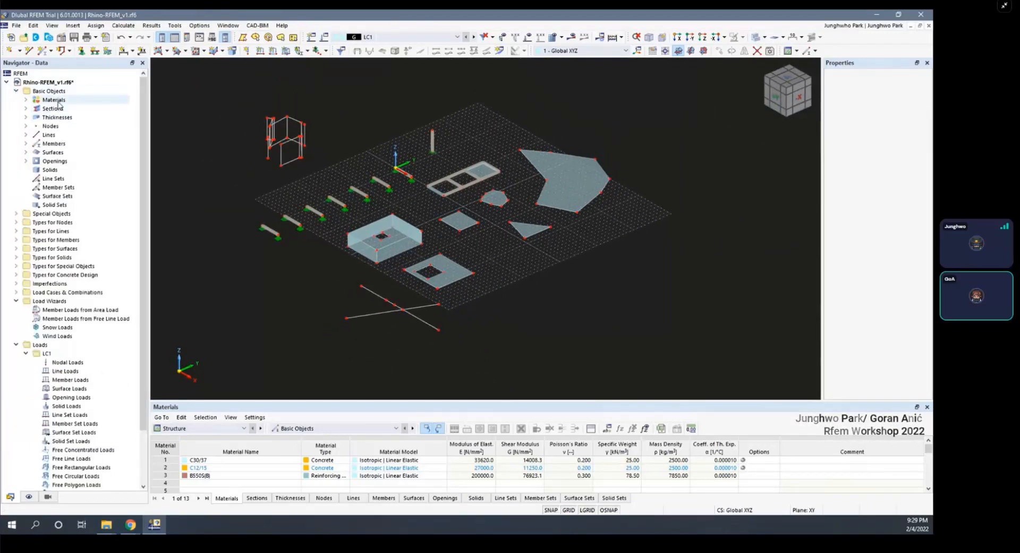
click(26, 100)
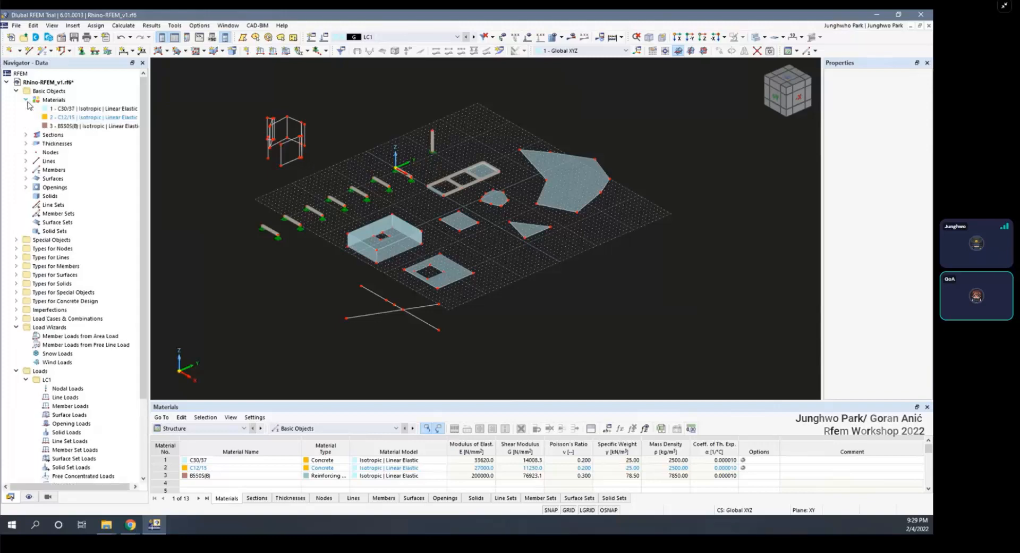
click(26, 99)
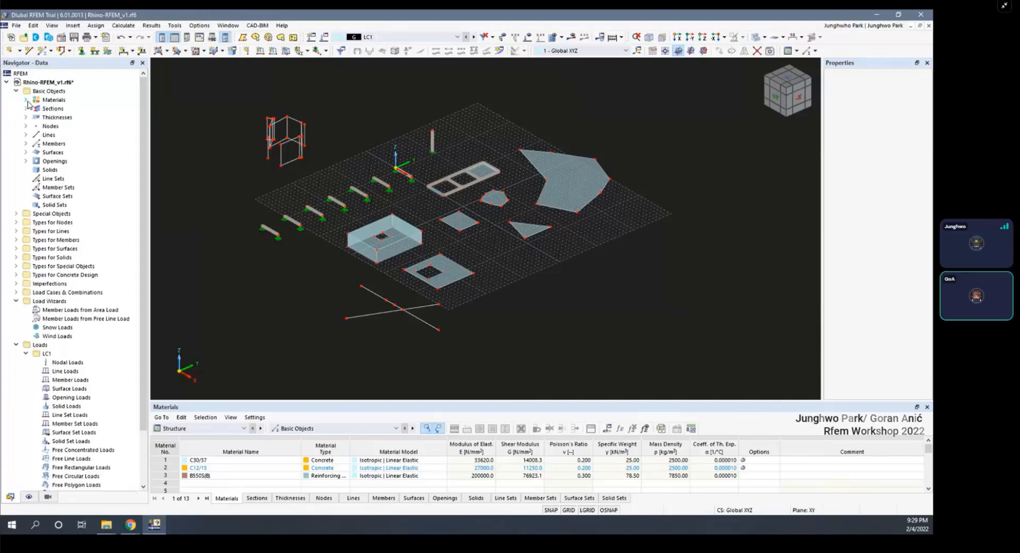
click(26, 100)
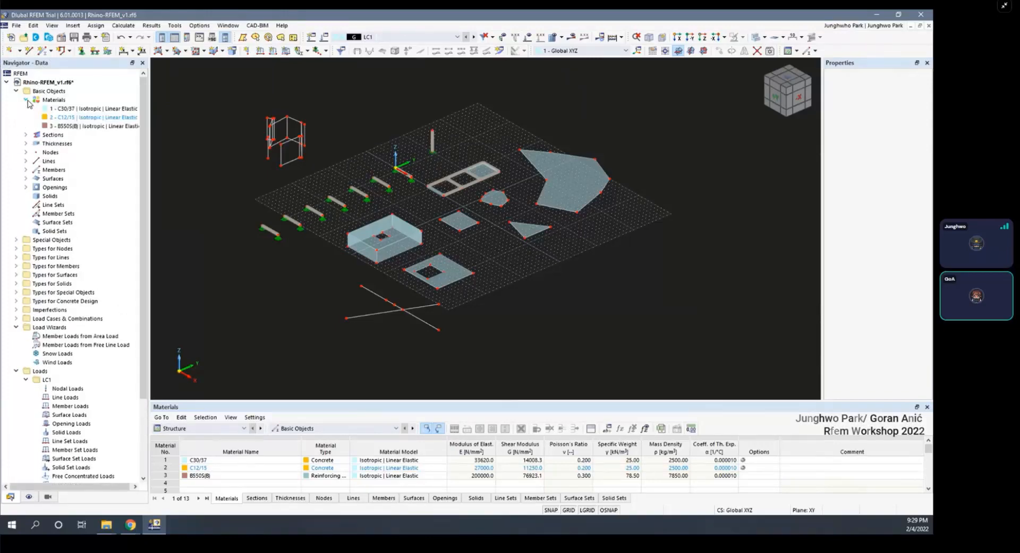
click(26, 100)
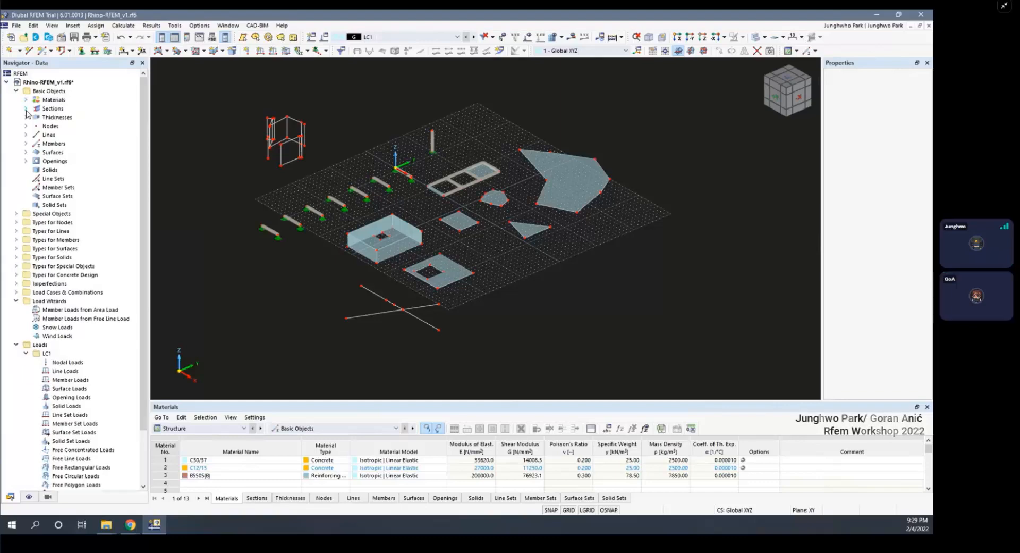
Examine the sections and surface thicknesses defined among the basic objects
click(25, 109)
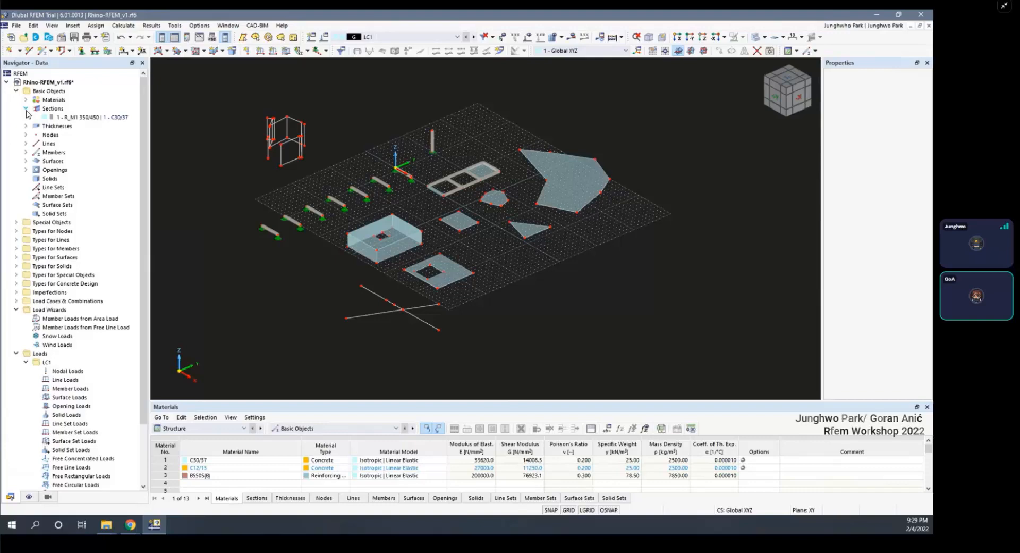
click(25, 109)
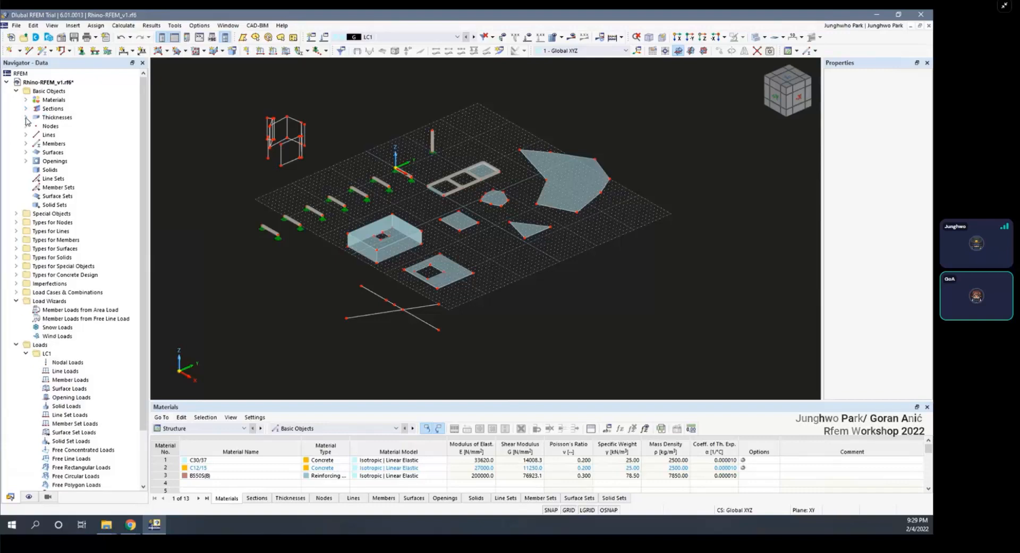
click(26, 118)
key(ctrl)
key(ctrl)
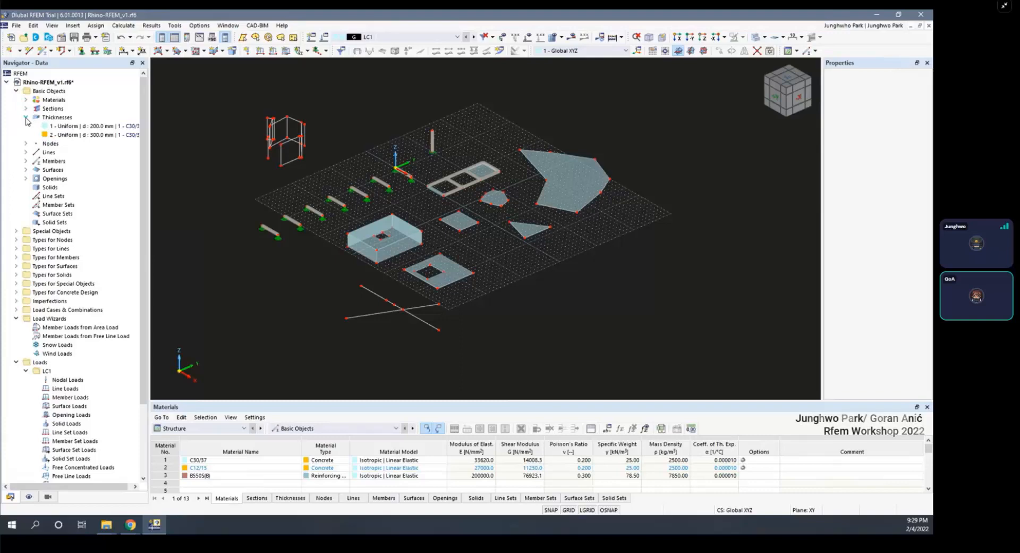
click(26, 118)
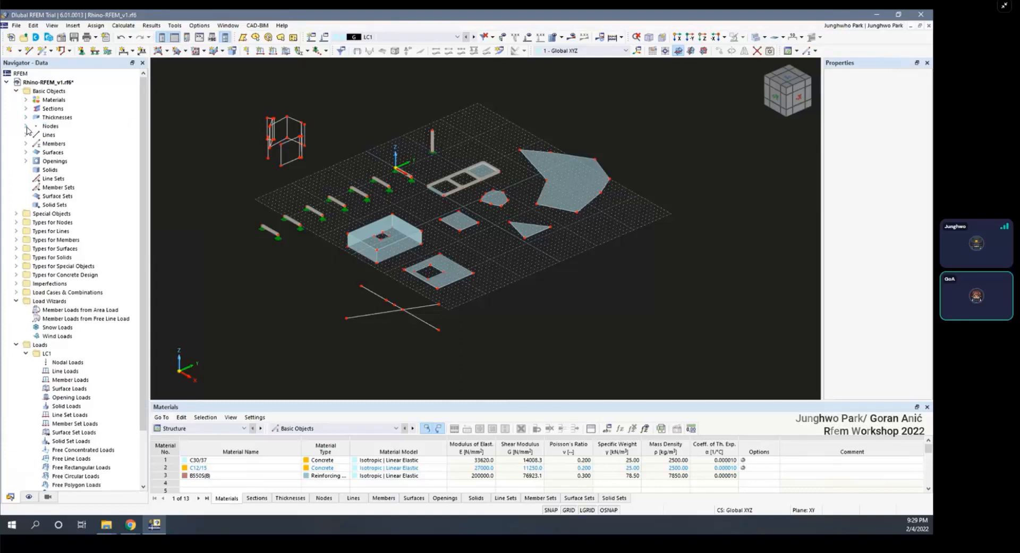
Look through the model's node list and open node 3, then collapse the list
click(26, 126)
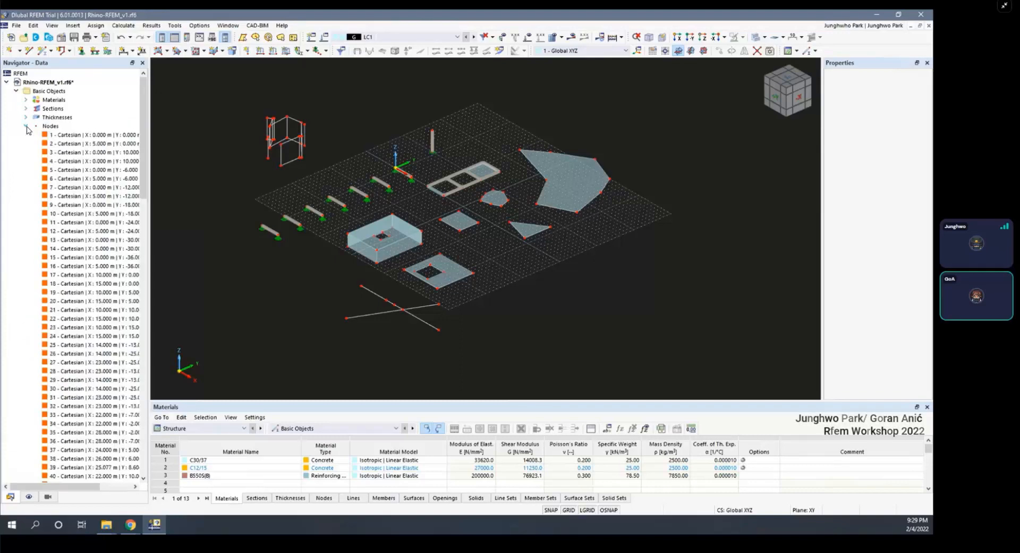
scroll(88, 208, down, 12)
scroll(86, 202, up, 12)
double_click(84, 153)
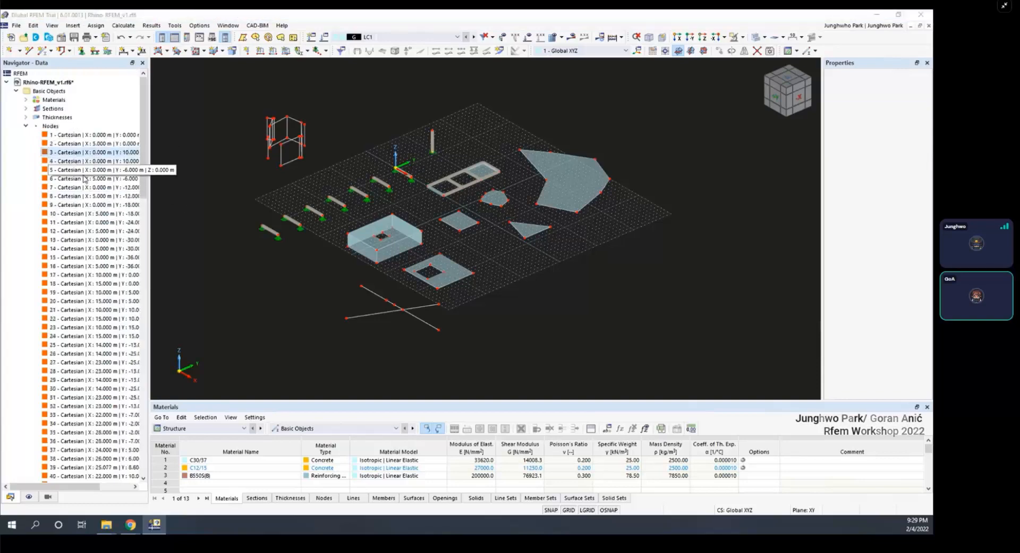
click(26, 126)
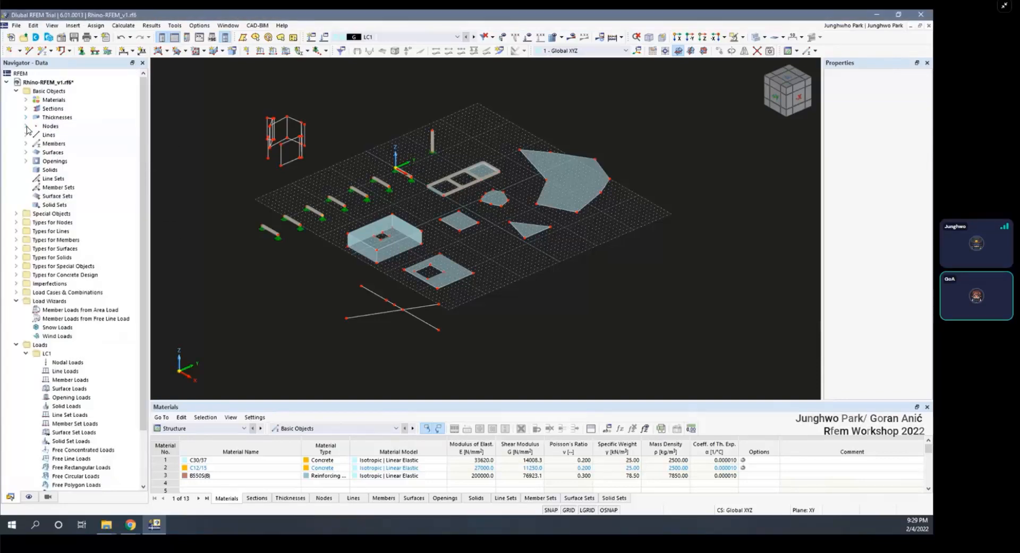
Locate node 3 in the model view from the node list and examine it, collapsing the list to finish
click(26, 126)
right_click(70, 152)
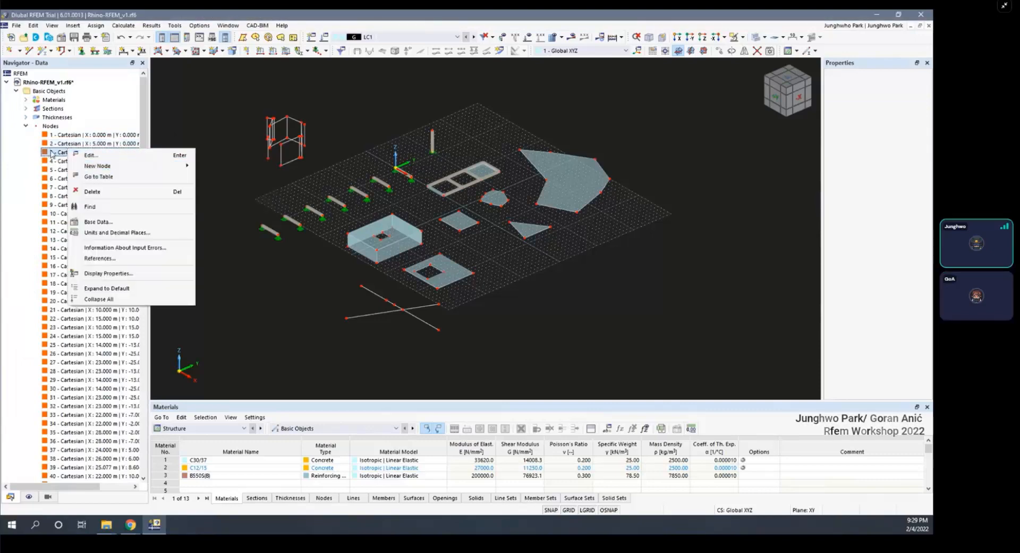
click(90, 206)
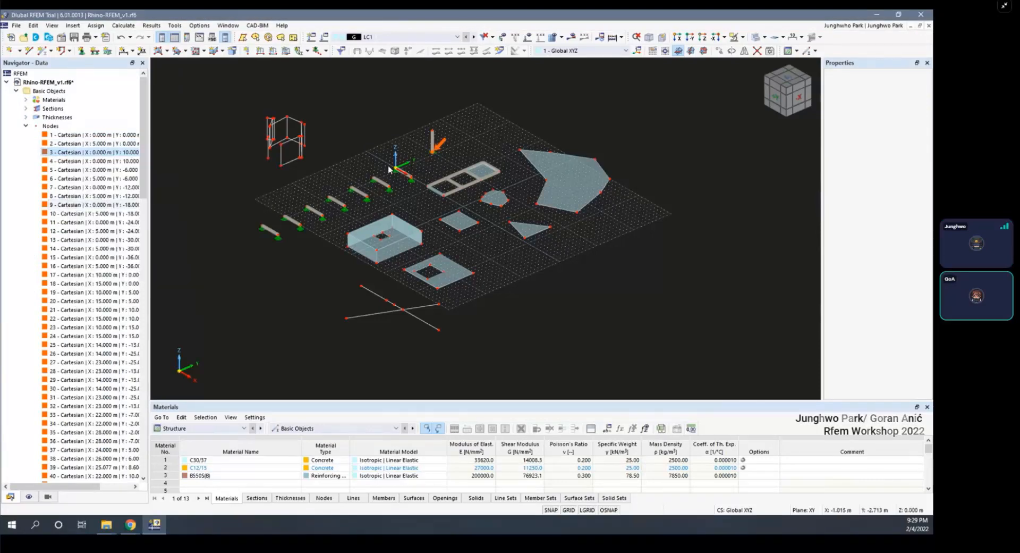
scroll(425, 168, up, 3)
scroll(430, 170, down, 3)
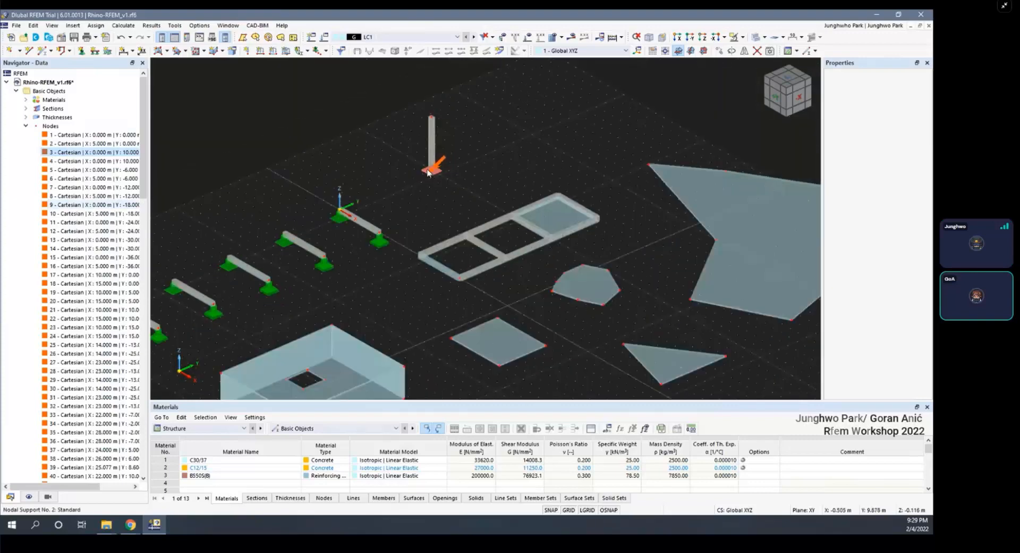
click(25, 126)
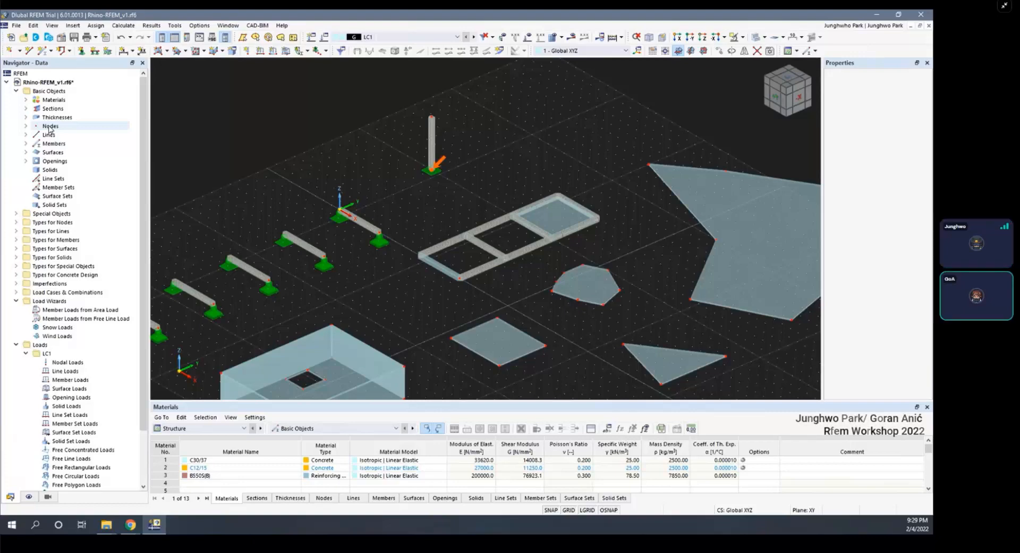
Examine the defined surfaces by selecting surfaces 1 and 4 from the list, collapsing the list to finish
scroll(53, 138, down, 1)
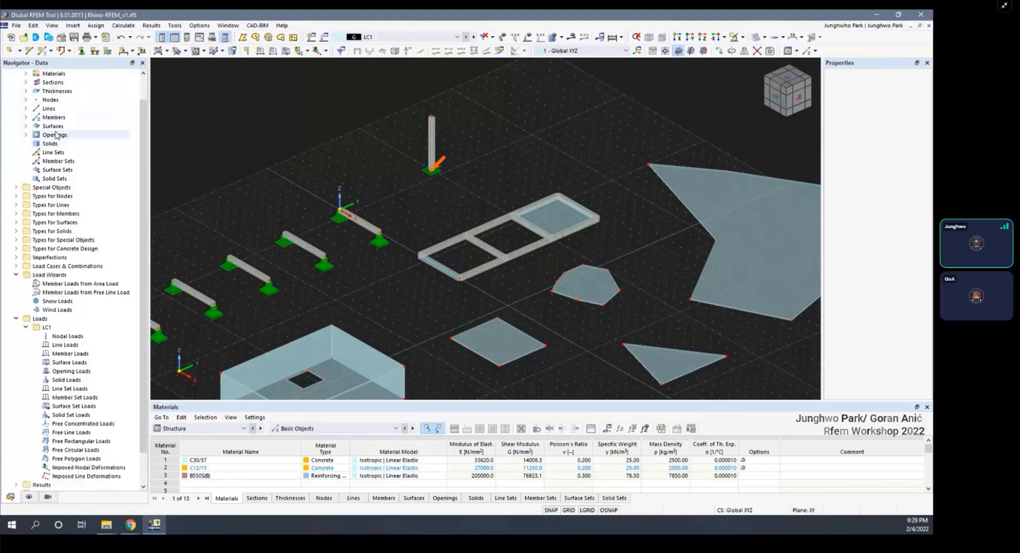
scroll(29, 154, up, 1)
click(25, 152)
click(64, 161)
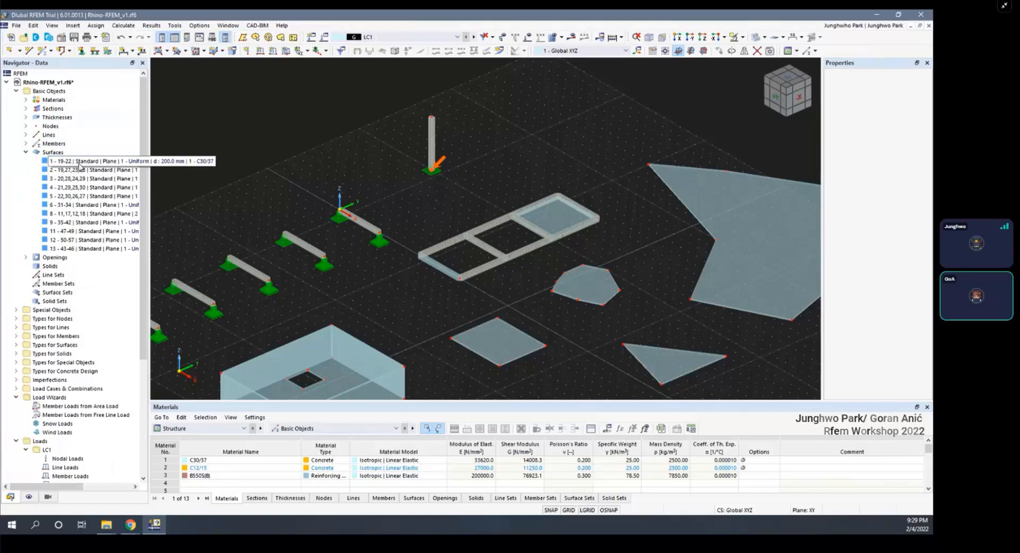
scroll(285, 195, down, 4)
scroll(267, 300, up, 4)
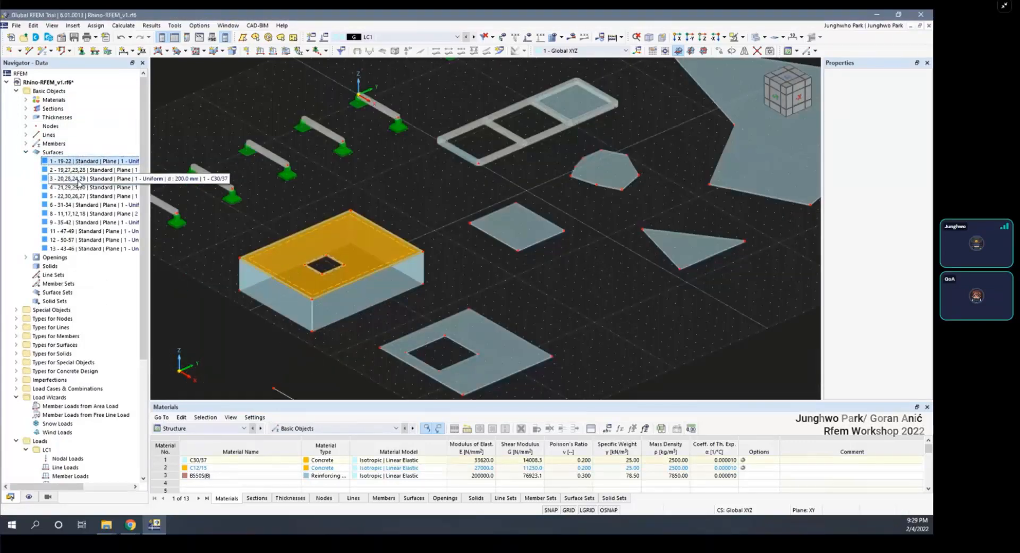
click(80, 187)
scroll(80, 187, down, 2)
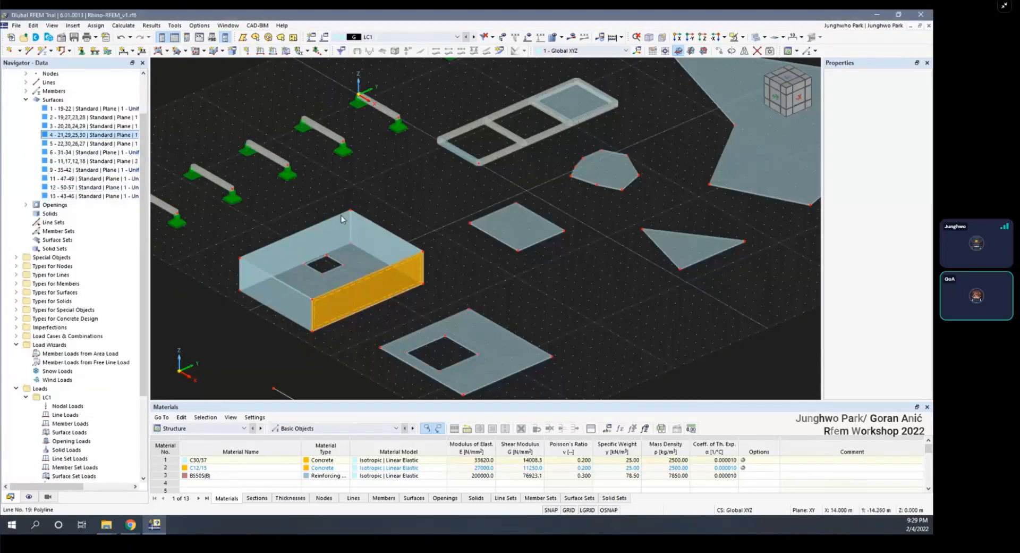
scroll(343, 218, down, 2)
click(26, 100)
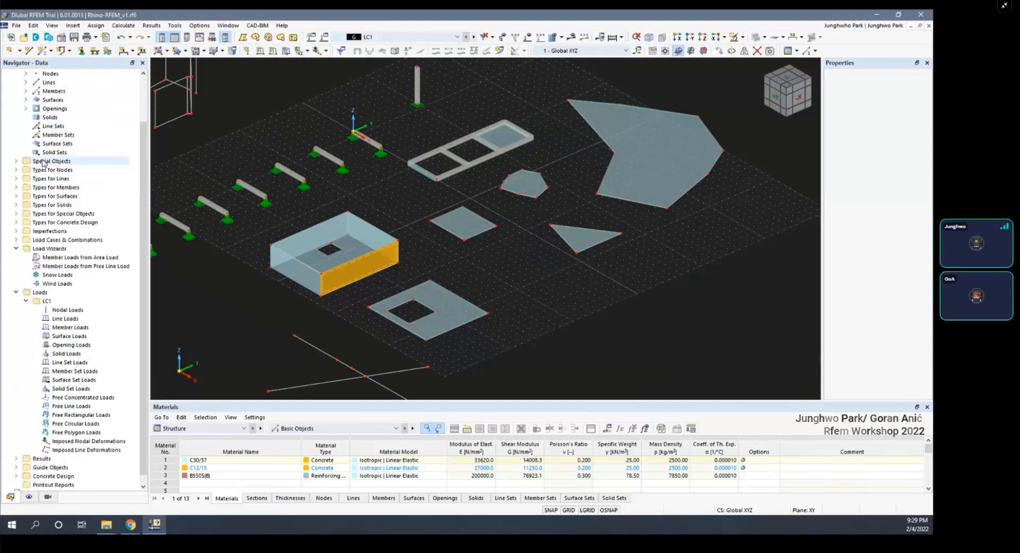
Collapse the Basic Objects, Load Wizards and Loads groups of the Rhino-RFEM_v1 model tree
scroll(3, 110, up, 2)
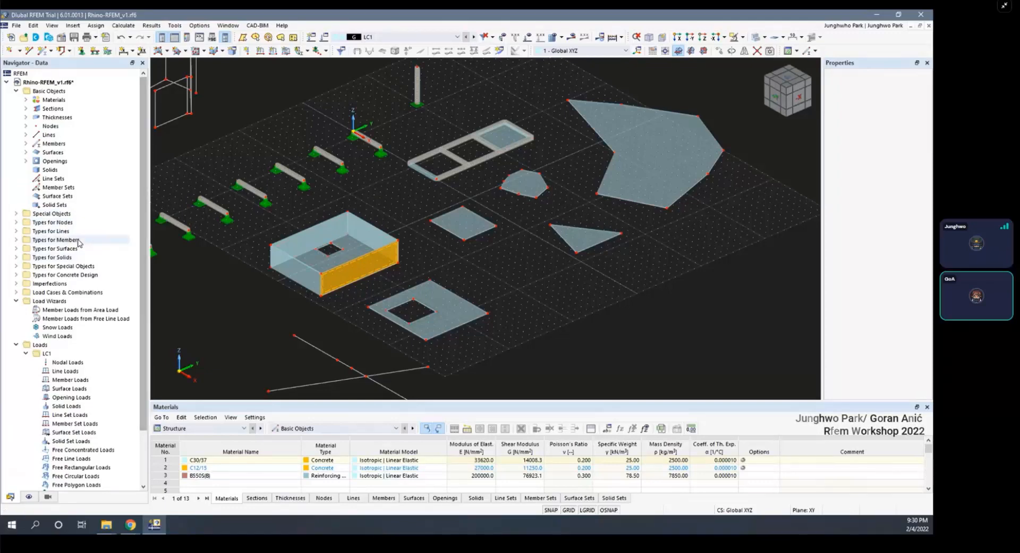
click(17, 91)
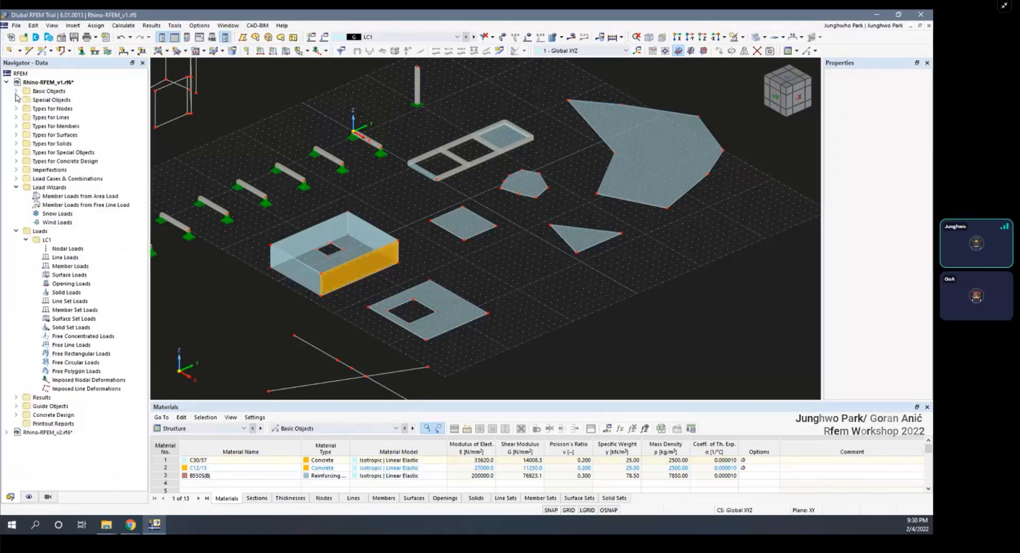
click(16, 187)
click(17, 196)
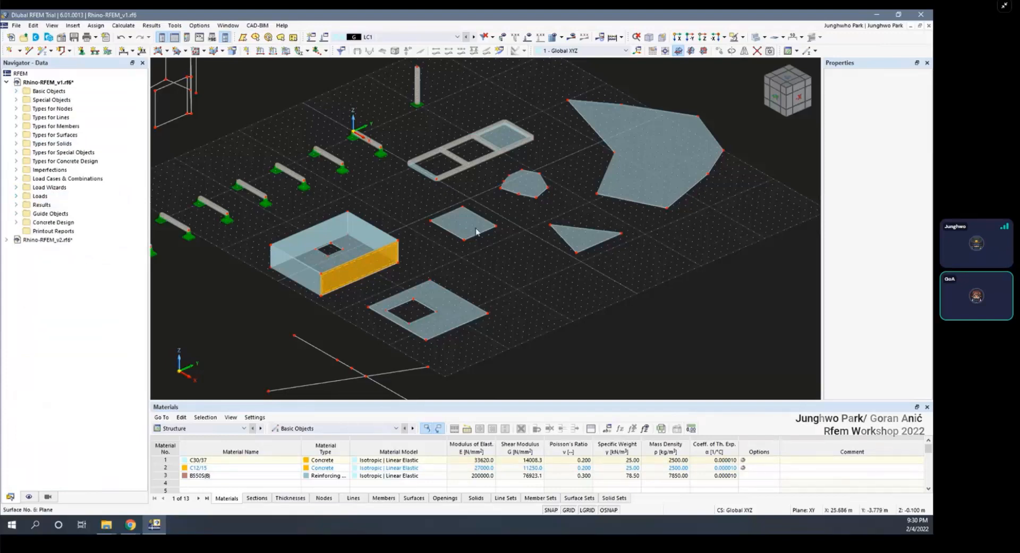
scroll(501, 261, down, 5)
scroll(530, 289, up, 5)
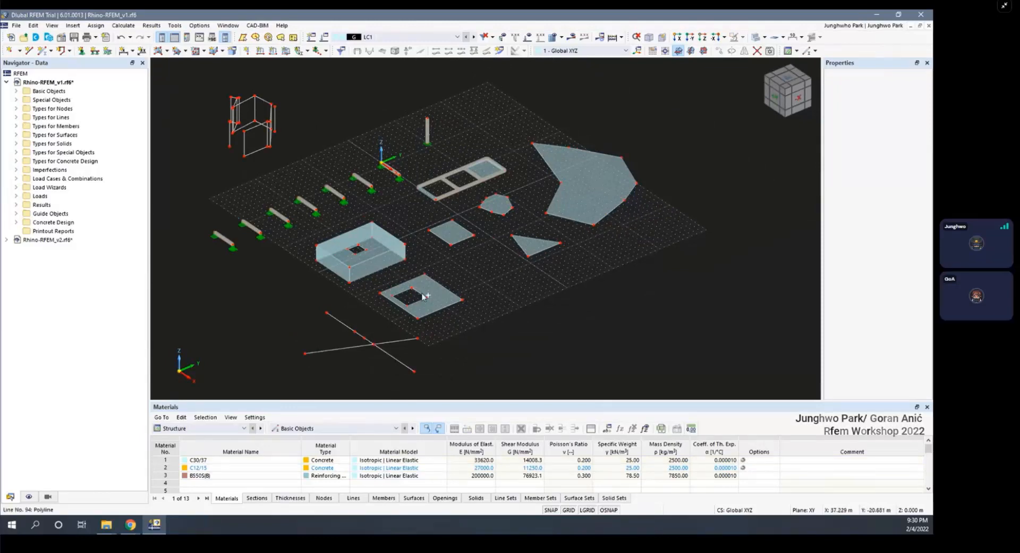
ctrl+middle_drag(424, 296, 295, 148)
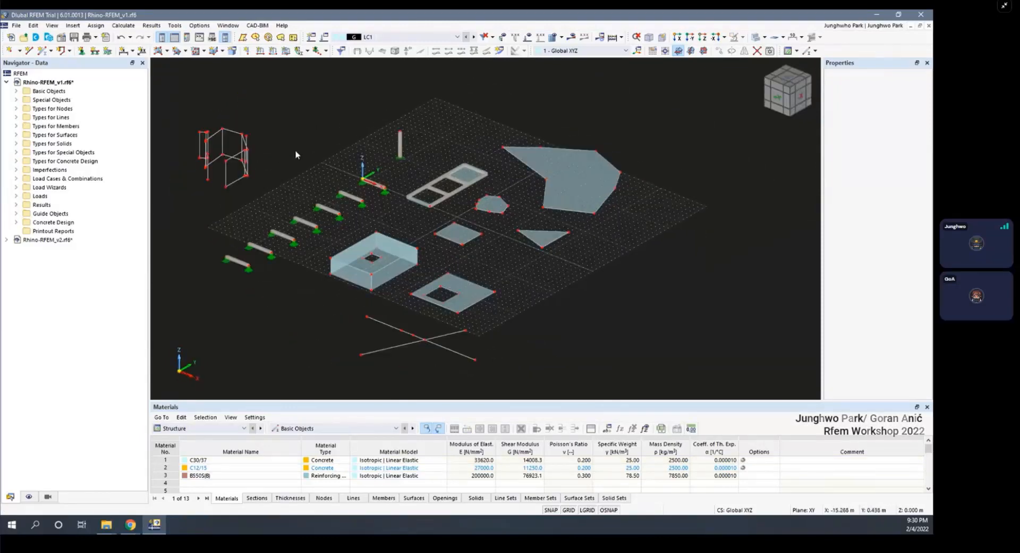
ctrl+middle_drag(434, 166, 400, 152)
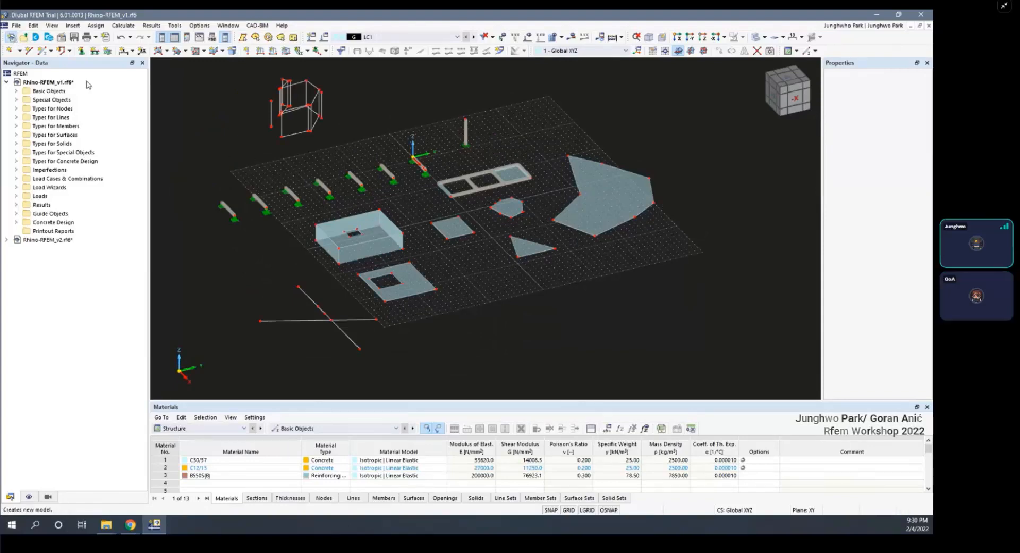
click(12, 37)
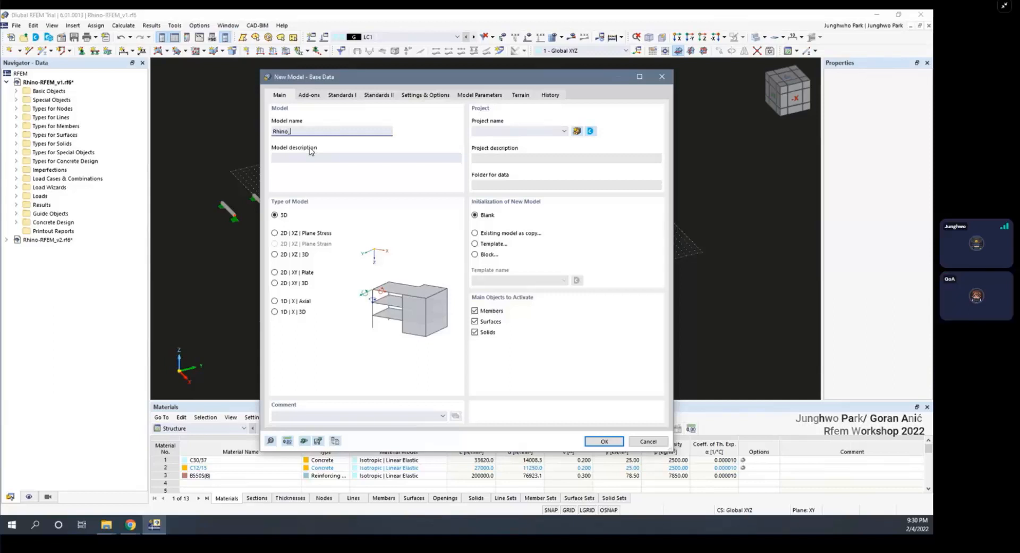
text(Rhino_Test_v3)
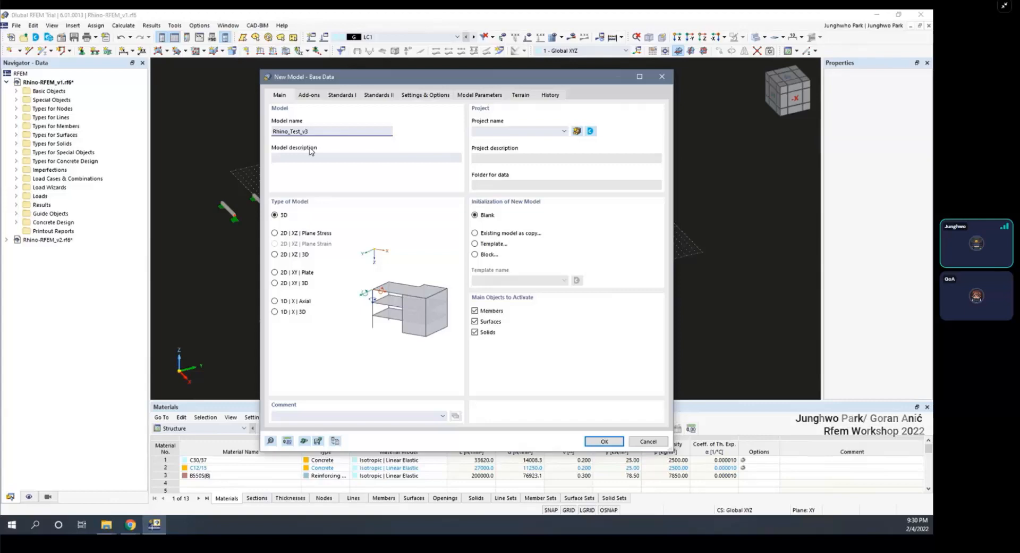
click(661, 76)
Start importing the DXF file Rhino_RFEM_Test_DXF.dxf from the RHINO_DXF folder
click(16, 25)
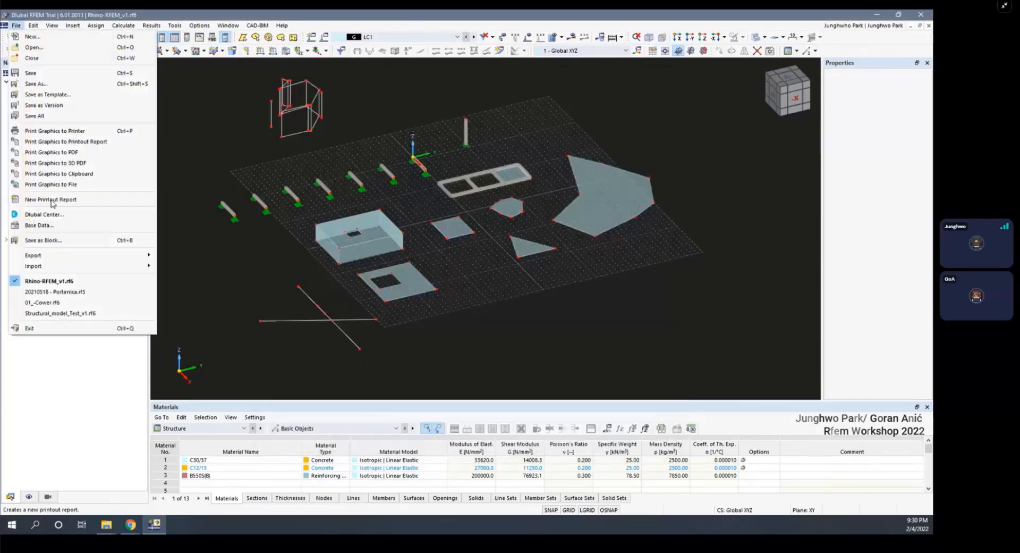
mouse_move(95, 266)
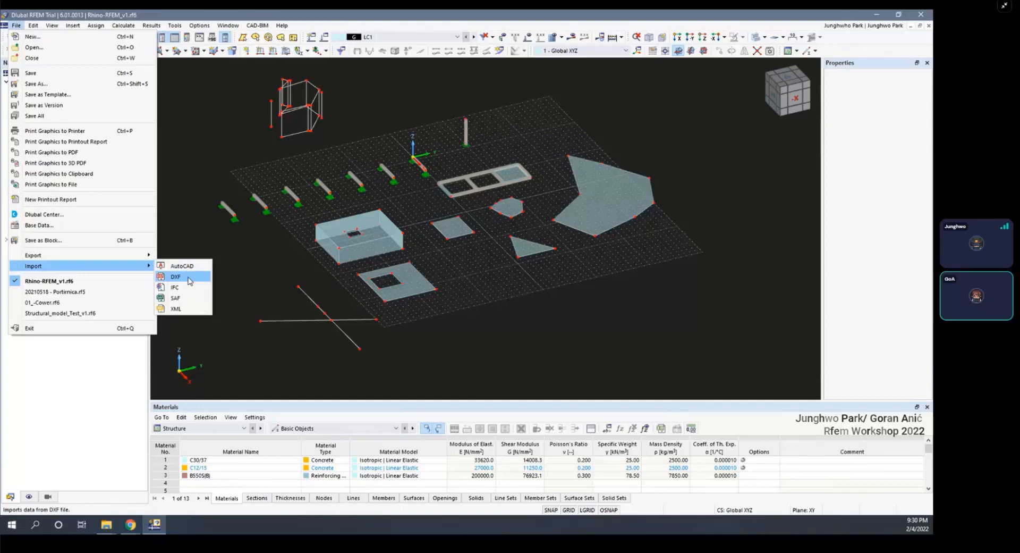
click(188, 278)
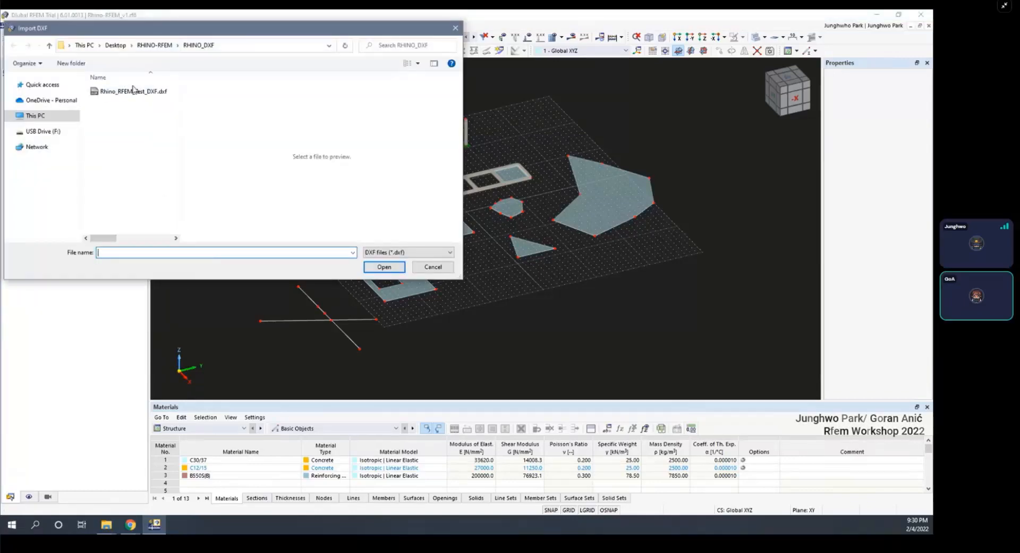
click(130, 97)
click(368, 266)
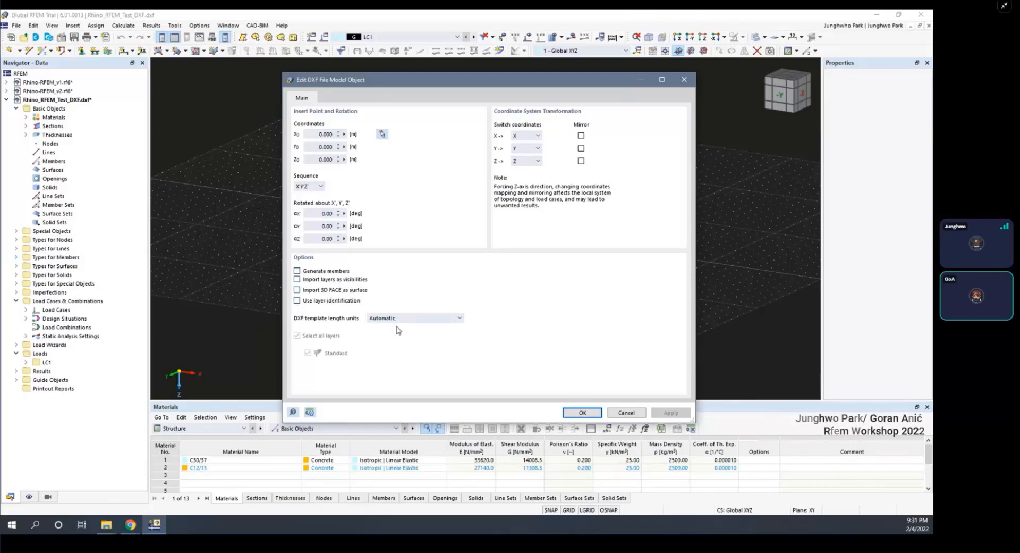
Look through the DXF template length units and try mirroring the Z coordinate
click(382, 320)
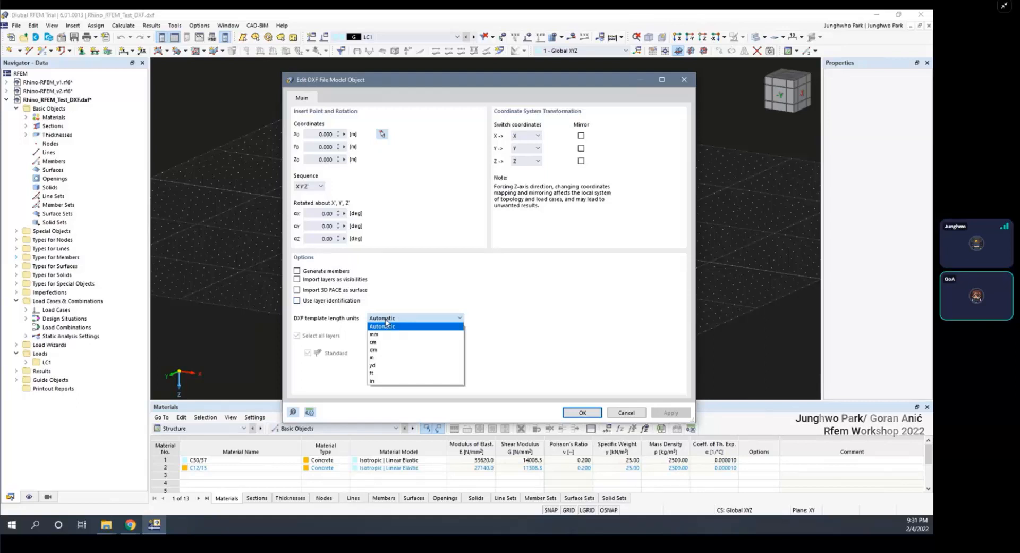
click(391, 318)
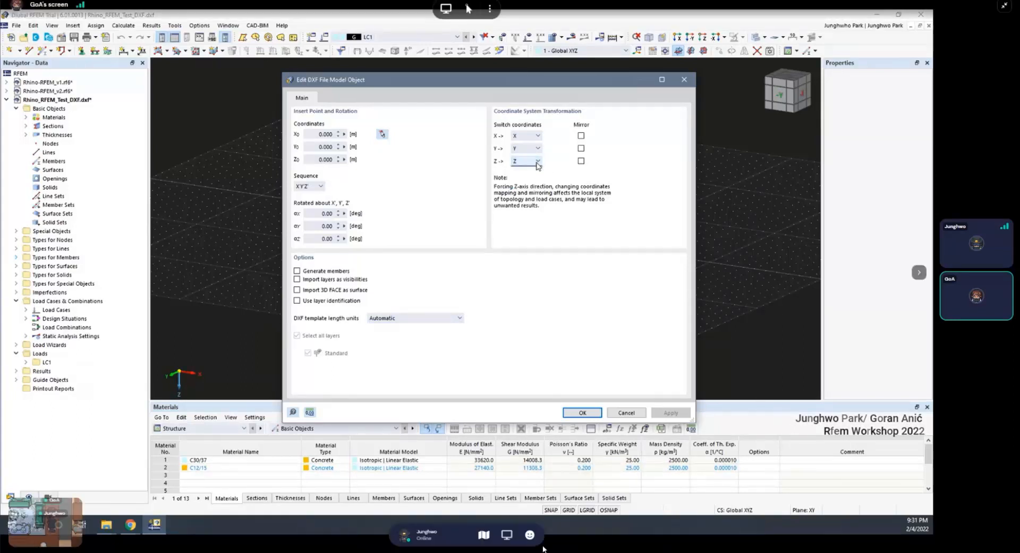
click(580, 163)
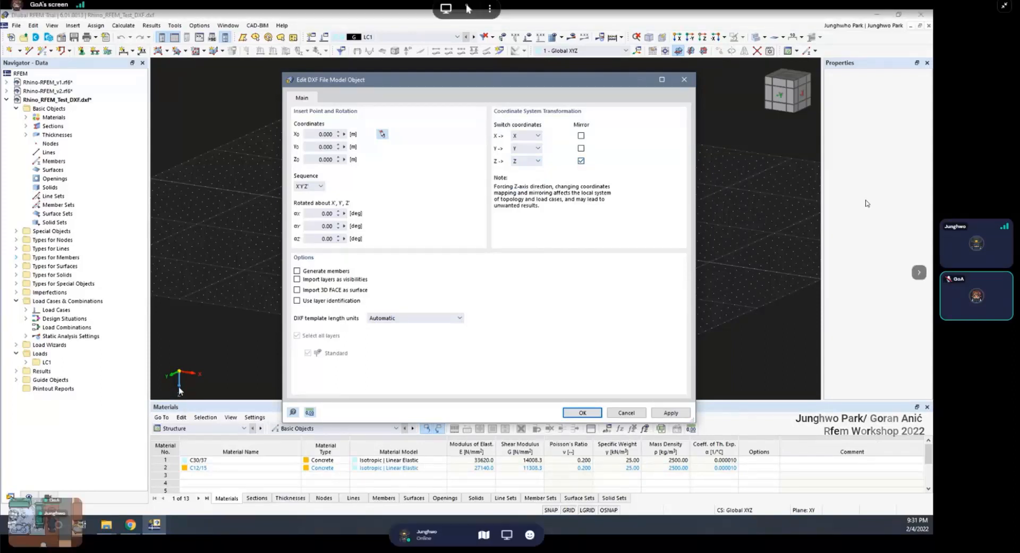
click(581, 160)
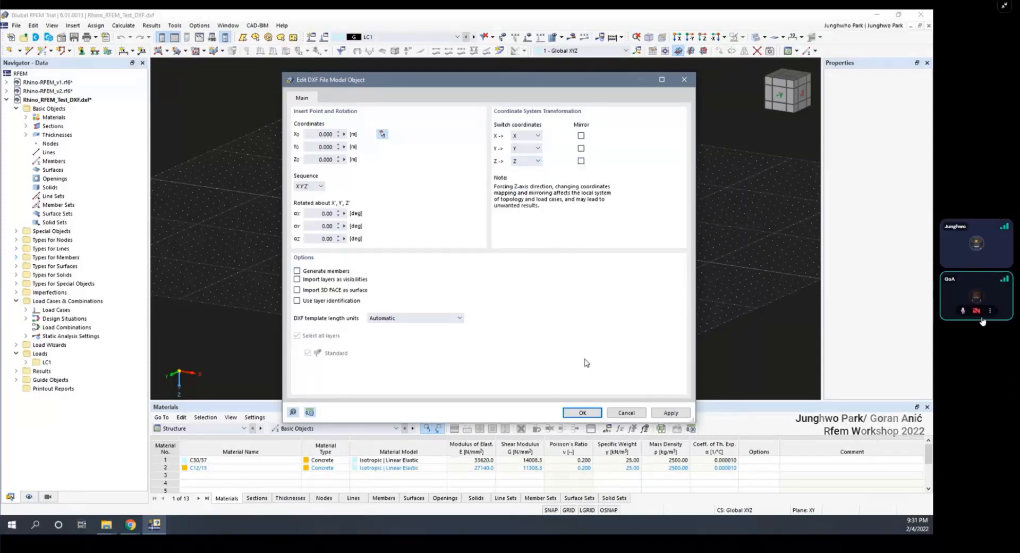
Apply the DXF import settings and accept the default conversion tables after checking the external sections
click(672, 413)
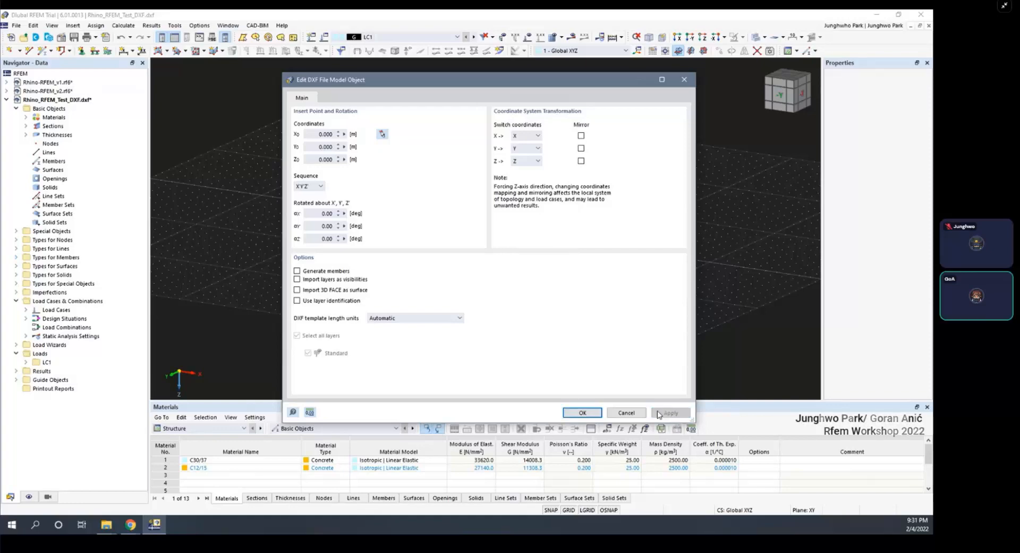
click(583, 412)
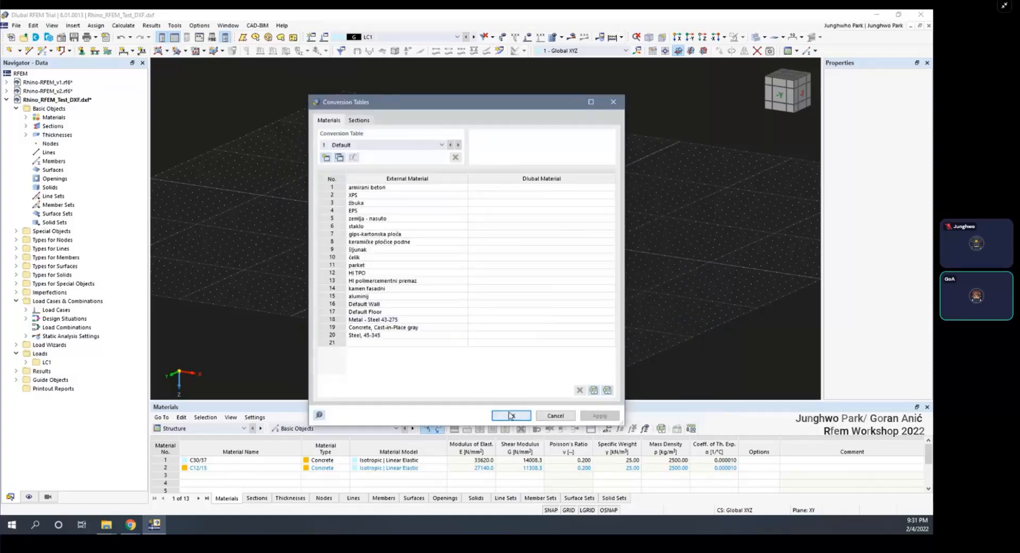
click(359, 121)
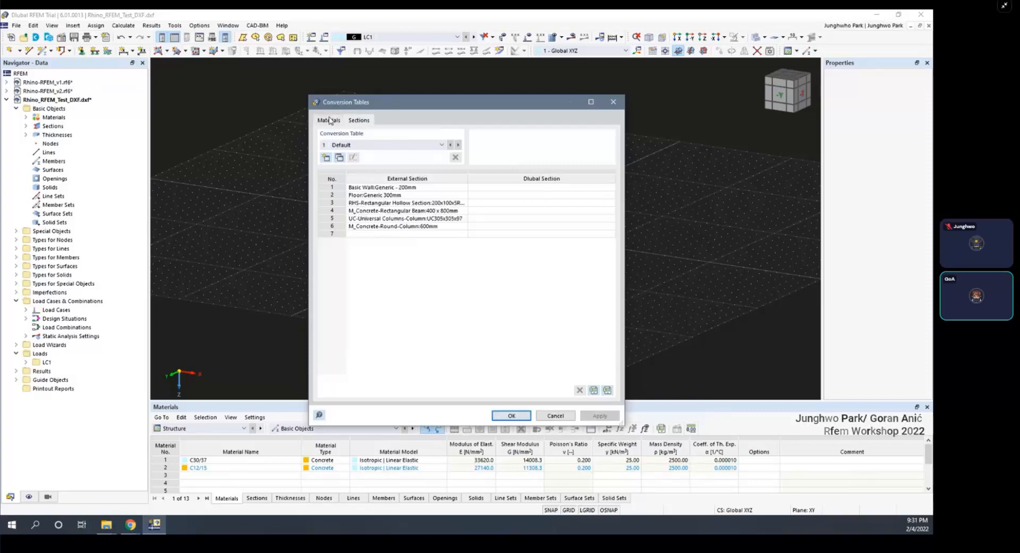
click(511, 416)
Examine the imported DXF lines from several angles and select the single line beside the gridded vertical rectangle
scroll(524, 233, down, 2)
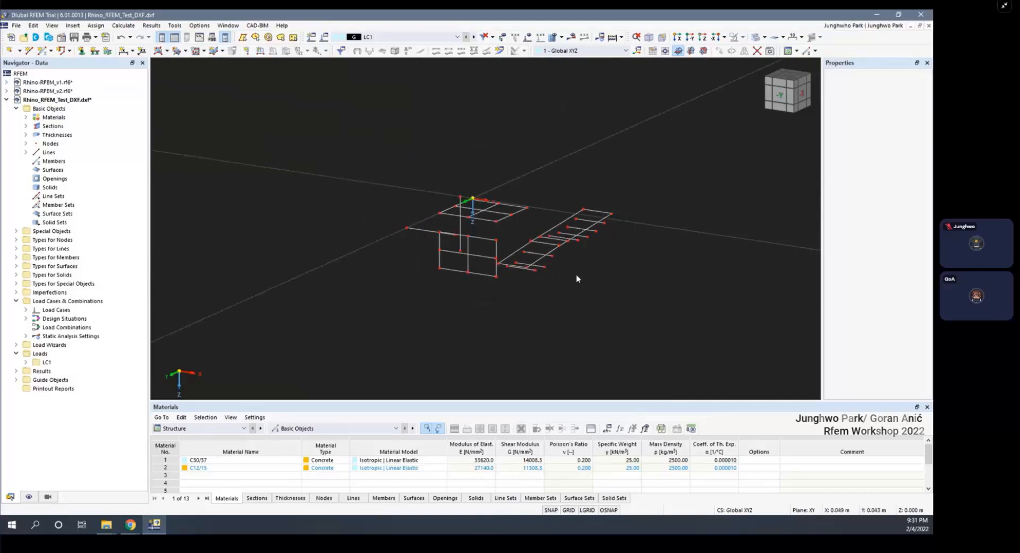
ctrl+middle_drag(576, 278, 564, 321)
scroll(573, 309, down, 2)
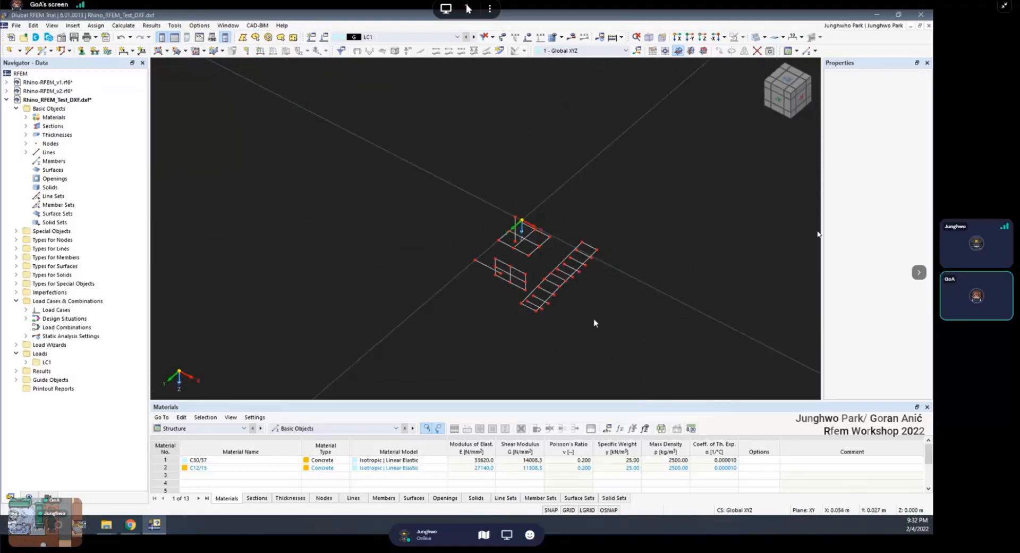
scroll(583, 320, up, 2)
ctrl+middle_drag(582, 320, 557, 339)
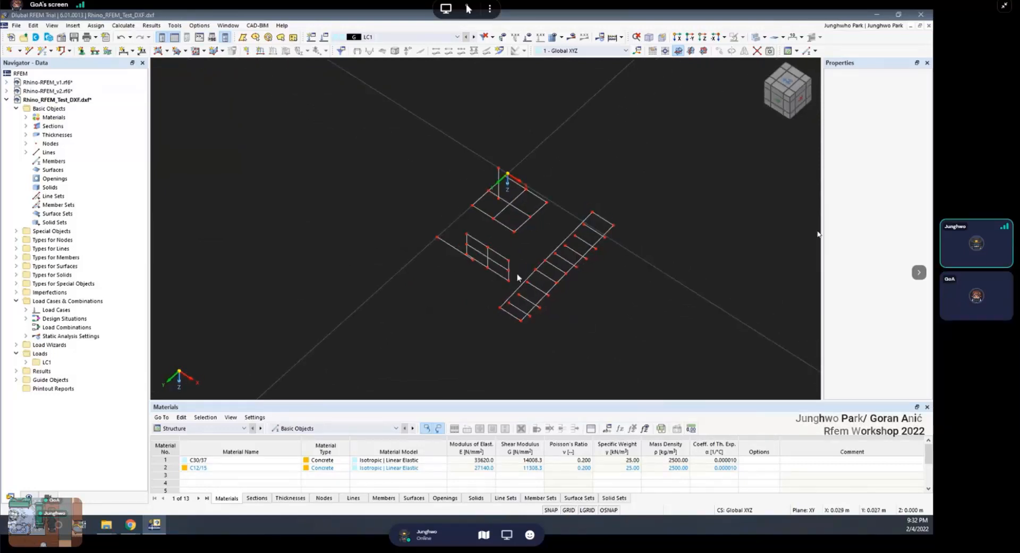
scroll(516, 277, up, 2)
ctrl+middle_drag(499, 275, 523, 243)
scroll(505, 218, up, 1)
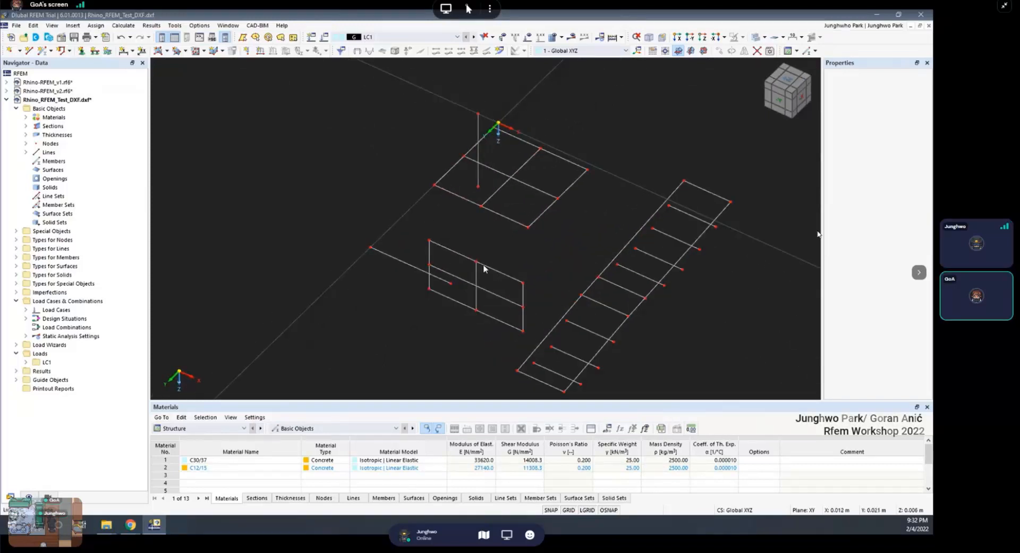
click(507, 313)
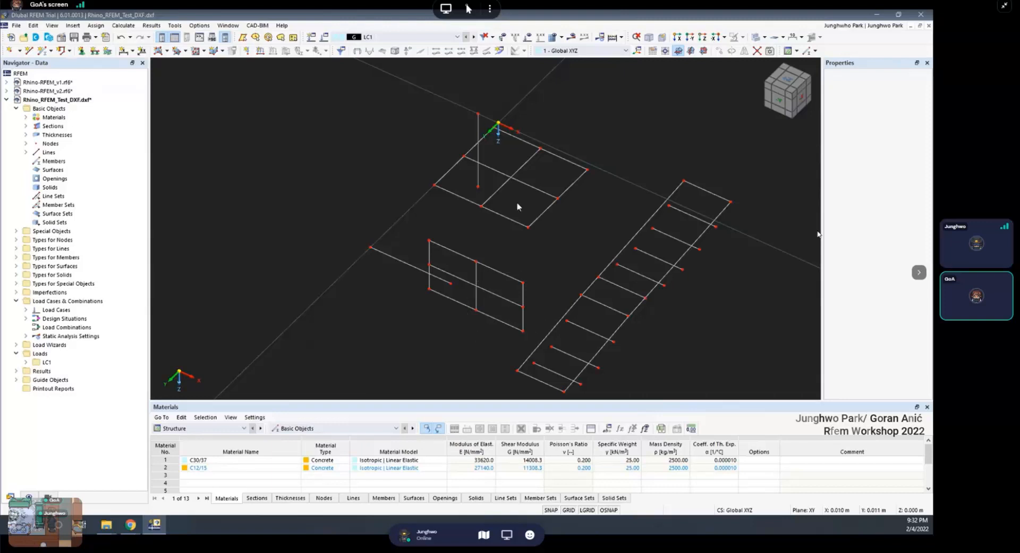
ctrl+middle_drag(520, 196, 526, 206)
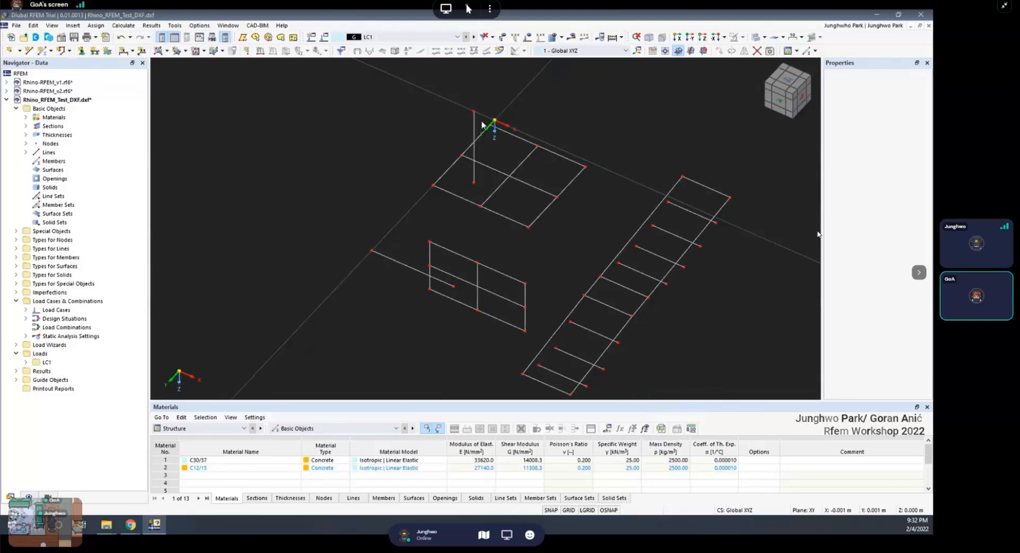
click(399, 263)
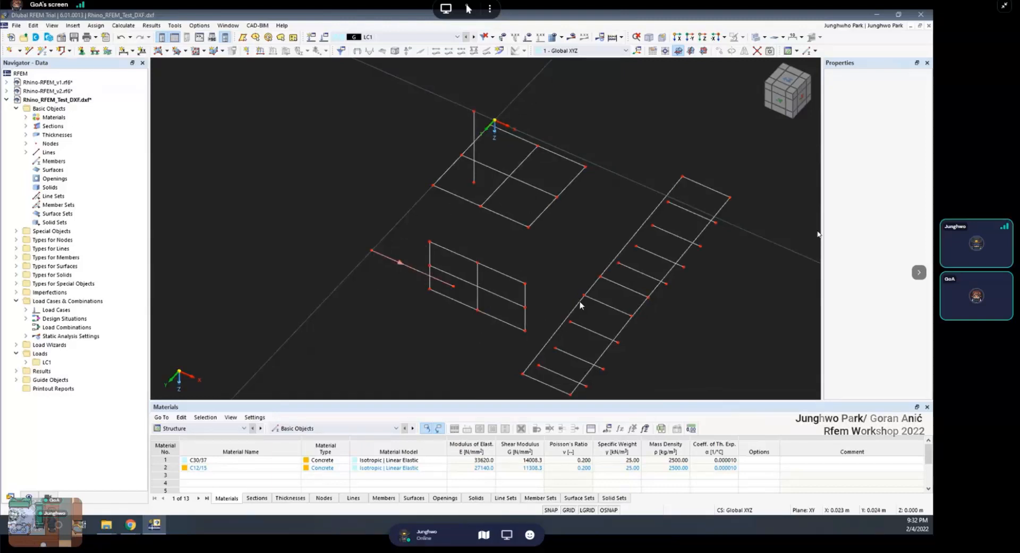
Inspect the imported ladder-shaped geometry from different angles, selecting the long edge line on its outer side
ctrl+middle_drag(648, 317, 615, 286)
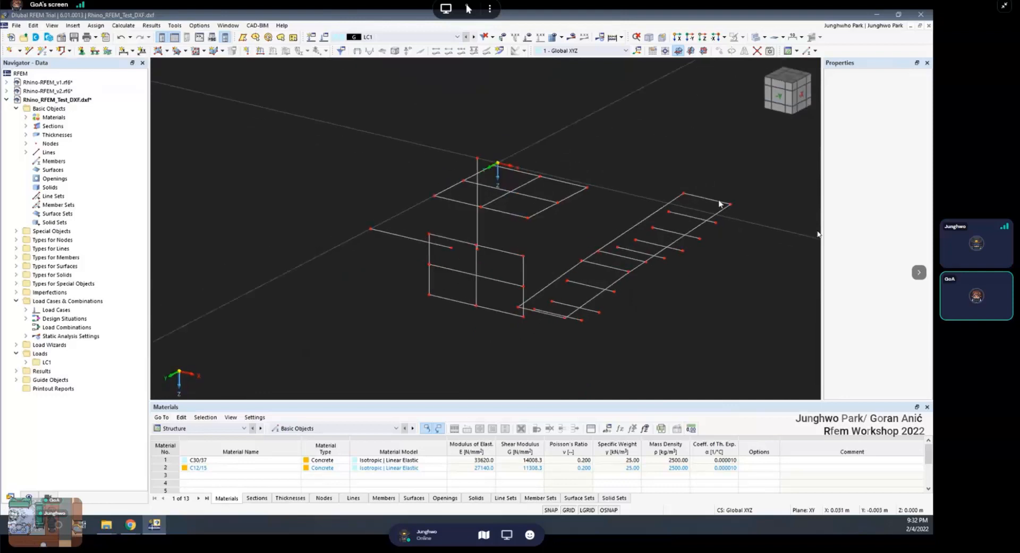
click(620, 277)
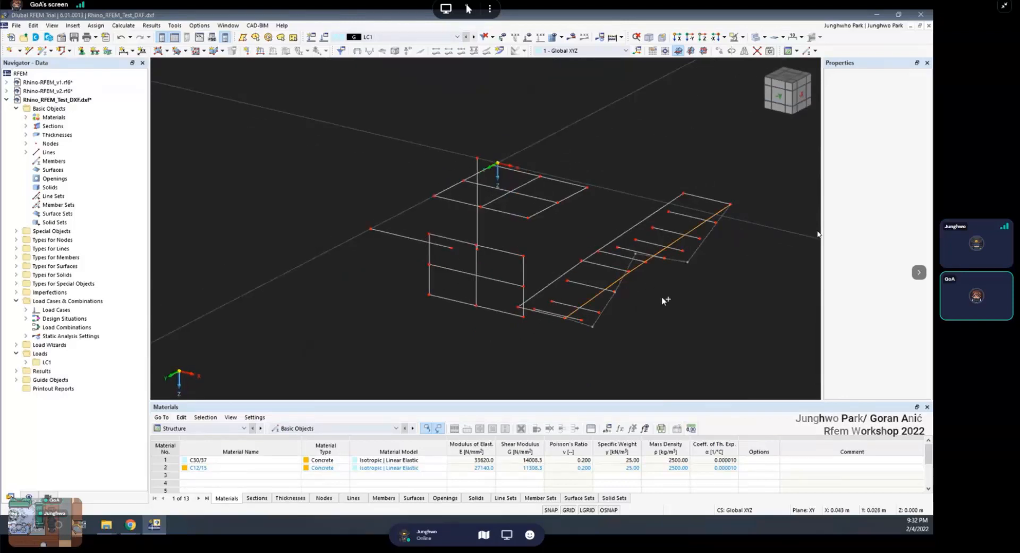
click(671, 255)
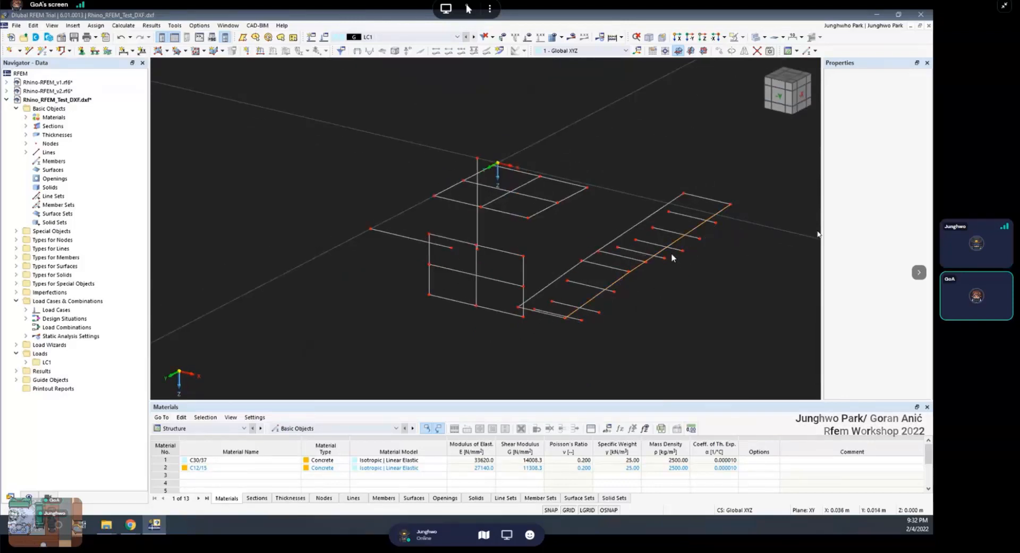
ctrl+middle_drag(490, 185, 502, 216)
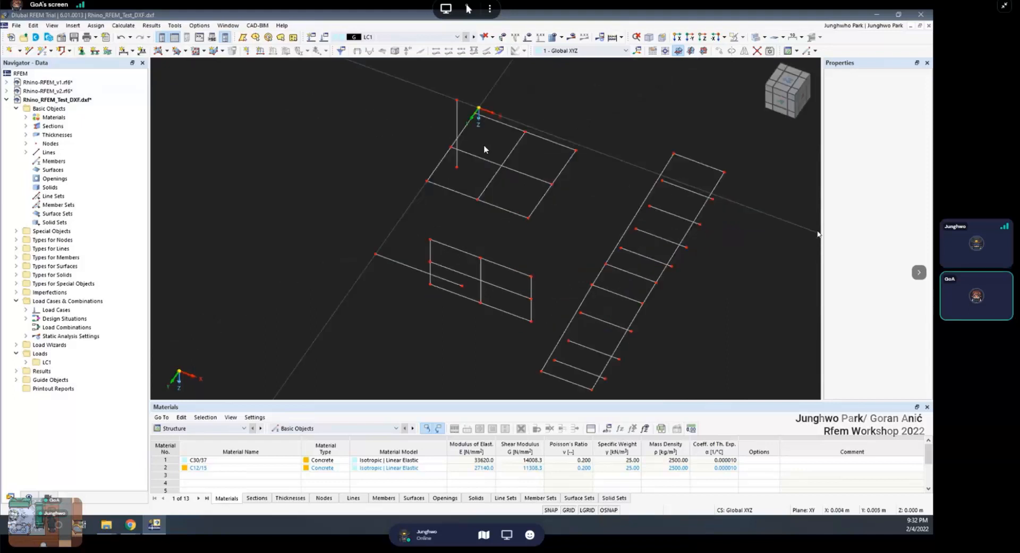
scroll(482, 126, down, 1)
mouse_move(498, 154)
ctrl+middle_down()
mouse_move(501, 163)
mouse_move(501, 146)
ctrl+middle_up()
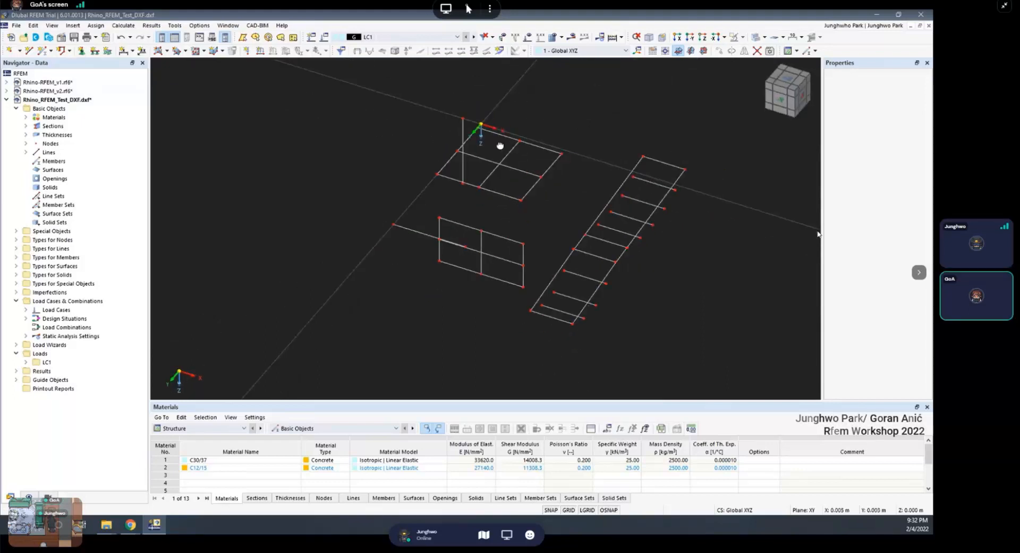
Set the global XYZ axes to Z upward in the base data of the Rhino_RFEM_Test_DXF.dxf model
right_click(53, 100)
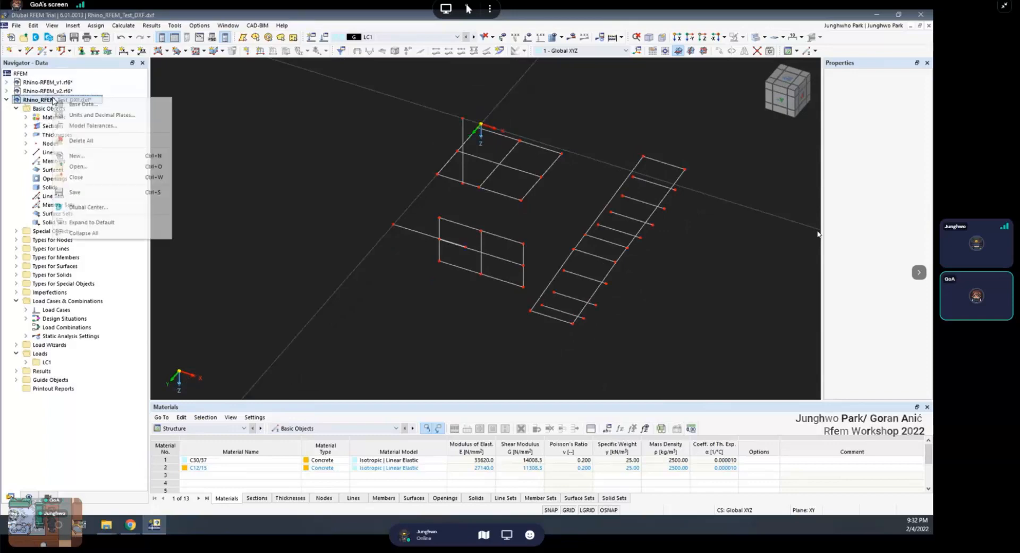
click(85, 105)
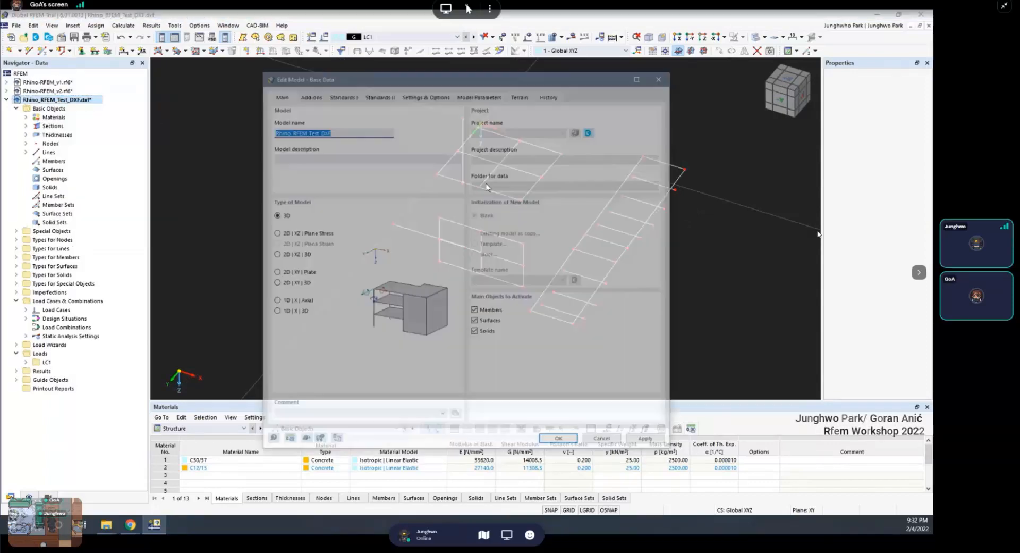
click(417, 95)
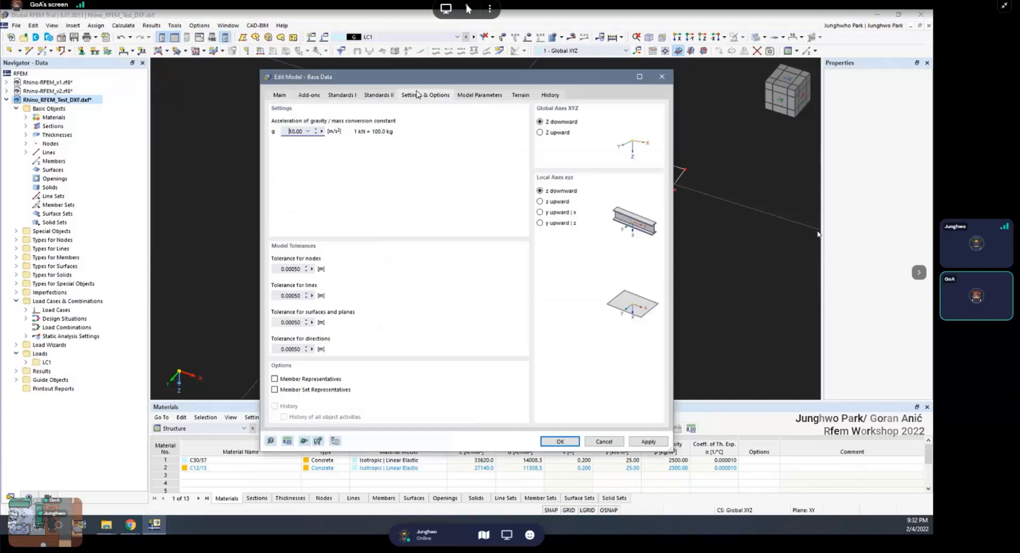
click(540, 132)
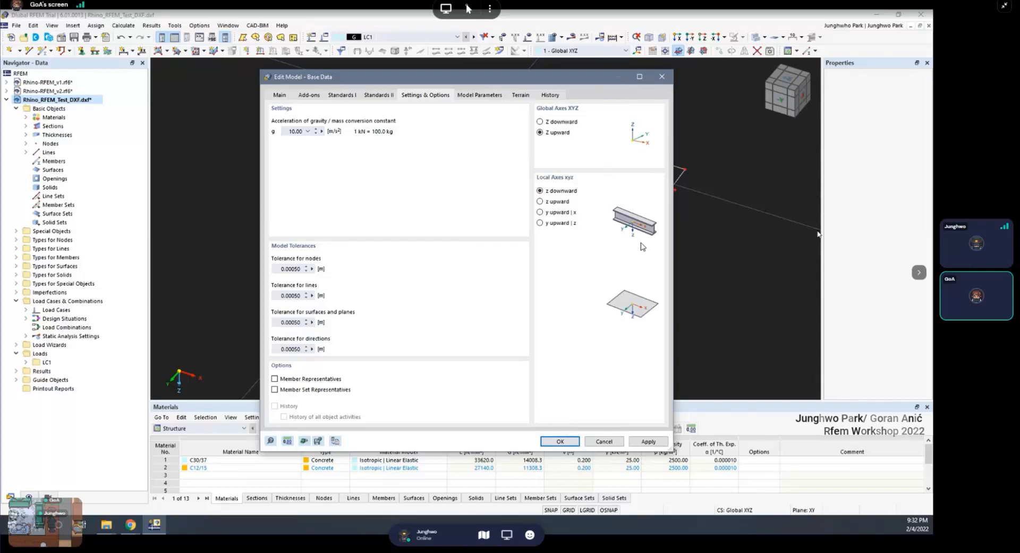
click(561, 442)
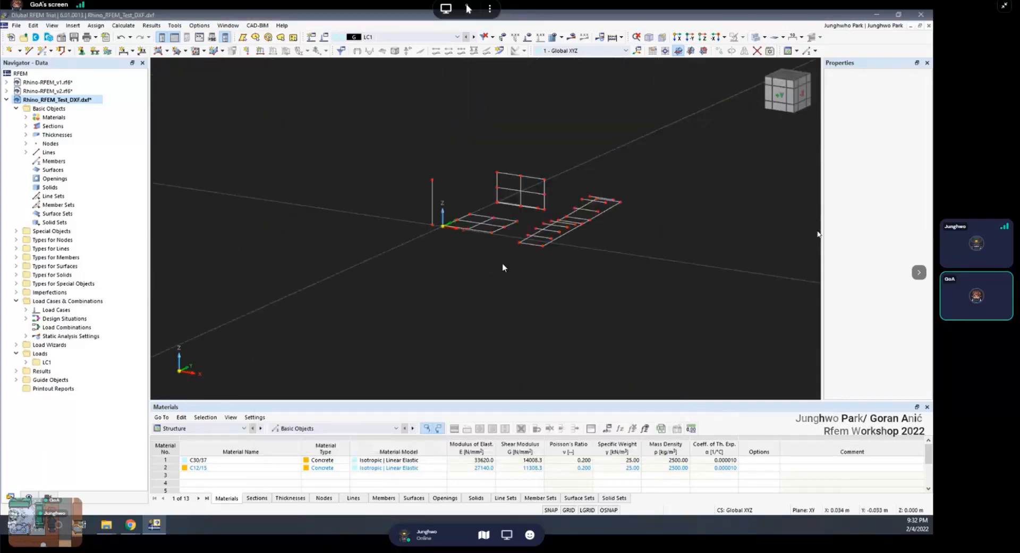
Measure the distance between the two end nodes along one edge of the flat gridded square
ctrl+middle_drag(510, 268, 489, 277)
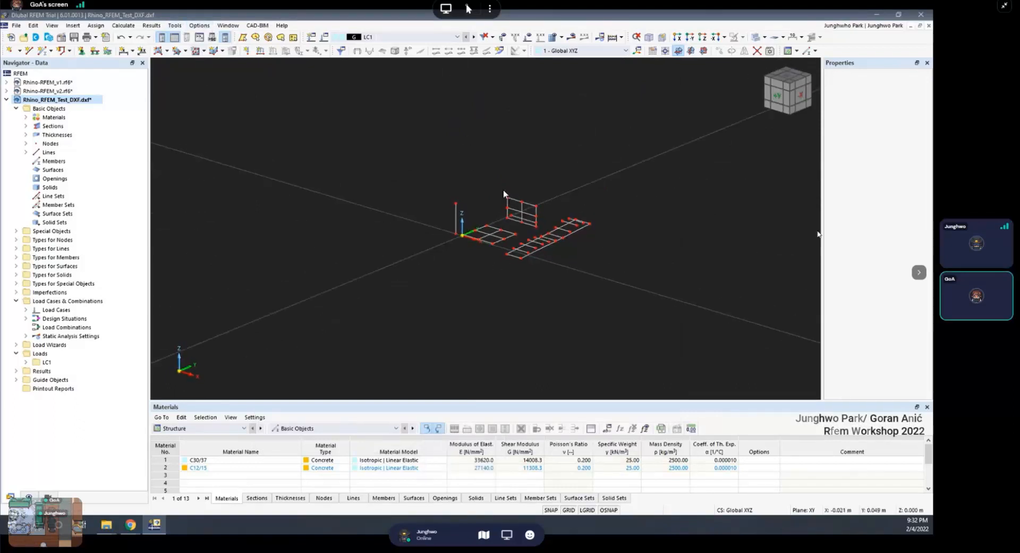
scroll(489, 242, up, 3)
ctrl+middle_drag(329, 141, 336, 247)
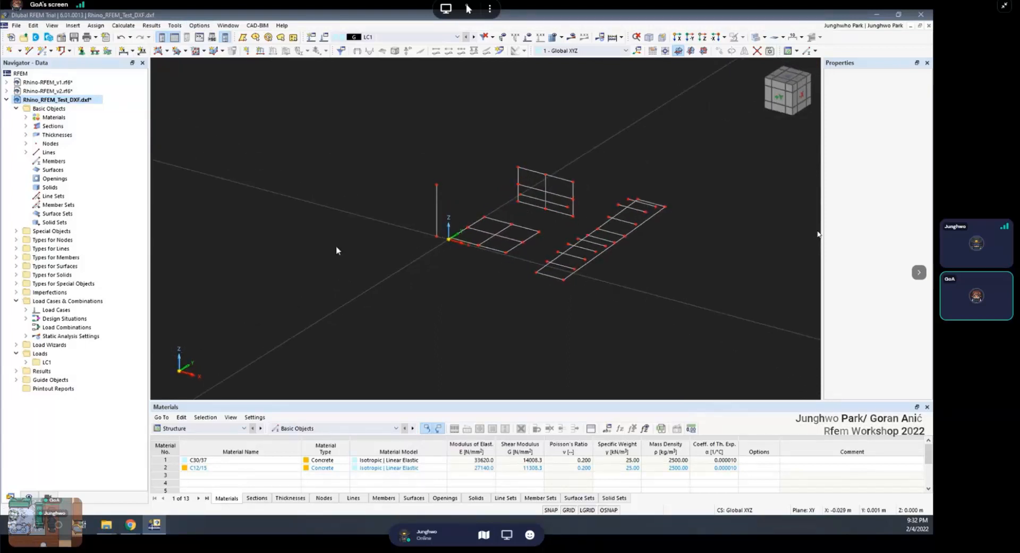
middle_drag(447, 234, 422, 223)
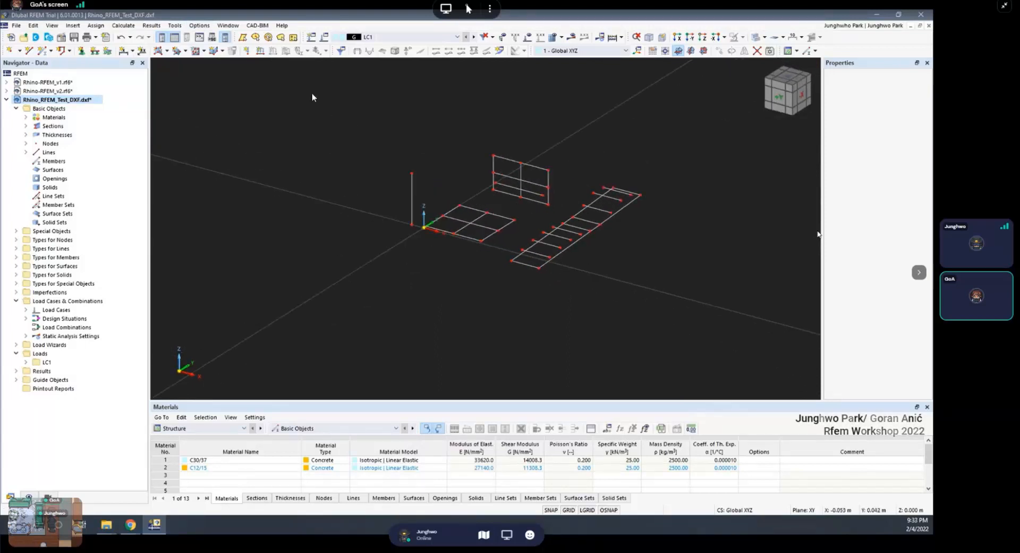
click(176, 26)
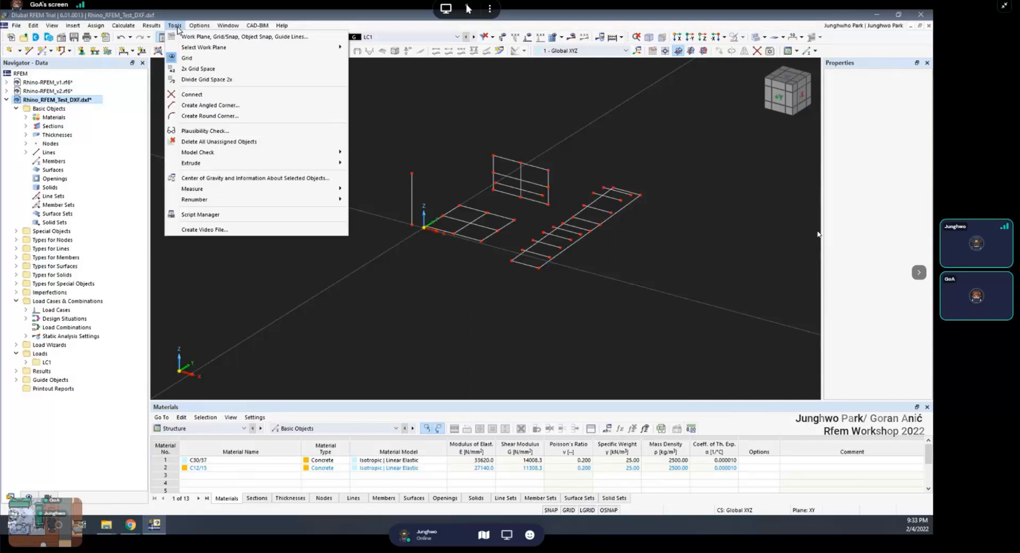
mouse_move(210, 27)
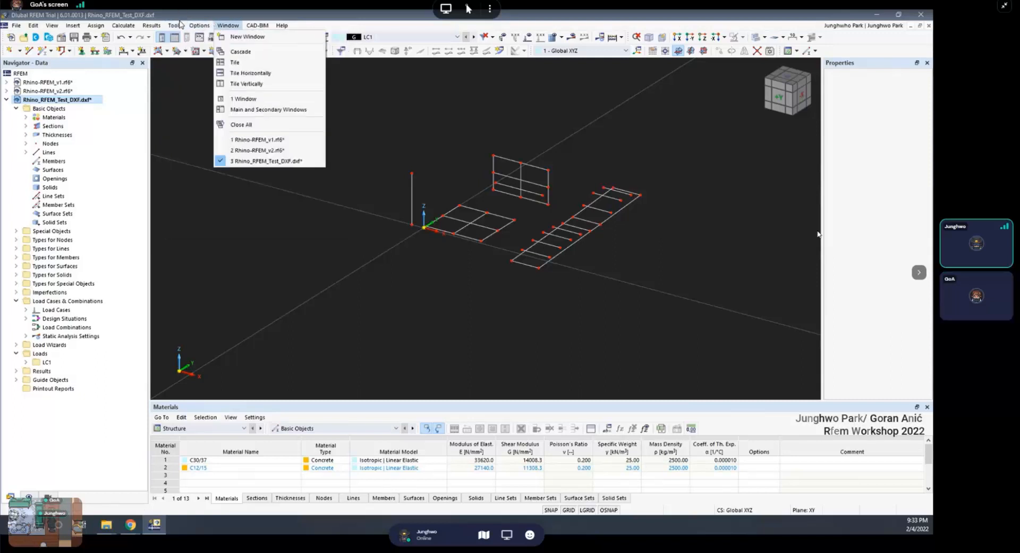
mouse_move(179, 24)
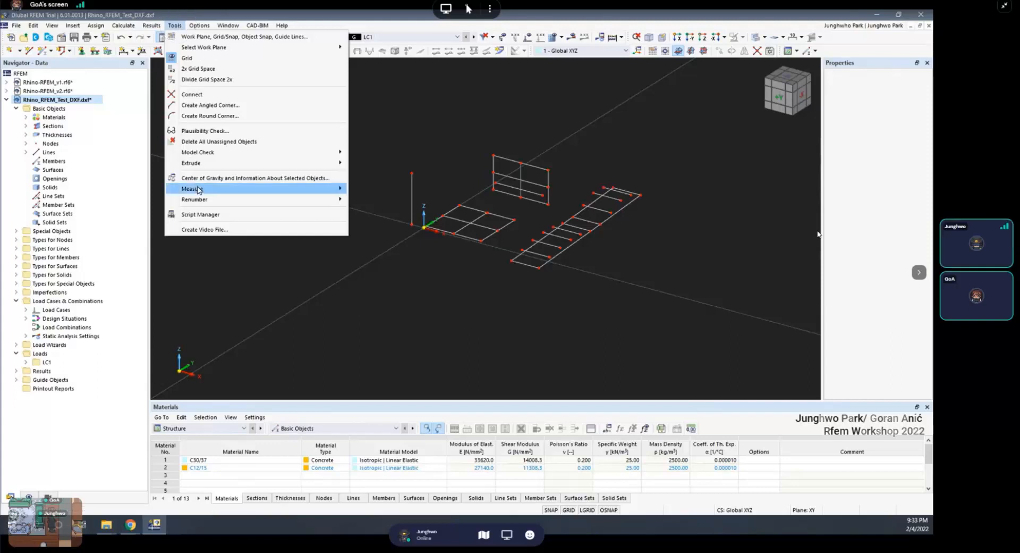
mouse_move(192, 188)
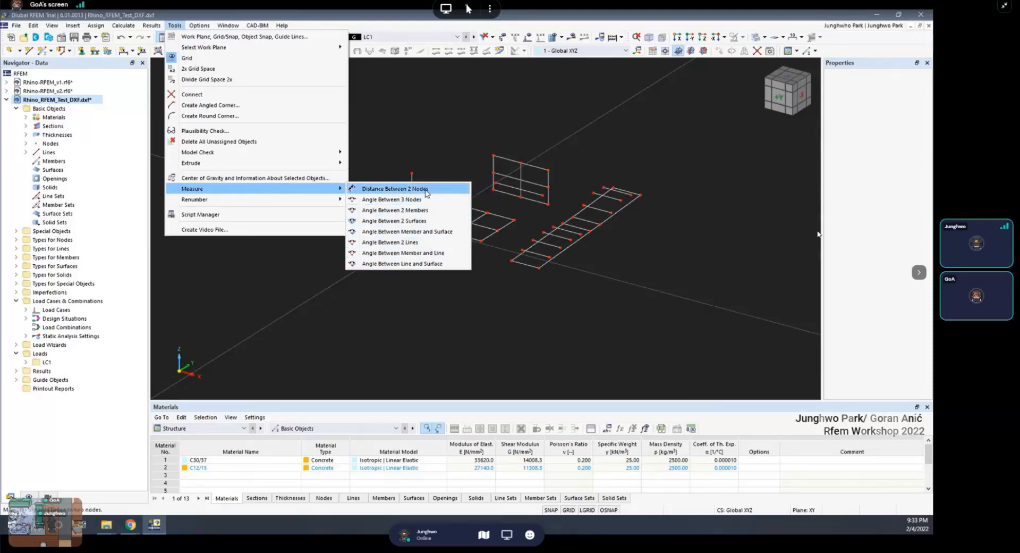
click(394, 189)
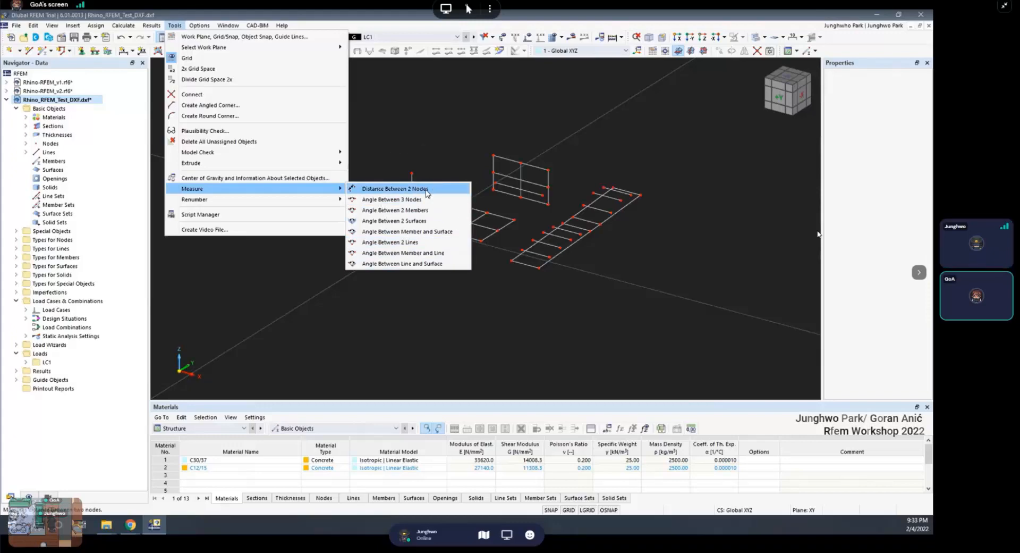
scroll(458, 235, up, 3)
click(444, 238)
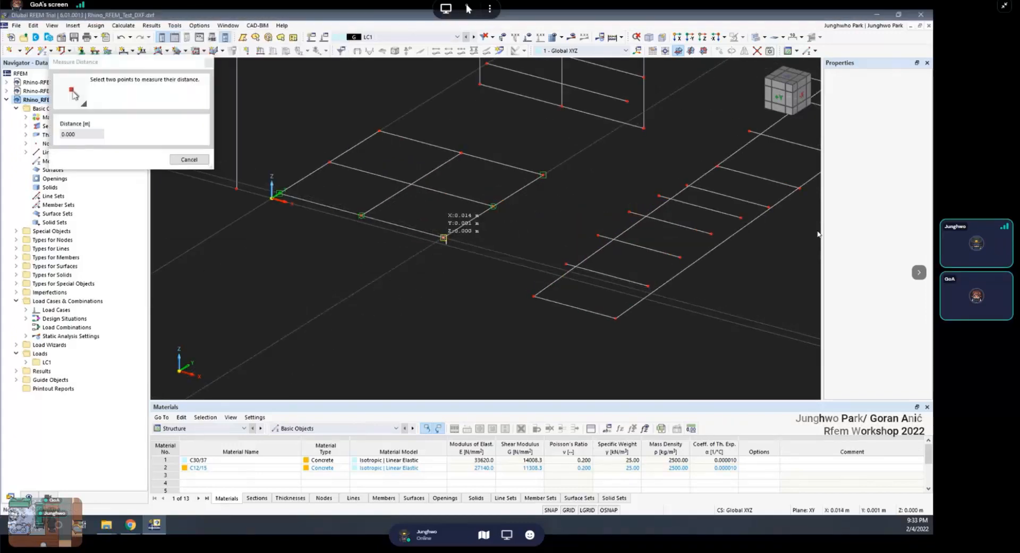
click(543, 174)
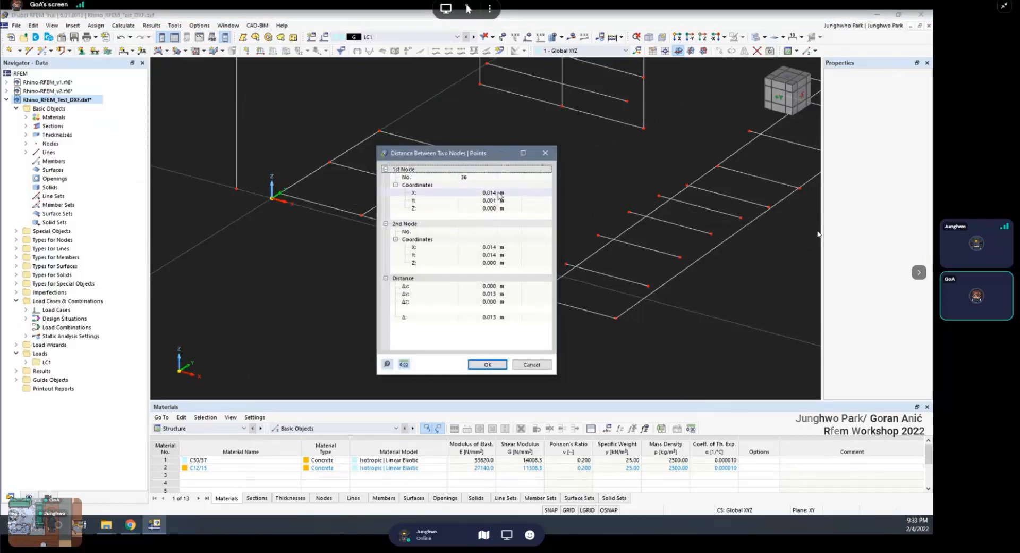
key(Escape)
Delete all the imported DXF lines and nodes from the model
scroll(497, 193, down, 2)
scroll(497, 197, down, 4)
drag(387, 126, 641, 291)
key(Delete)
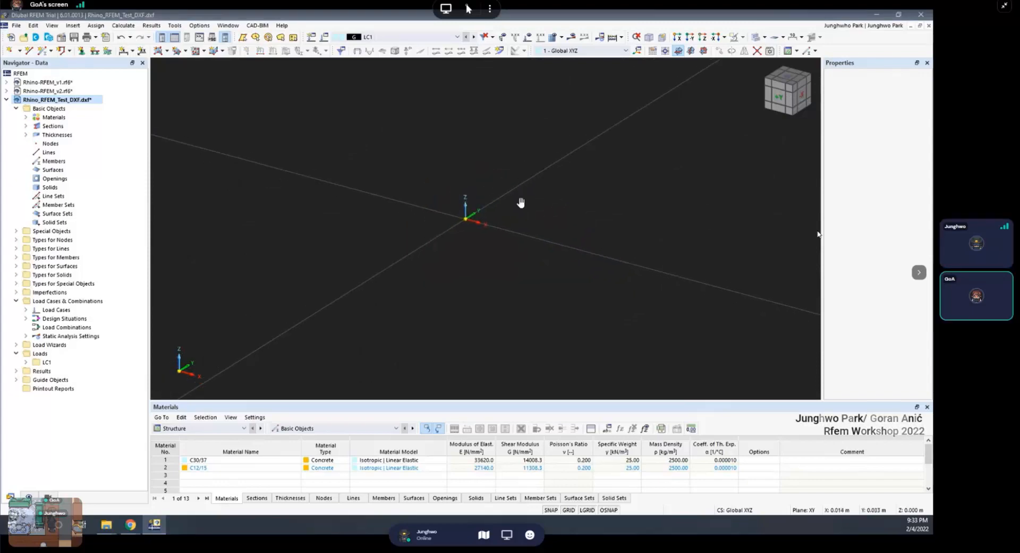
Start re-importing Rhino_RFEM_Test_DXF.dxf from the RHINO_DXF folder and agree to overwrite the current model
click(16, 25)
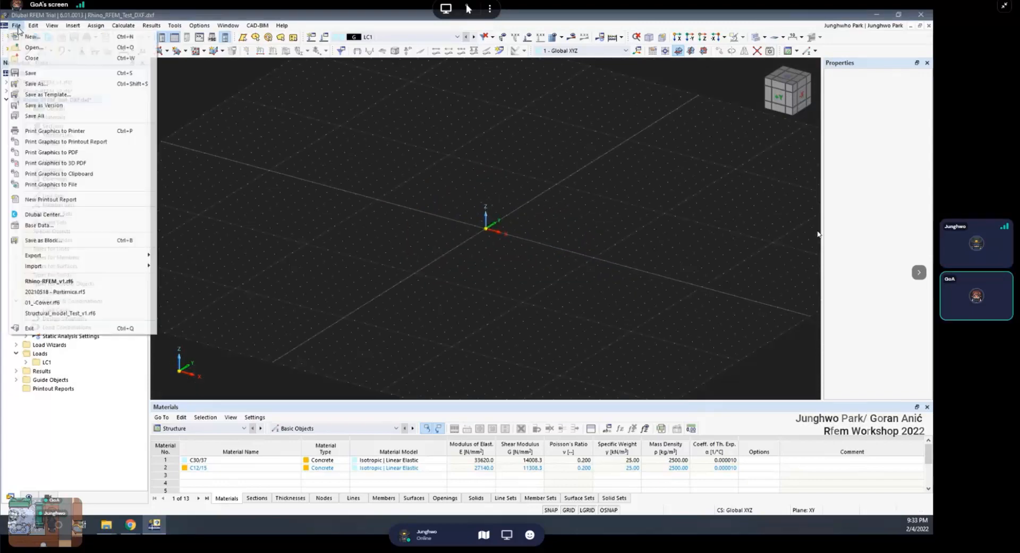
mouse_move(86, 265)
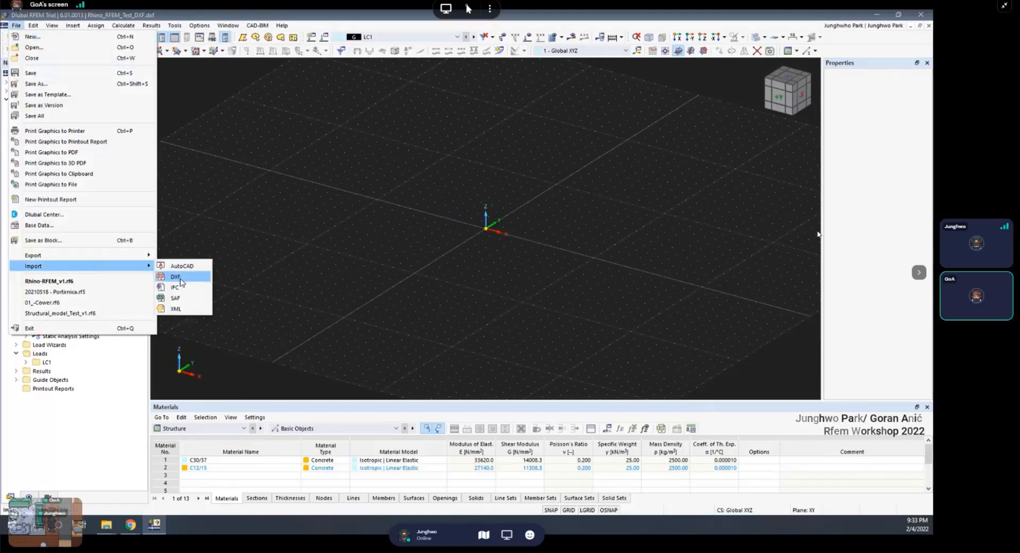
click(179, 277)
click(133, 90)
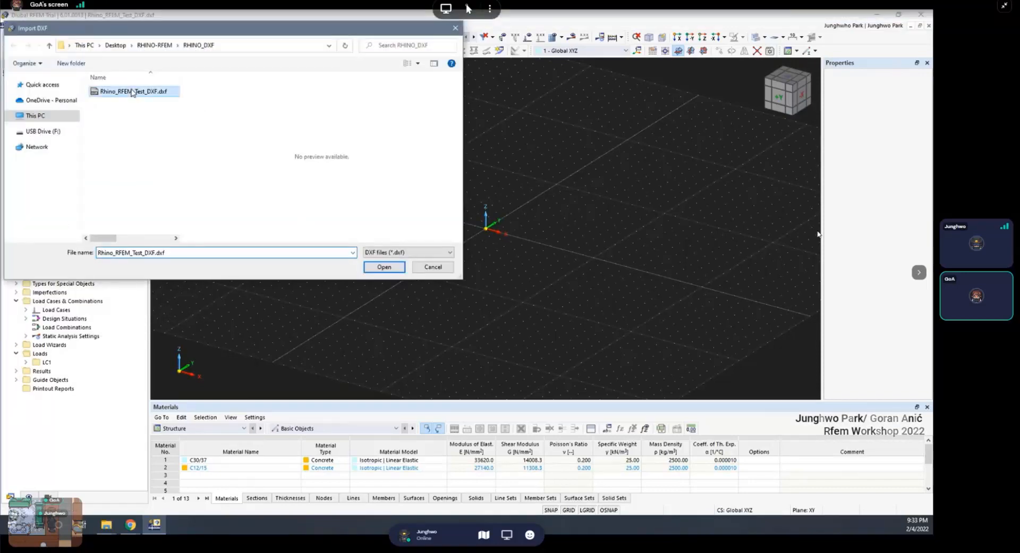
click(385, 267)
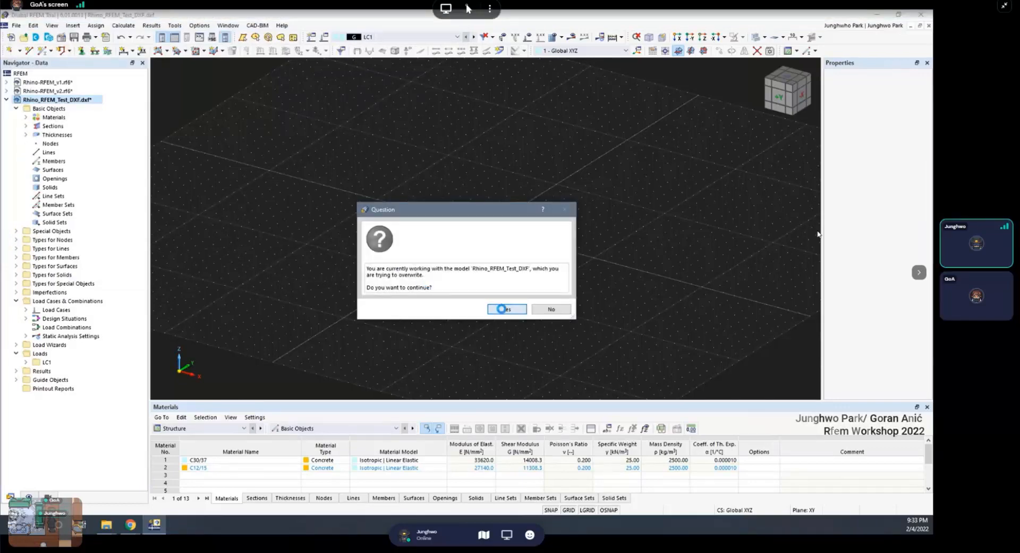
click(501, 308)
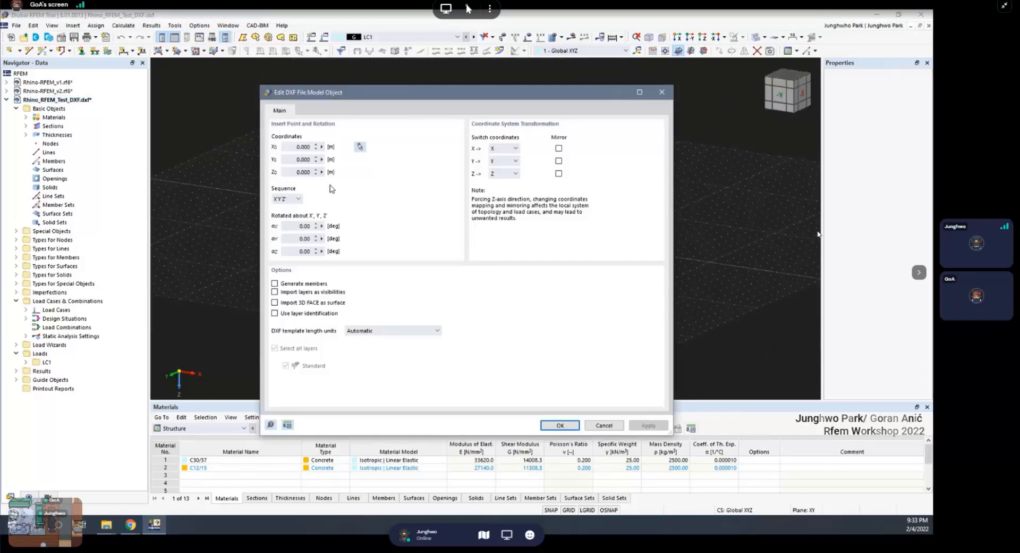
Set the DXF template length units to m and finish the import with the default conversion tables
click(377, 331)
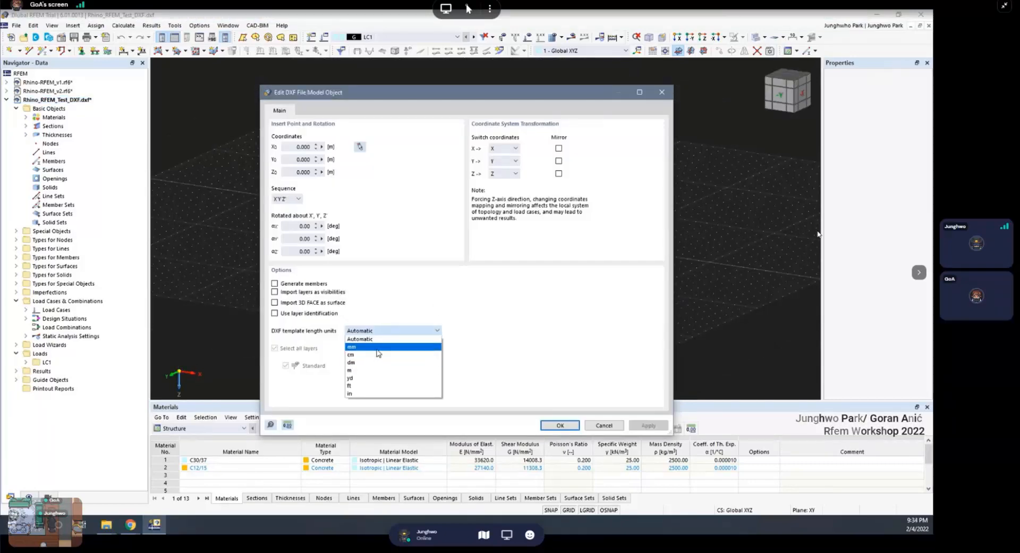
click(368, 371)
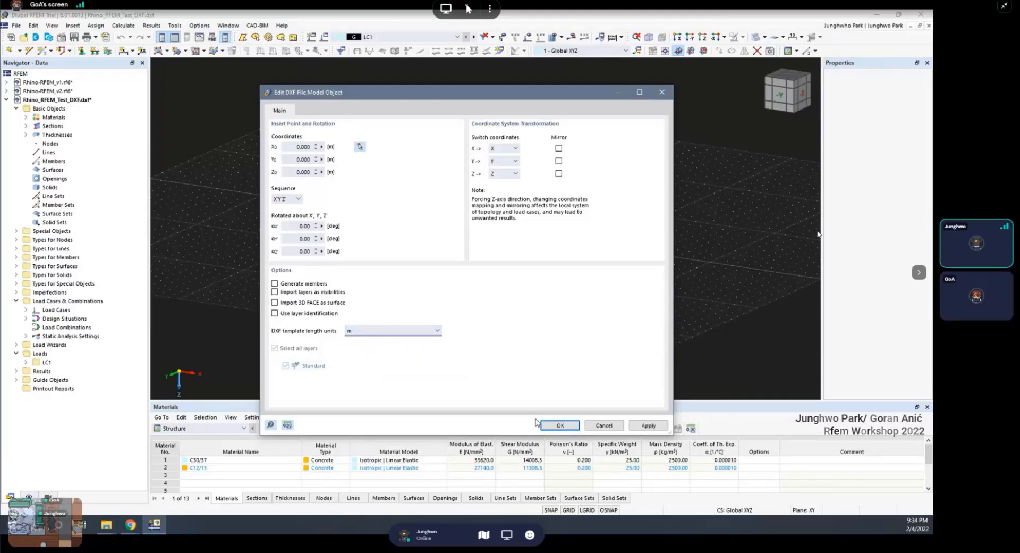
click(559, 425)
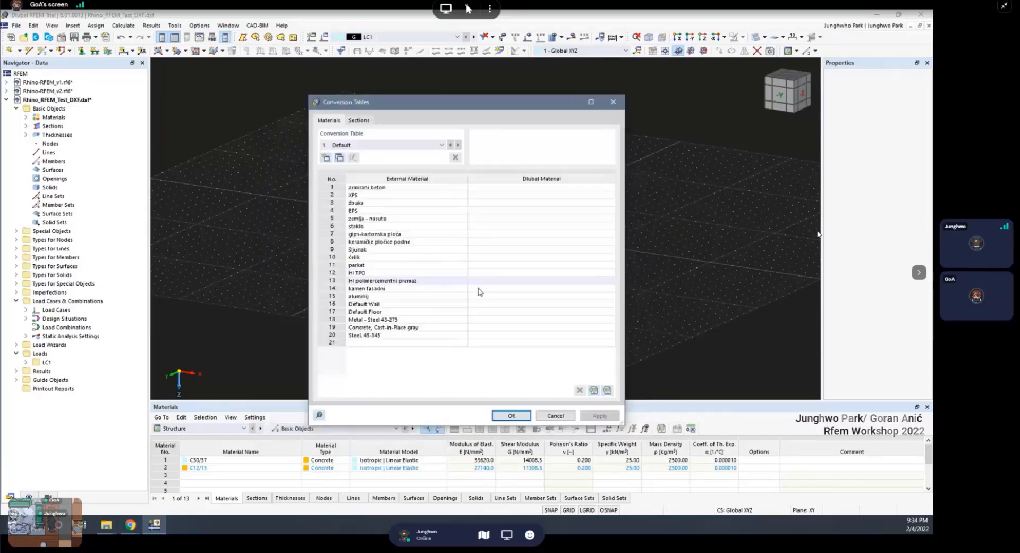
click(512, 419)
Reapply the re-imported model's base data with the global axes kept at Z upward
scroll(499, 296, down, 5)
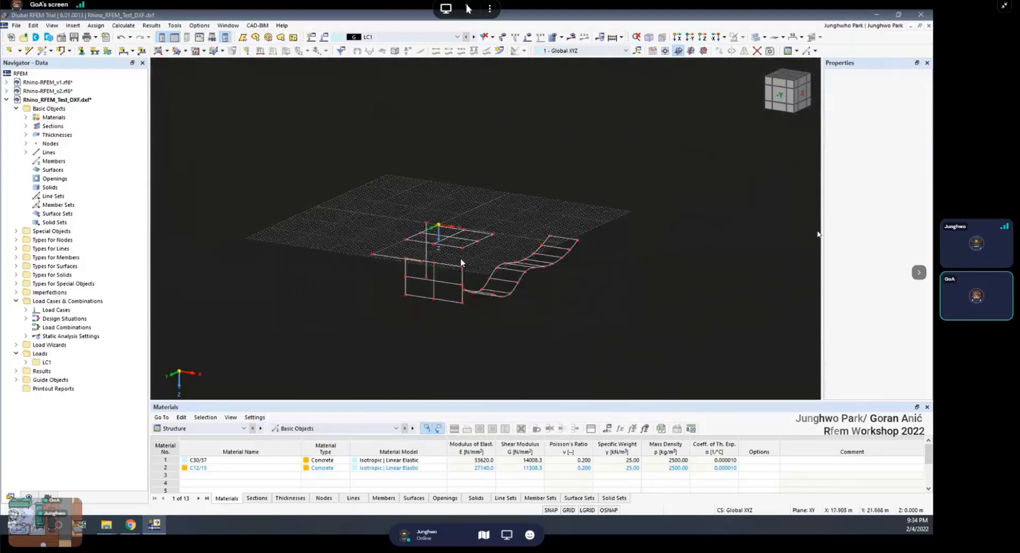
right_click(65, 101)
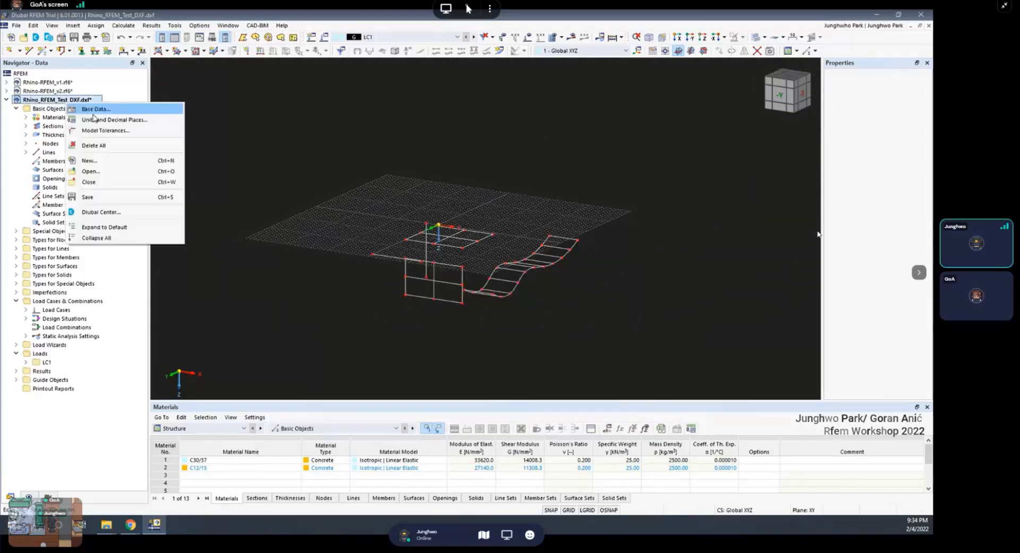
click(117, 111)
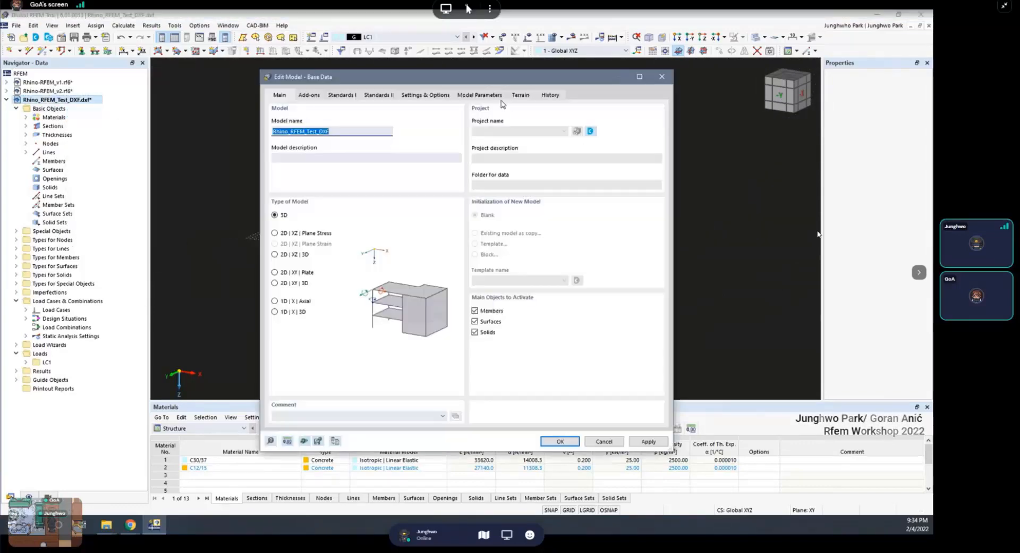
click(418, 95)
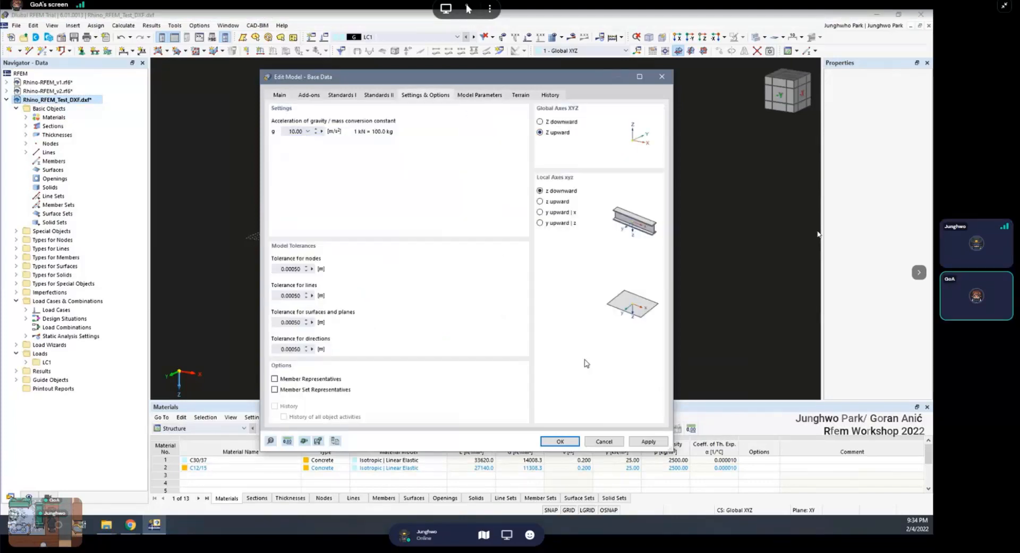
click(560, 441)
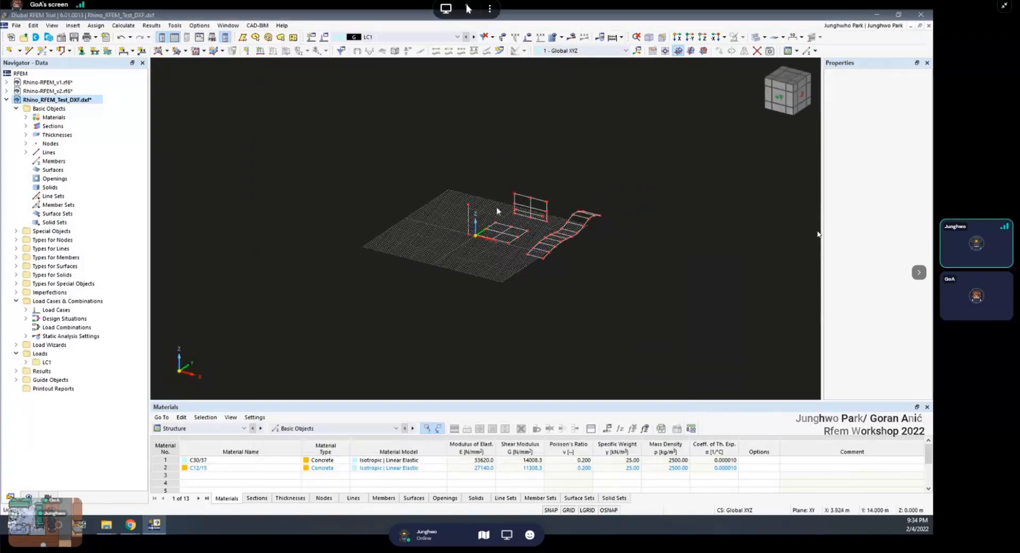
Measure the distance between the lower and upper corner nodes on one vertical edge of the upright rectangular frame
click(174, 25)
mouse_move(318, 188)
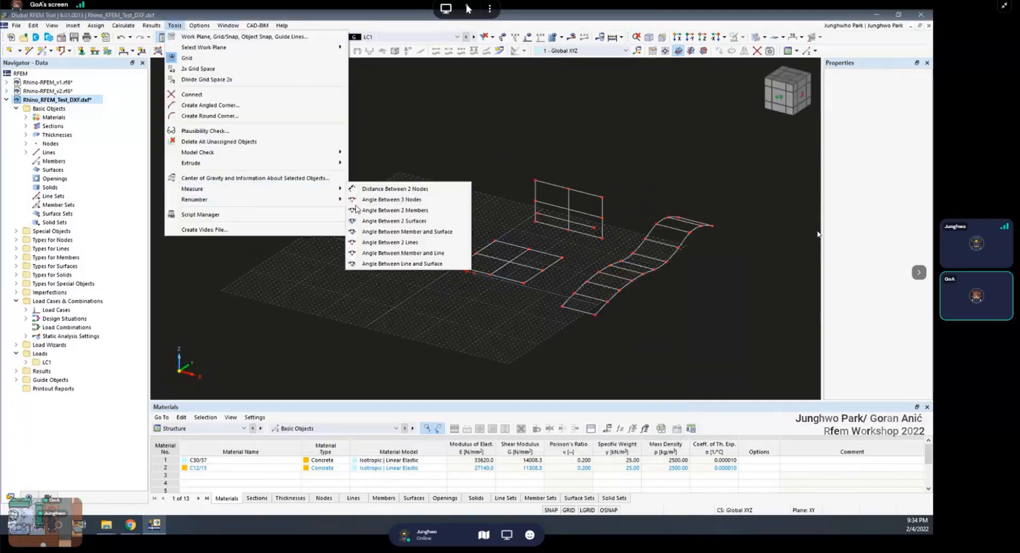
click(393, 189)
scroll(584, 244, up, 3)
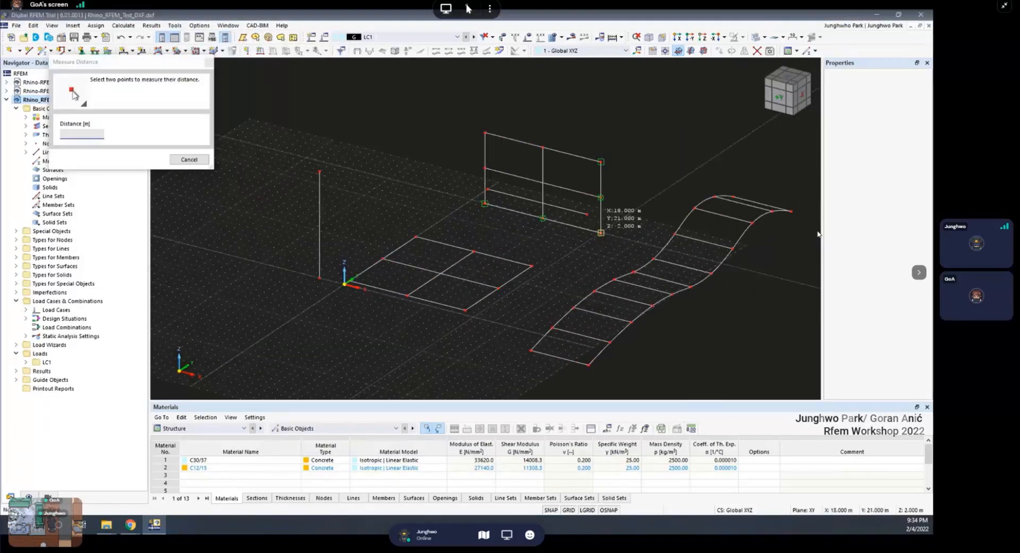
click(600, 161)
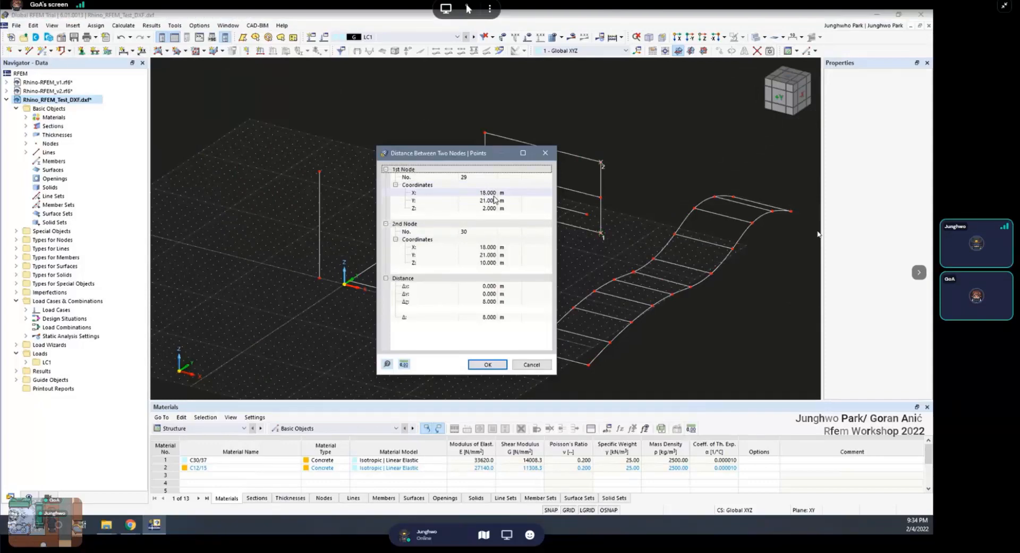
key(Escape)
Examine the imported geometry from several angles, checking the flat grid's crossing lines for a node at their intersection
scroll(492, 193, down, 4)
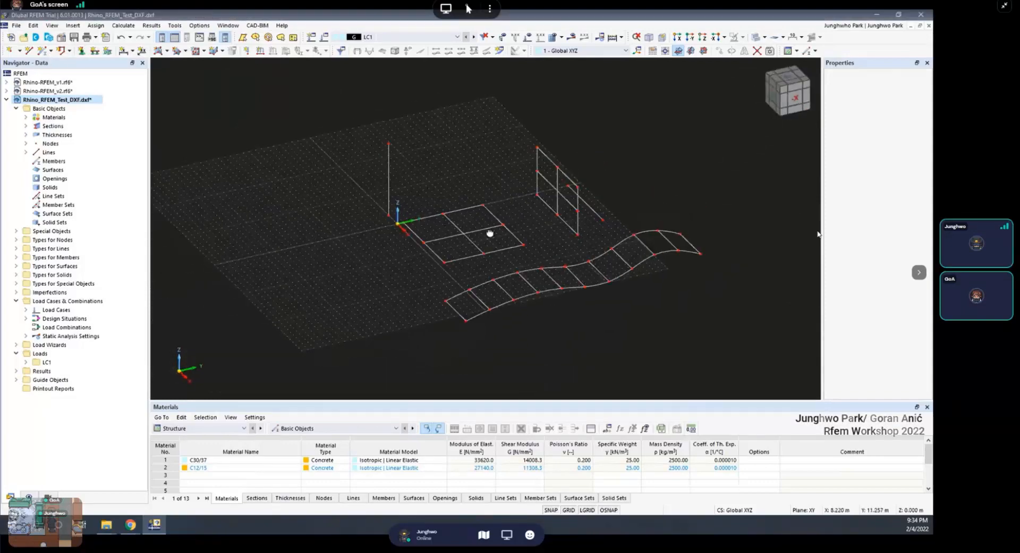
scroll(524, 228, up, 3)
scroll(506, 233, down, 3)
ctrl+middle_drag(507, 234, 460, 221)
scroll(450, 235, up, 2)
scroll(461, 224, up, 3)
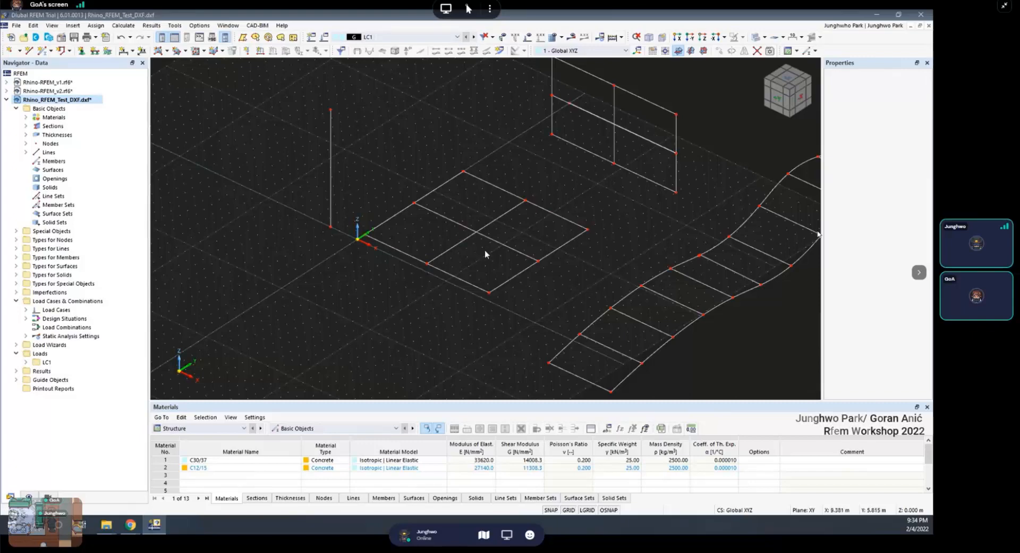
mouse_move(484, 250)
ctrl+middle_down()
mouse_move(486, 238)
mouse_move(489, 258)
ctrl+middle_up()
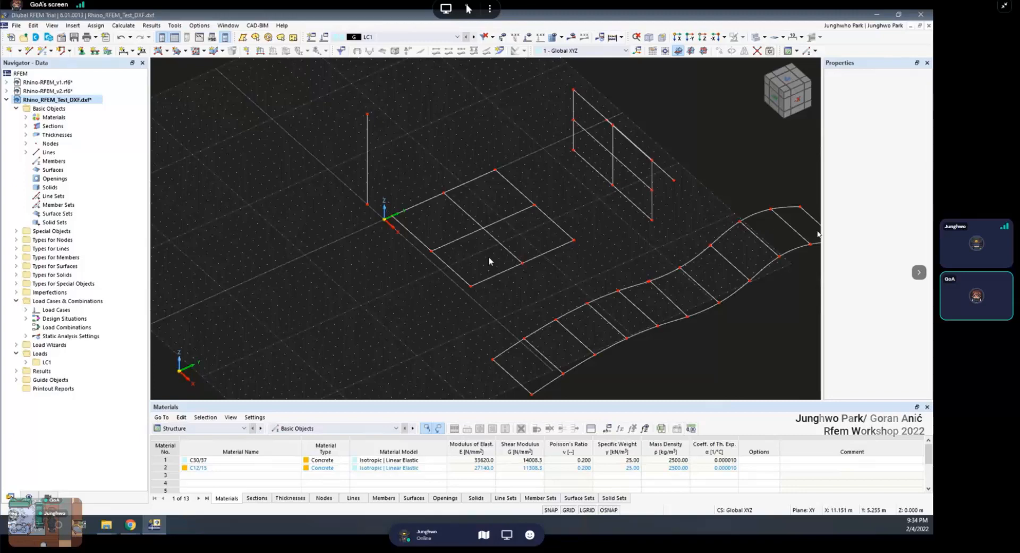
ctrl+middle_drag(483, 241, 505, 250)
scroll(489, 243, up, 3)
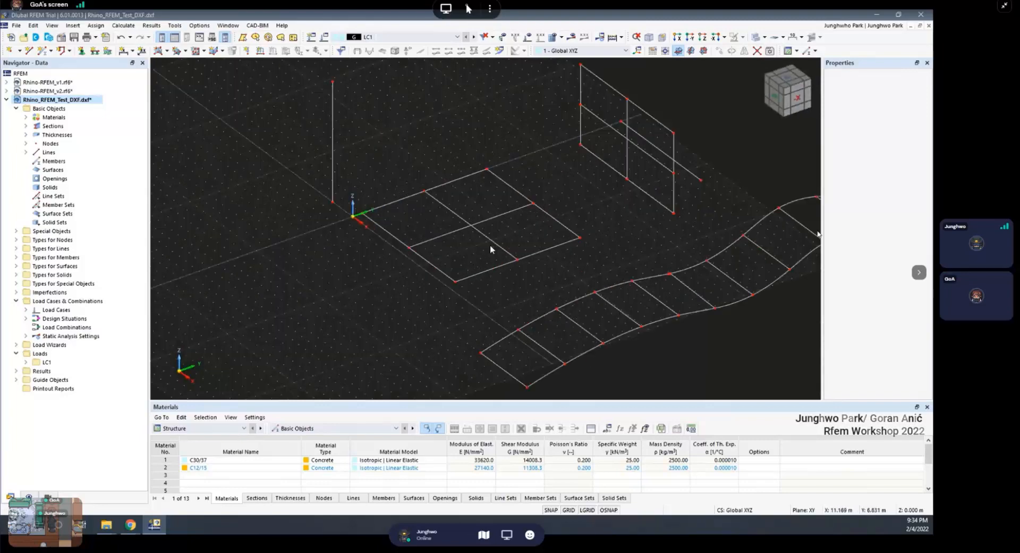
scroll(468, 229, up, 4)
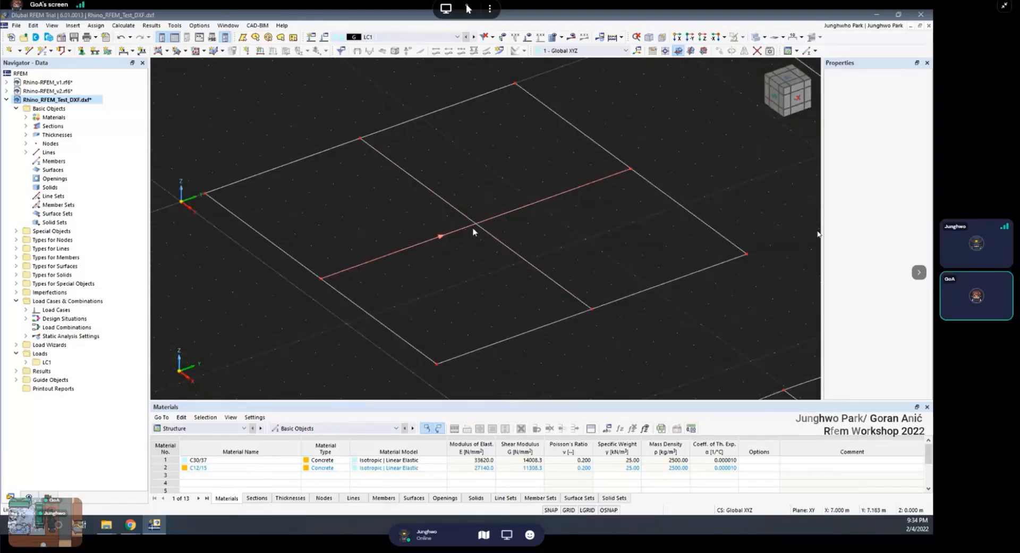
scroll(468, 230, up, 2)
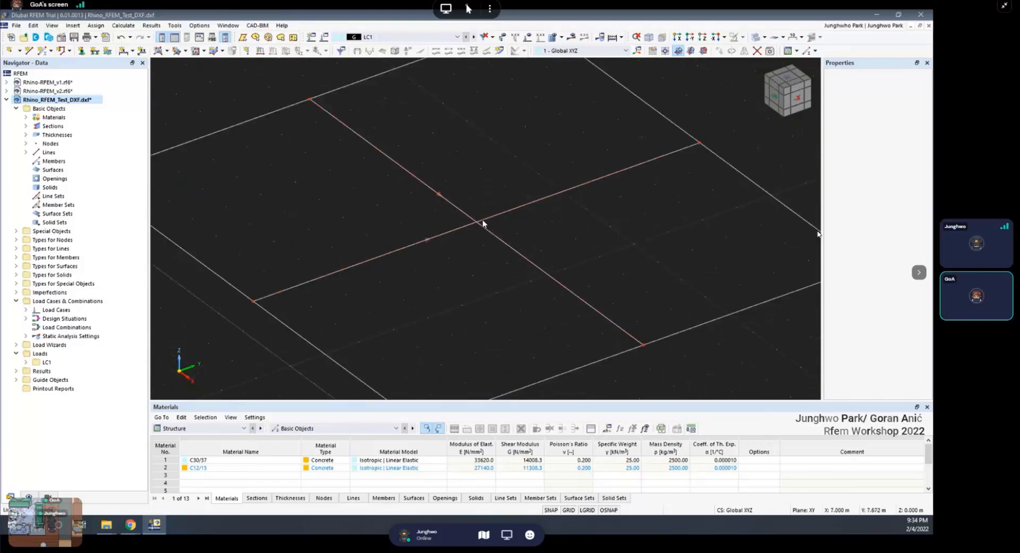
scroll(482, 223, down, 3)
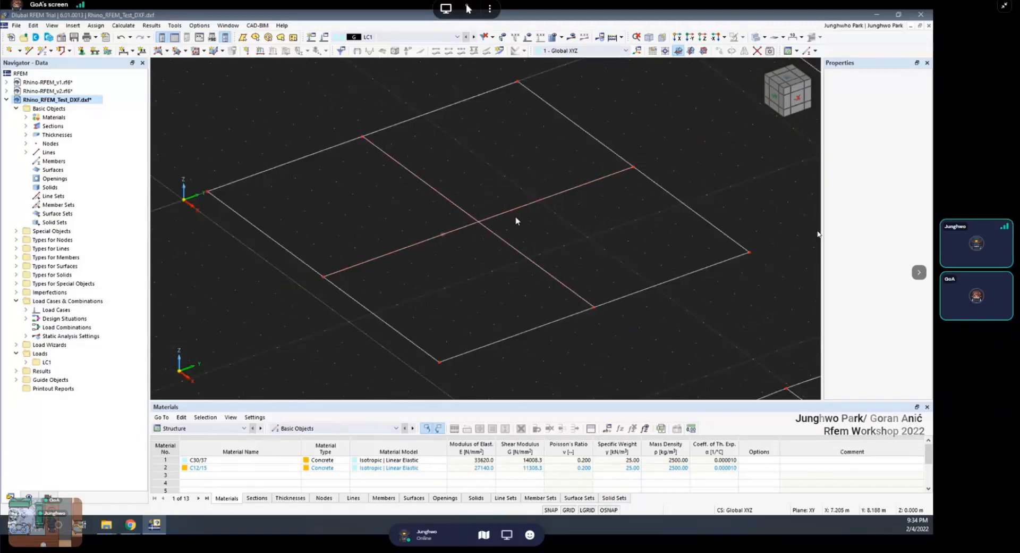
scroll(517, 221, down, 2)
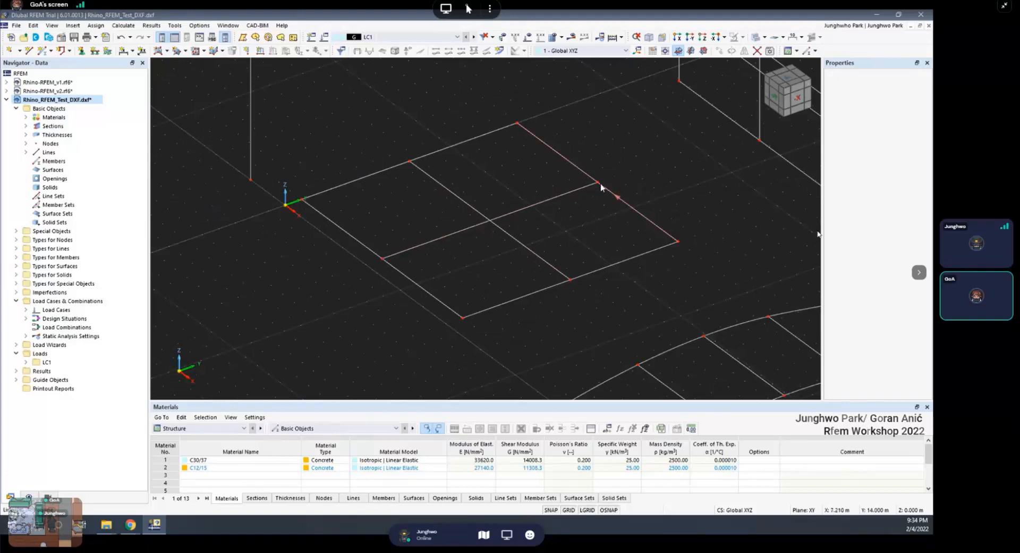
scroll(613, 205, down, 5)
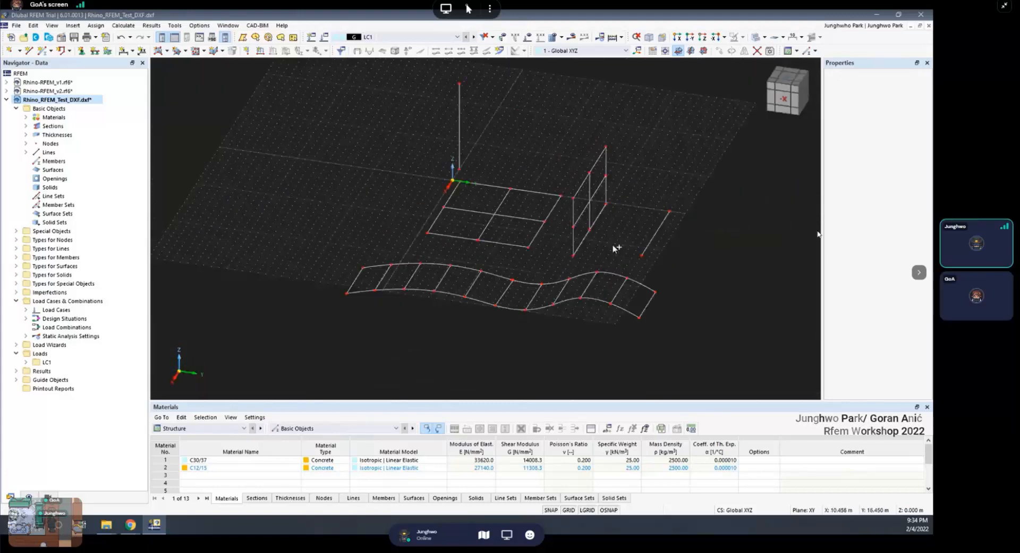
ctrl+middle_drag(599, 288, 642, 268)
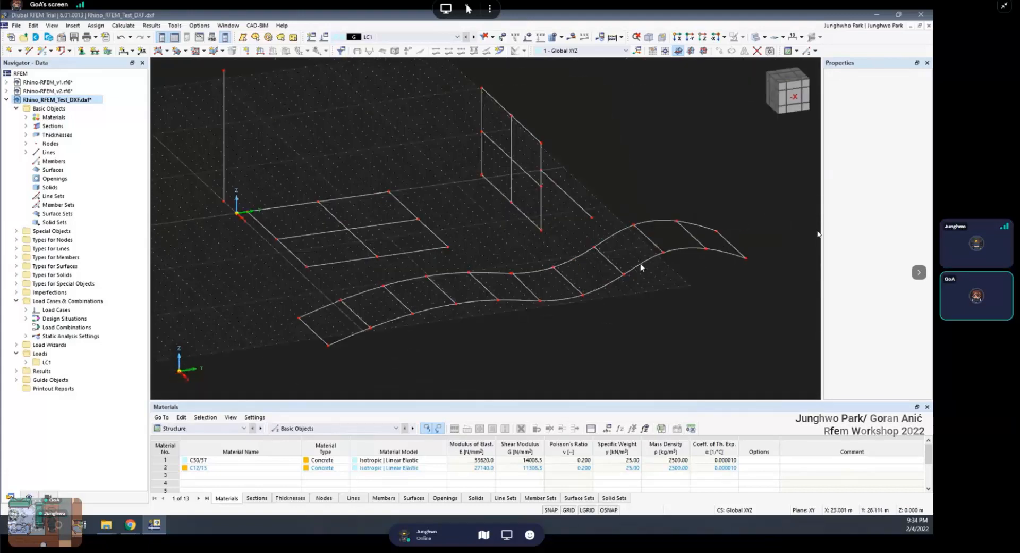
scroll(642, 259, down, 8)
scroll(642, 268, up, 5)
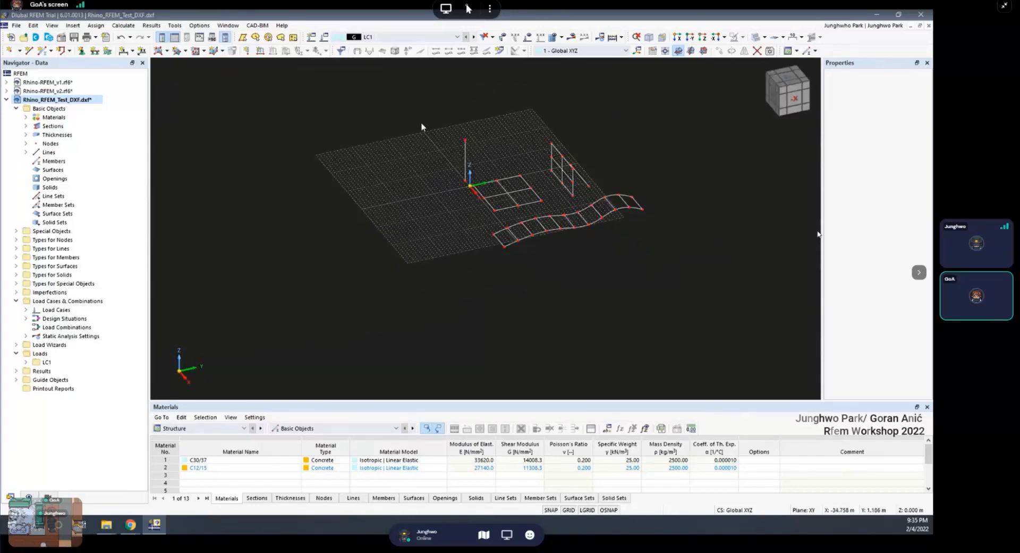
Select all imported lines and nodes and connect them, ignoring all assertion errors
drag(443, 104, 684, 300)
scroll(563, 263, up, 4)
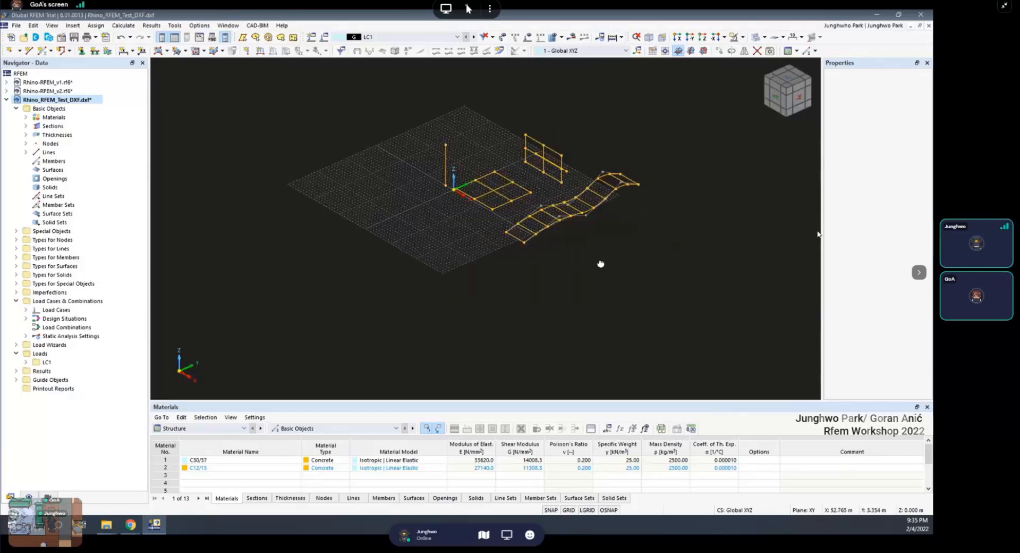
right_click(523, 200)
right_click(525, 199)
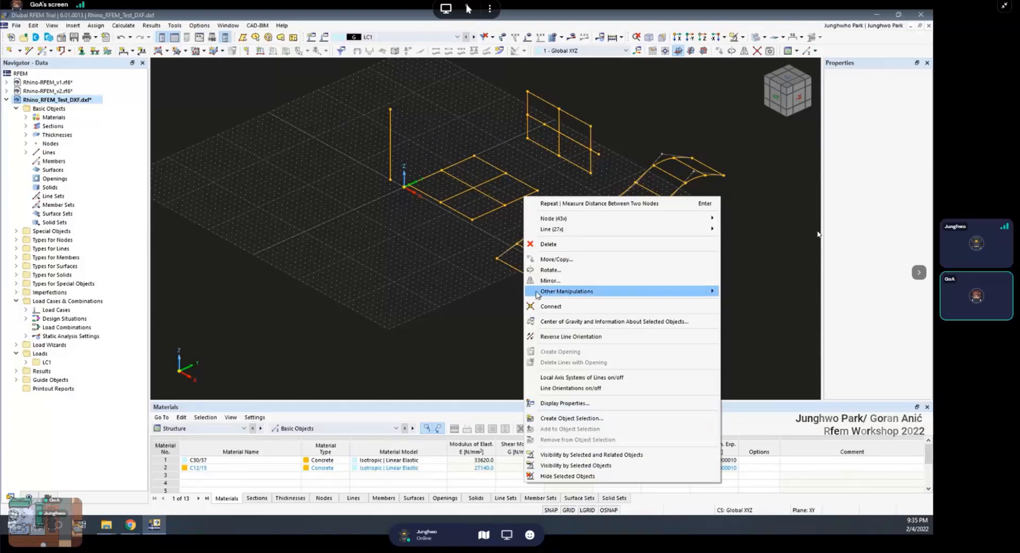
click(545, 307)
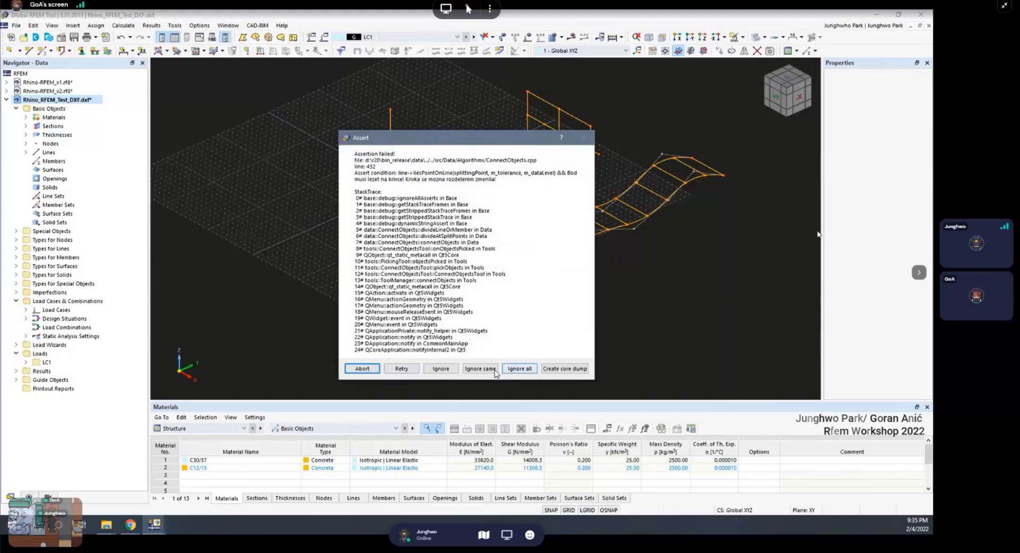
click(512, 370)
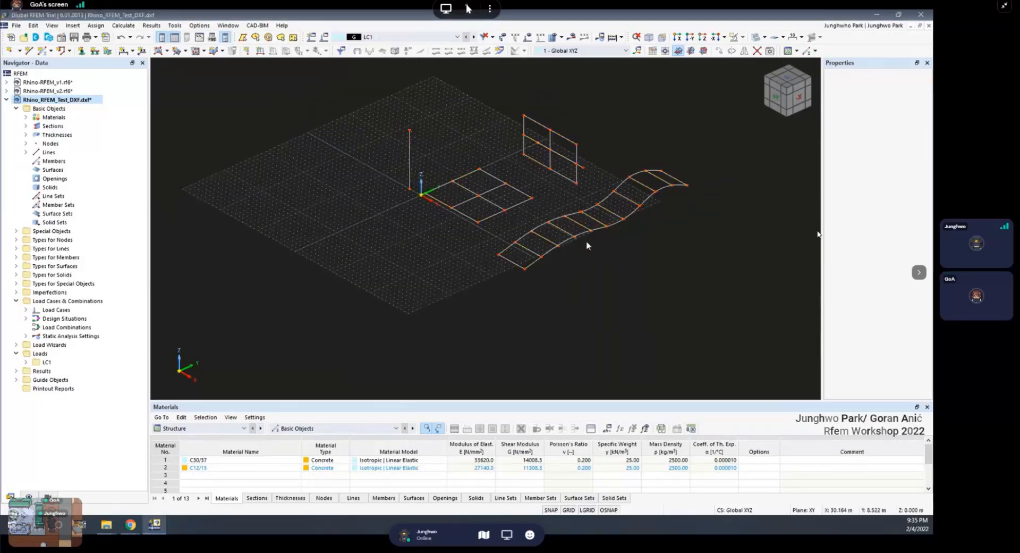
Examine the connected geometry, checking the flat grid's intersection and where the cross lines meet the curved strip's two spline edges
scroll(585, 240, up, 2)
ctrl+middle_drag(607, 232, 587, 248)
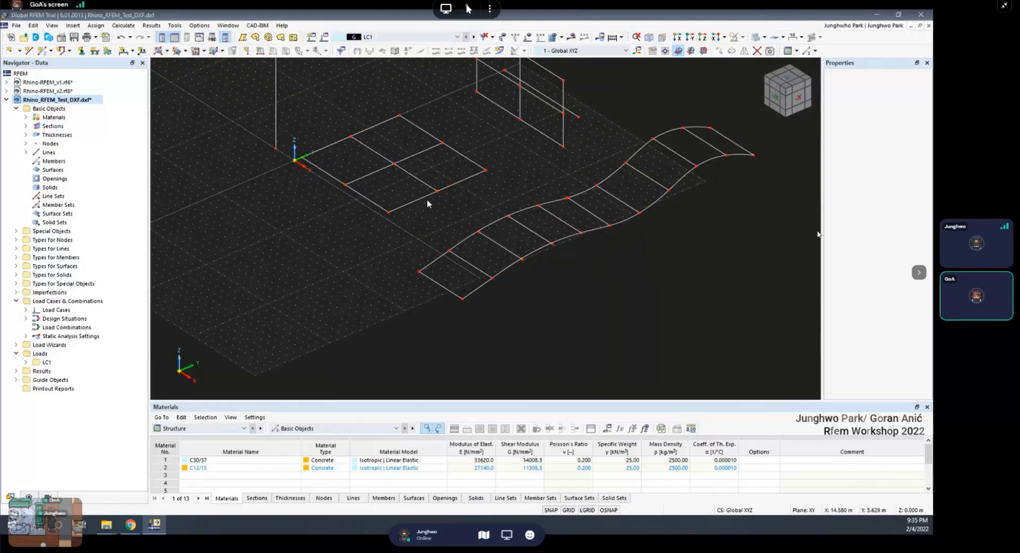
scroll(427, 200, down, 2)
scroll(534, 229, up, 5)
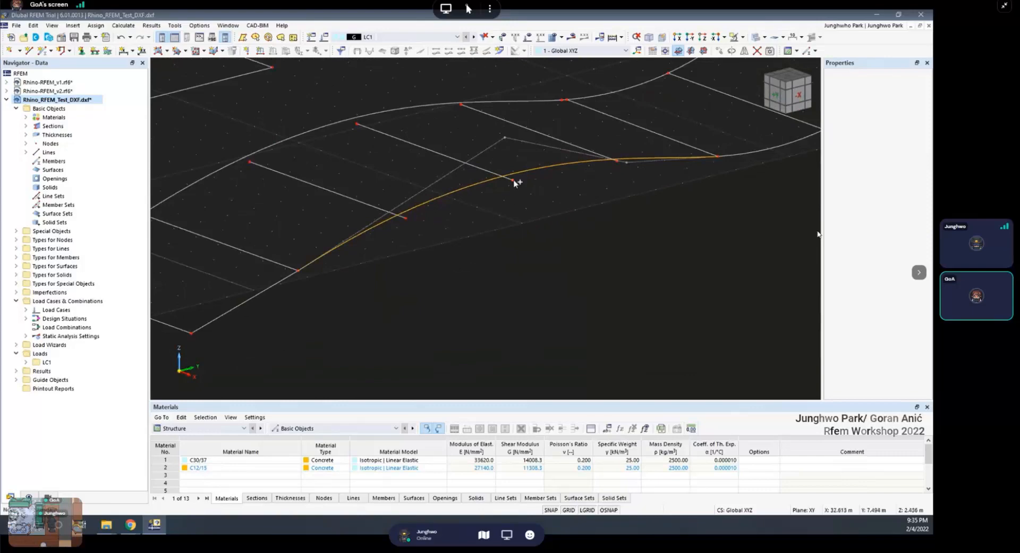
scroll(514, 182, down, 6)
middle_drag(522, 197, 574, 220)
scroll(582, 218, down, 3)
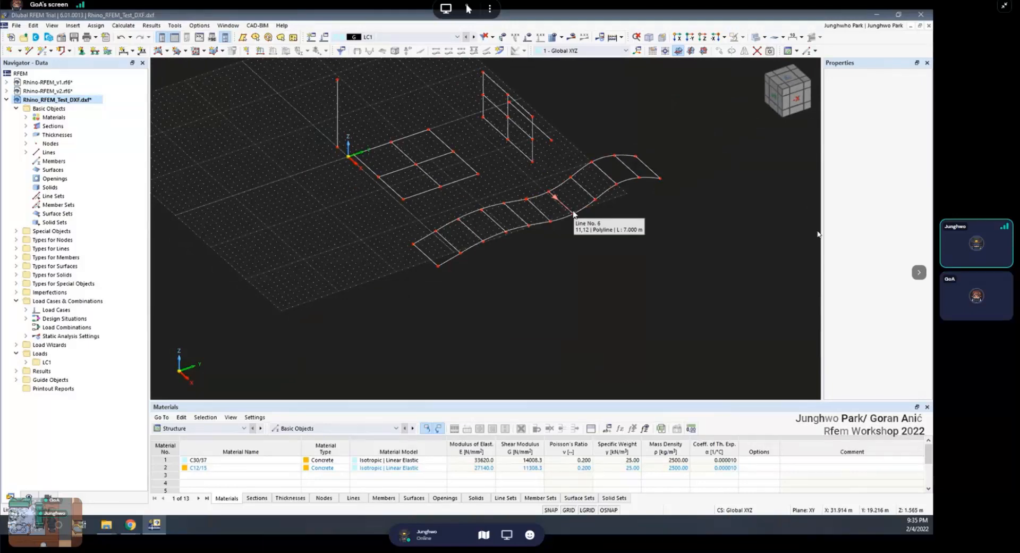
key(ctrl)
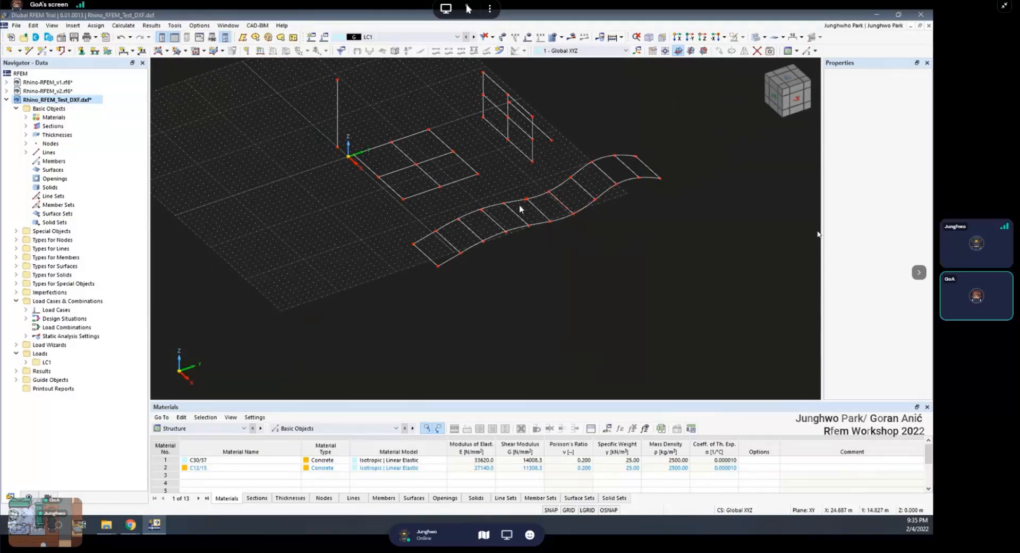
scroll(520, 209, up, 4)
scroll(544, 200, down, 2)
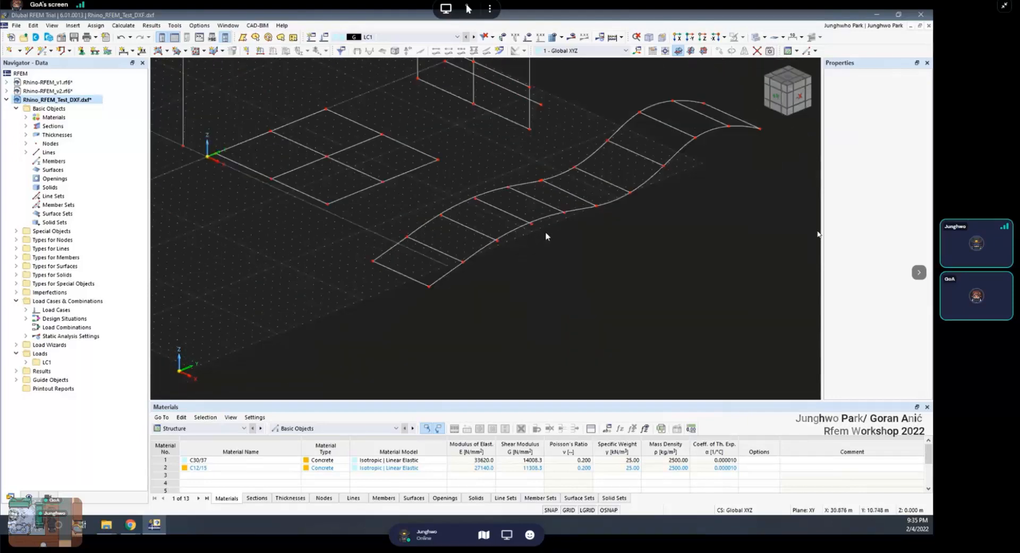
mouse_move(546, 233)
ctrl+middle_down()
mouse_move(593, 216)
mouse_move(562, 233)
ctrl+middle_up()
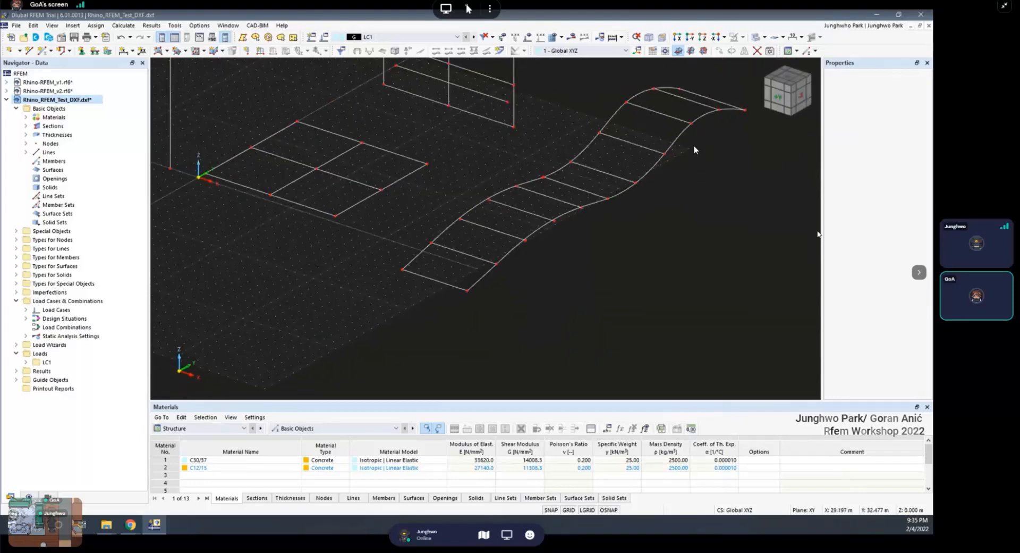
mouse_move(488, 245)
ctrl+middle_down()
mouse_move(571, 251)
mouse_move(463, 232)
mouse_move(468, 243)
ctrl+middle_up()
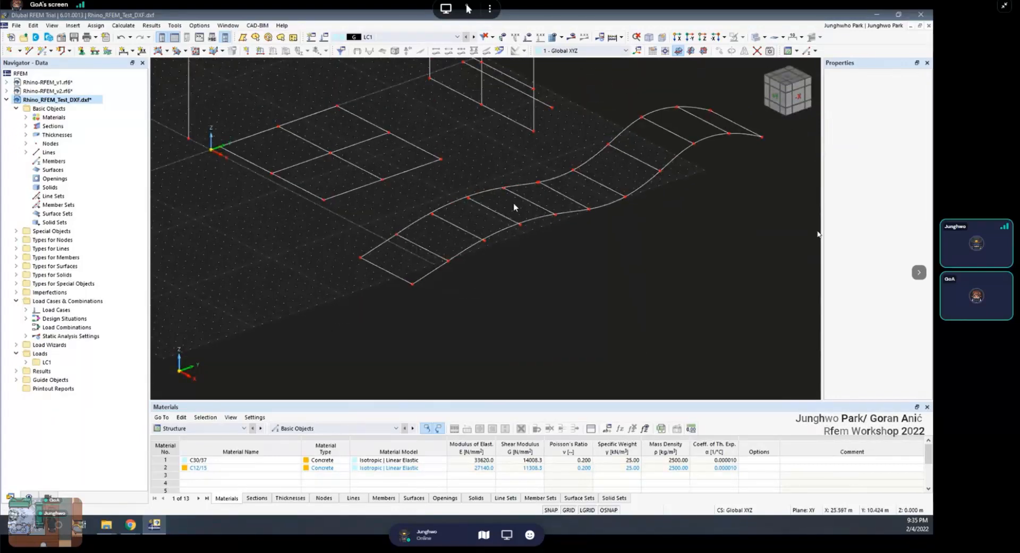
ctrl+middle_drag(557, 232, 516, 227)
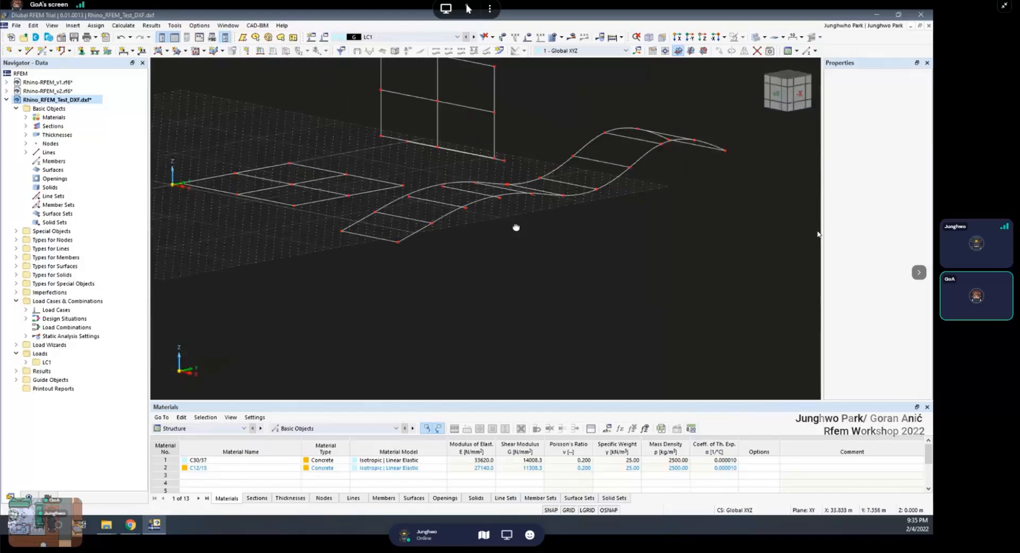
scroll(451, 218, up, 2)
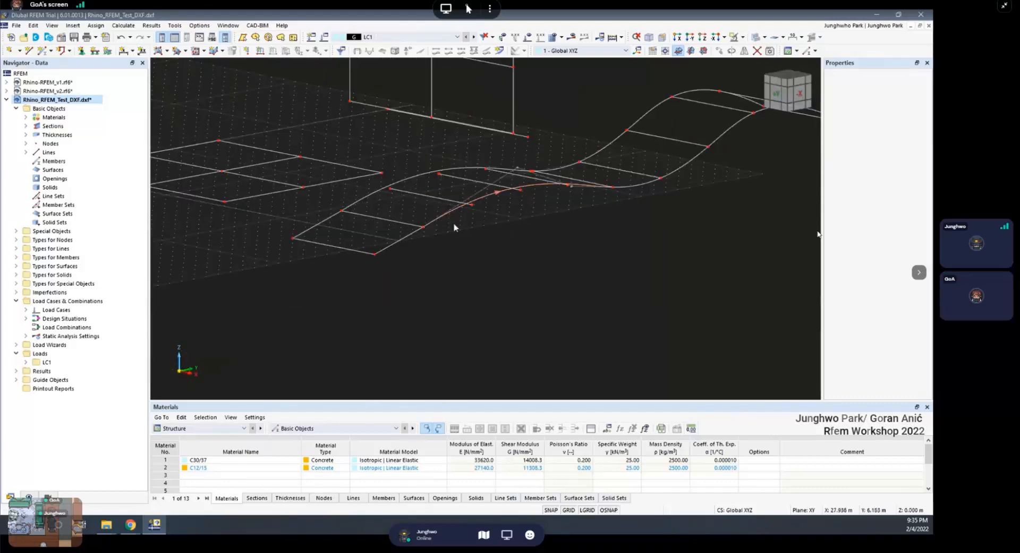
scroll(462, 234, up, 2)
ctrl+middle_drag(465, 240, 521, 227)
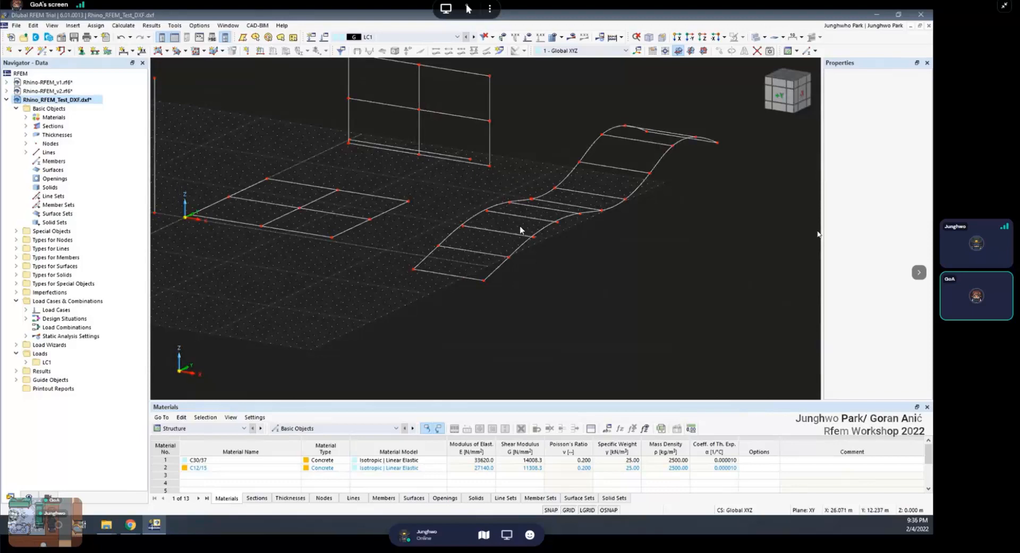
ctrl+middle_drag(646, 202, 640, 199)
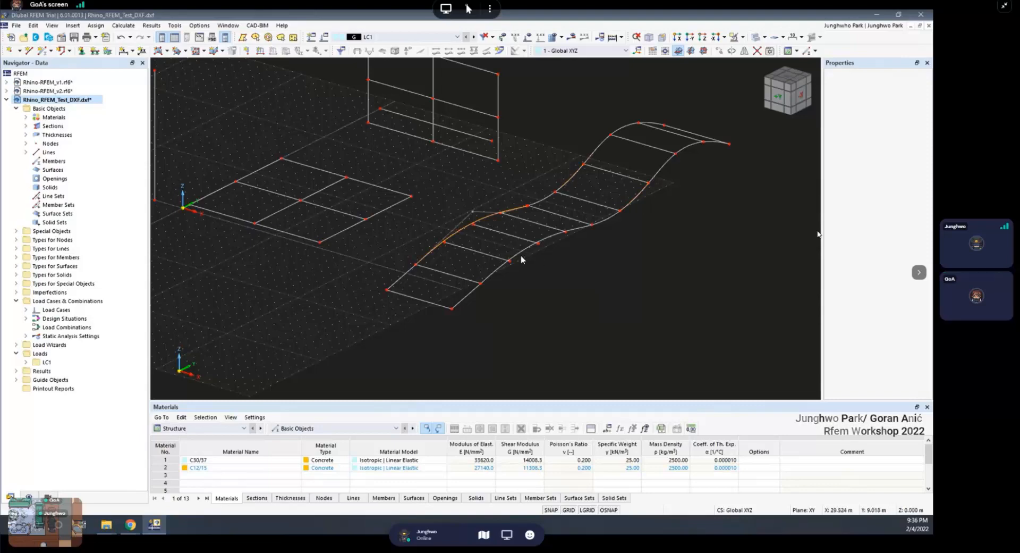
scroll(521, 258, up, 2)
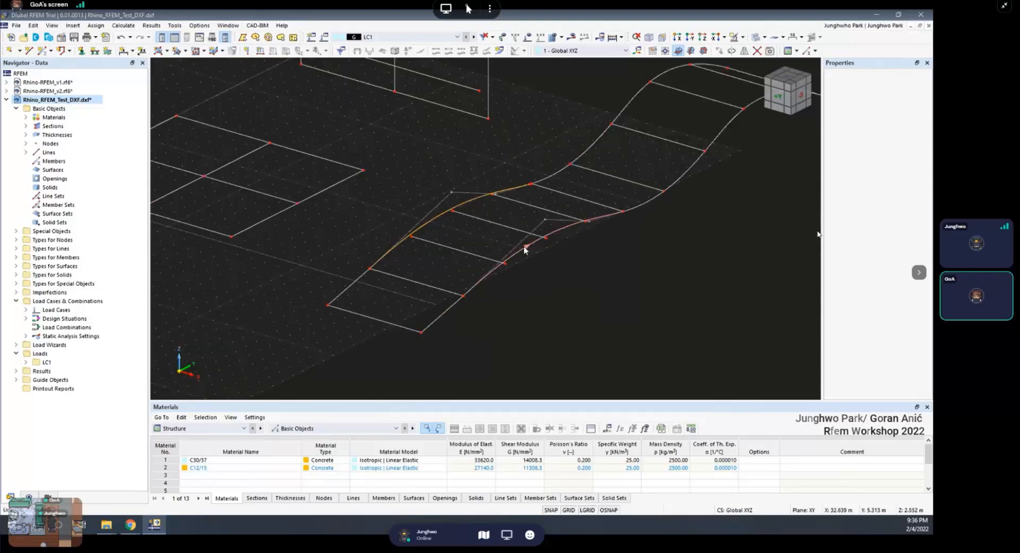
click(473, 201)
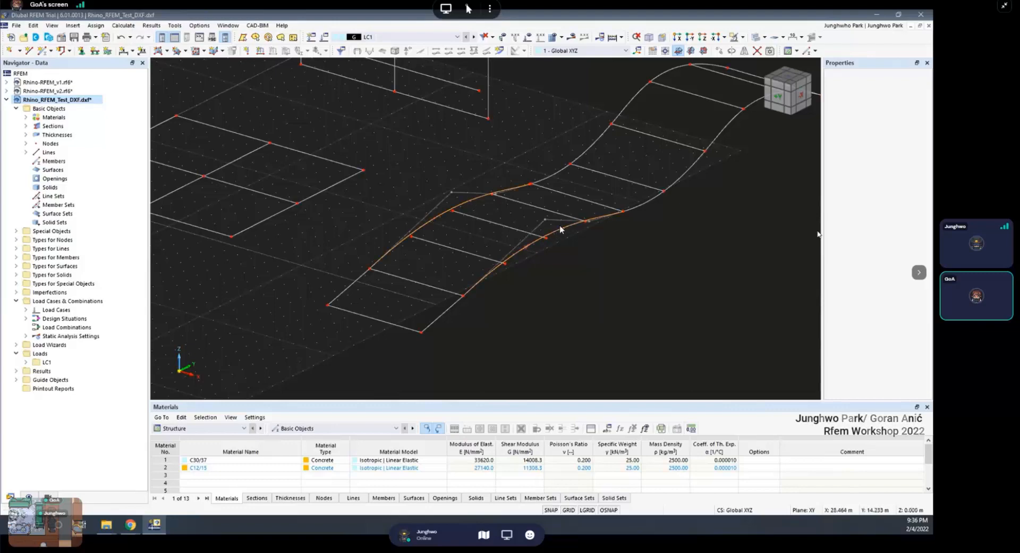
Divide the curved strip's first upper-side spline edge using 5 intermediate nodes
scroll(561, 229, down, 2)
scroll(542, 227, up, 3)
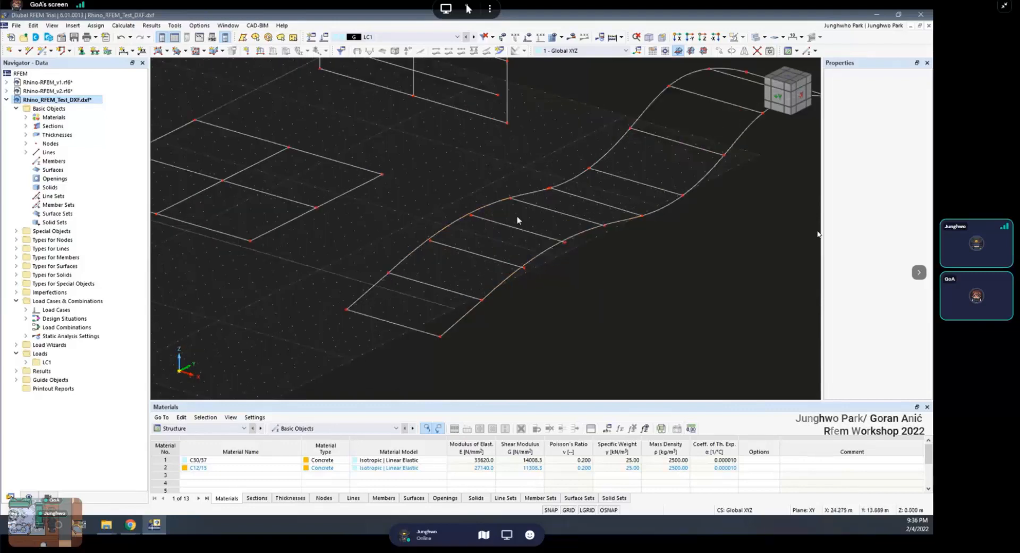
right_click(477, 201)
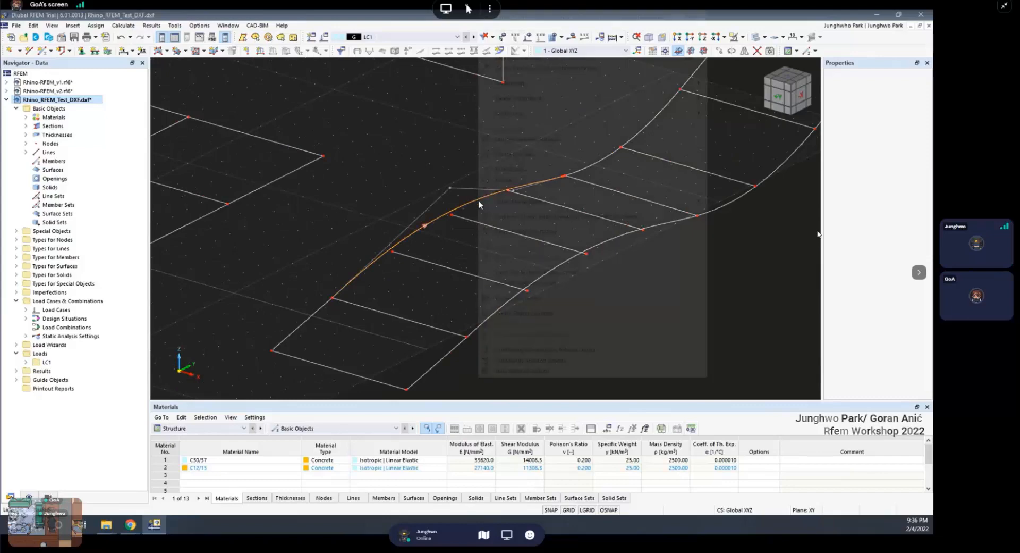
mouse_move(694, 113)
click(732, 125)
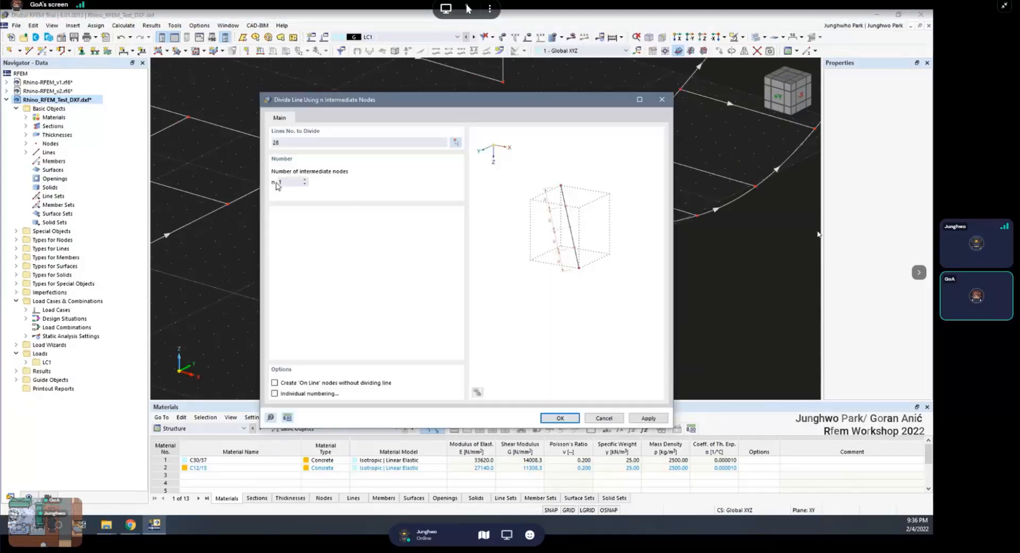
click(287, 182)
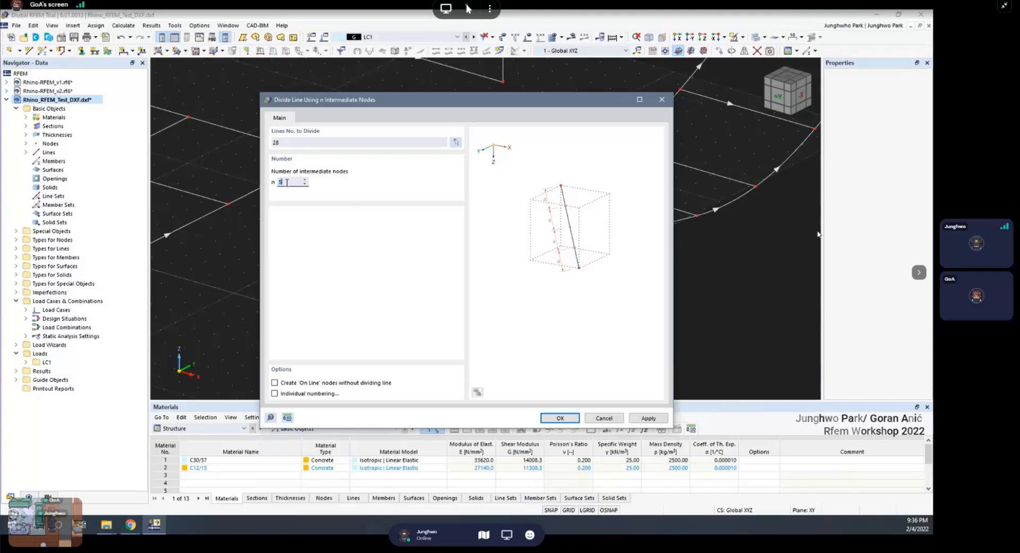
key(Return)
scroll(408, 224, down, 2)
ctrl+middle_drag(408, 225, 372, 225)
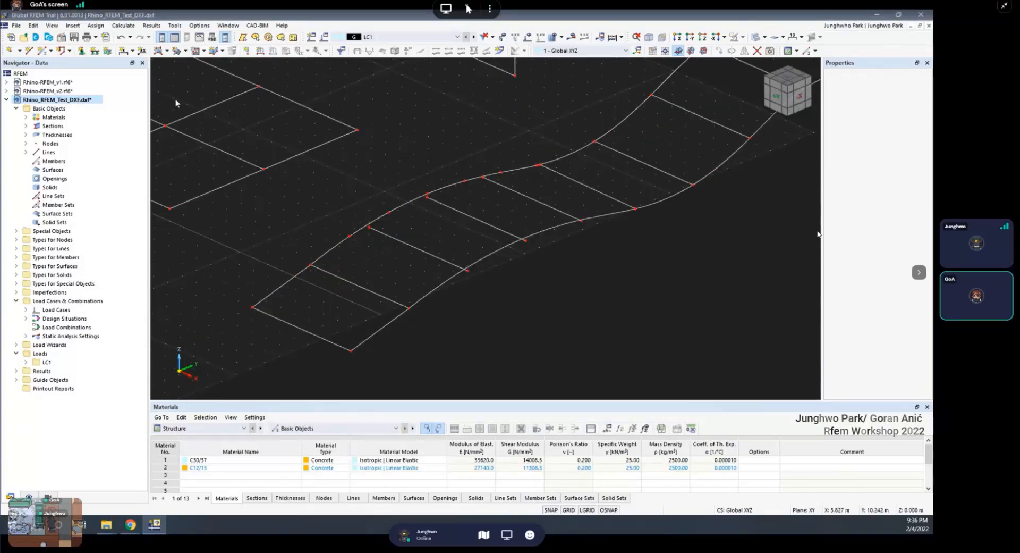
Create three continuous simple members between consecutive division nodes on the divided spline edge, starting at its first intermediate node
click(51, 52)
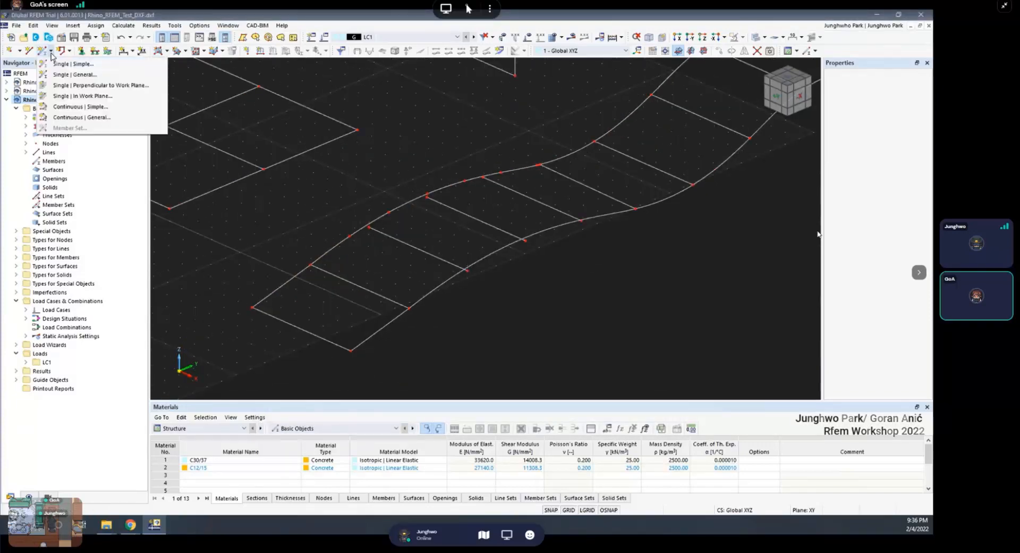
click(122, 107)
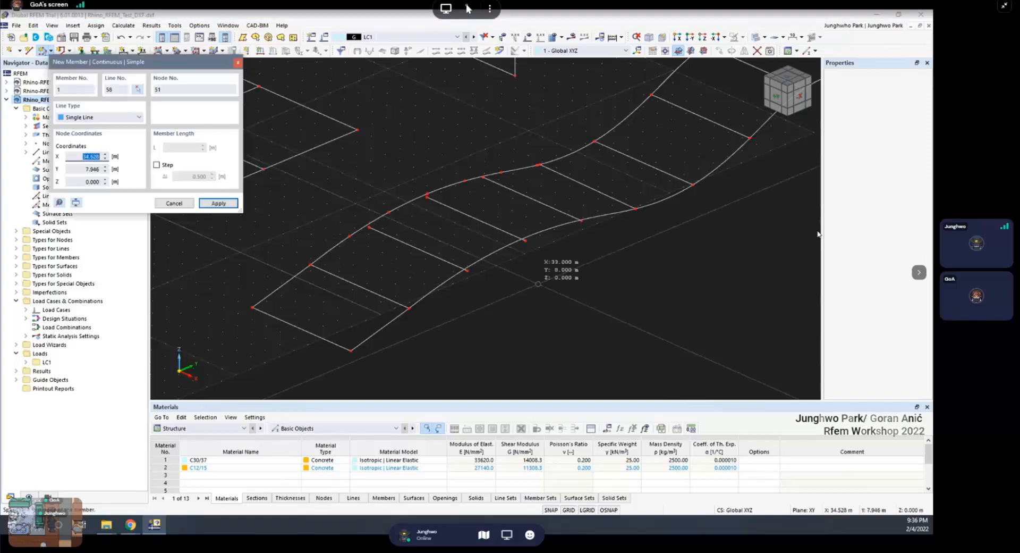
scroll(362, 234, up, 2)
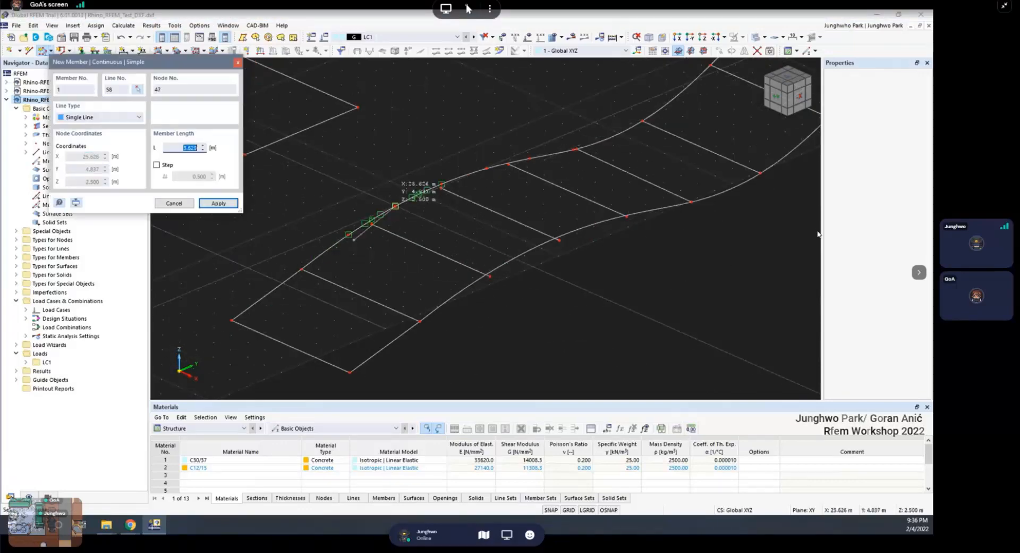
scroll(348, 235, up, 2)
click(349, 234)
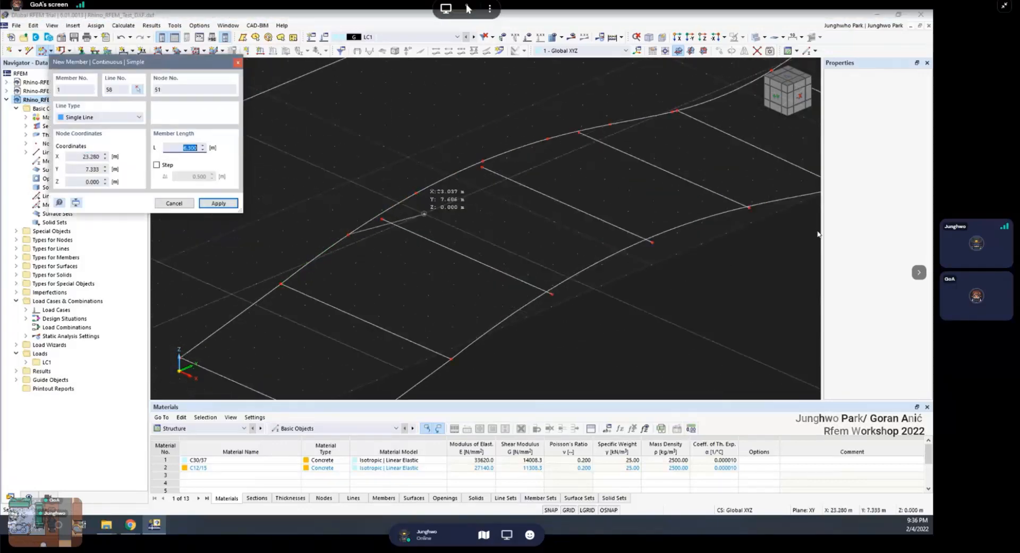
click(416, 193)
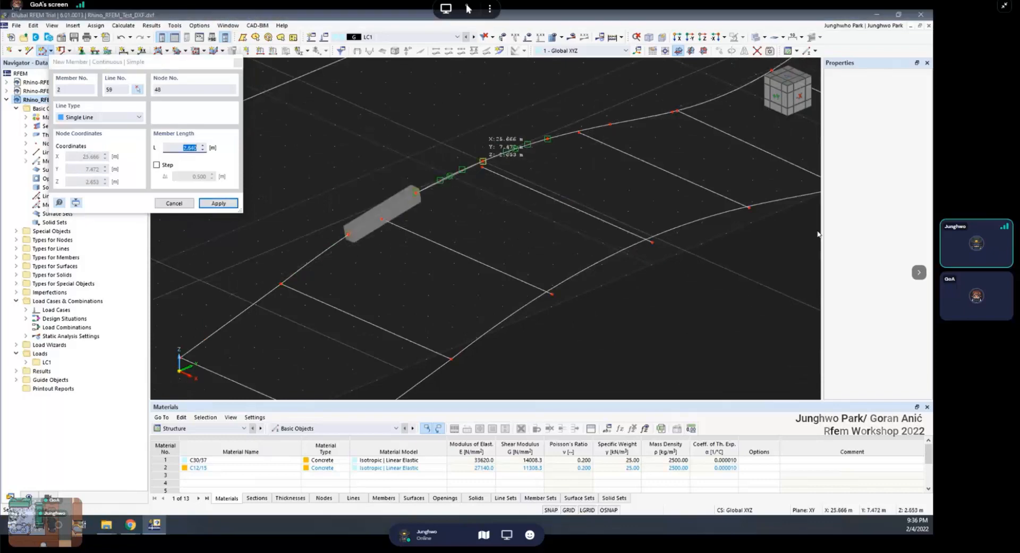
click(483, 162)
click(552, 140)
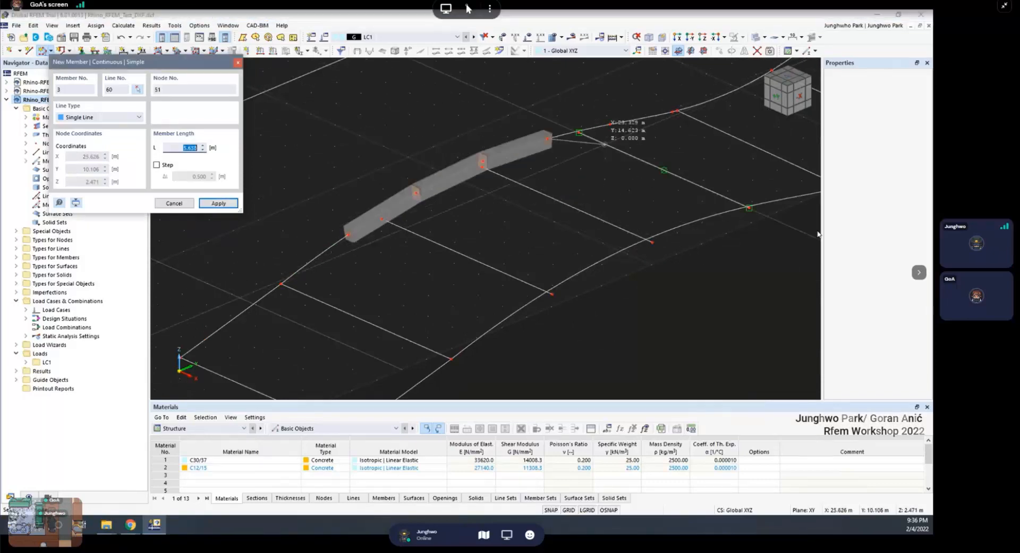
Try to continue the member chain with two more members up to the end node of the divided spline
scroll(579, 140, up, 2)
click(625, 109)
scroll(625, 112, down, 1)
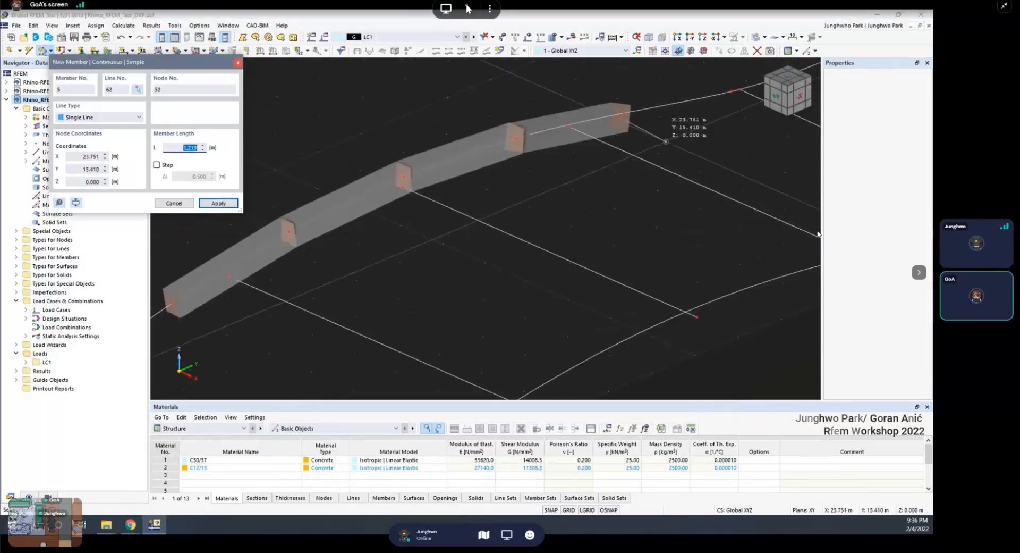
click(732, 91)
key(Escape)
scroll(655, 135, down, 4)
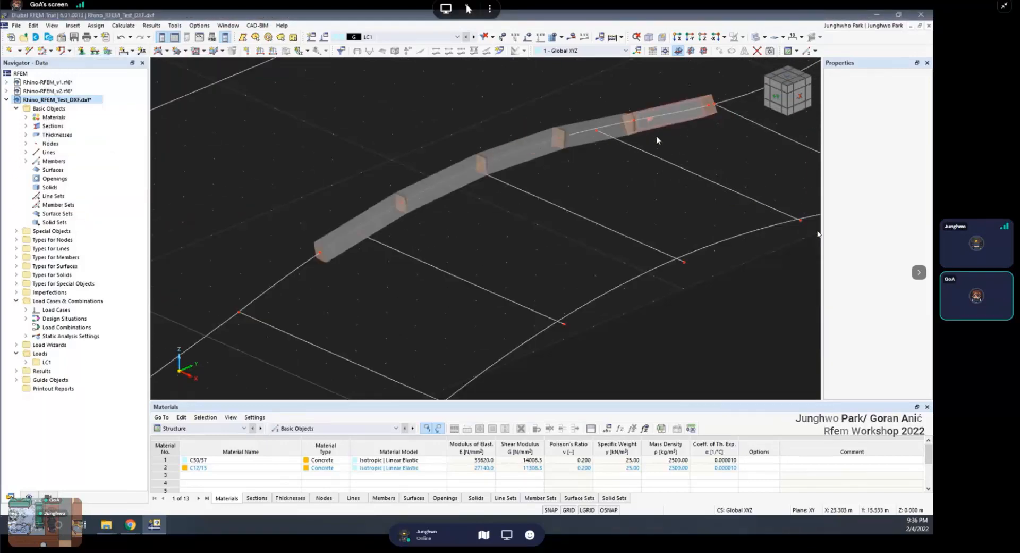
Check the member chain from above and undo the last two members that leave the curve
ctrl+middle_drag(667, 121, 611, 161)
scroll(611, 175, down, 1)
ctrl+middle_drag(586, 214, 610, 160)
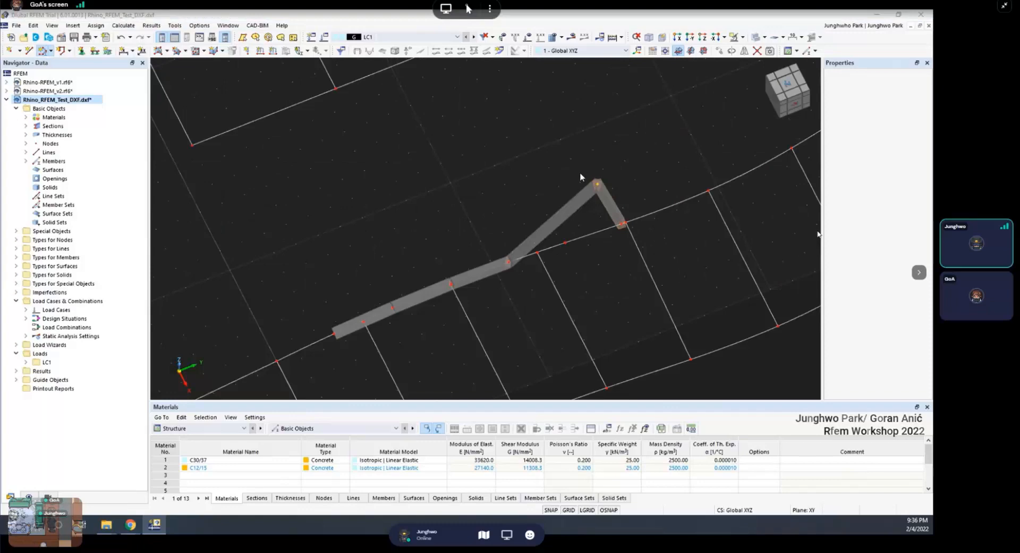
key(Escape)
middle_drag(677, 166, 672, 163)
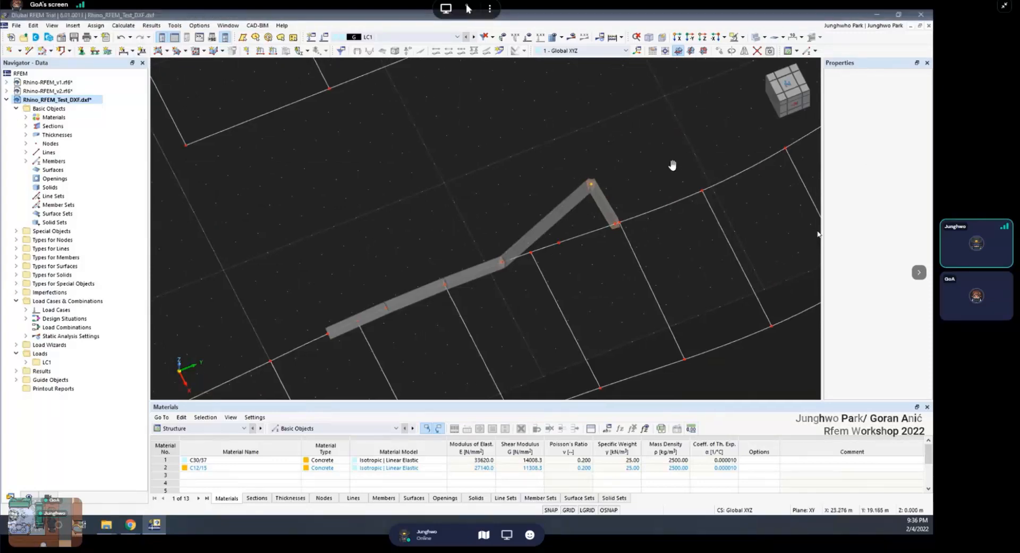
scroll(584, 177, down, 2)
key(ctrl+z)
key(ctrl+z)
middle_drag(604, 198, 638, 169)
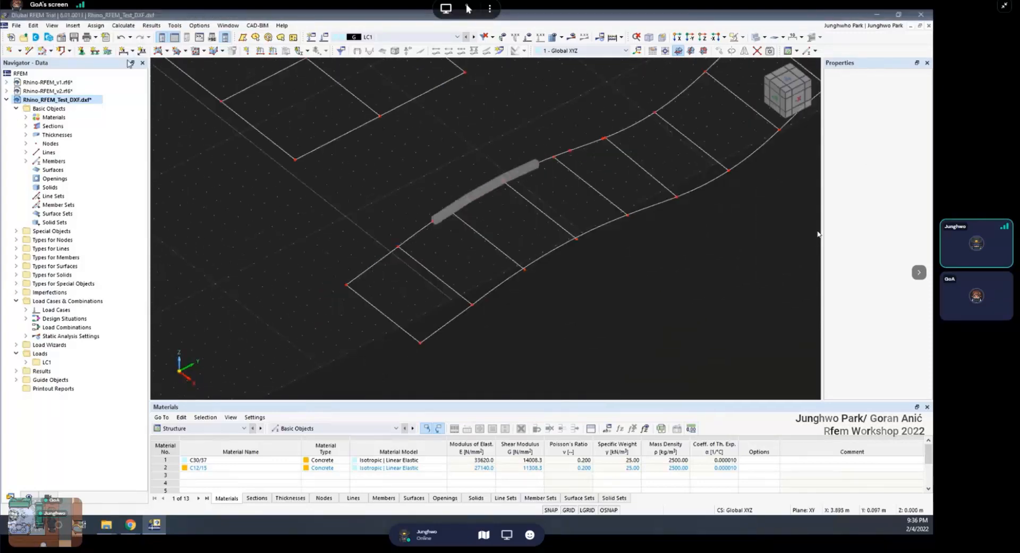
click(51, 51)
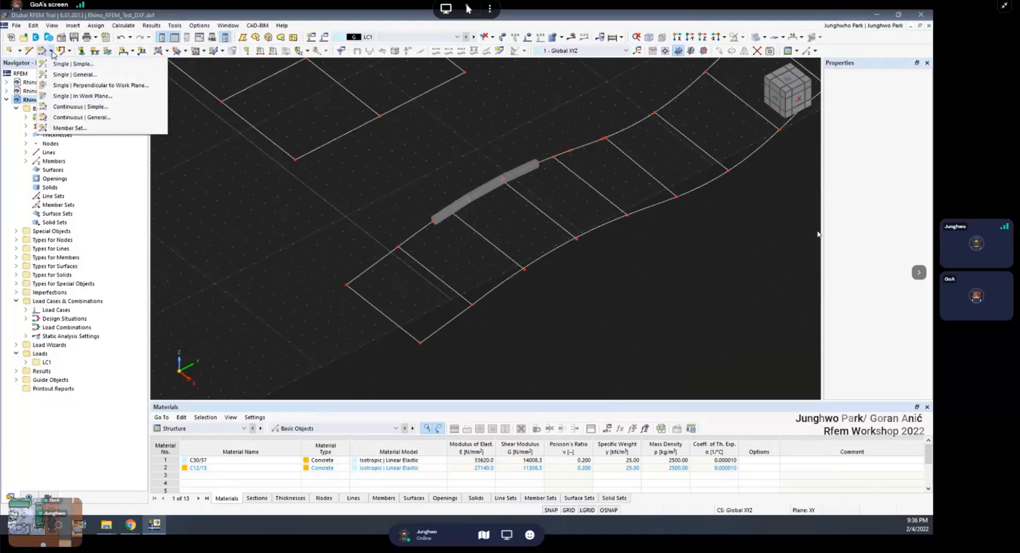
click(80, 107)
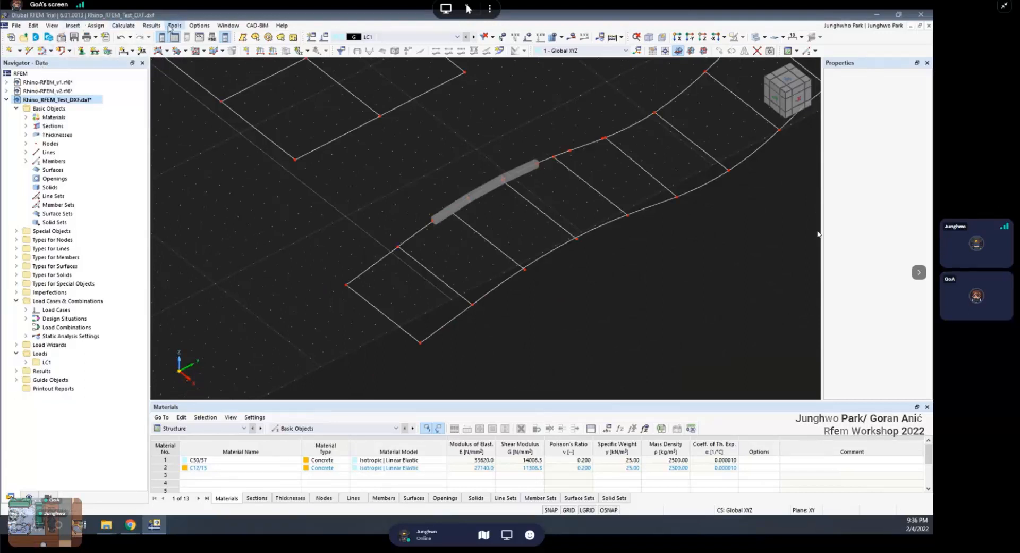
click(92, 25)
mouse_move(75, 25)
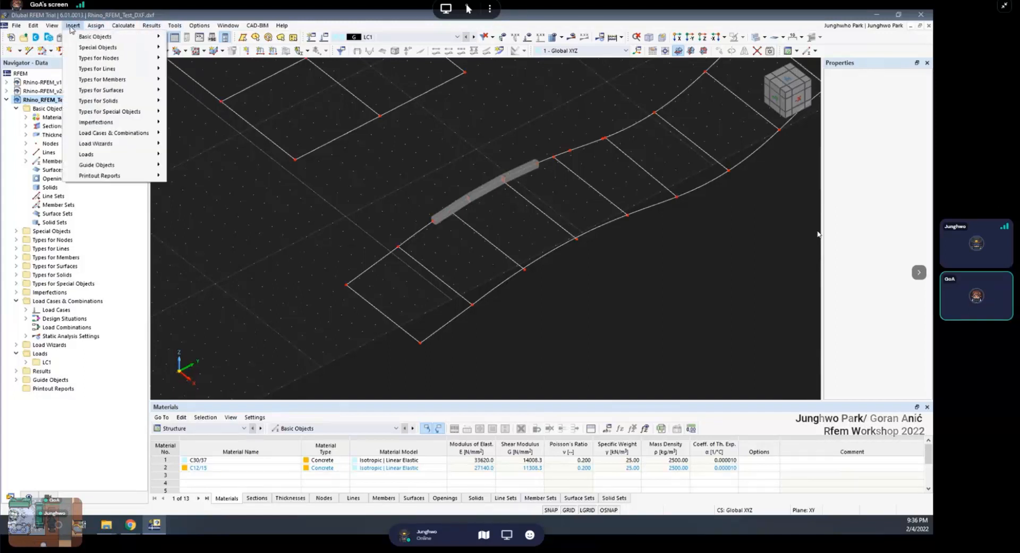
mouse_move(106, 36)
mouse_move(202, 93)
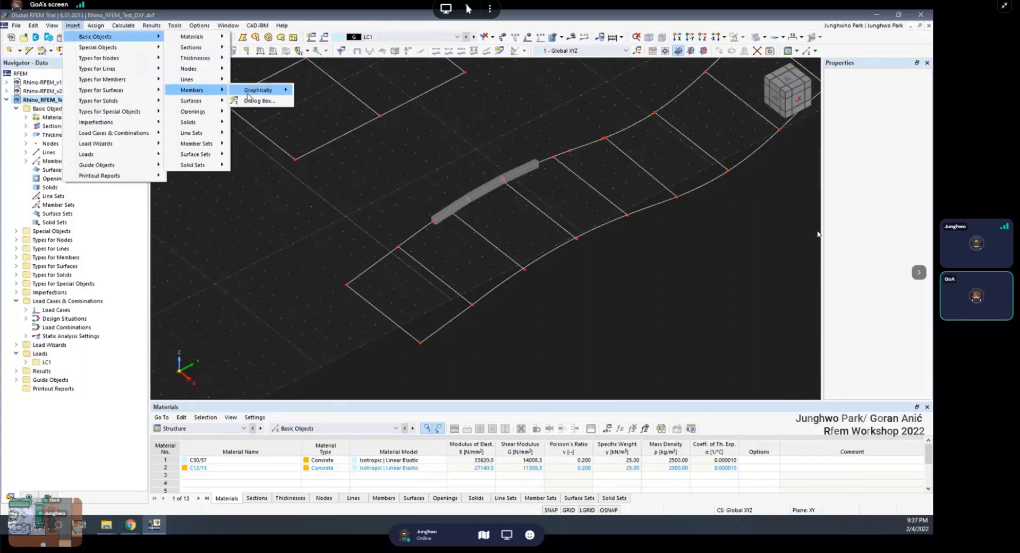
mouse_move(273, 97)
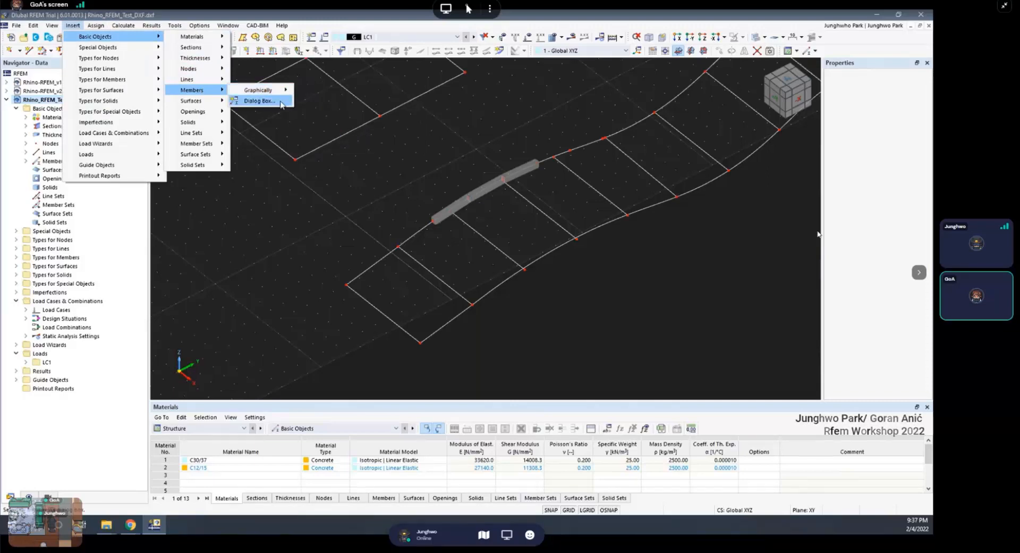
click(325, 93)
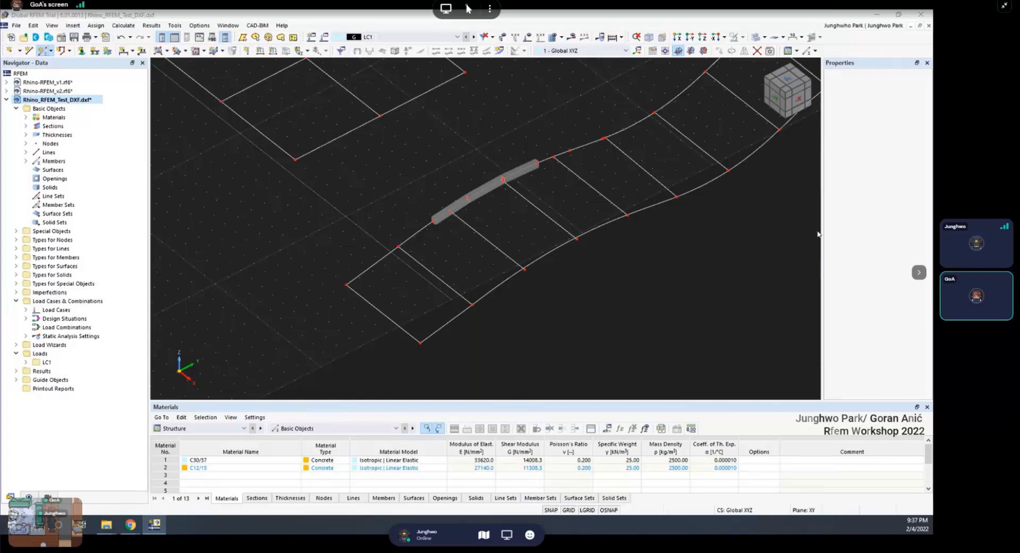
Assign beam members with uniform section R_M1 350/450 in C30/37 to five consecutive cross lines of the curved strip
middle_drag(558, 249, 488, 249)
scroll(488, 248, down, 1)
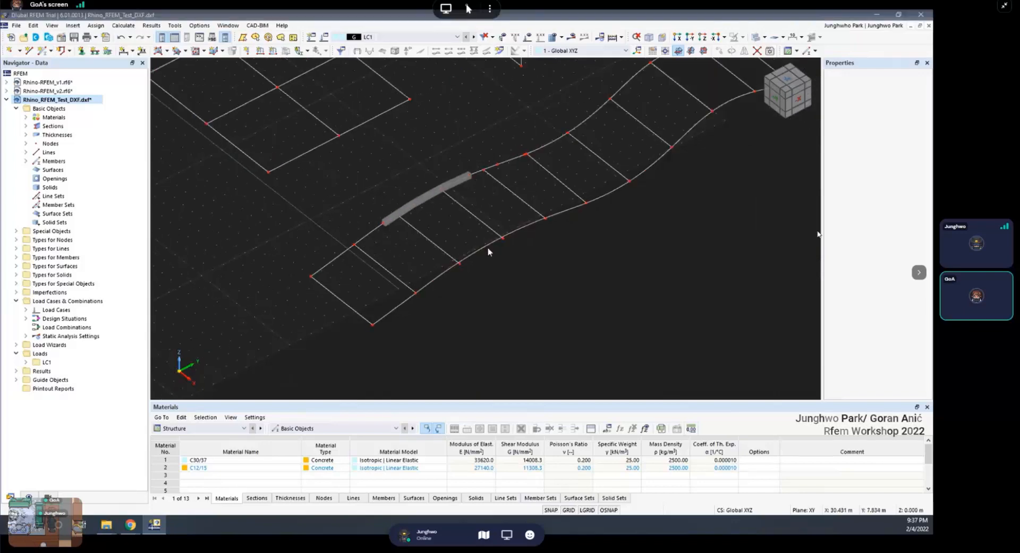
ctrl+click(492, 230)
ctrl+click(521, 200)
ctrl+click(565, 183)
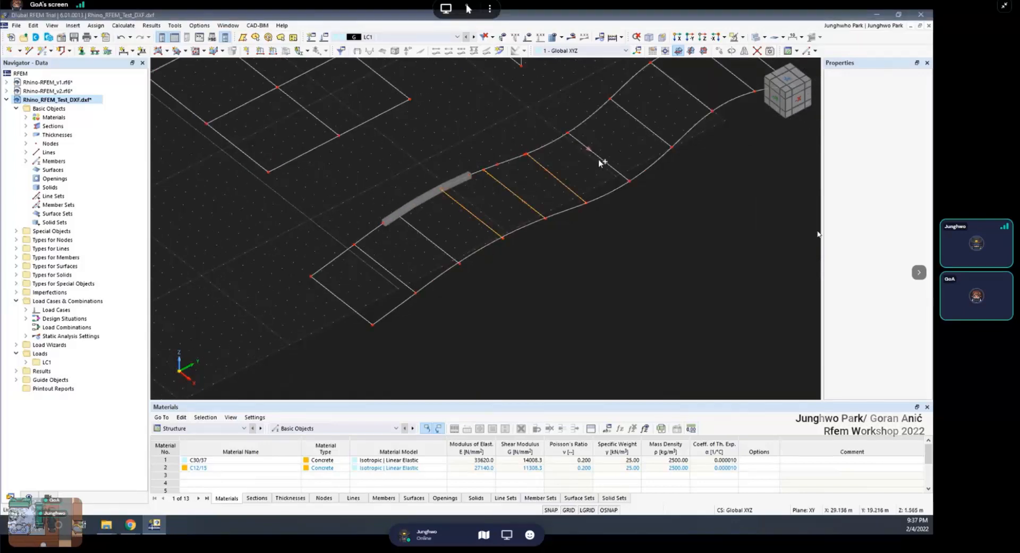
ctrl+click(644, 127)
right_click(644, 128)
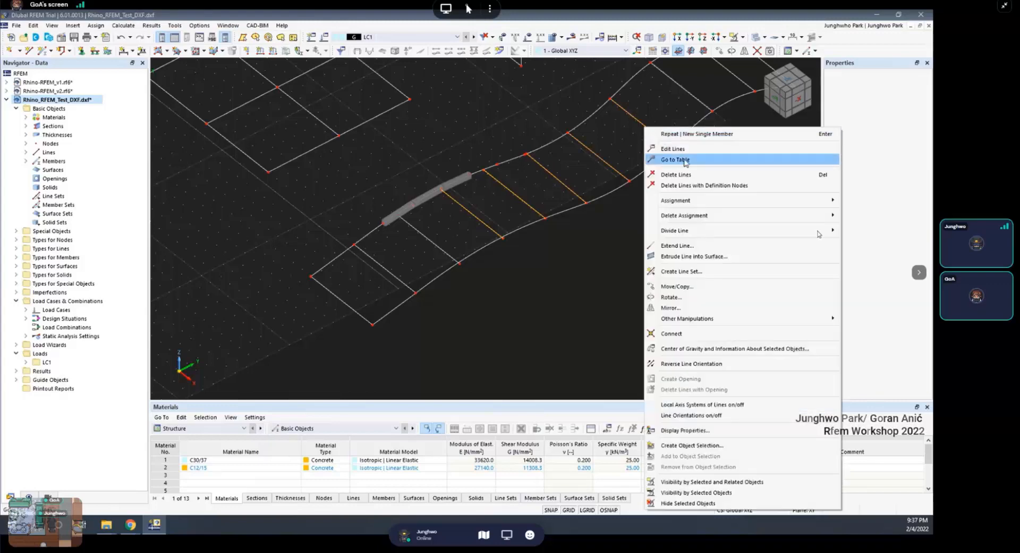
click(675, 150)
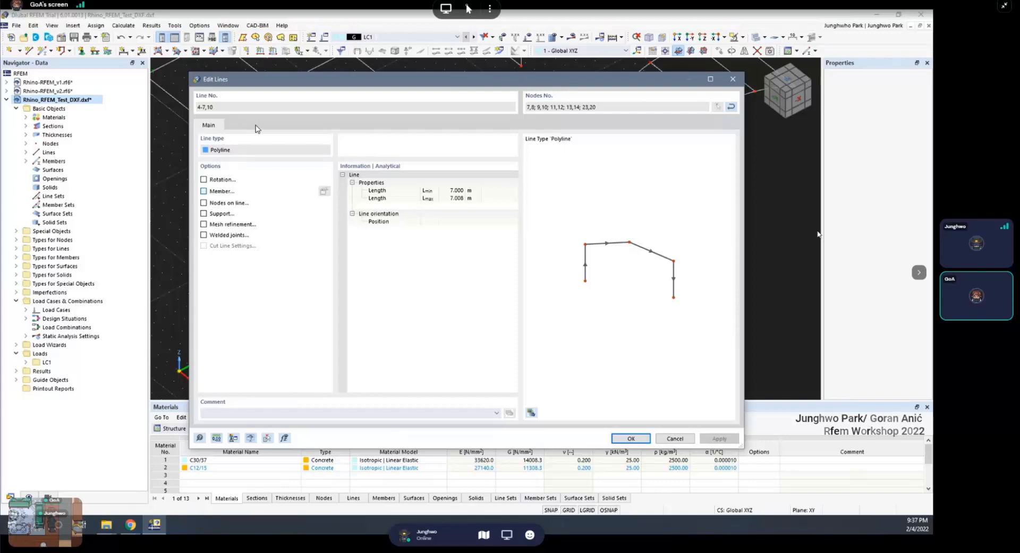
drag(933, 60, 199, 44)
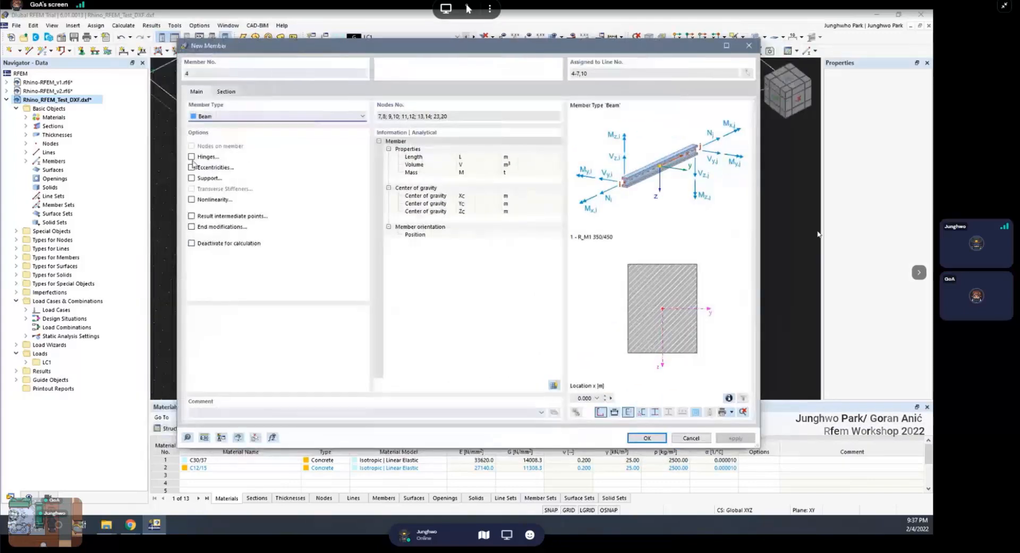
click(233, 94)
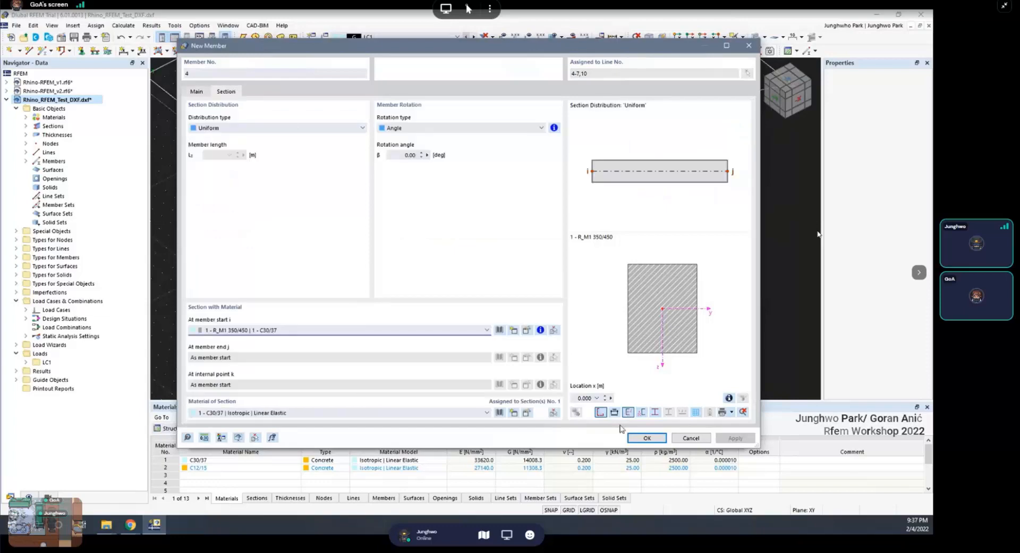
click(633, 441)
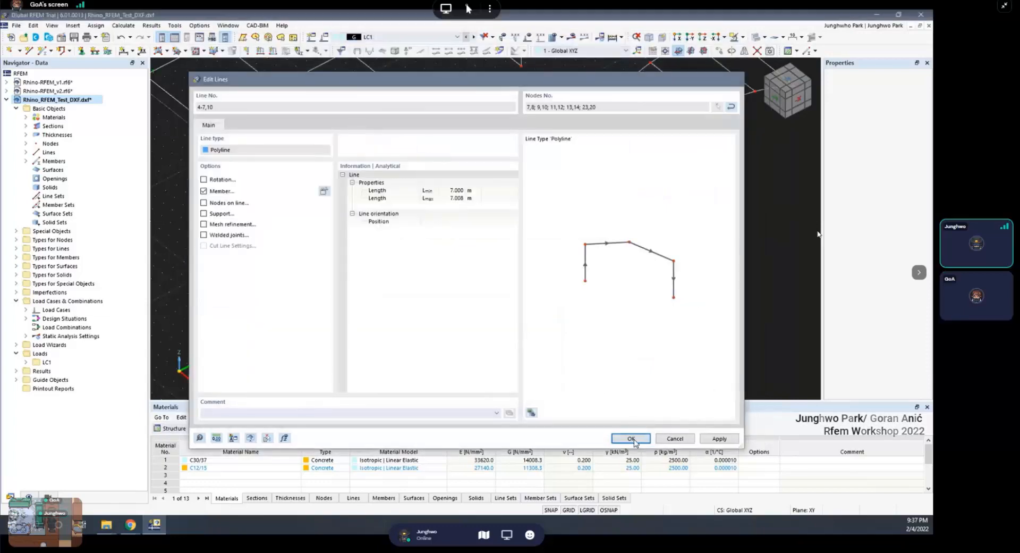
click(638, 441)
Examine the new members on the curved strip and the rest of the imported geometry from several angles
scroll(535, 271, down, 5)
scroll(582, 250, up, 5)
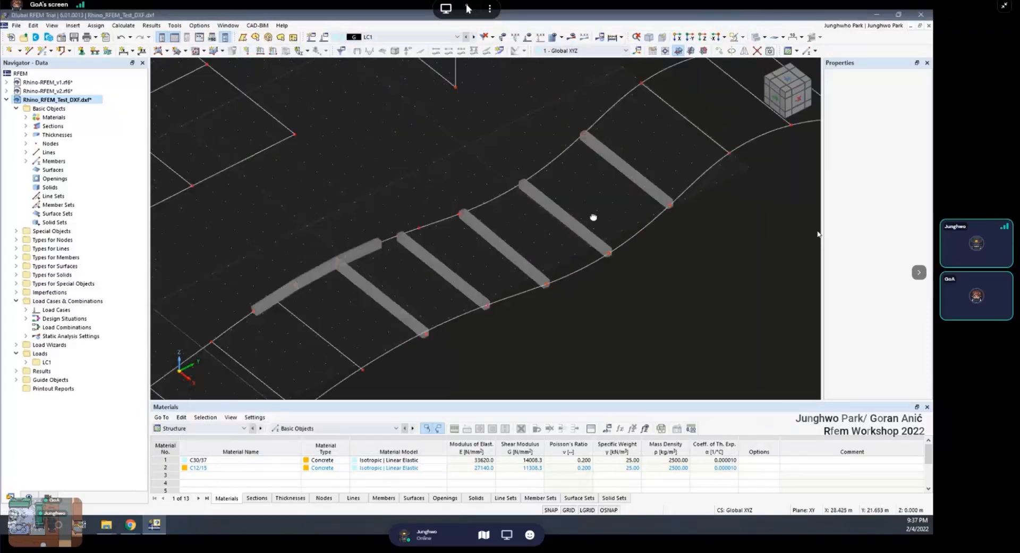
scroll(569, 204, down, 3)
scroll(454, 147, down, 1)
ctrl+middle_drag(454, 147, 500, 209)
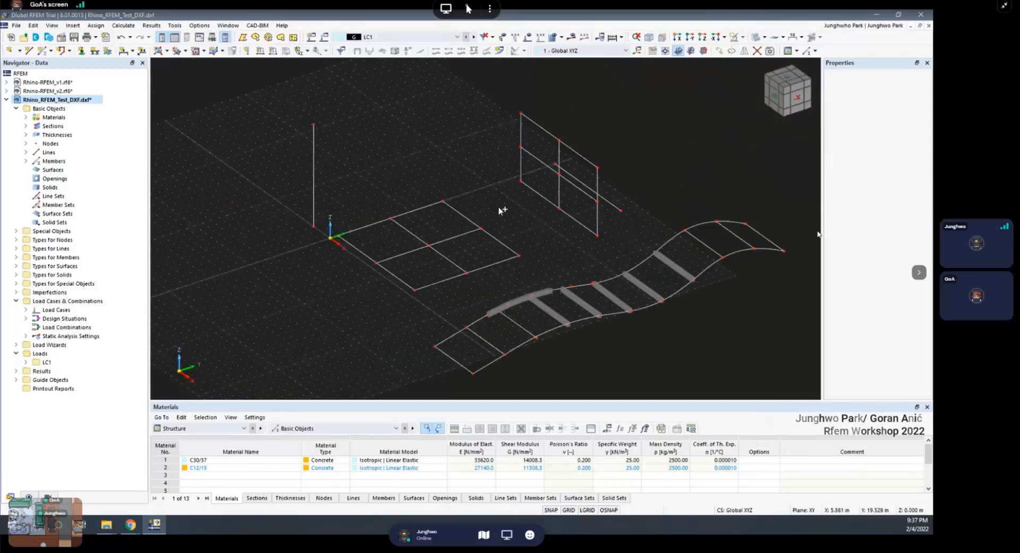
scroll(435, 255, up, 2)
ctrl+middle_drag(403, 207, 466, 207)
scroll(463, 200, down, 3)
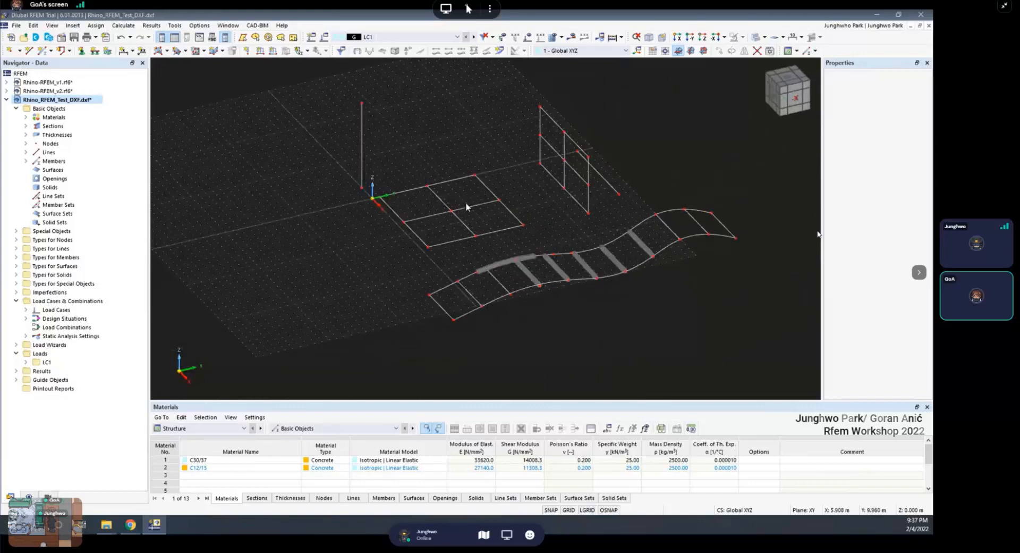
scroll(421, 222, up, 2)
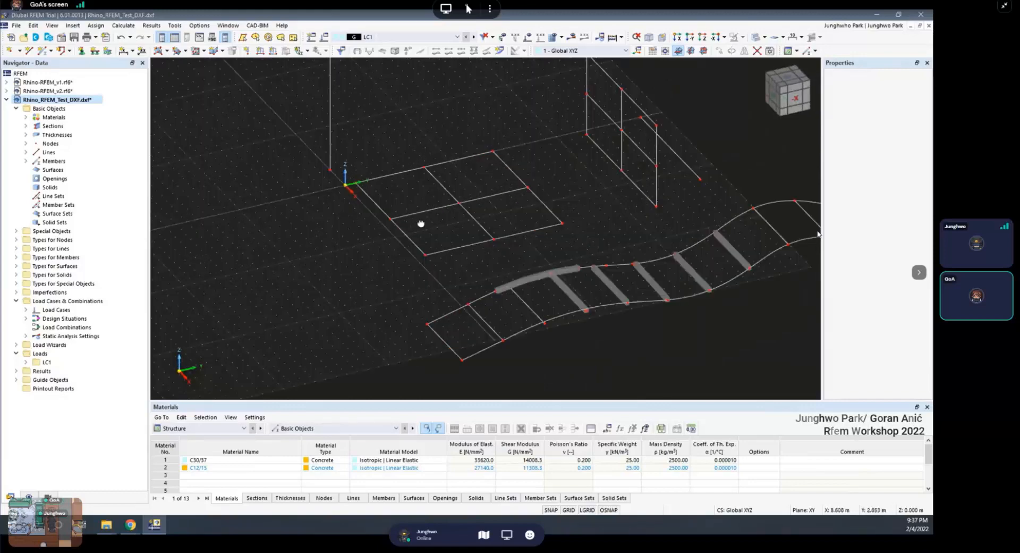
middle_drag(354, 205, 383, 250)
scroll(374, 242, up, 3)
scroll(375, 239, down, 3)
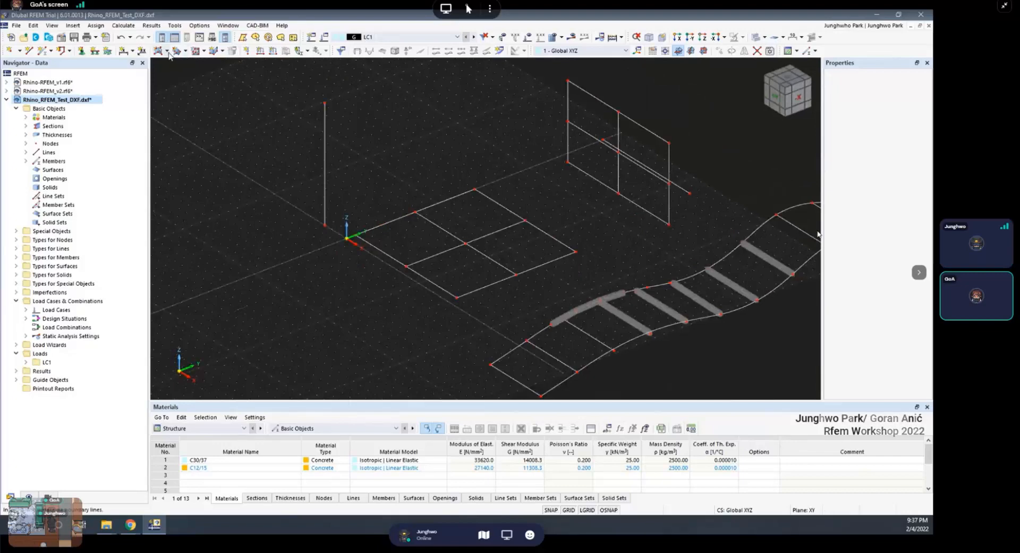
Create an L-shaped standard surface of uniform 200 mm C30/37 from the boundary lines of three of the four flat grid cells
click(167, 51)
click(192, 116)
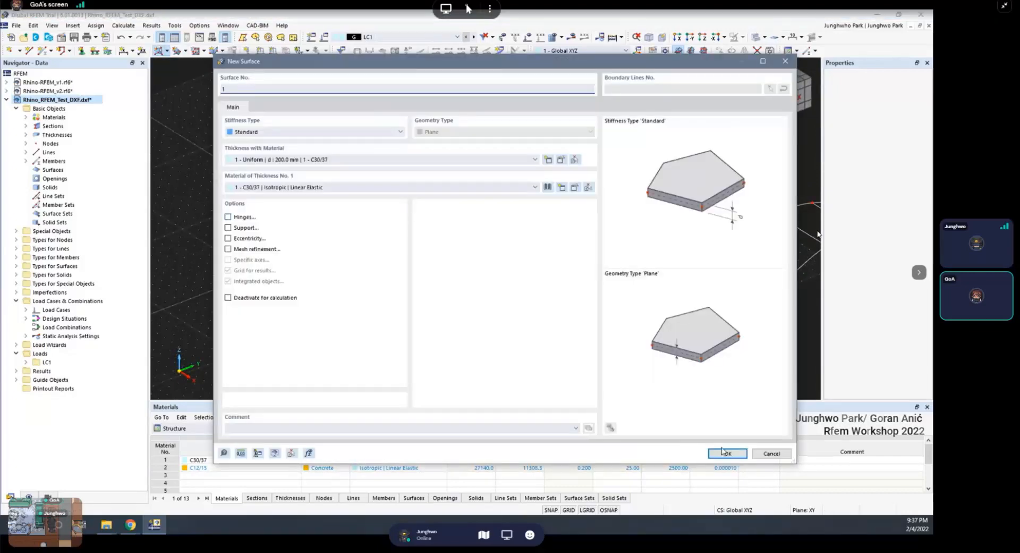
click(728, 453)
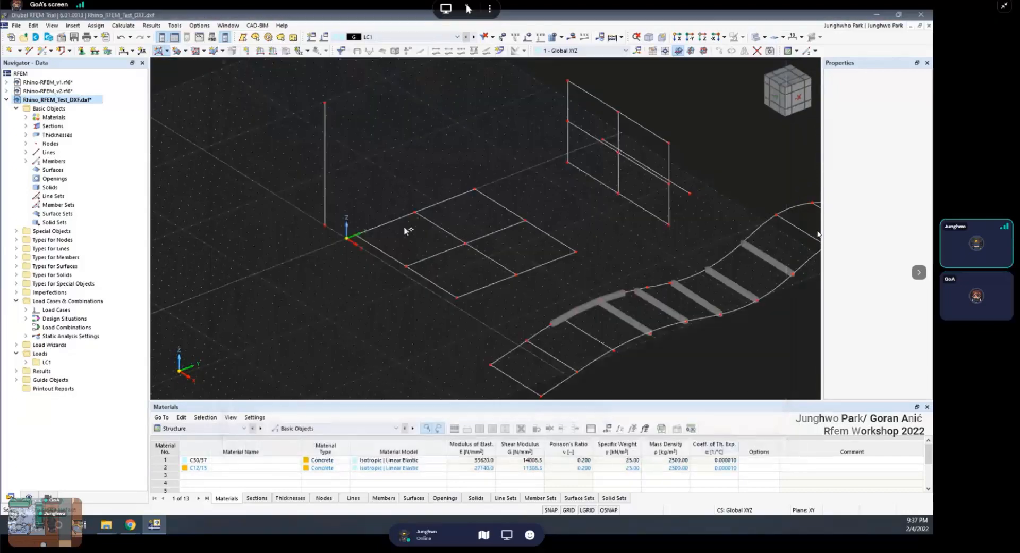
click(393, 221)
click(387, 253)
click(422, 277)
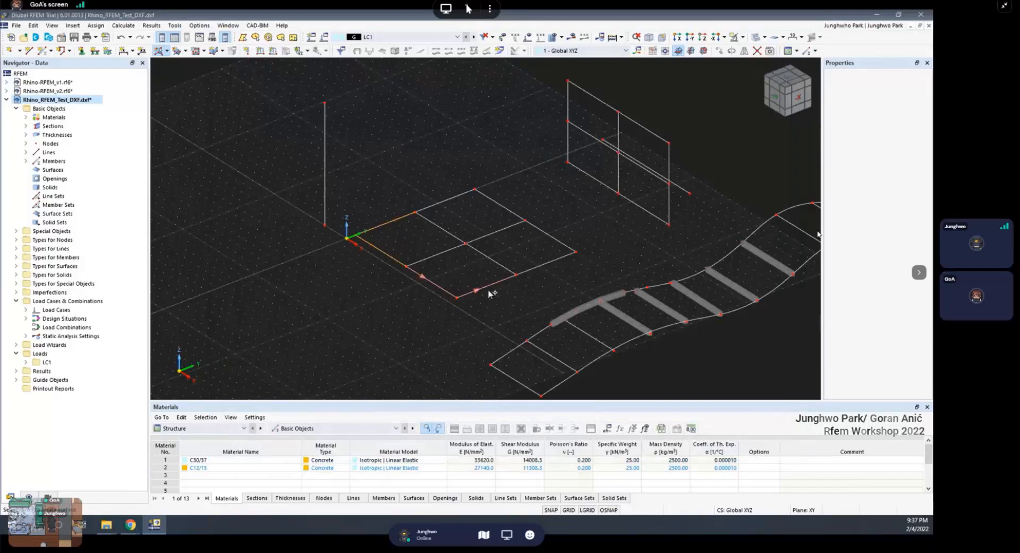
click(523, 271)
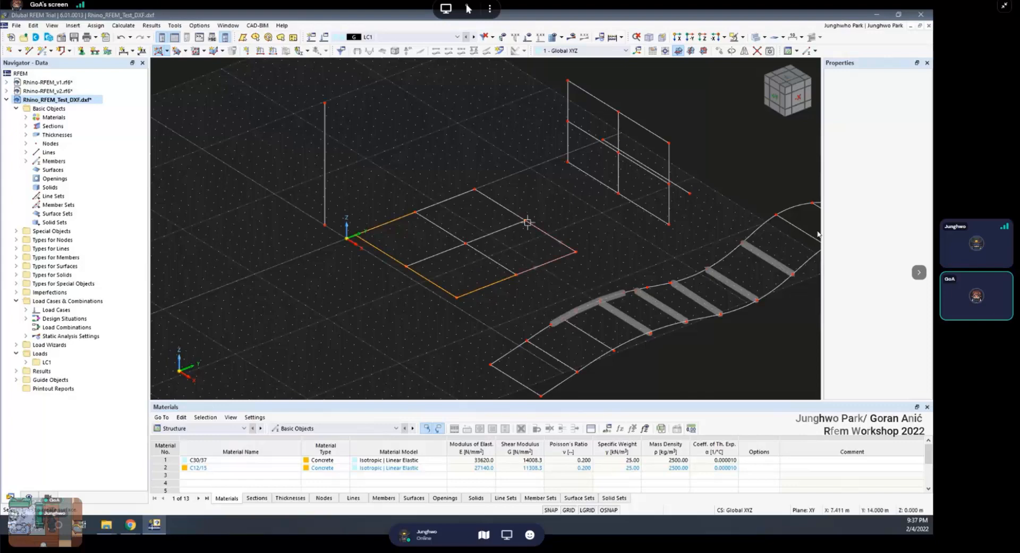
key(ctrl)
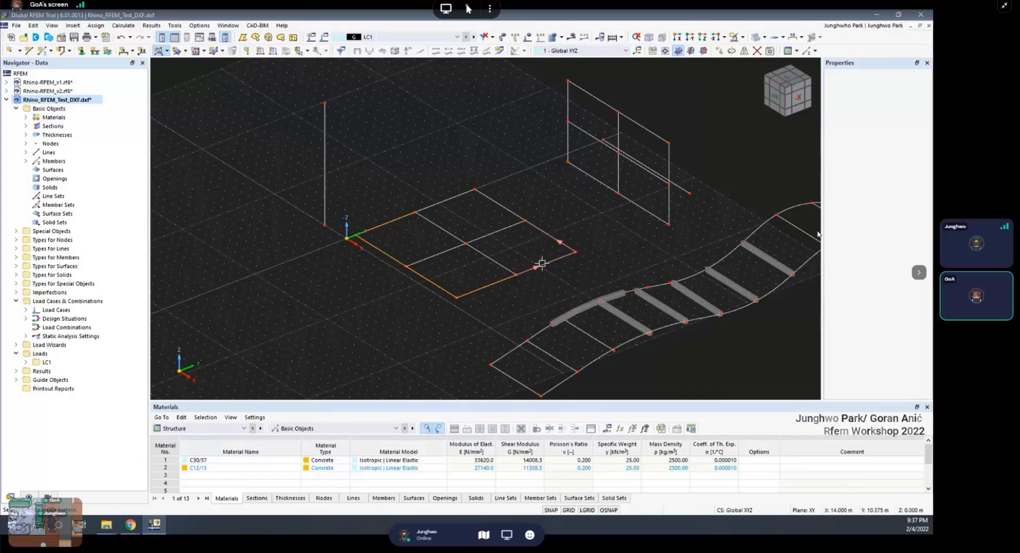
click(487, 234)
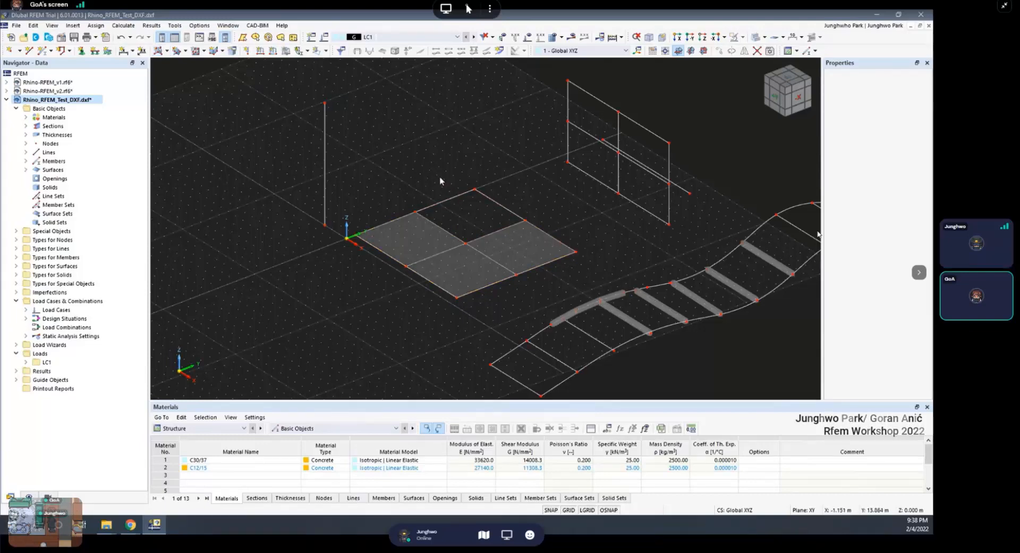
Create a second standard surface of uniform 200 mm C30/37 from the outer boundary lines of the vertical rectangle
middle_drag(529, 211, 484, 235)
scroll(484, 235, down, 1)
key(Return)
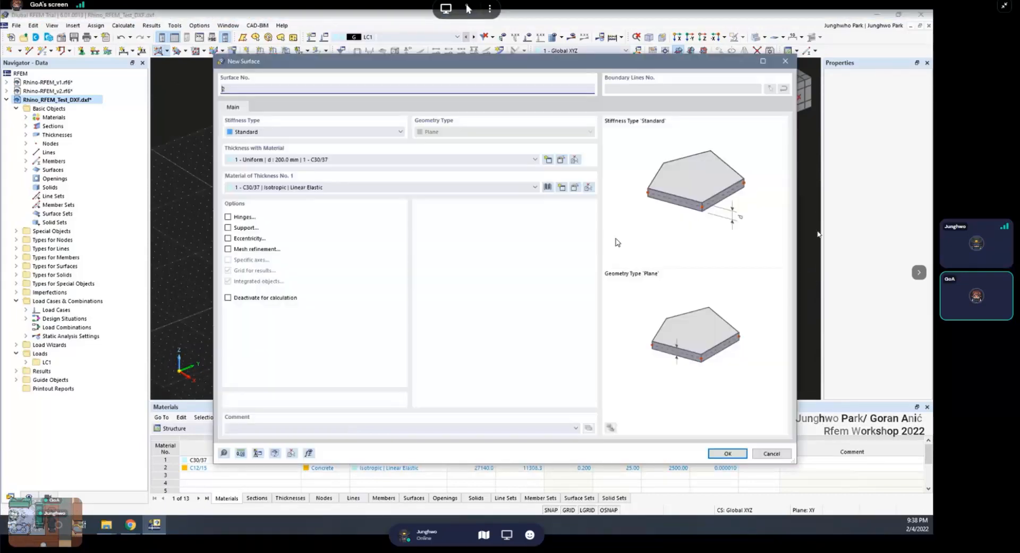
click(712, 453)
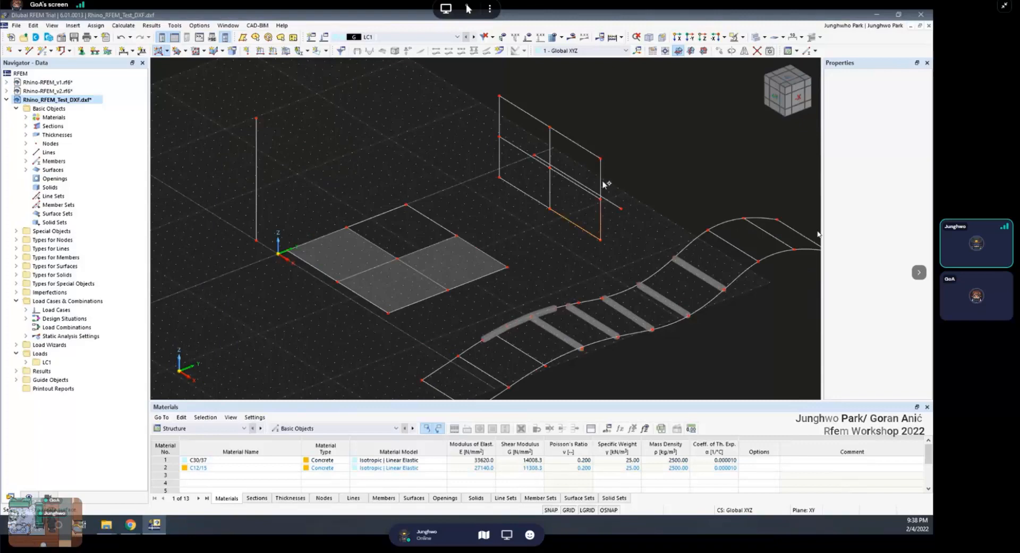
click(499, 155)
key(Return)
key(Return)
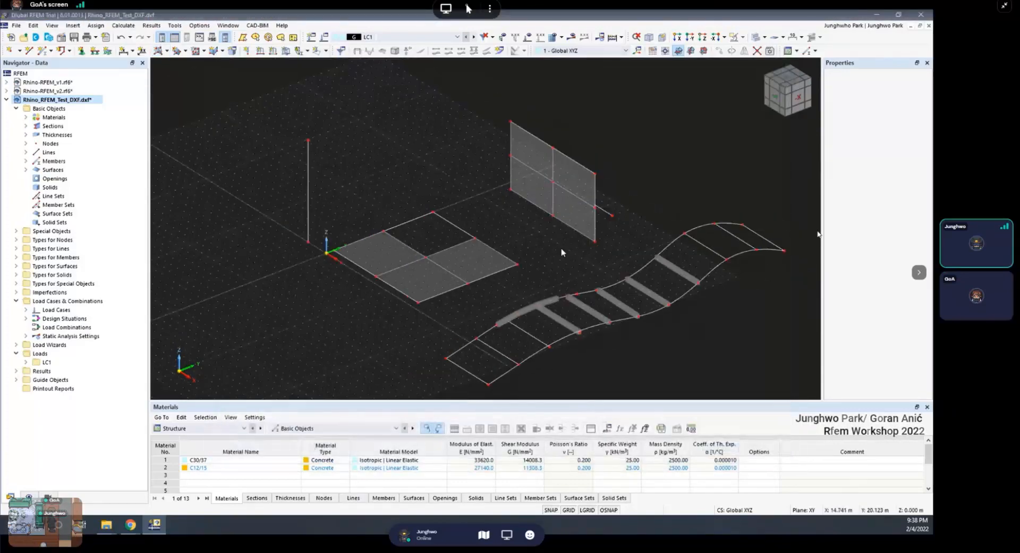
Select and copy the L-shaped and vertical surfaces, then switch to the Rhino-RFEM_v1 model
ctrl+middle_drag(556, 249, 522, 247)
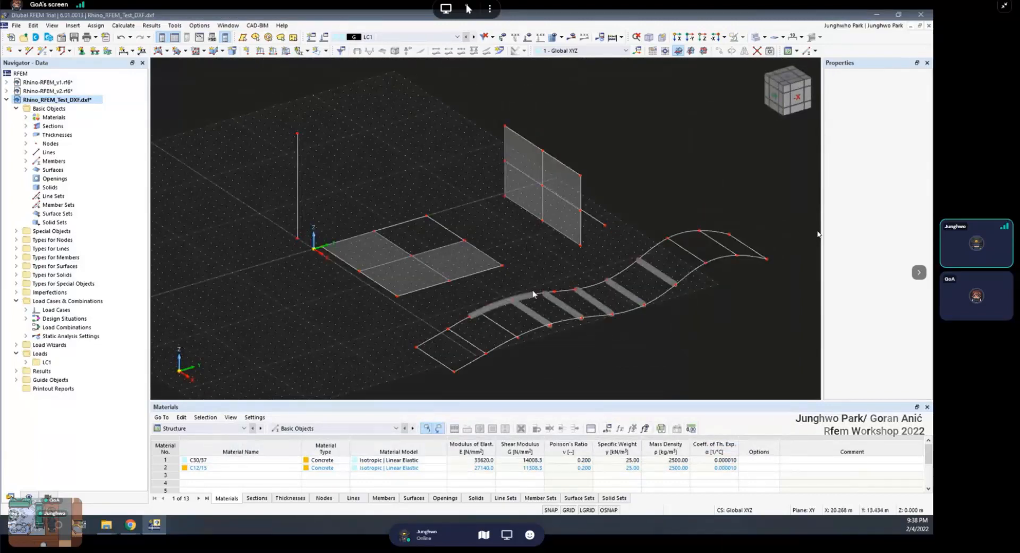
ctrl+middle_drag(531, 284, 510, 255)
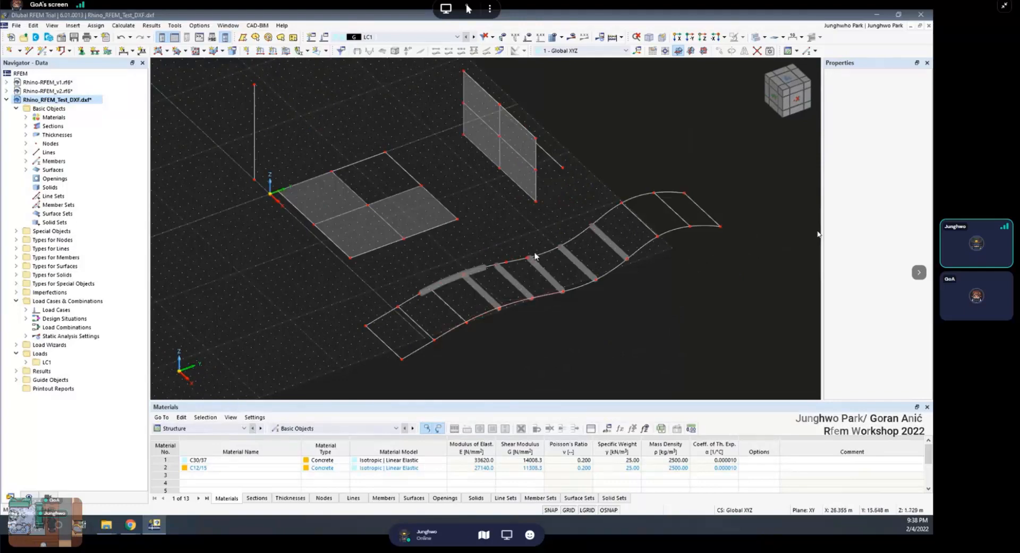
click(524, 167)
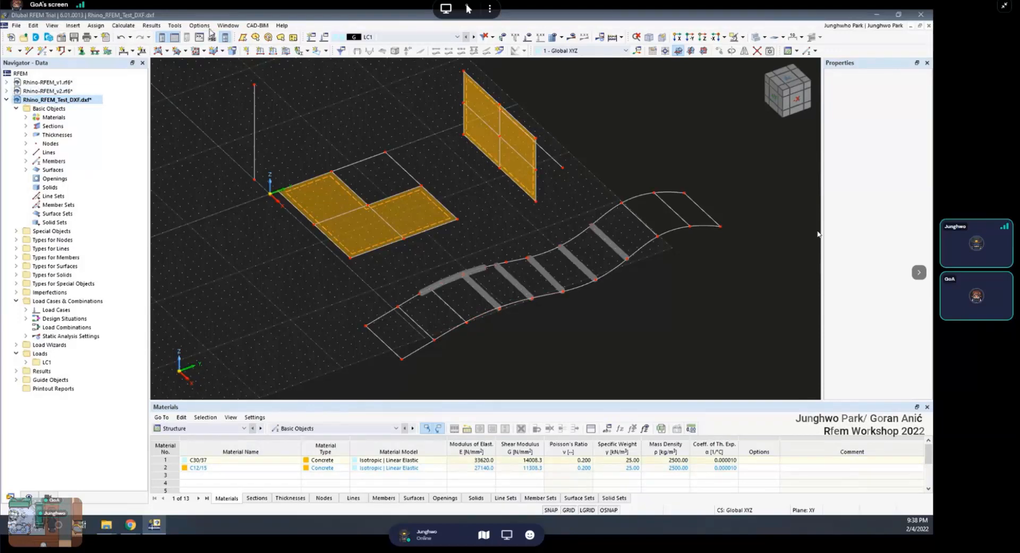
click(228, 25)
click(250, 151)
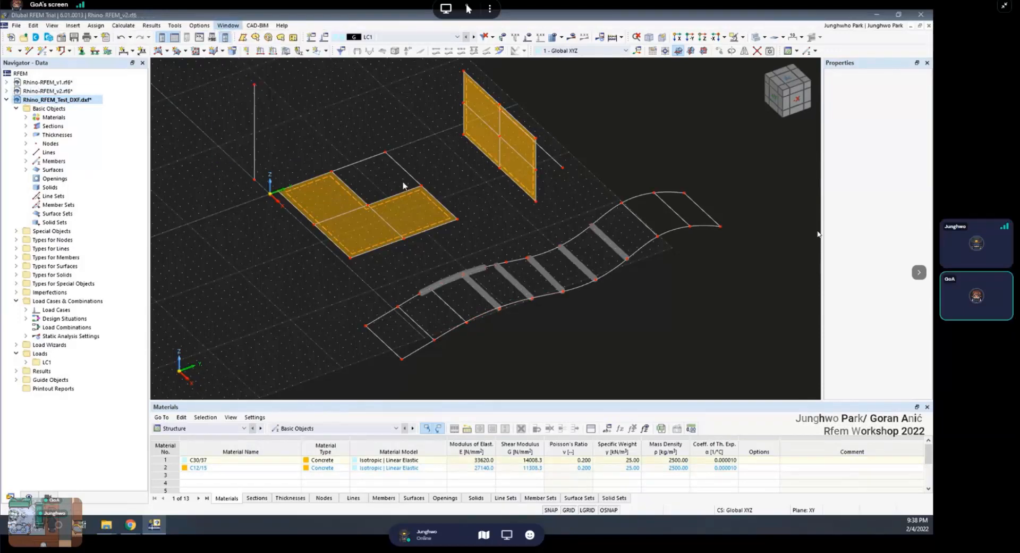
click(228, 25)
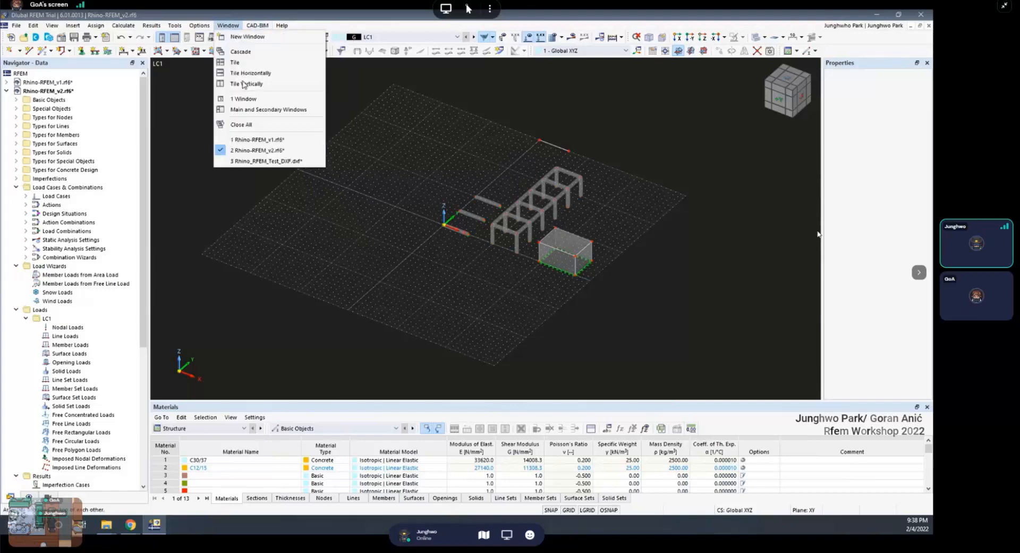
click(252, 139)
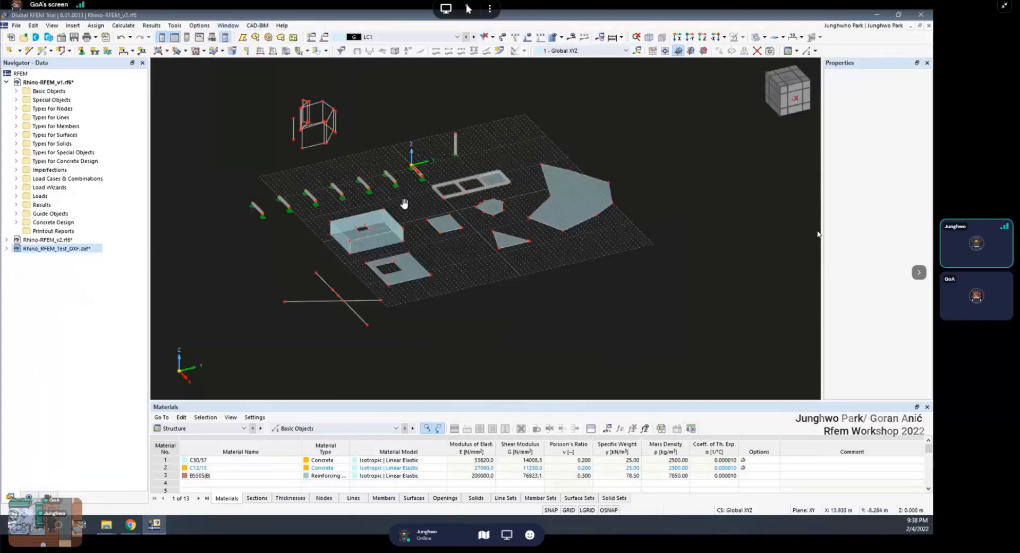
Try to insert the copied surfaces with a zero displacement vector, then undo the insertion
key(ctrl+v)
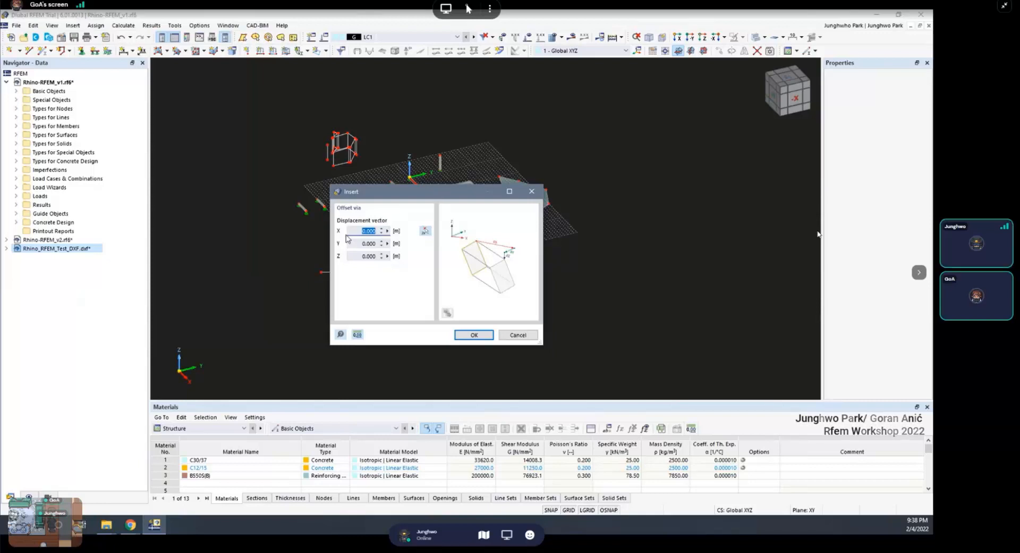
click(473, 335)
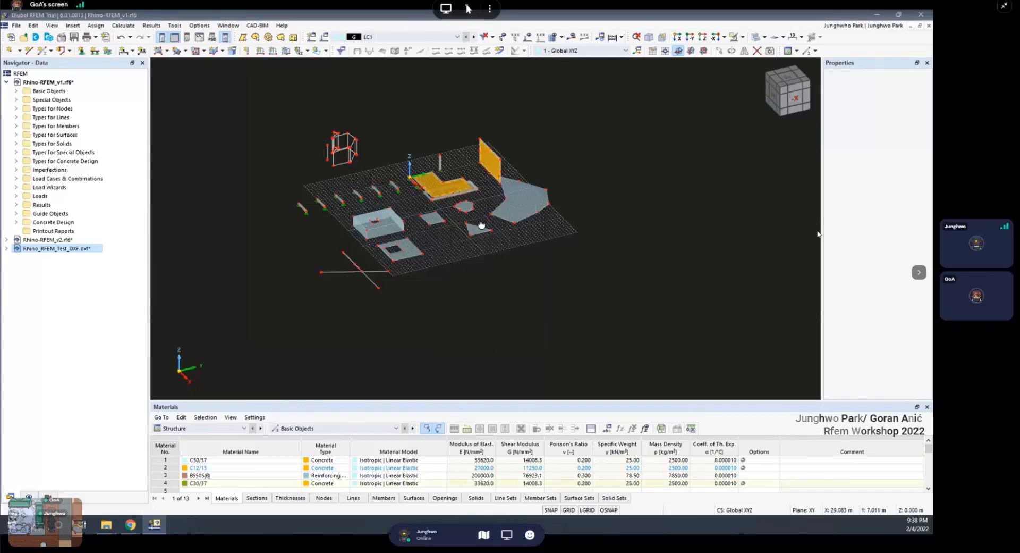
mouse_move(480, 225)
ctrl+middle_down()
mouse_move(489, 225)
mouse_move(481, 229)
ctrl+middle_up()
key(ctrl+z)
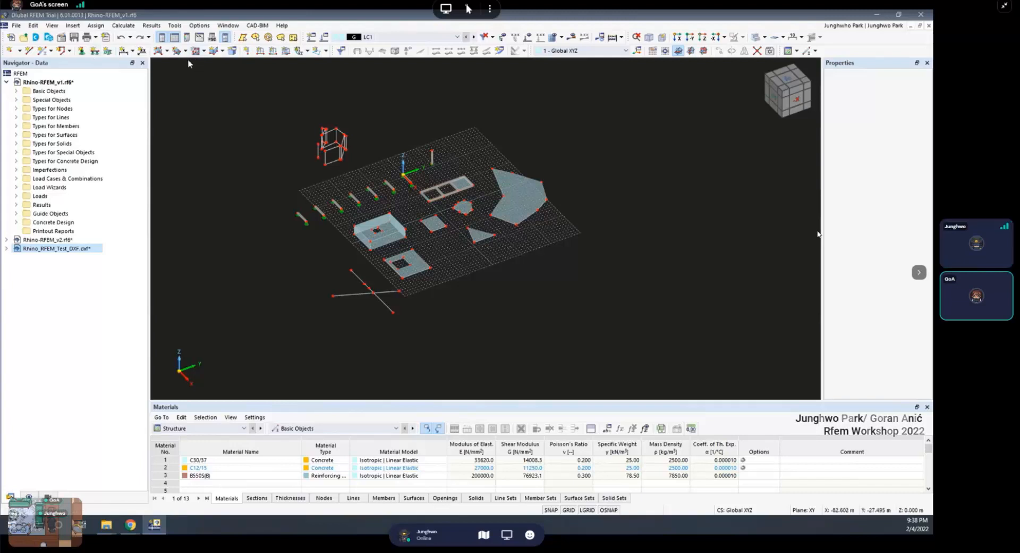
Insert the copied surfaces with a displacement of 100 m in Z
key(ctrl+v)
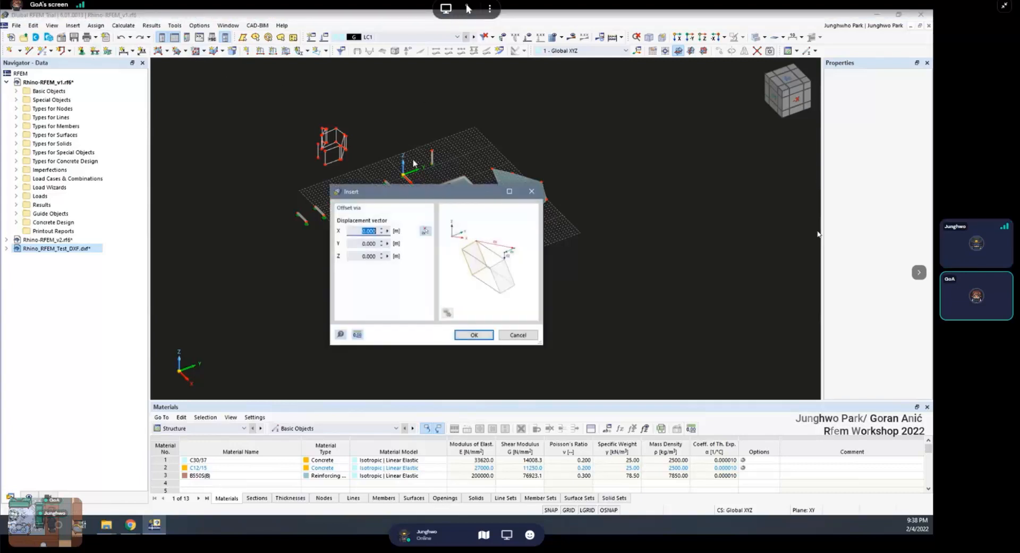
click(351, 257)
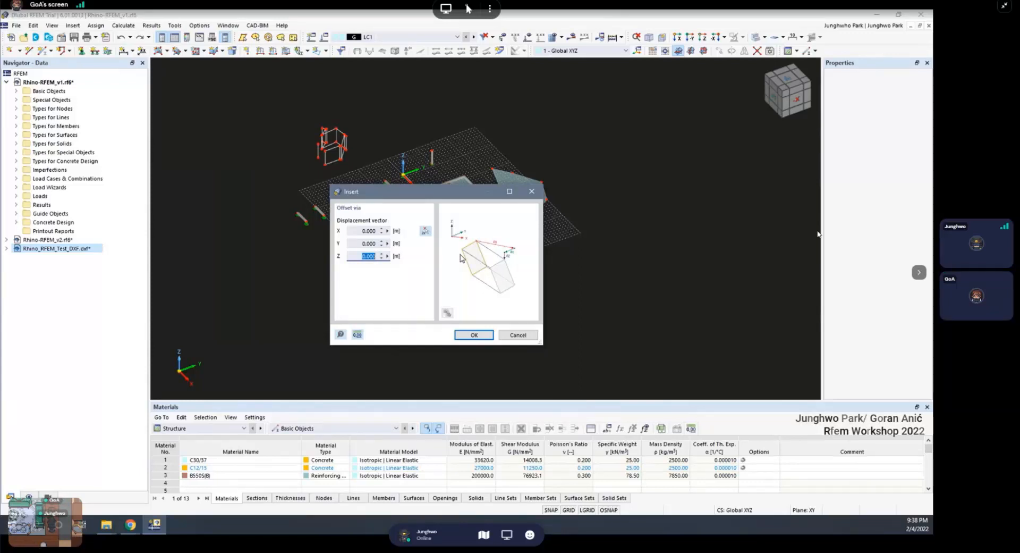
text(100)
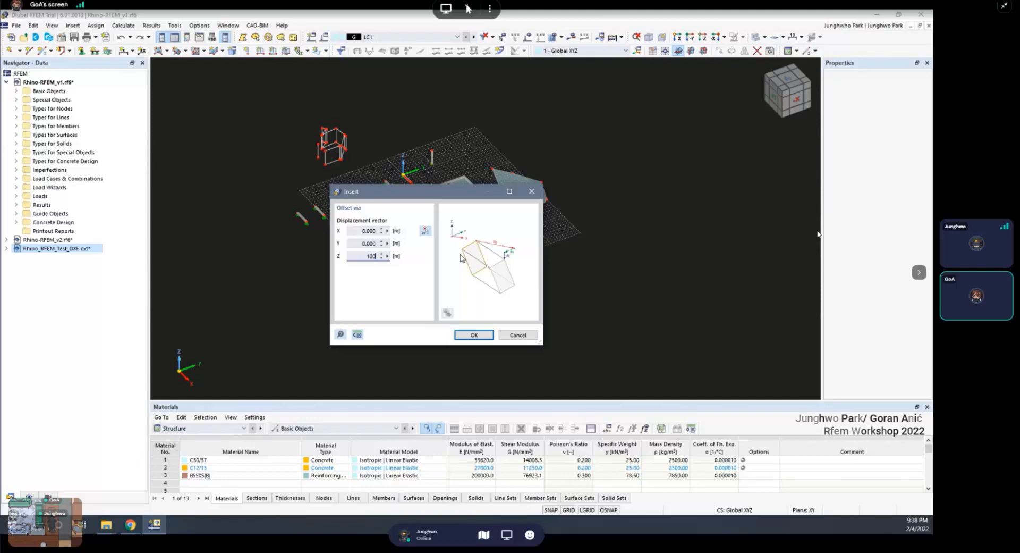
key(Return)
scroll(453, 253, down, 5)
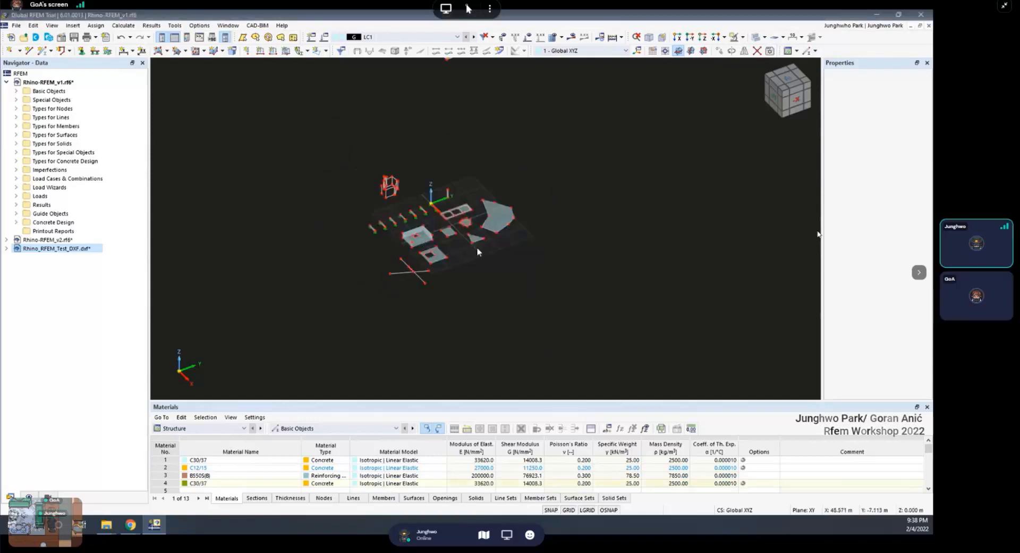
scroll(488, 199, up, 5)
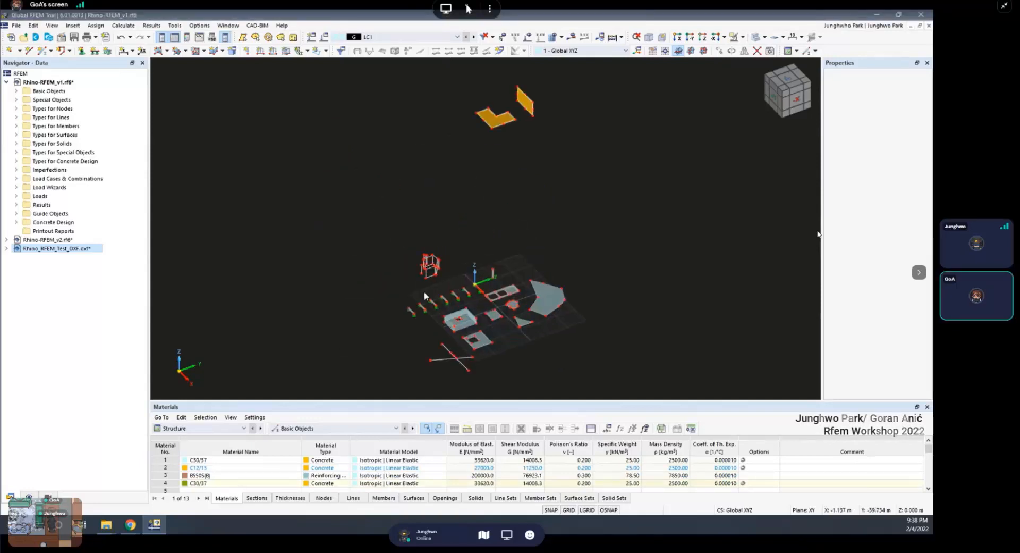
middle_drag(530, 246, 532, 244)
scroll(489, 170, up, 5)
ctrl+middle_drag(522, 203, 426, 186)
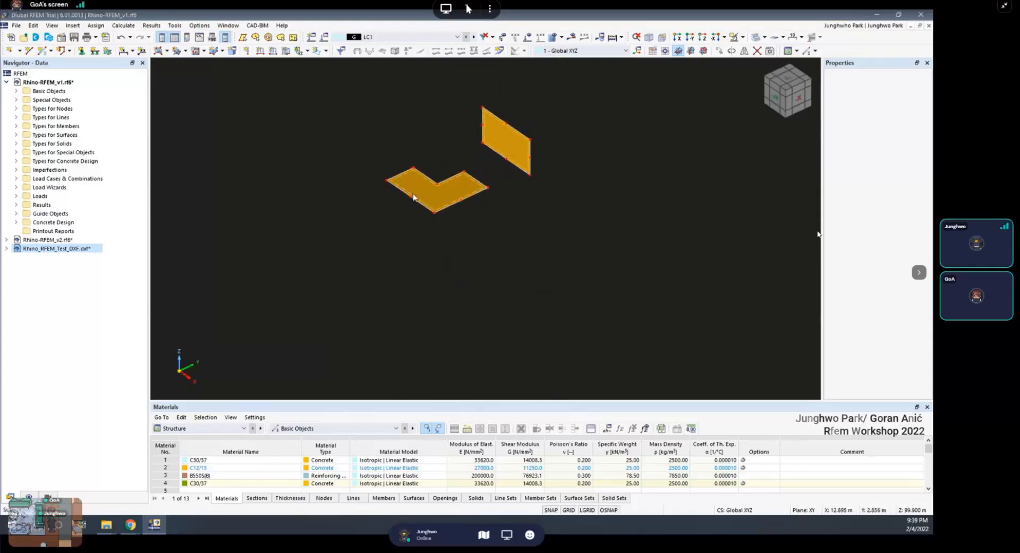
Delete the mid-edge nodes on the vertical surface's upper and lower edges by merging their joined lines
scroll(432, 165, up, 5)
ctrl+middle_drag(590, 186, 579, 256)
click(580, 256)
drag(575, 264, 605, 99)
right_click(591, 128)
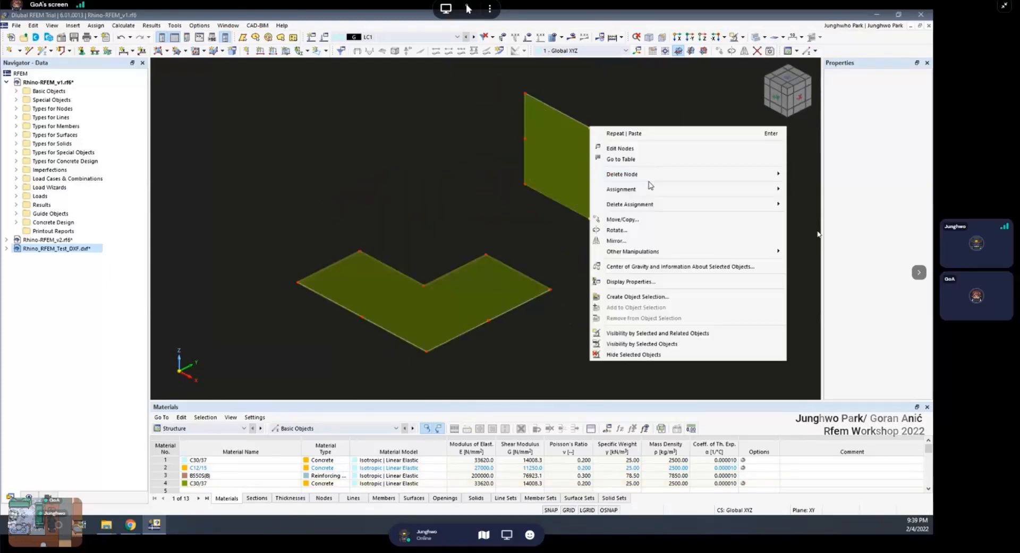
mouse_move(654, 176)
click(807, 187)
scroll(602, 138, down, 1)
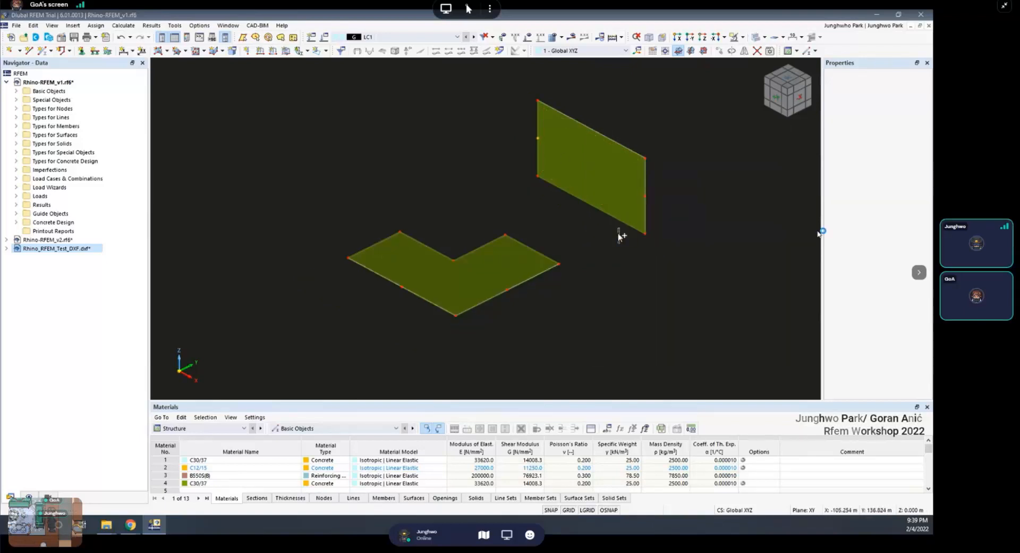
Delete the mid-edge nodes on the vertical surface's two upright edges by merging their joined lines
ctrl+middle_drag(612, 250, 674, 190)
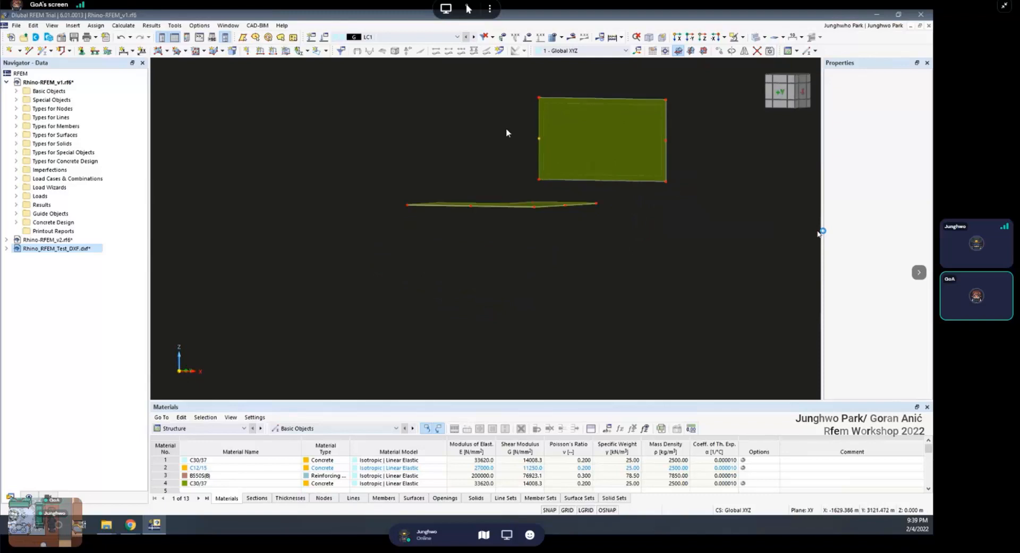
drag(511, 131, 636, 155)
click(667, 141)
drag(518, 124, 689, 143)
right_click(667, 142)
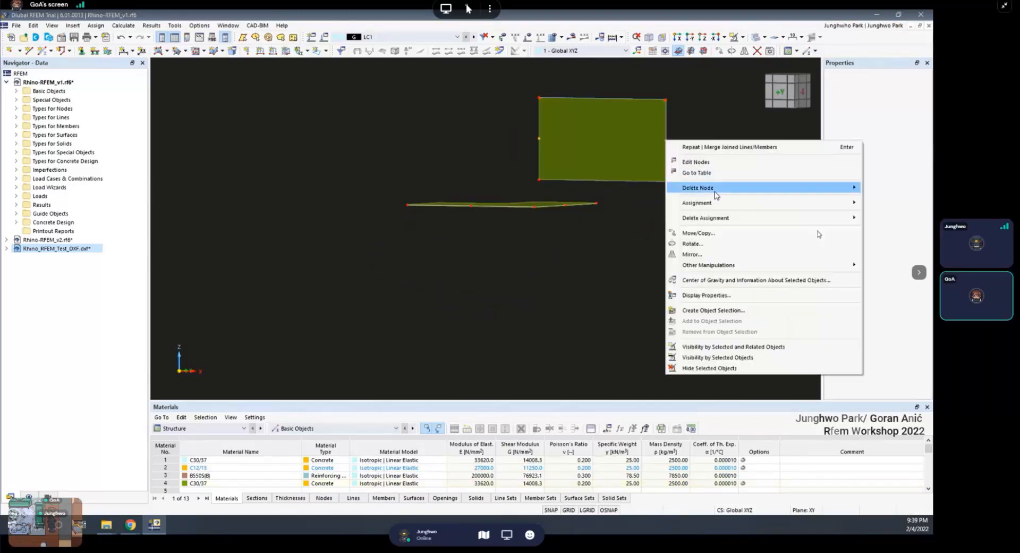
mouse_move(717, 190)
click(570, 199)
Delete the two intermediate nodes on the L-shaped surface's long outer edges by merging their joined lines
ctrl+middle_drag(426, 139, 521, 207)
click(471, 194)
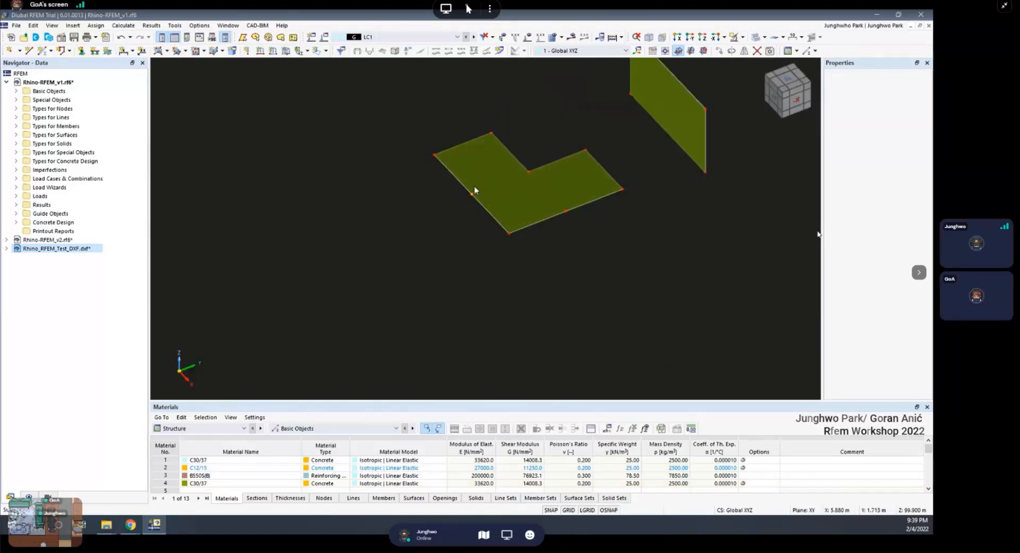
right_click(566, 211)
mouse_move(630, 260)
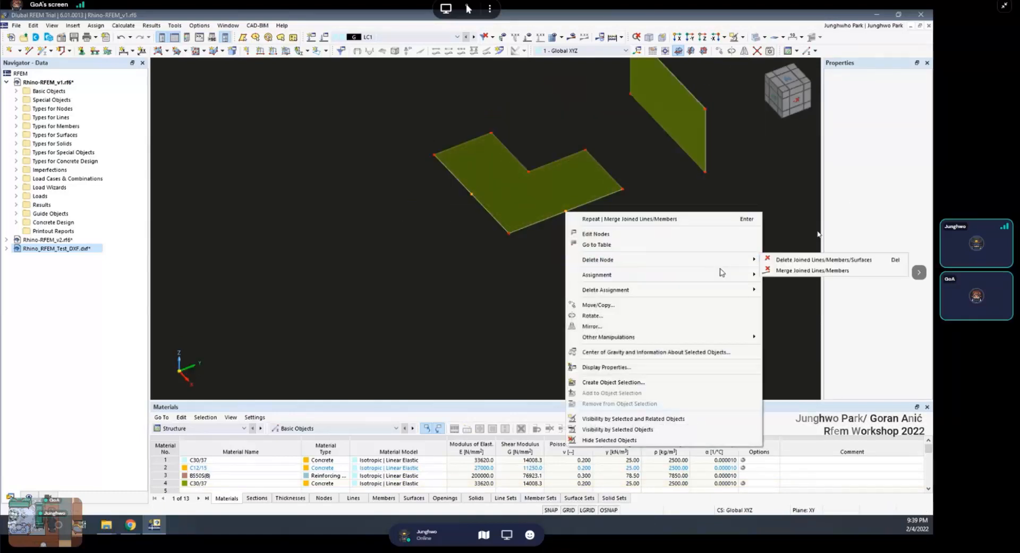
click(789, 270)
ctrl+middle_drag(640, 221, 586, 230)
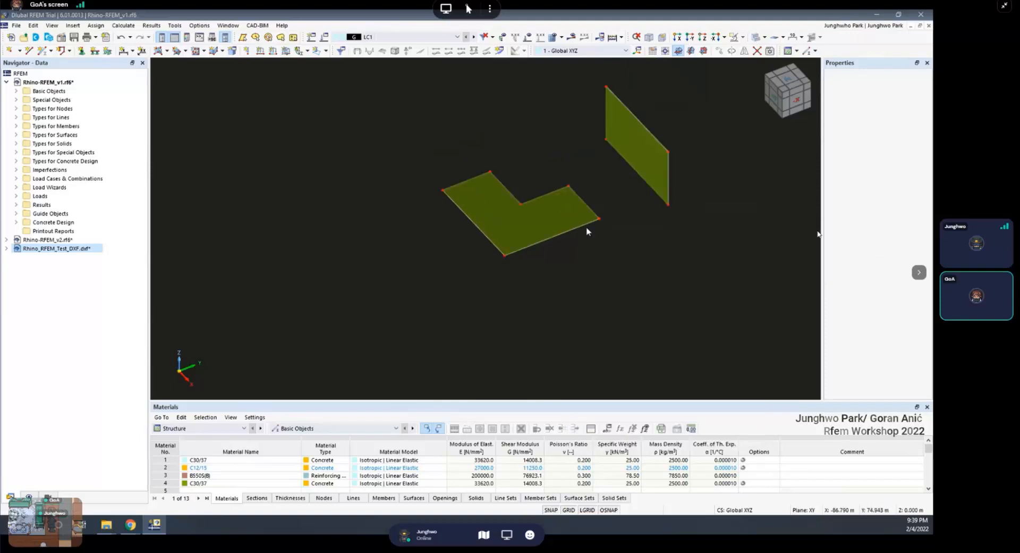
Move the two copied surfaces by -100 m in Z with zero X displacement, without creating a copy
click(553, 235)
ctrl+middle_drag(643, 159, 602, 210)
scroll(582, 252, down, 2)
ctrl+middle_drag(581, 255, 541, 253)
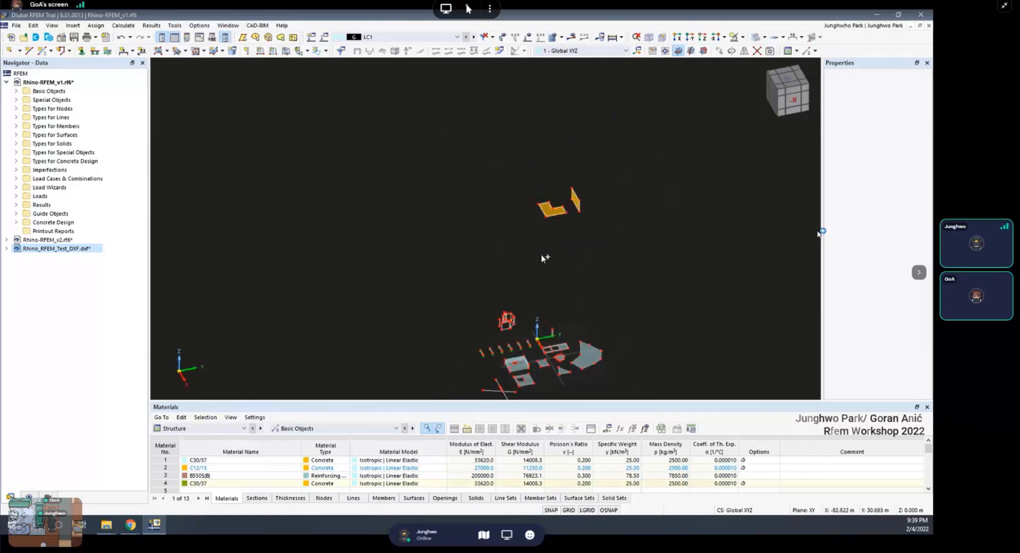
click(721, 50)
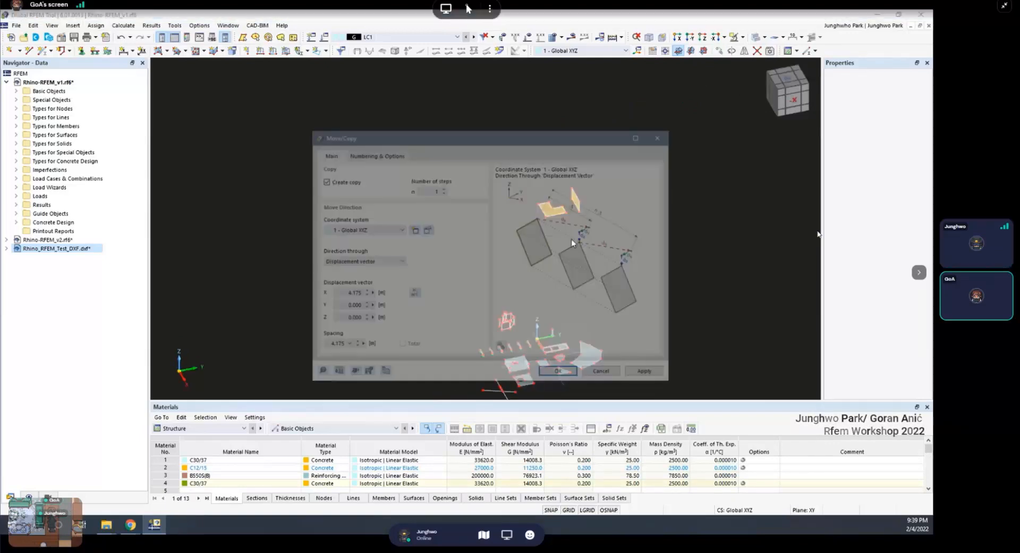
drag(345, 294, 384, 293)
text(0)
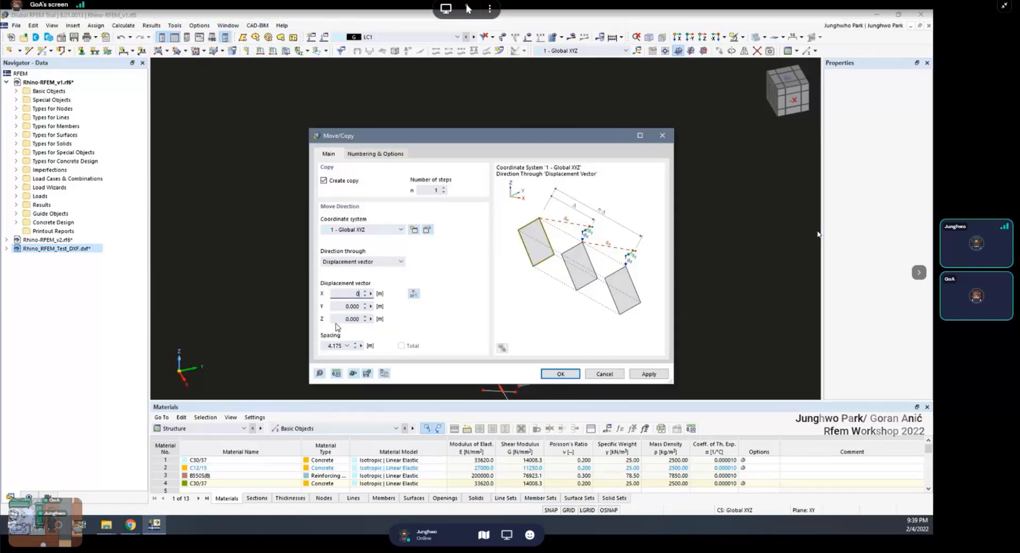
drag(339, 319, 405, 327)
text(-)
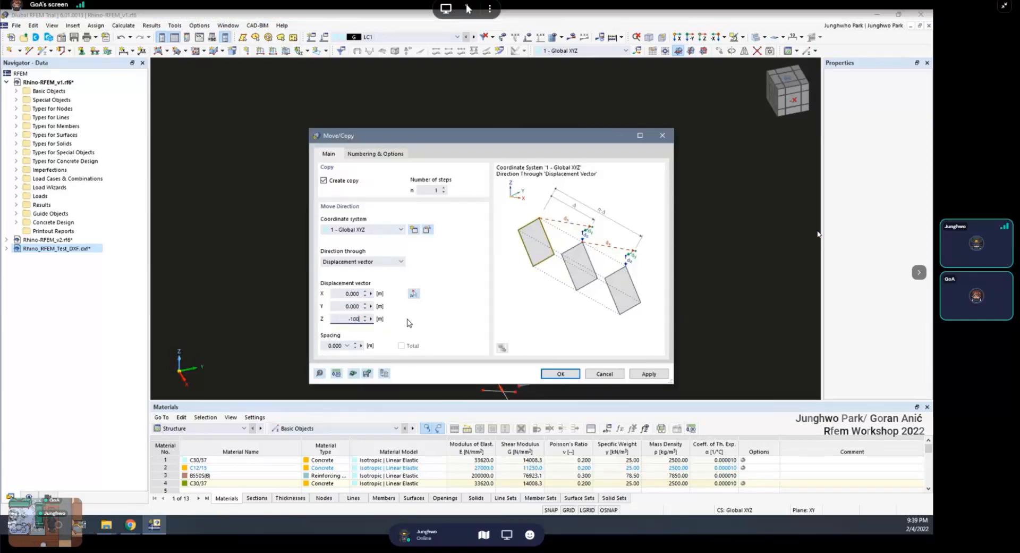
text(100)
click(330, 181)
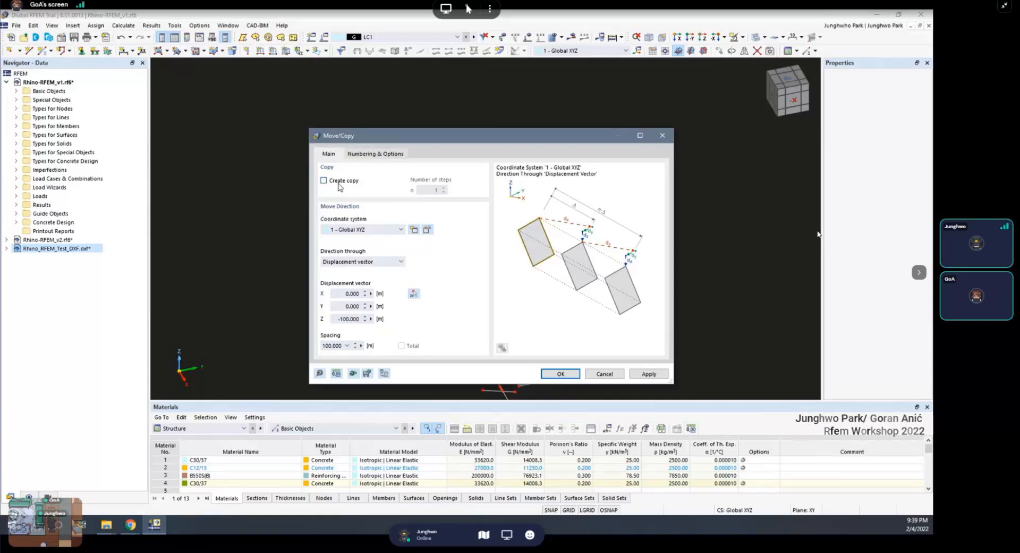
click(554, 375)
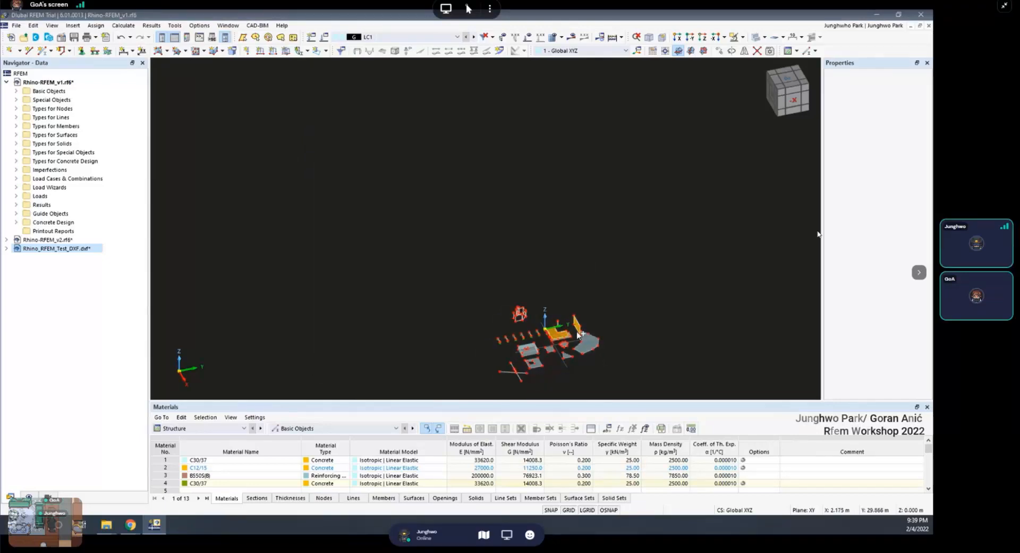
scroll(604, 334, up, 8)
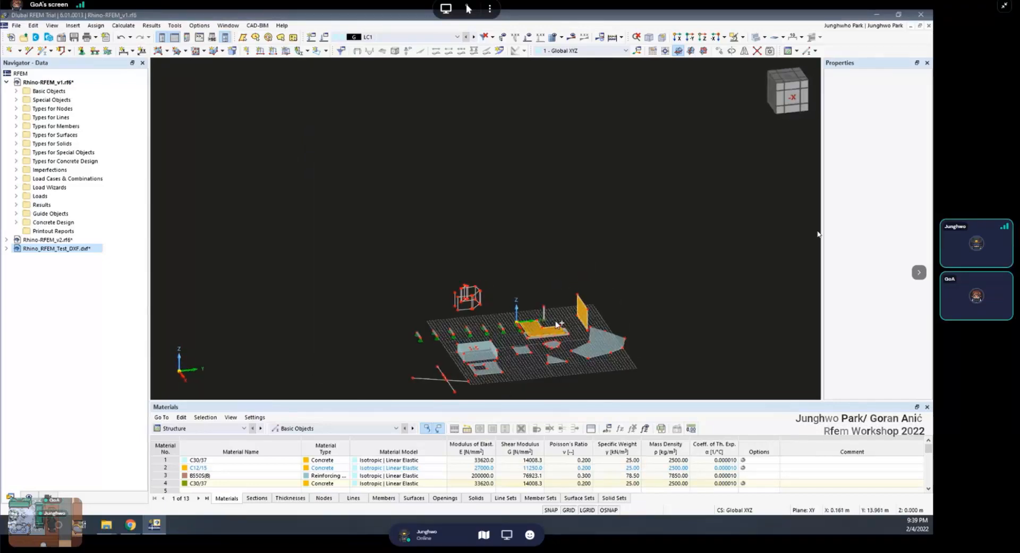
ctrl+middle_drag(588, 358, 586, 337)
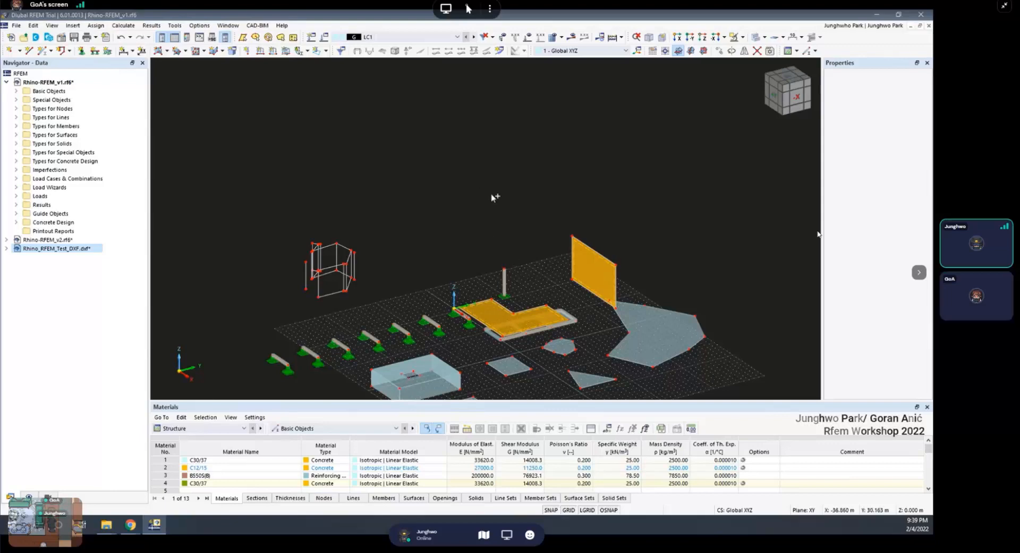
Undo the last vertical move of the two surfaces
key(Delete)
scroll(510, 208, down, 5)
middle_drag(561, 180, 533, 242)
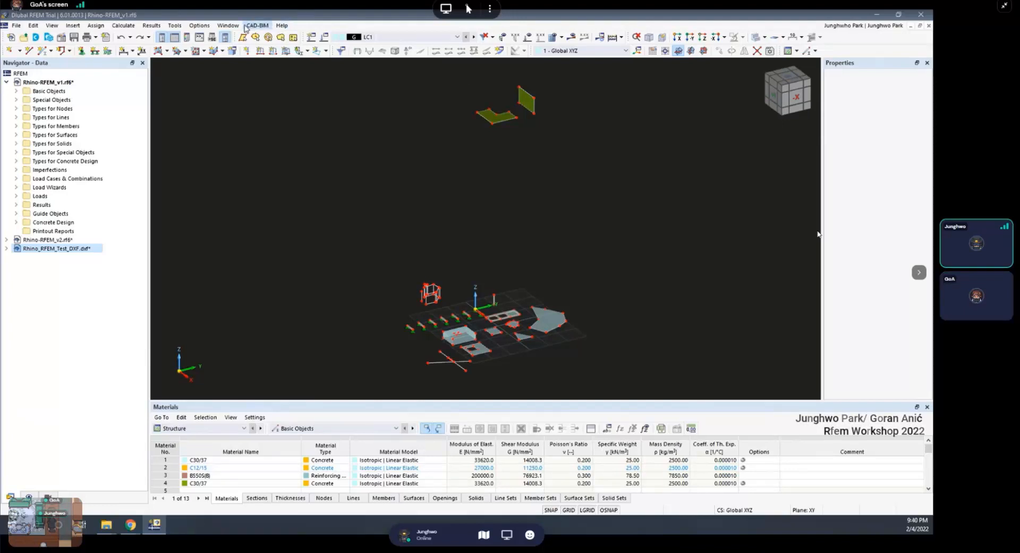
click(17, 26)
mouse_move(66, 267)
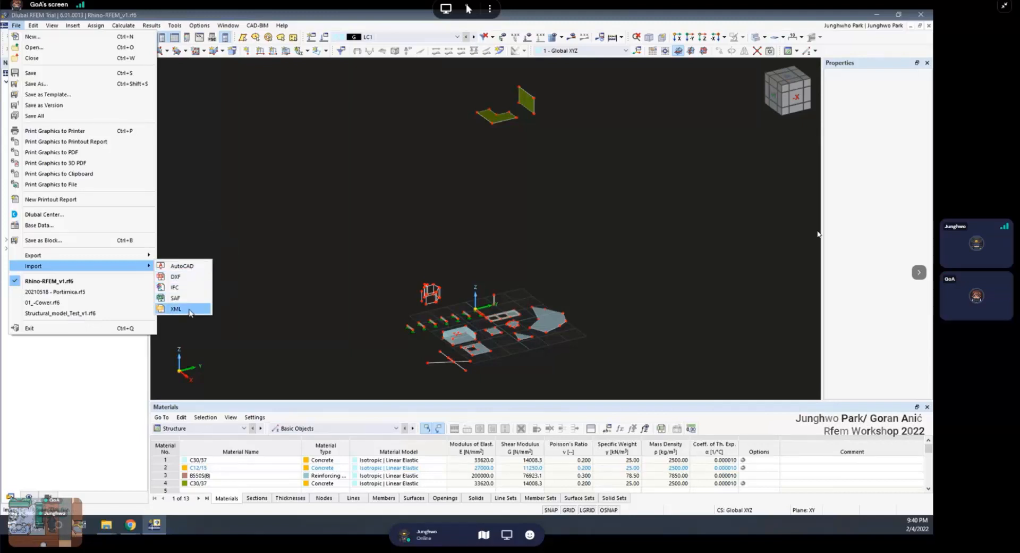
click(252, 107)
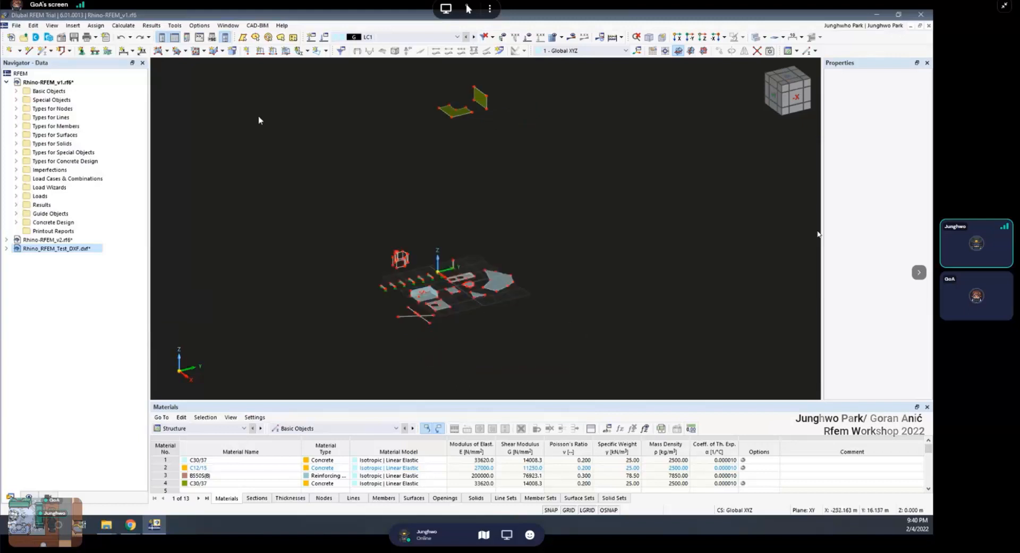
ctrl+middle_drag(393, 208, 420, 194)
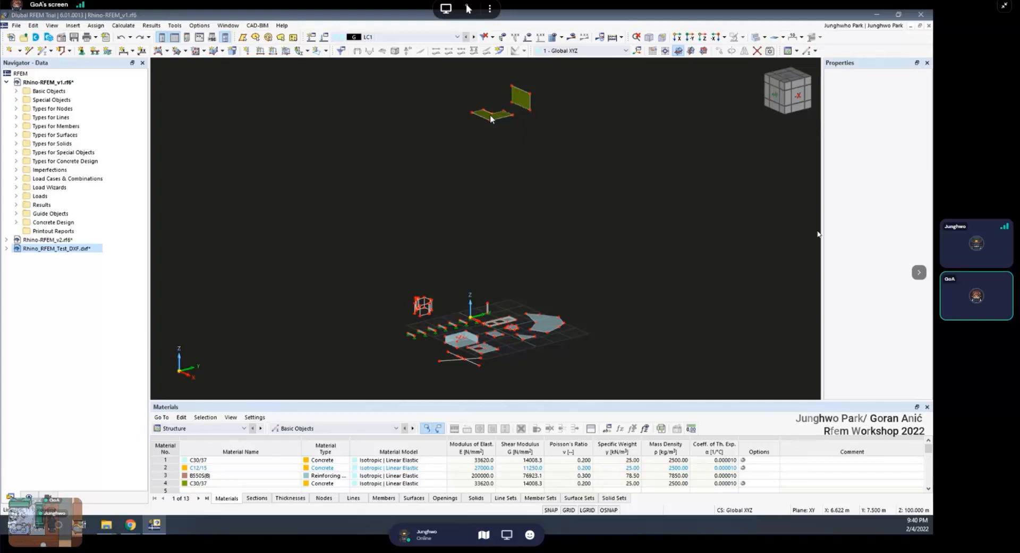
ctrl+middle_drag(490, 115, 499, 200)
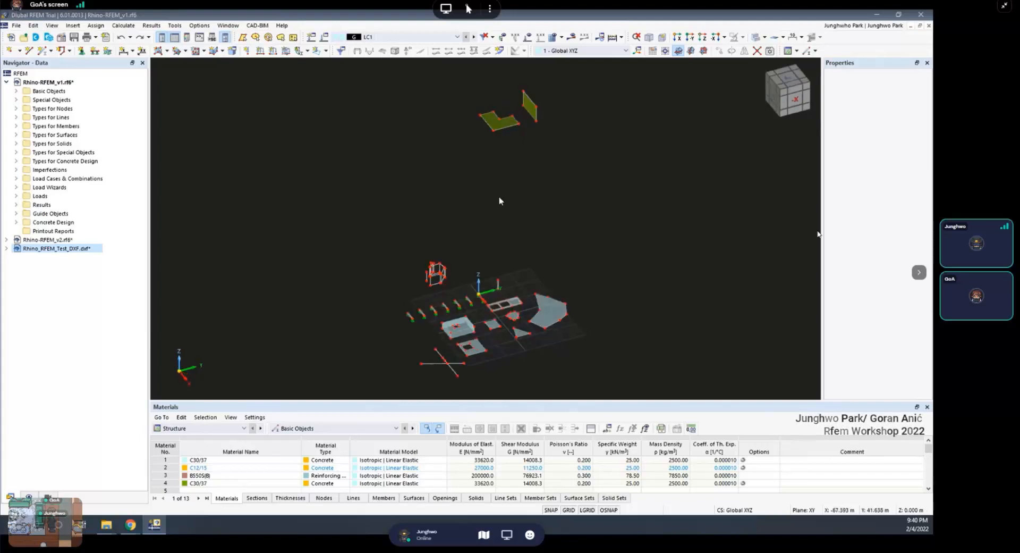
ctrl+middle_drag(505, 247, 535, 237)
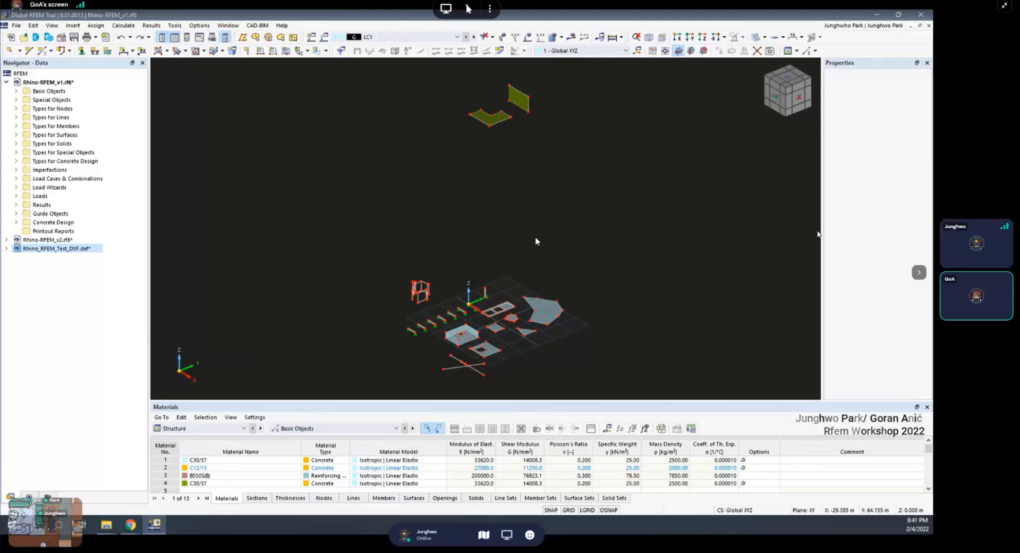
ctrl+middle_drag(544, 209, 494, 207)
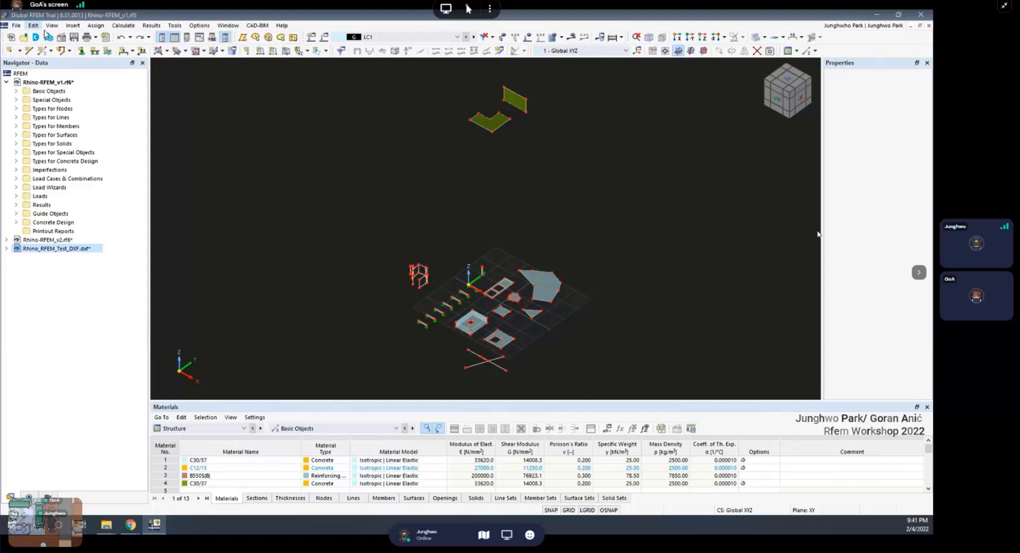
scroll(359, 142, down, 3)
ctrl+middle_drag(433, 191, 402, 190)
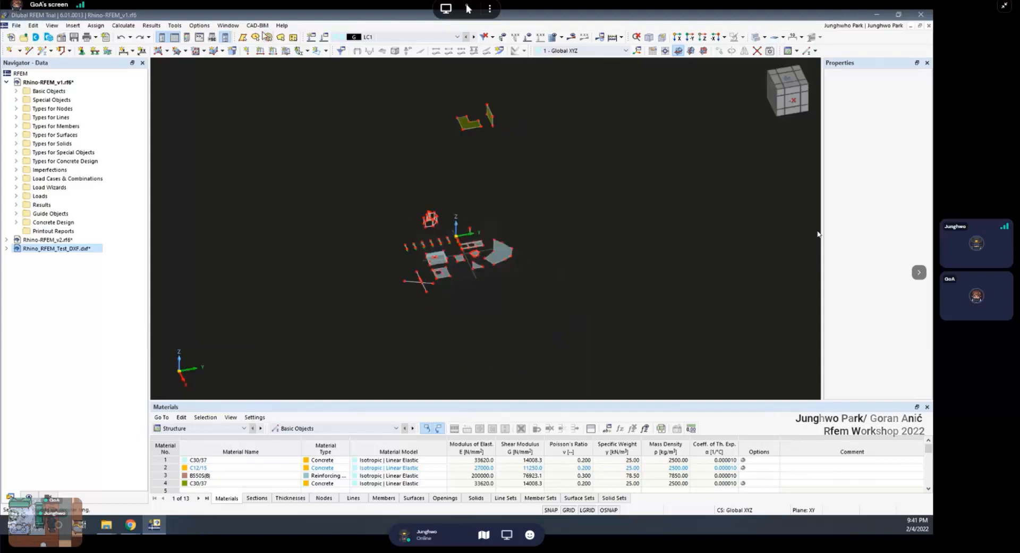
Switch to the Rhino_RFEM_Test_DXF.dxf model window
click(258, 27)
click(227, 27)
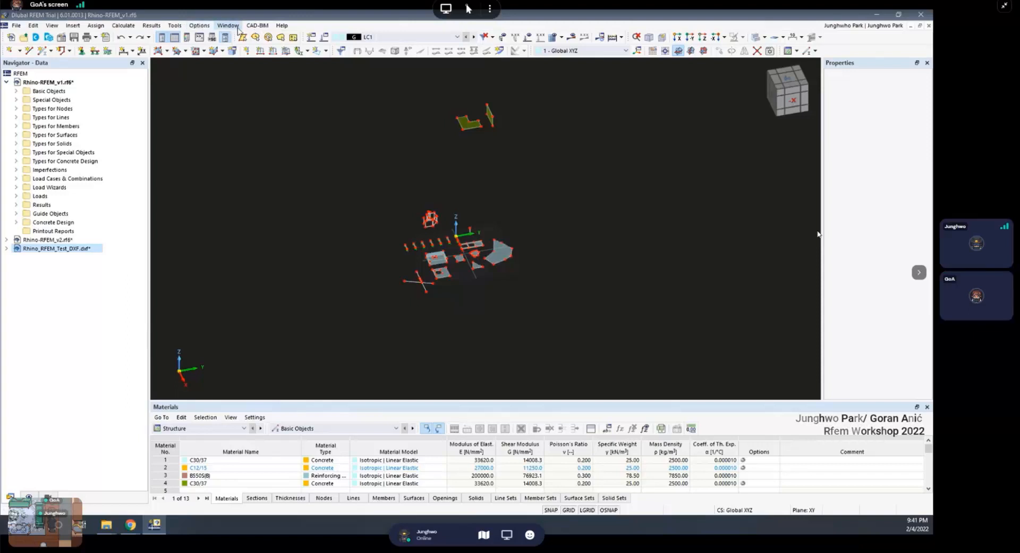
click(229, 28)
mouse_move(195, 25)
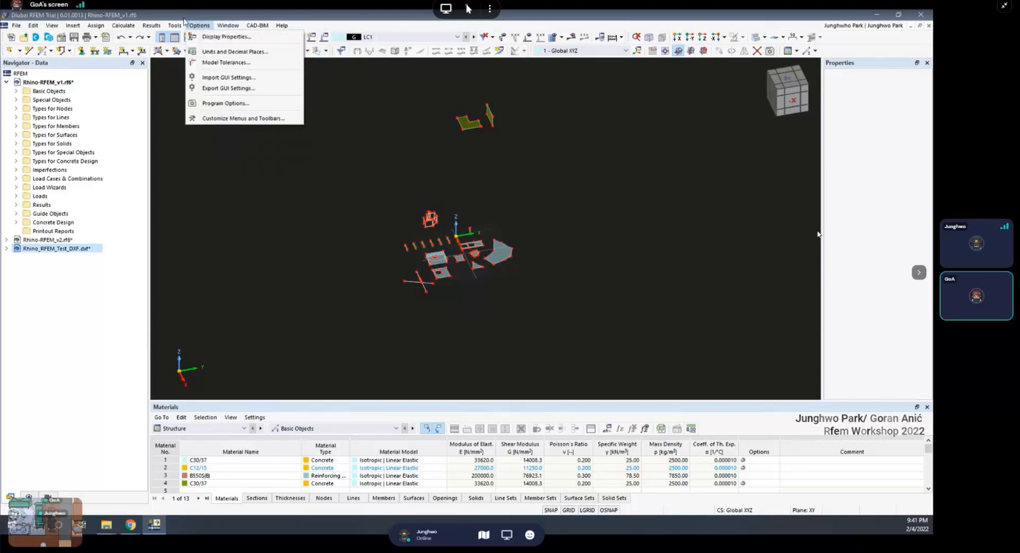
mouse_move(228, 25)
click(262, 151)
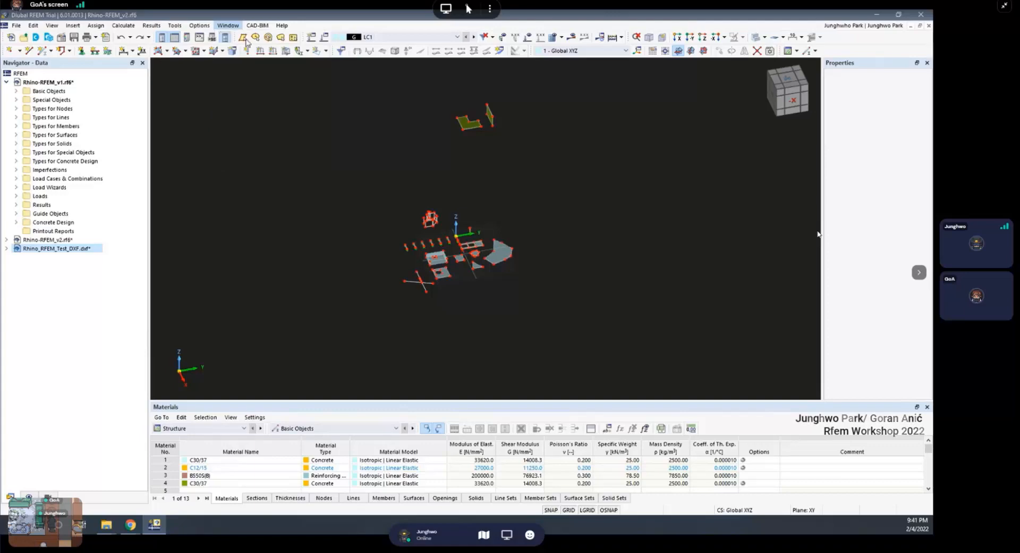
click(228, 26)
click(263, 161)
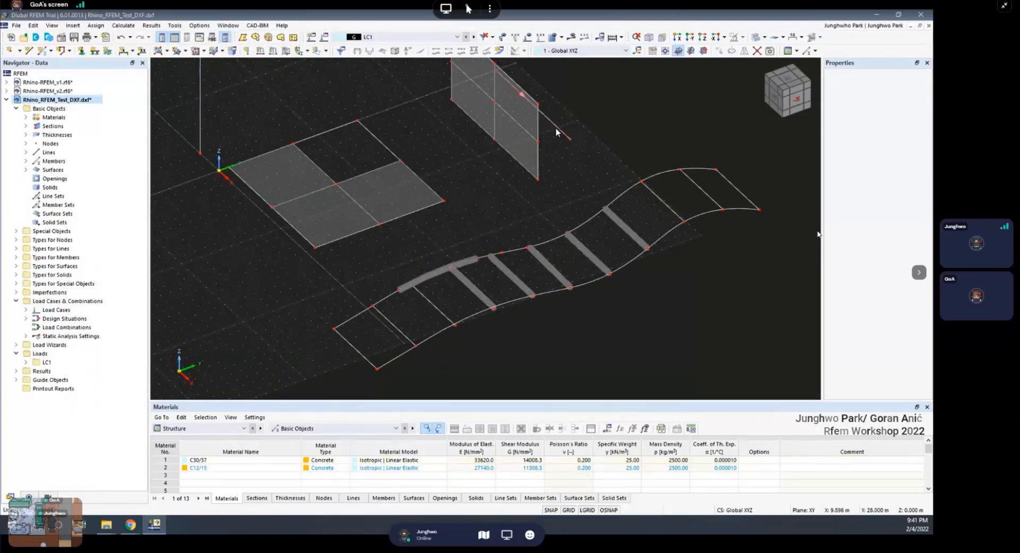
Examine the type, length and orientation of the free line beside the vertical surfaces, leaving its properties unchanged
double_click(557, 130)
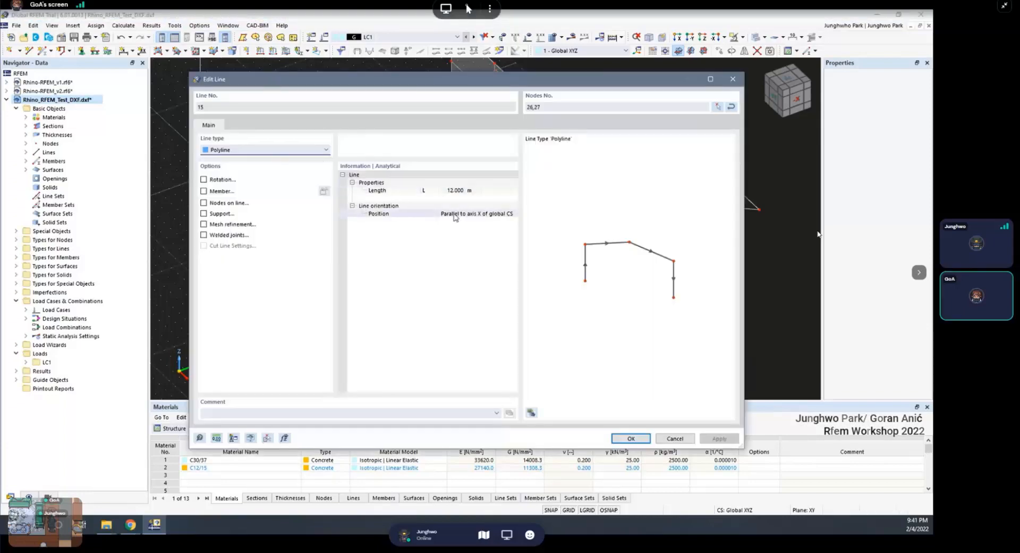
key(Escape)
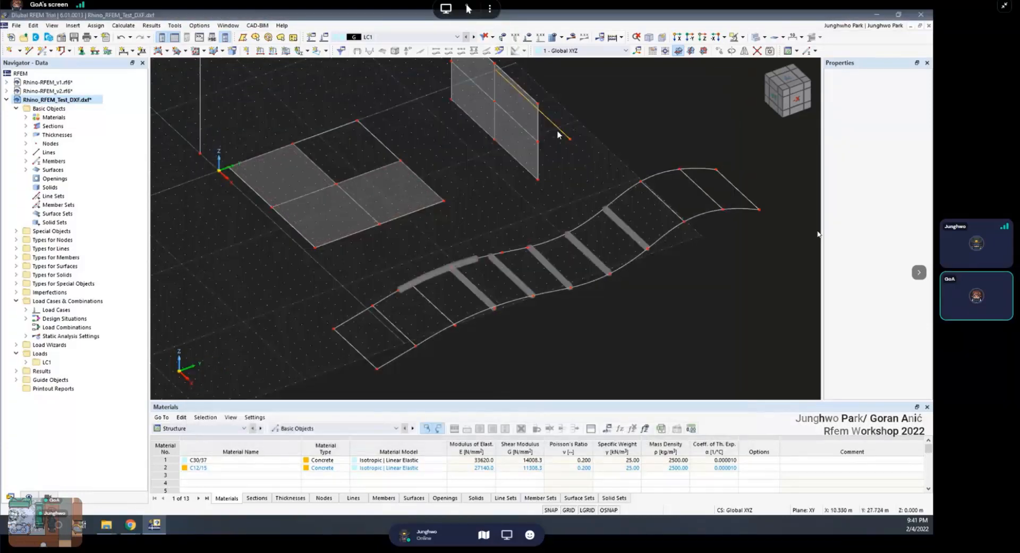
double_click(558, 133)
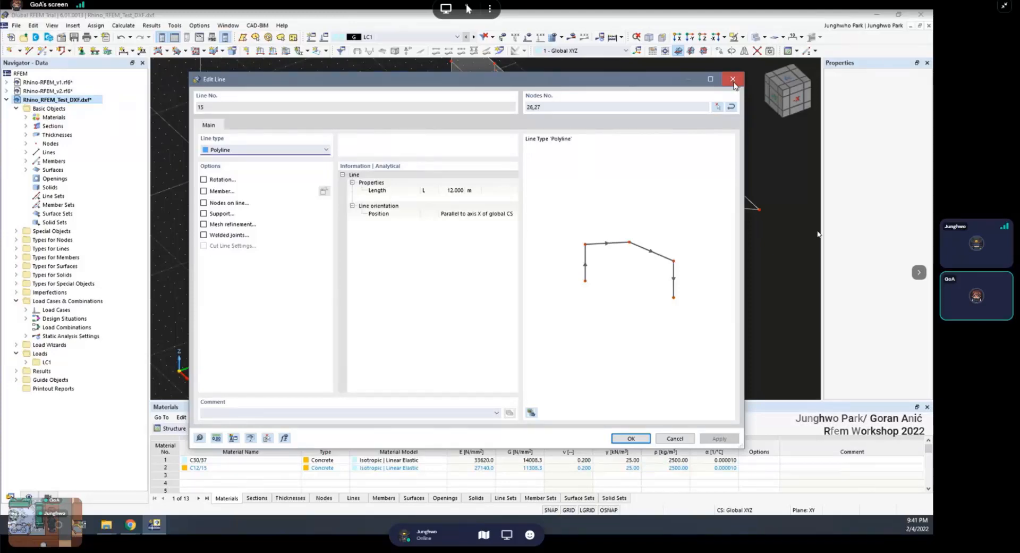
click(733, 79)
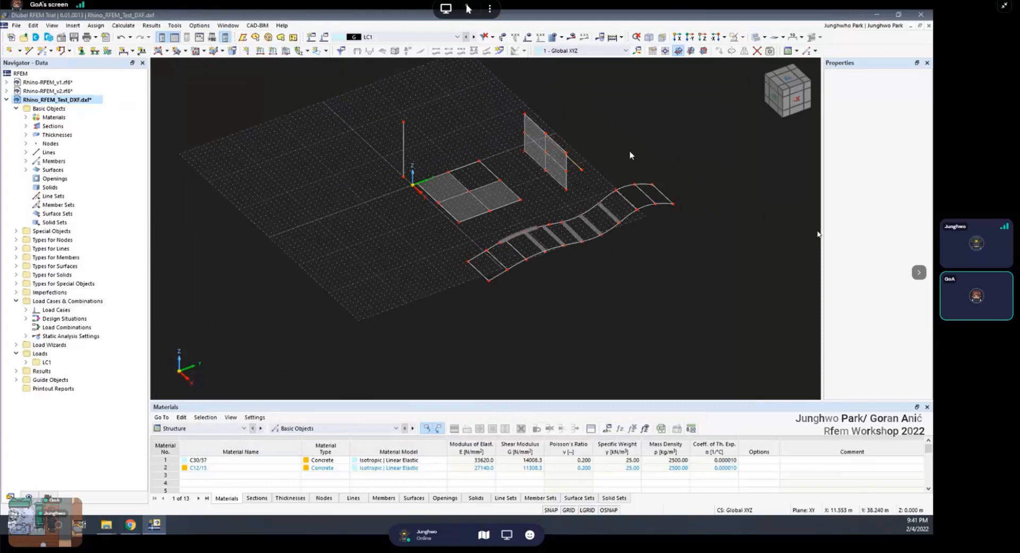
ctrl+middle_drag(630, 161, 483, 198)
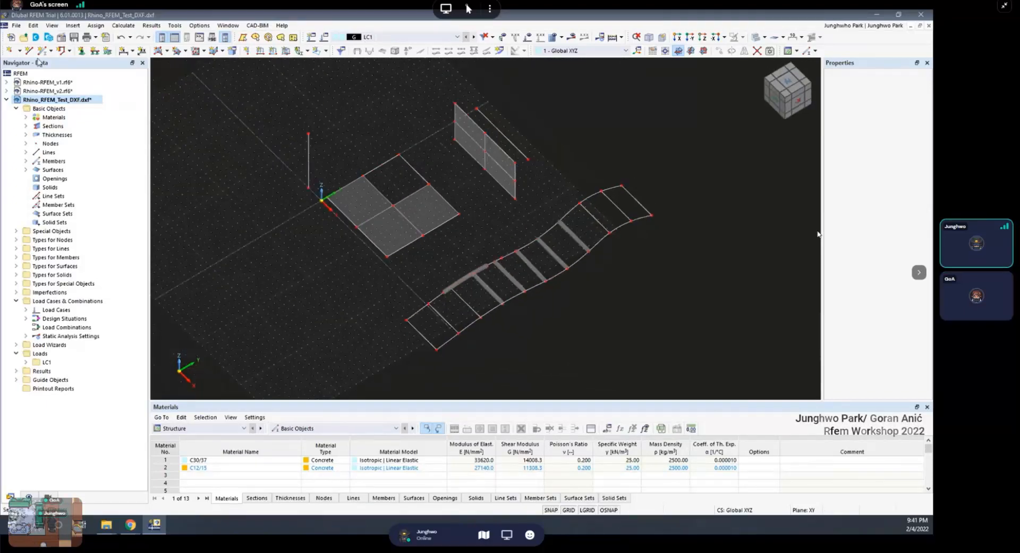
Start a DXF import and choose the Rhino DXF file as its source
click(16, 25)
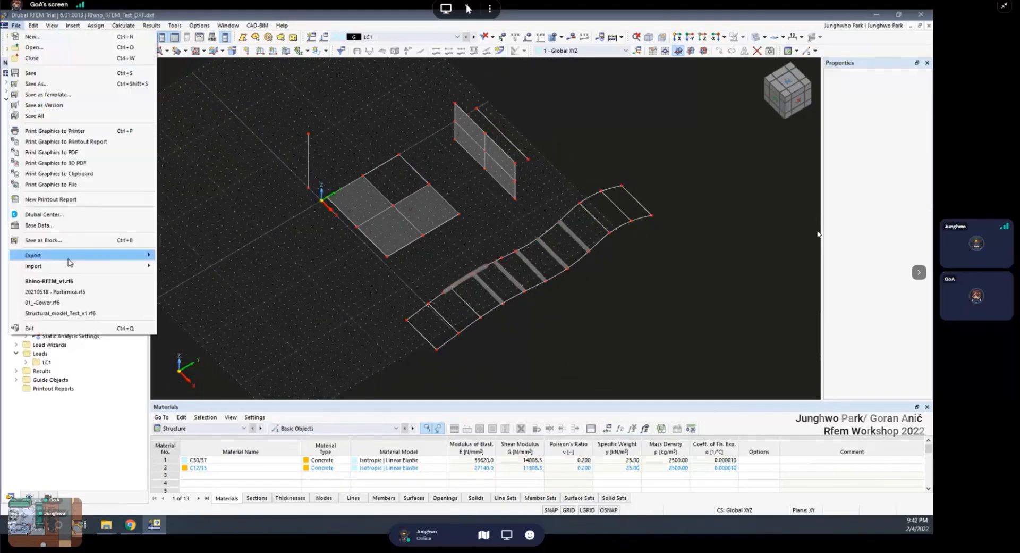
mouse_move(64, 265)
click(187, 277)
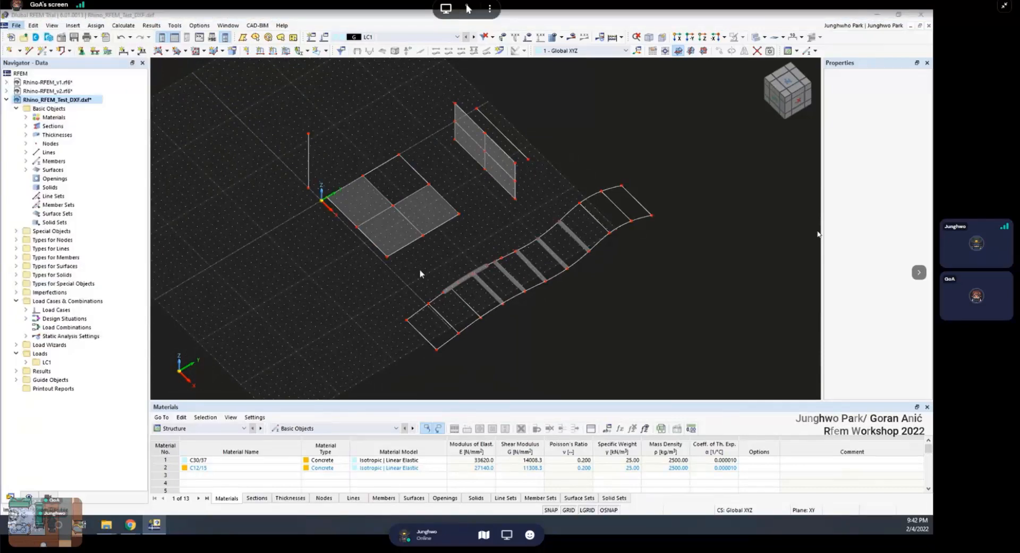
click(139, 92)
click(384, 267)
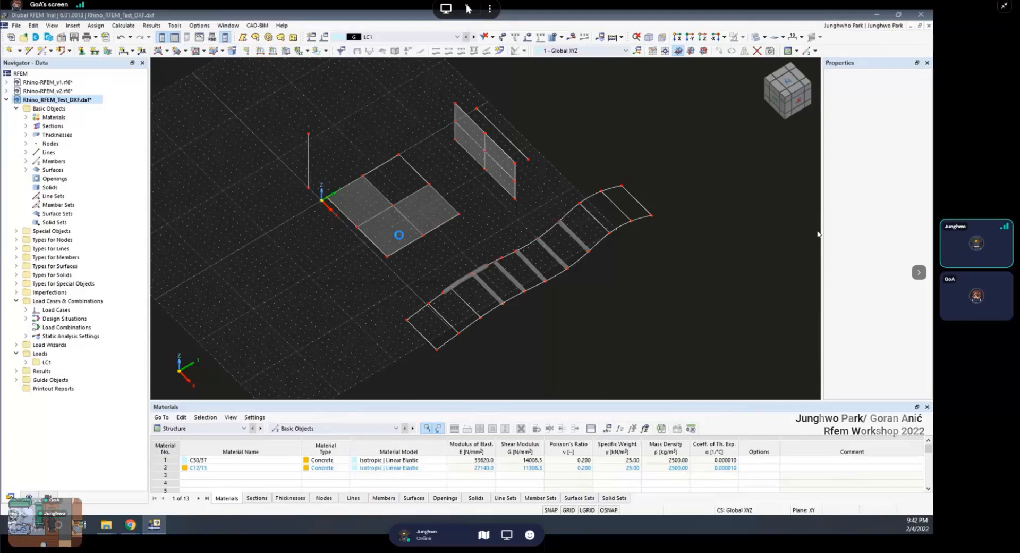
click(505, 308)
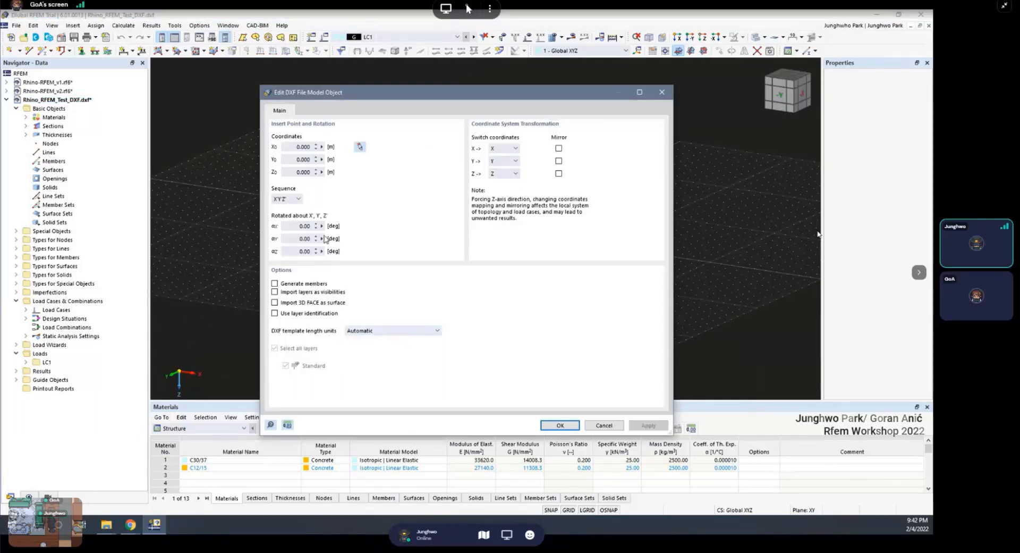
Set the DXF length units to m and enable member generation, layers as visibilities, 3D FACE as surface and layer identification
click(386, 335)
click(380, 379)
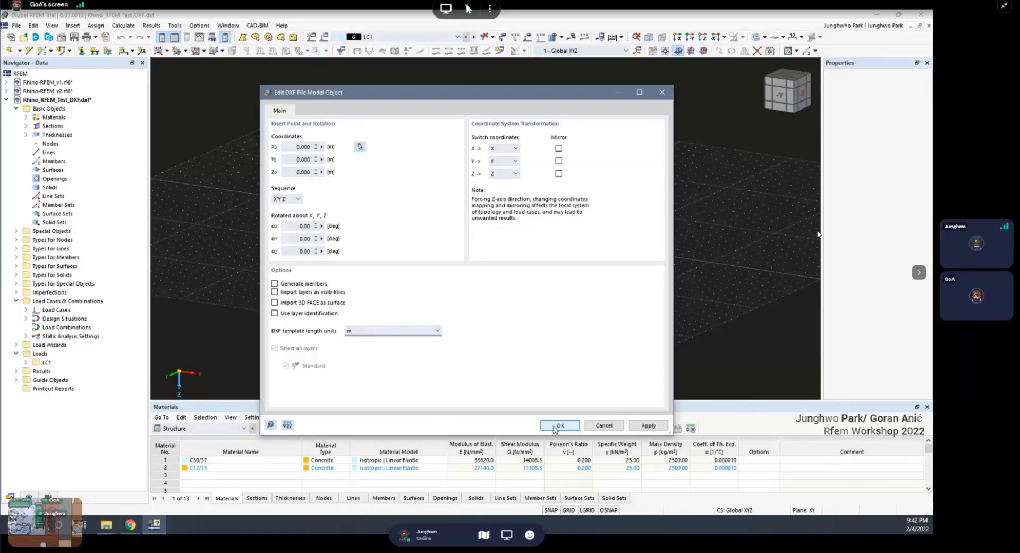
click(317, 298)
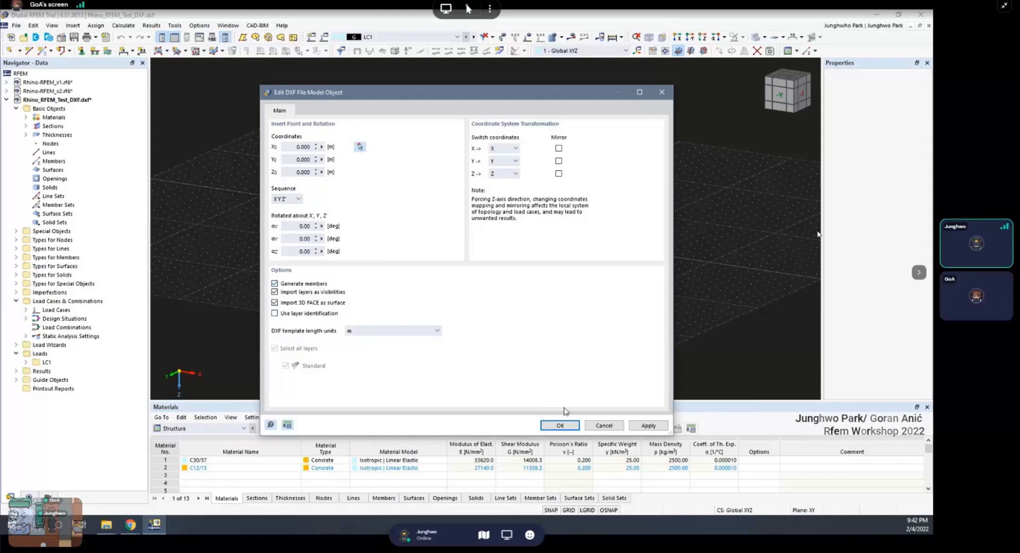
click(335, 314)
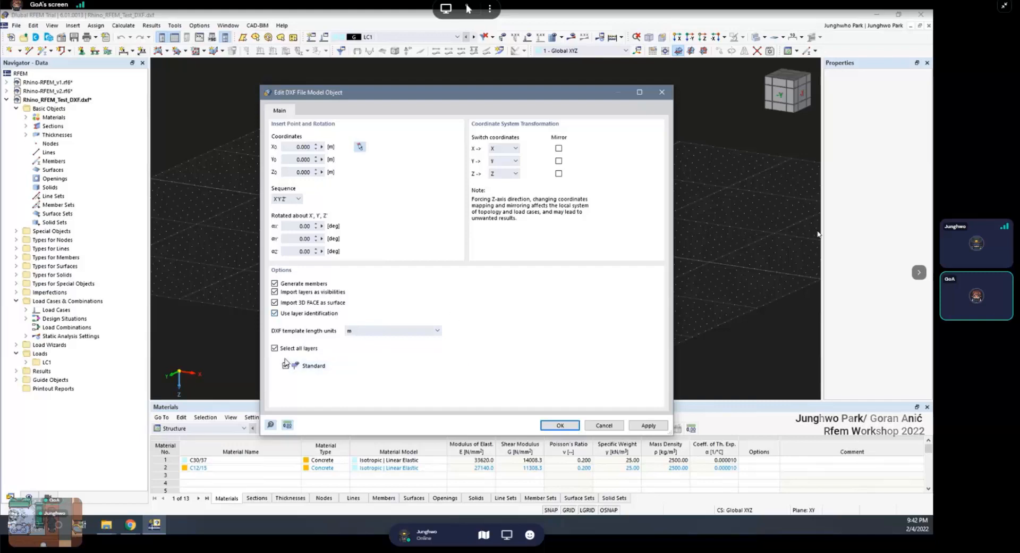
Confirm the DXF import settings, check the sections conversion table and accept the default conversion tables
click(558, 426)
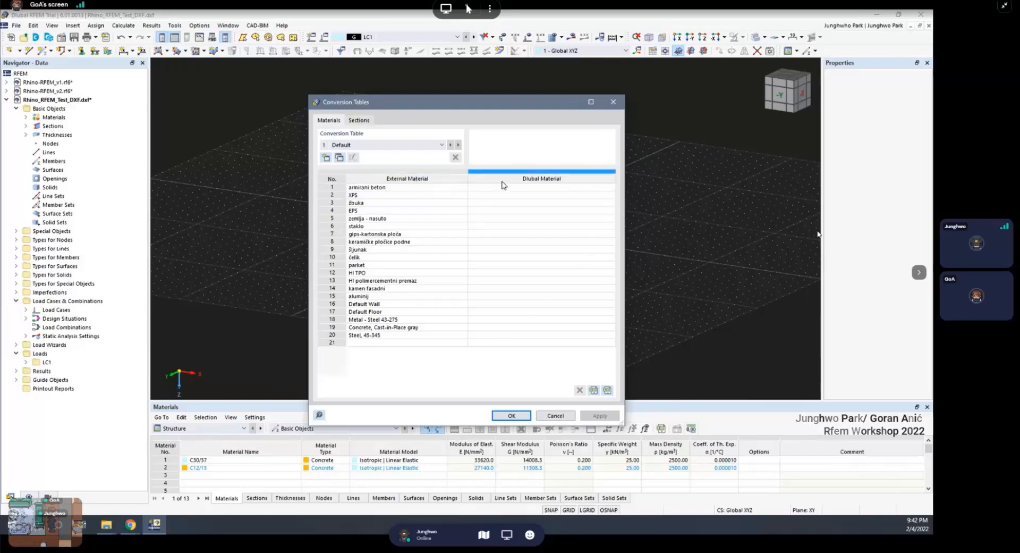
click(359, 121)
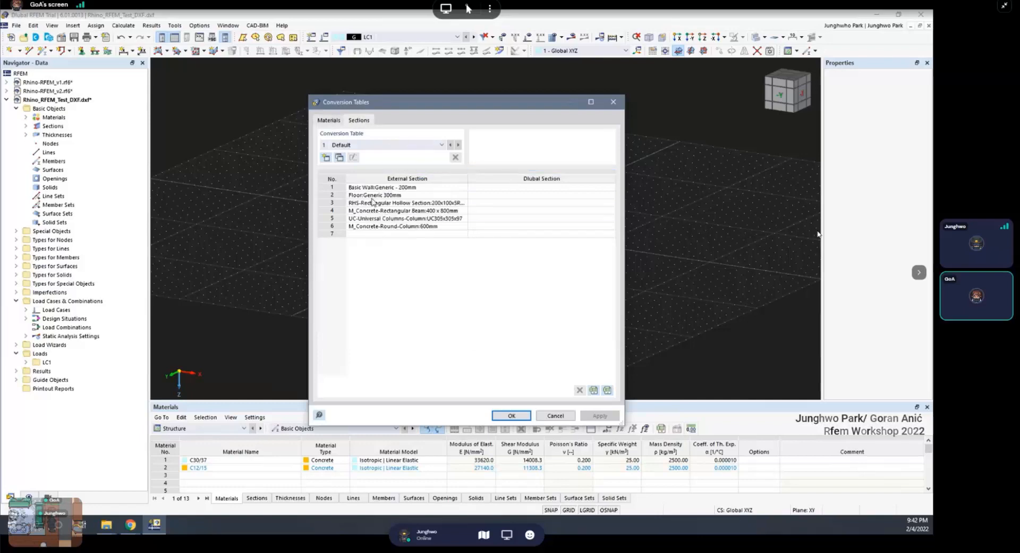
click(512, 415)
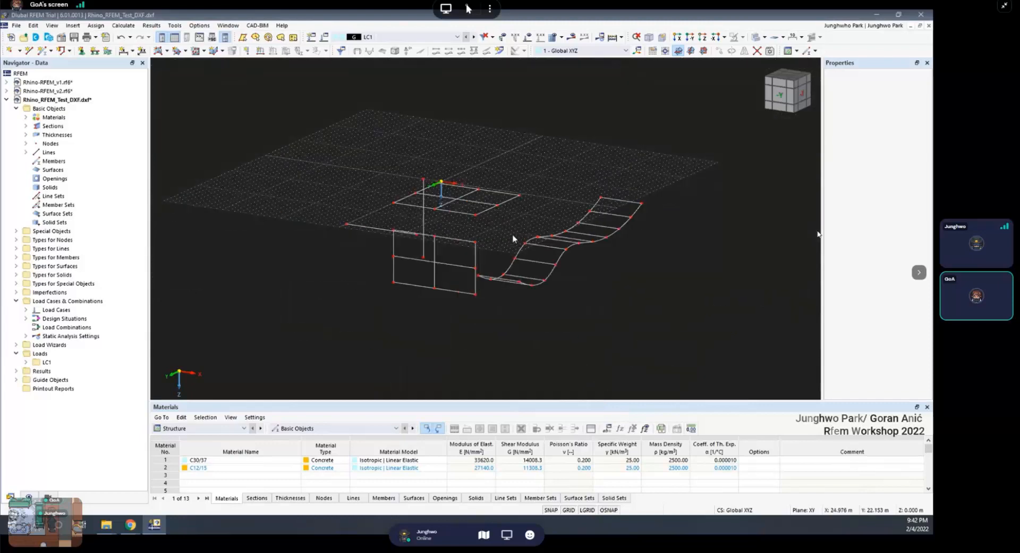
Examine the re-imported DXF lines, including the NURBS control points and main properties of the curved strip's long edge line
ctrl+middle_drag(512, 235, 492, 262)
scroll(459, 156, up, 3)
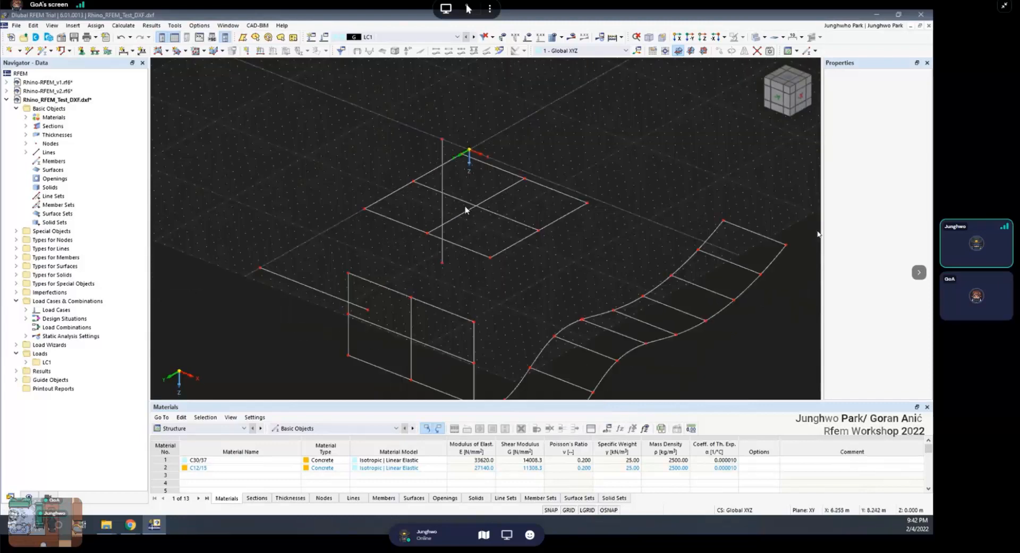
click(485, 219)
scroll(487, 219, down, 3)
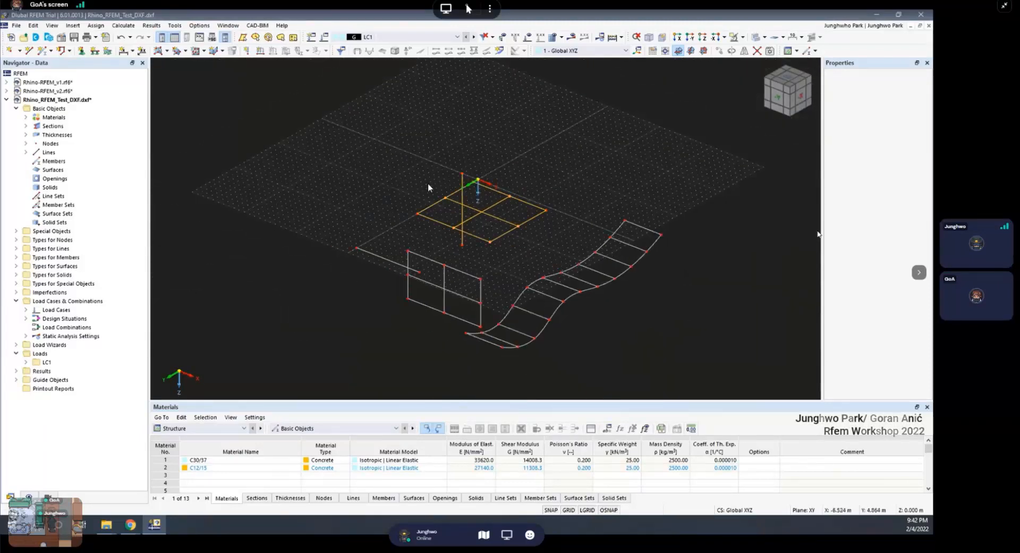
drag(579, 362, 391, 259)
click(594, 334)
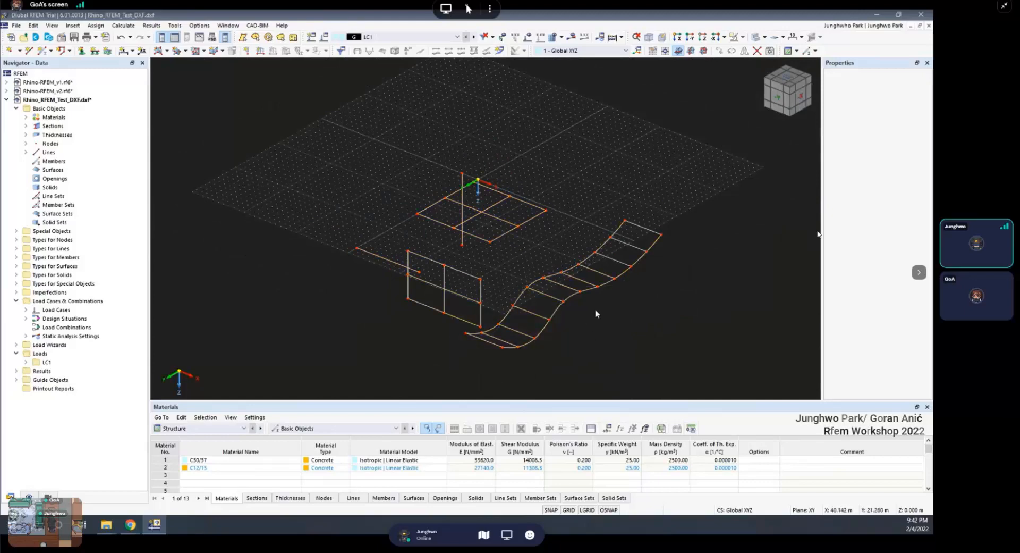
scroll(595, 309, up, 4)
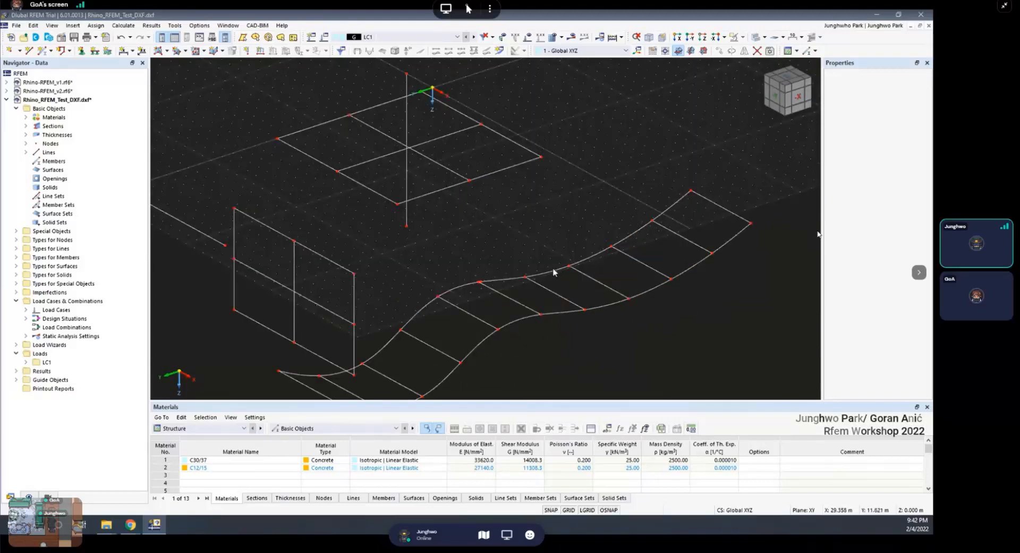
click(555, 272)
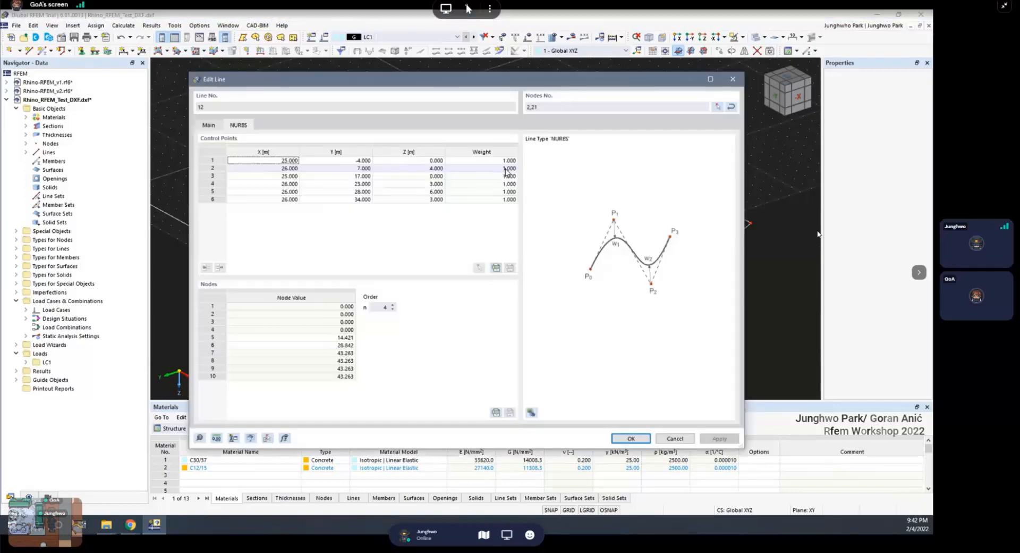
click(208, 125)
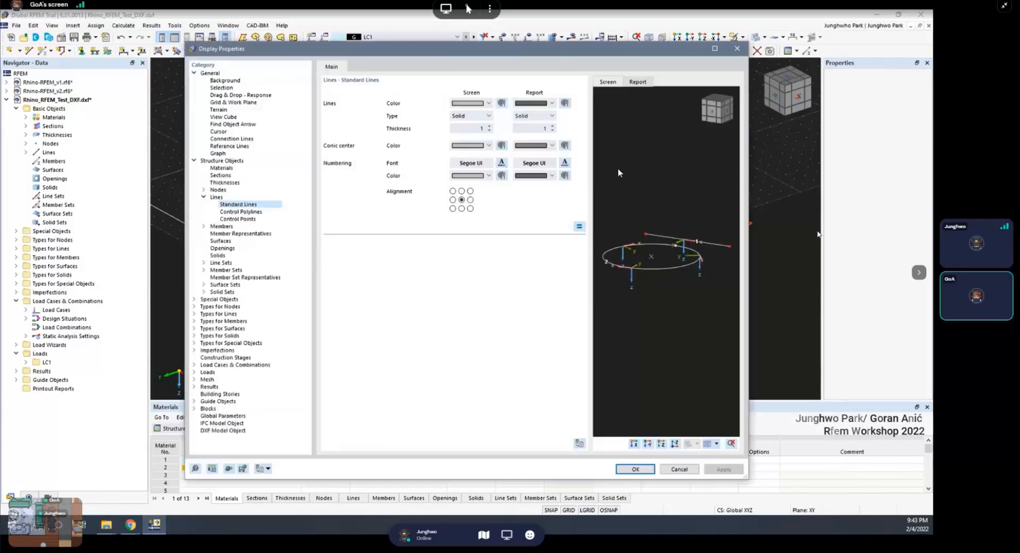
key(Escape)
click(733, 78)
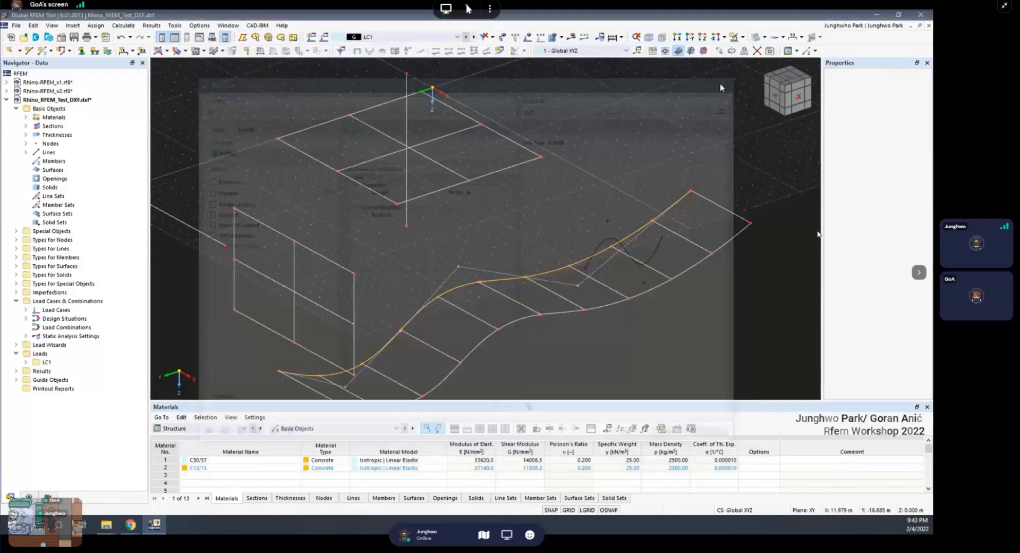
scroll(570, 158, down, 5)
ctrl+middle_drag(570, 157, 472, 211)
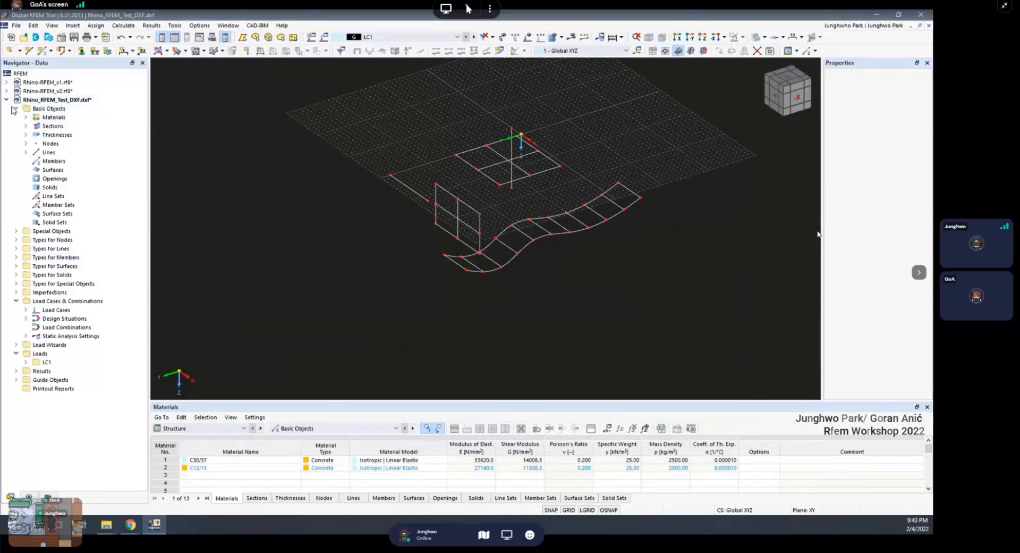
Undo the DXF import to clear its lines and nodes from the model
click(121, 37)
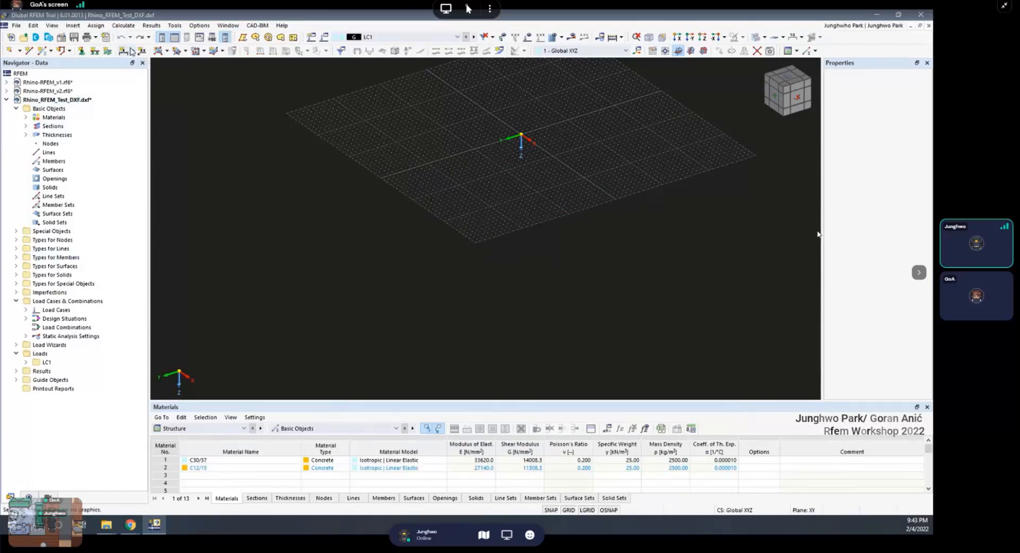
scroll(291, 181, down, 4)
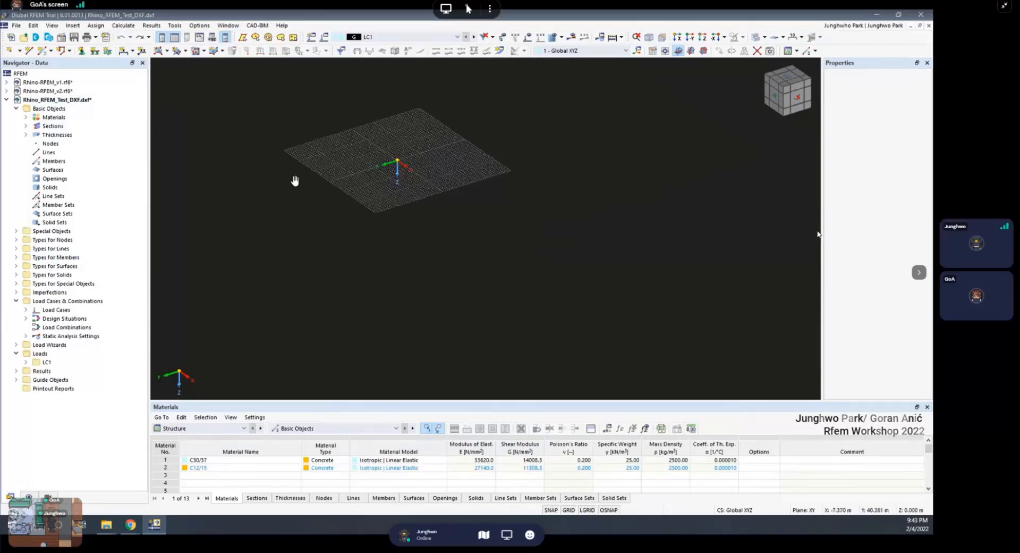
scroll(294, 180, up, 6)
middle_drag(294, 180, 442, 236)
scroll(368, 232, down, 4)
scroll(367, 231, up, 5)
scroll(402, 241, down, 4)
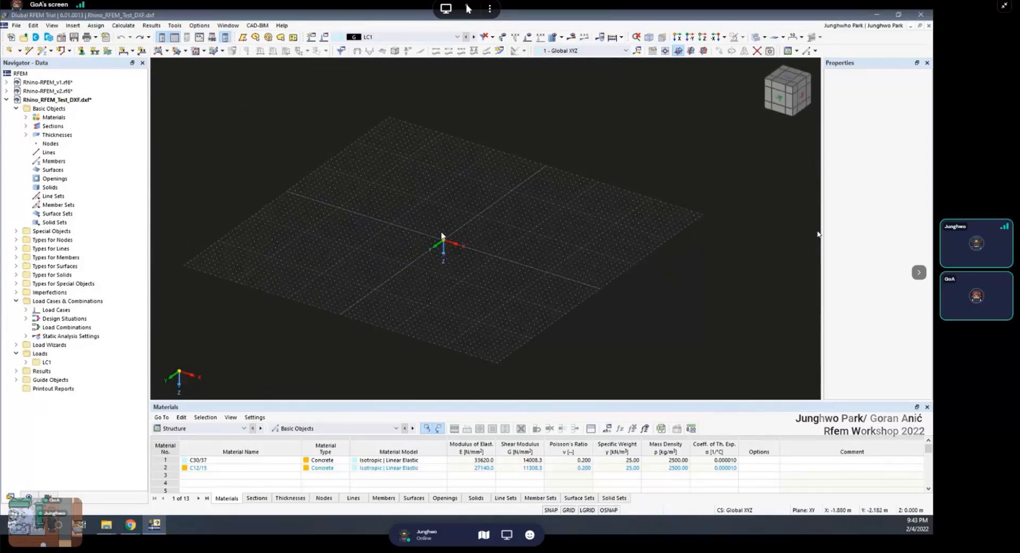
ctrl+middle_drag(454, 210, 406, 199)
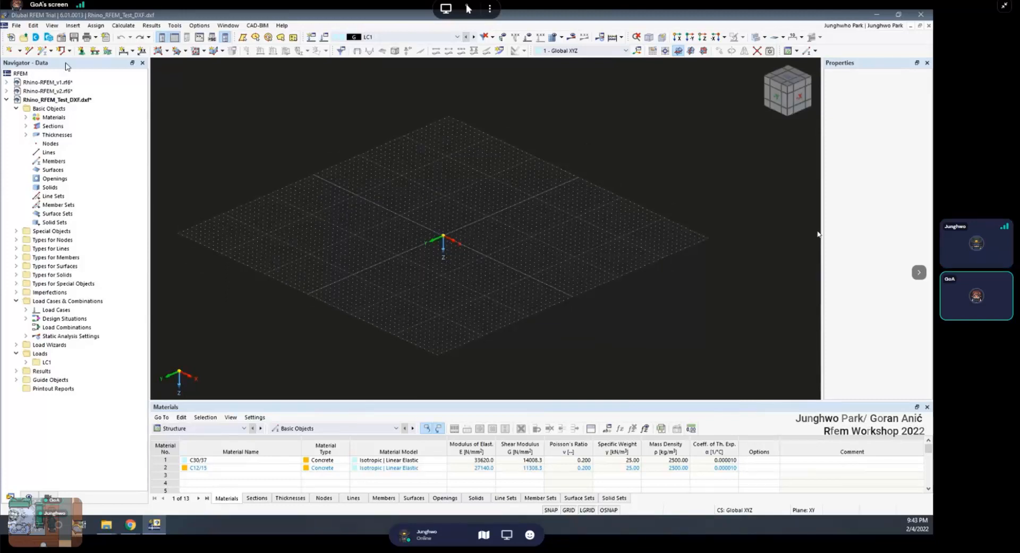
Import the IFC file Rhino_RFEM_IFC_Test.ifc with the default insertion point, rotation and coordinate mapping
click(17, 25)
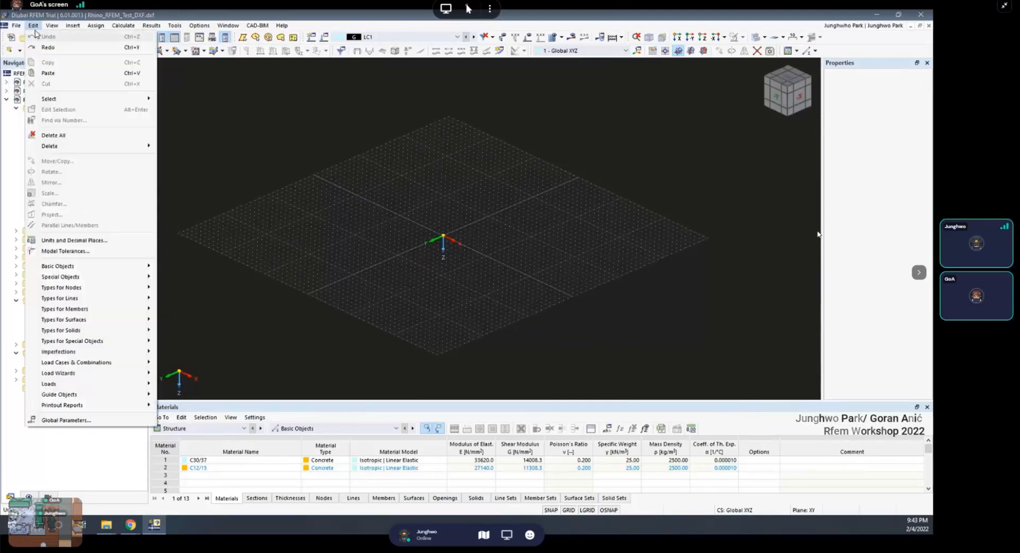
mouse_move(37, 265)
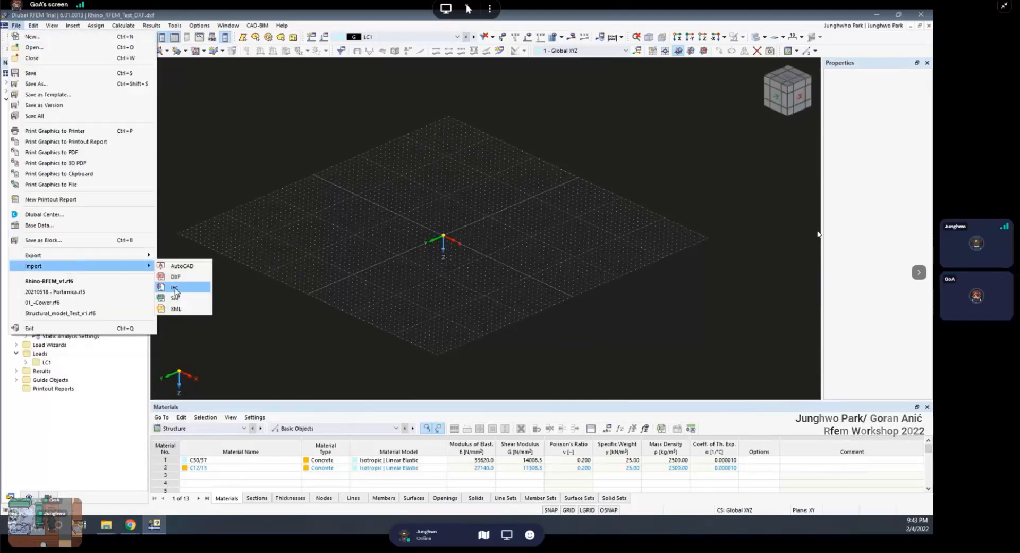
click(175, 289)
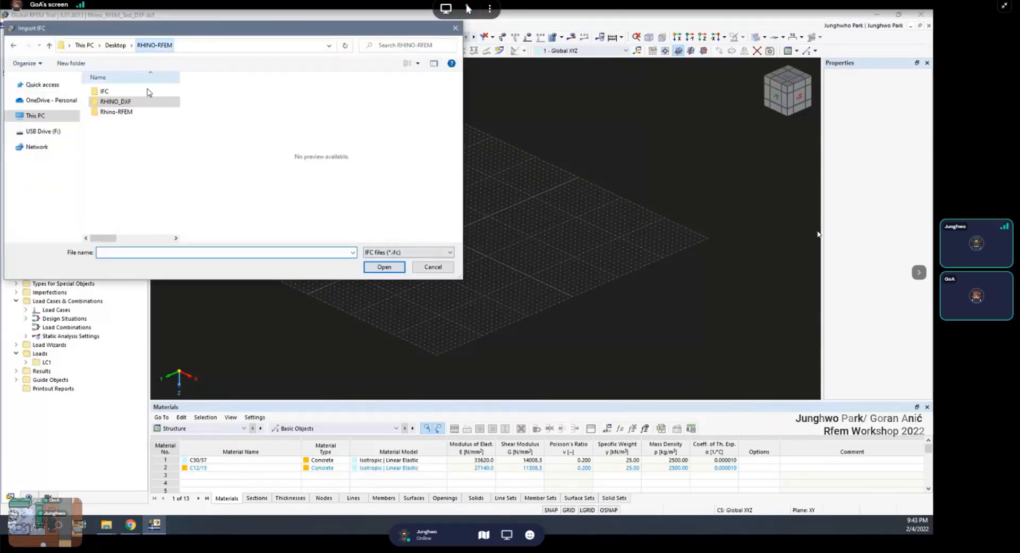
double_click(120, 94)
click(139, 93)
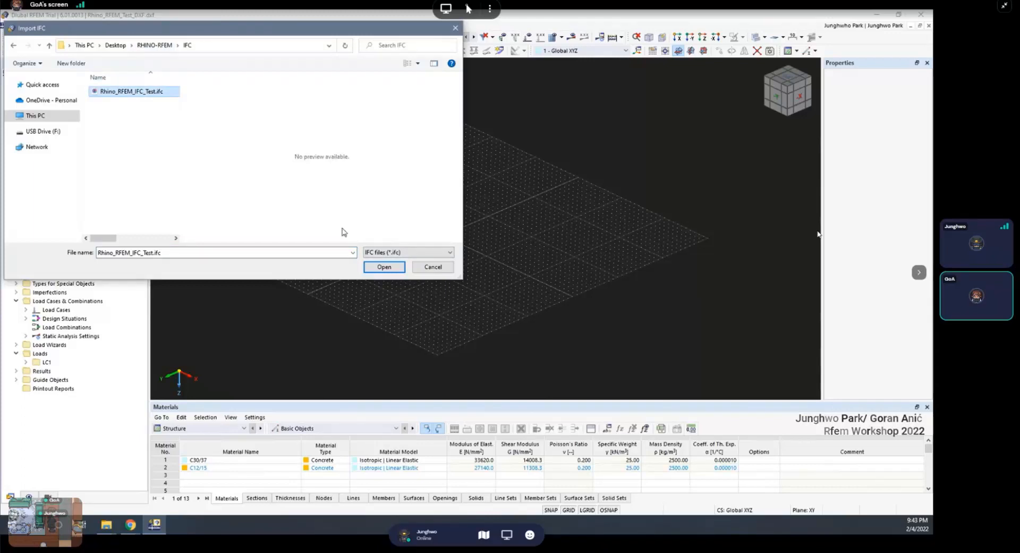
click(377, 268)
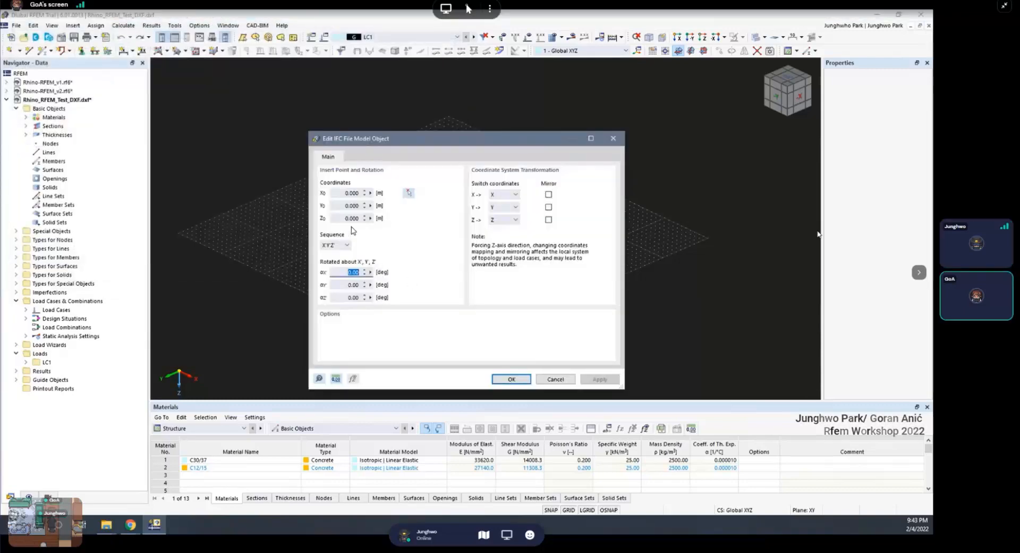
click(511, 379)
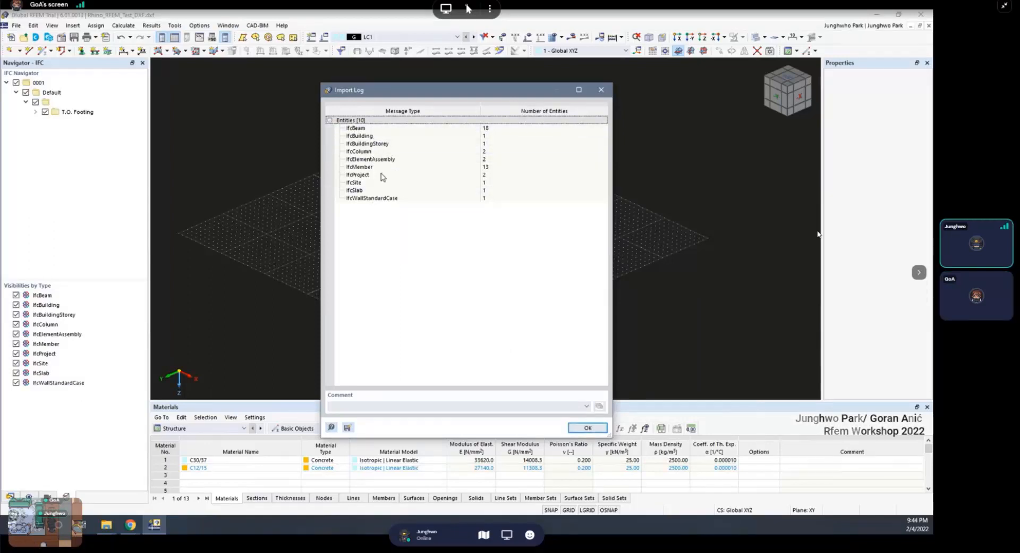
click(585, 428)
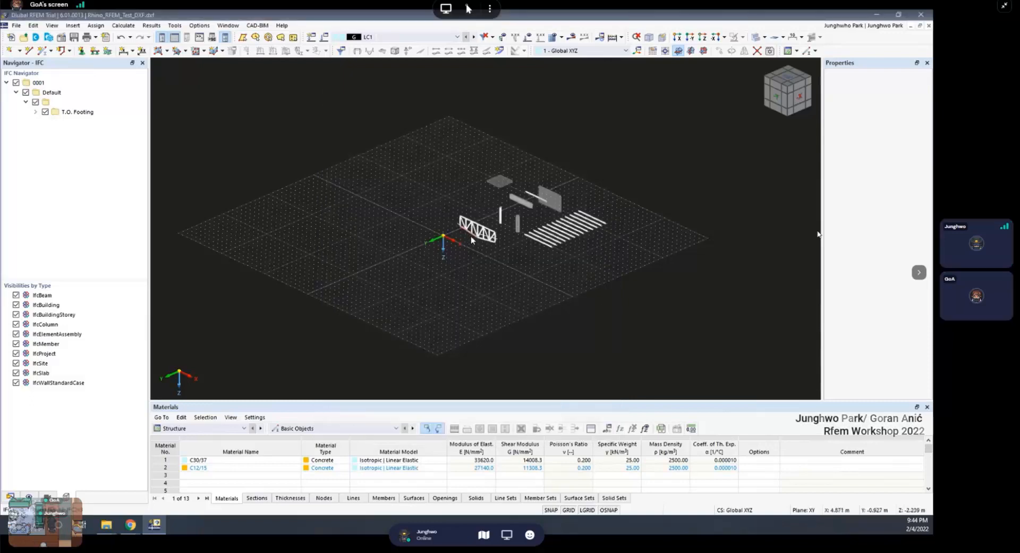
Set the global axes to Z upward in the base data of the Rhino_RFEM_Test_DXF model
click(10, 495)
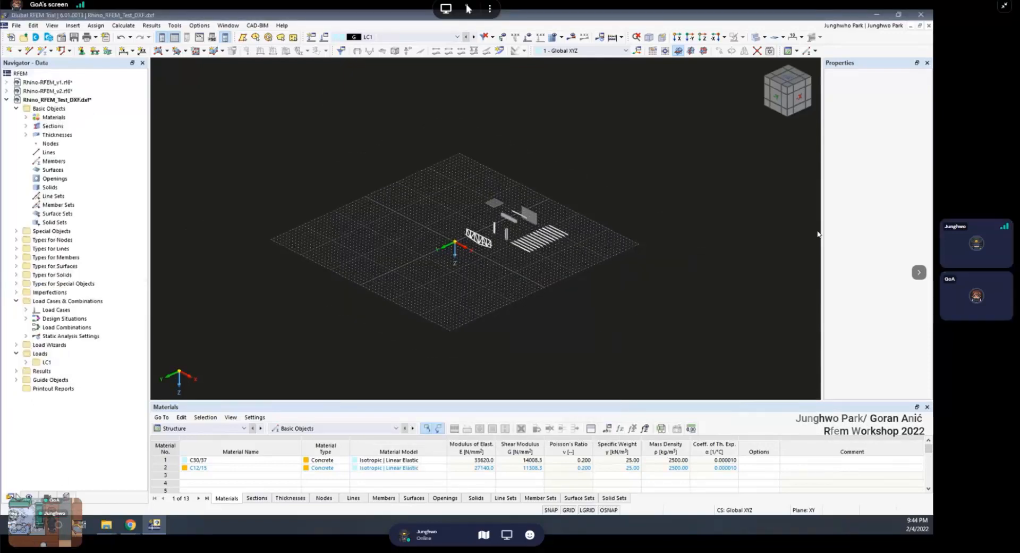
right_click(52, 101)
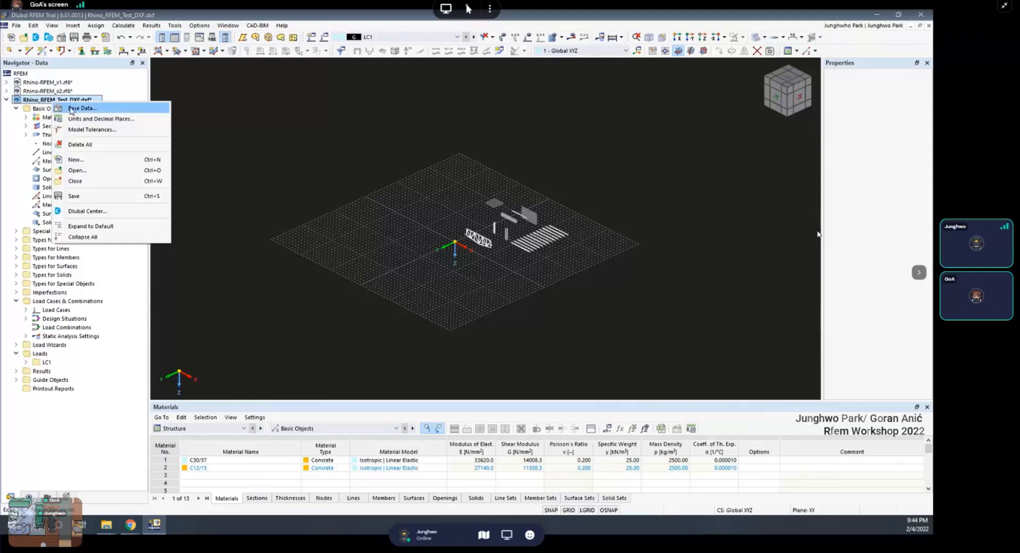
click(179, 136)
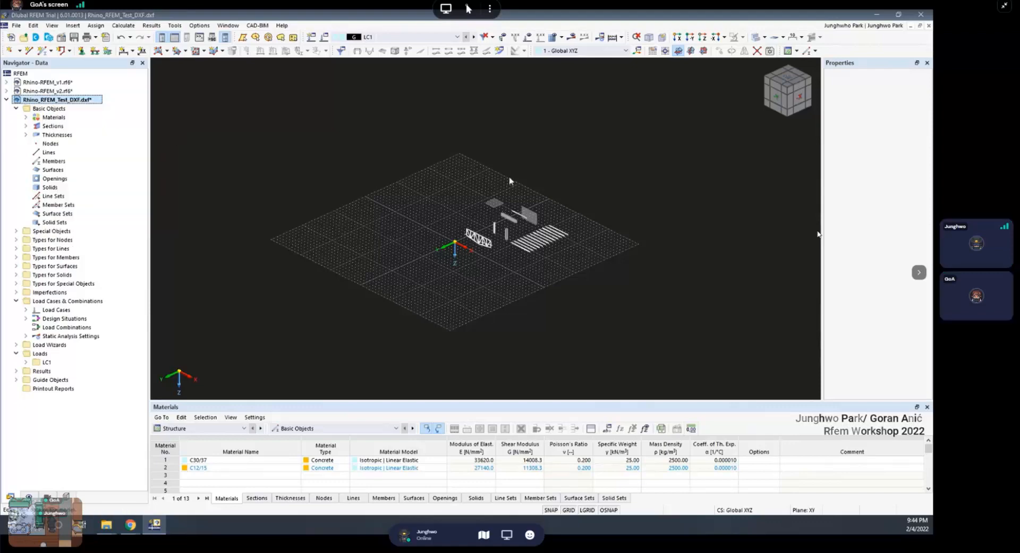
click(424, 95)
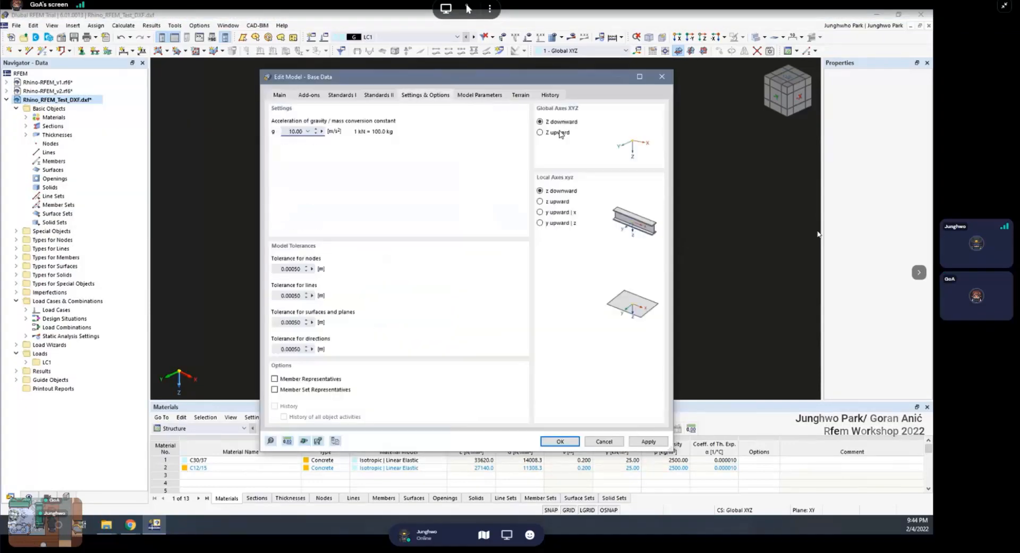
click(558, 132)
click(560, 441)
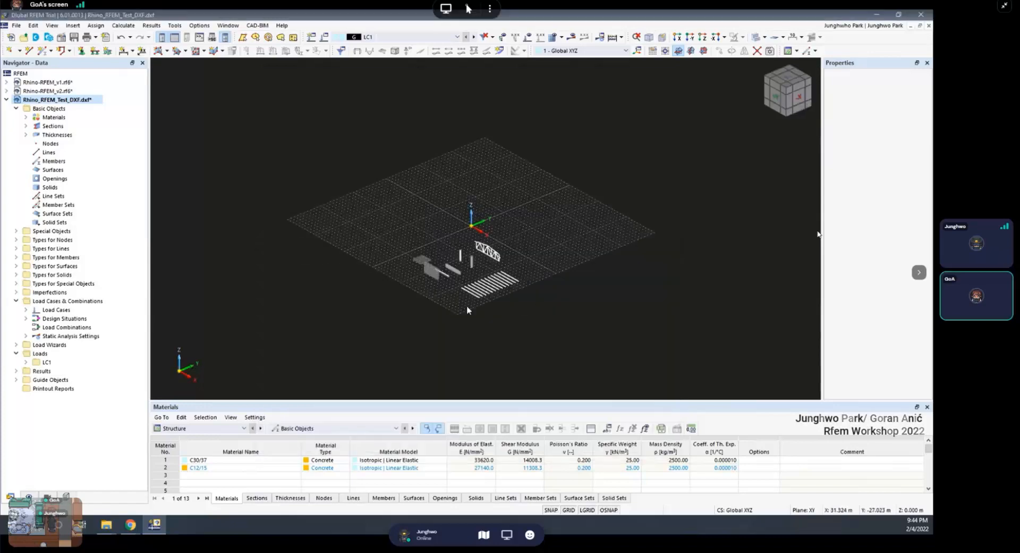
Examine the imported IFC objects from several angles and inspect the IFC properties of the horizontal slab
scroll(467, 305, up, 5)
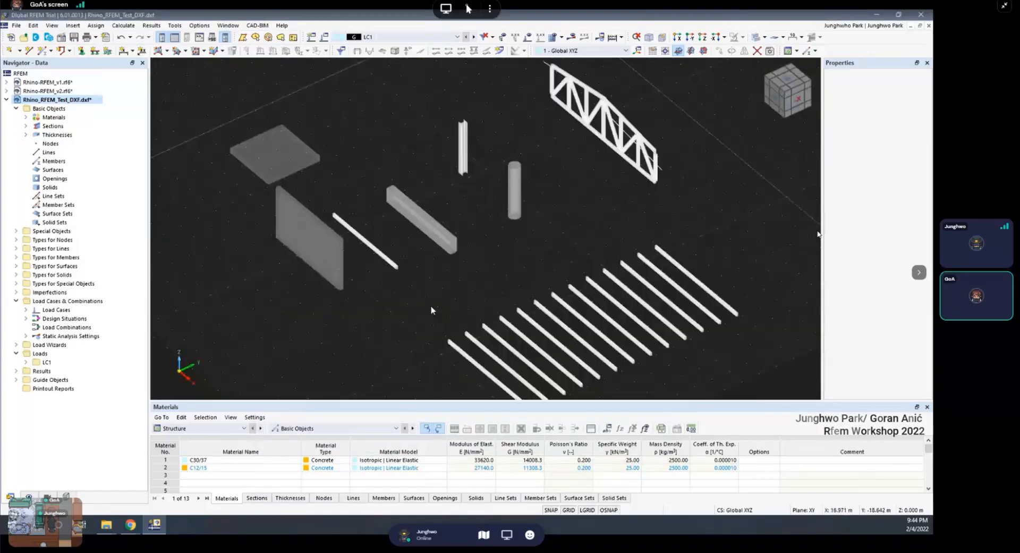
scroll(433, 310, down, 2)
ctrl+middle_drag(469, 283, 461, 252)
scroll(374, 181, up, 3)
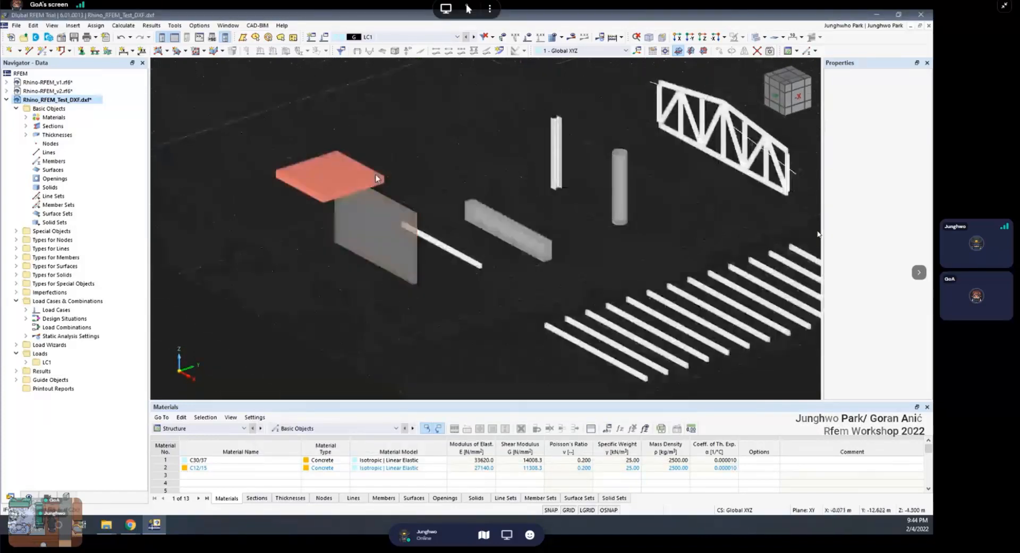
click(377, 178)
scroll(414, 177, down, 3)
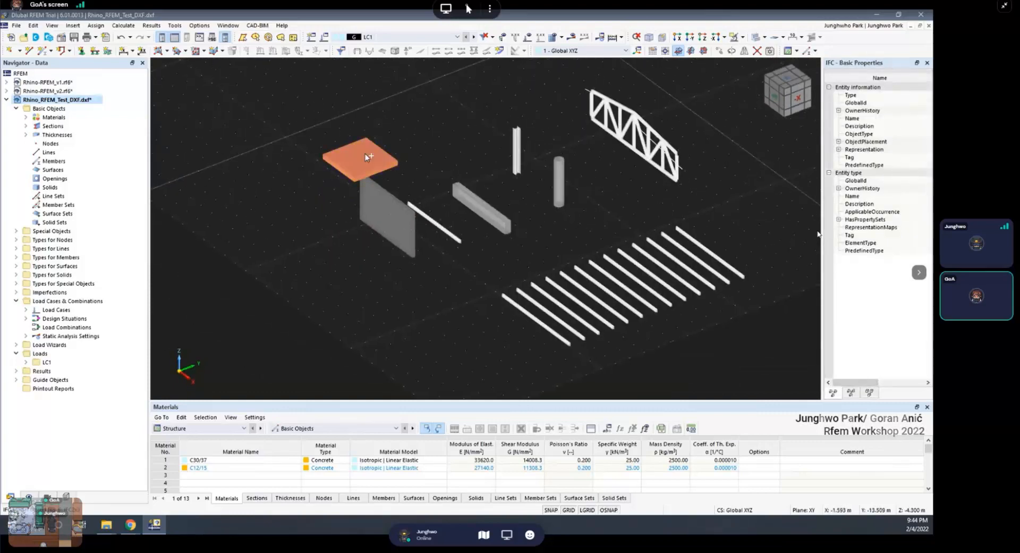
ctrl+middle_drag(365, 157, 382, 159)
ctrl+middle_drag(472, 206, 479, 191)
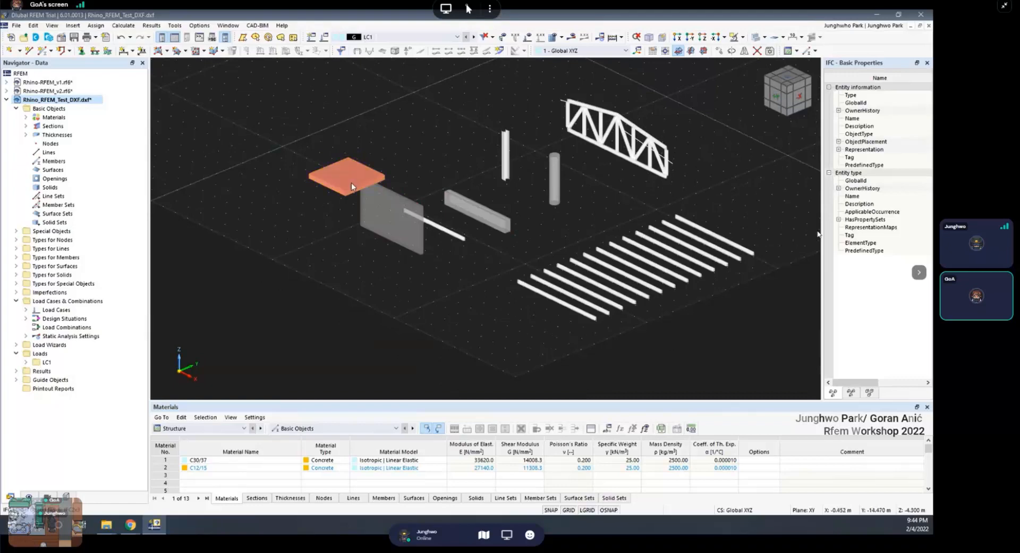
Review the commands available for converting and editing IFC objects, and select the vertical wall to show its IFC properties
click(327, 101)
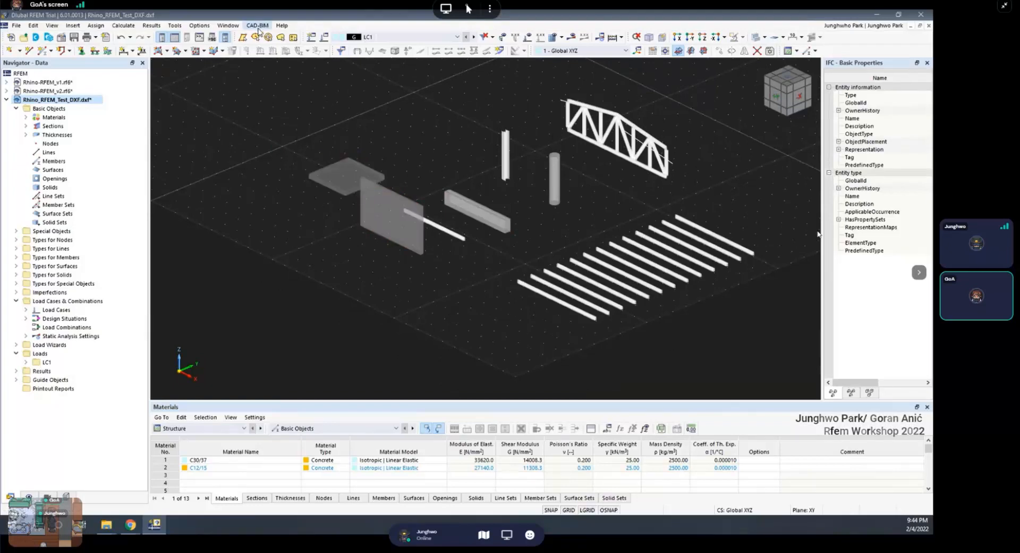
click(259, 26)
mouse_move(321, 114)
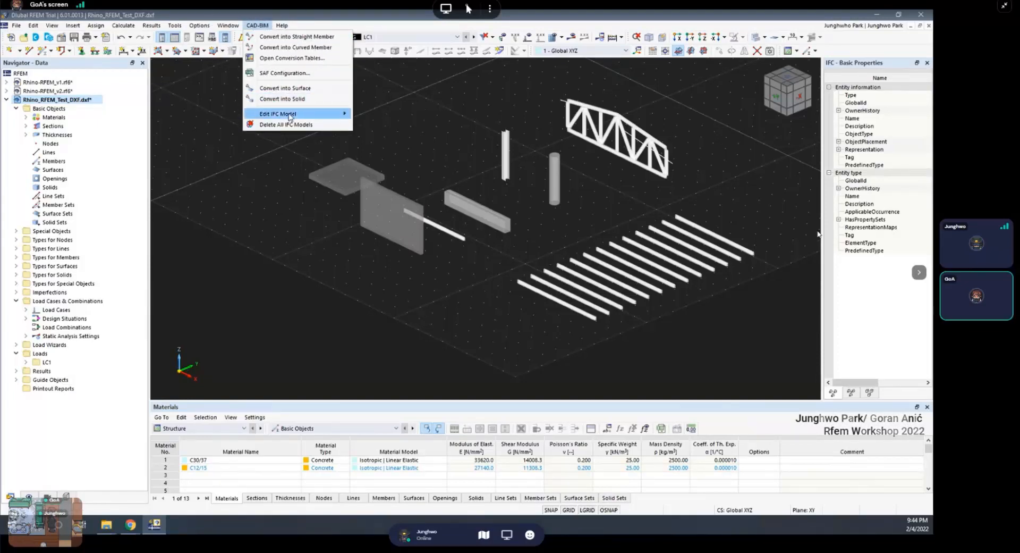
click(402, 220)
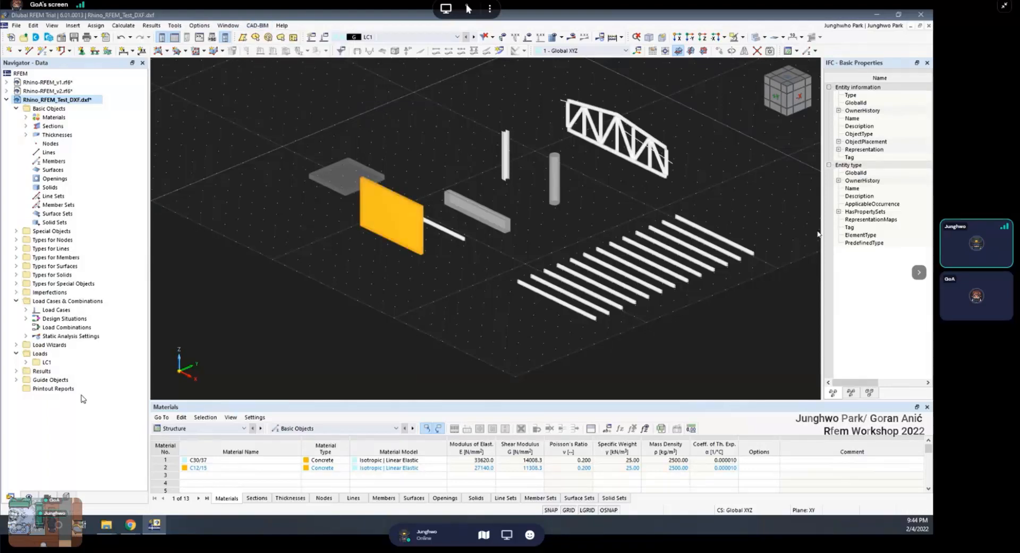
click(17, 371)
click(17, 372)
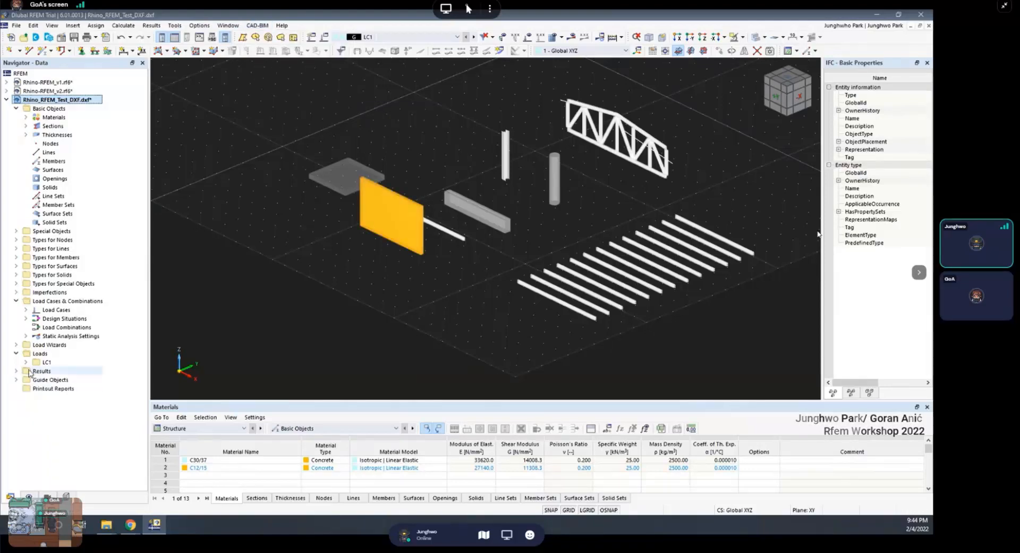
click(26, 364)
click(27, 364)
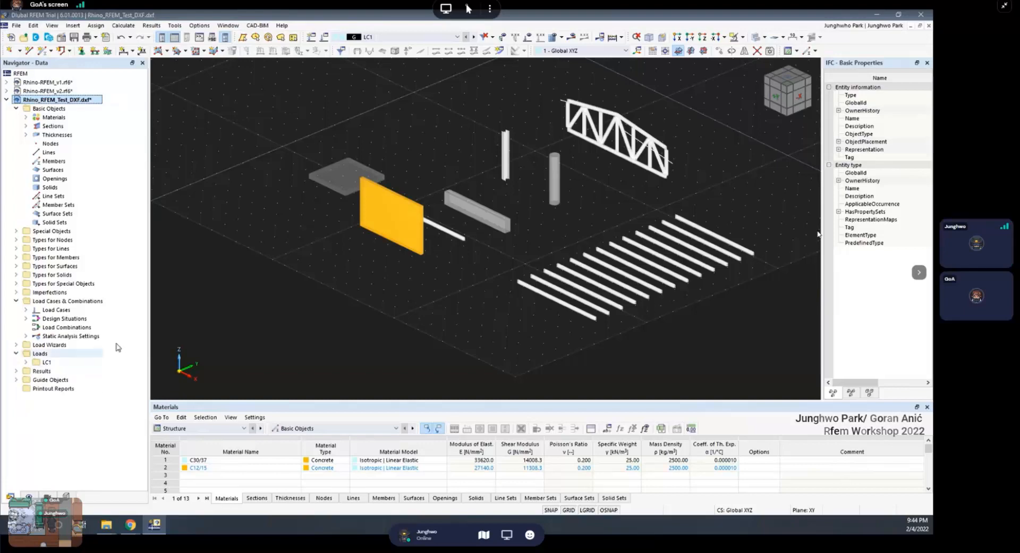
middle_drag(292, 258, 309, 284)
scroll(308, 284, down, 1)
click(463, 224)
scroll(340, 237, up, 2)
middle_drag(340, 237, 349, 198)
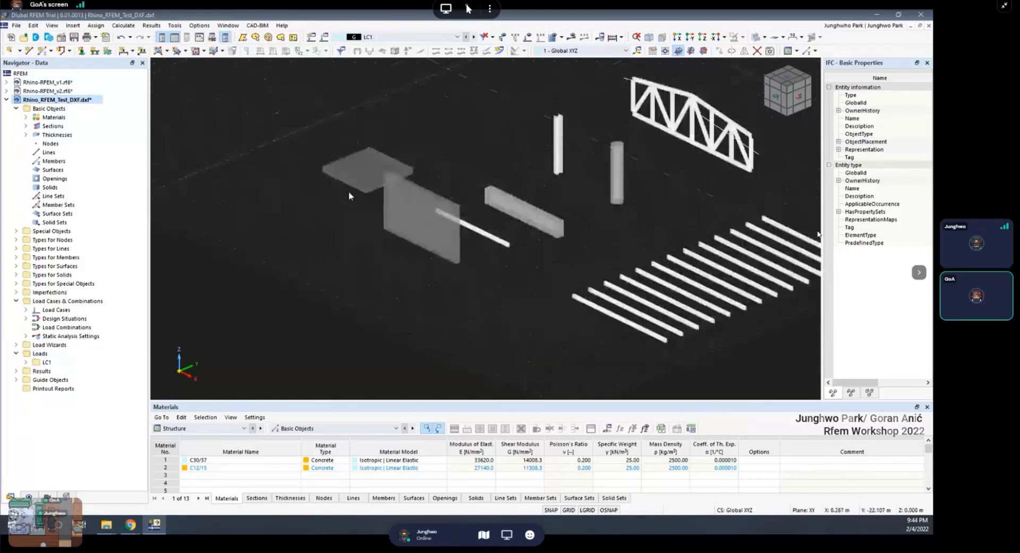
Convert the horizontal slab of the IFC model into a surface
middle_drag(450, 225, 365, 227)
scroll(366, 228, down, 1)
scroll(301, 172, up, 3)
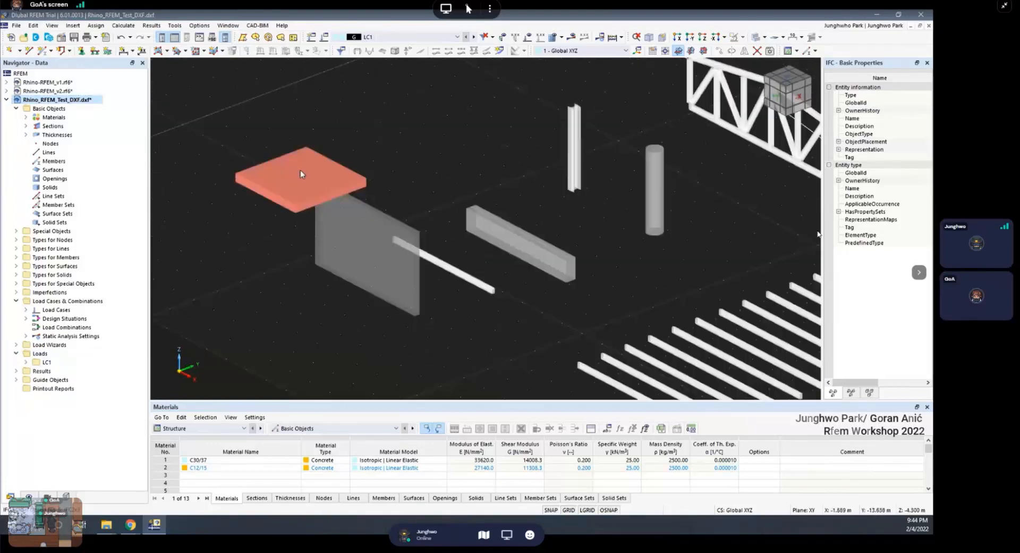
middle_drag(304, 182, 374, 172)
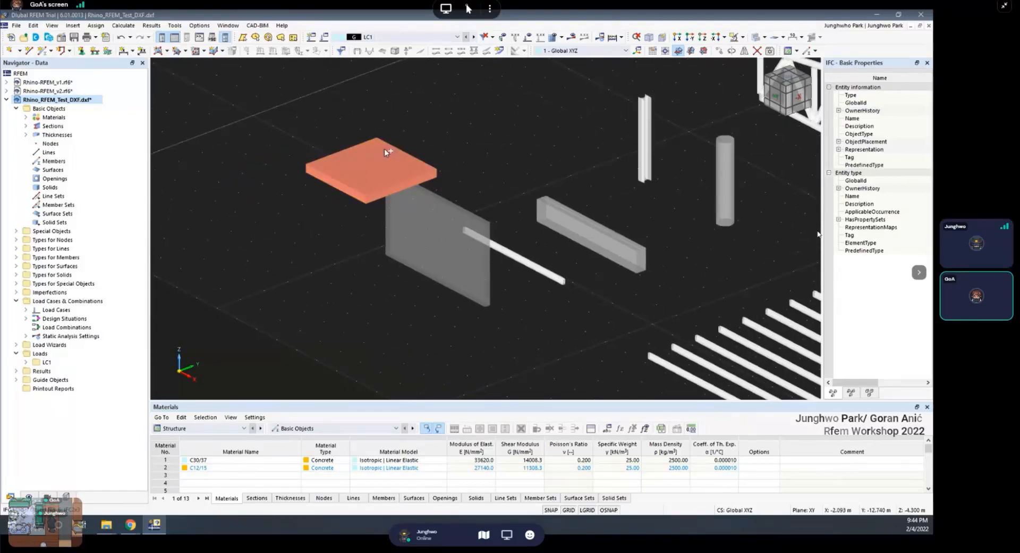
right_click(385, 152)
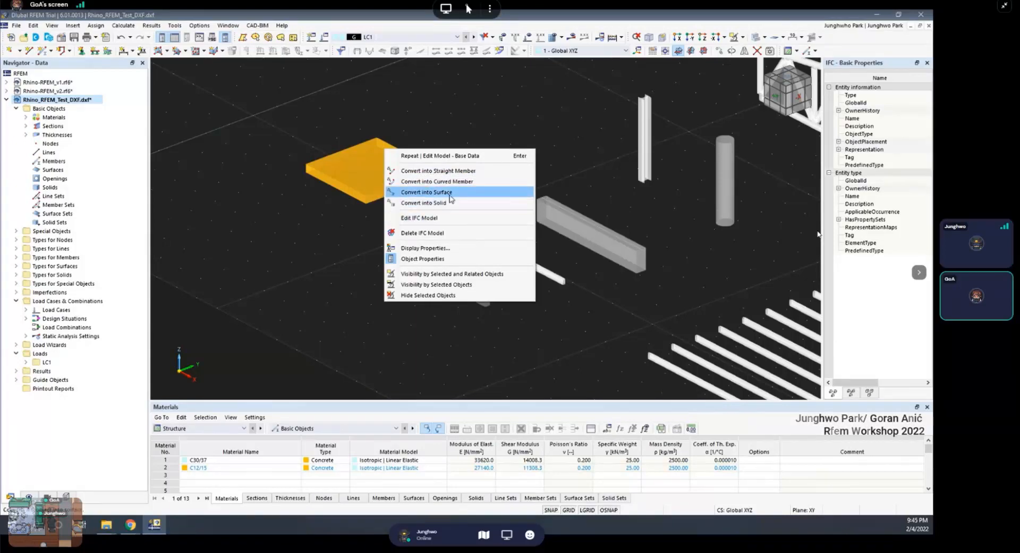
click(450, 192)
Examine the thickness and material settings of the converted slab surface and its place in the whole model
scroll(391, 157, up, 2)
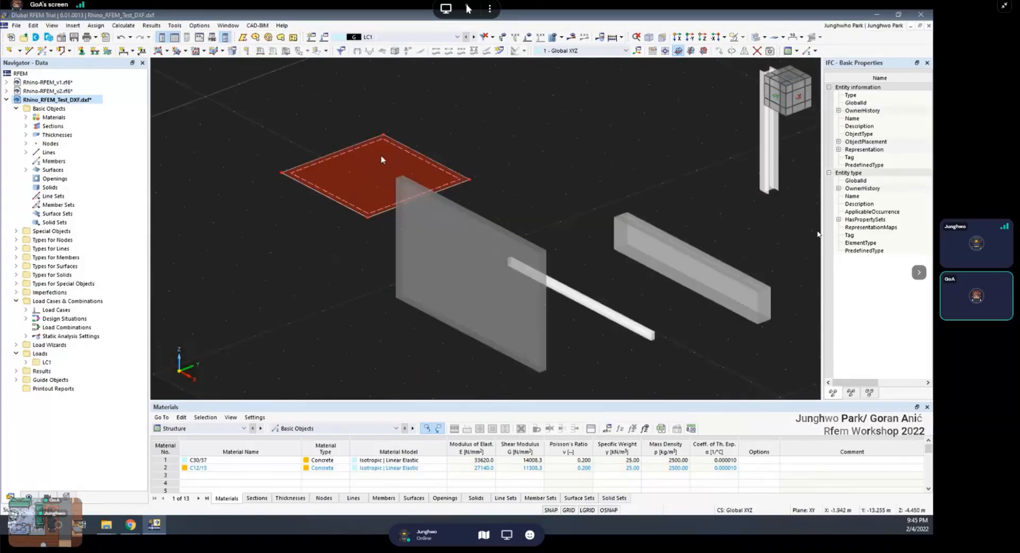
double_click(382, 159)
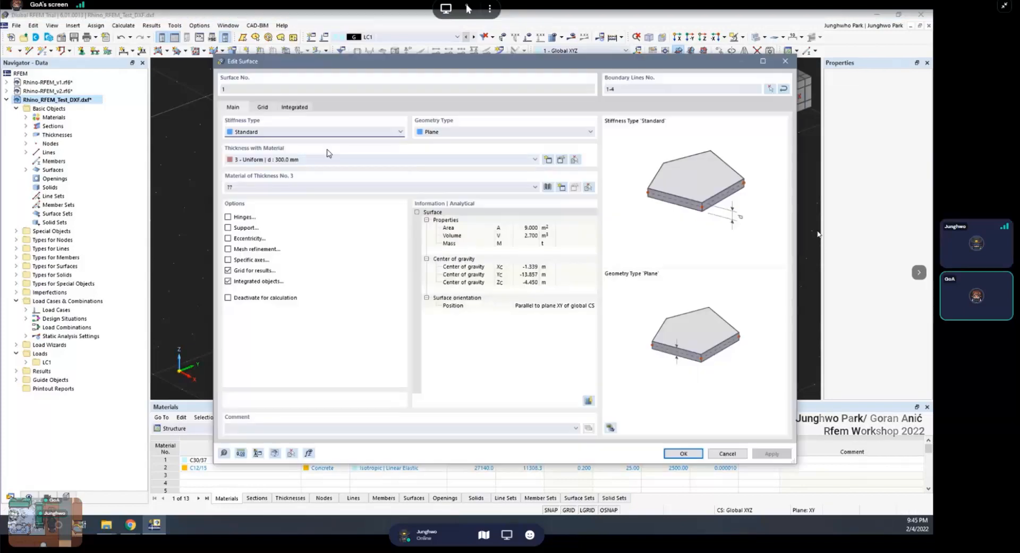
key(Escape)
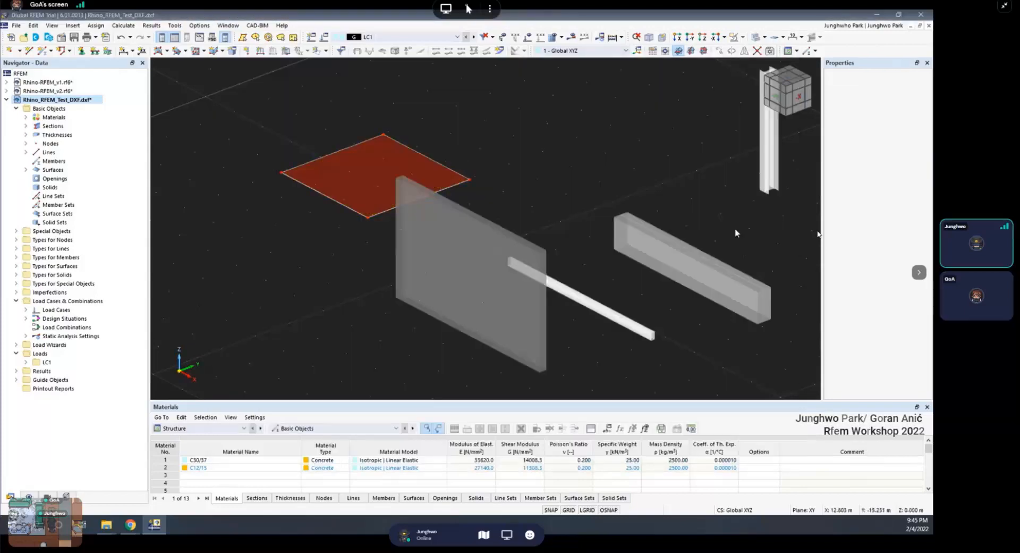
scroll(412, 129, down, 5)
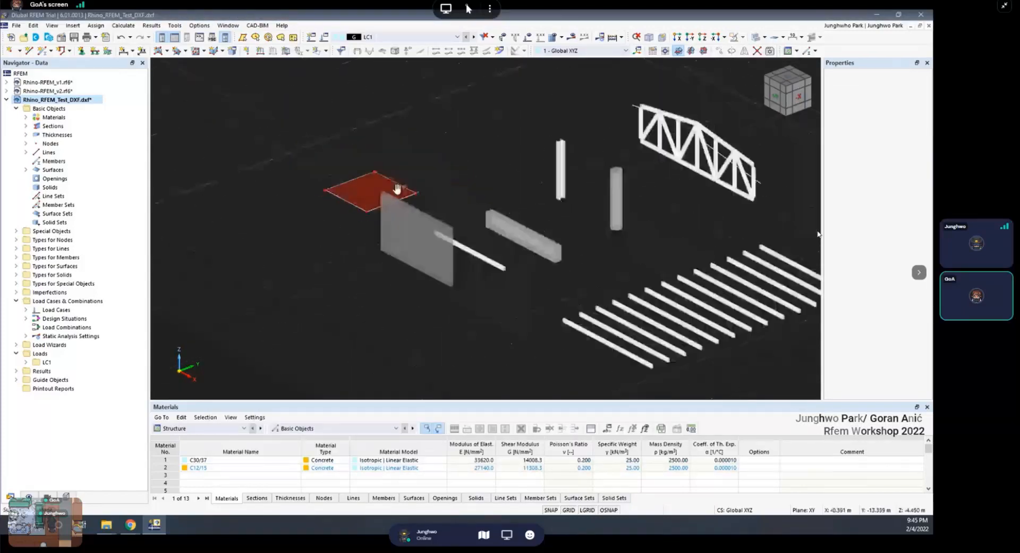
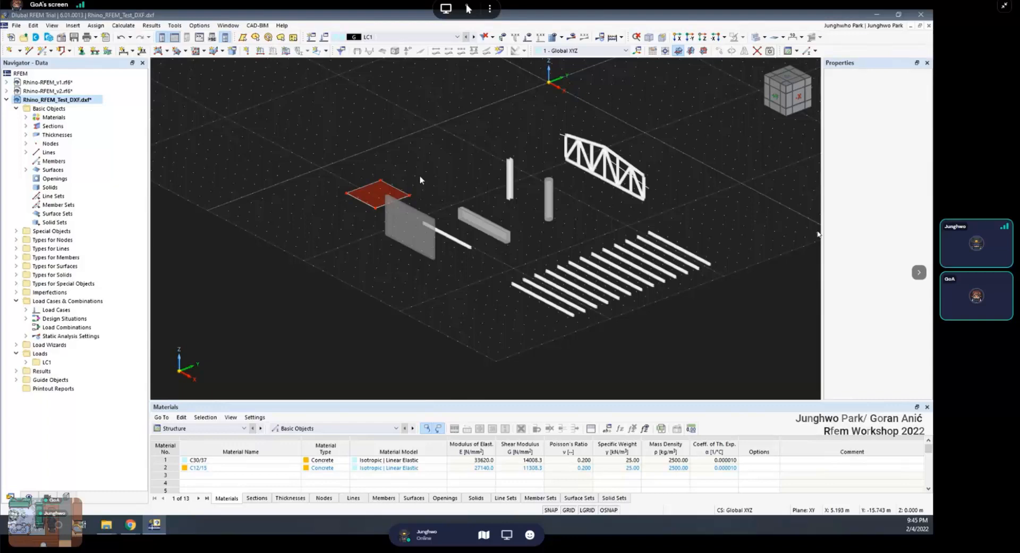
scroll(431, 163, down, 5)
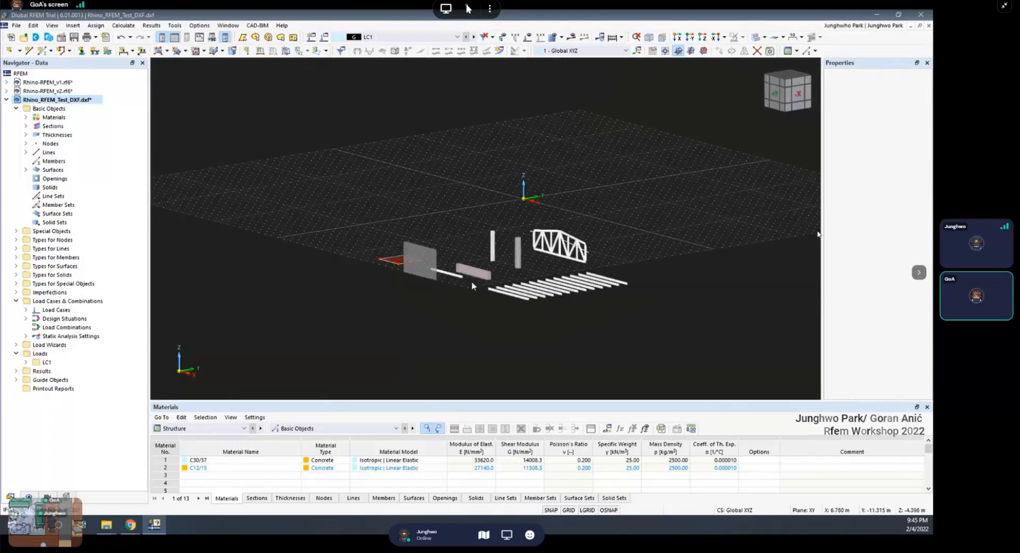
ctrl+middle_drag(424, 130, 387, 114)
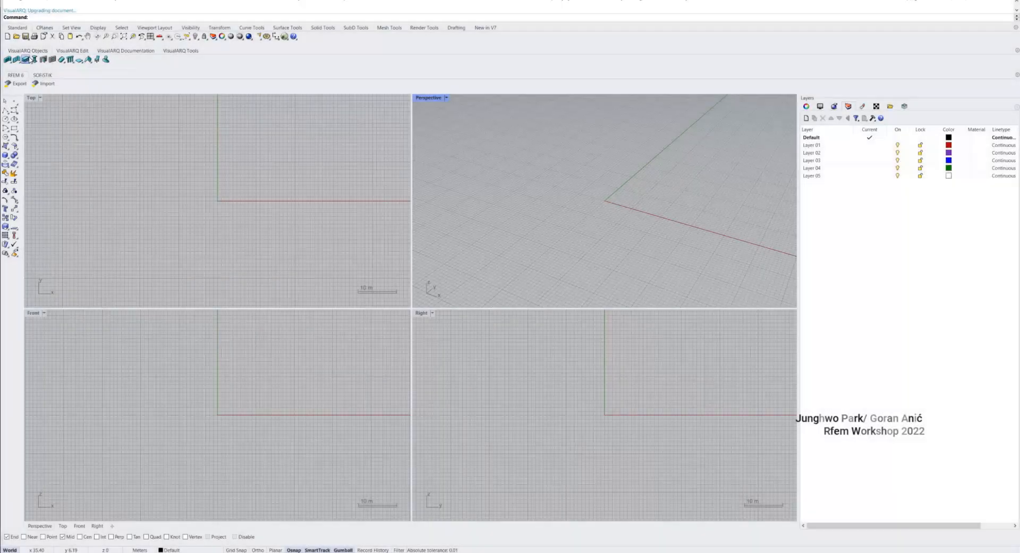
click(25, 59)
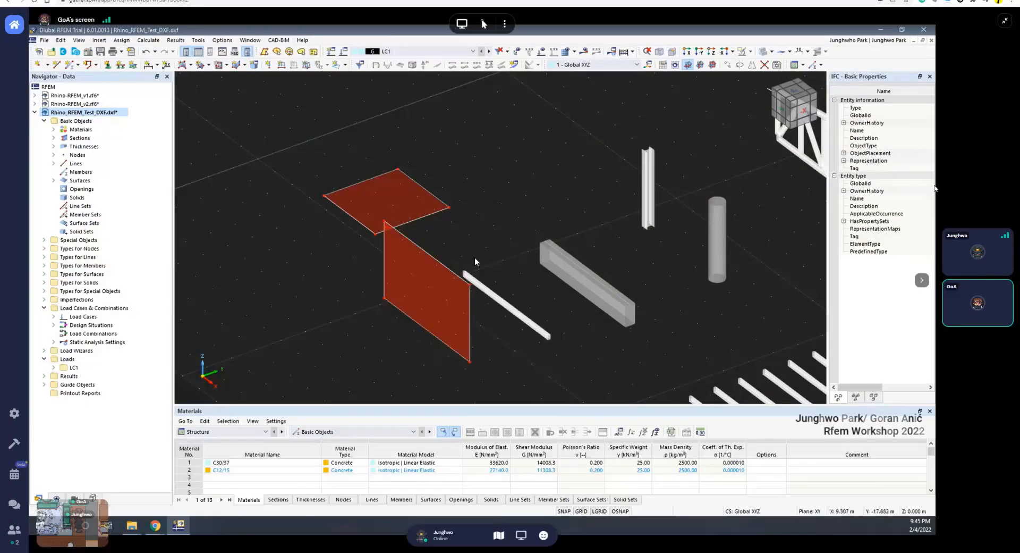
scroll(474, 257, down, 5)
ctrl+middle_drag(478, 274, 469, 281)
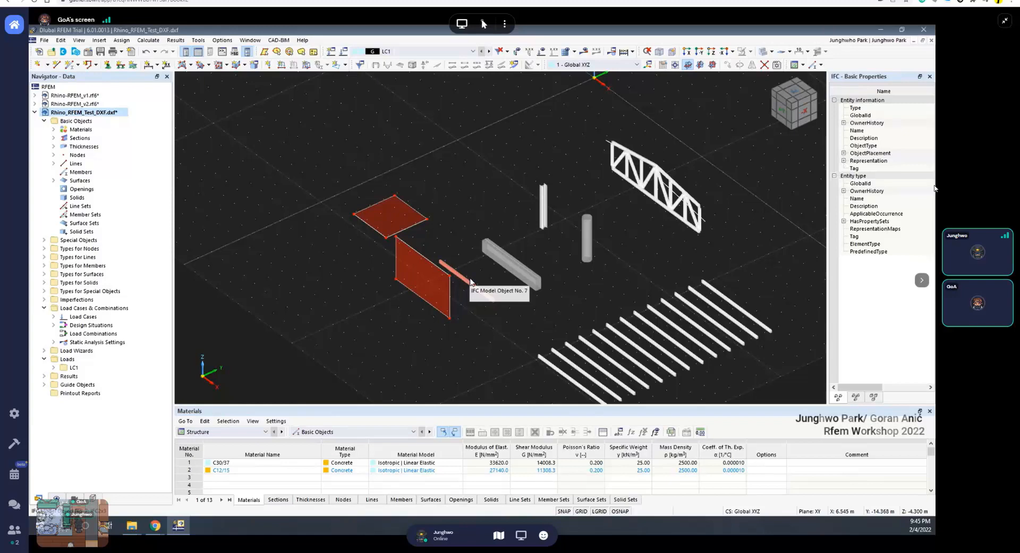
scroll(486, 299, up, 3)
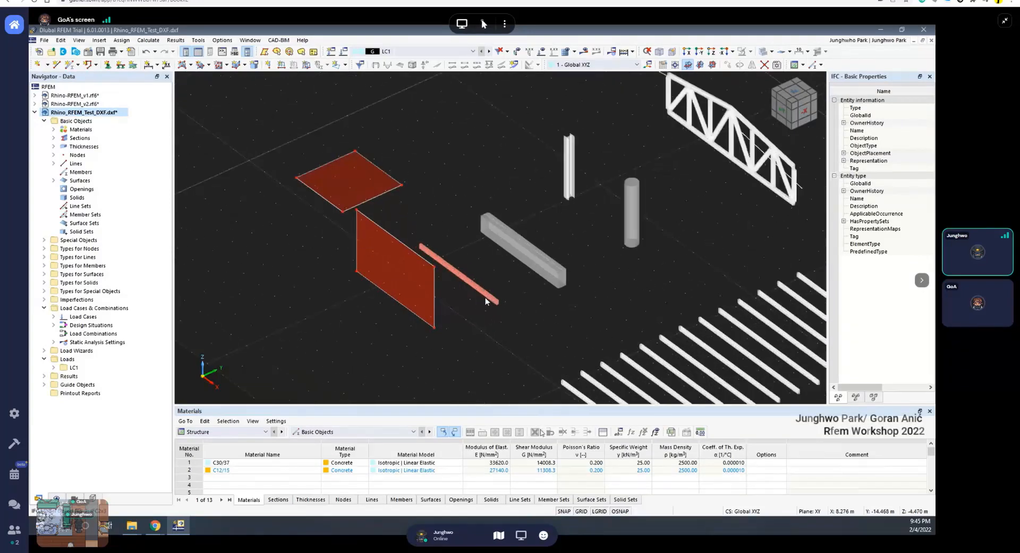
Share Screen 2 in the online meeting and switch to Rhino
click(523, 534)
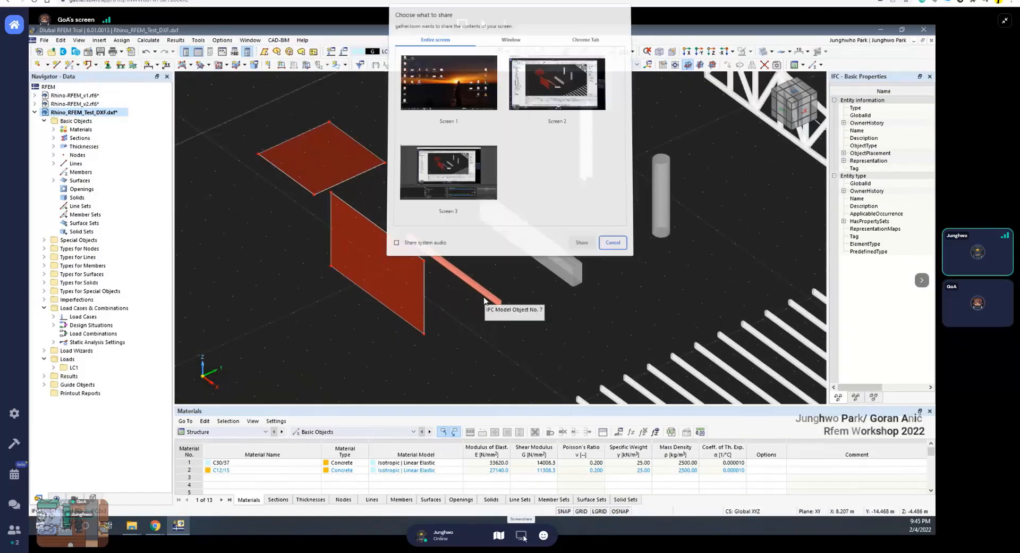
click(557, 84)
click(580, 240)
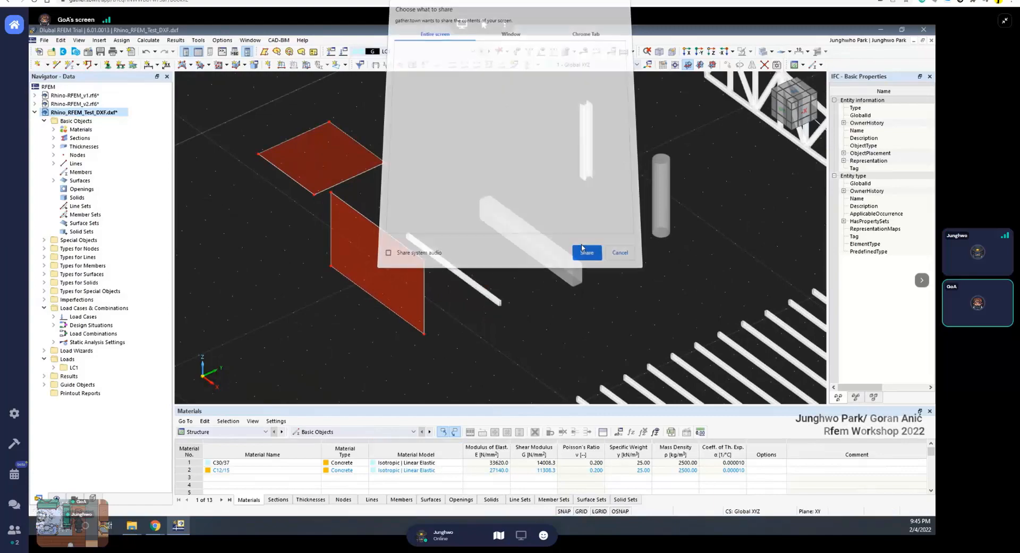
click(959, 0)
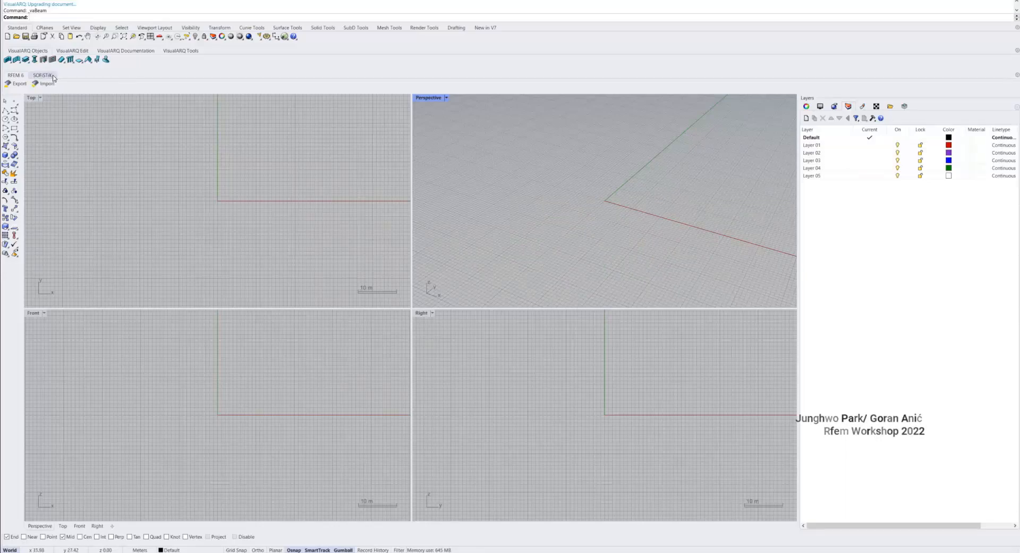
Draw a VisualARQ beam on the ground plane just in front of the origin, nearly parallel to the X axis
click(25, 59)
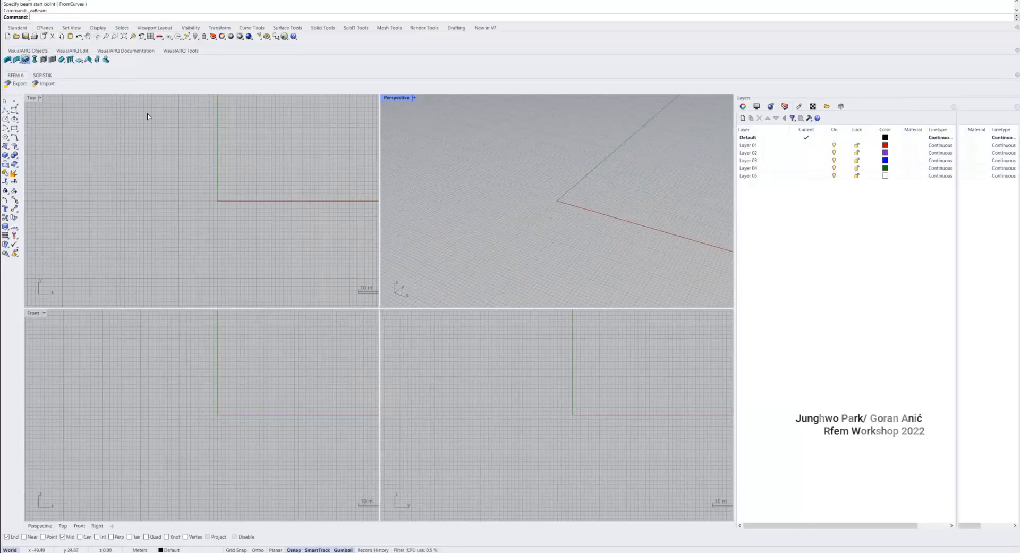
click(544, 203)
click(572, 209)
scroll(574, 210, up, 5)
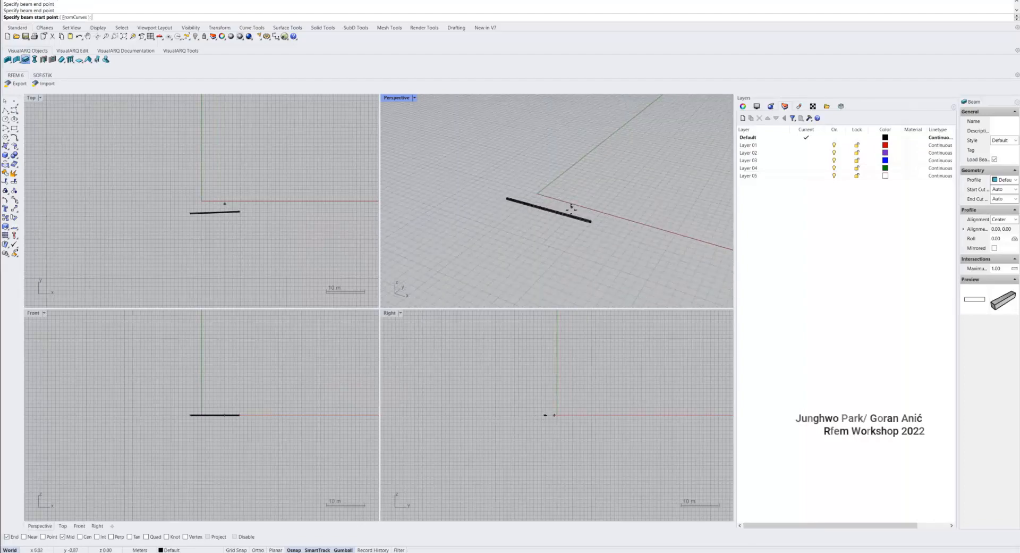
key(Return)
Set the Perspective viewport to Shaded display with the whole beam in view
scroll(583, 214, up, 5)
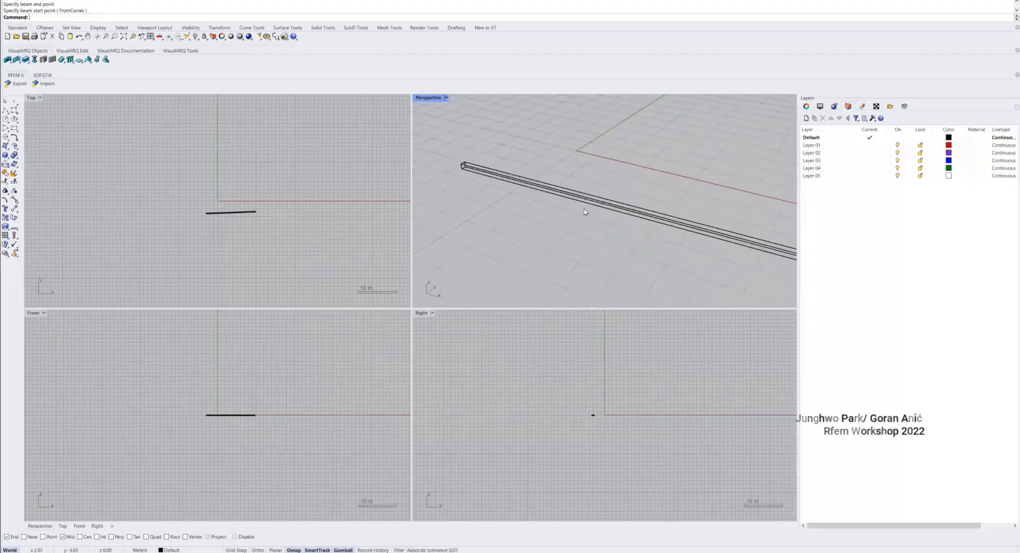
right_drag(585, 213, 581, 216)
scroll(580, 214, down, 2)
key(ctrl+alt+s)
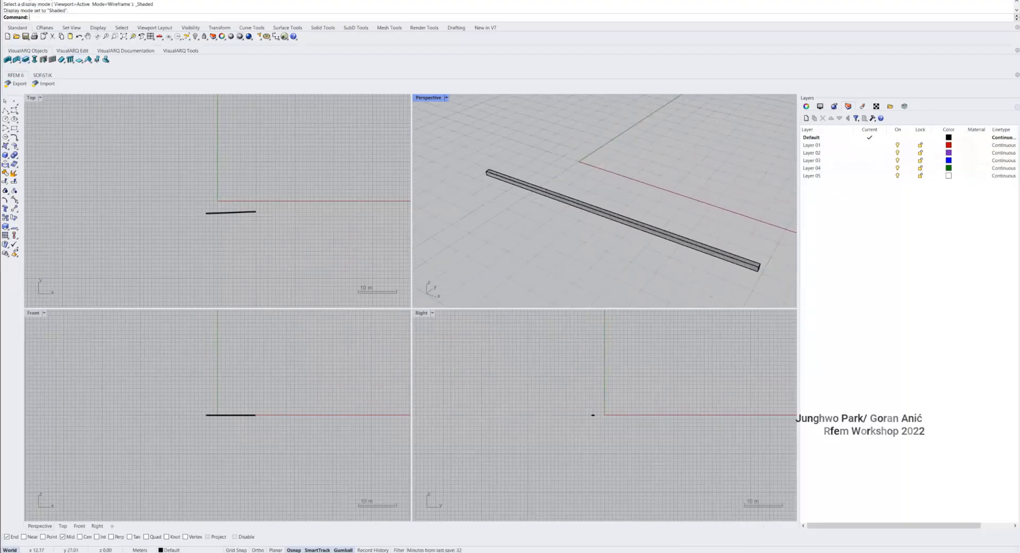
Draw a short straight VisualARQ wall parallel to the X axis, between the beam and the axis
click(7, 59)
scroll(566, 177, down, 2)
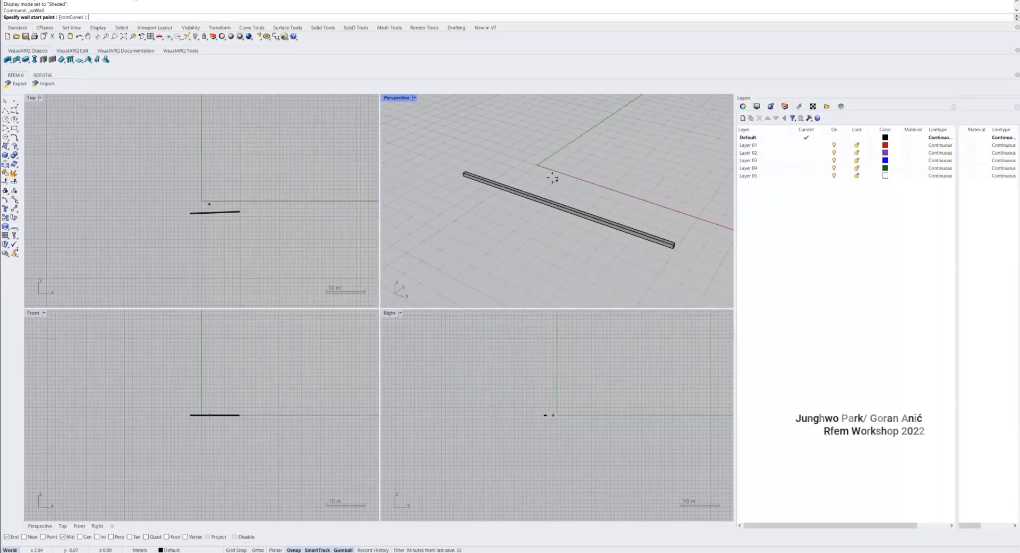
click(530, 170)
click(594, 189)
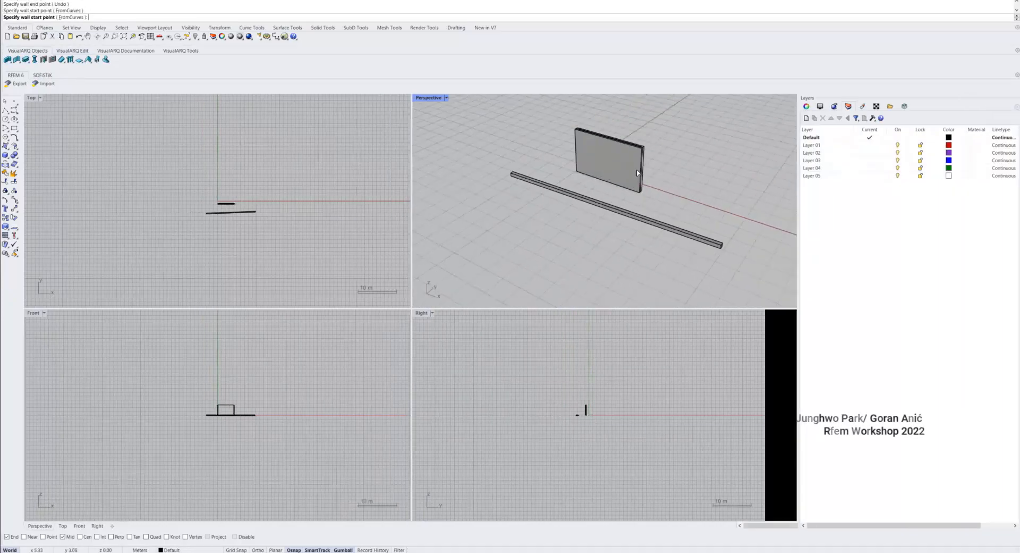
Insert a VisualARQ door into the straight wall, towards its end farther along the X axis
click(43, 60)
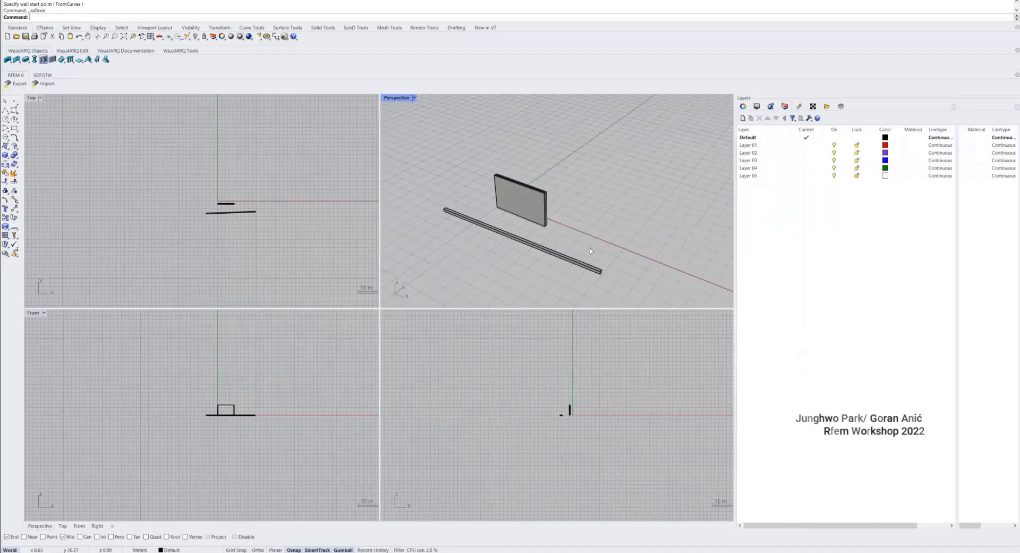
click(530, 215)
click(478, 247)
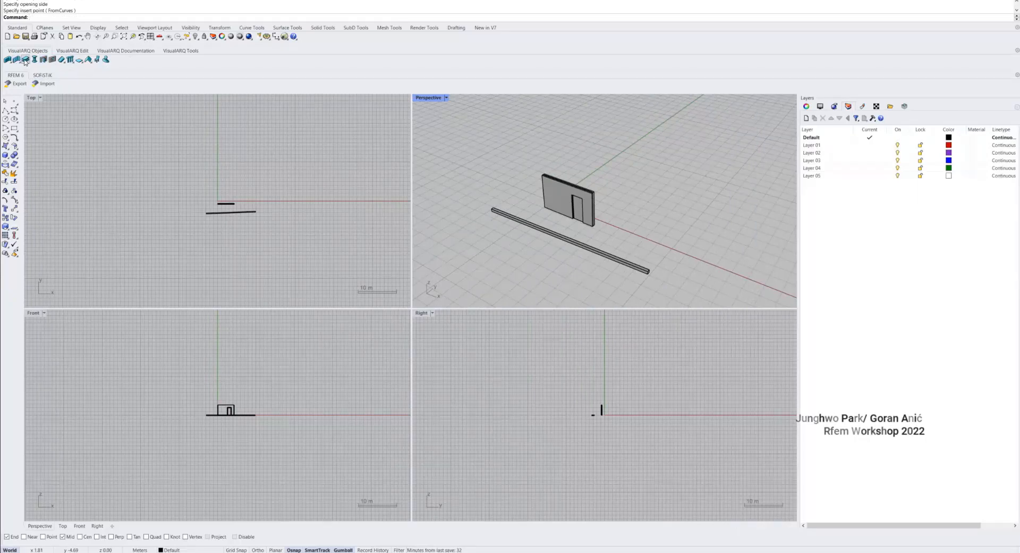
Place a vertical VisualARQ column on the ground plane beyond the wall's door end, across the X axis
click(35, 60)
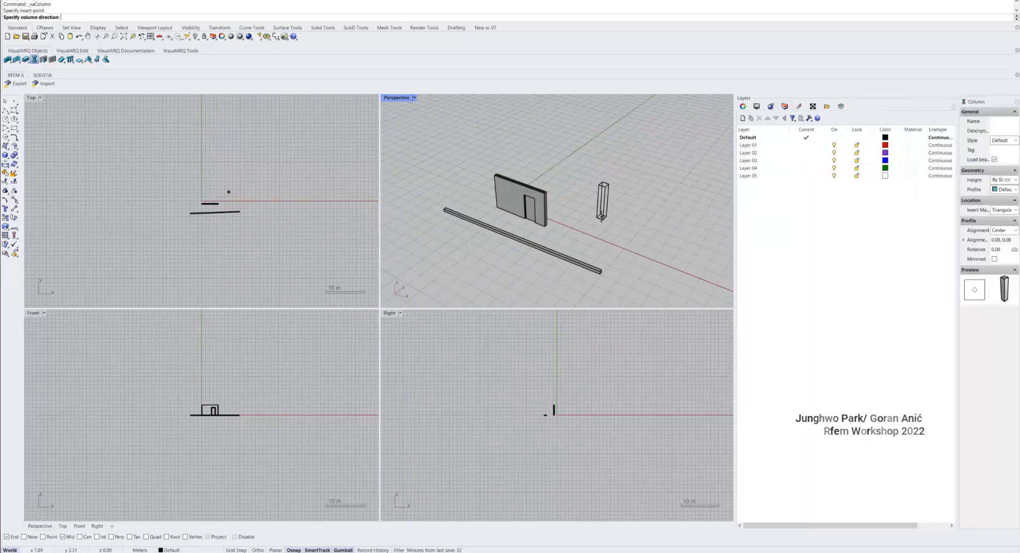
click(601, 214)
click(602, 184)
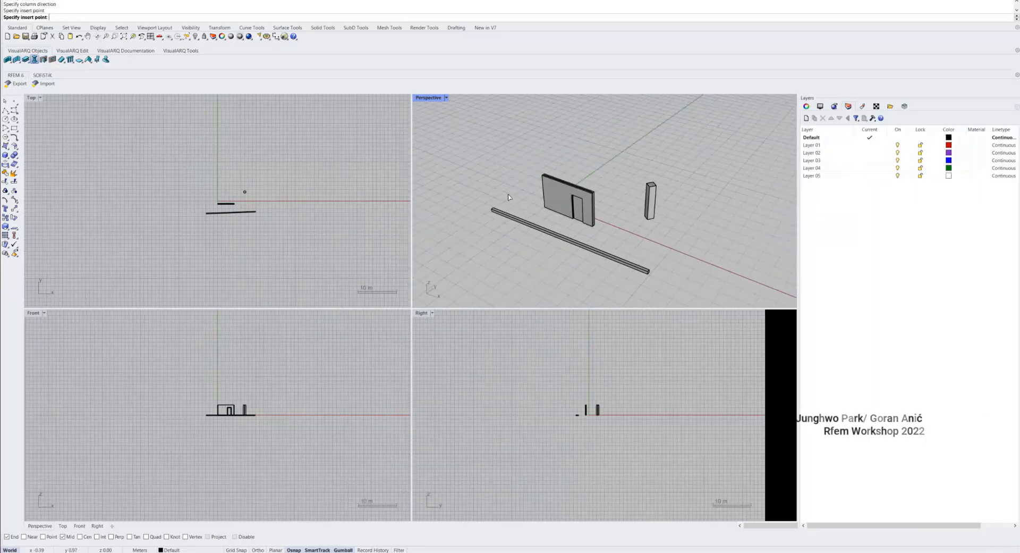
Draw an open S-shaped degree 3 curve on the ground plane behind the wall and the column
click(8, 59)
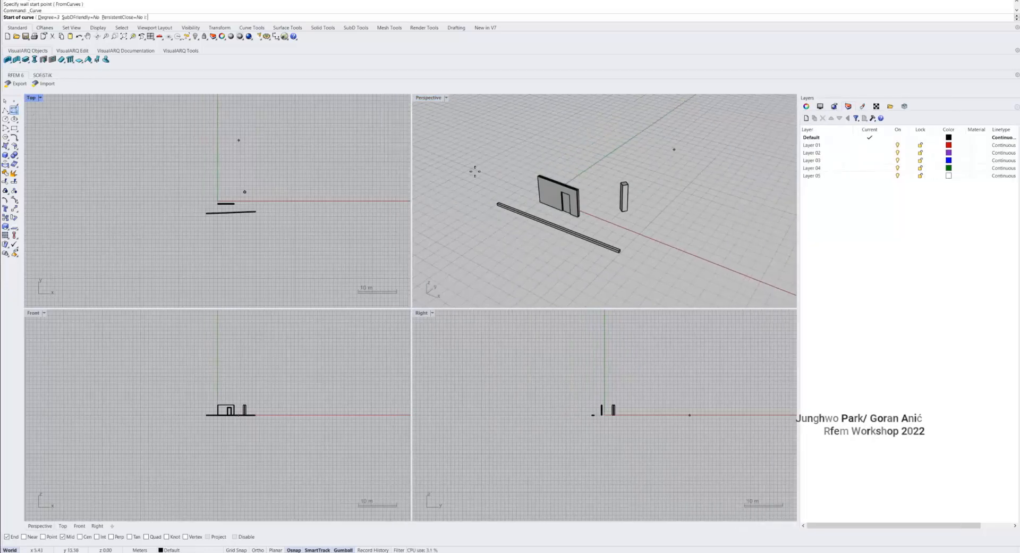
click(536, 154)
click(600, 142)
click(686, 184)
click(712, 170)
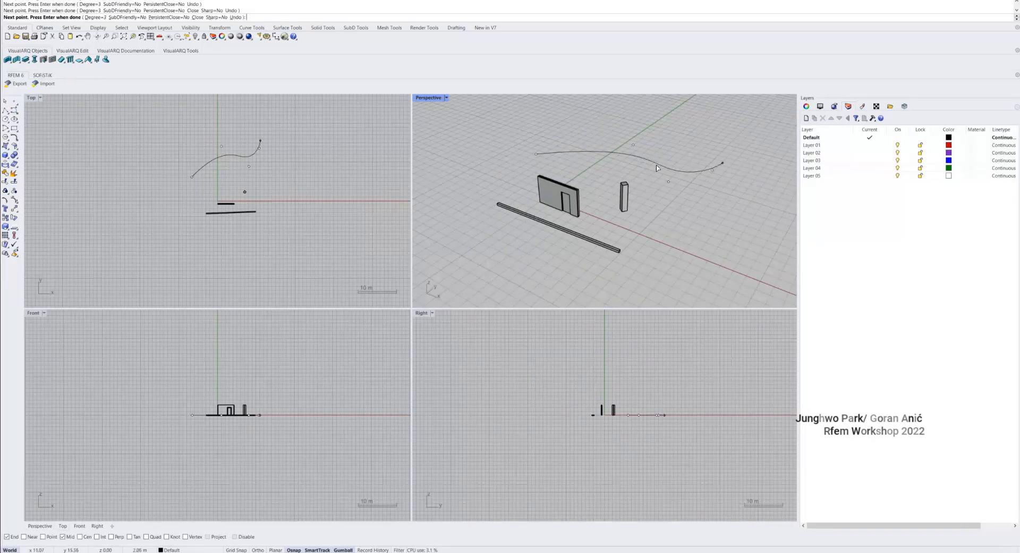
right_click(723, 160)
Create a curved VisualARQ wall from the S-shaped curve with the FromCurves option
click(651, 156)
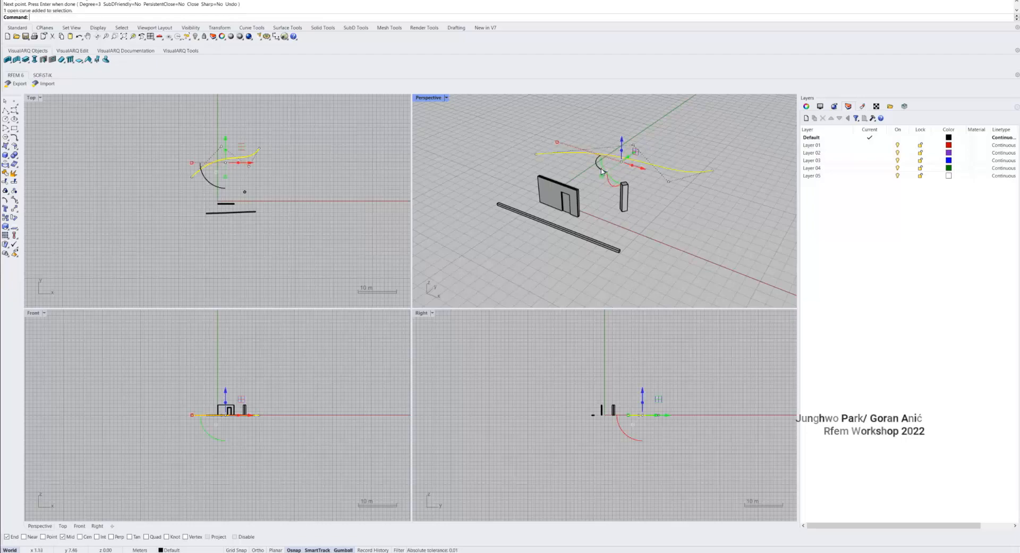
click(9, 64)
click(16, 79)
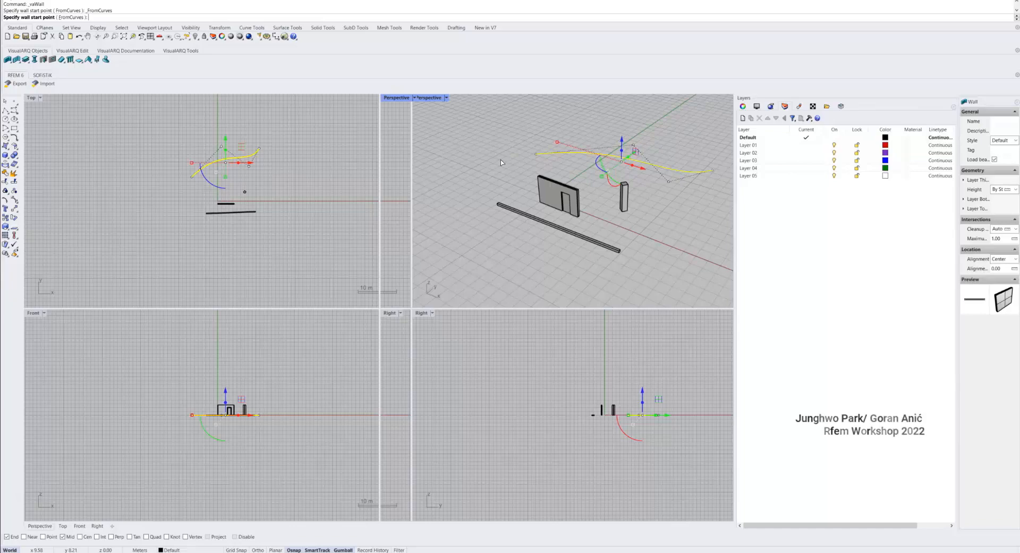
key(Return)
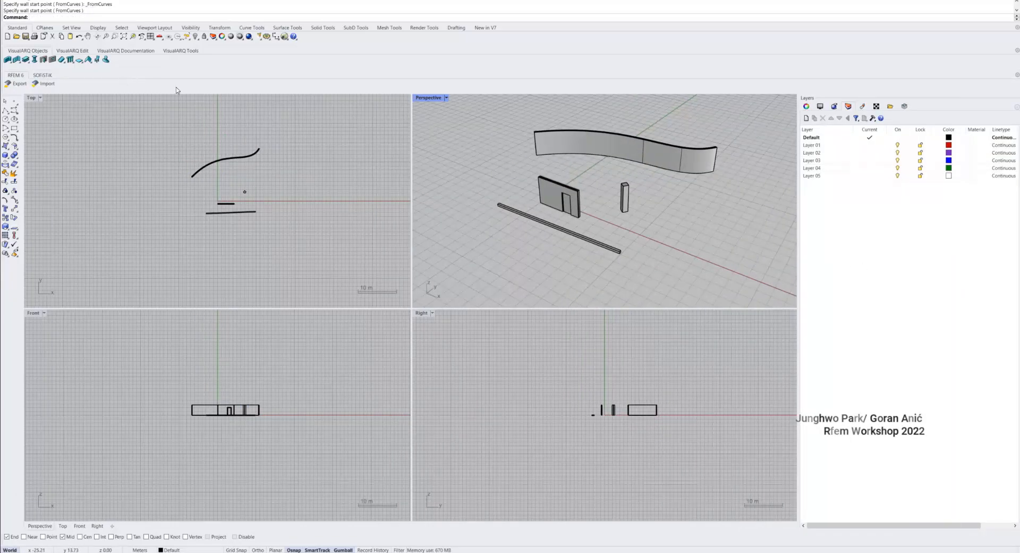
Set up a single building in the VisualARQ level manager and add another level above Level 00
click(143, 53)
click(83, 60)
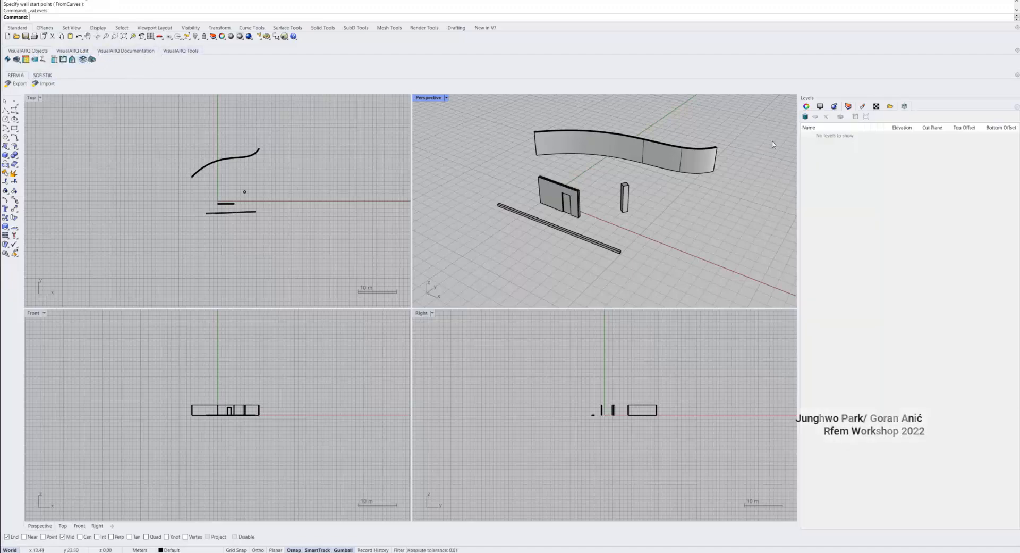
double_click(804, 119)
click(852, 152)
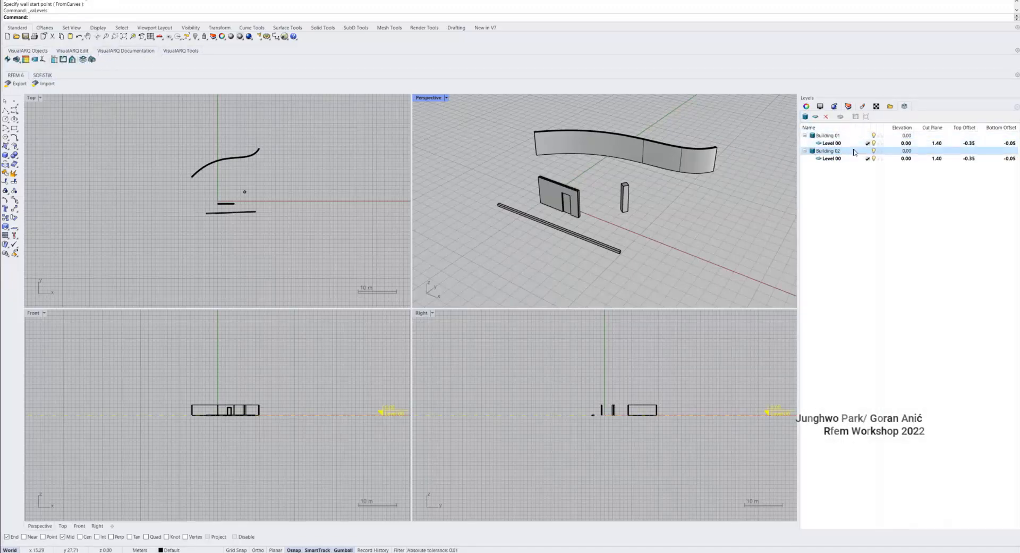
click(827, 117)
click(845, 148)
click(816, 117)
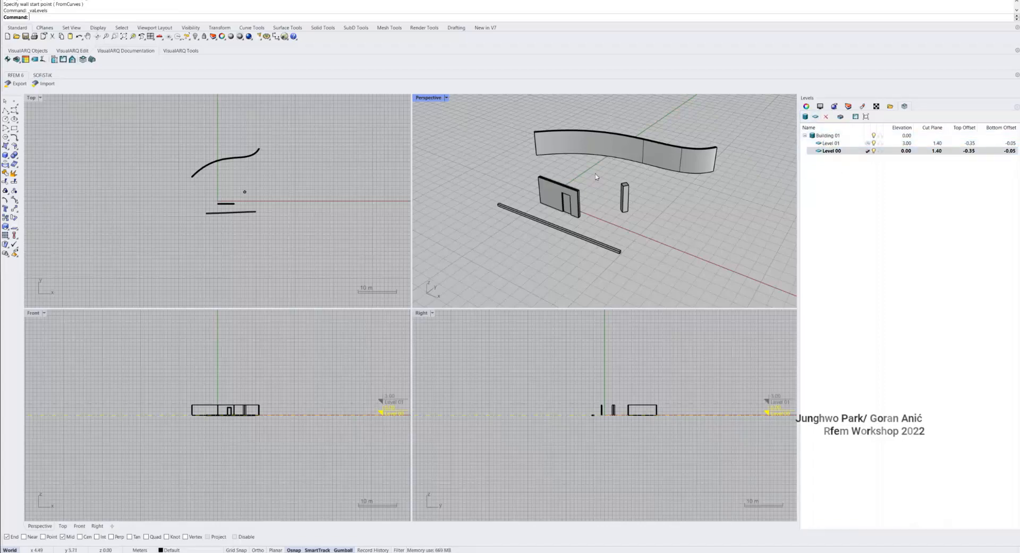
Export all modelled objects as the IFC file IFC_2x3_from_Rhino_to_RFEM.ifc in the Downloads folder
double_click(428, 98)
scroll(439, 147, down, 4)
key(ctrl+a)
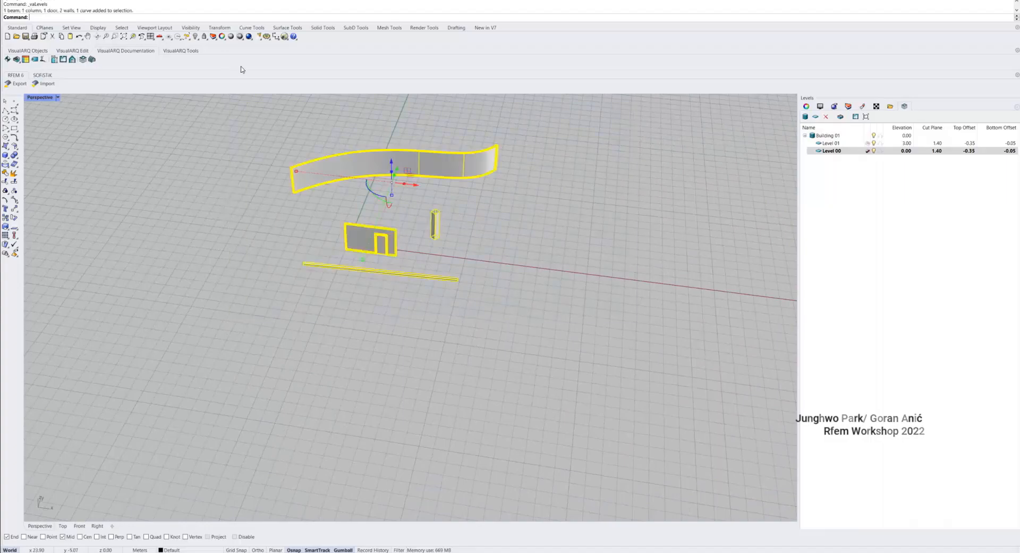
text(Export)
key(Return)
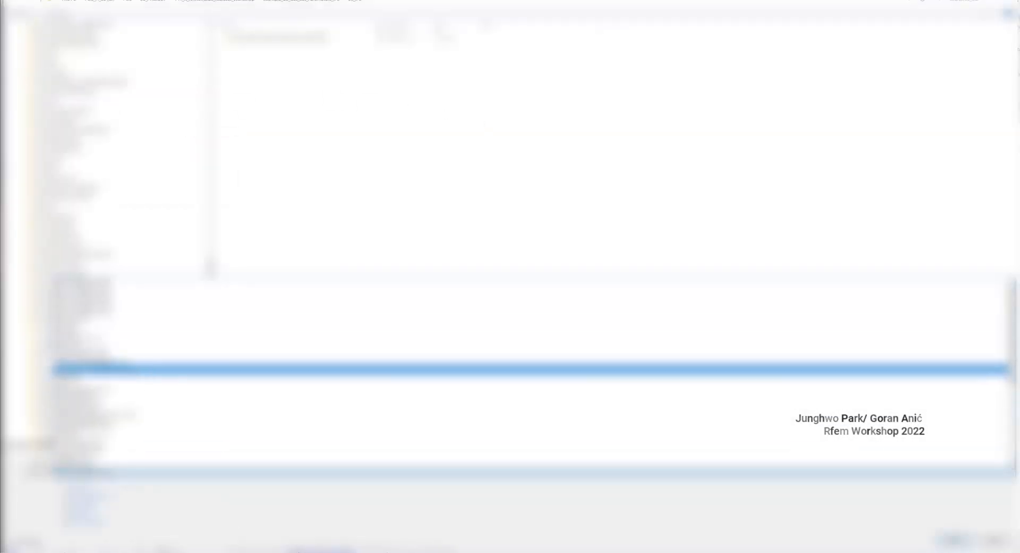
click(134, 419)
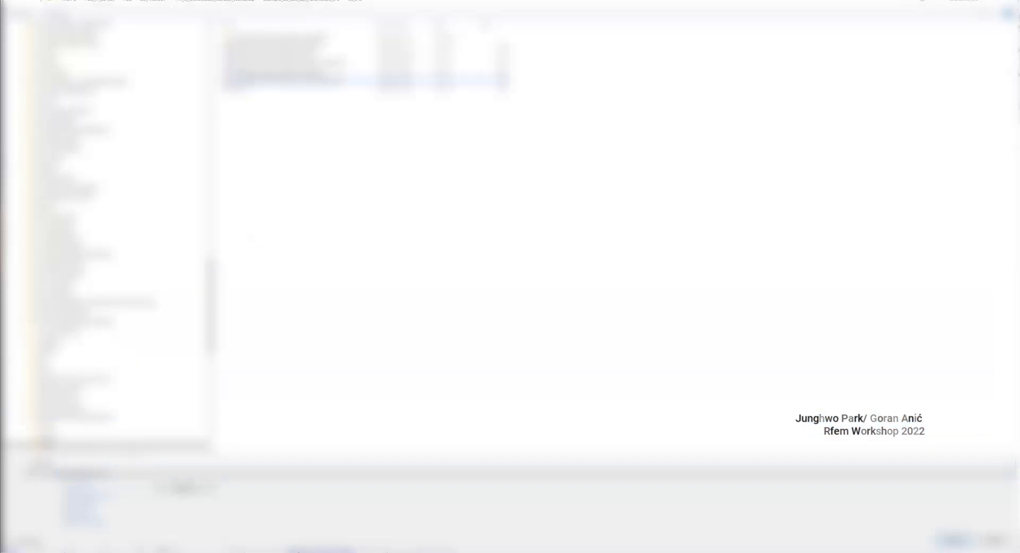
drag(210, 304, 211, 59)
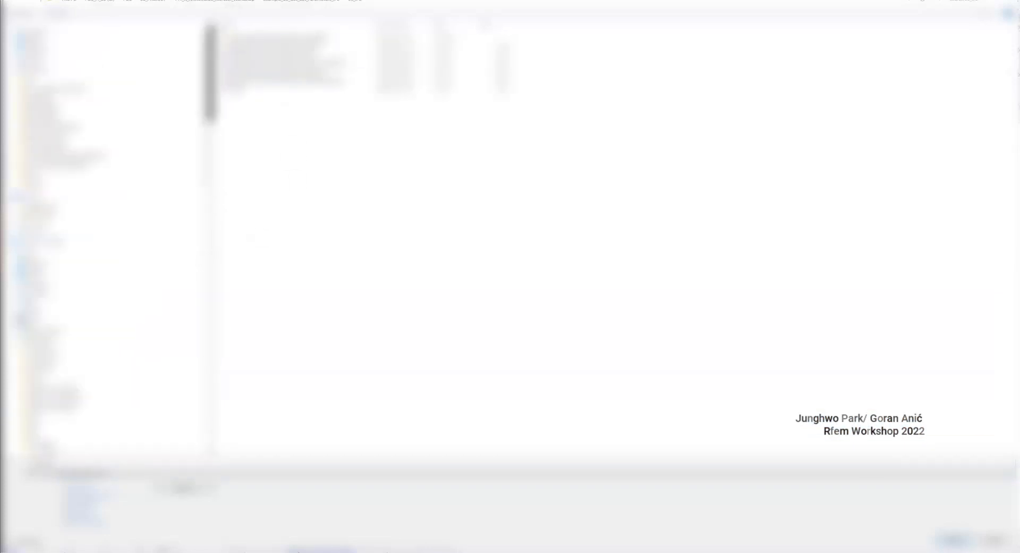
click(58, 292)
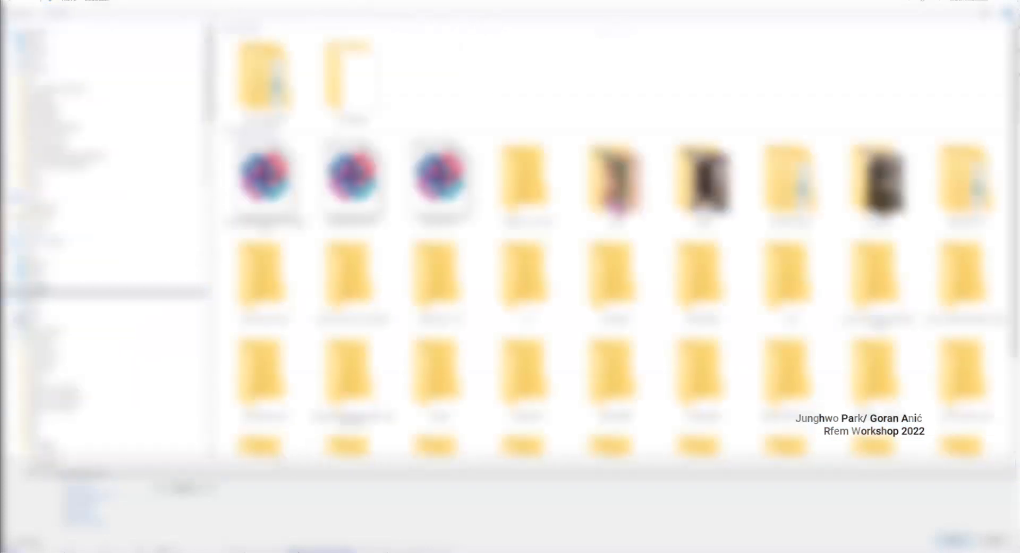
click(117, 472)
click(117, 461)
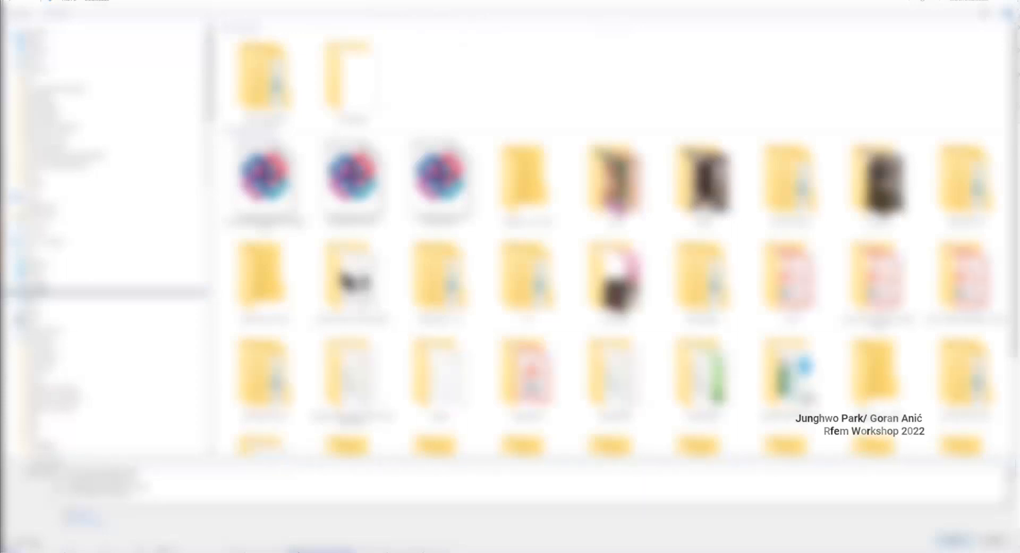
click(117, 472)
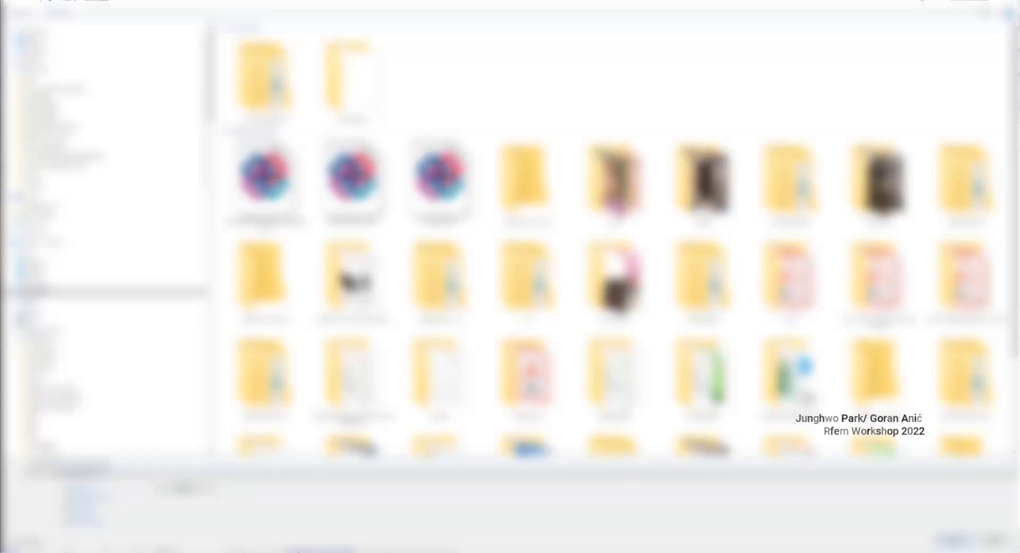
click(955, 540)
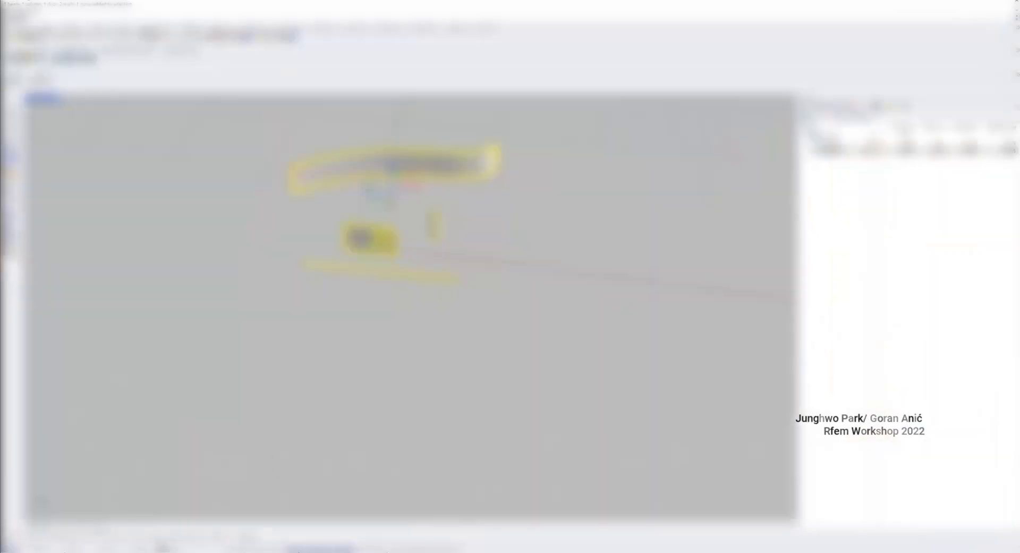
Review the layer entity types in the IFC export options and accept the settings
click(444, 185)
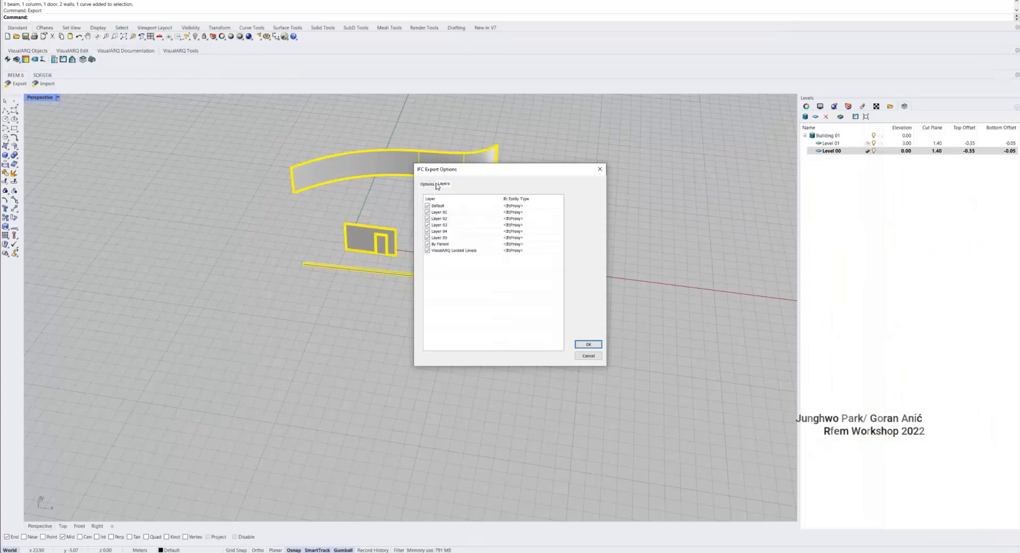
click(427, 184)
click(598, 348)
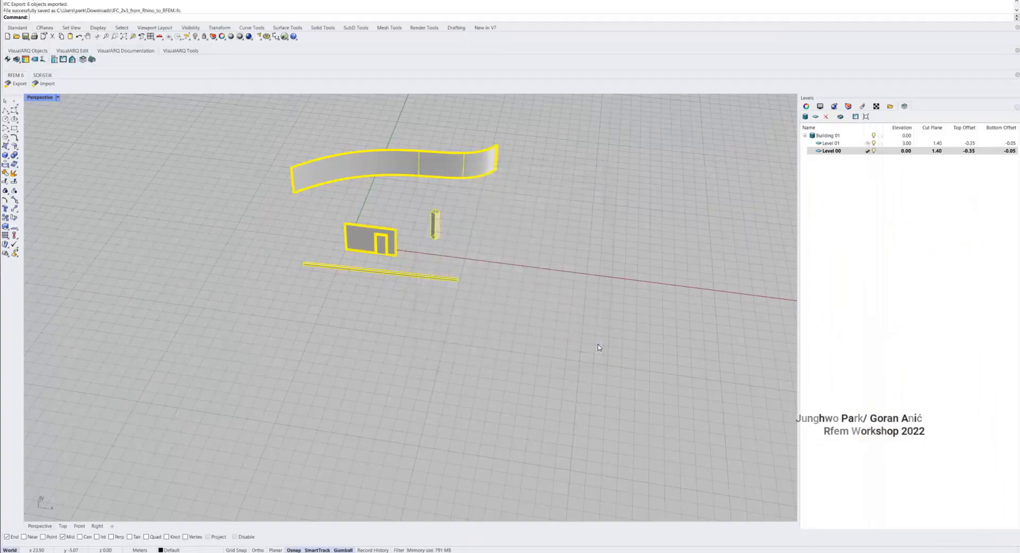
Check the assigned IFC entity types of the curved wall, the column and the beam in the object properties
click(432, 163)
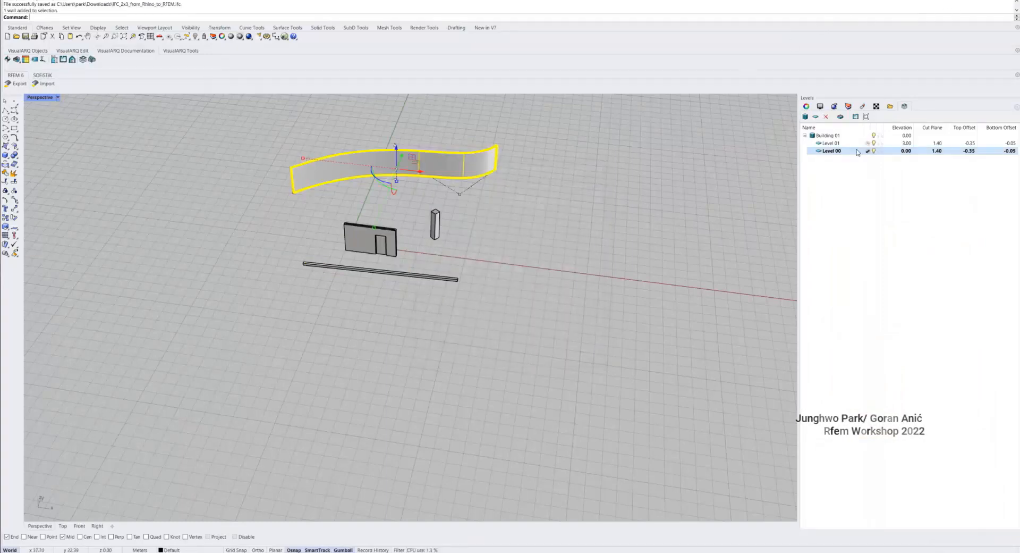
click(808, 106)
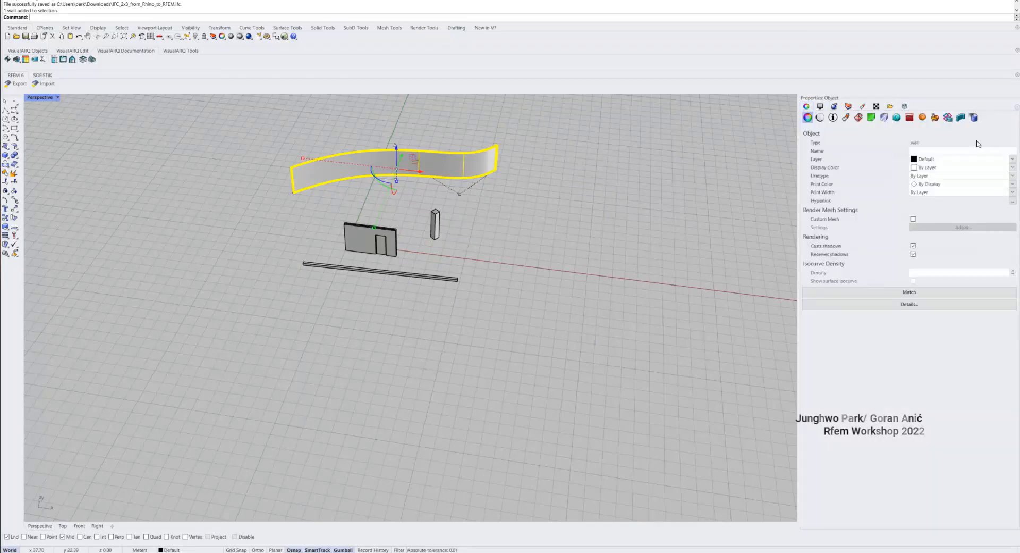
click(949, 117)
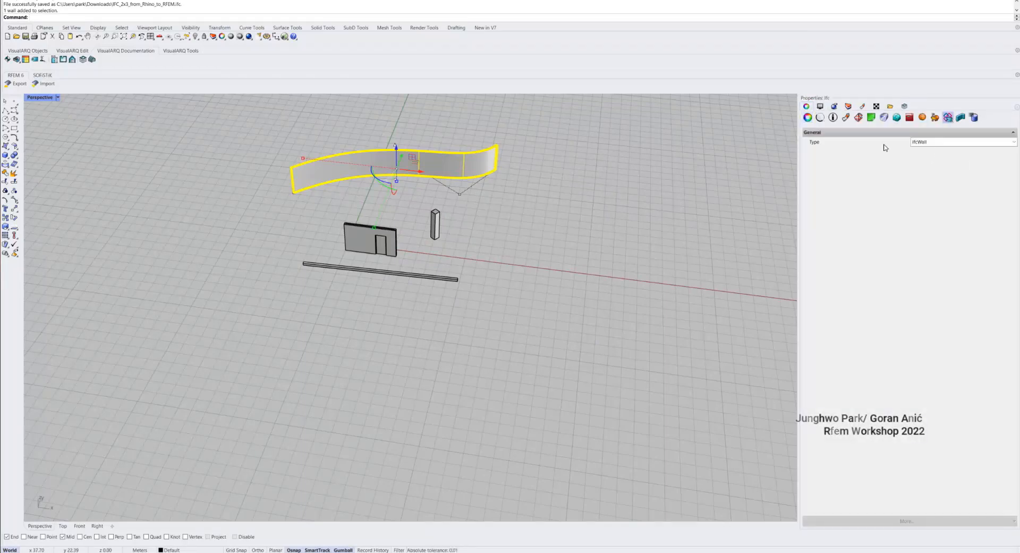
click(435, 226)
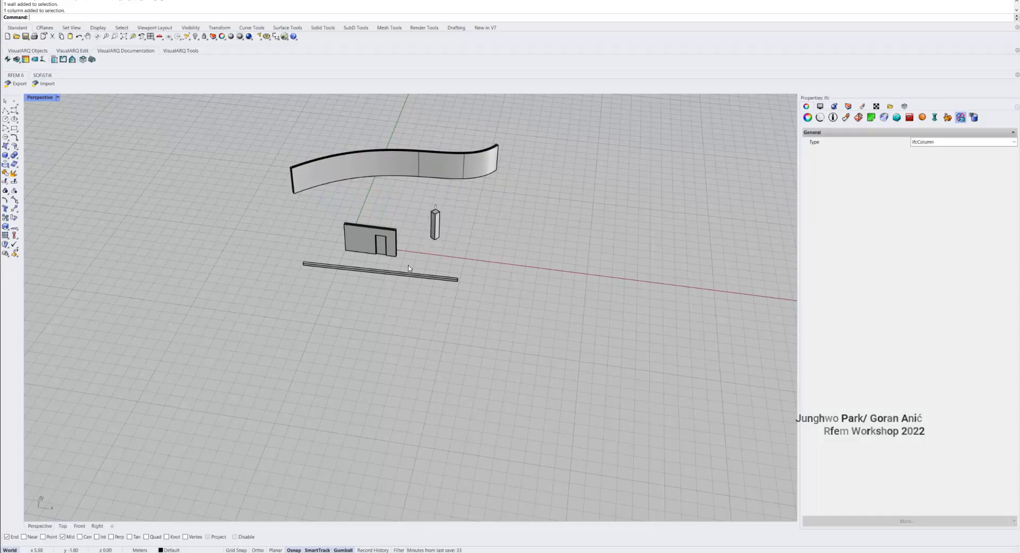
click(371, 270)
click(628, 223)
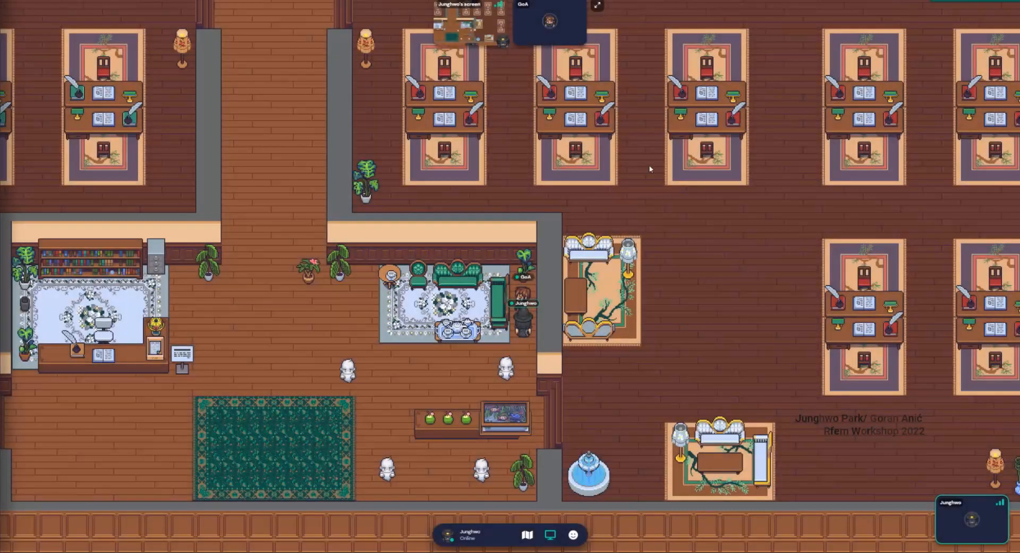
Switch to the online meeting, enlarge the participant tiles and stop sharing the screen
click(598, 5)
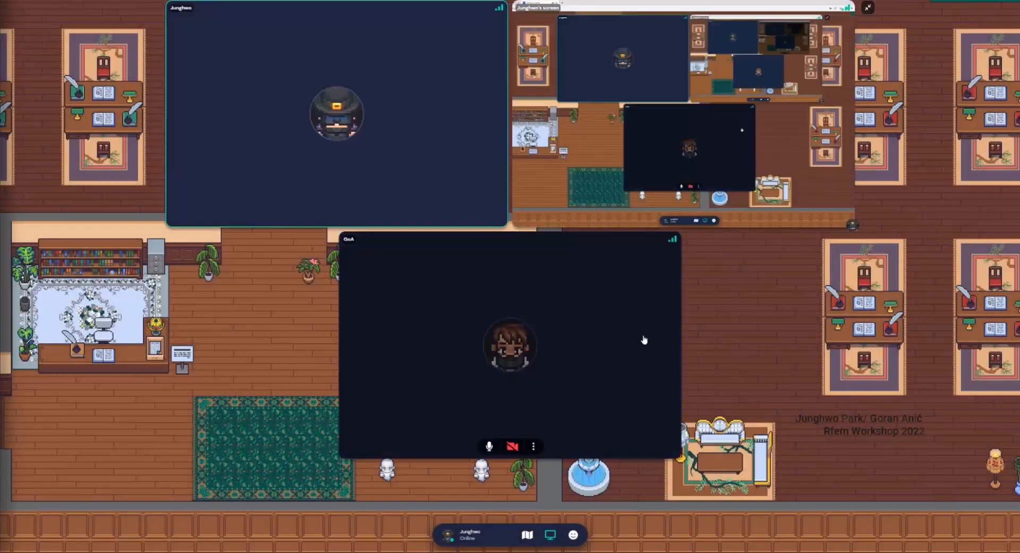
mouse_move(550, 538)
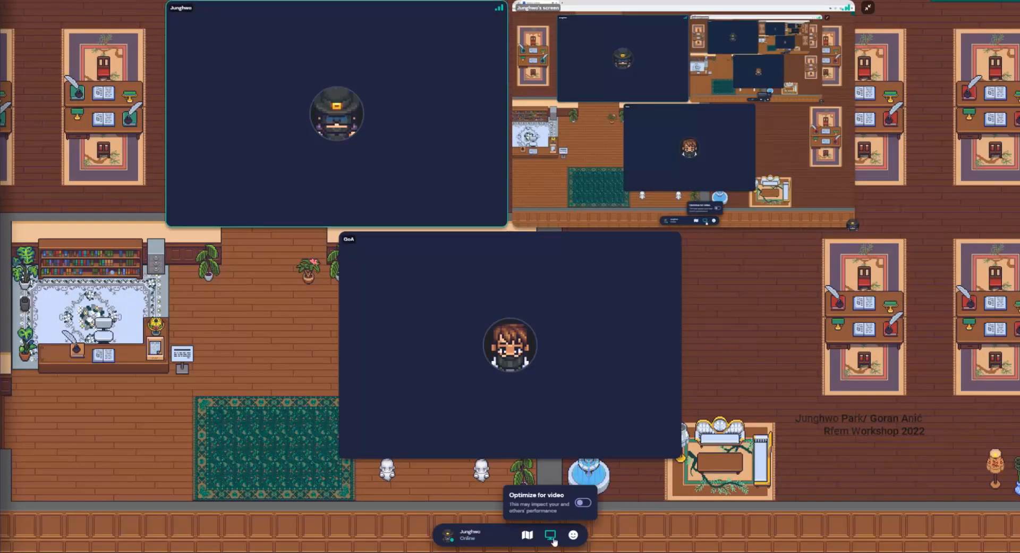
click(551, 537)
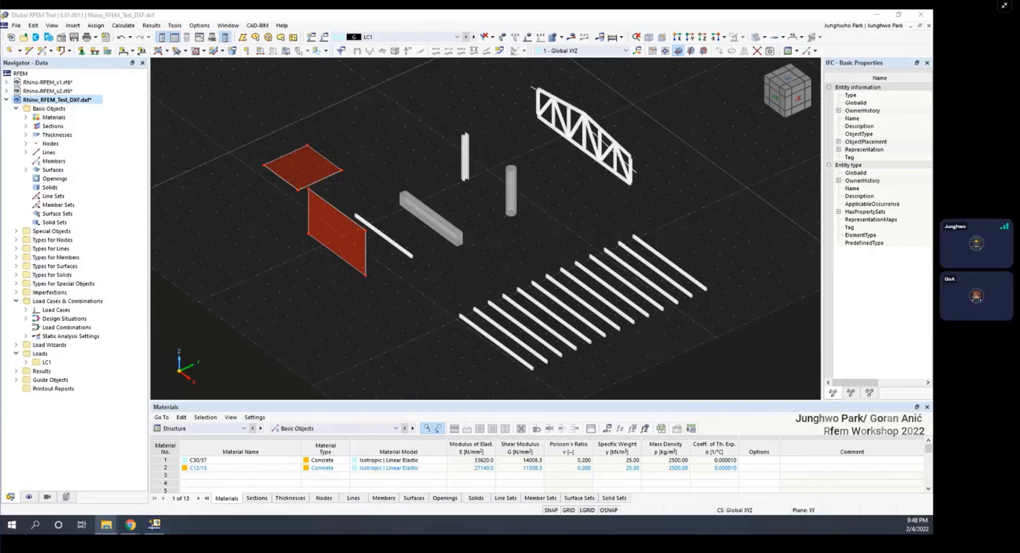
Import IFC_2x3_from_Rhino_to_RFEM.ifc into the open RFEM model with the default insert point, rotation and axes, and dismiss the import log
scroll(399, 154, down, 3)
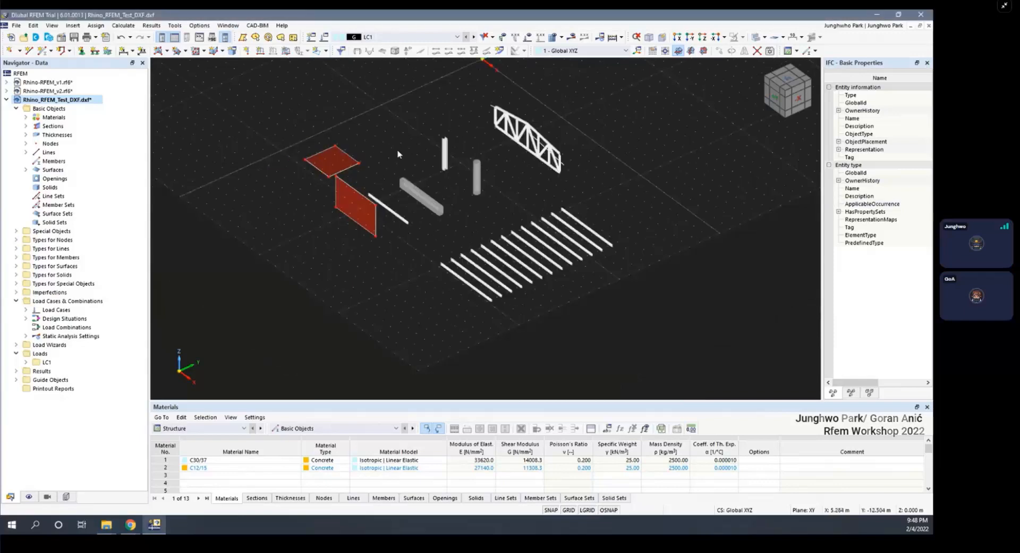
scroll(289, 158, up, 1)
middle_drag(288, 159, 252, 166)
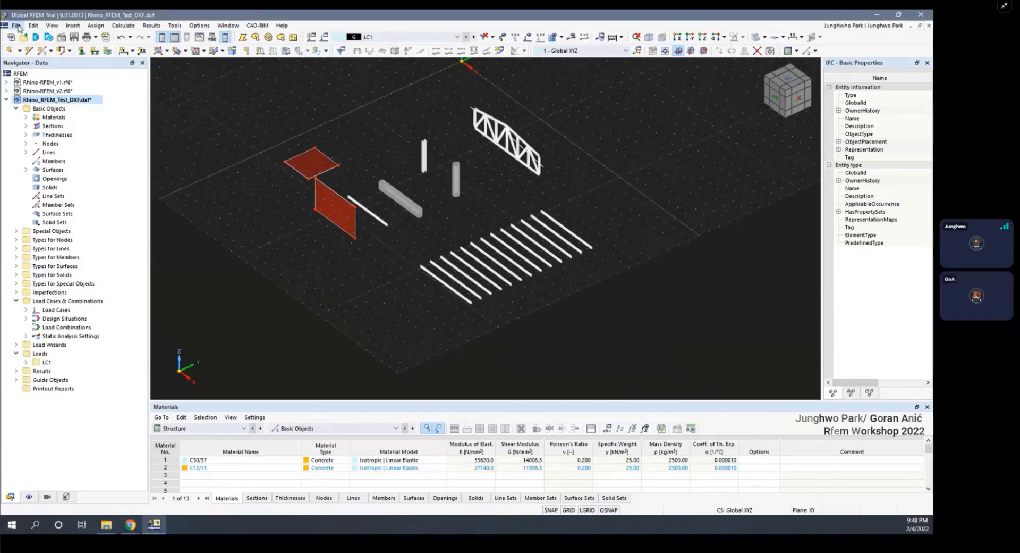
click(33, 25)
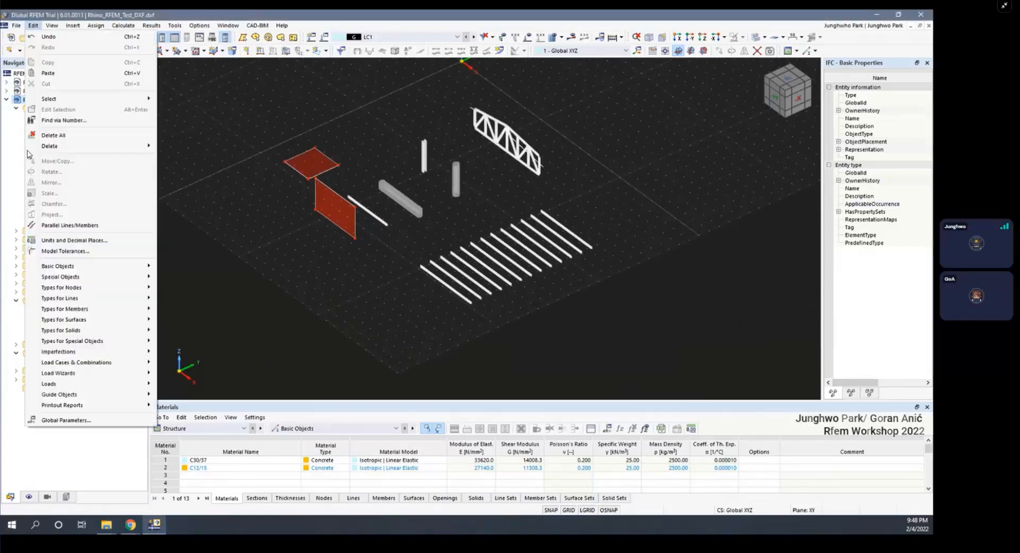
click(16, 25)
mouse_move(47, 268)
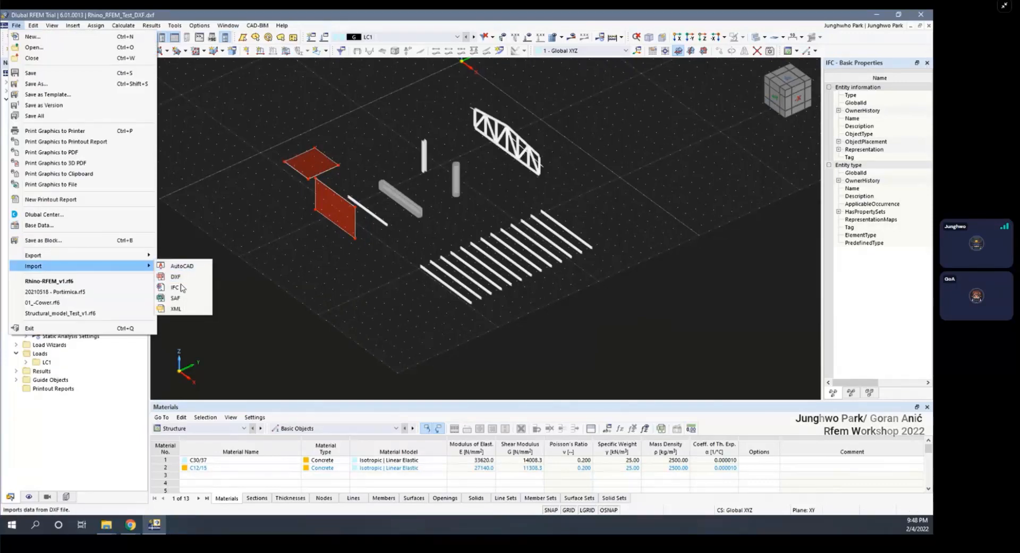
click(204, 284)
click(135, 92)
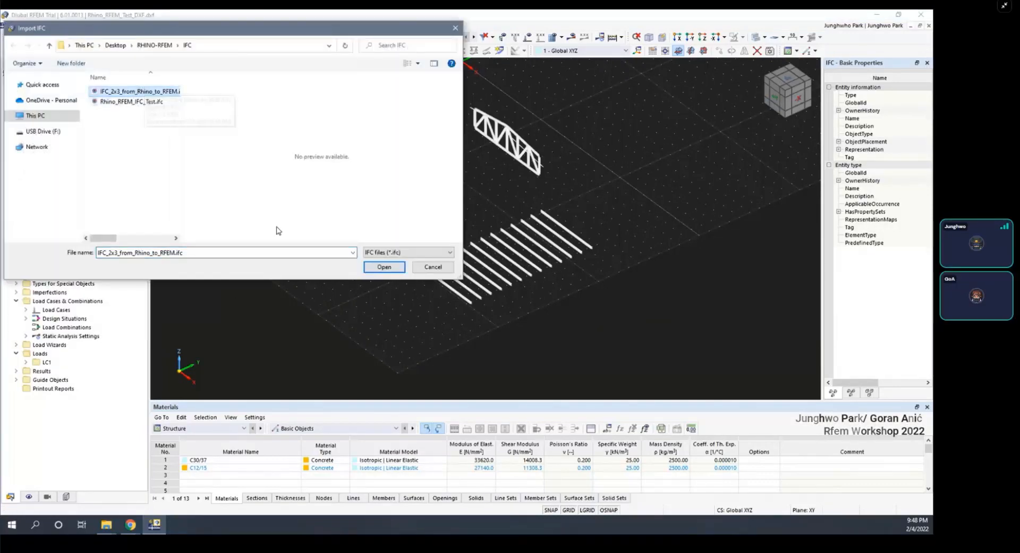
click(383, 267)
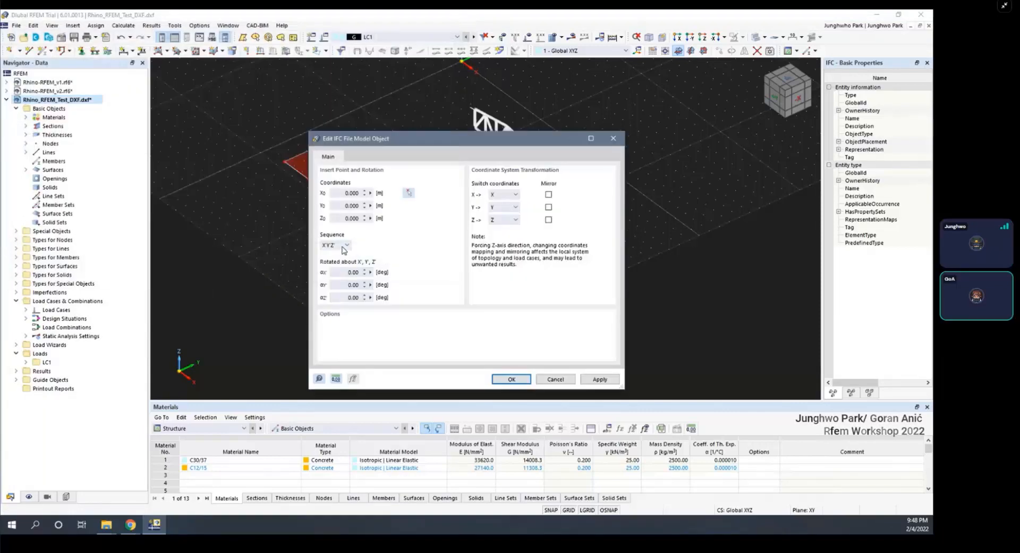
click(508, 378)
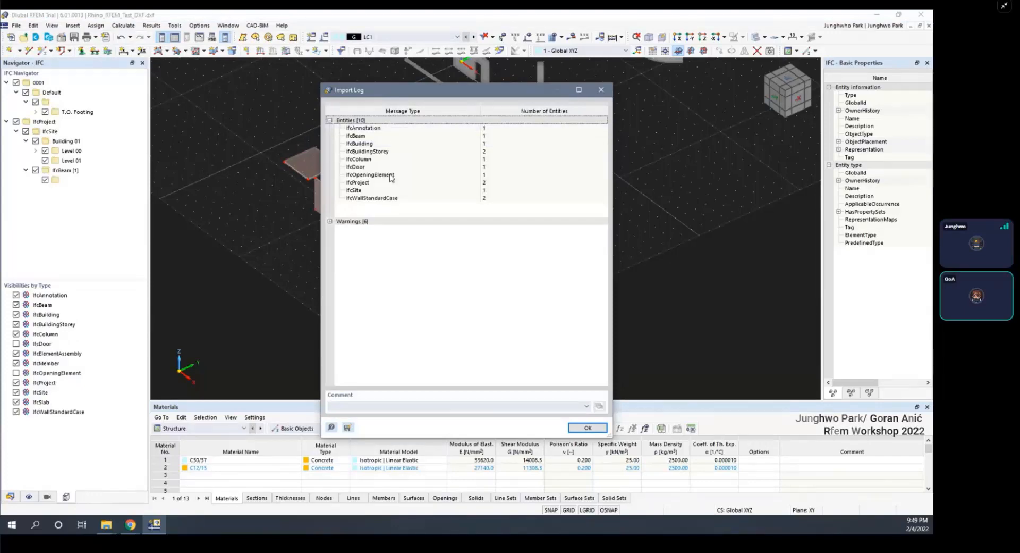
click(584, 427)
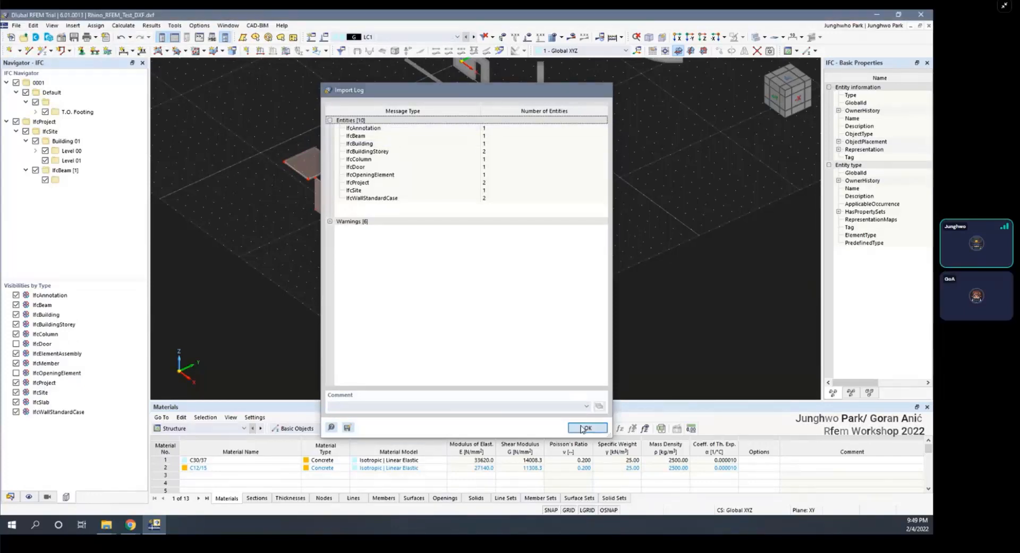
Convert the imported IFC beam in front of the door wall into a straight member
scroll(508, 254, down, 8)
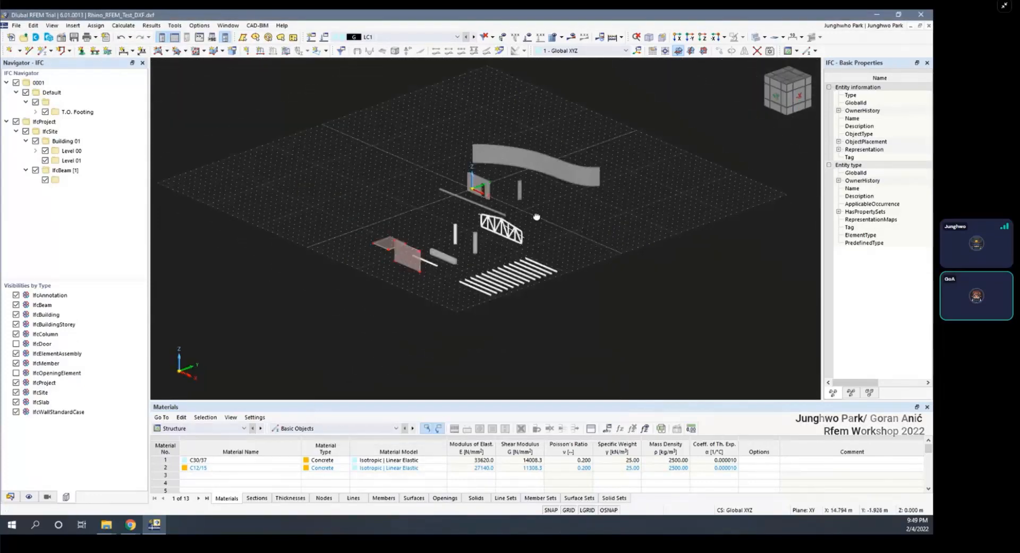
ctrl+middle_drag(511, 200, 521, 260)
scroll(442, 257, up, 5)
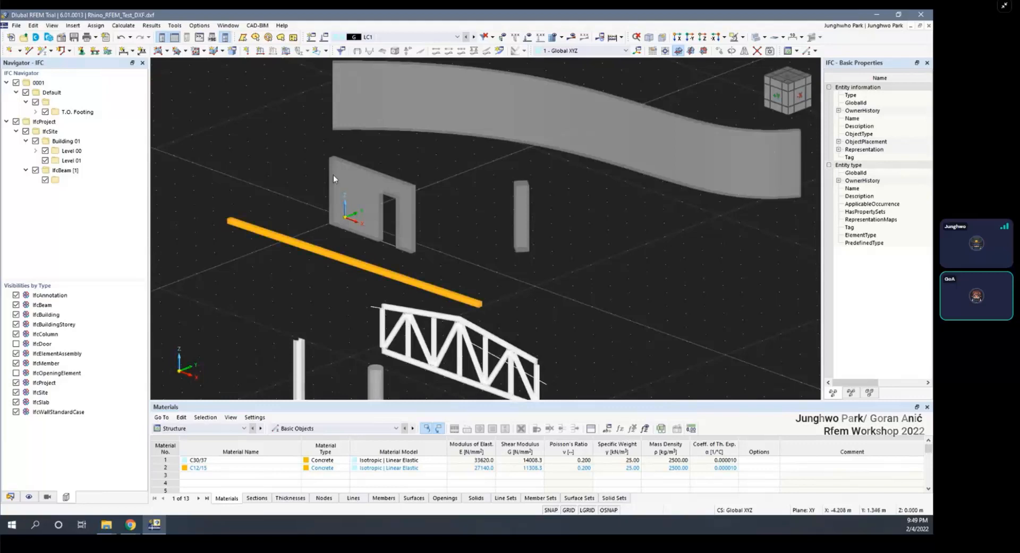
middle_drag(406, 238, 381, 239)
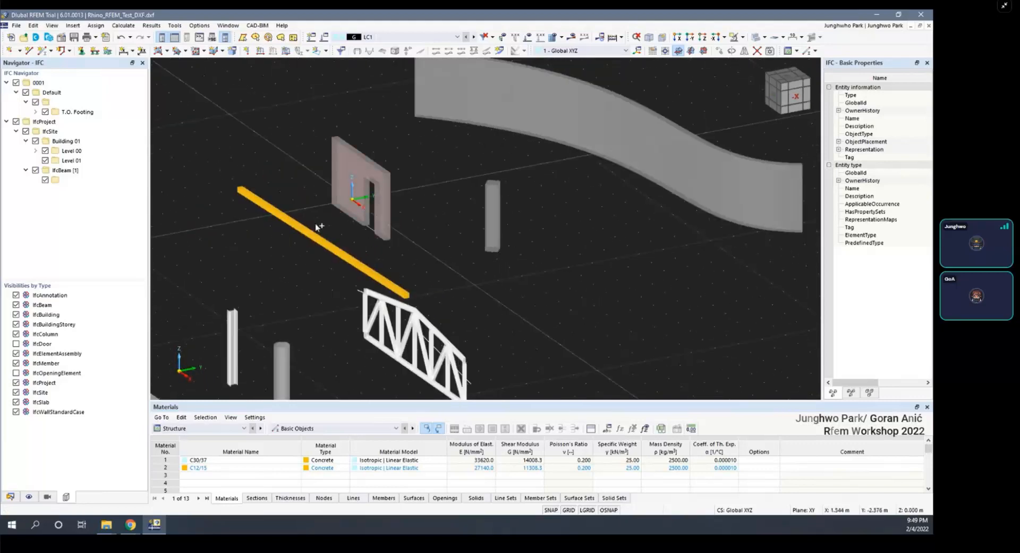
ctrl+middle_drag(317, 227, 298, 252)
right_click(294, 259)
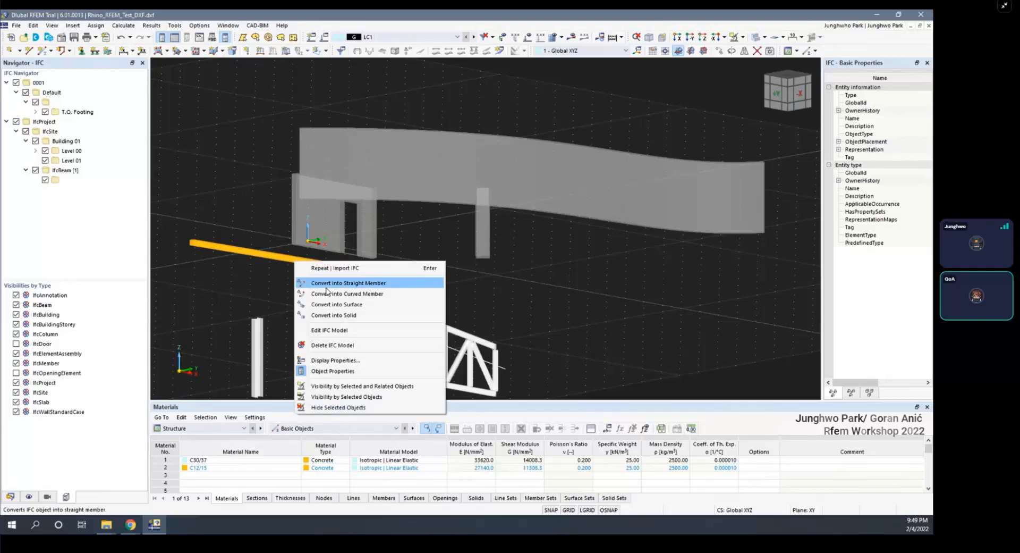
click(367, 285)
Examine the converted beam member's main properties and its section and material assignment, leaving them as they are
mouse_move(442, 277)
middle_down()
mouse_move(414, 289)
mouse_move(434, 280)
middle_up()
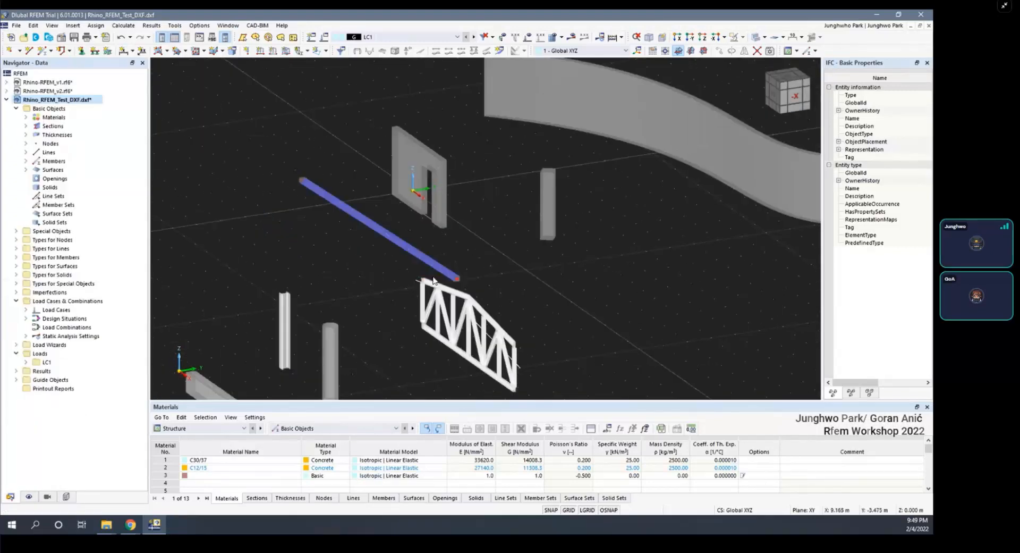
scroll(433, 278, up, 2)
double_click(425, 255)
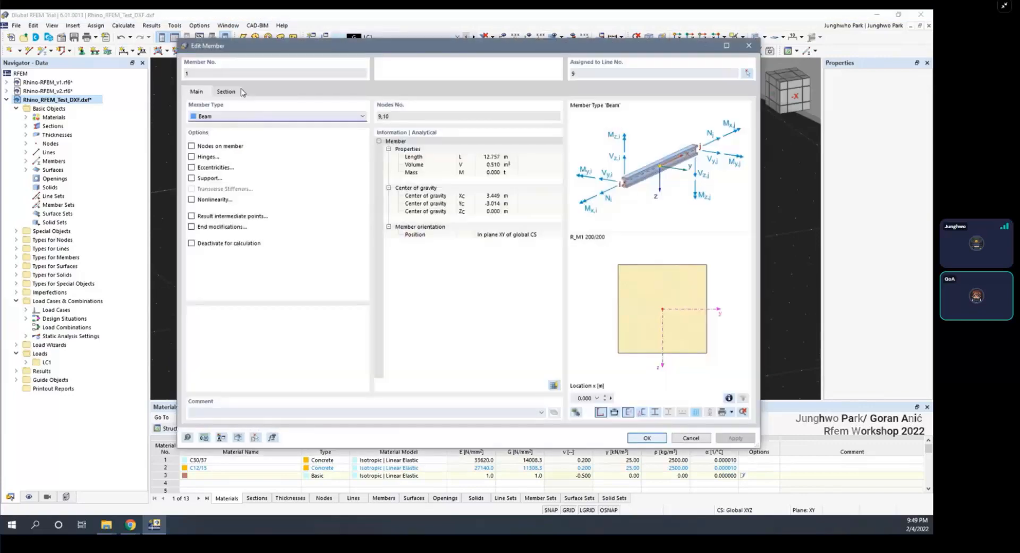
click(240, 92)
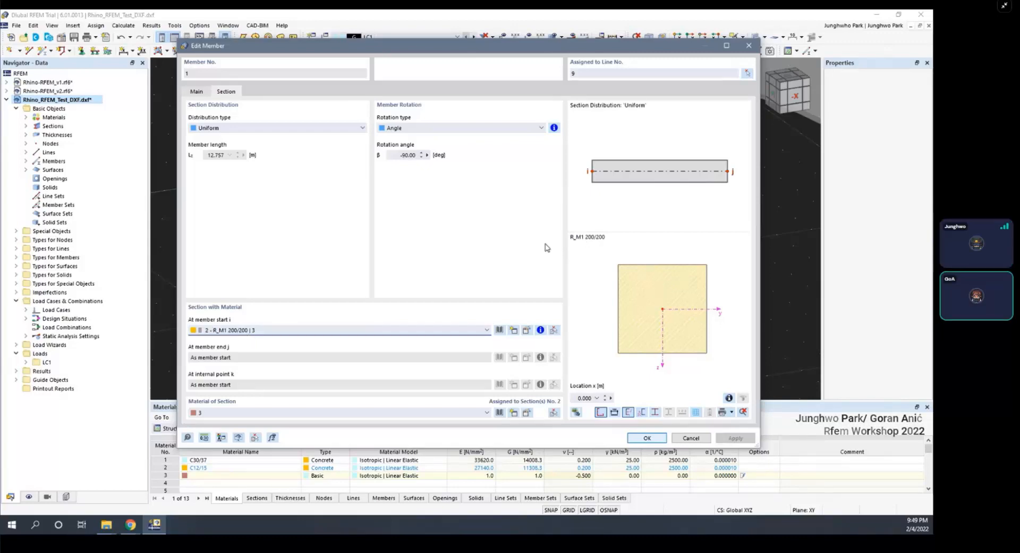
click(749, 45)
Try to convert the imported IFC wall with the door opening into a straight member
middle_drag(441, 132, 452, 181)
click(444, 157)
scroll(408, 154, up, 3)
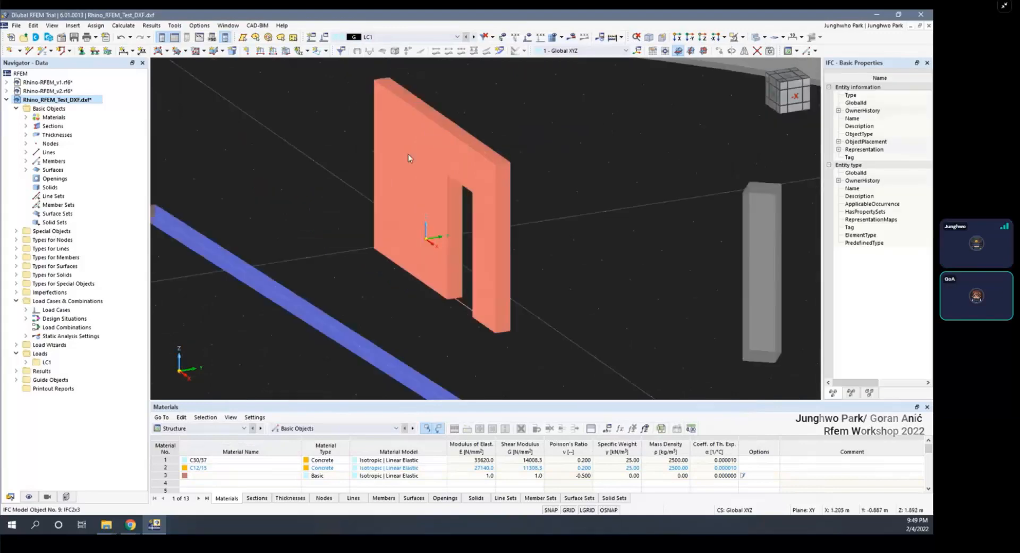
ctrl+middle_drag(408, 154, 466, 207)
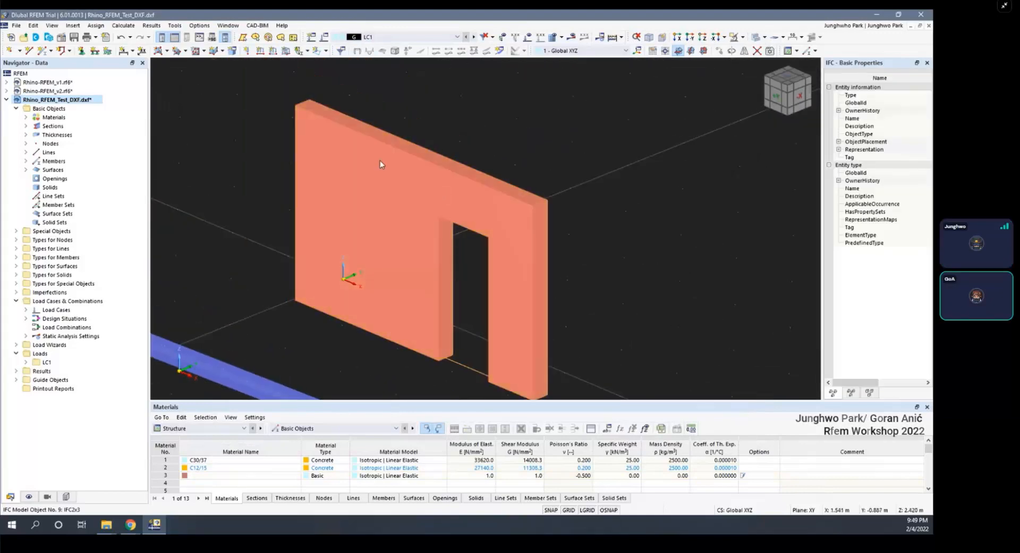
ctrl+middle_drag(380, 160, 387, 170)
right_click(387, 170)
click(442, 192)
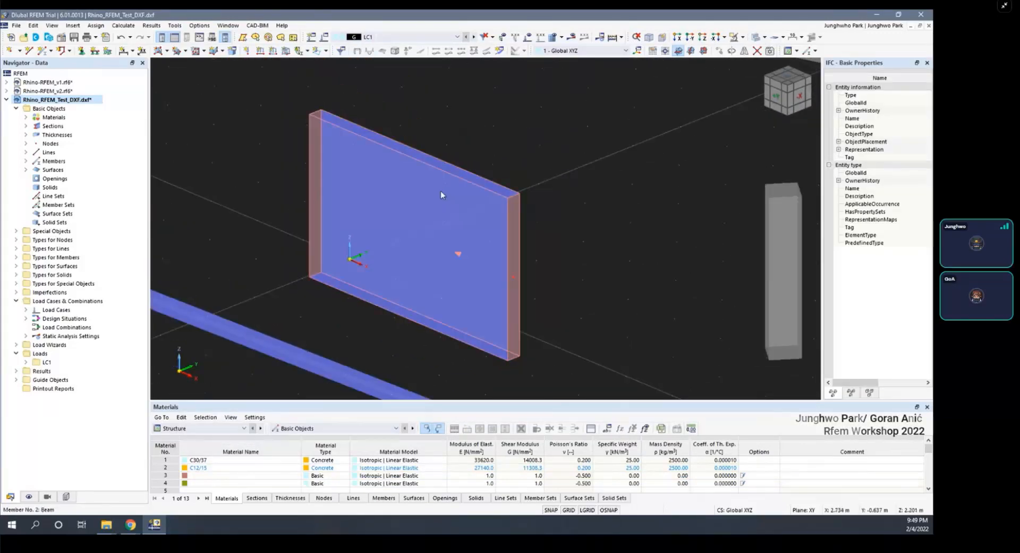
Undo the straight-member conversions of the door wall and the beam in front of it
key(Delete)
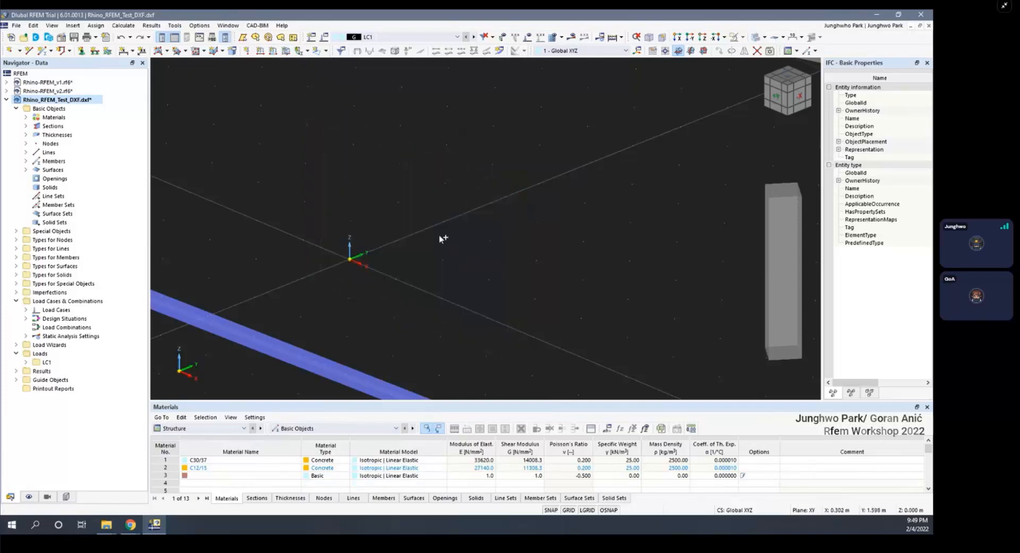
scroll(430, 227, down, 2)
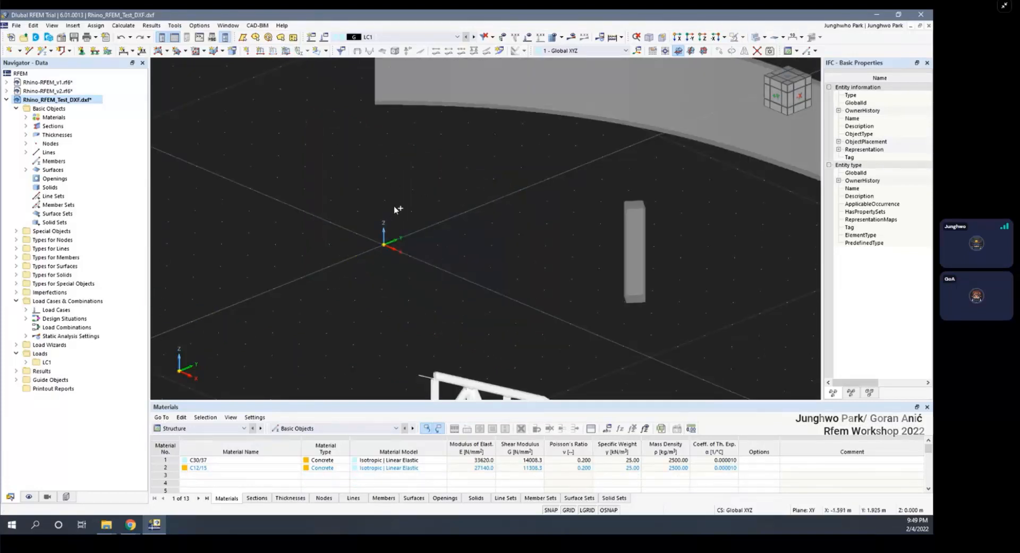
key(ctrl+z)
click(124, 39)
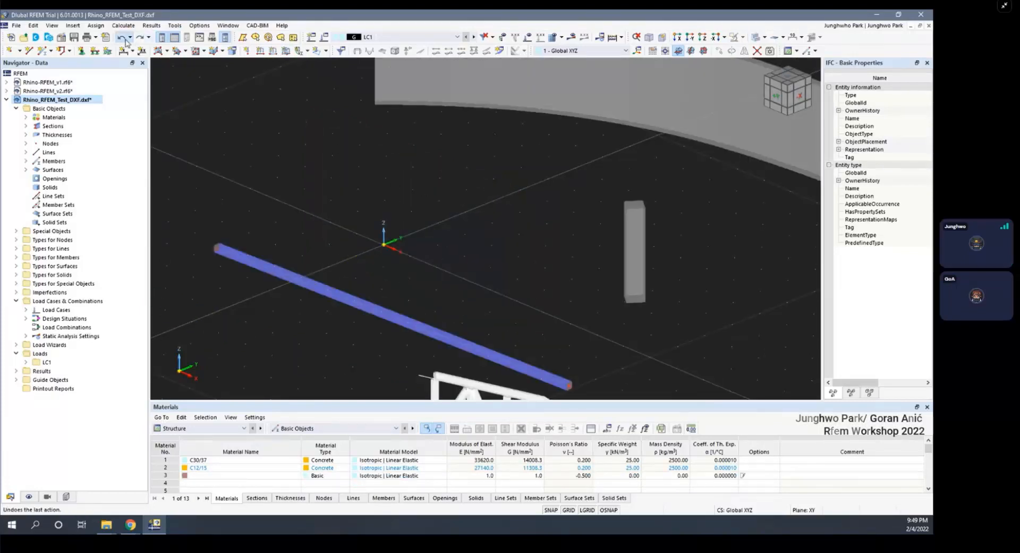
click(123, 38)
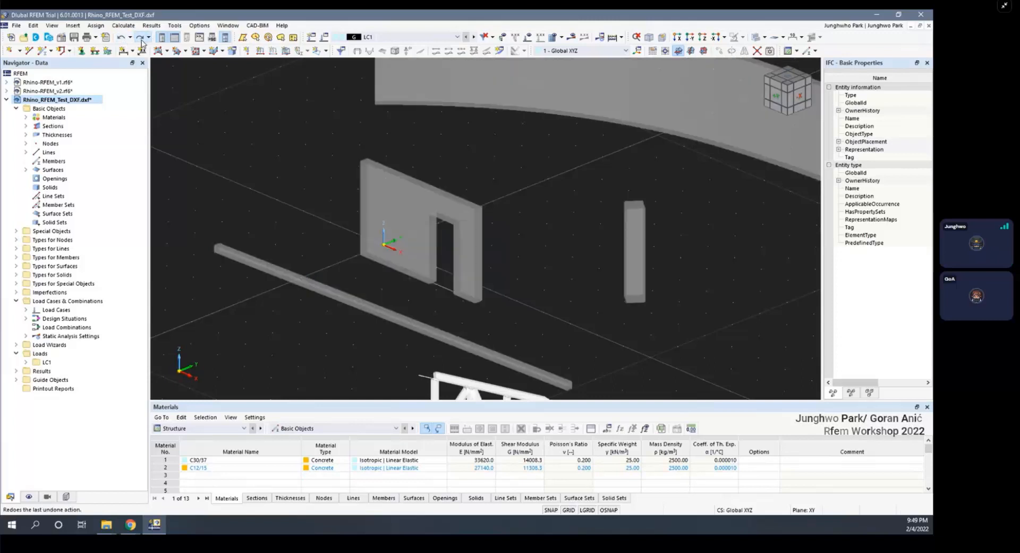
Convert the IFC door wall into a surface and check its main surface properties, leaving them as they are
right_click(385, 188)
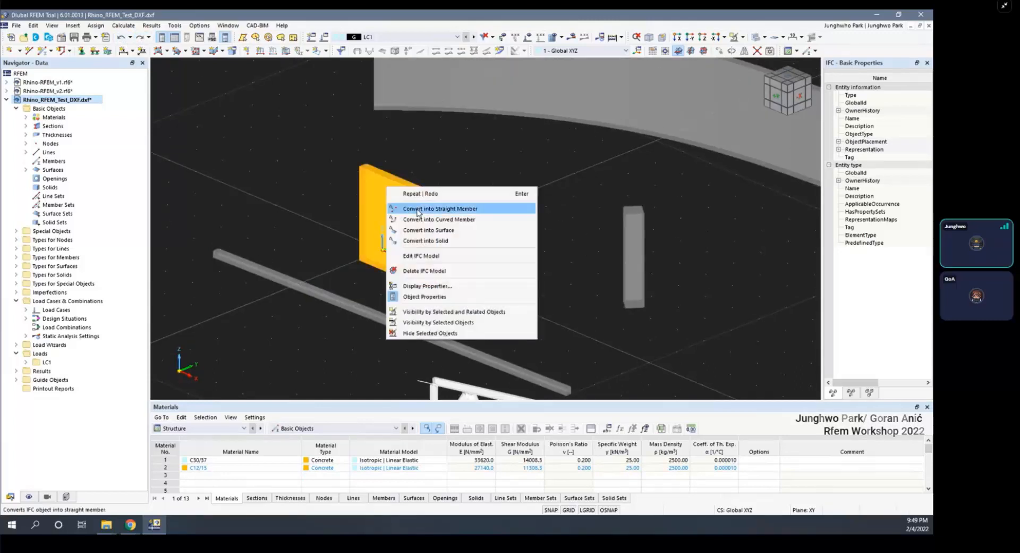
click(447, 229)
scroll(463, 229, up, 3)
double_click(476, 216)
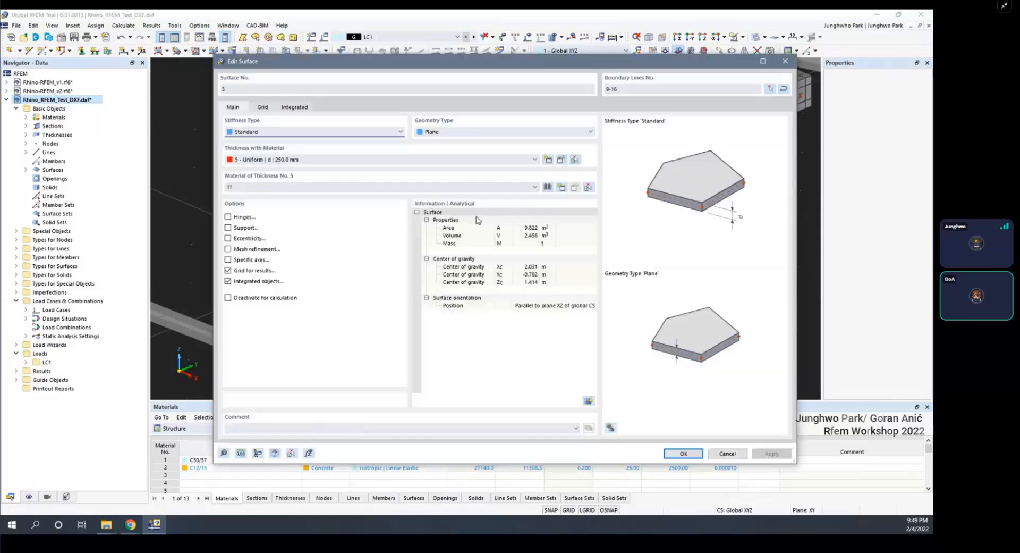
key(Escape)
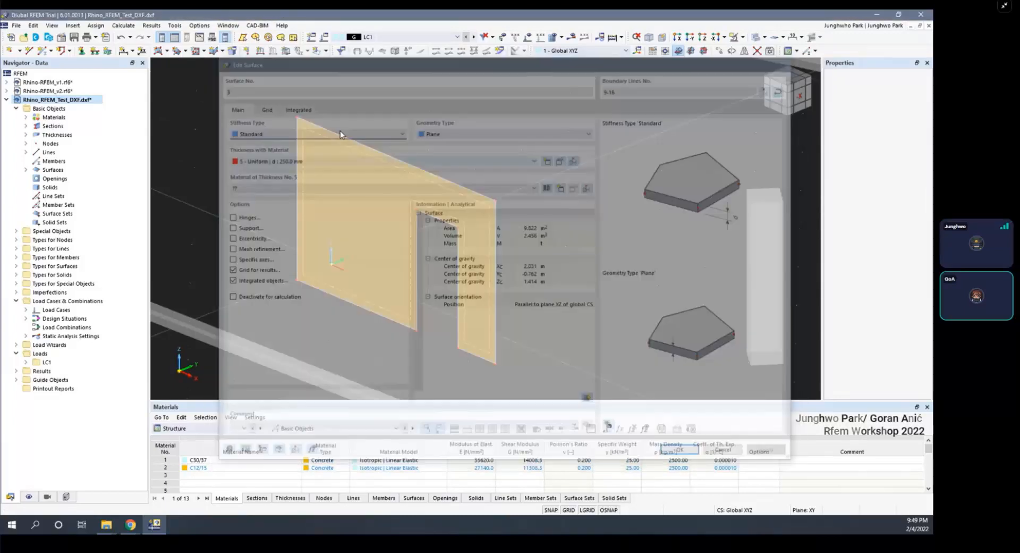
Convert the IFC column between the door wall and the curved wall into a straight member
scroll(348, 143, down, 3)
click(517, 202)
ctrl+middle_drag(517, 202, 496, 201)
scroll(483, 213, down, 3)
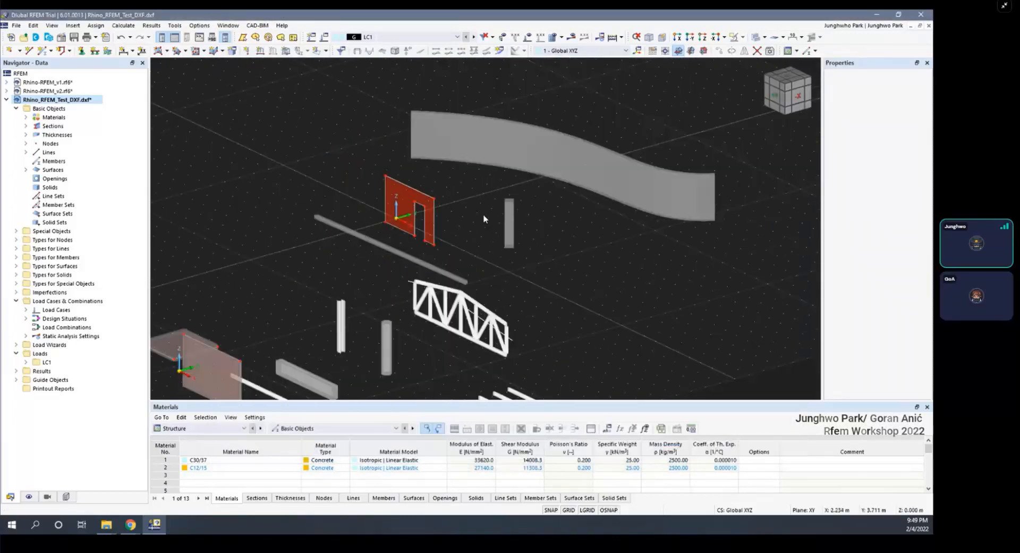
right_click(509, 212)
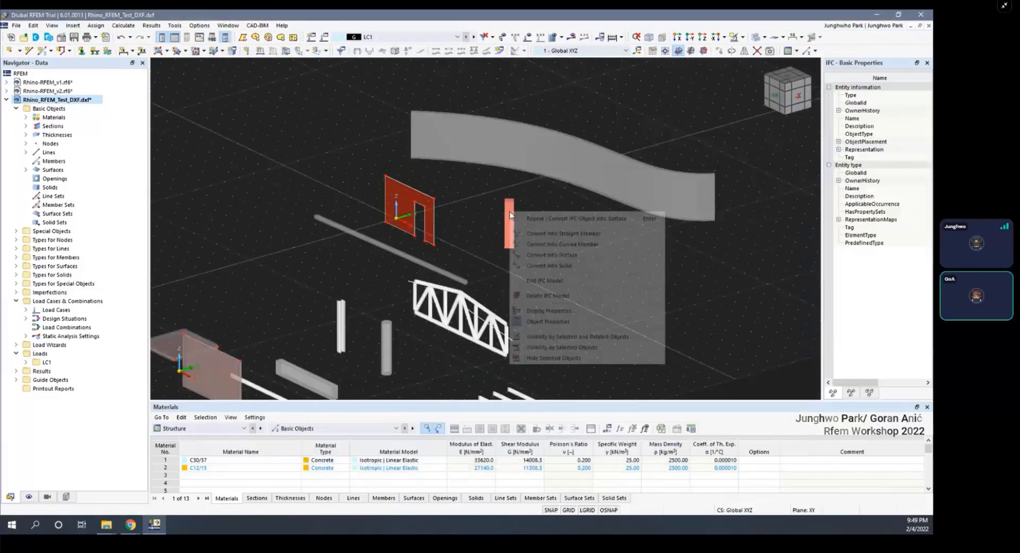
click(556, 233)
scroll(530, 238, up, 3)
scroll(531, 238, down, 4)
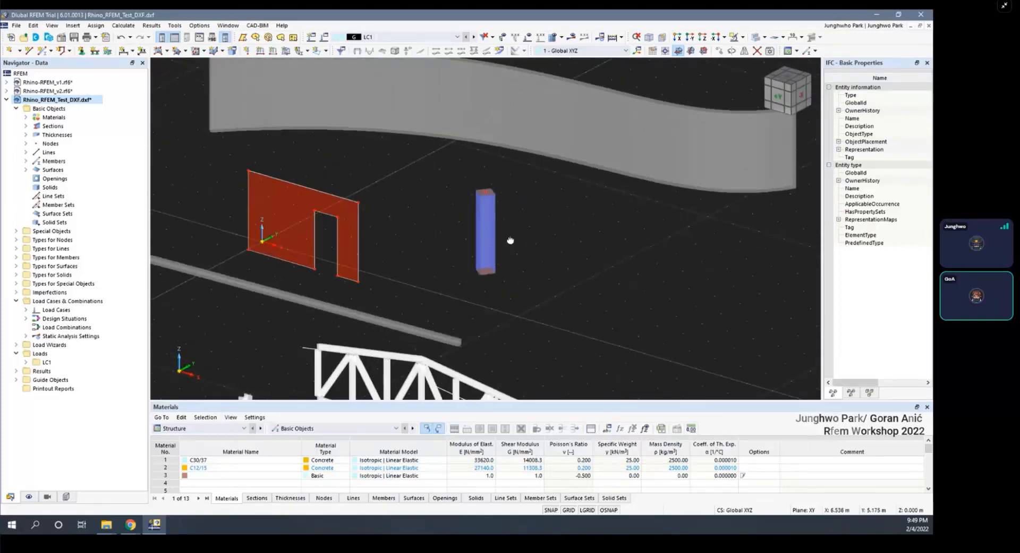
Convert the imported curved IFC wall into a surface
scroll(603, 202, up, 5)
right_click(602, 202)
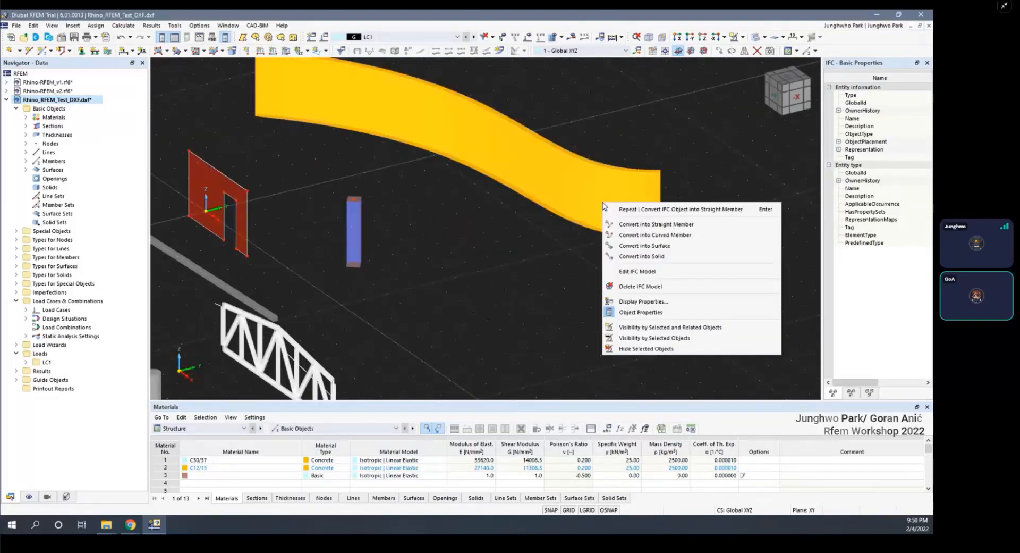
click(643, 249)
scroll(538, 190, down, 4)
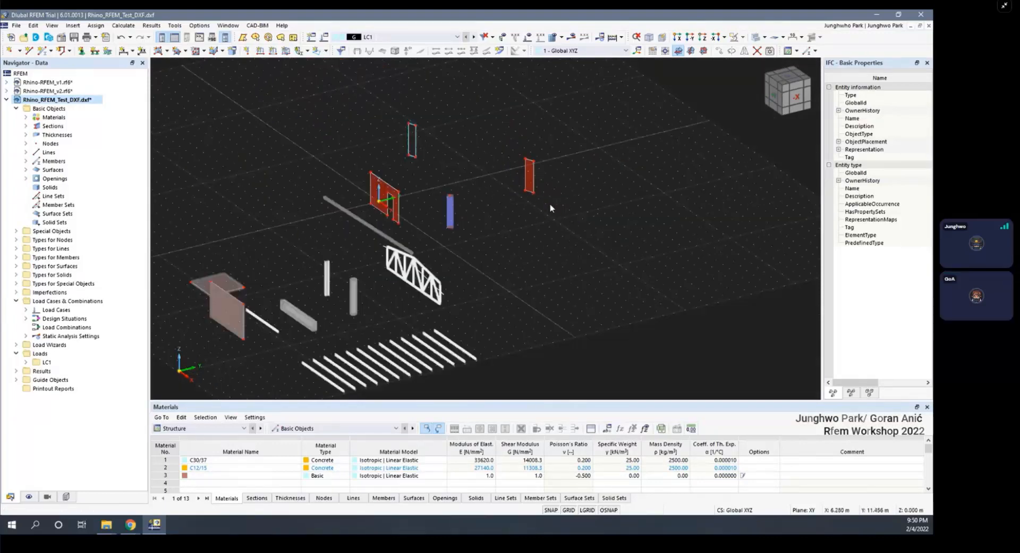
ctrl+middle_drag(540, 209, 546, 208)
Undo the conversions of the curved wall and the column, and redo both
key(ctrl+z)
key(ctrl+z)
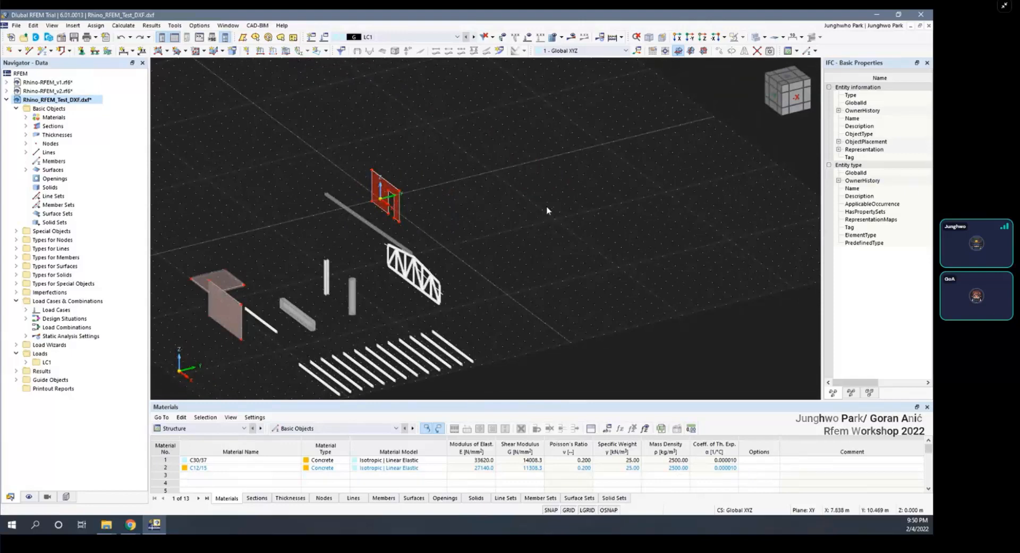
key(ctrl+y)
key(ctrl+y)
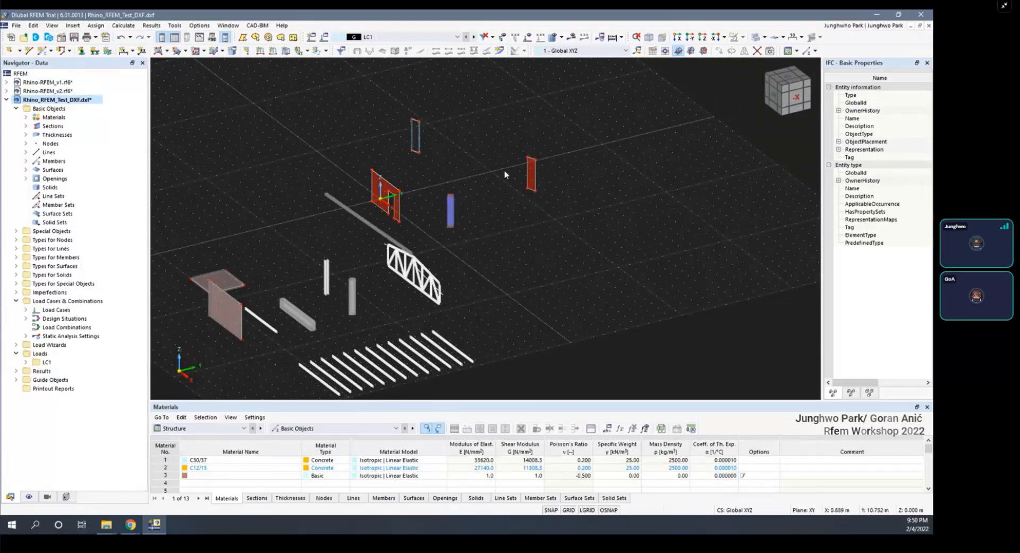
Convert the upright IFC column with the I-shaped profile, beside the round column, into a straight member
middle_drag(409, 153, 541, 190)
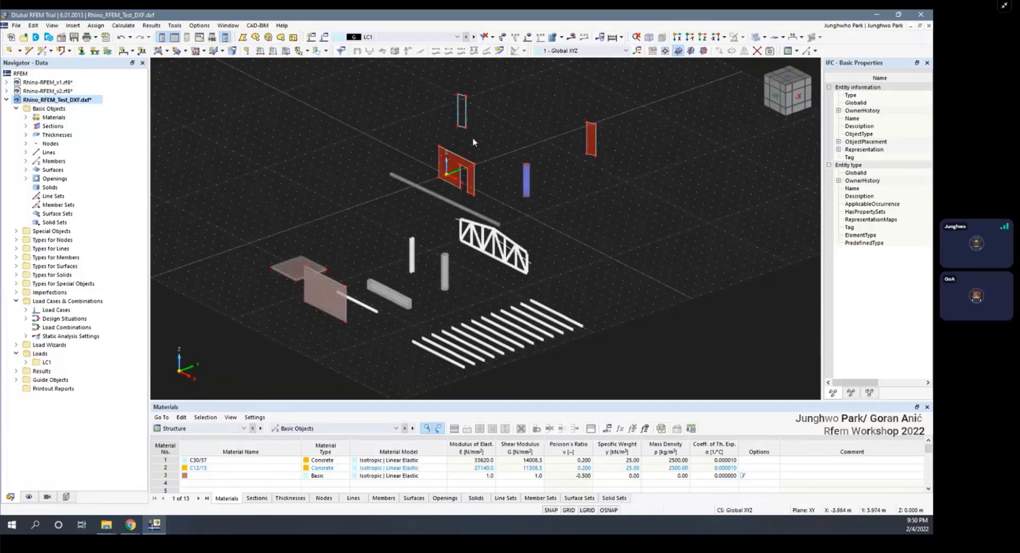
ctrl+middle_drag(473, 136, 510, 133)
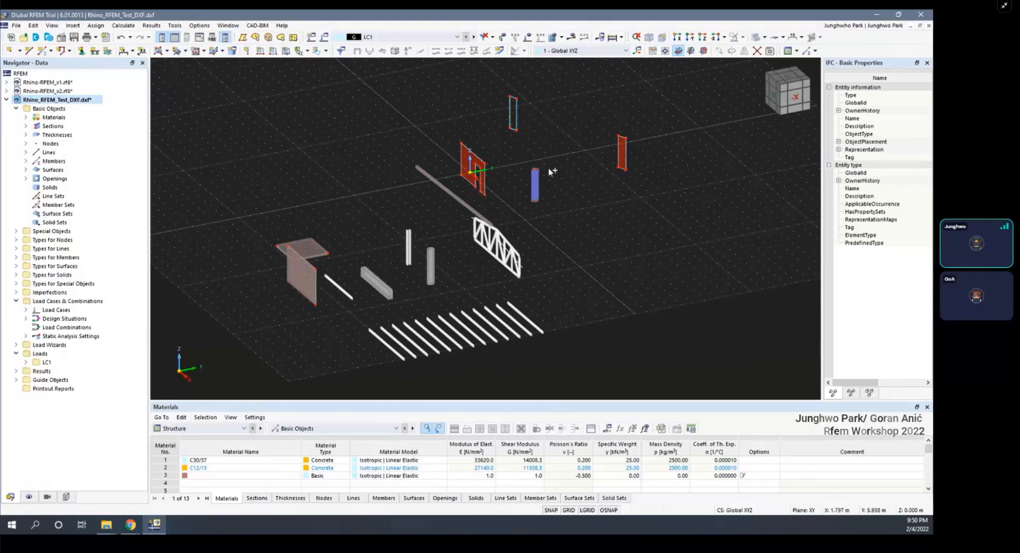
ctrl+middle_drag(552, 172, 467, 219)
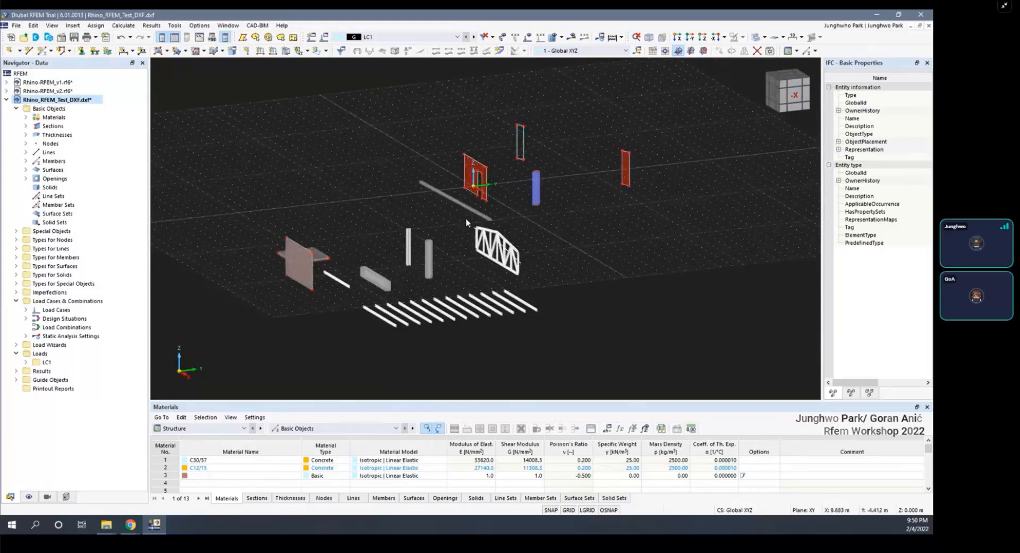
scroll(433, 286, up, 3)
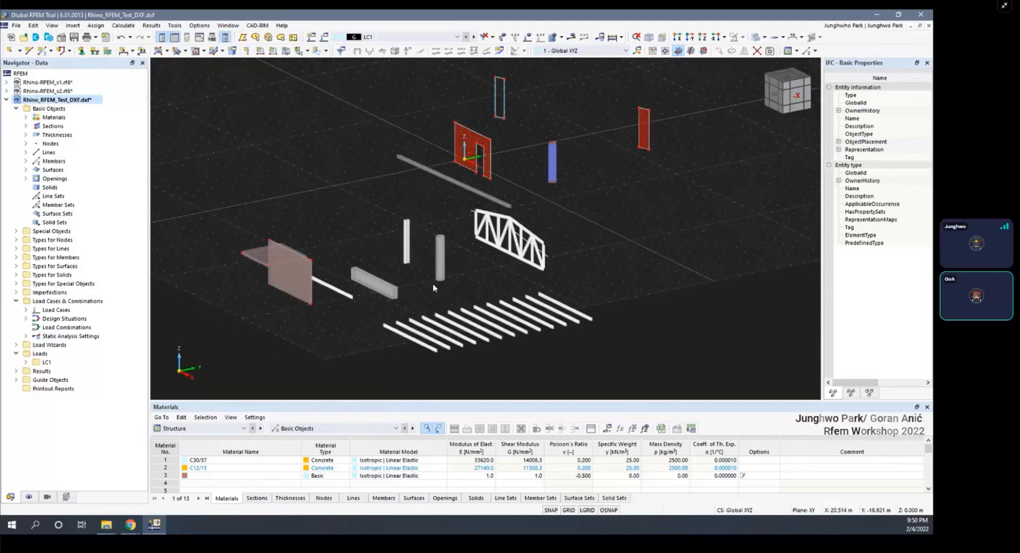
scroll(432, 283, up, 5)
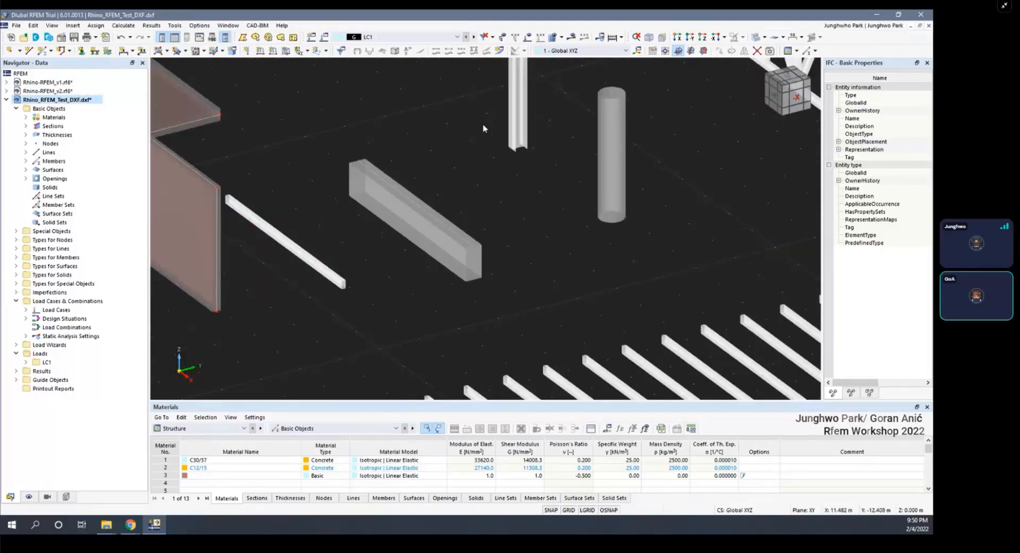
scroll(482, 128, down, 5)
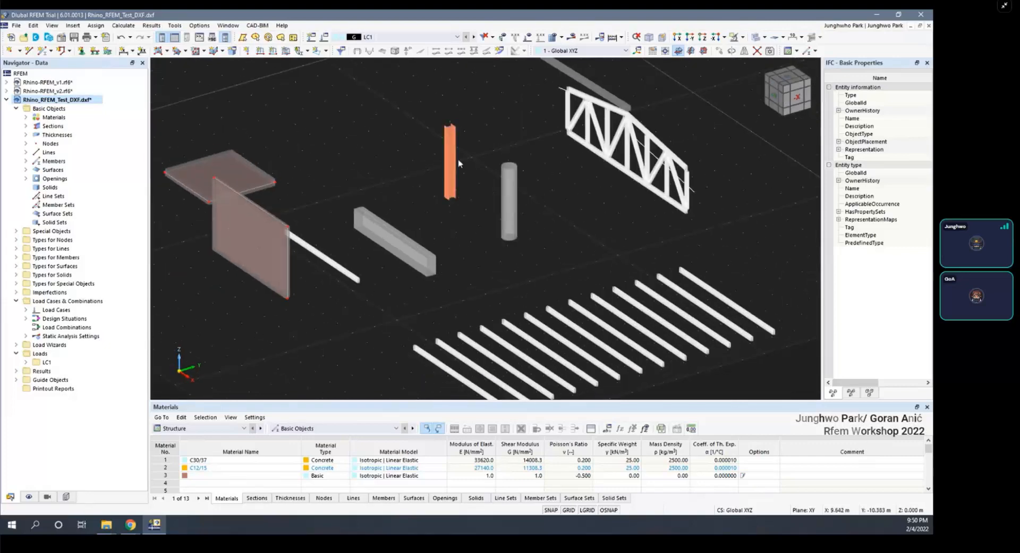
right_click(458, 158)
right_click(453, 150)
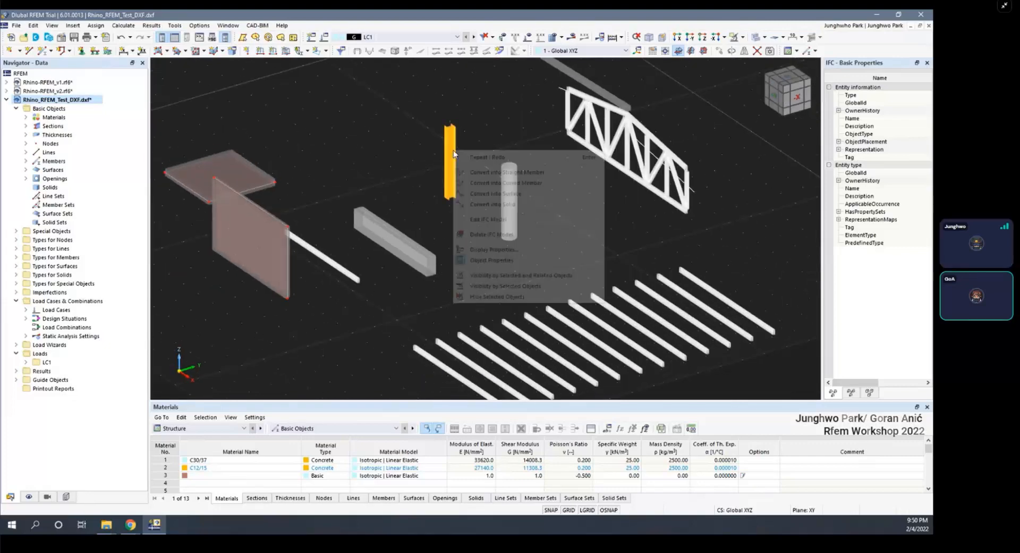
click(511, 172)
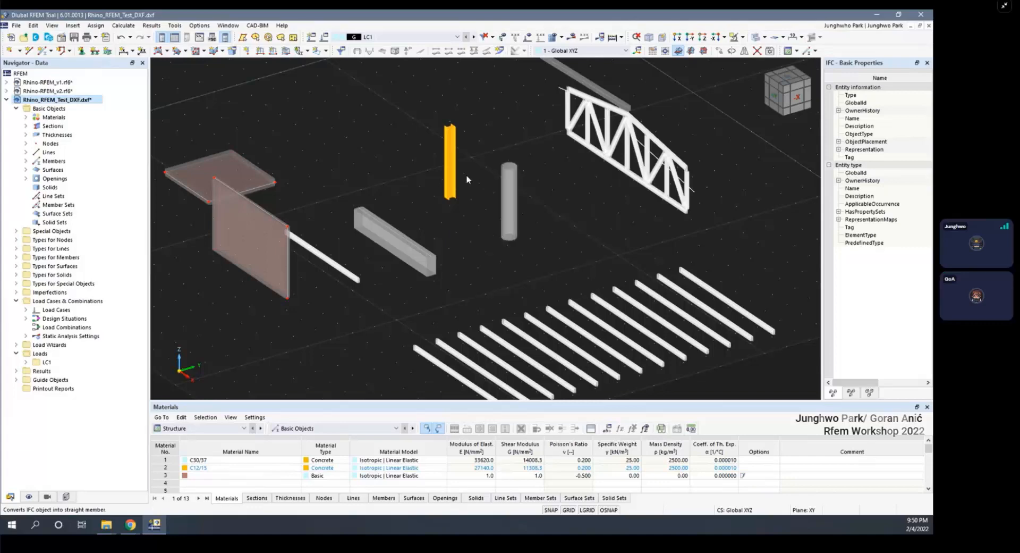
scroll(466, 180, up, 3)
ctrl+middle_drag(467, 191, 464, 189)
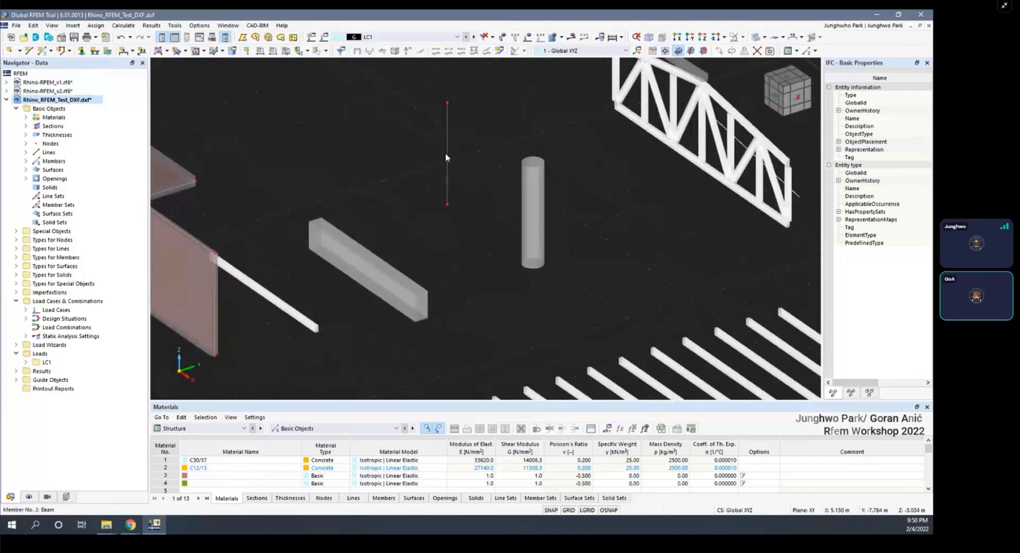
Remove the member converted from the I-shaped column and restore it
key(Delete)
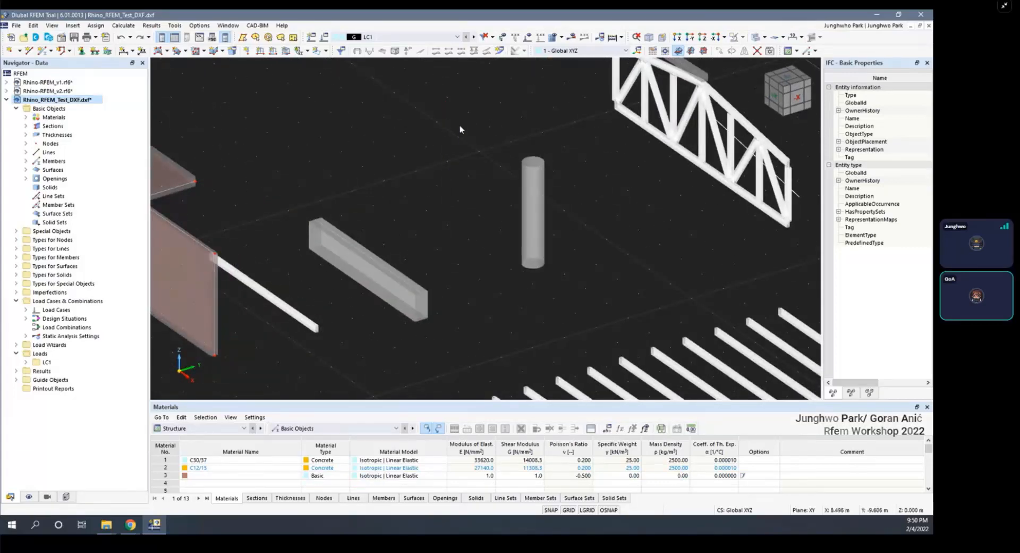
scroll(459, 128, up, 2)
key(ctrl+z)
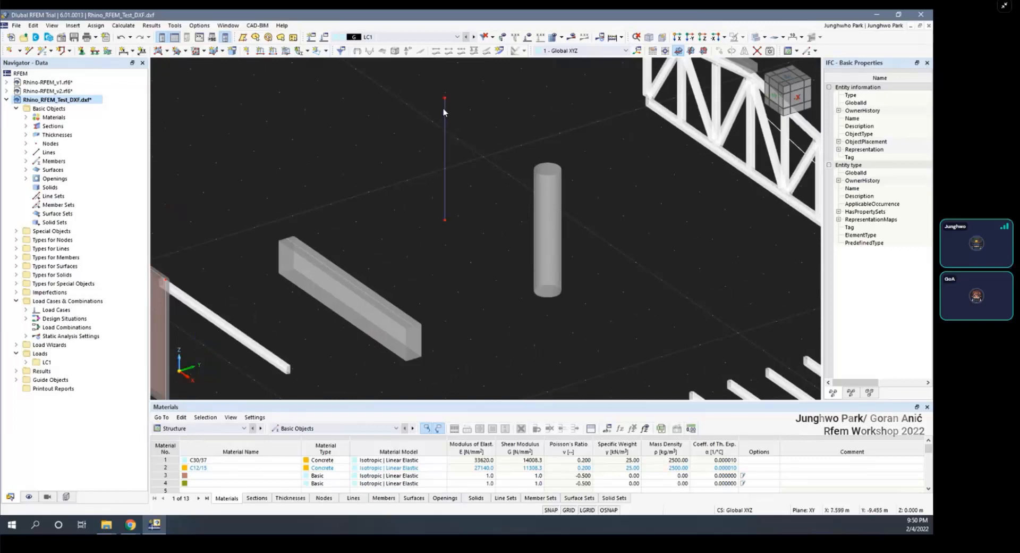
Examine the converted I-shaped column member's main properties, section choices and material assignment, leaving everything as it is
double_click(445, 111)
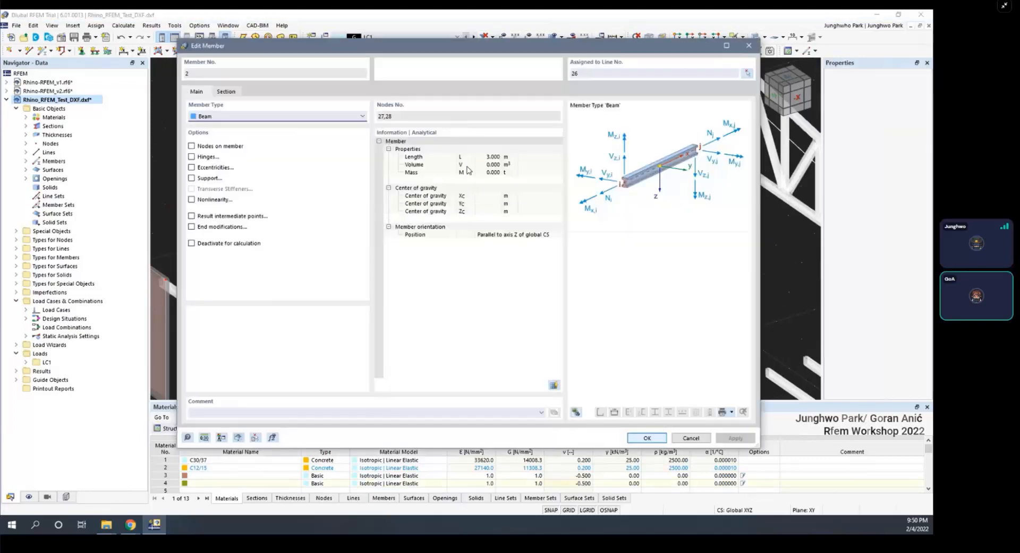
click(227, 92)
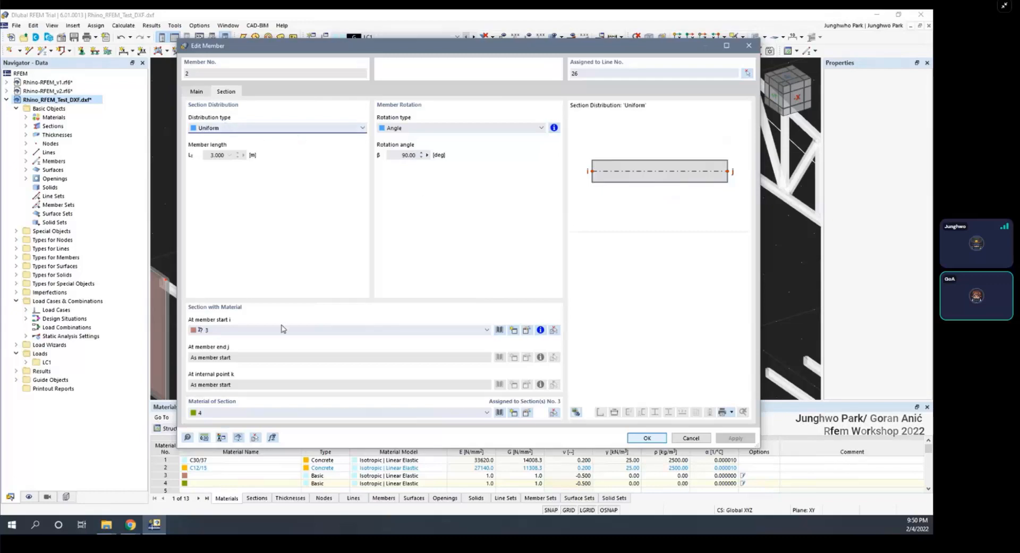
click(261, 330)
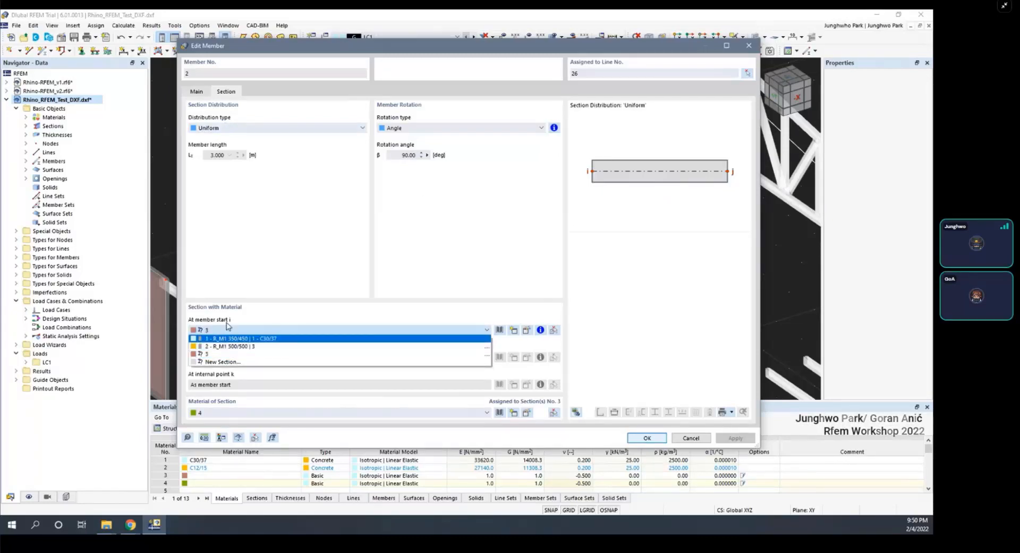
key(Escape)
key(Escape)
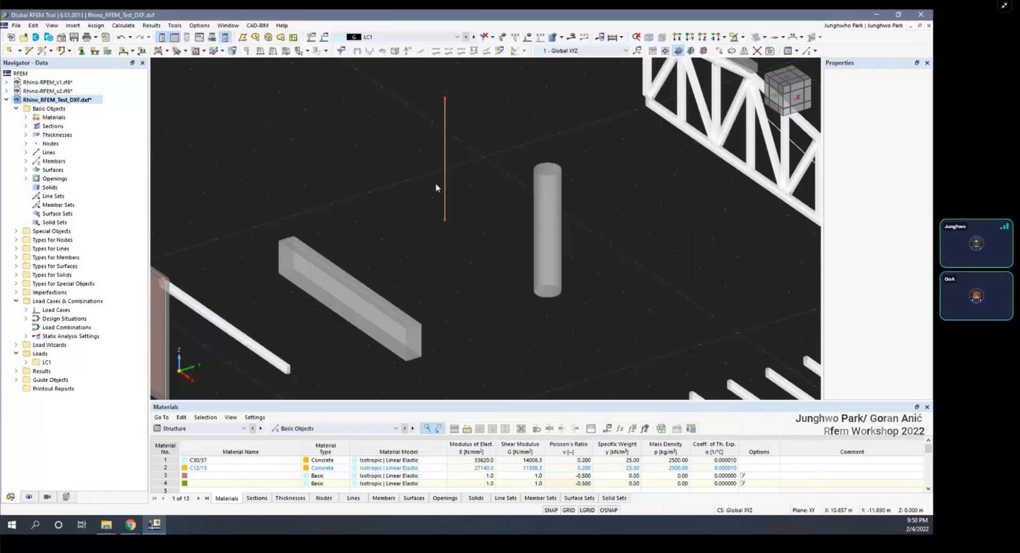
double_click(446, 126)
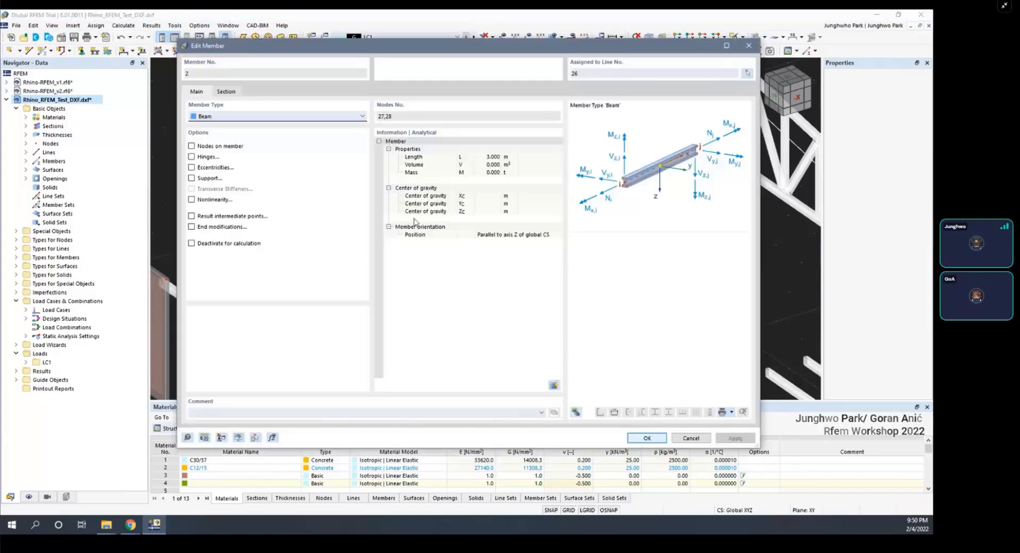
key(Escape)
scroll(448, 221, down, 3)
middle_drag(465, 232, 470, 220)
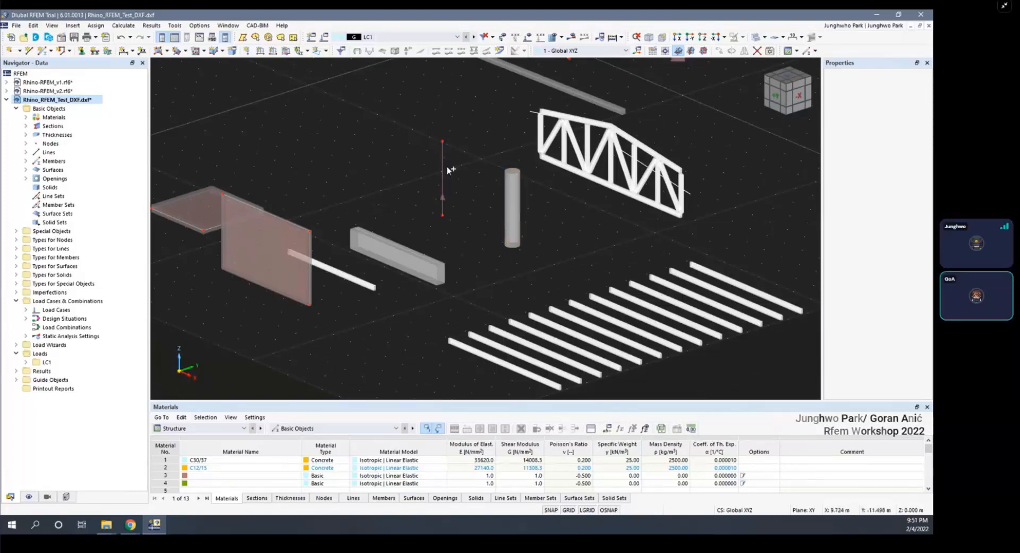
ctrl+middle_drag(448, 167, 486, 203)
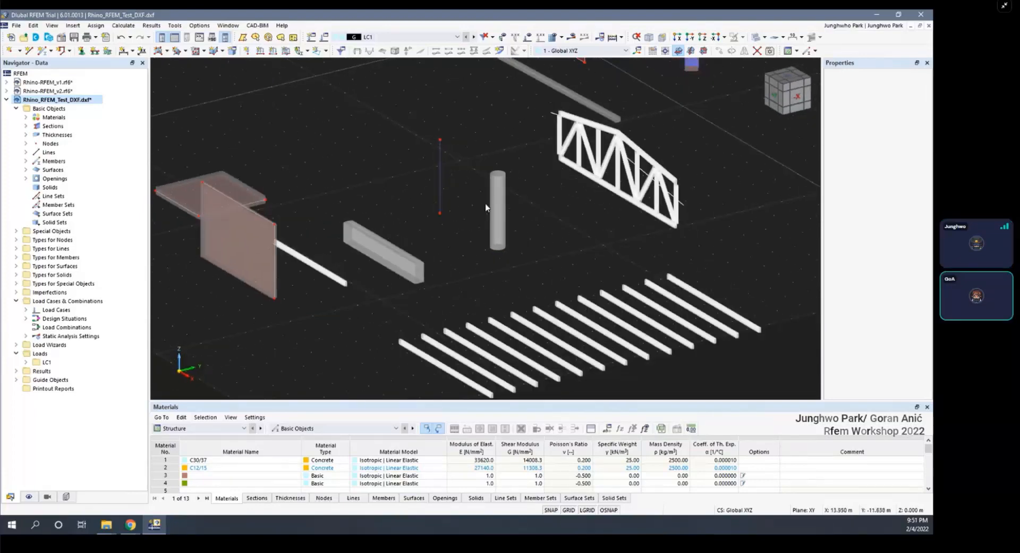
Convert the round IFC column and the thick rectangular beam beside it into straight members
right_click(498, 198)
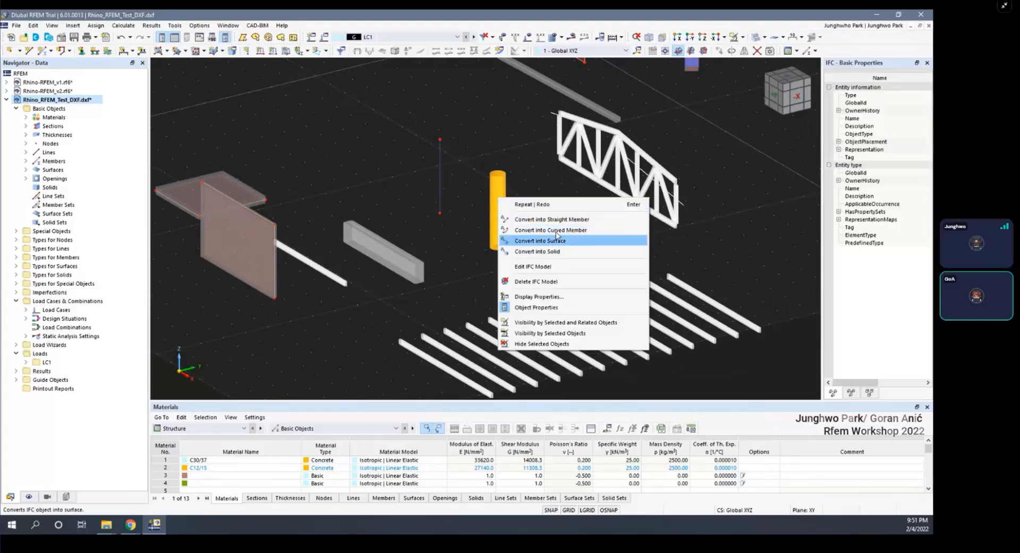
click(550, 251)
ctrl+middle_drag(543, 222, 469, 254)
right_click(418, 260)
click(469, 276)
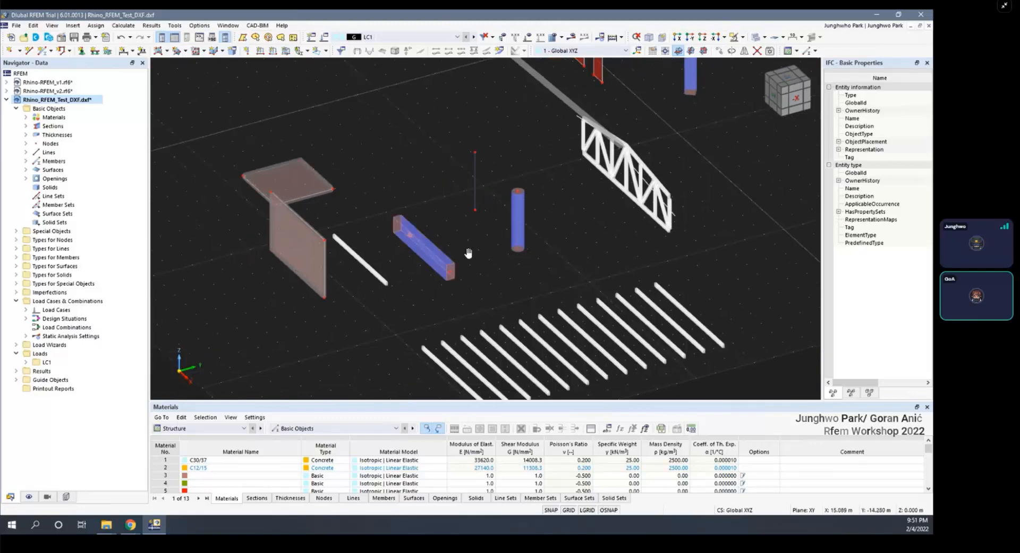
Convert the thin white IFC beam between the wall and the thick beam into a straight member
scroll(340, 281, up, 3)
click(442, 286)
scroll(442, 286, up, 6)
middle_drag(441, 285, 425, 225)
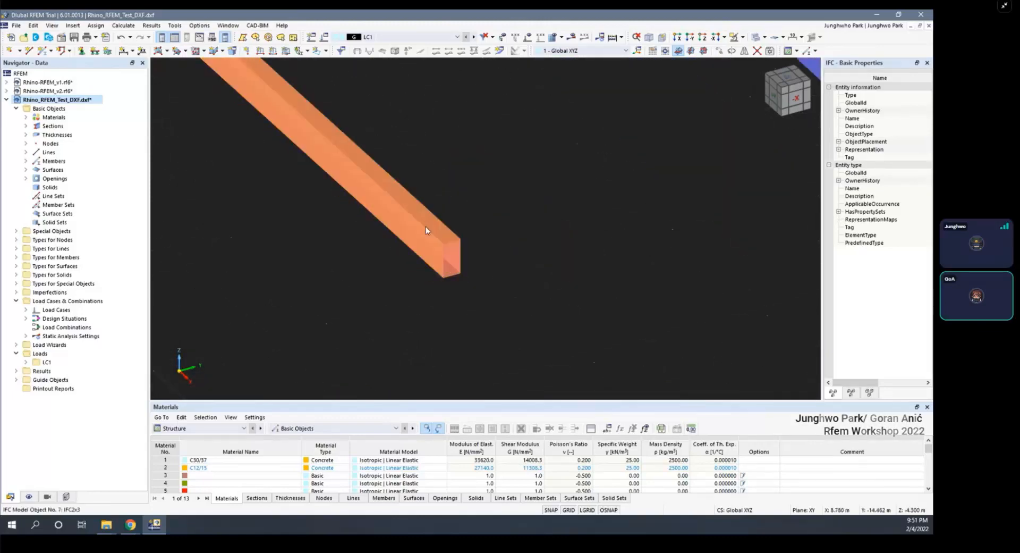
right_click(426, 226)
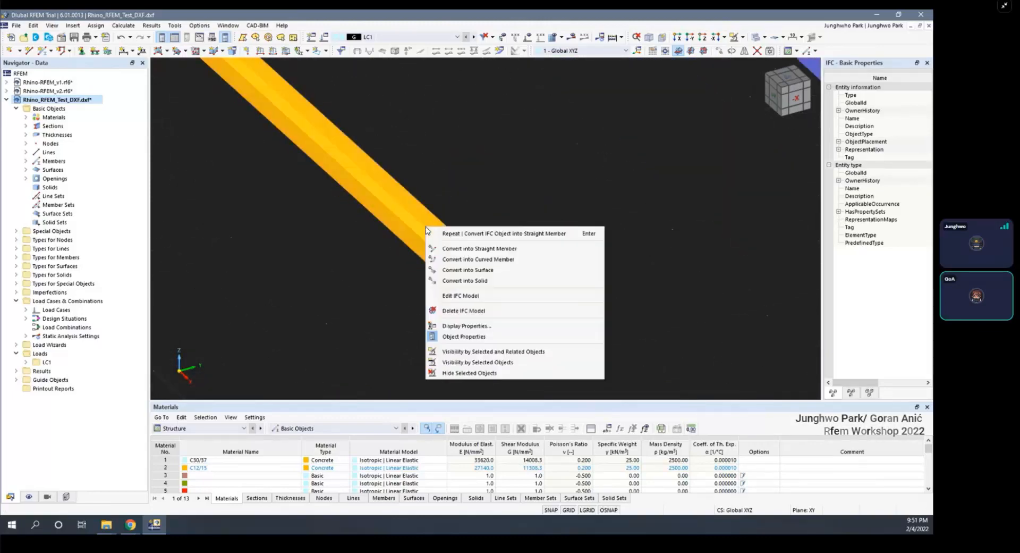
click(476, 249)
middle_drag(476, 242, 458, 220)
ctrl+middle_drag(451, 219, 458, 220)
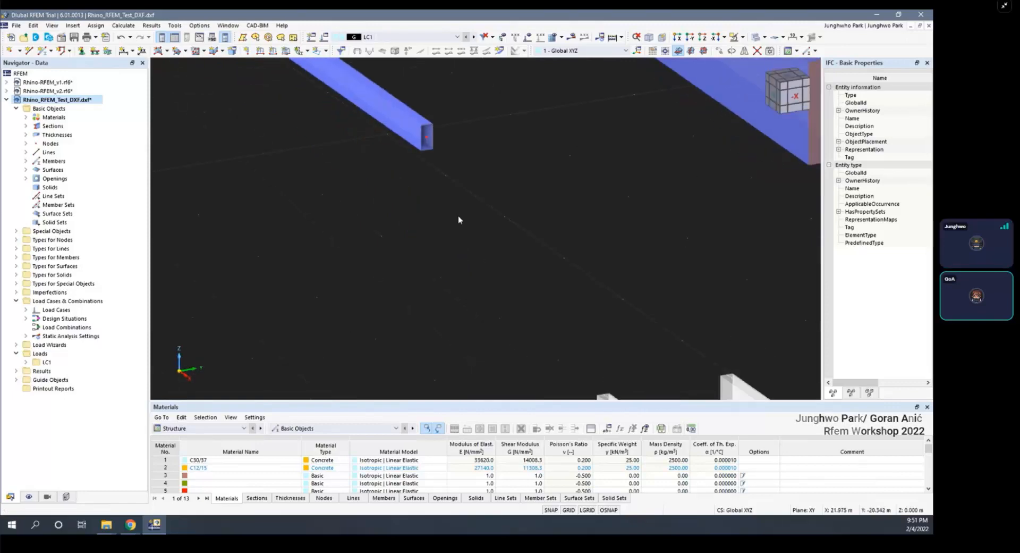
Examine the main properties and hollow section of the member converted from the thin beam, leaving everything as it is
scroll(432, 143, up, 6)
scroll(435, 159, down, 6)
middle_drag(430, 157, 463, 212)
double_click(463, 212)
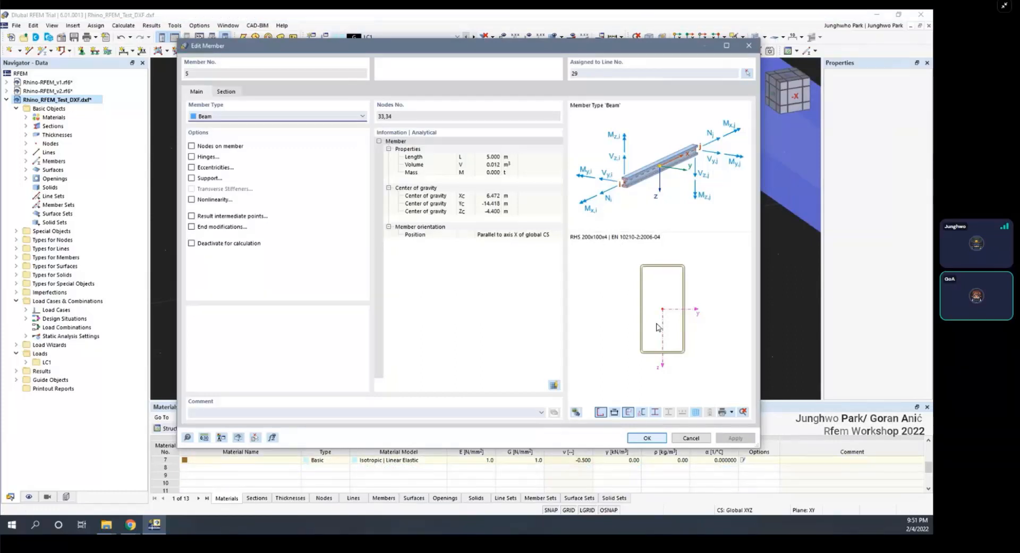
click(748, 49)
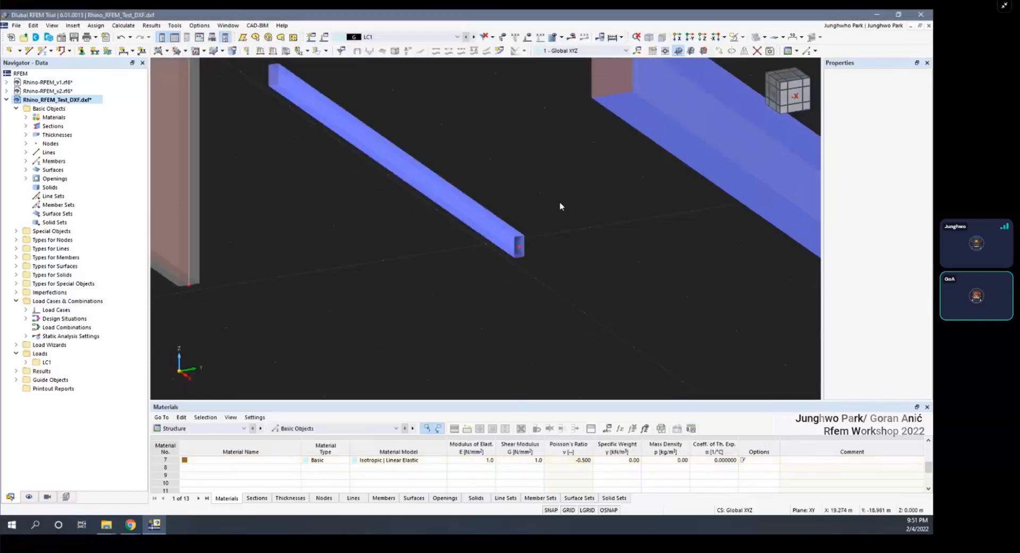
scroll(559, 201, down, 8)
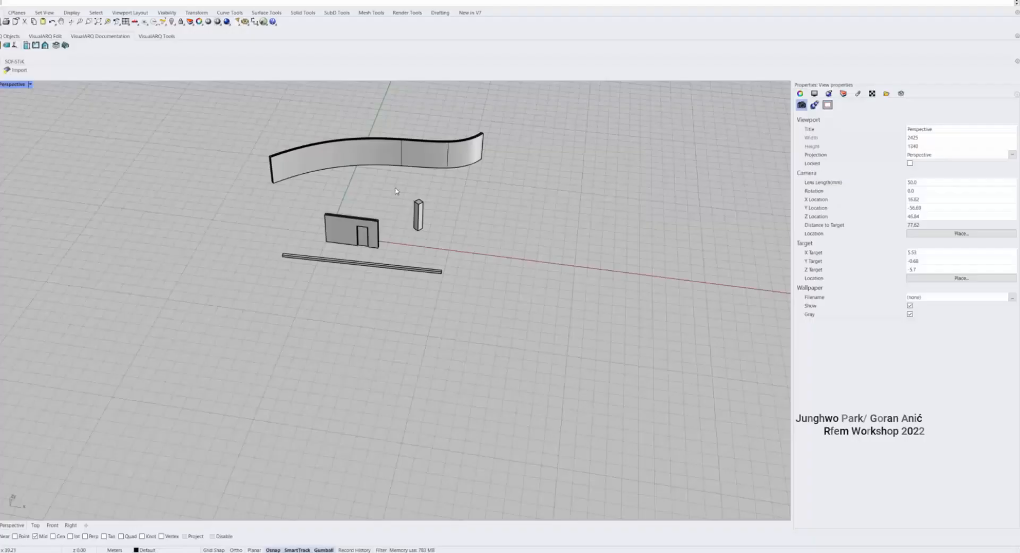
right_drag(408, 186, 372, 191)
scroll(372, 191, up, 6)
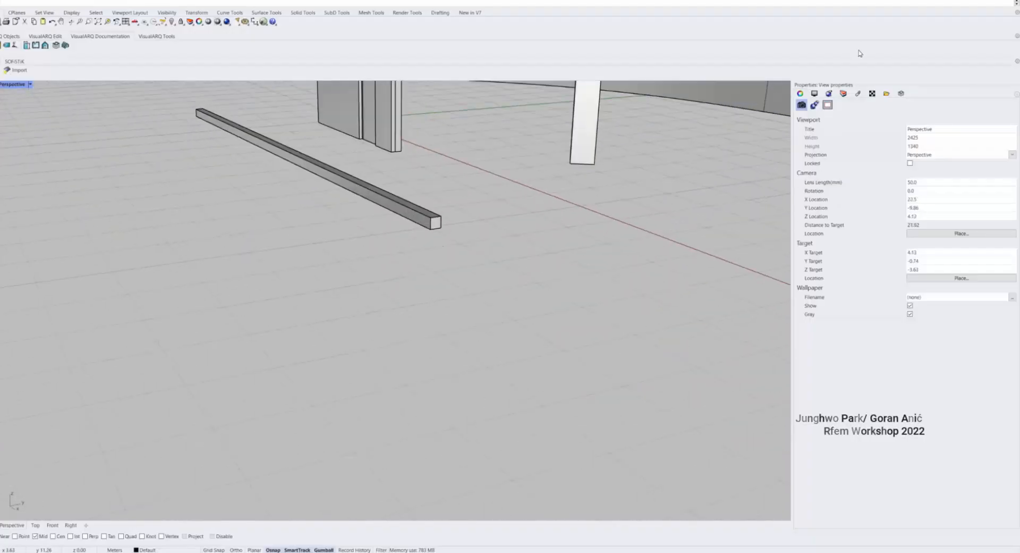
right_click(853, 70)
key(Escape)
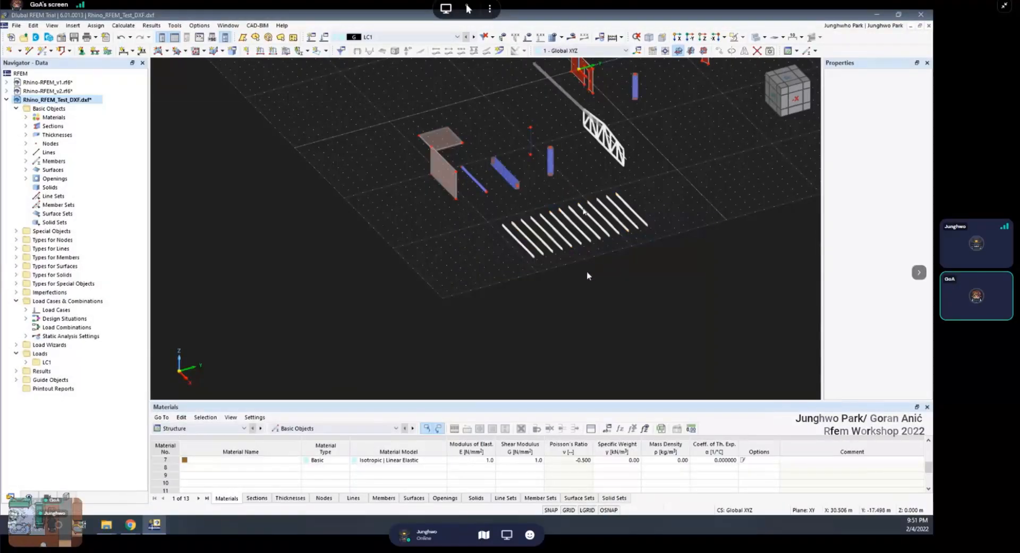
Examine the row of parallel IFC beams and the truss, including its chords, verticals and diagonals
drag(615, 240, 485, 208)
ctrl+middle_drag(581, 259, 658, 237)
scroll(652, 174, up, 4)
ctrl+middle_drag(649, 171, 594, 223)
scroll(592, 217, down, 1)
click(594, 170)
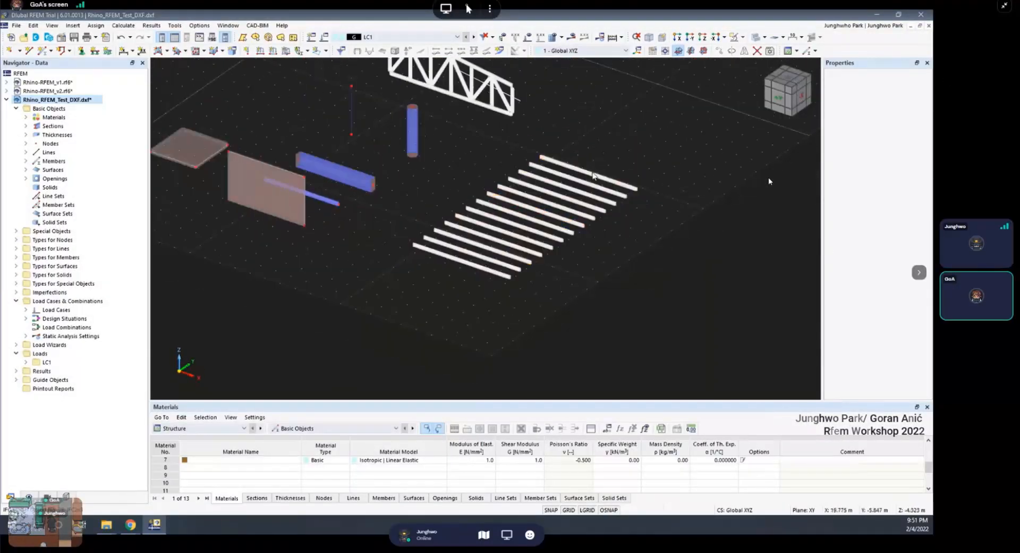
middle_drag(593, 161, 598, 190)
scroll(497, 106, up, 5)
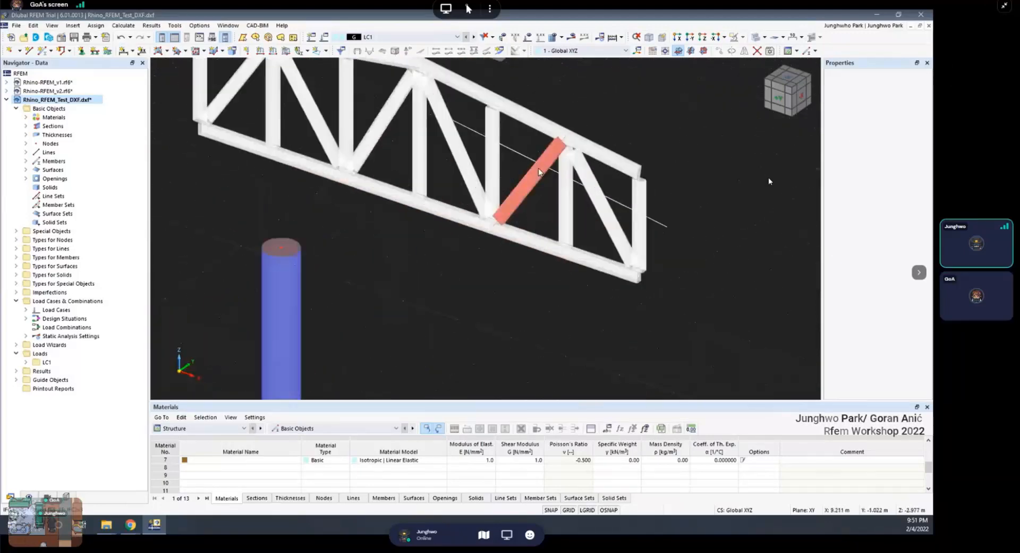
middle_drag(531, 164, 405, 169)
scroll(542, 205, down, 3)
scroll(450, 163, up, 3)
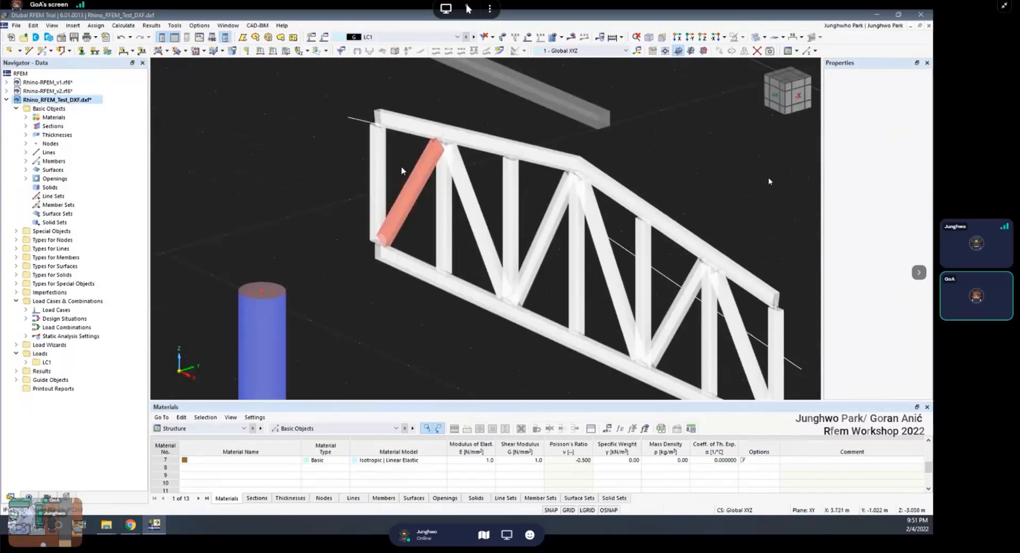
scroll(367, 140, down, 3)
ctrl+middle_drag(366, 138, 398, 144)
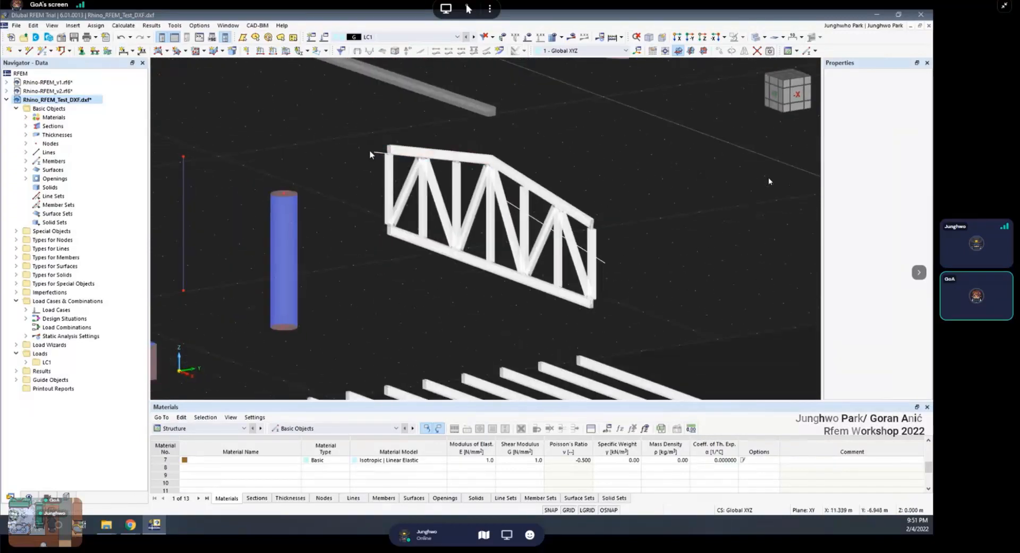
scroll(394, 159, up, 3)
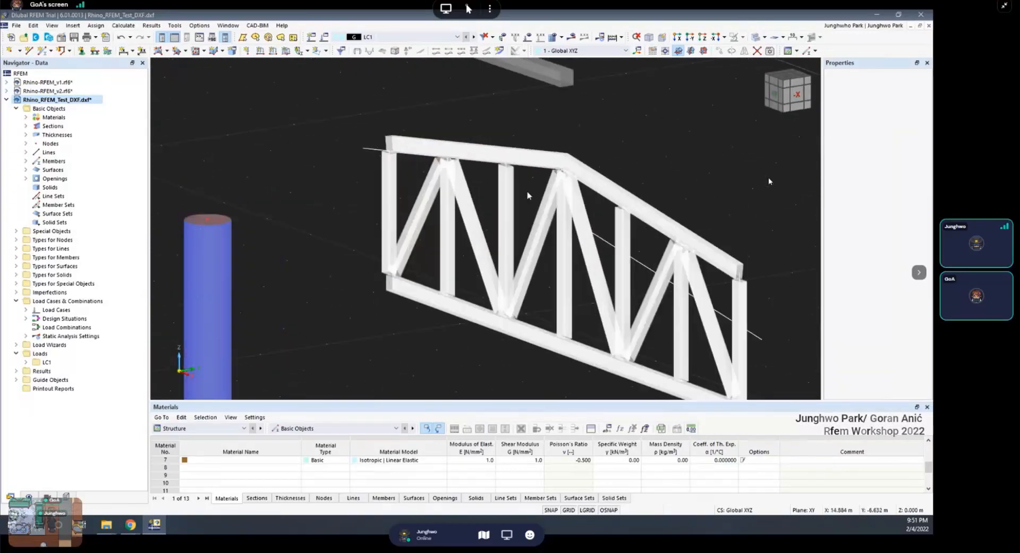
scroll(528, 195, down, 3)
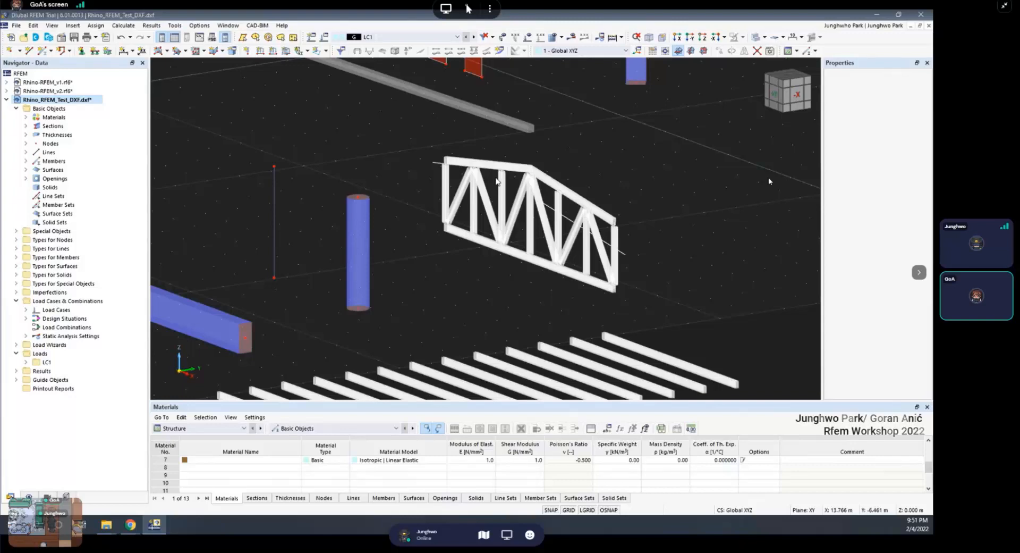
ctrl+middle_drag(598, 259, 614, 250)
scroll(615, 250, up, 3)
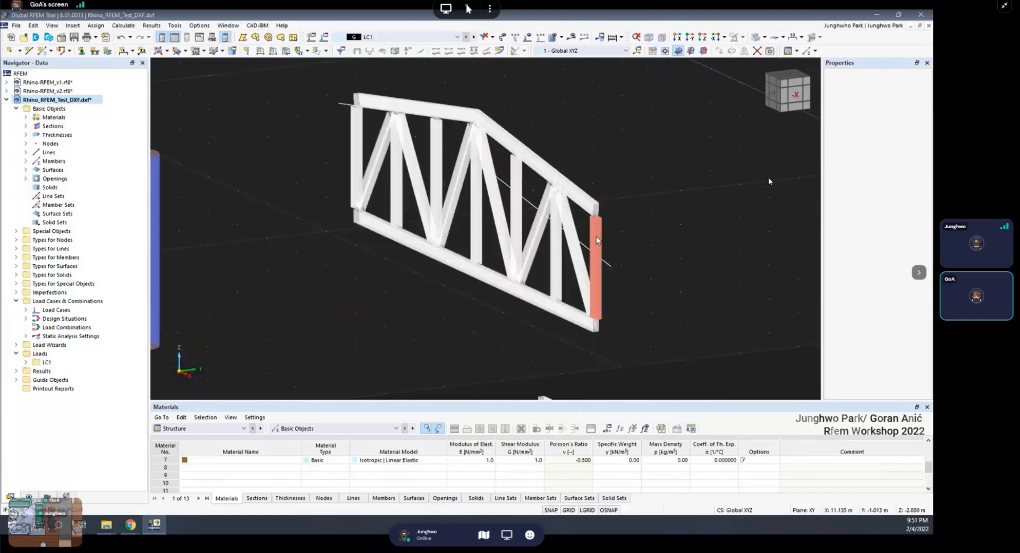
Select all IFC objects of the truss together and convert them into straight members
click(597, 240)
scroll(597, 241, down, 1)
scroll(579, 232, down, 3)
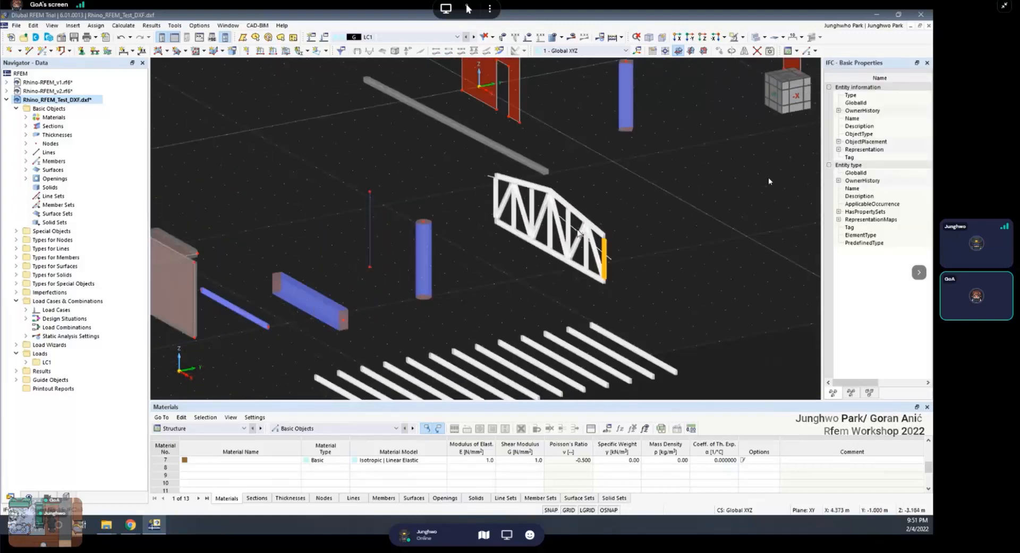
mouse_move(578, 232)
ctrl+middle_down()
mouse_move(547, 224)
mouse_move(536, 198)
ctrl+middle_up()
drag(506, 185, 639, 283)
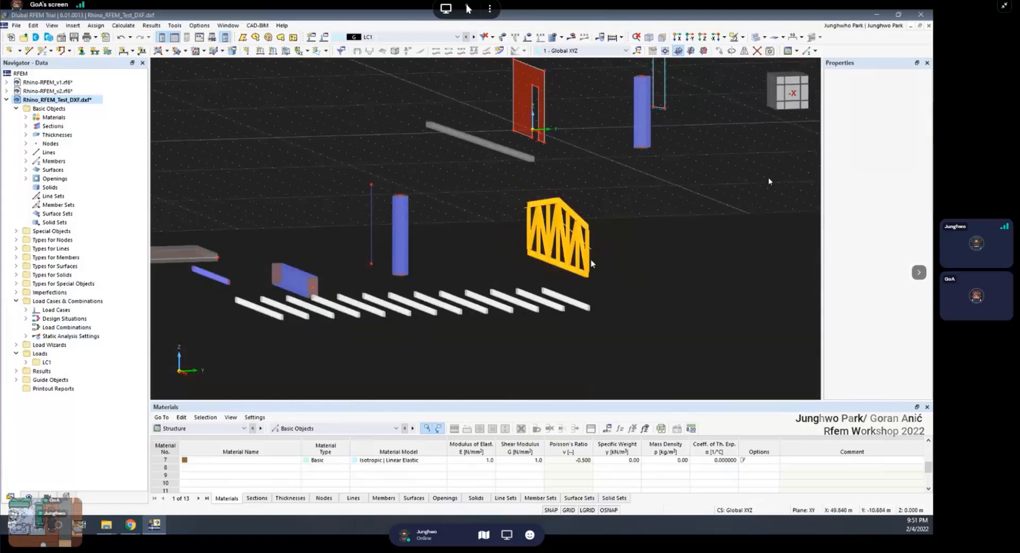
ctrl+middle_drag(554, 197, 563, 217)
scroll(561, 213, up, 3)
right_click(565, 202)
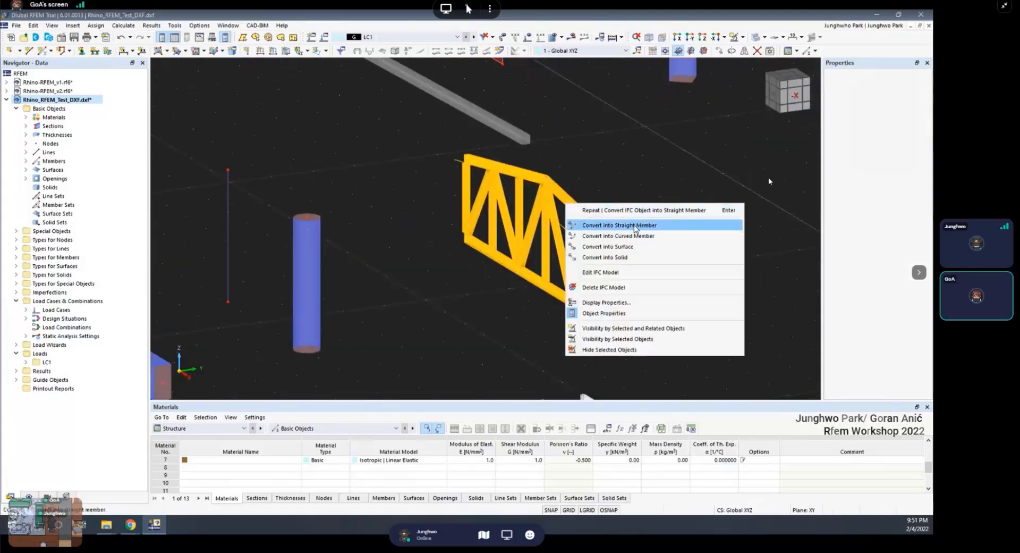
click(635, 227)
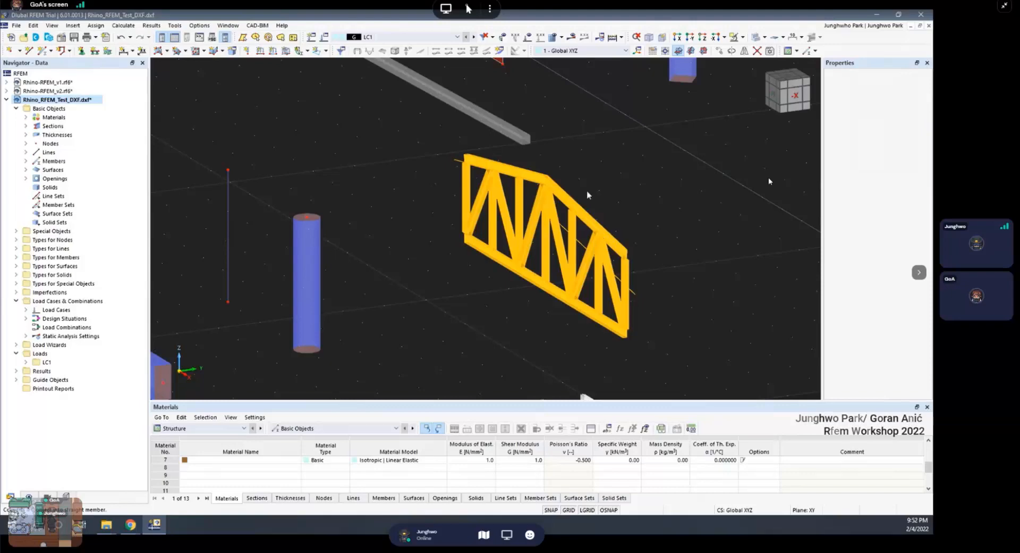
scroll(583, 222, down, 1)
ctrl+middle_drag(582, 221, 607, 237)
scroll(608, 237, up, 2)
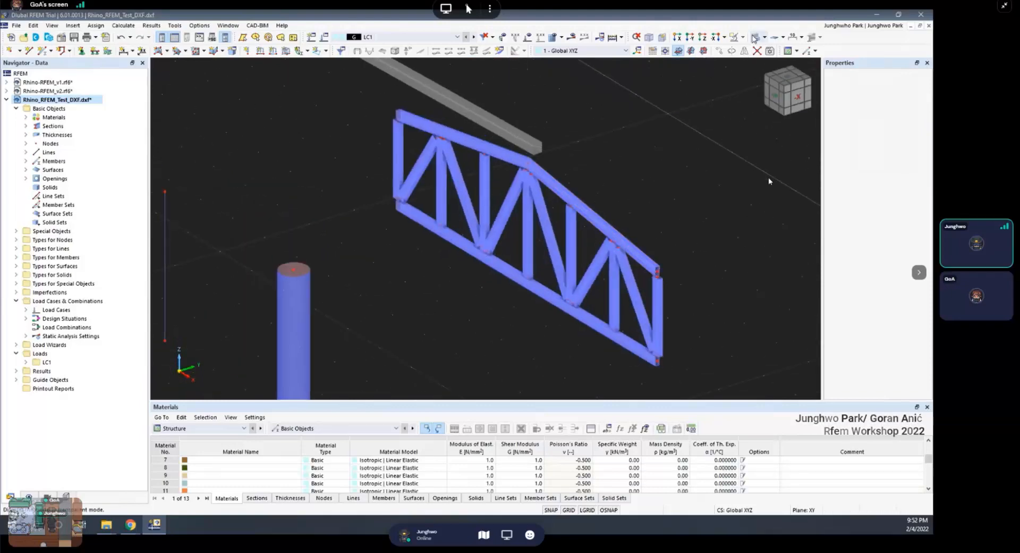
Switch the model display to wireframe and examine how the truss members' end nodes meet the chords
click(755, 39)
ctrl+middle_drag(642, 196, 603, 226)
scroll(594, 196, down, 3)
scroll(644, 258, up, 2)
scroll(620, 213, up, 3)
scroll(592, 213, up, 1)
scroll(593, 214, down, 3)
scroll(593, 214, up, 1)
scroll(602, 233, down, 1)
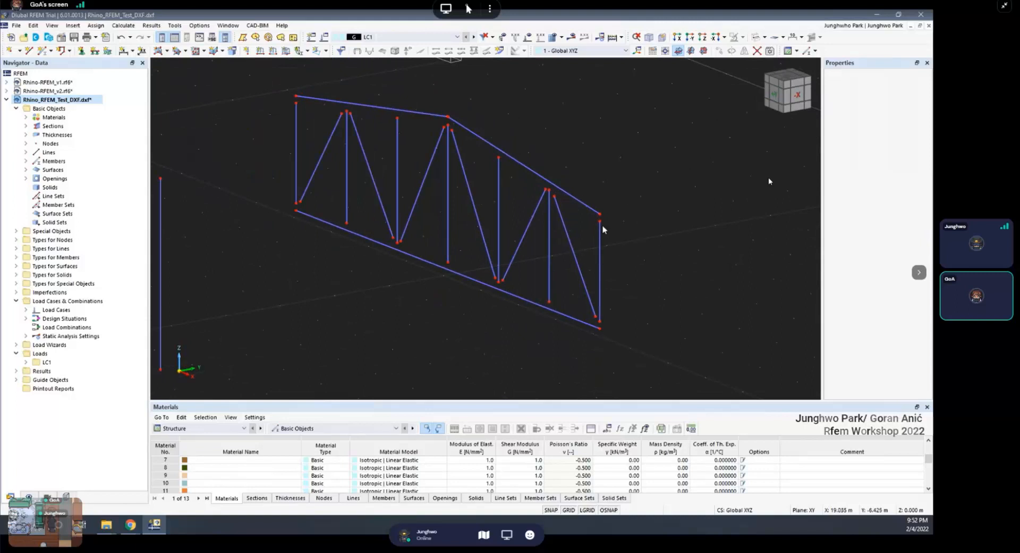
Move the upper and lower nodes of the truss's end vertical, on the lower-height side, onto the chords' end nodes
scroll(603, 226, up, 2)
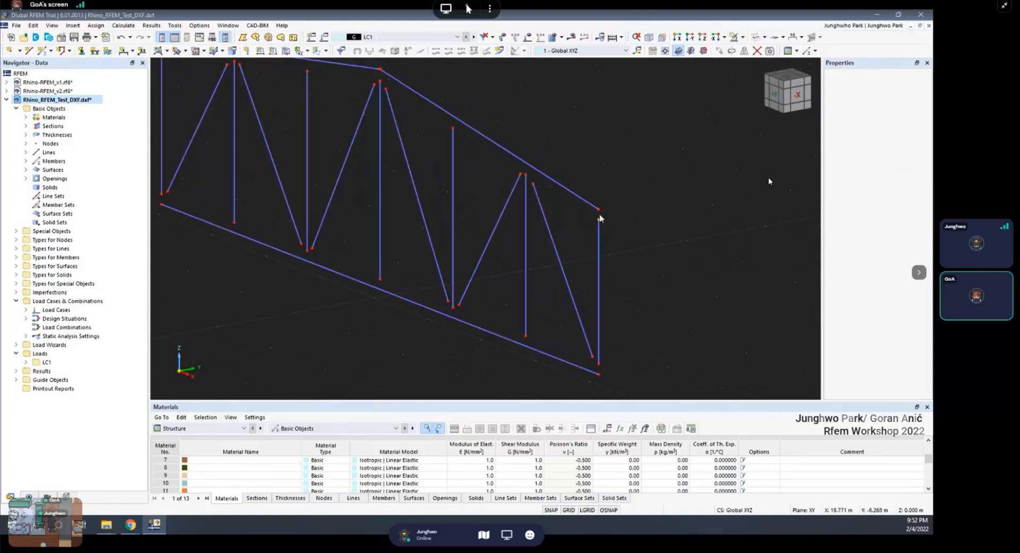
drag(600, 218, 600, 210)
scroll(612, 295, up, 3)
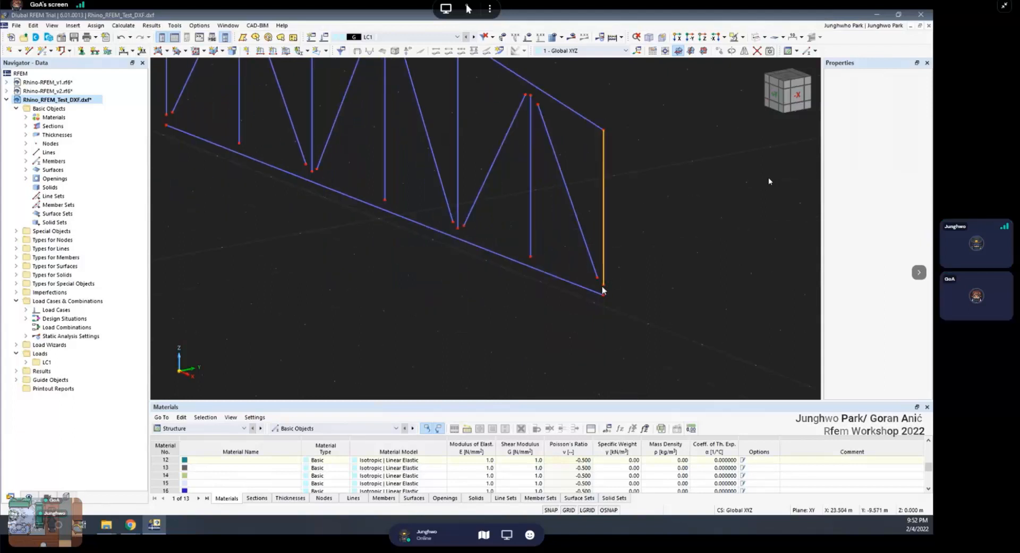
drag(613, 277, 605, 304)
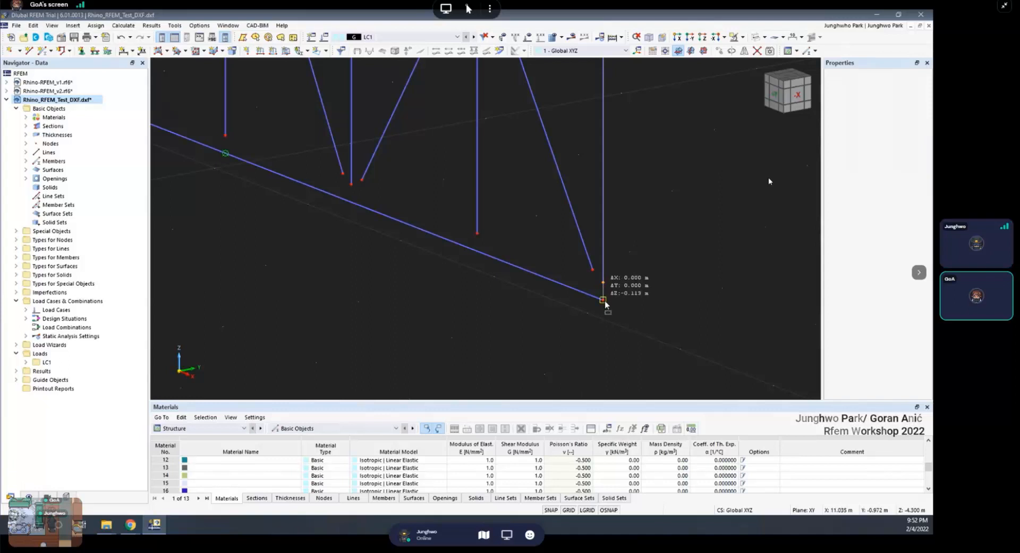
drag(605, 304, 607, 300)
scroll(626, 274, down, 3)
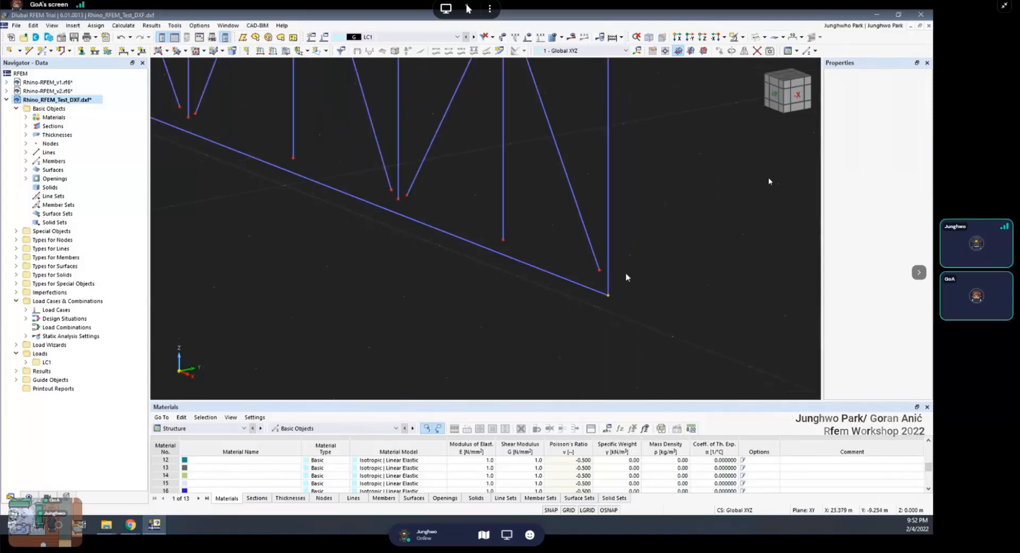
scroll(564, 181, down, 3)
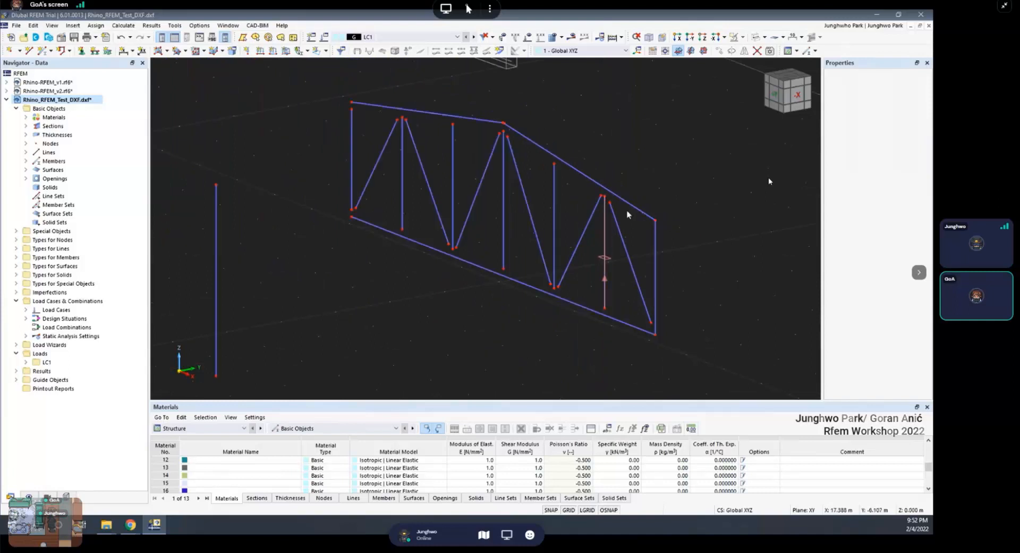
Select the upper end nodes of the truss's inner verticals beneath the upper chord
scroll(655, 219, up, 2)
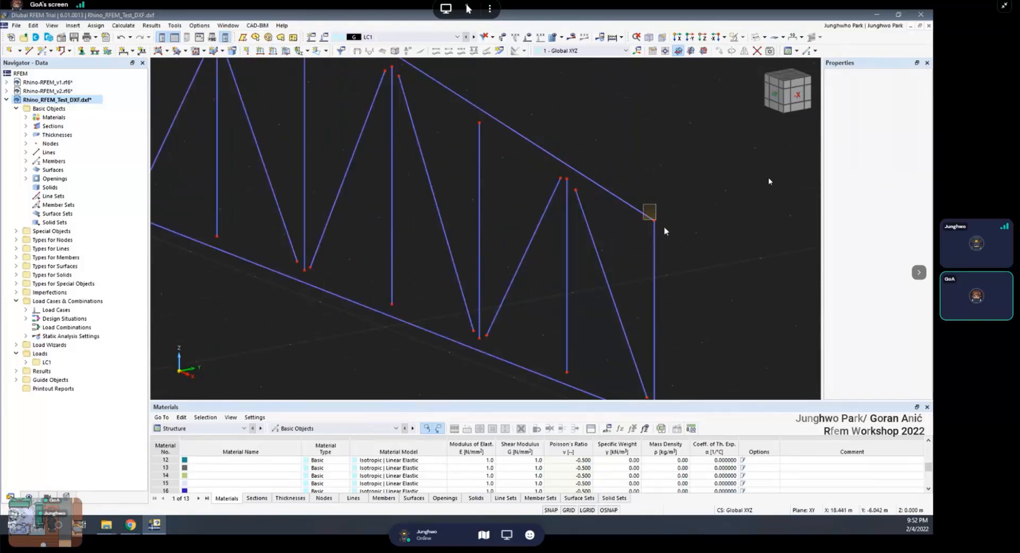
middle_drag(674, 284, 667, 194)
key(ctrl)
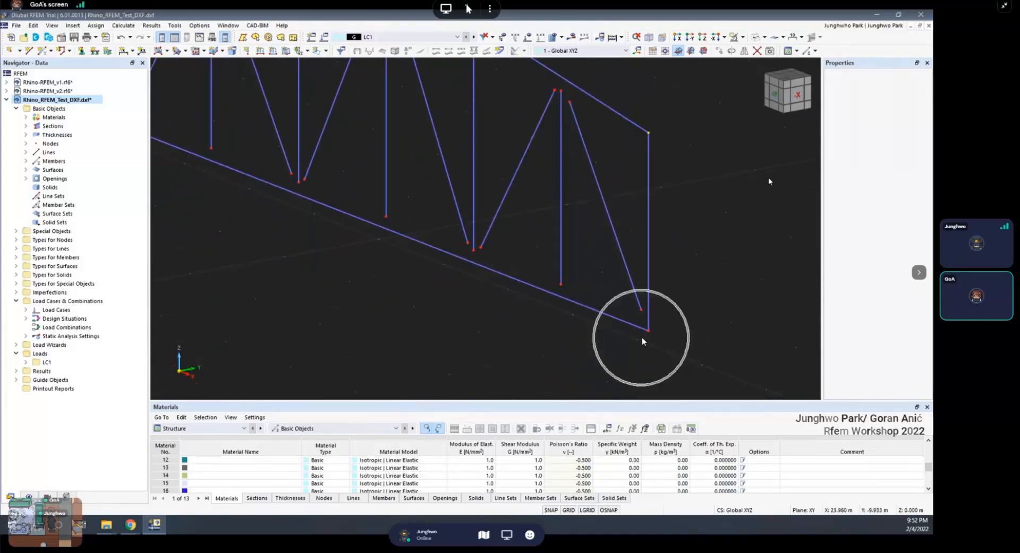
scroll(637, 189, down, 1)
scroll(594, 130, up, 4)
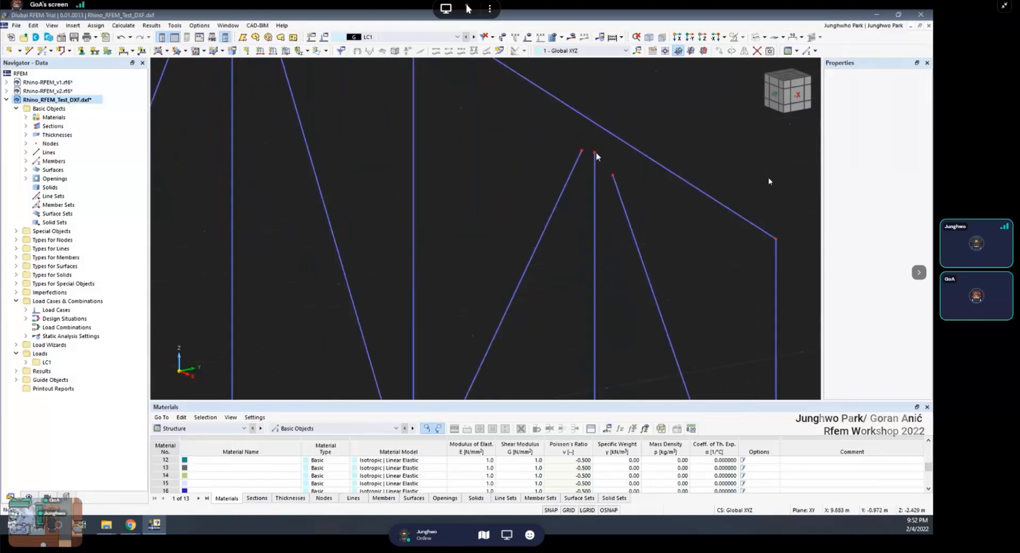
scroll(595, 150, down, 3)
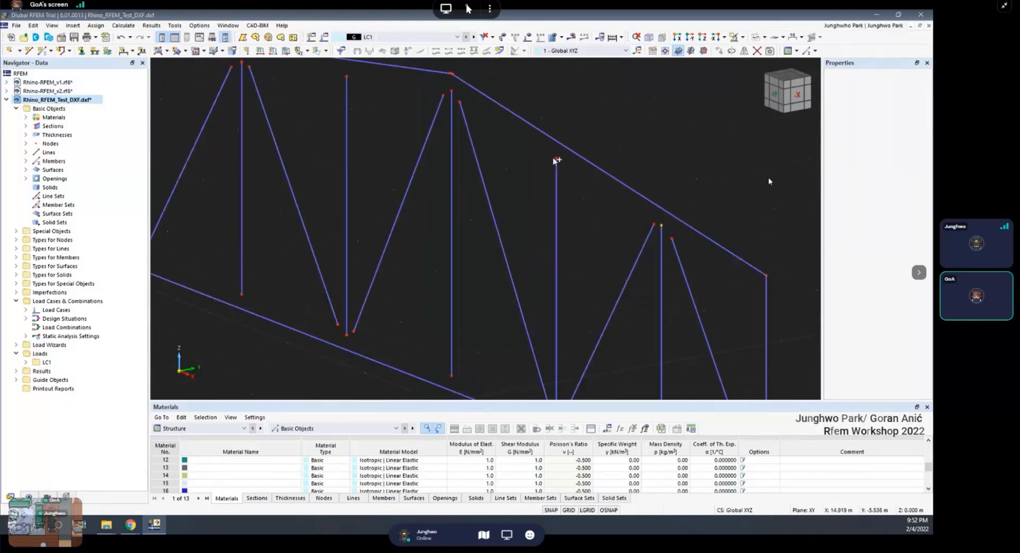
click(556, 159)
middle_drag(509, 150, 611, 196)
scroll(611, 195, down, 1)
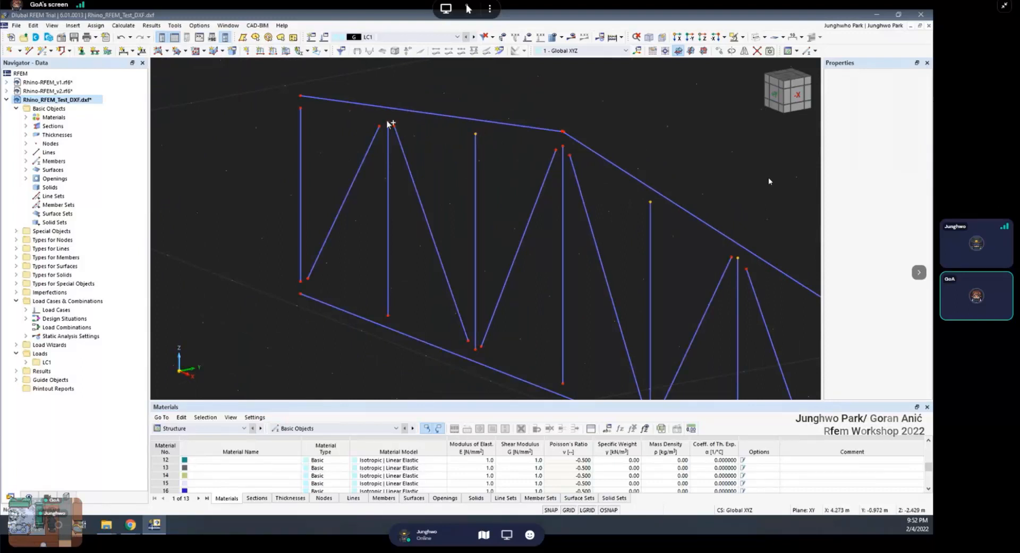
scroll(546, 187, down, 2)
Select the two inner truss verticals closest to the connected end vertical
scroll(558, 202, up, 2)
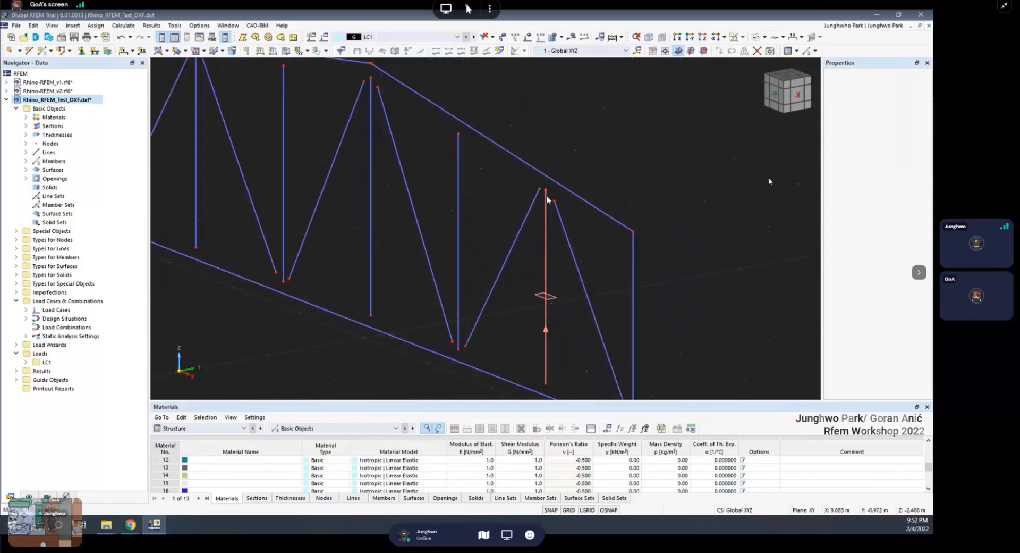
click(546, 198)
ctrl+click(458, 145)
middle_drag(431, 151, 436, 154)
scroll(512, 171, down, 2)
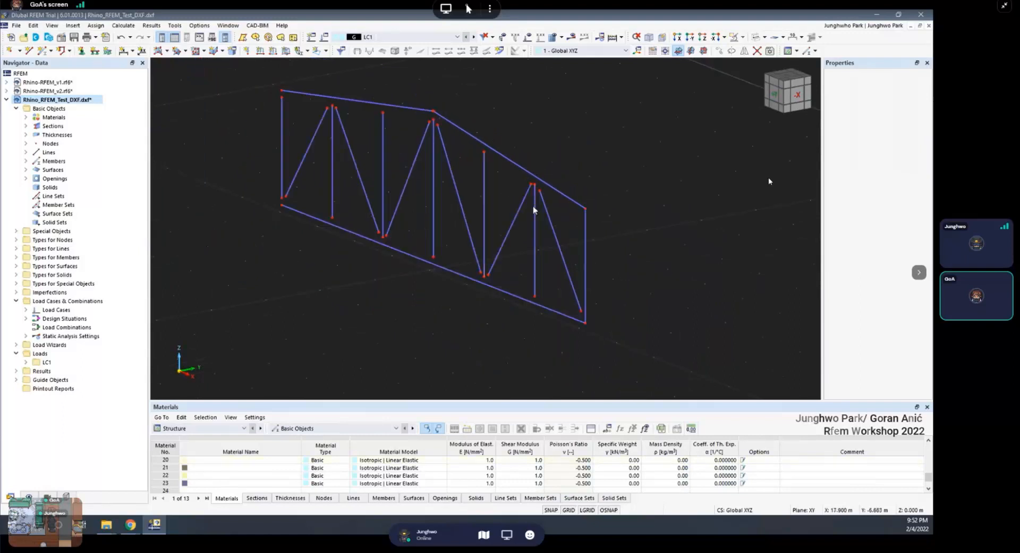
Extend the end side of the two inner verticals nearest the connected end vertical to the next member/line
click(535, 209)
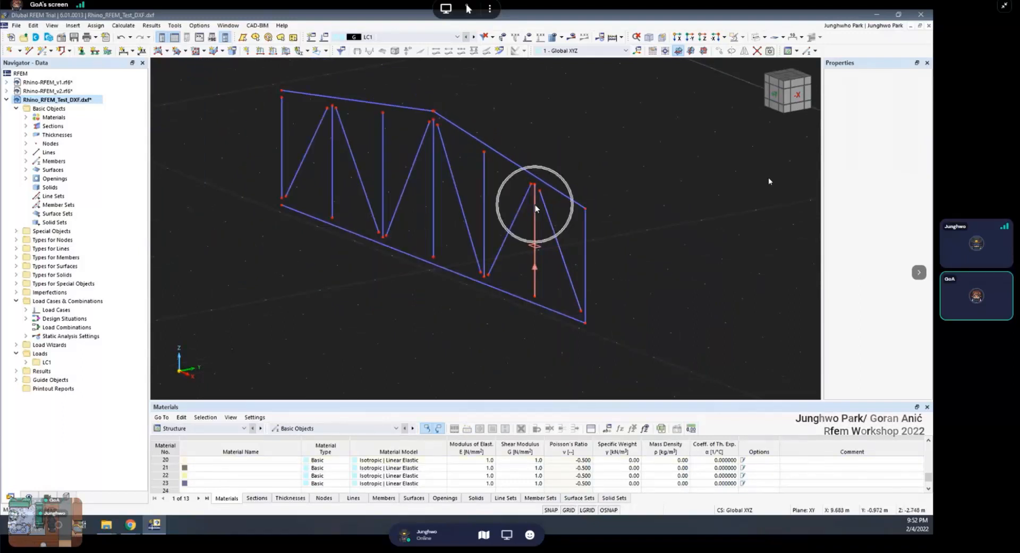
click(536, 266)
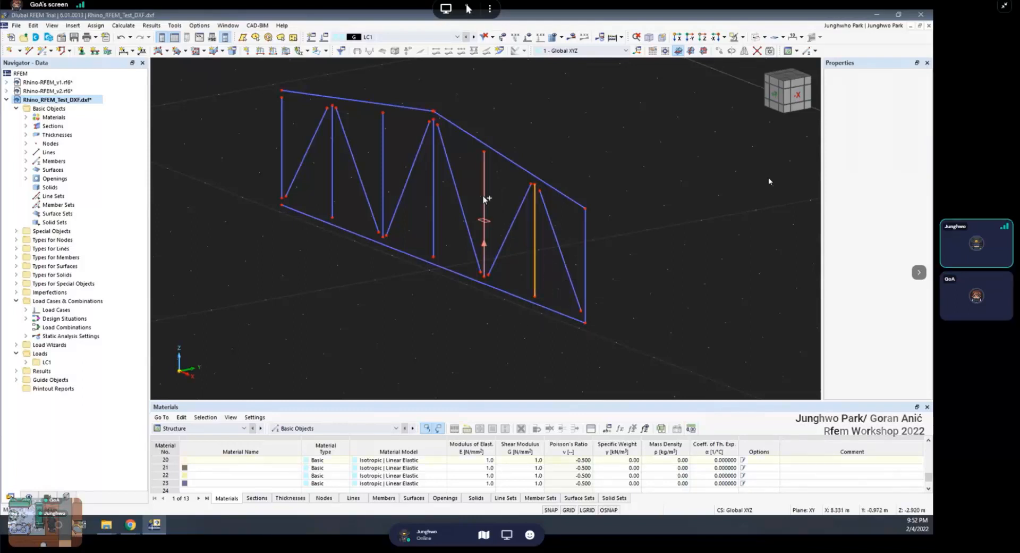
ctrl+click(484, 198)
right_click(484, 173)
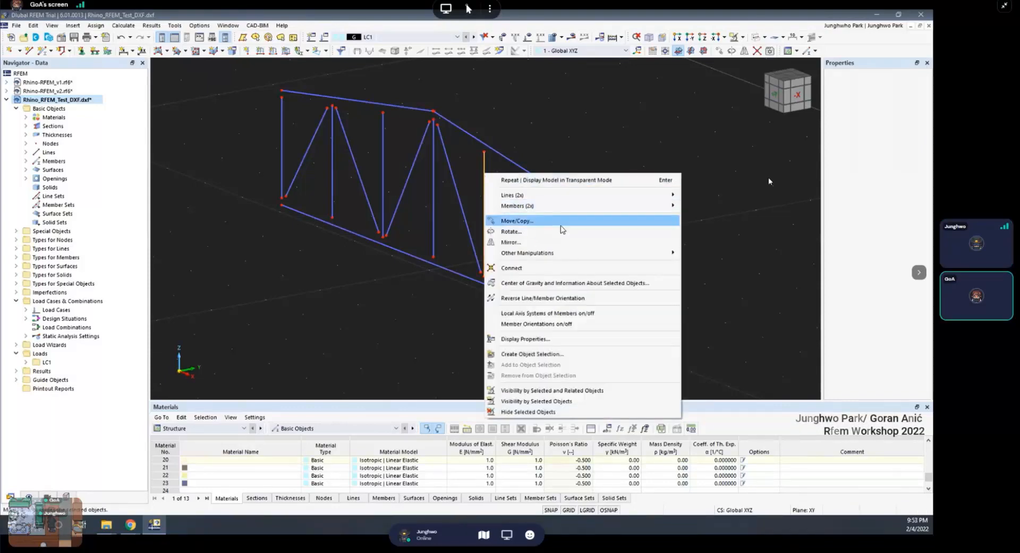
mouse_move(563, 198)
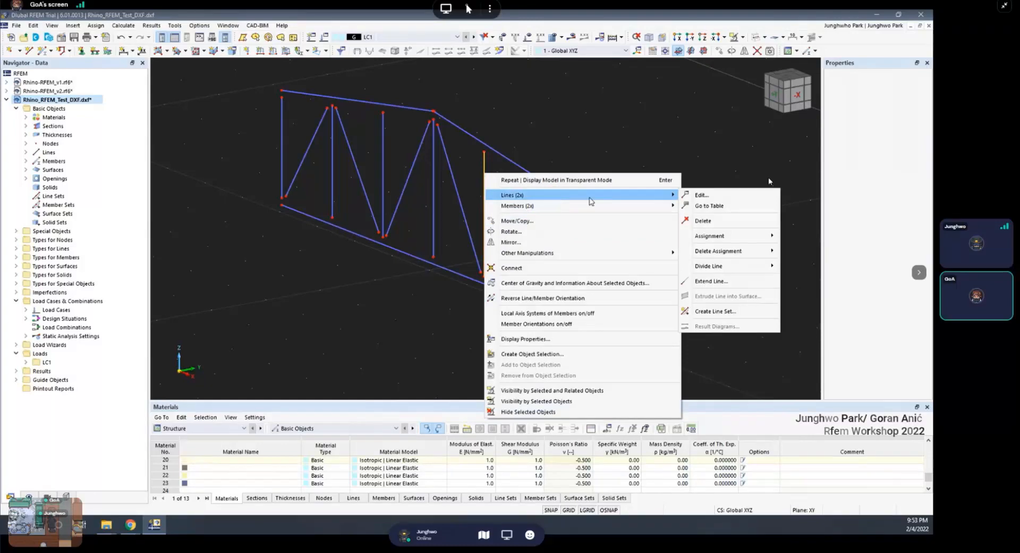
click(737, 280)
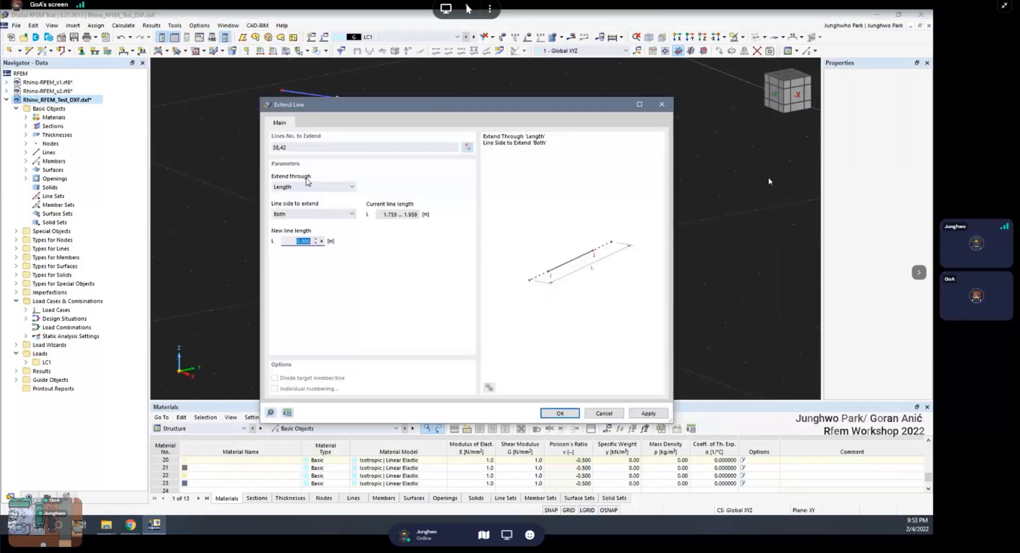
click(299, 212)
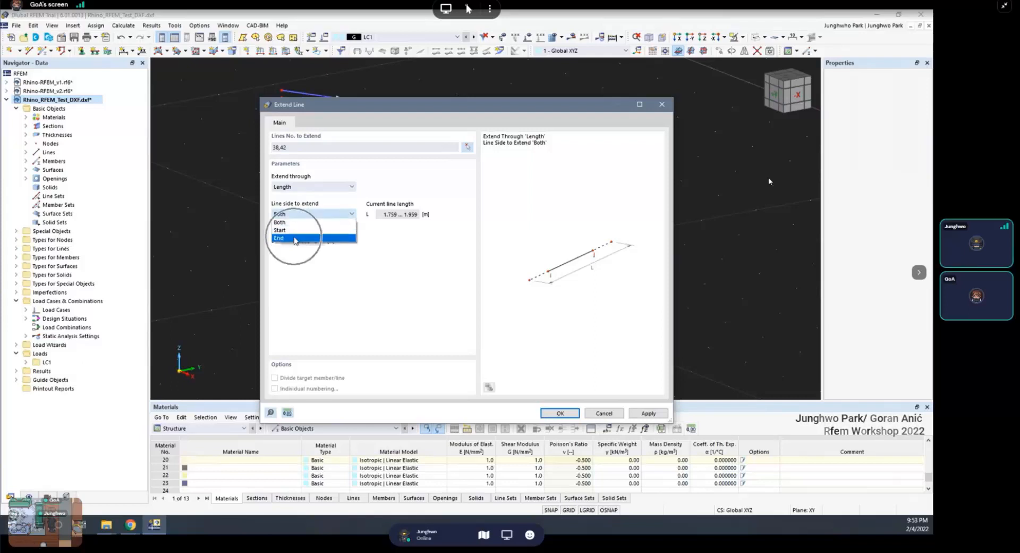
click(295, 239)
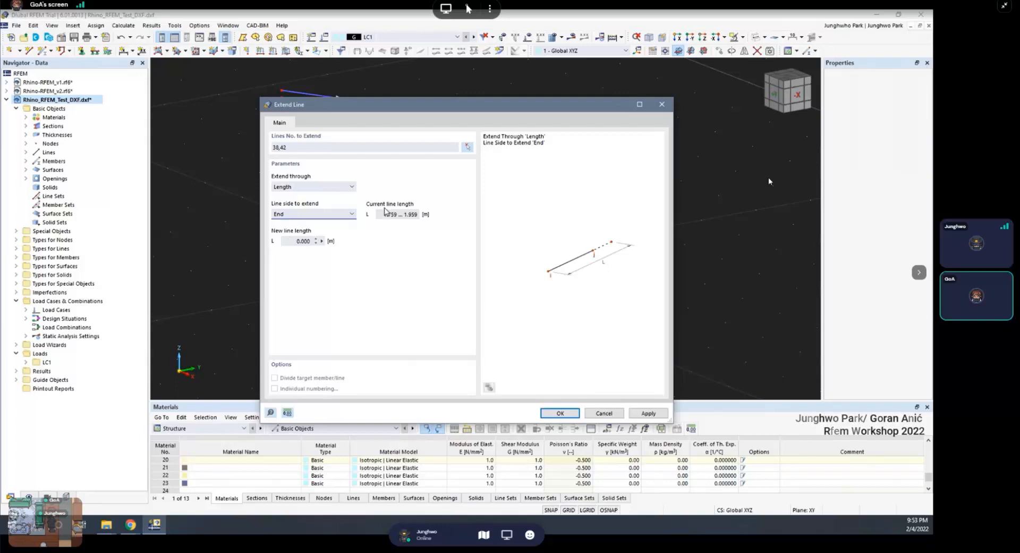
click(318, 187)
click(319, 187)
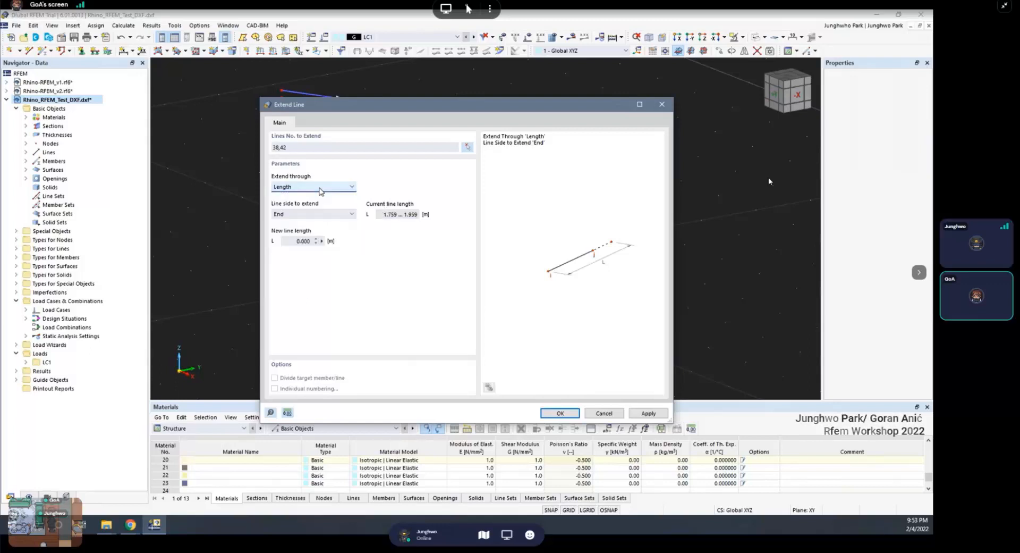
click(319, 187)
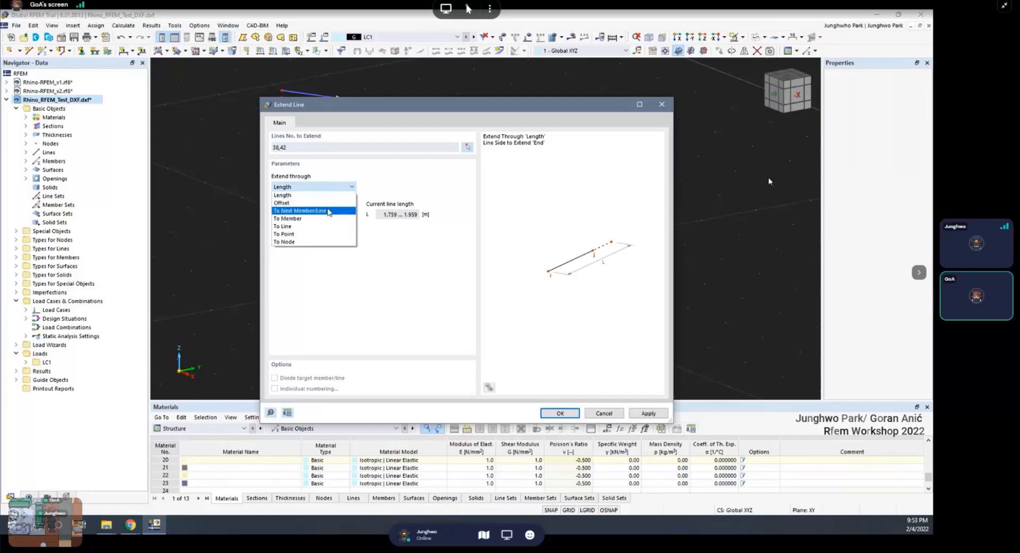
click(328, 211)
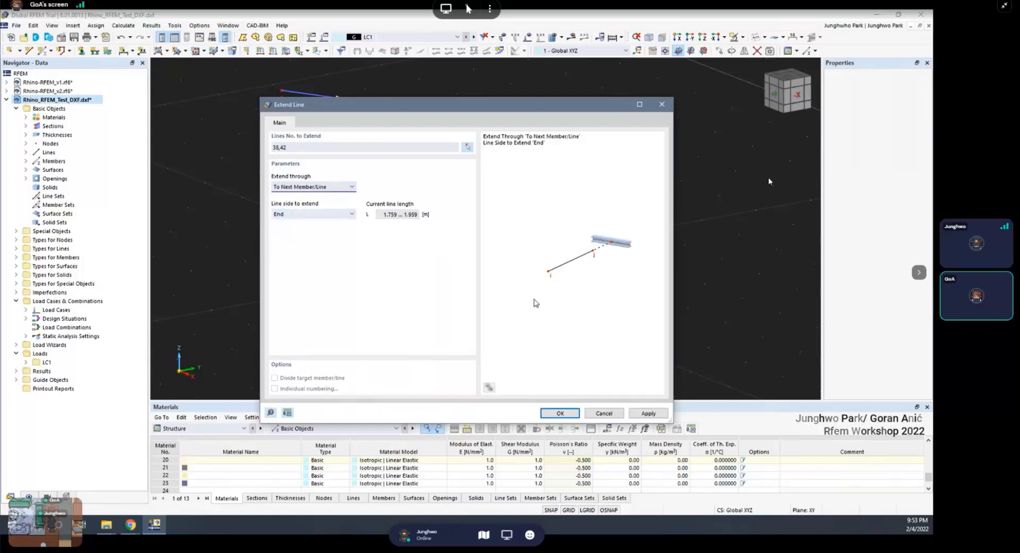
click(567, 414)
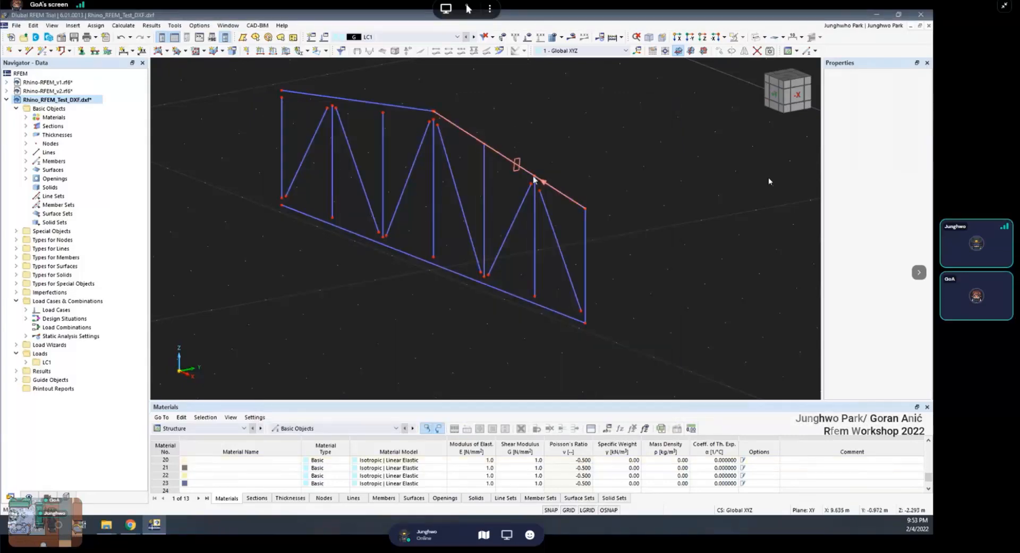
Connect the sloping upper chord segment with the web members beneath it so they are divided at their intersections
drag(563, 132, 460, 231)
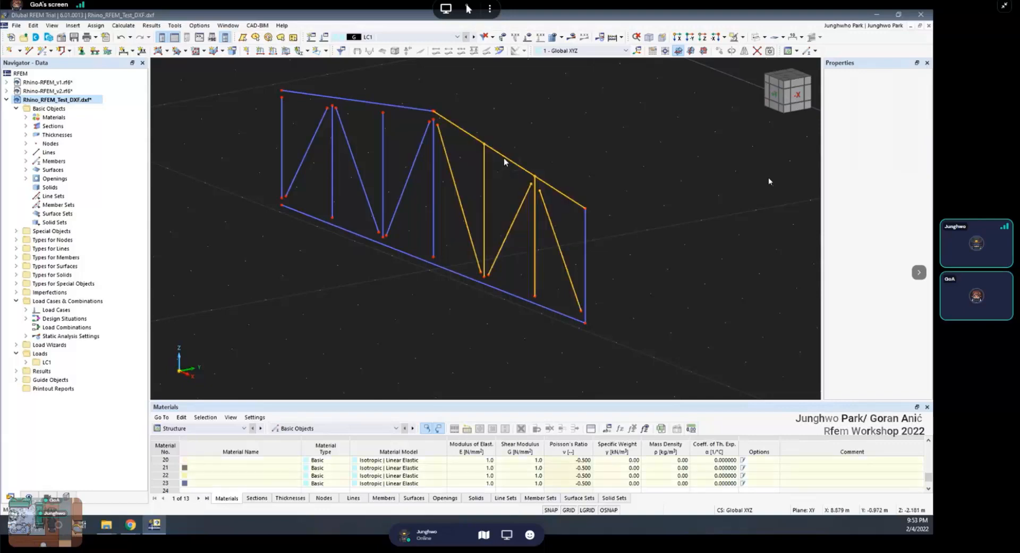
right_click(503, 158)
click(539, 278)
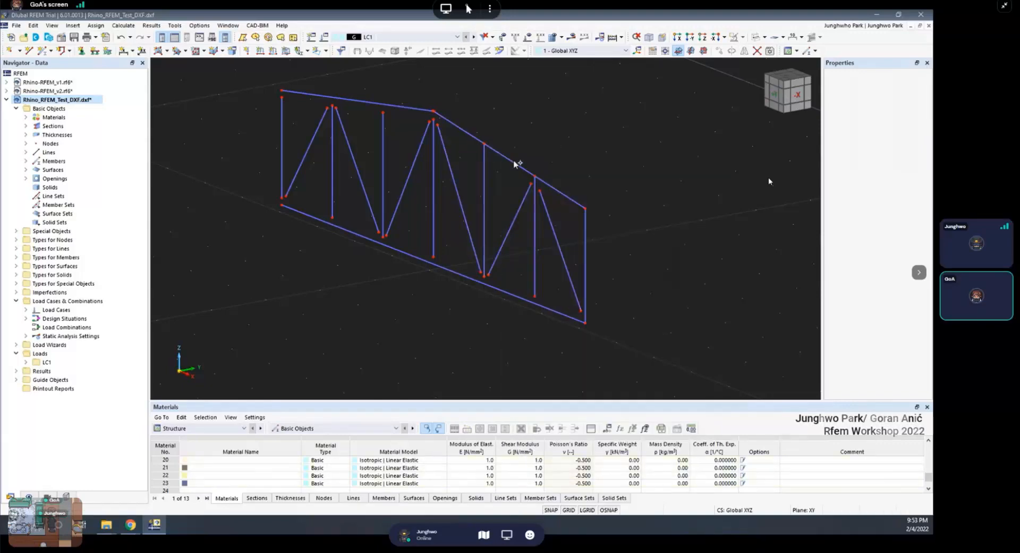
scroll(550, 181, down, 3)
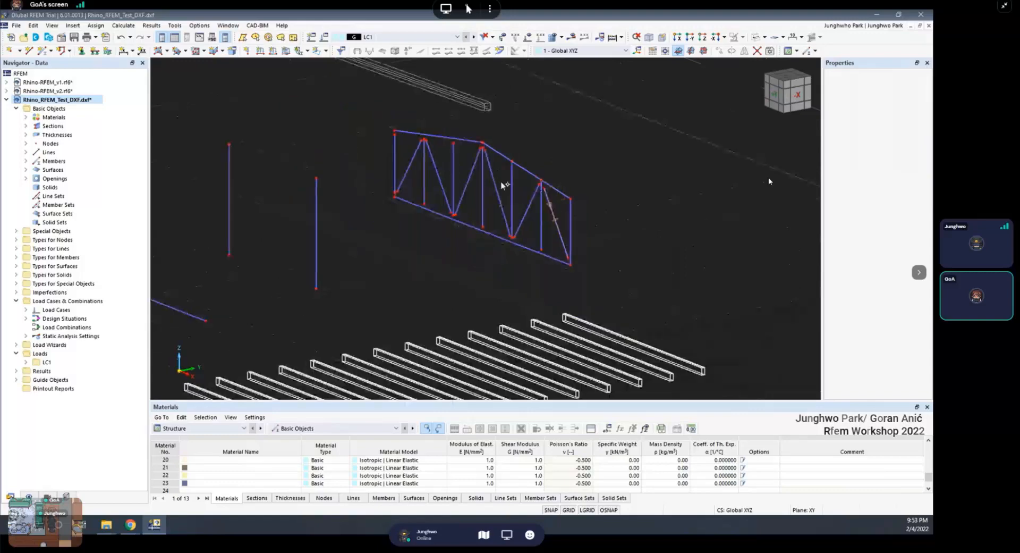
key(Escape)
mouse_move(585, 240)
ctrl+middle_down()
mouse_move(568, 219)
mouse_move(568, 230)
ctrl+middle_up()
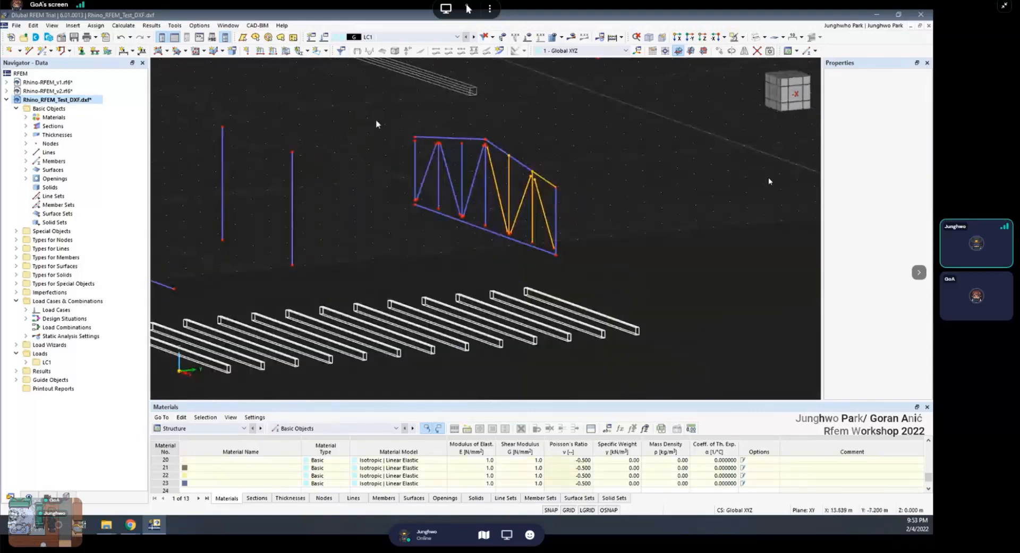
drag(385, 119, 612, 278)
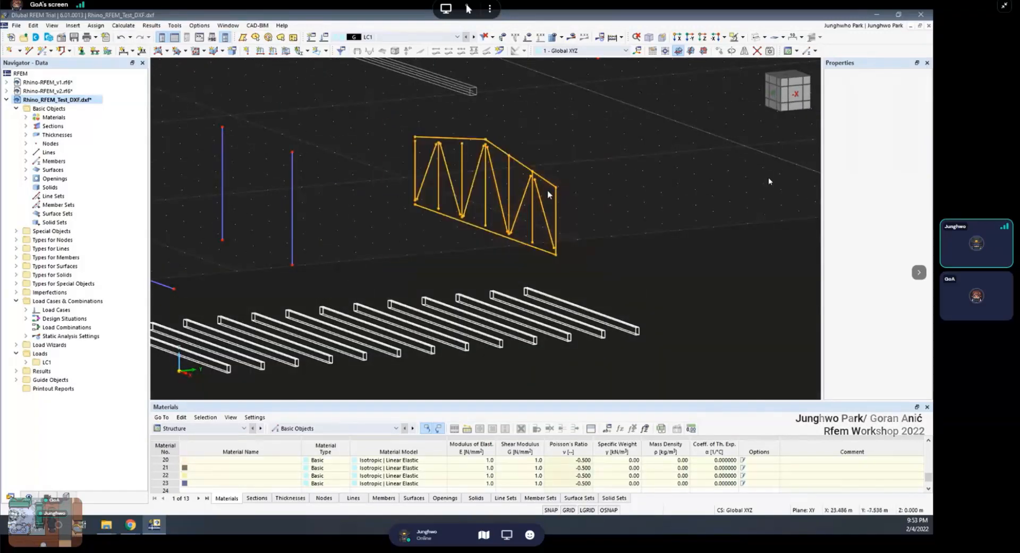
scroll(521, 162, up, 2)
right_click(521, 164)
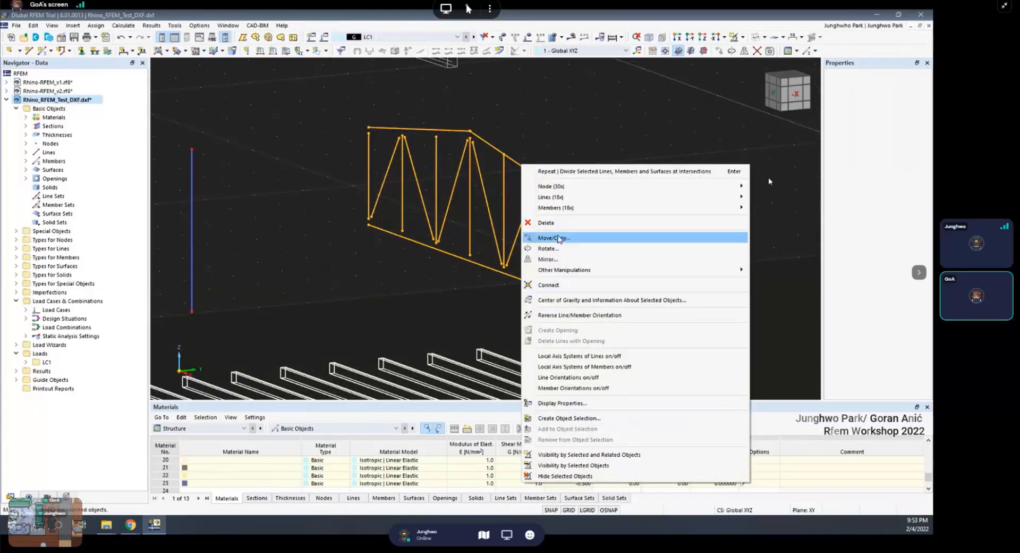
mouse_move(579, 197)
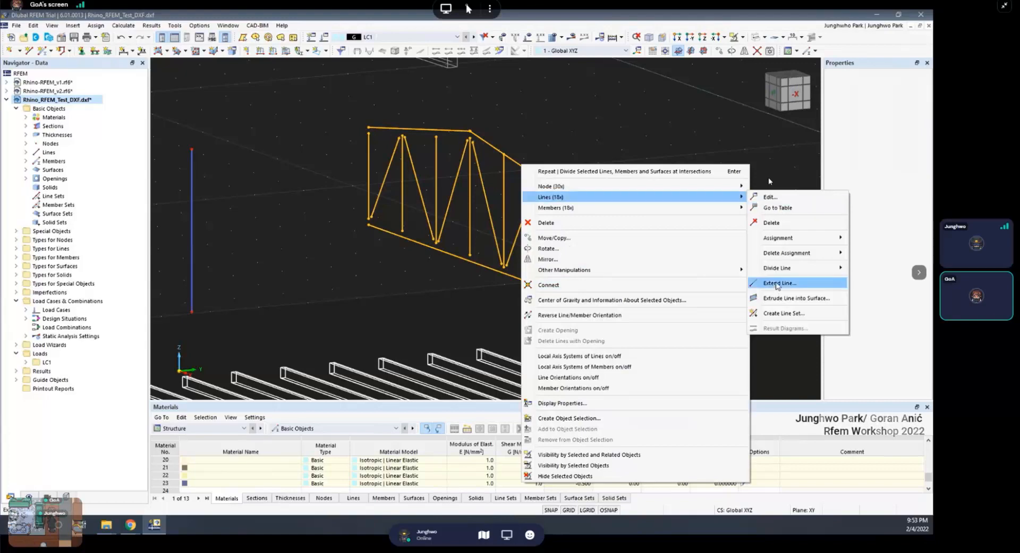
click(778, 283)
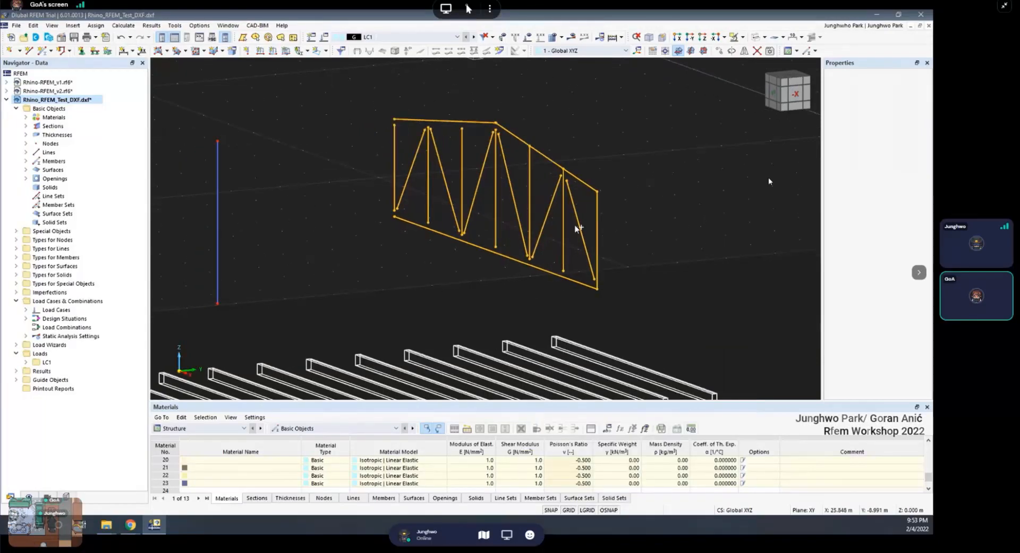
Extend all the truss's remaining verticals and diagonals on both sides to the next member/line
drag(609, 202, 355, 196)
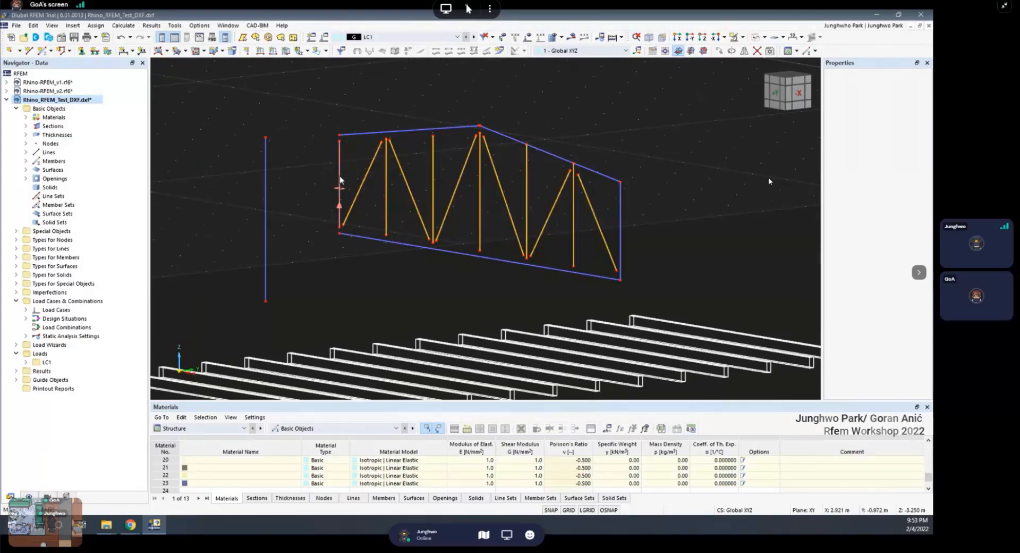
right_click(340, 180)
mouse_move(404, 198)
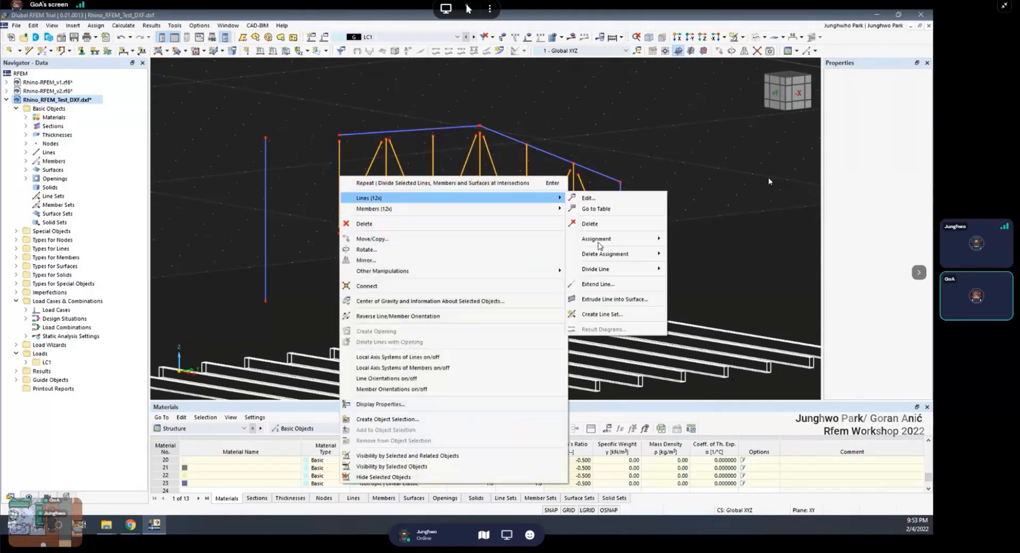
click(599, 285)
click(318, 187)
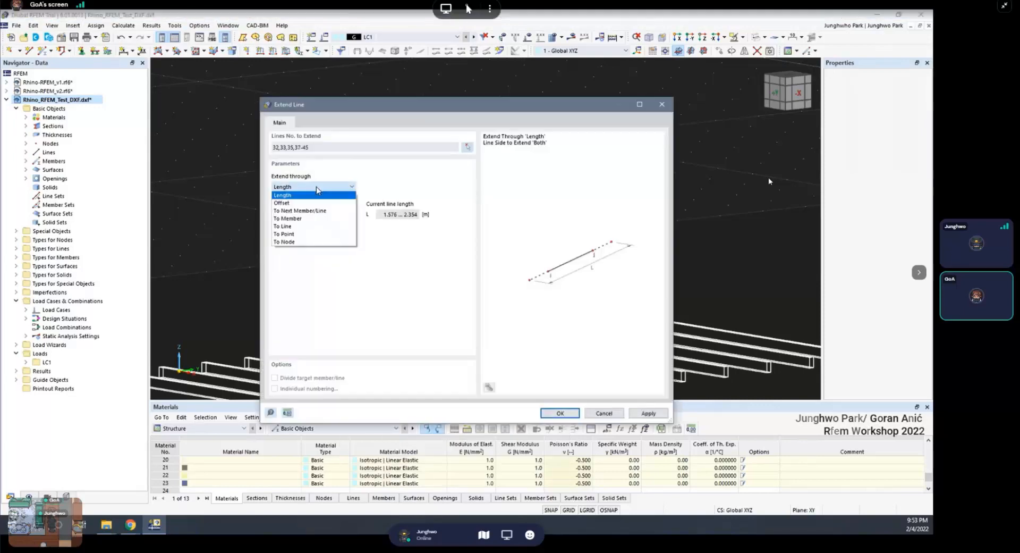
click(318, 187)
click(315, 187)
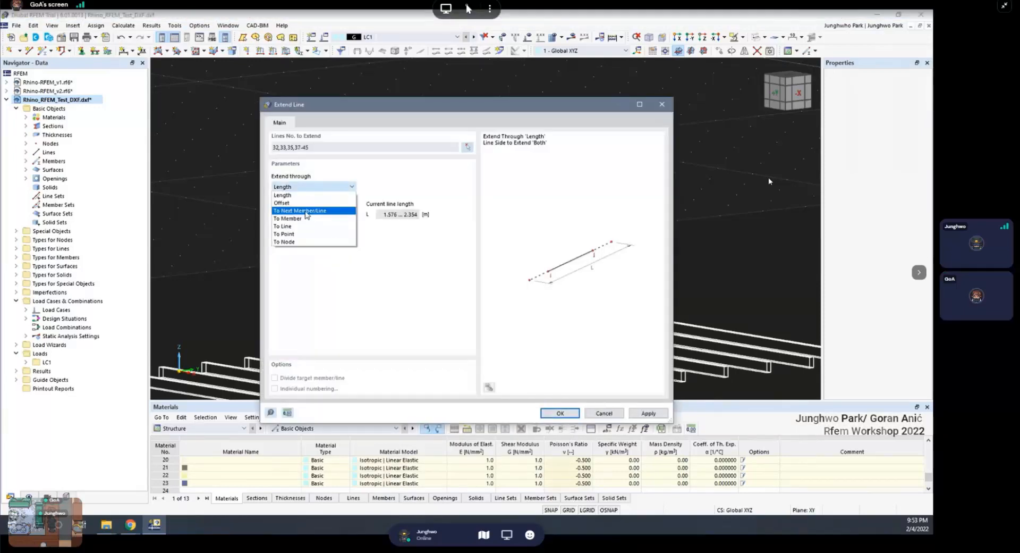
click(305, 210)
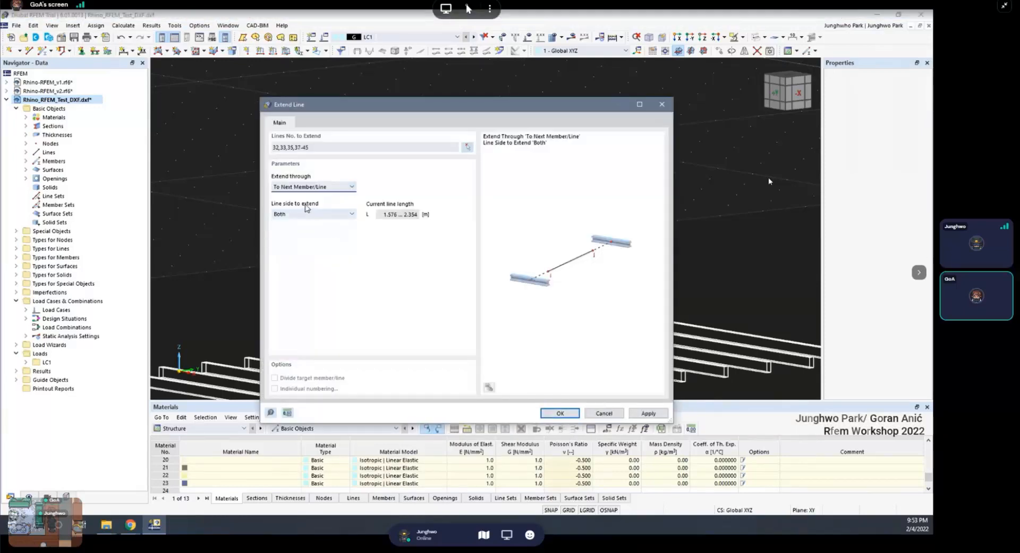
click(348, 214)
click(298, 223)
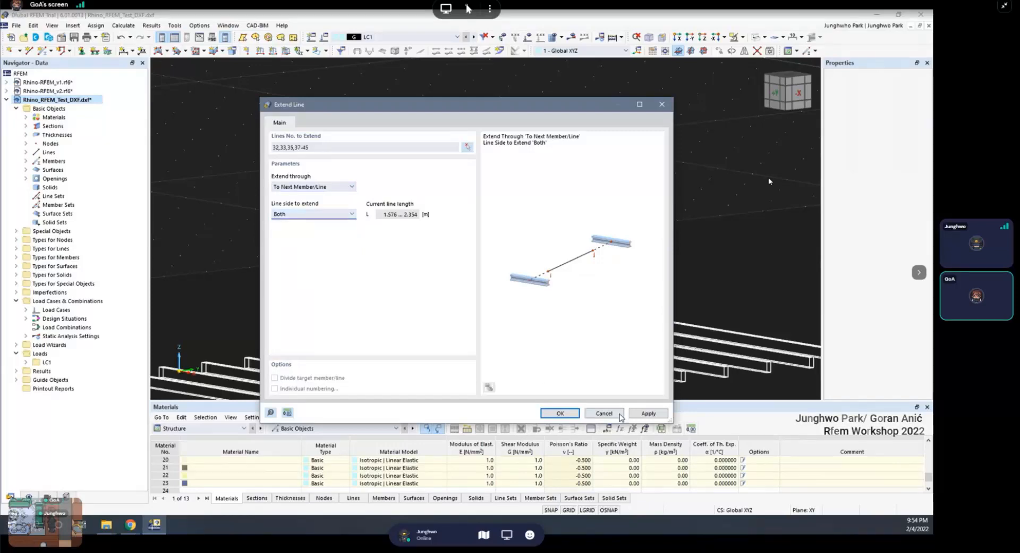
click(560, 413)
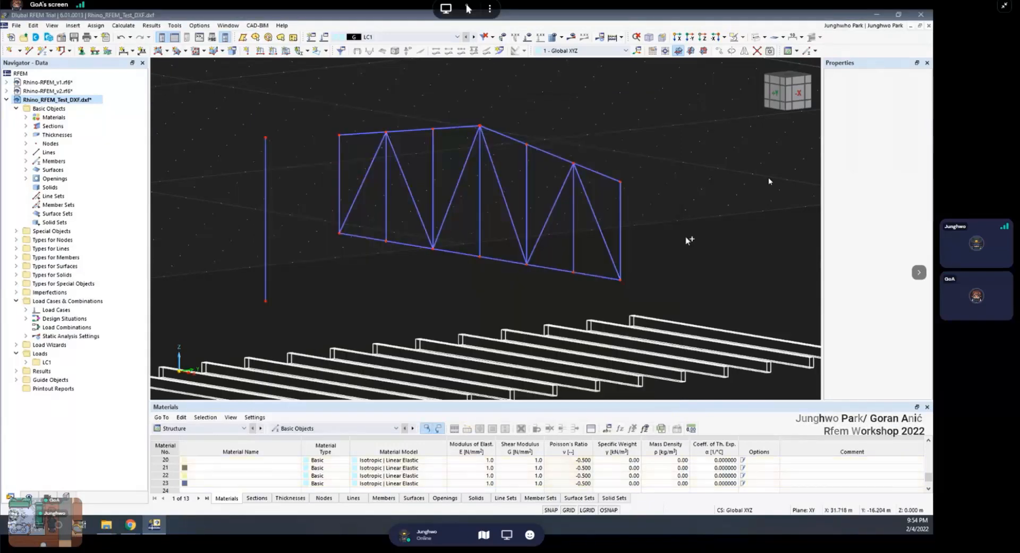
Check the member settings of the end vertical opposite the sloping chord and leave them unchanged
ctrl+middle_drag(689, 240, 488, 214)
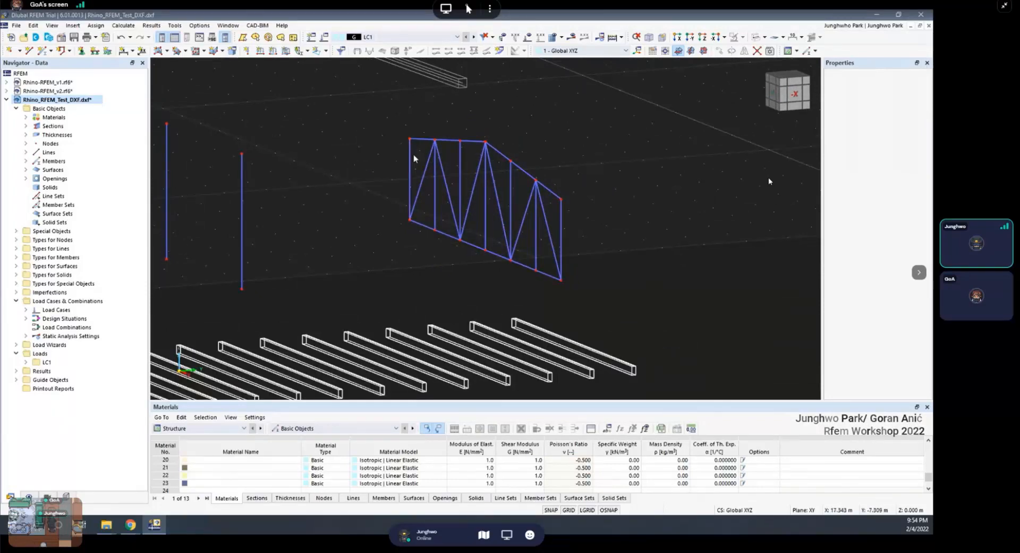
double_click(412, 158)
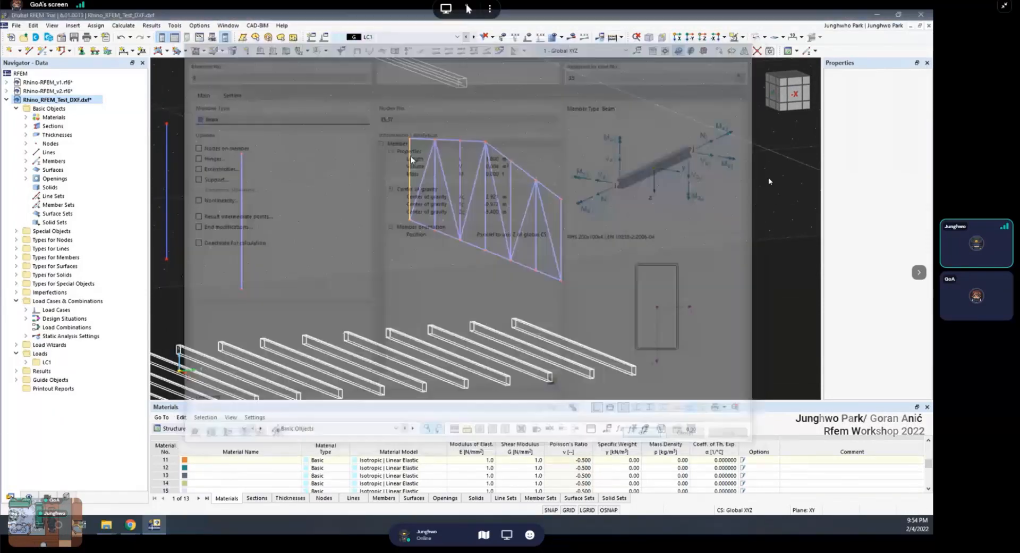
key(Escape)
ctrl+middle_drag(520, 166, 569, 210)
scroll(566, 186, up, 2)
Examine the available node and line operations at the end of the sloping upper chord, and review the connected truss
drag(565, 180, 578, 205)
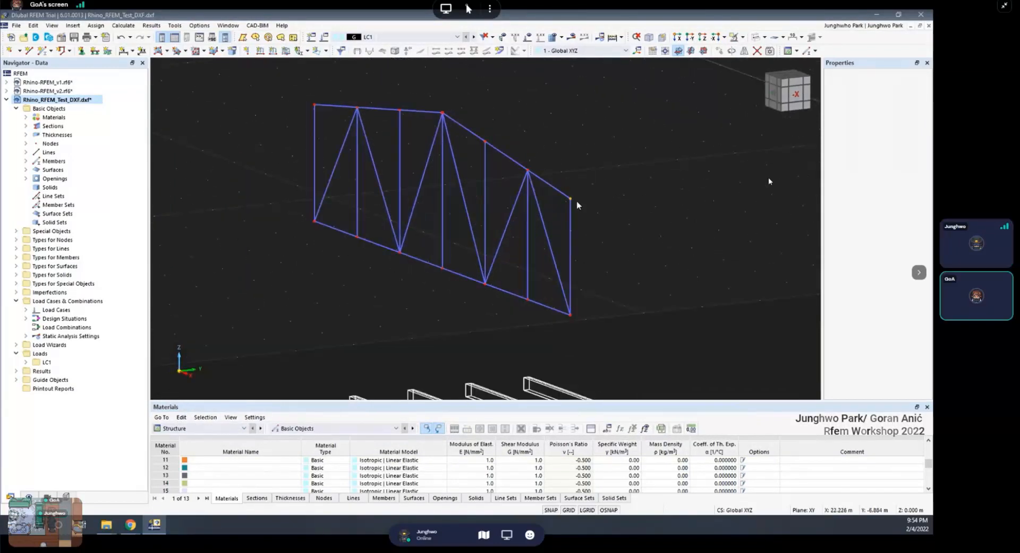
right_click(572, 200)
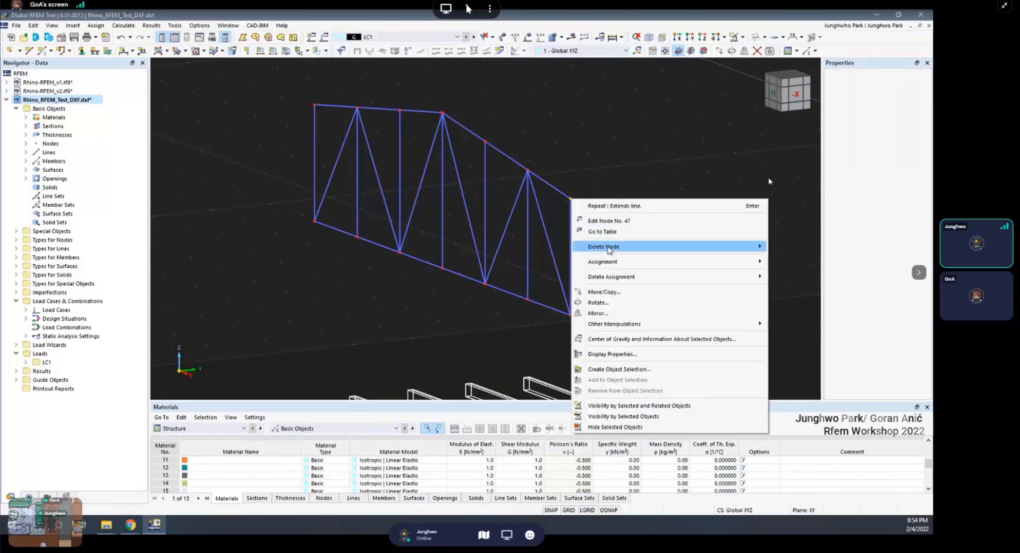
mouse_move(609, 250)
click(550, 204)
scroll(519, 165, up, 2)
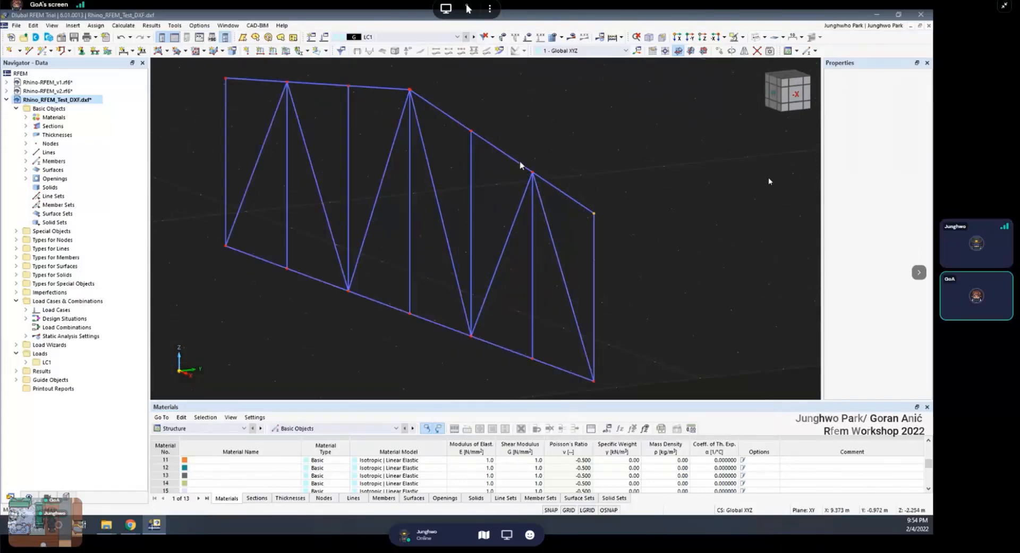
drag(524, 149, 623, 241)
right_click(594, 215)
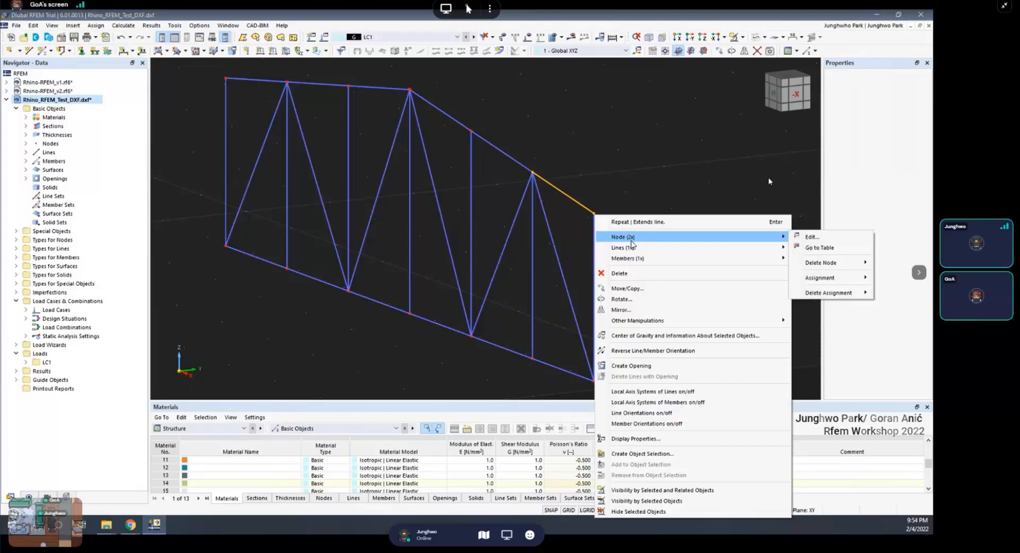
click(586, 179)
scroll(587, 179, down, 3)
scroll(587, 196, up, 4)
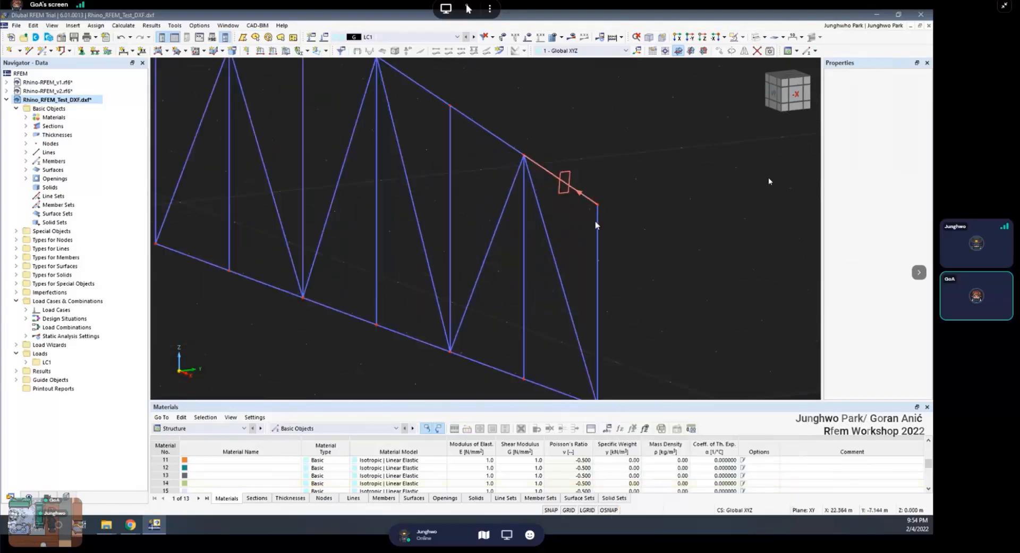
drag(583, 216, 617, 193)
scroll(598, 207, down, 3)
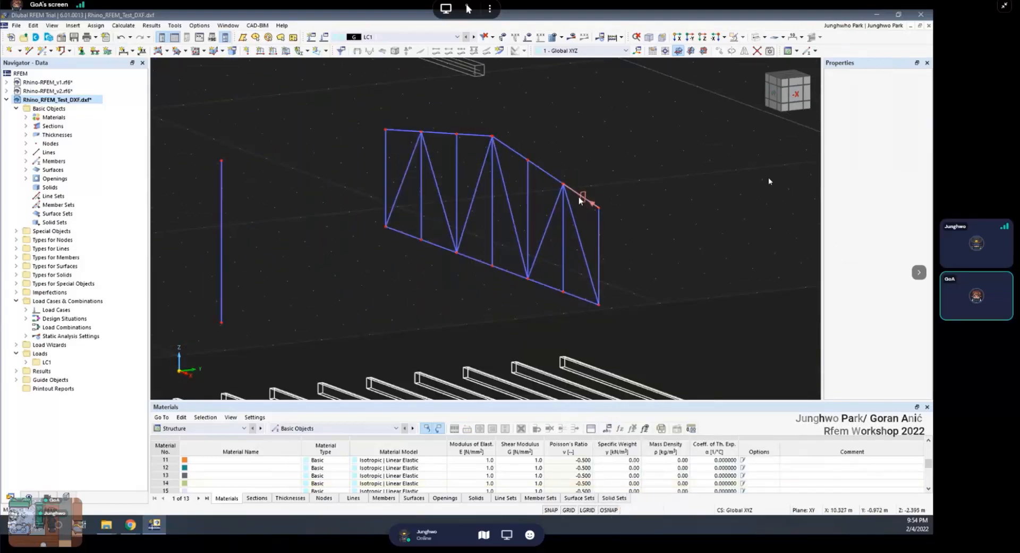
scroll(580, 200, down, 3)
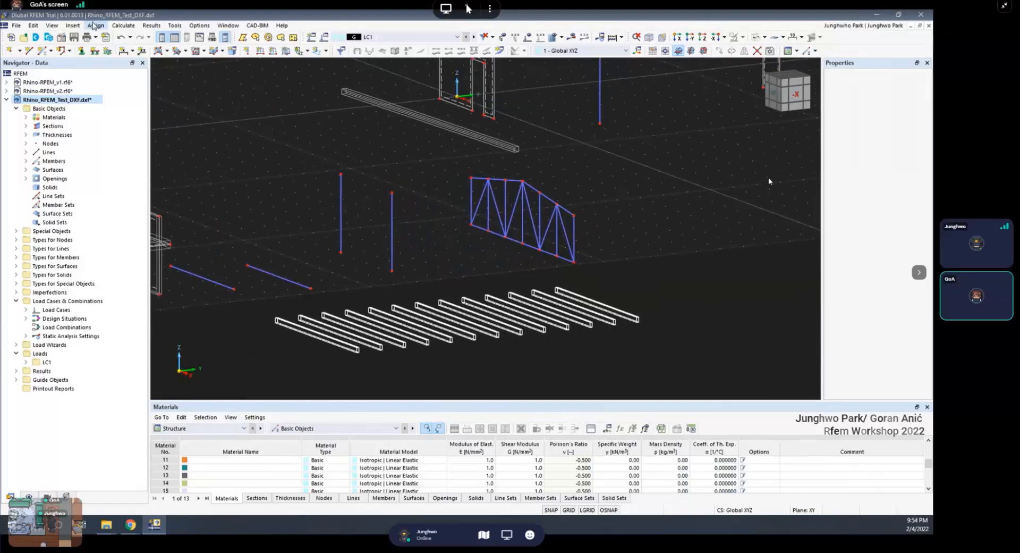
Run the Identical Nodes model check with a tolerance of 0.0005 m
click(74, 27)
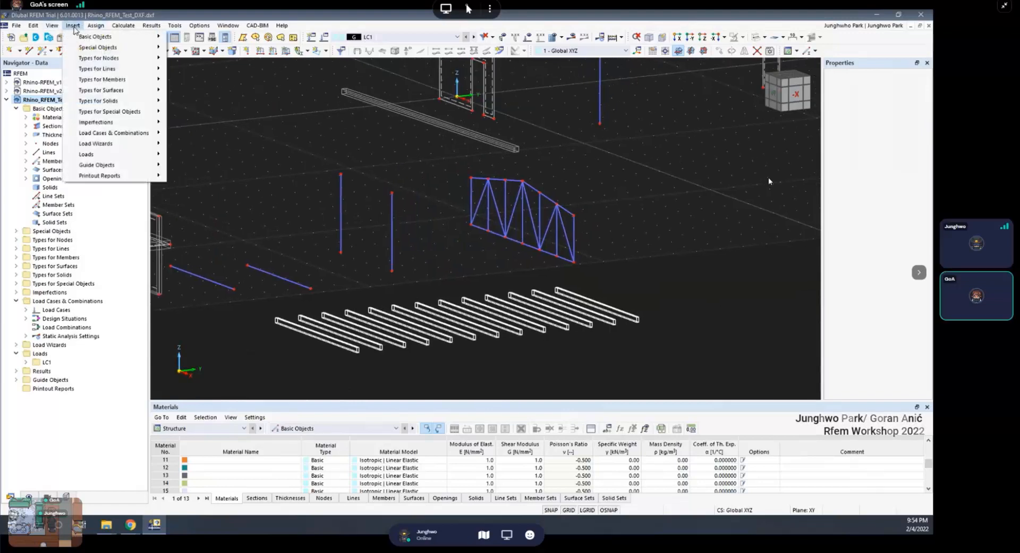
mouse_move(98, 28)
click(175, 25)
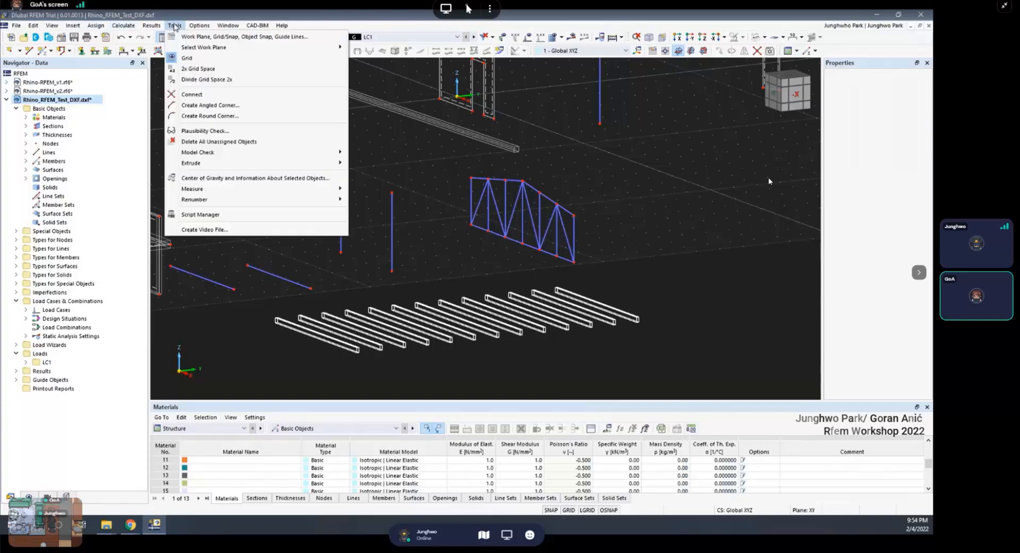
mouse_move(249, 152)
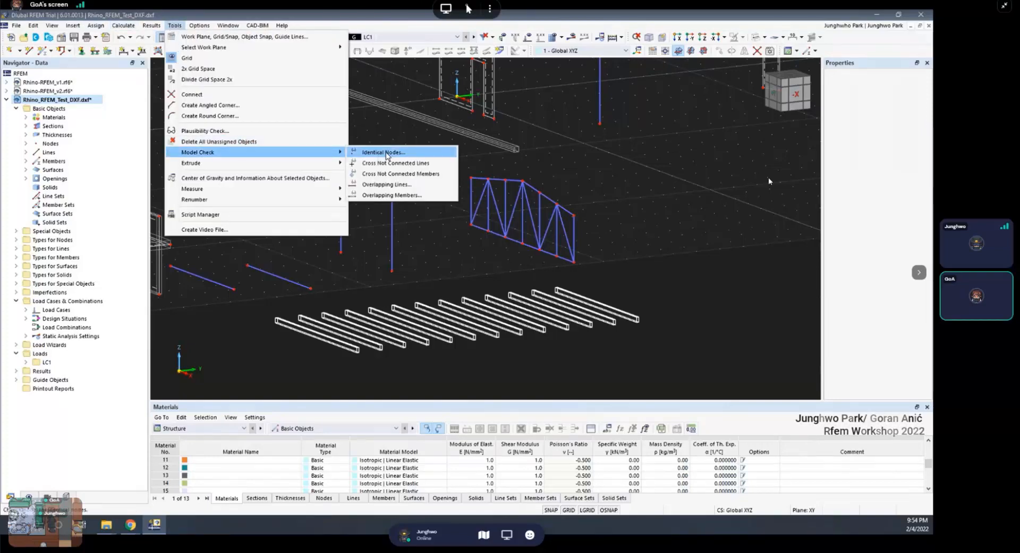
click(386, 154)
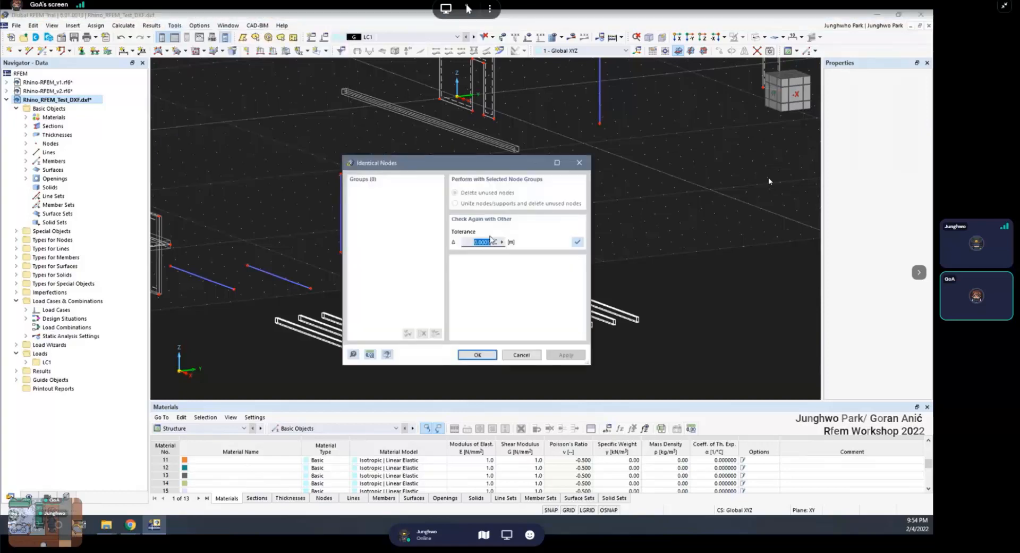
click(578, 245)
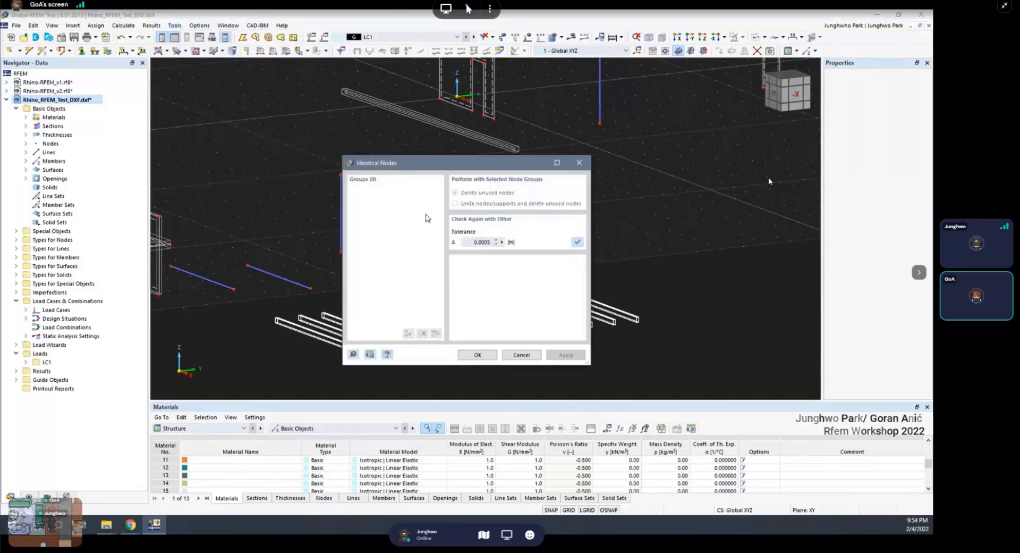
Repeat the identical nodes check with a tolerance of 0.1 m, inspect the node group, and close the check without applying changes
drag(490, 241, 481, 242)
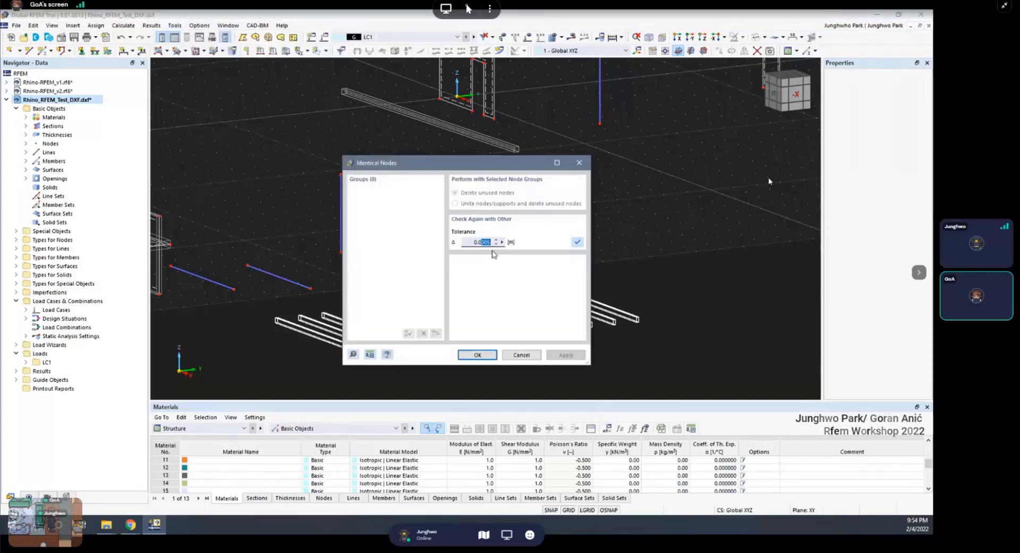
click(481, 242)
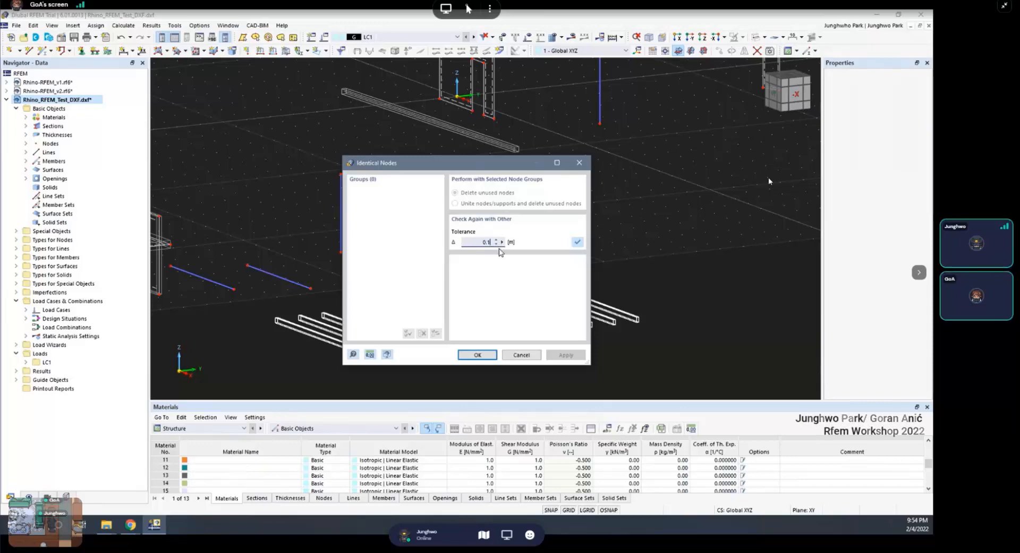
click(577, 242)
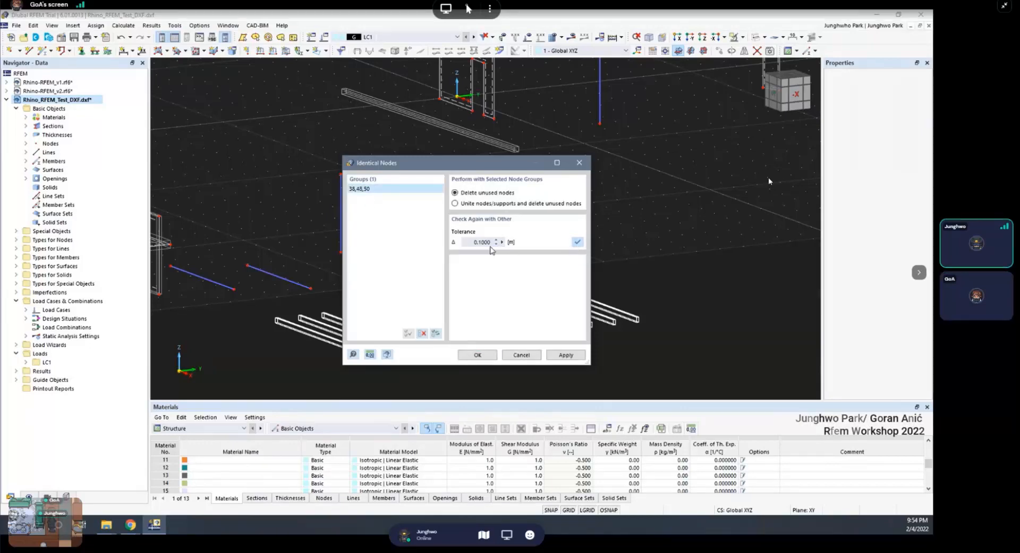
drag(477, 242, 489, 241)
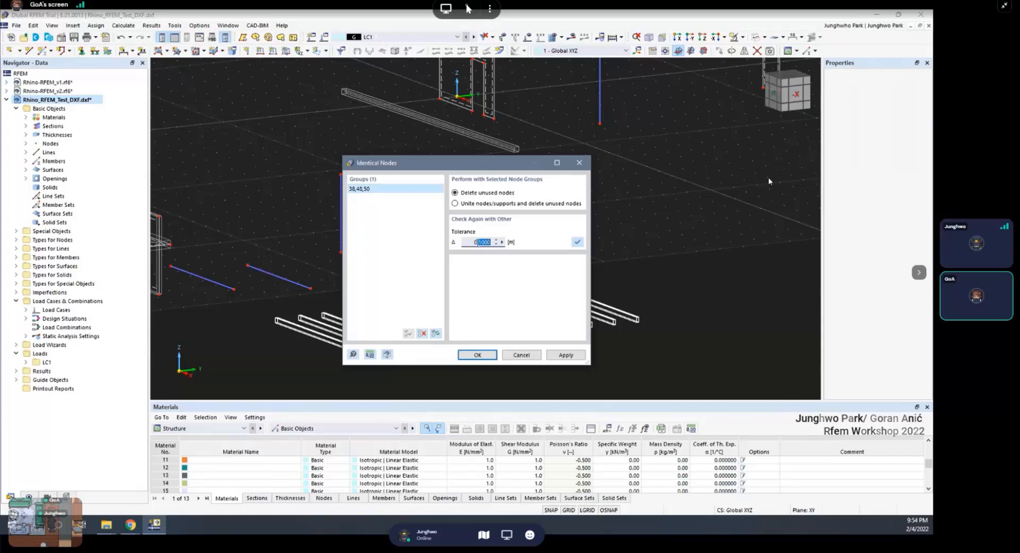
click(375, 190)
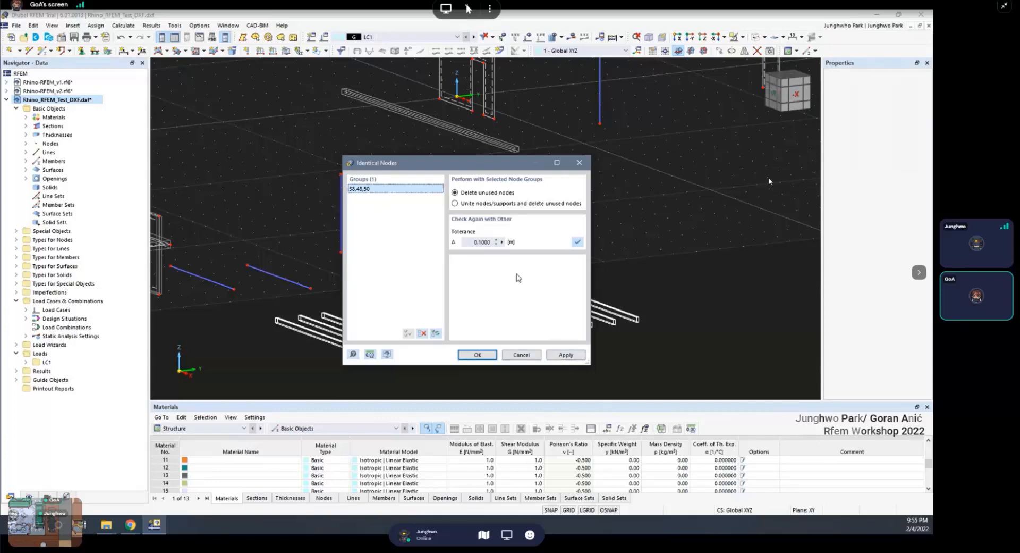
click(579, 162)
Examine the truss's connections from several angles and check the operations offered when all its members are selected
scroll(527, 192, down, 3)
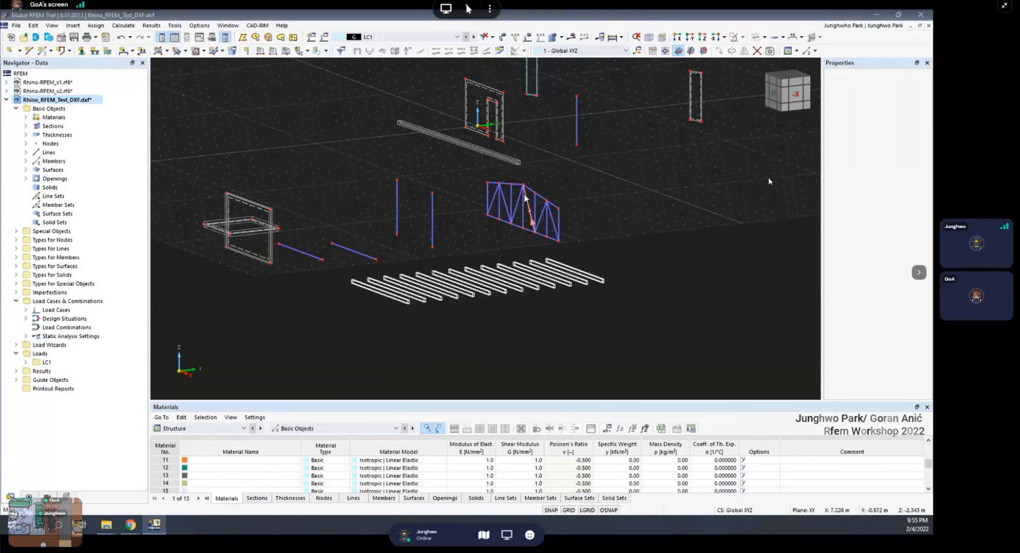
scroll(549, 213, up, 5)
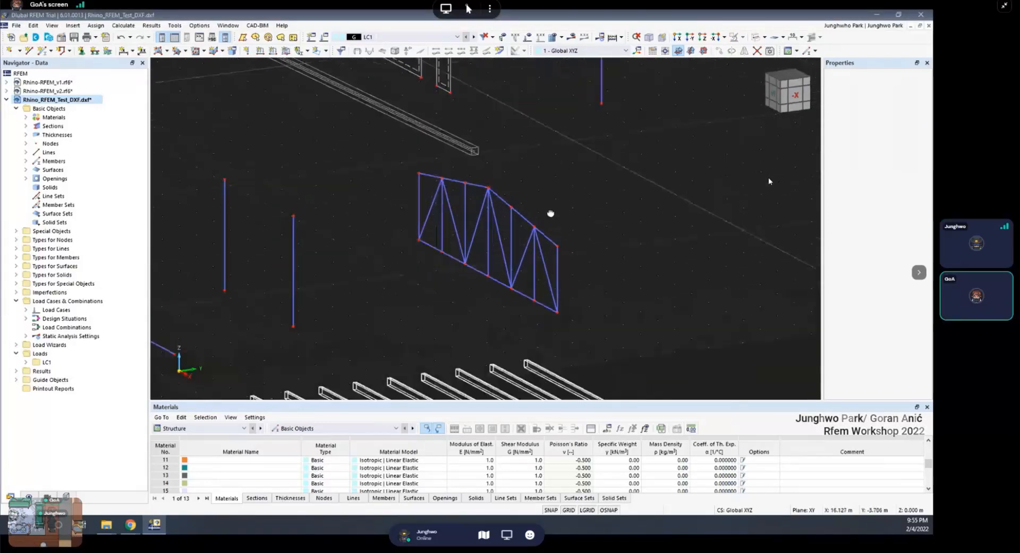
ctrl+middle_drag(540, 230, 494, 200)
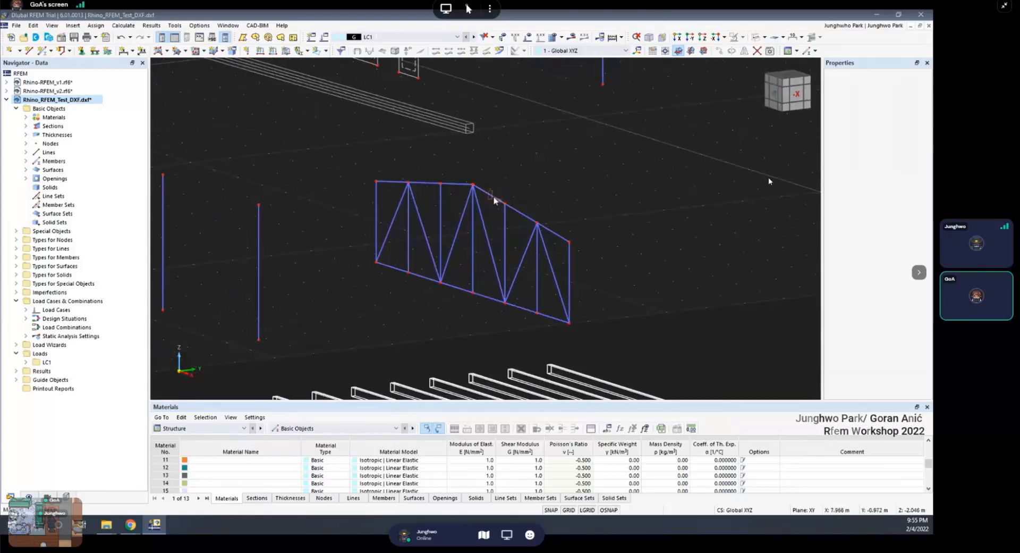
scroll(510, 234, up, 2)
middle_drag(511, 235, 518, 207)
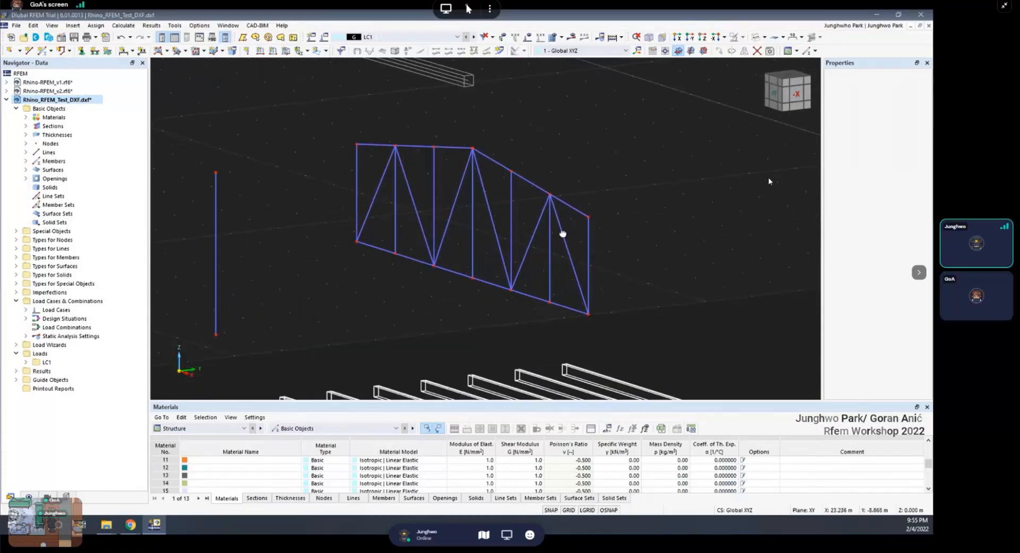
ctrl+middle_drag(562, 232, 542, 228)
drag(398, 147, 617, 330)
ctrl+middle_drag(565, 247, 580, 240)
scroll(568, 248, down, 2)
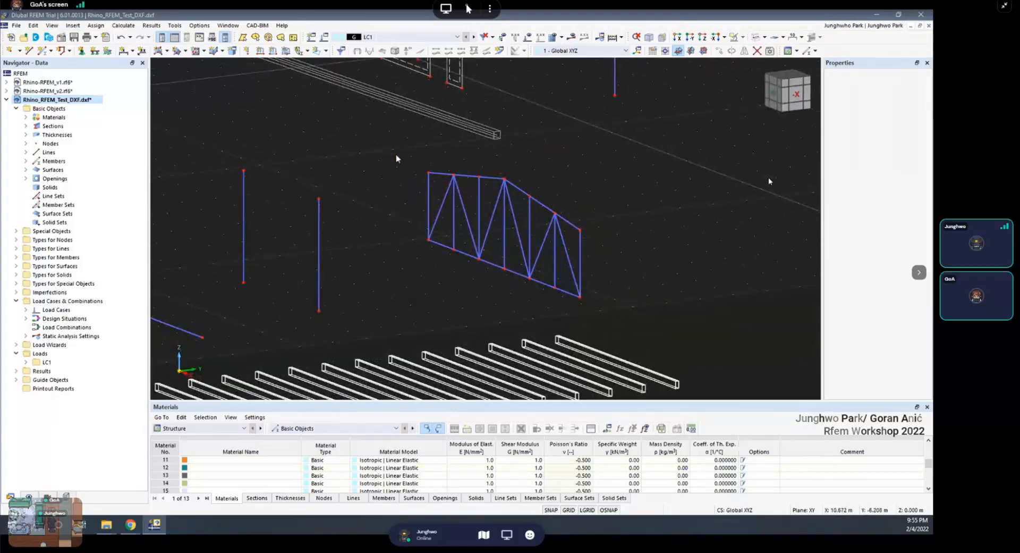
drag(396, 155, 623, 316)
right_click(583, 258)
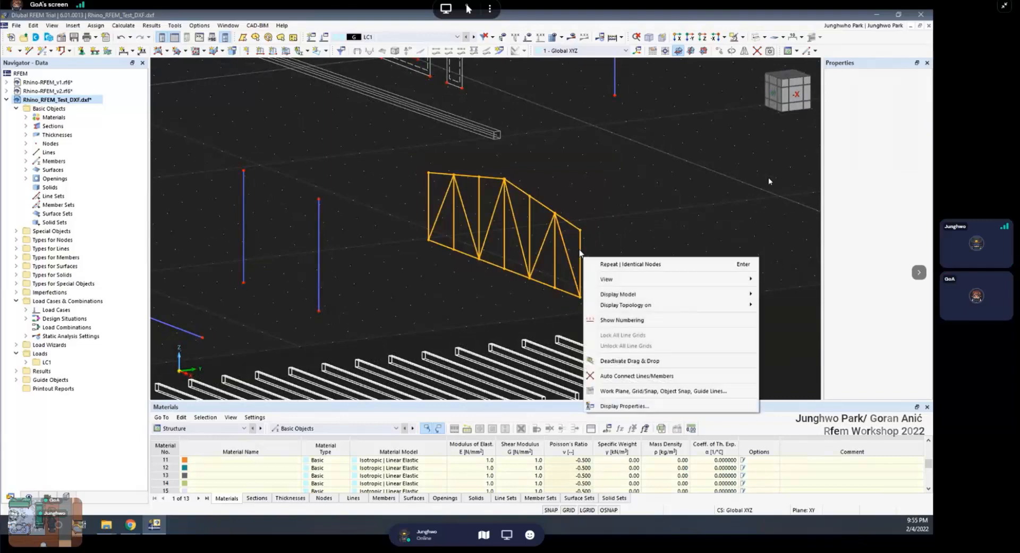
click(461, 208)
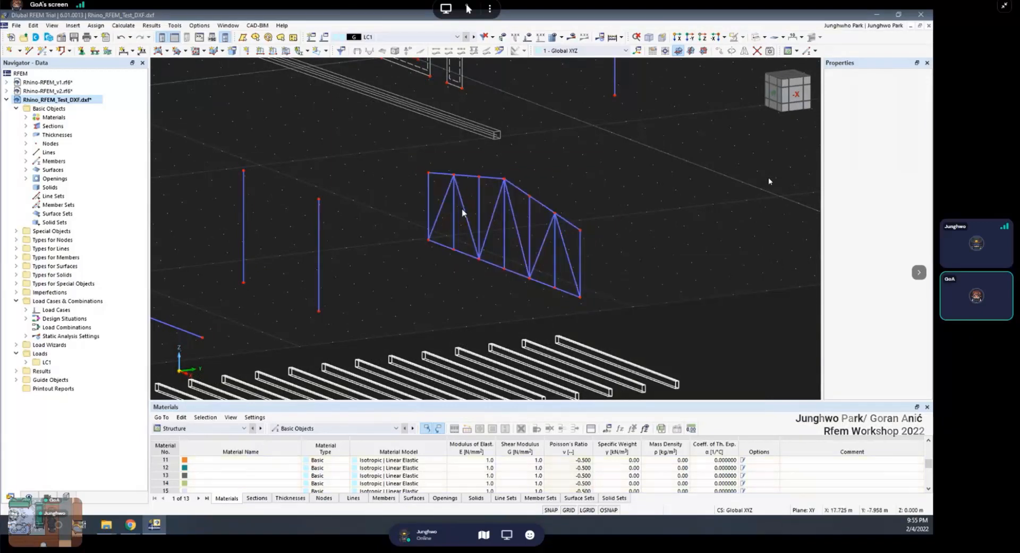
ctrl+middle_drag(463, 206, 461, 202)
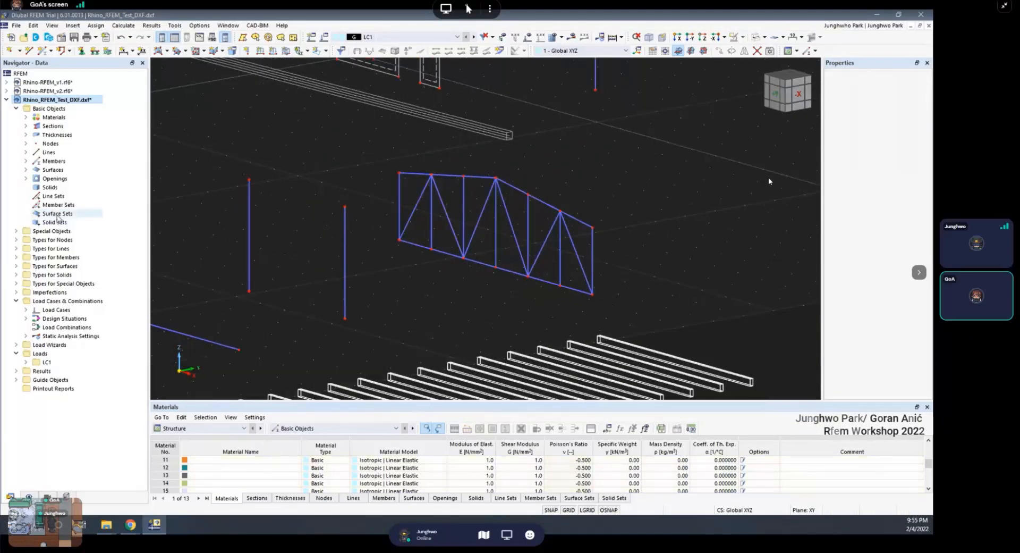
Start a new member set and try to create it as Continuous Members from all truss members (6-23)
click(69, 207)
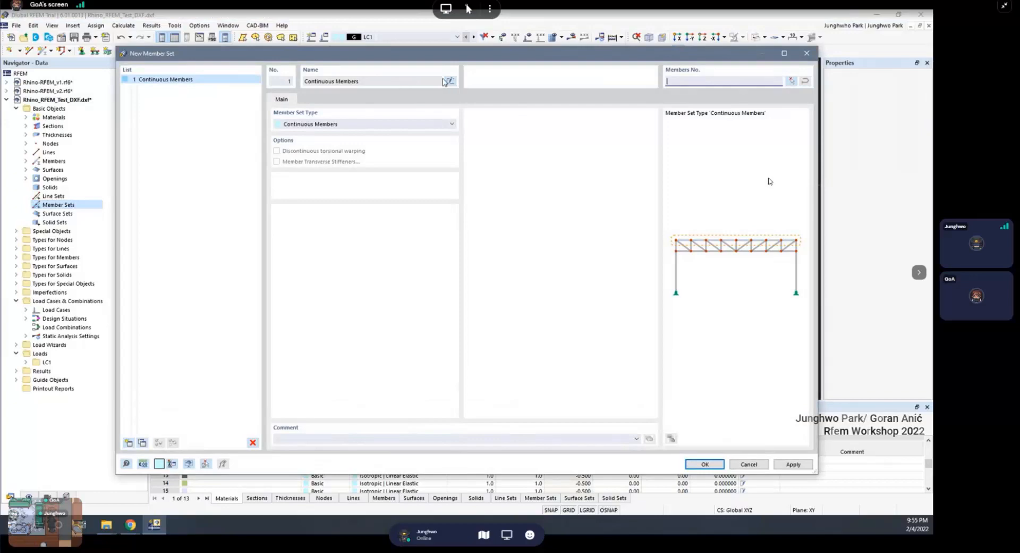
click(791, 81)
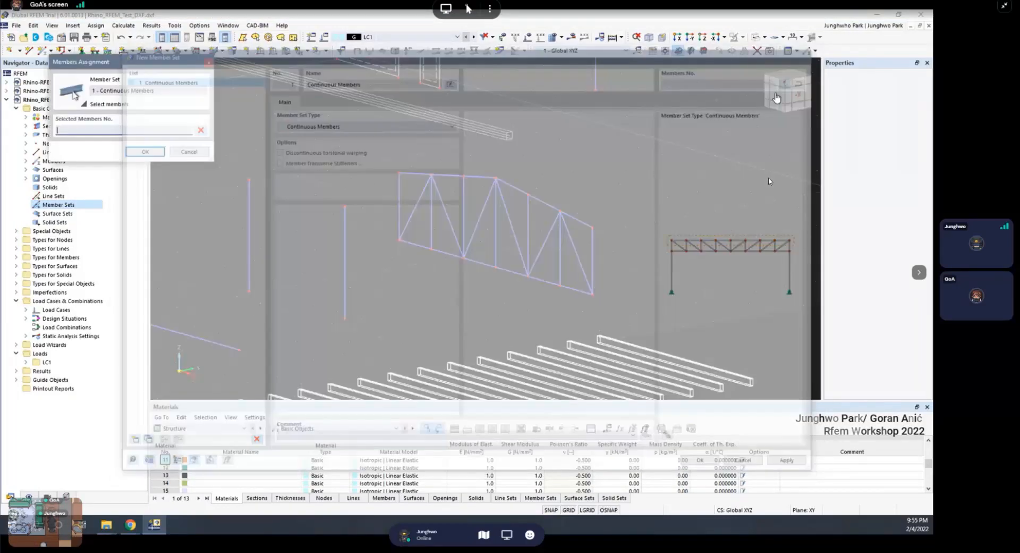
drag(650, 280, 396, 171)
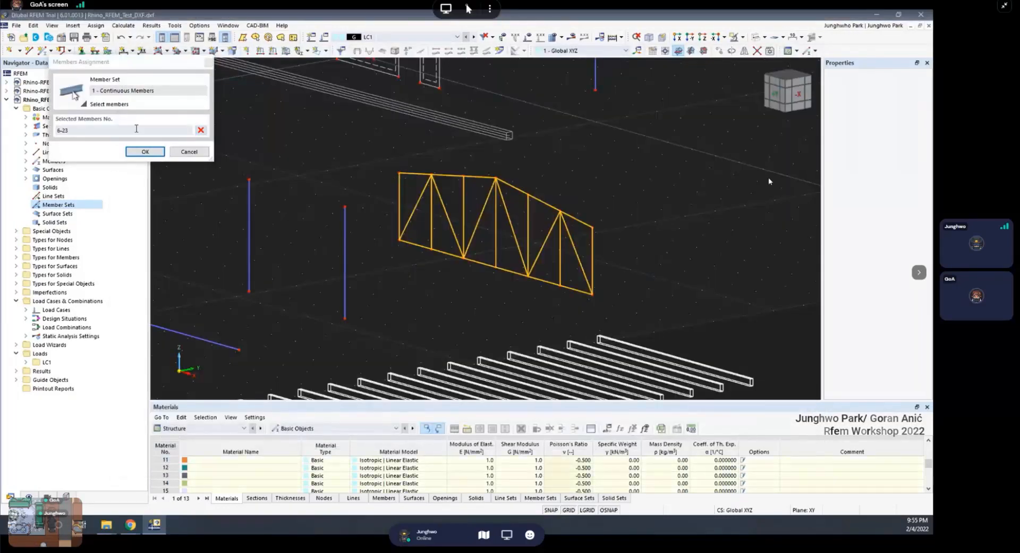
click(146, 151)
click(721, 466)
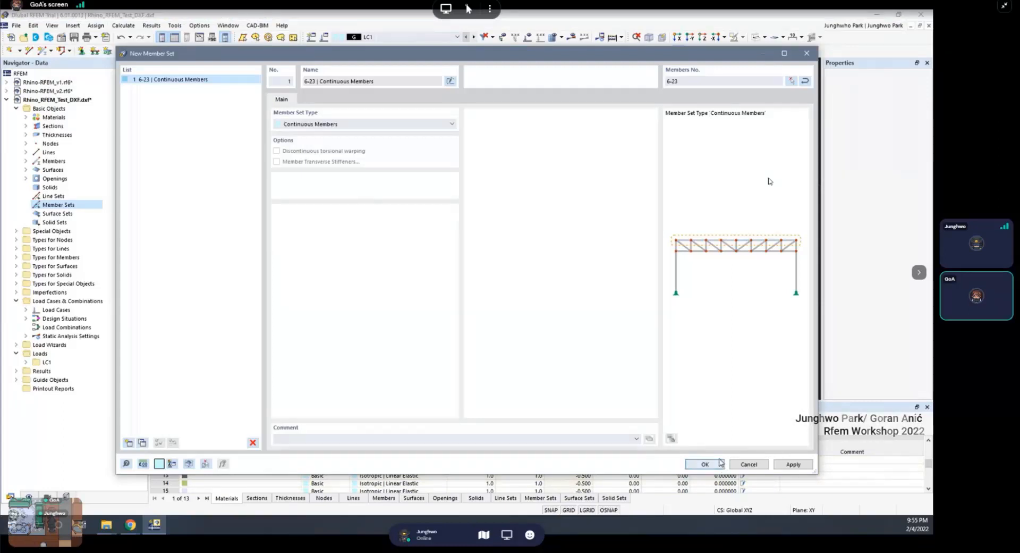
click(542, 330)
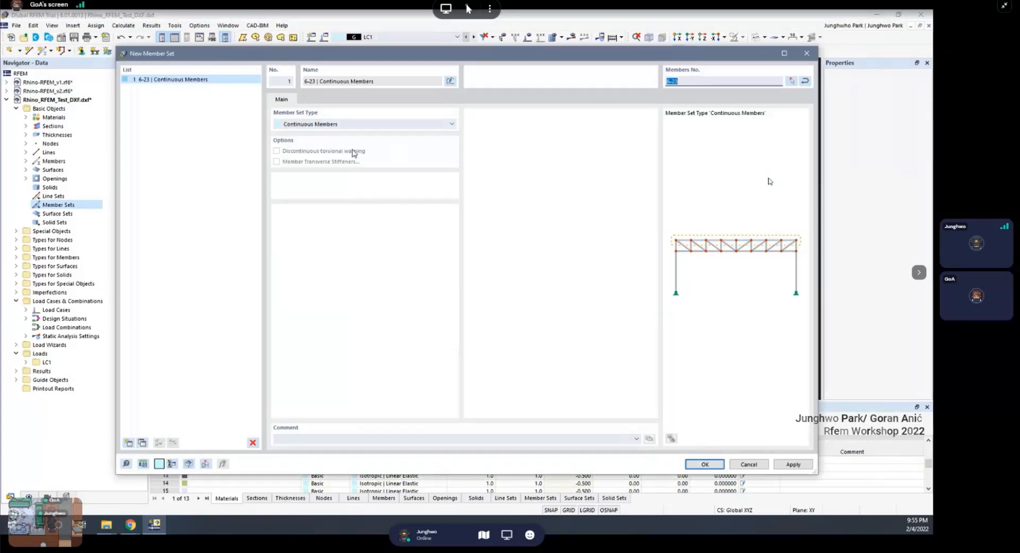
Change the new member set's type to Group of Members and create the set
click(327, 125)
click(328, 126)
click(327, 126)
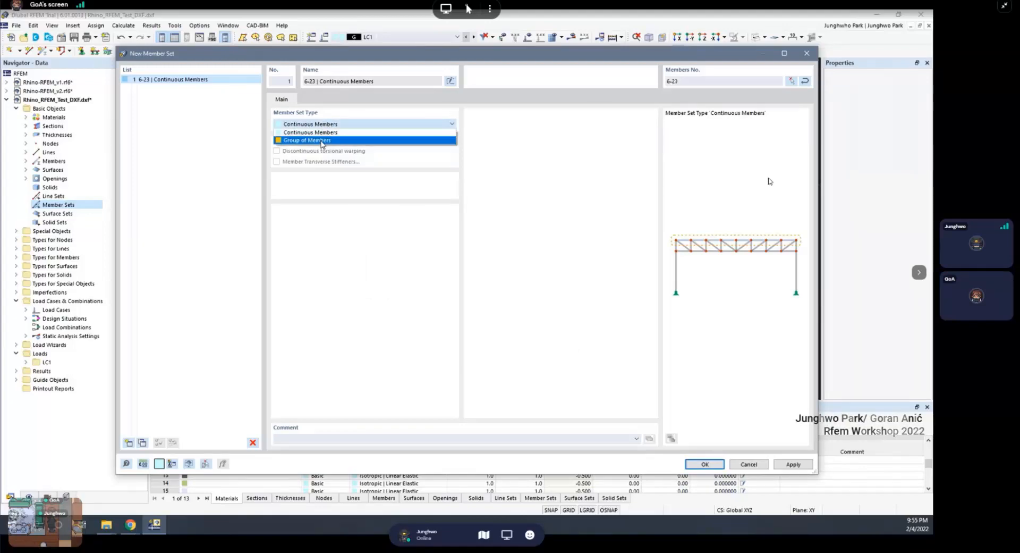
click(322, 141)
click(705, 464)
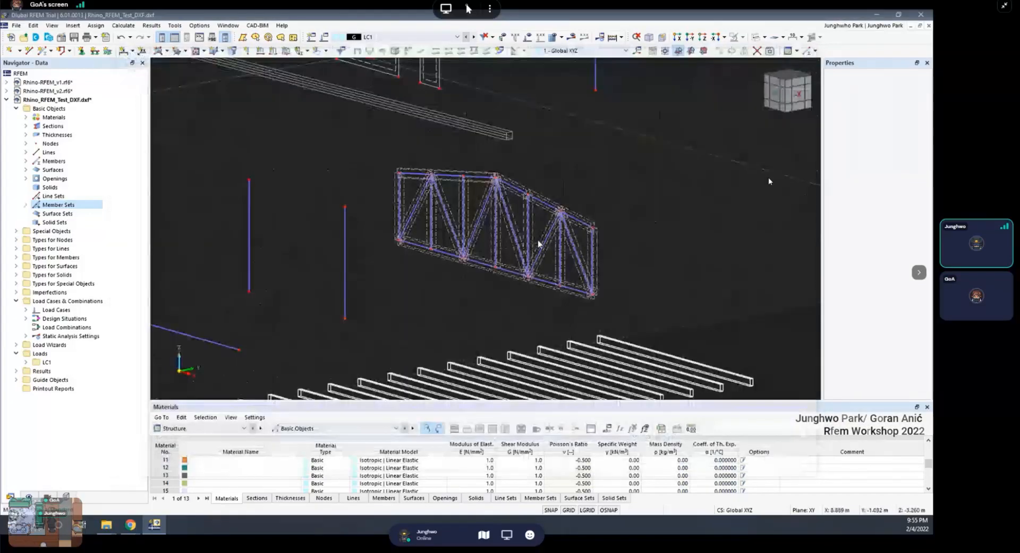
Examine the truss's member set from several angles and in relation to the rest of the model
scroll(534, 198, up, 2)
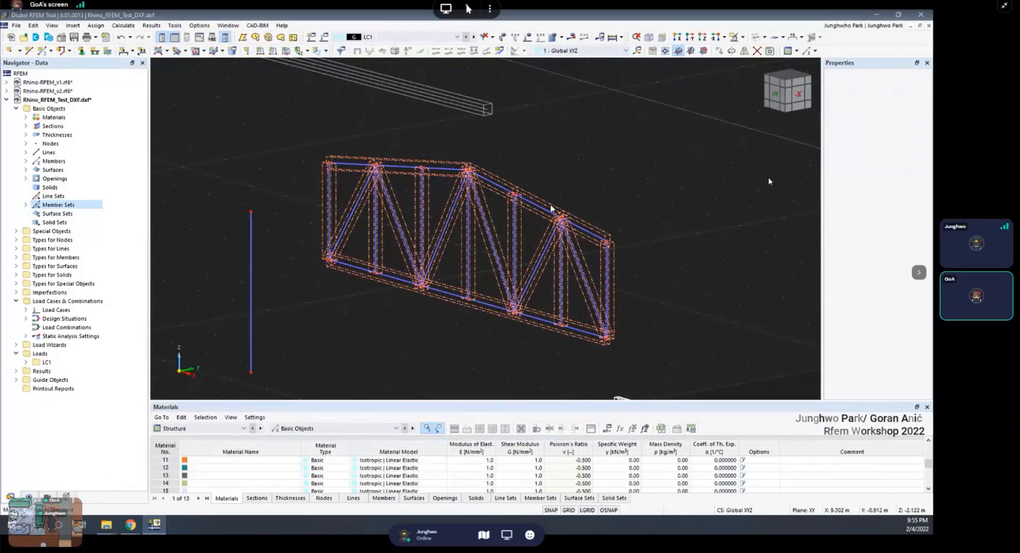
mouse_move(551, 209)
ctrl+middle_down()
mouse_move(478, 216)
mouse_move(547, 222)
ctrl+middle_up()
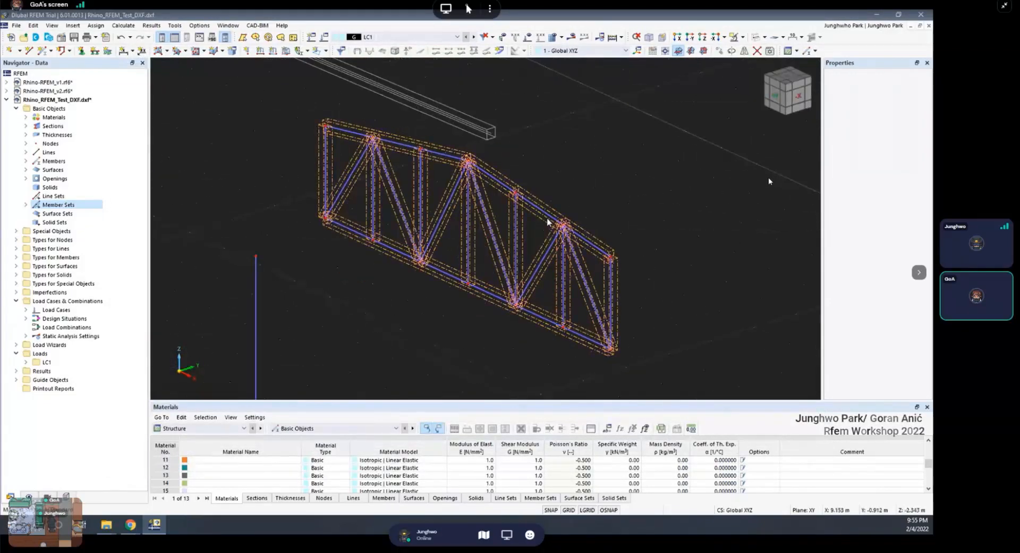
scroll(560, 248, down, 3)
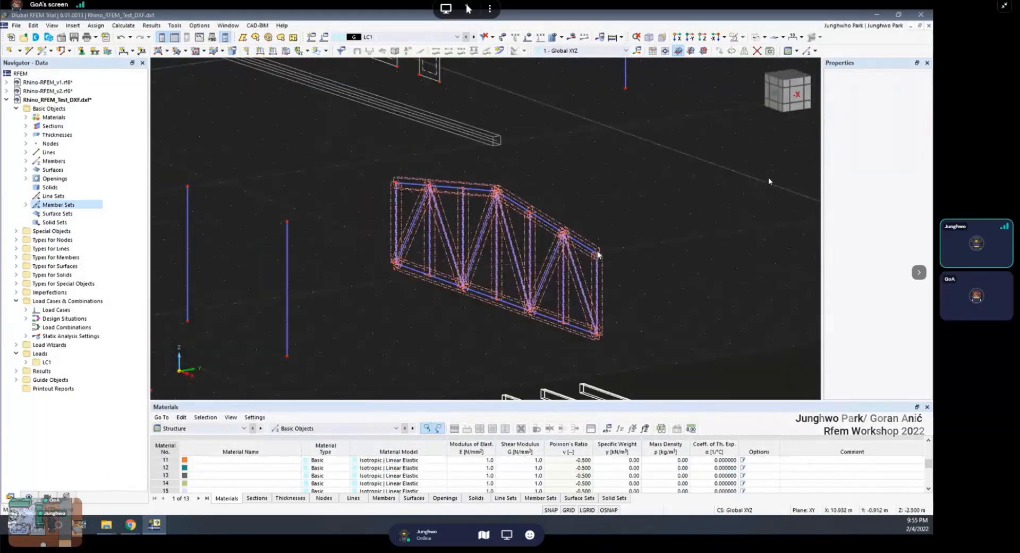
ctrl+middle_drag(583, 261, 531, 245)
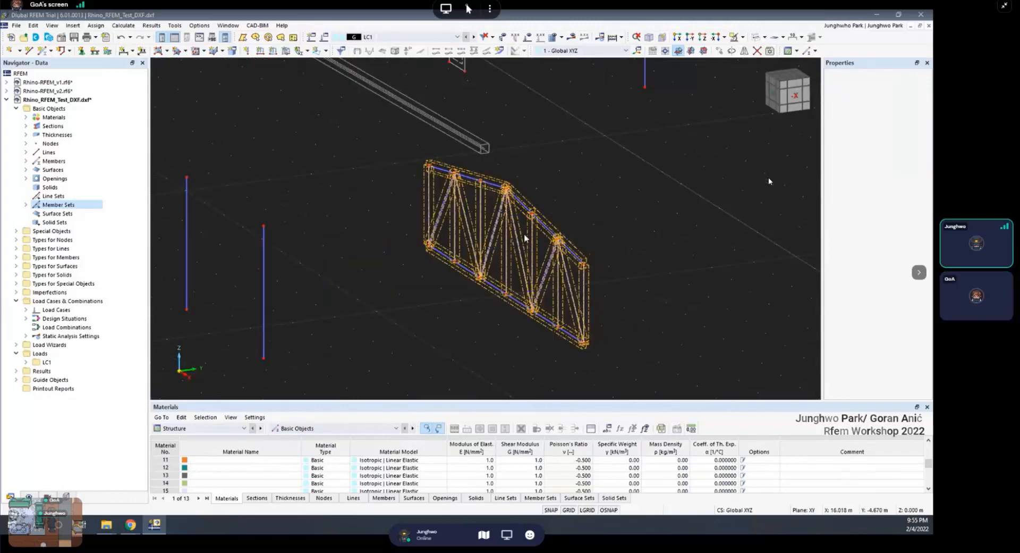
scroll(521, 238, up, 3)
scroll(521, 239, down, 6)
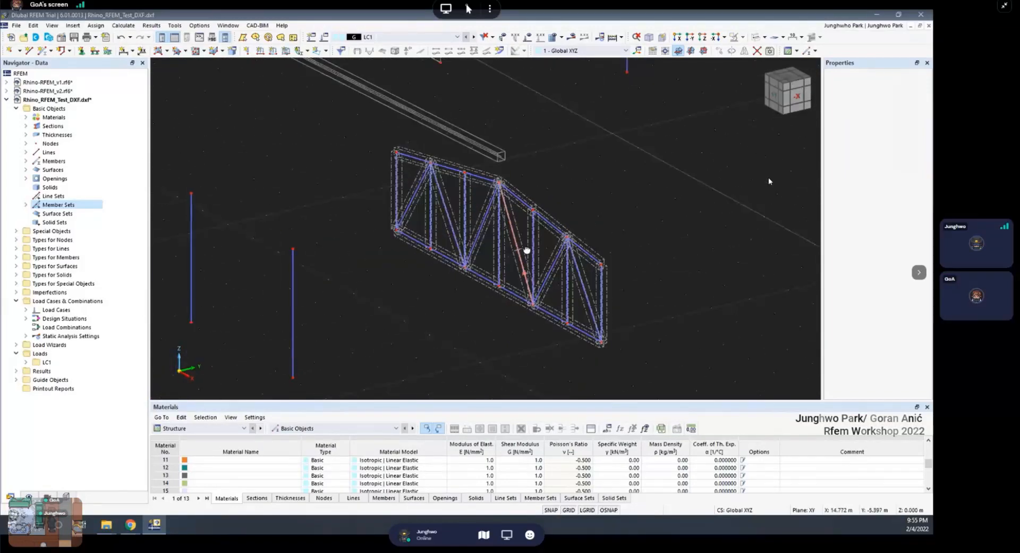
ctrl+middle_drag(422, 227, 517, 232)
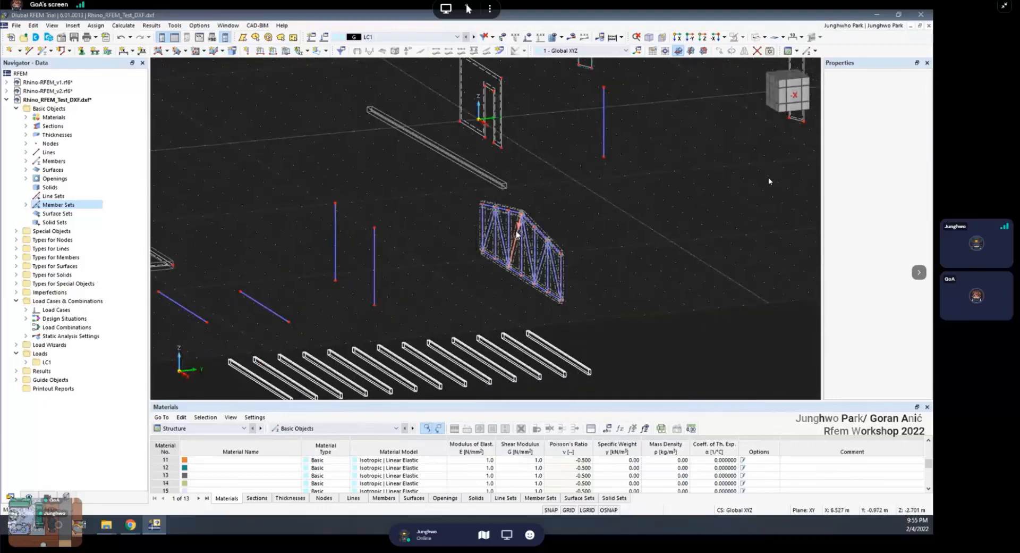
ctrl+middle_drag(509, 245, 574, 245)
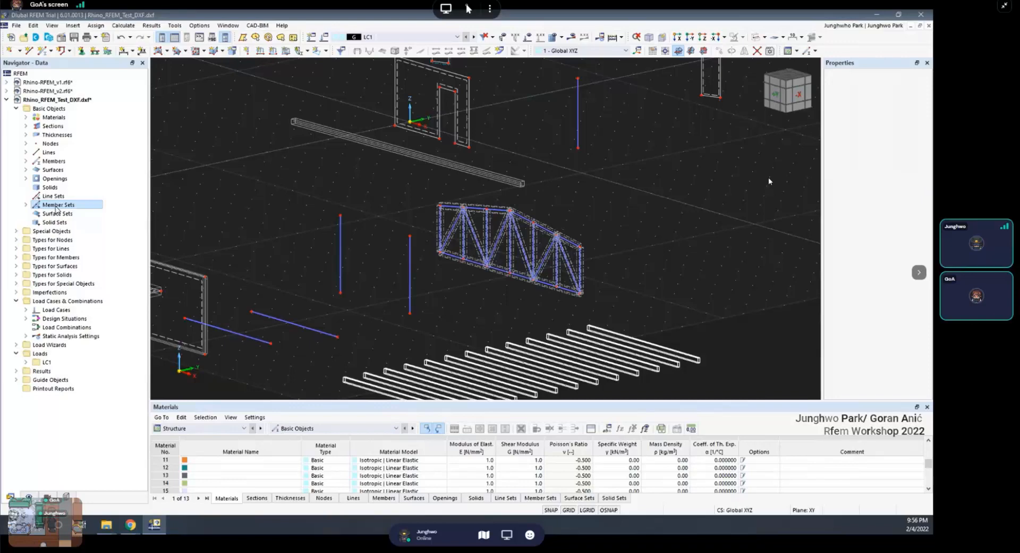
ctrl+middle_drag(502, 286, 562, 275)
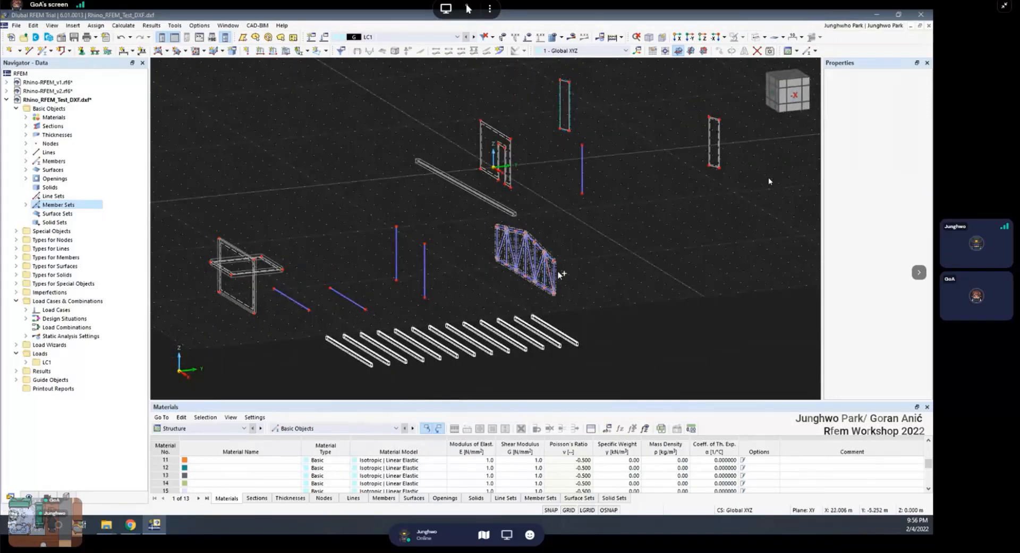
Select the whole truss through its member set and review it alongside the other model objects
scroll(555, 271, up, 4)
click(554, 268)
scroll(557, 270, down, 5)
ctrl+middle_drag(569, 270, 582, 266)
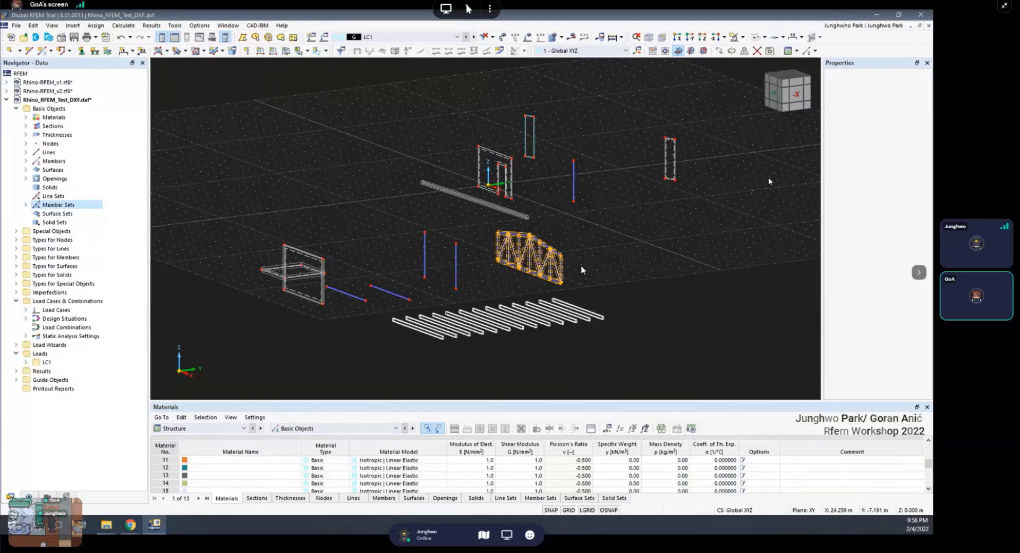
ctrl+middle_drag(597, 260, 576, 272)
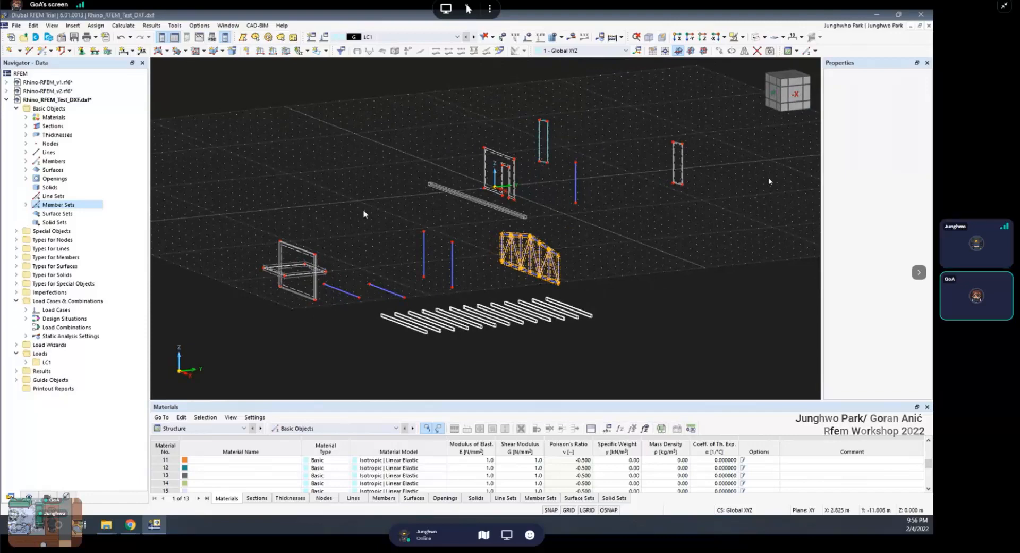
Clear the truss selection and examine the converted members, surfaces and remaining IFC beams from several angles
click(590, 242)
ctrl+middle_drag(585, 252, 533, 220)
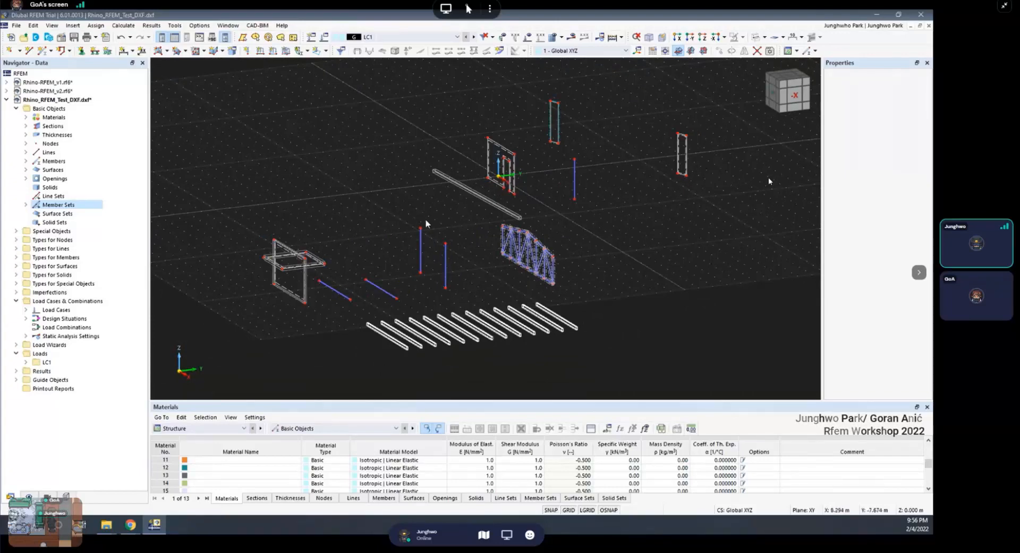
ctrl+middle_drag(352, 216, 550, 247)
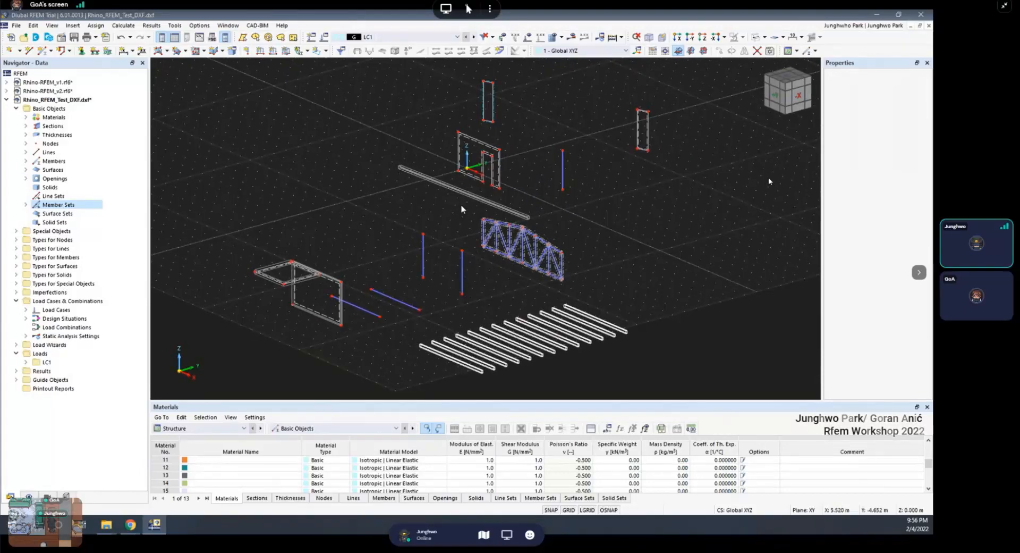
scroll(461, 205, down, 4)
scroll(479, 199, down, 1)
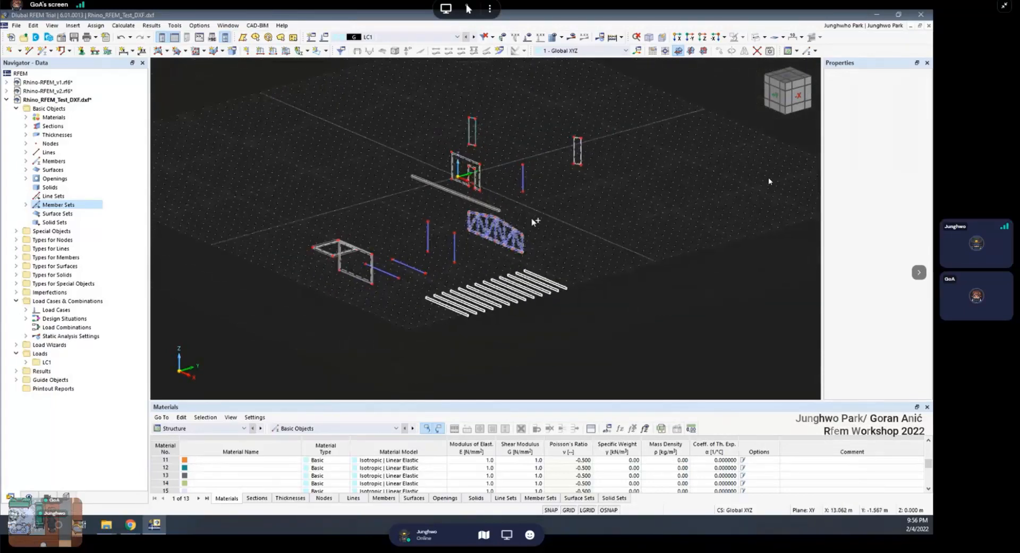
ctrl+middle_drag(535, 222, 533, 229)
scroll(475, 165, up, 2)
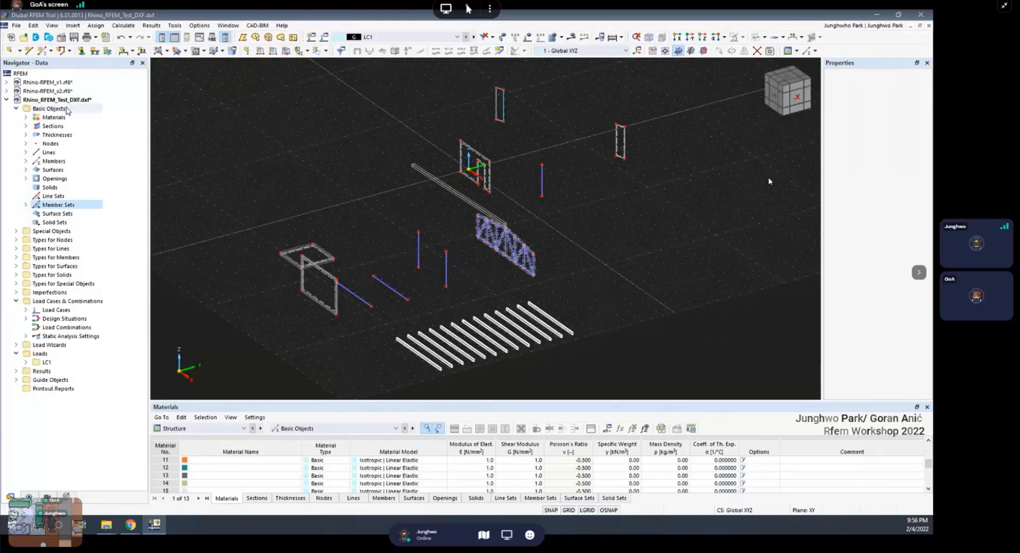
Collapse the data tree of Rhino_RFEM_Test_DXF.dxf and look over the whole model from different distances and angles
click(7, 99)
scroll(318, 154, down, 3)
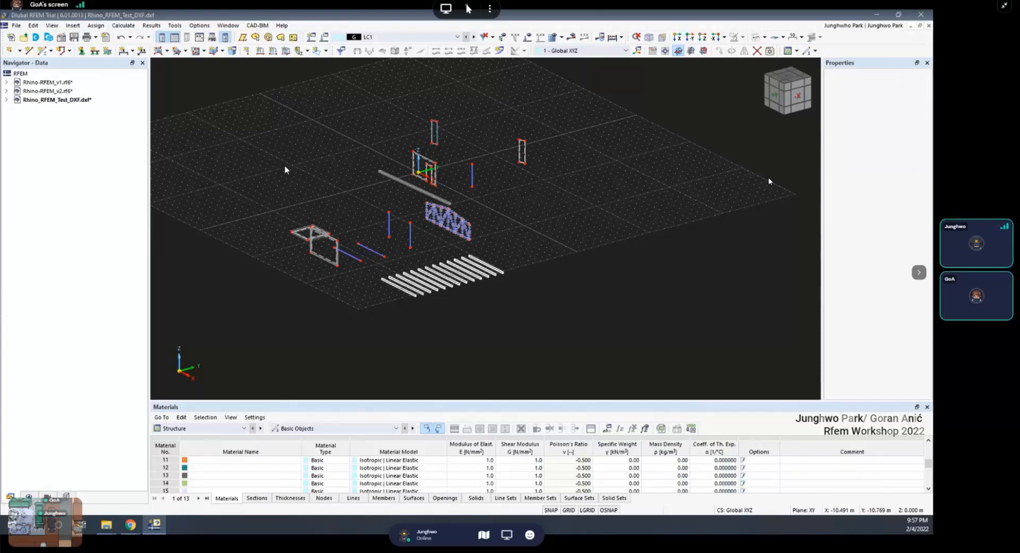
middle_drag(314, 187, 410, 199)
scroll(411, 198, up, 2)
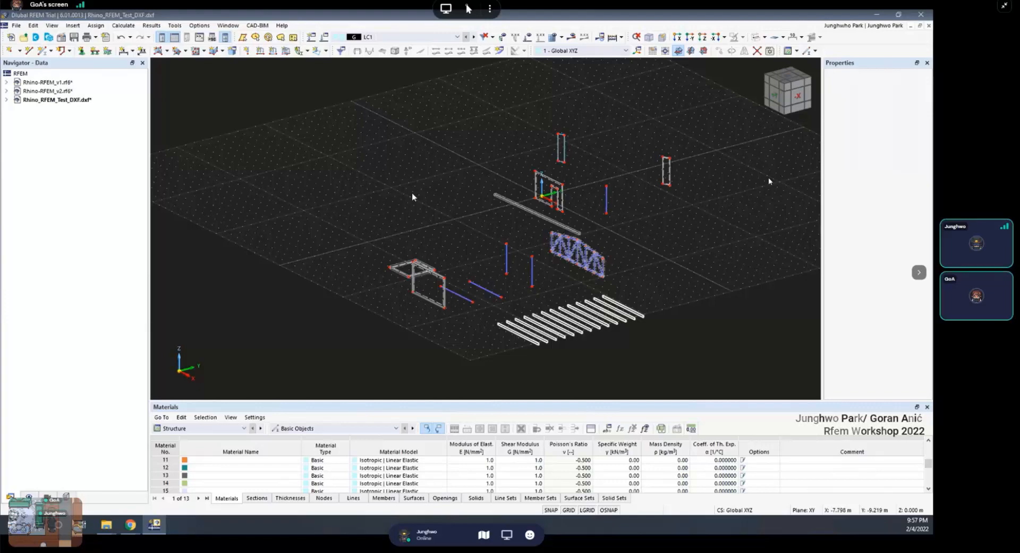
middle_drag(404, 192, 576, 245)
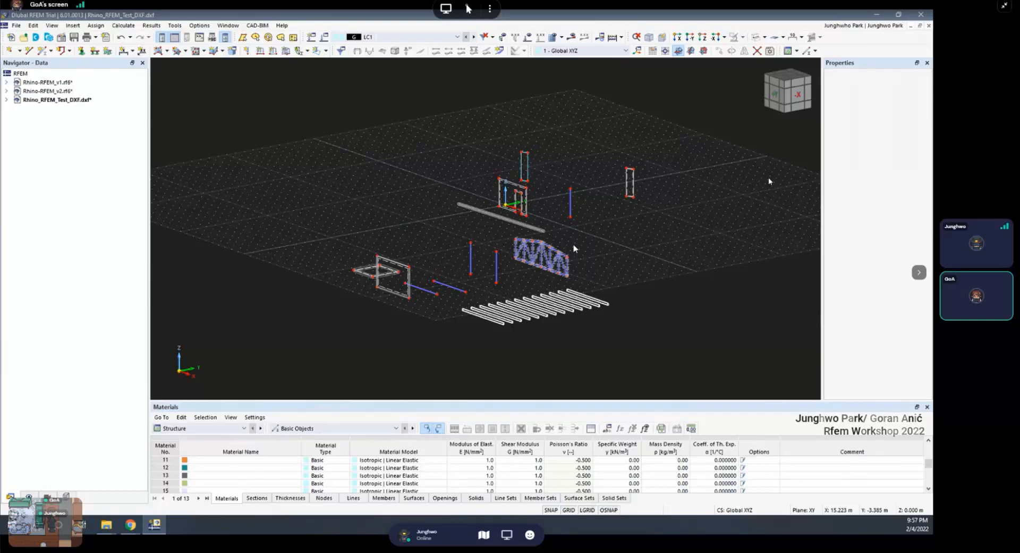
ctrl+middle_drag(562, 250, 612, 245)
scroll(612, 245, up, 2)
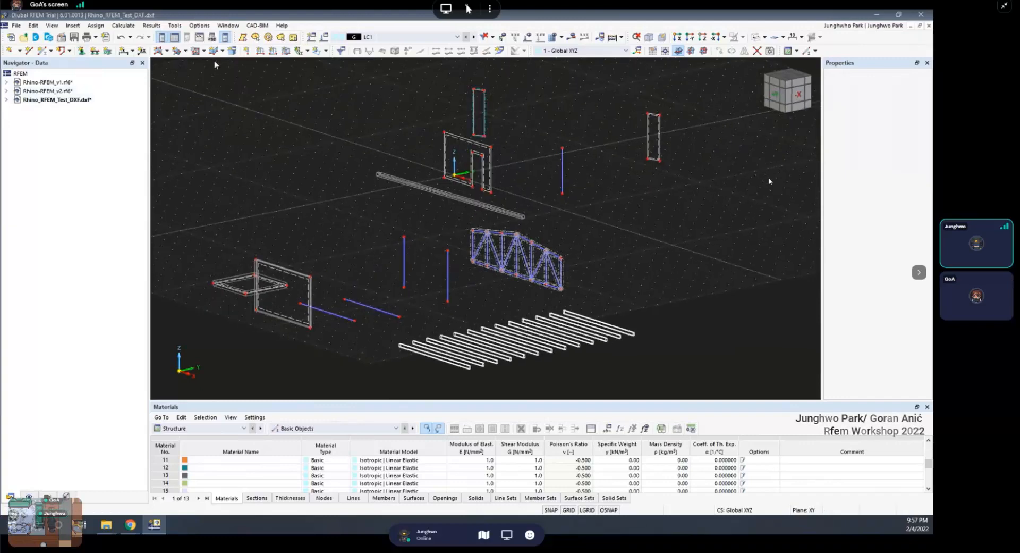
ctrl+middle_drag(366, 162, 366, 169)
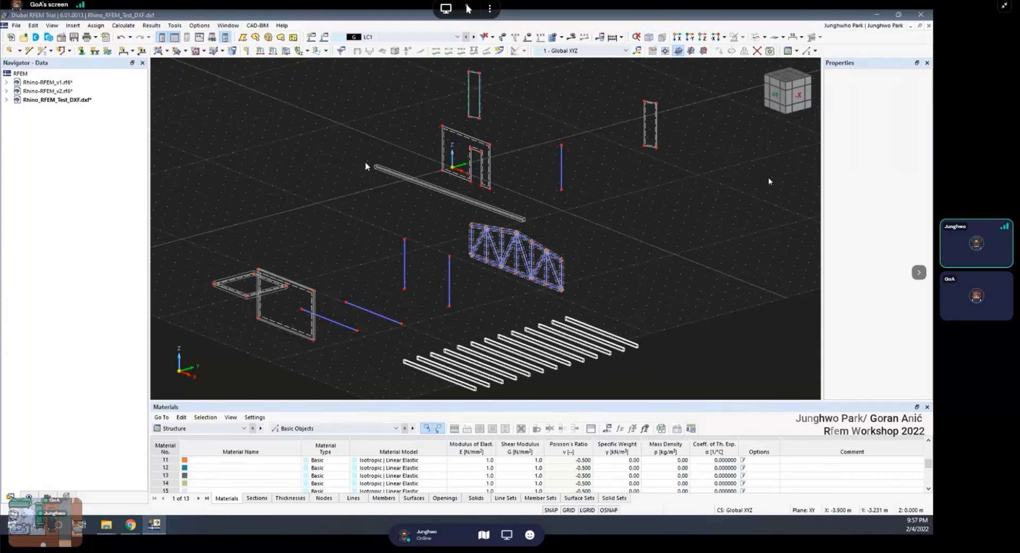
mouse_move(543, 192)
ctrl+middle_down()
mouse_move(536, 198)
mouse_move(547, 197)
ctrl+middle_up()
Look at the CAD-BIM conversion commands and the material conversion table, leaving the table without changes
click(258, 25)
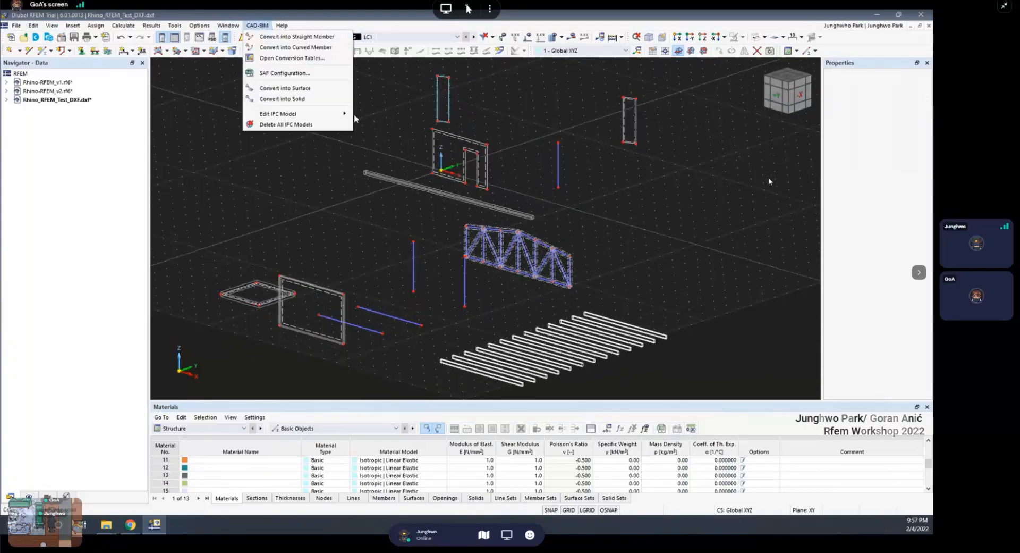
click(383, 146)
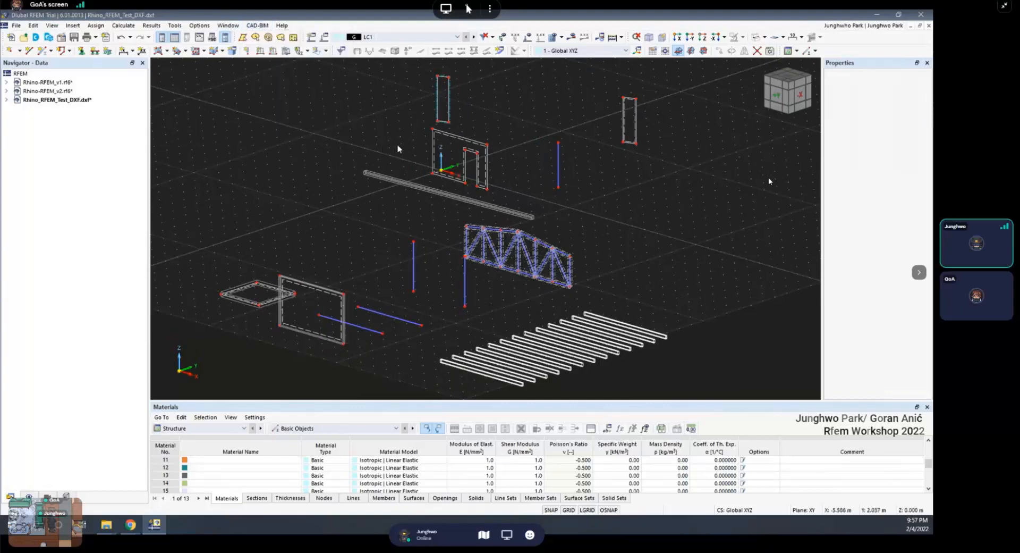
scroll(401, 152, down, 3)
ctrl+middle_drag(509, 189, 492, 188)
click(260, 25)
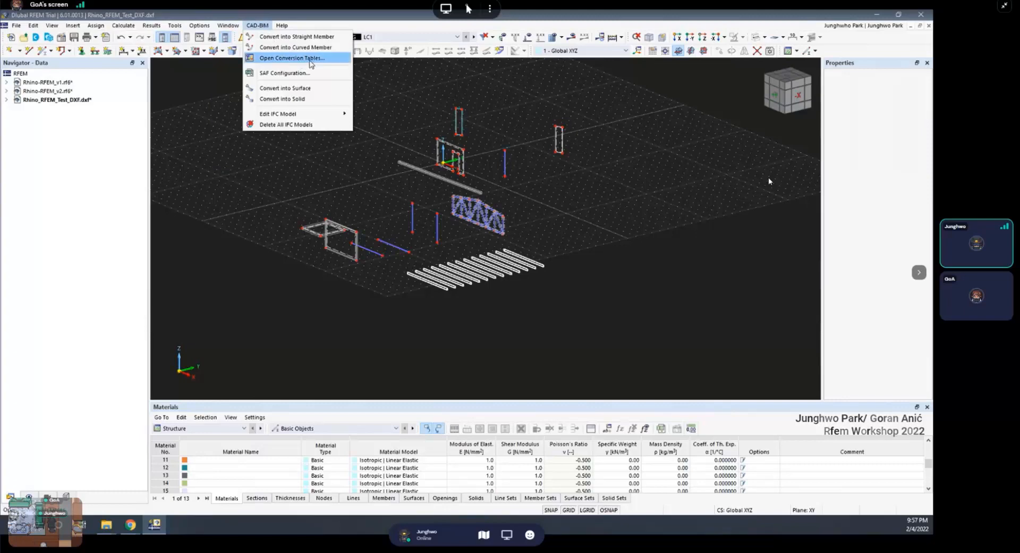
click(337, 57)
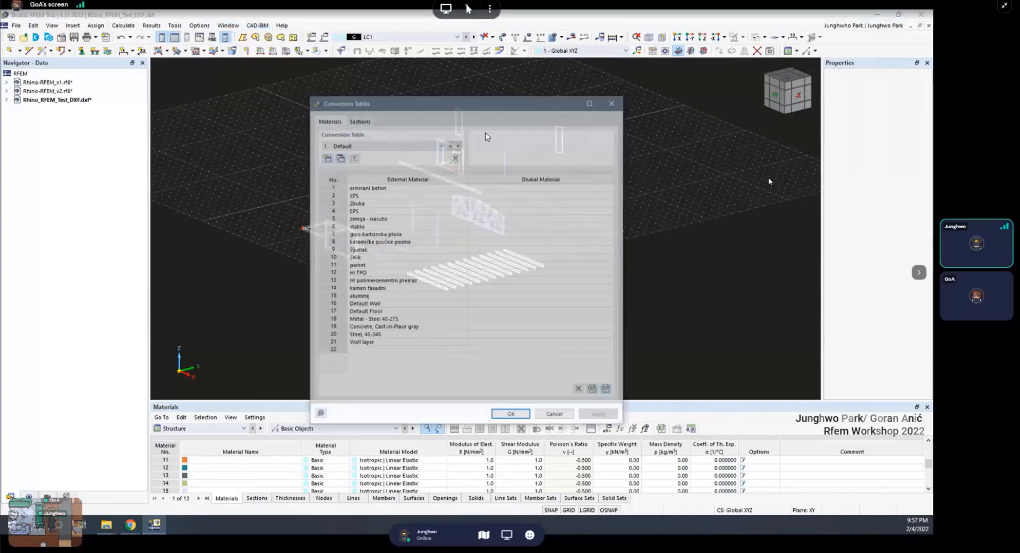
key(Escape)
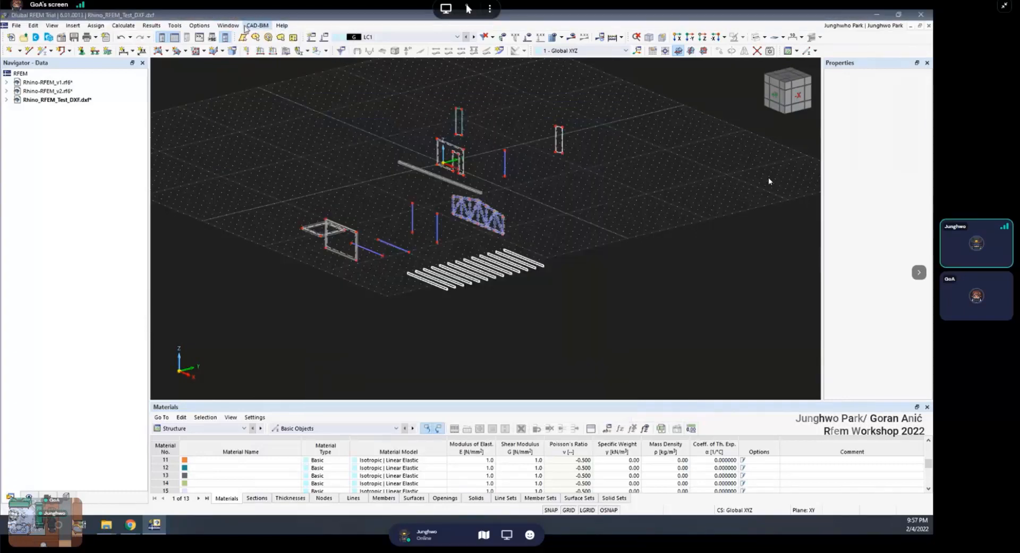
click(257, 25)
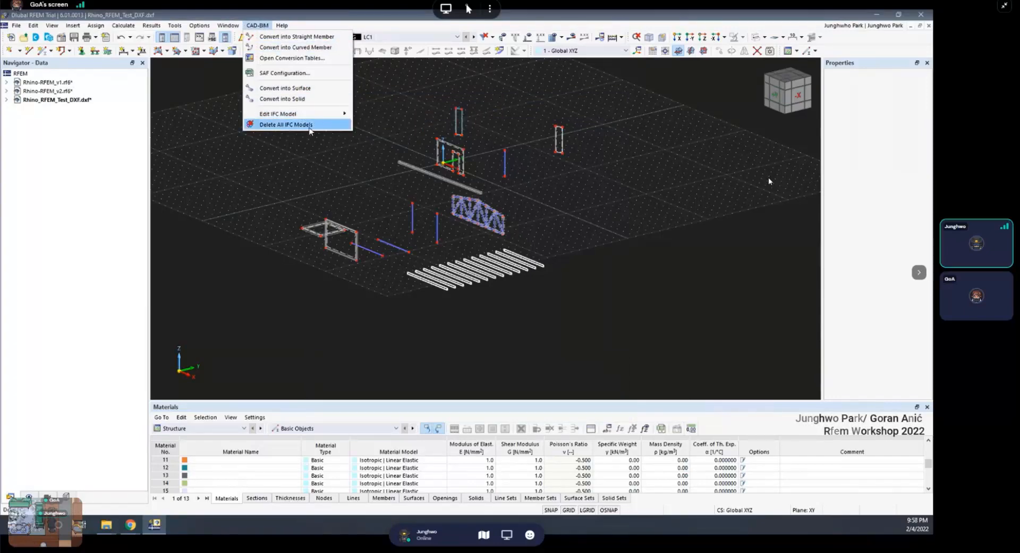
click(413, 118)
click(254, 26)
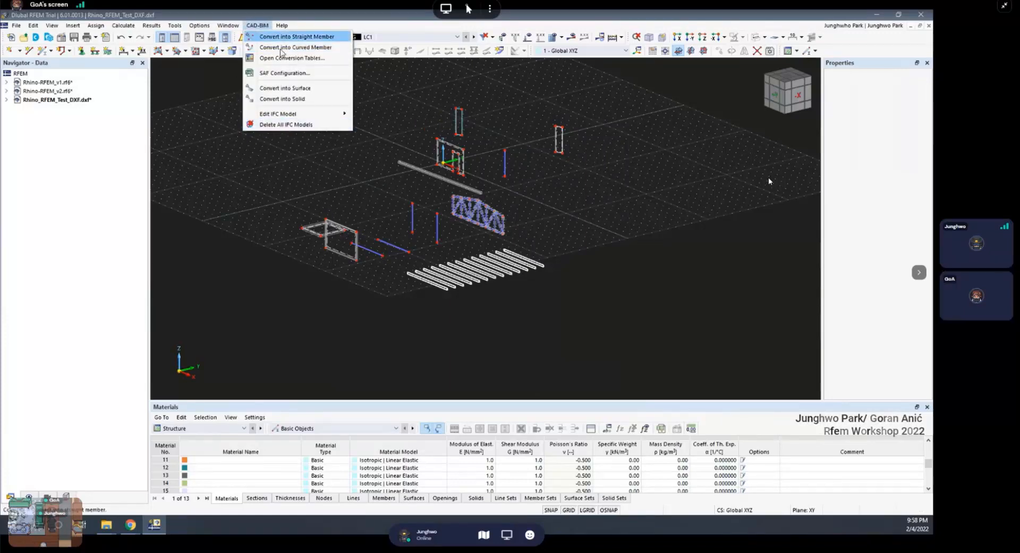
click(221, 373)
scroll(294, 320, down, 3)
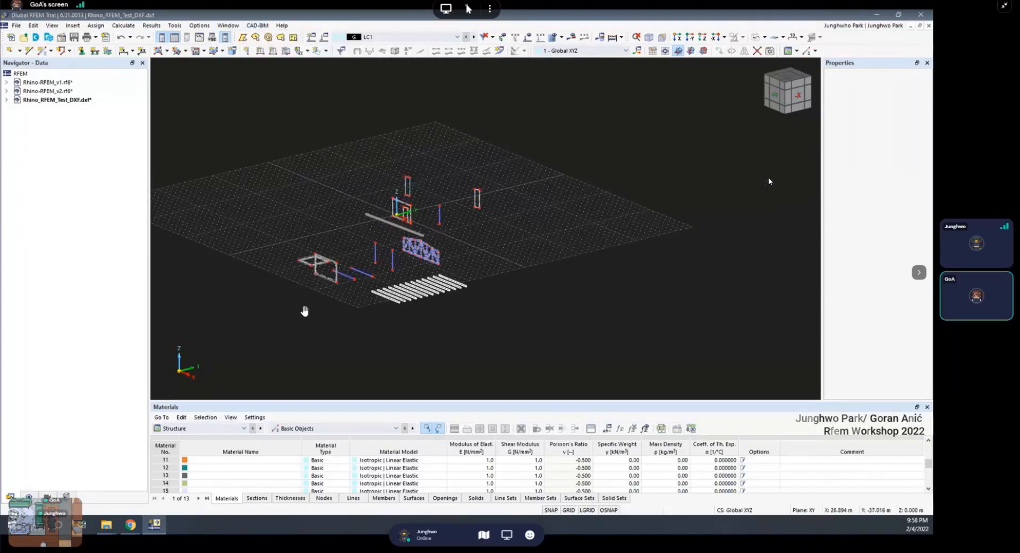
scroll(304, 313, up, 3)
Open the IFC Navigator and expand the 0001 and IfcProject models
click(66, 497)
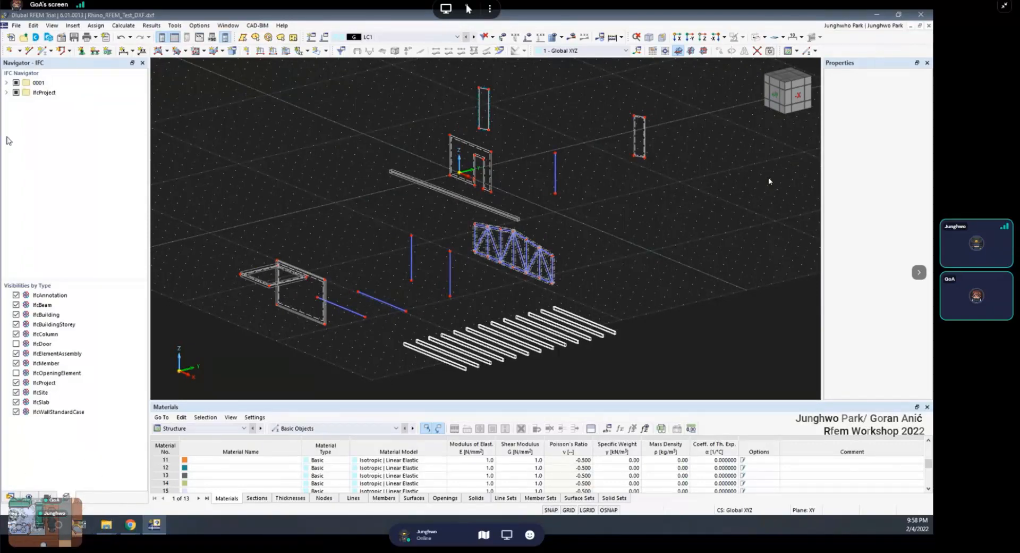
click(6, 83)
click(6, 102)
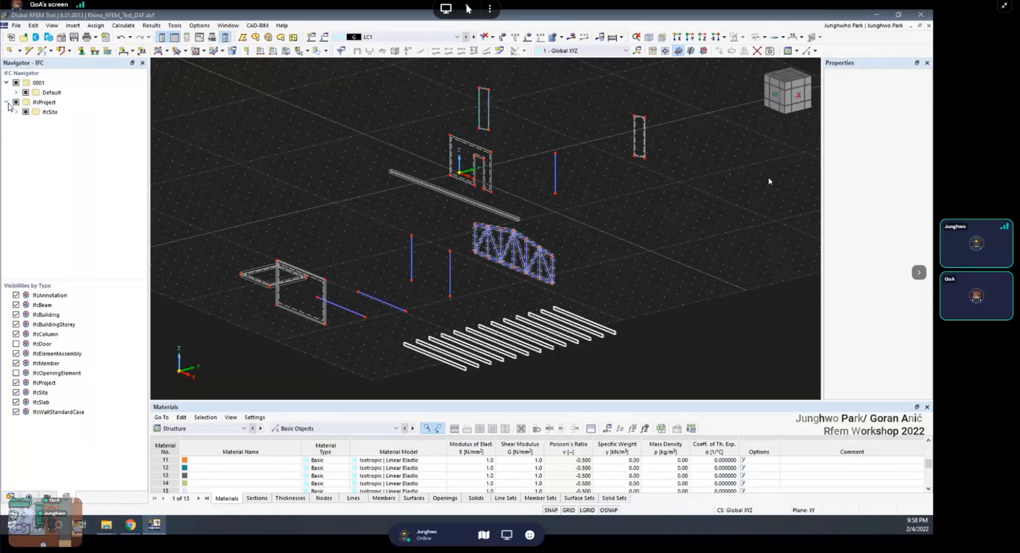
Hide every IFC object type that is still visible, from IfcAnnotation through IfcWallStandardCase, leaving only the converted RFEM objects displayed
click(17, 295)
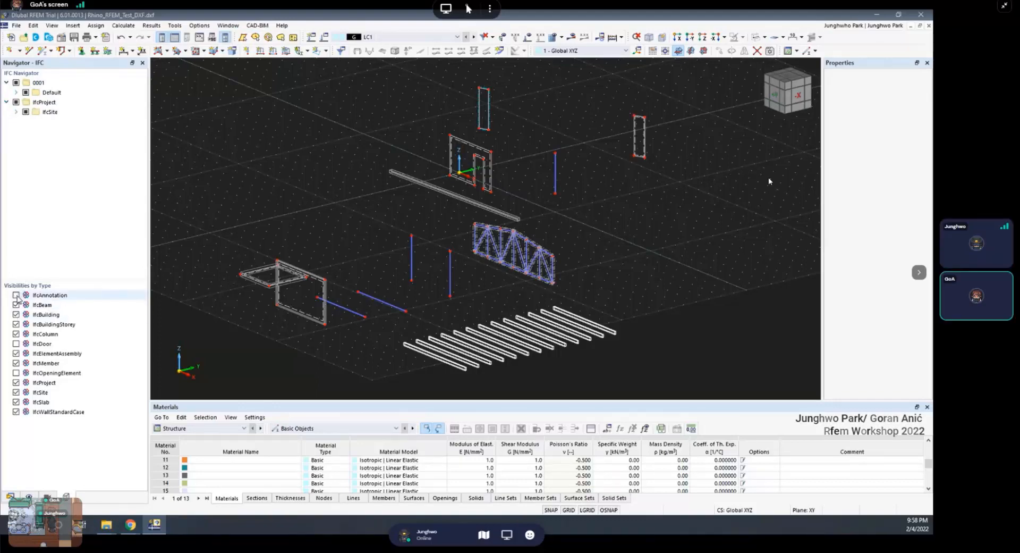
click(17, 305)
click(16, 314)
click(16, 324)
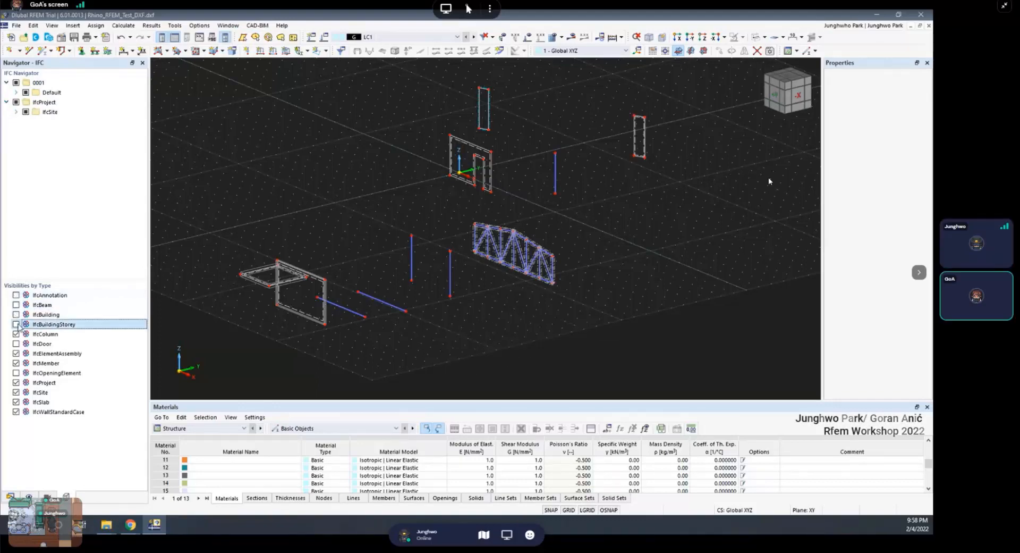
click(16, 334)
click(16, 353)
click(16, 363)
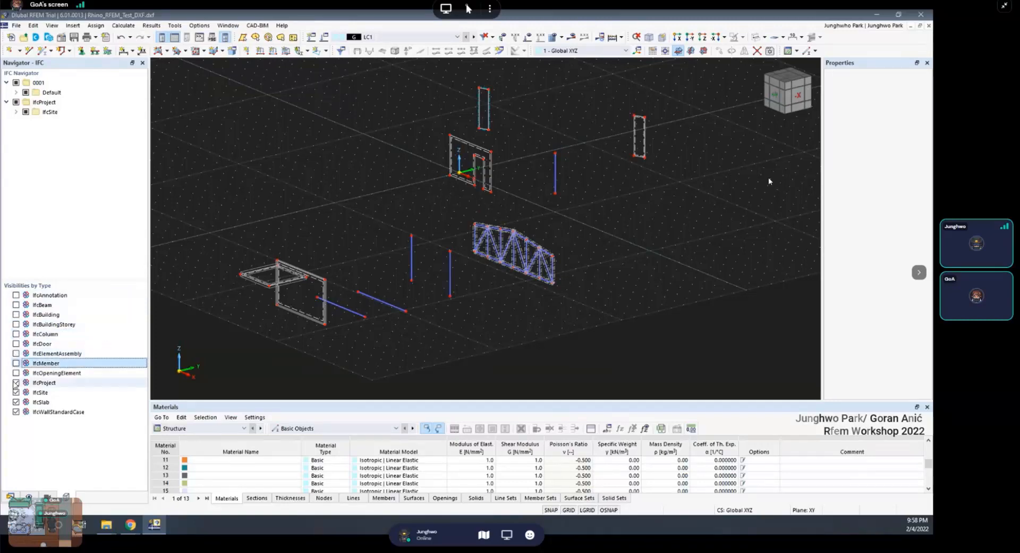
click(17, 383)
click(16, 392)
click(16, 402)
click(16, 411)
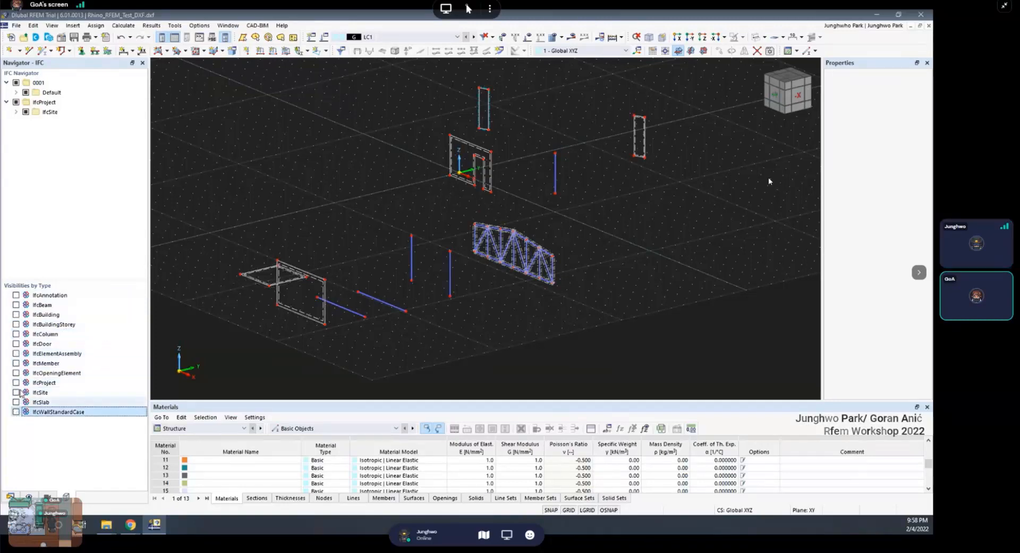
Show only the IfcBeam type to inspect the unconverted beams, hide it again and review the RFEM objects
click(16, 305)
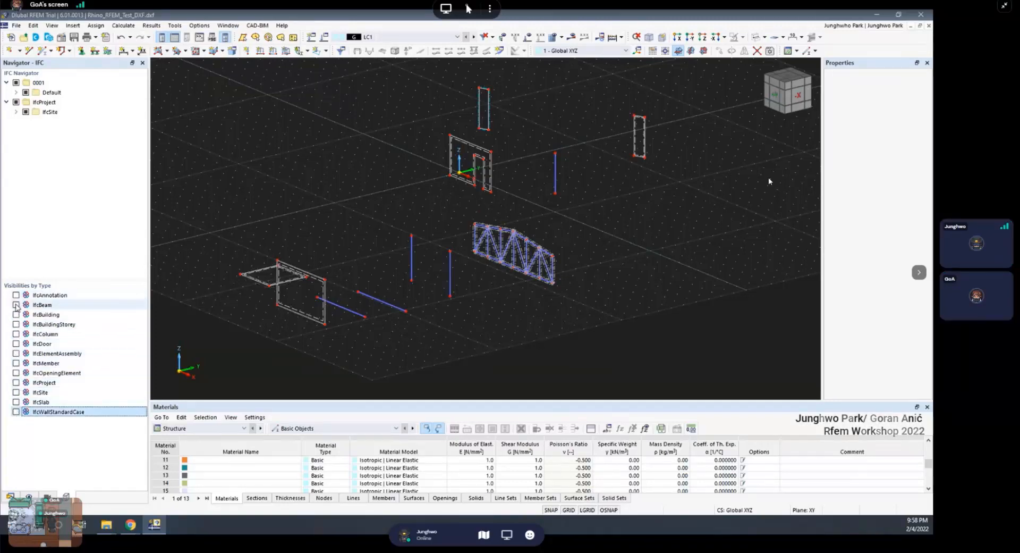
scroll(405, 319, down, 1)
ctrl+middle_drag(405, 319, 400, 321)
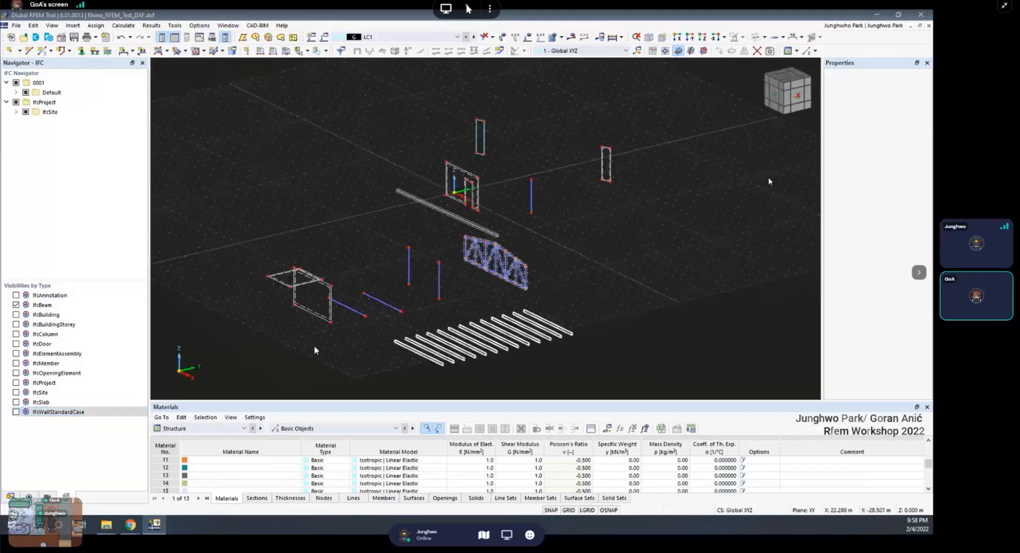
middle_drag(333, 353, 332, 317)
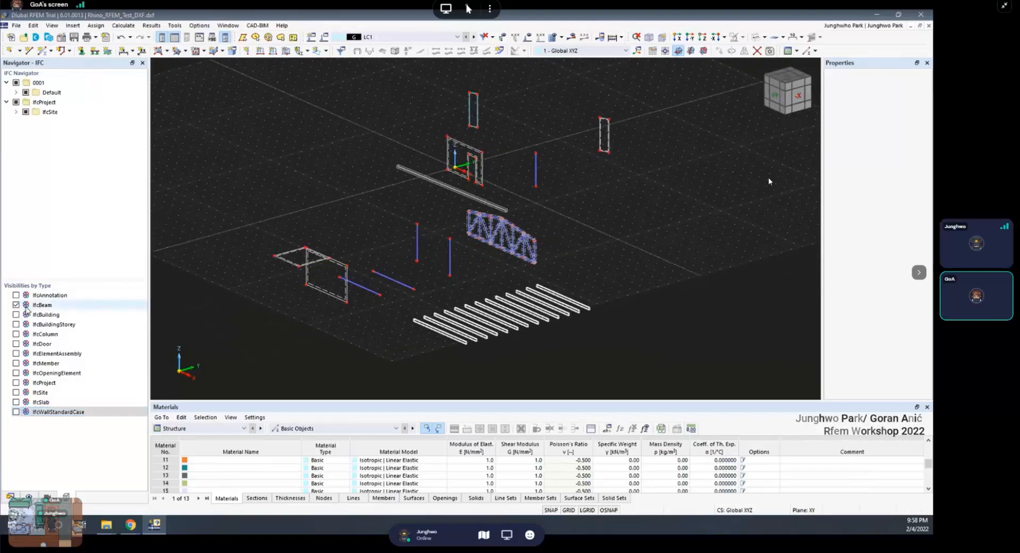
click(16, 304)
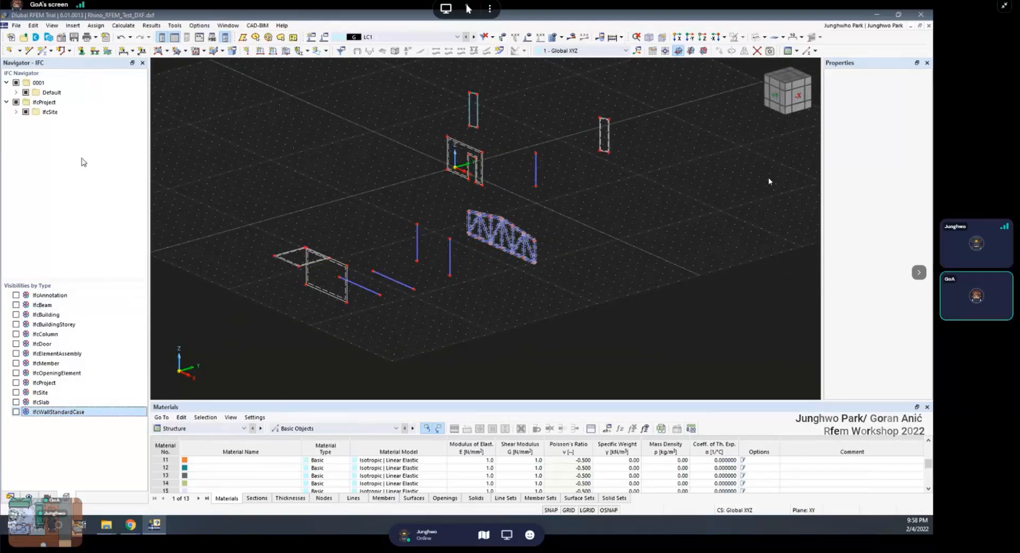
ctrl+middle_drag(458, 318, 442, 305)
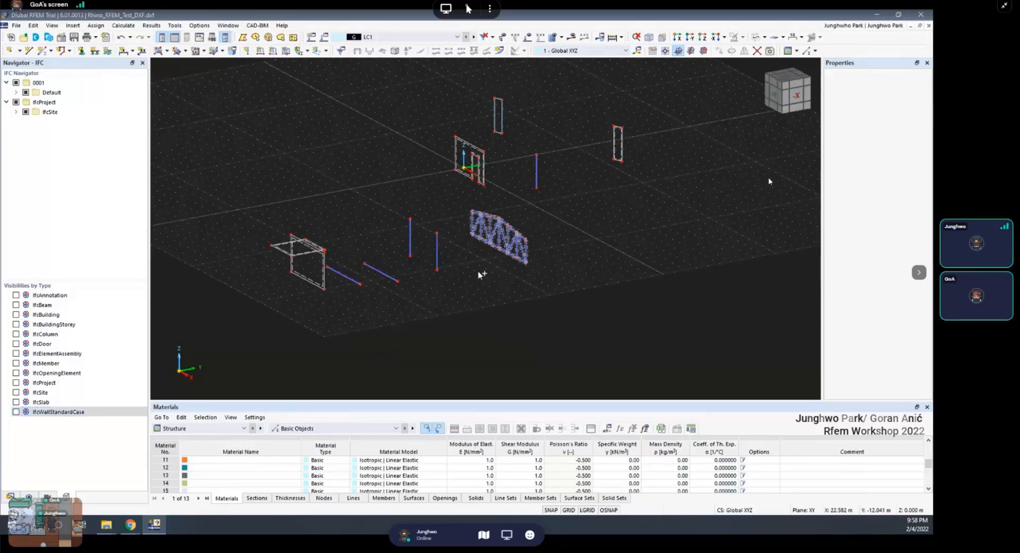
ctrl+middle_drag(480, 272, 484, 271)
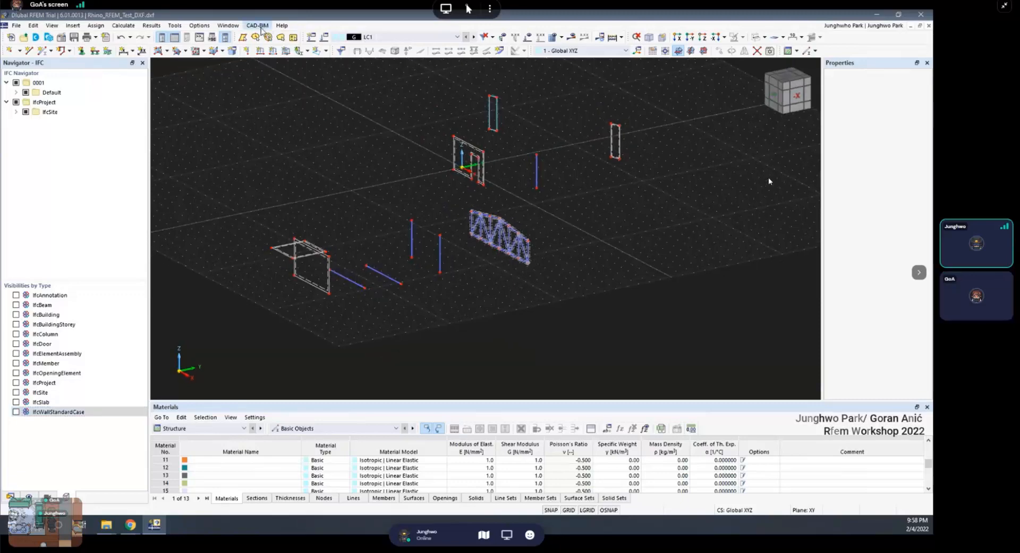
Toggle the visibility of the IfcWallStandardCase, IfcSlab and IfcProject types in turn to compare them with the converted objects
click(17, 414)
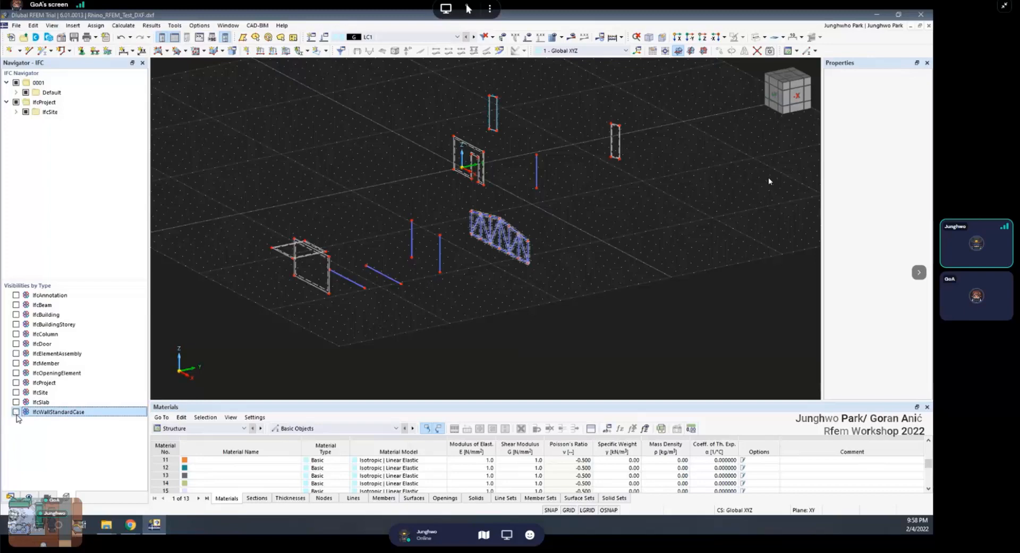
click(17, 414)
click(17, 414)
click(17, 414)
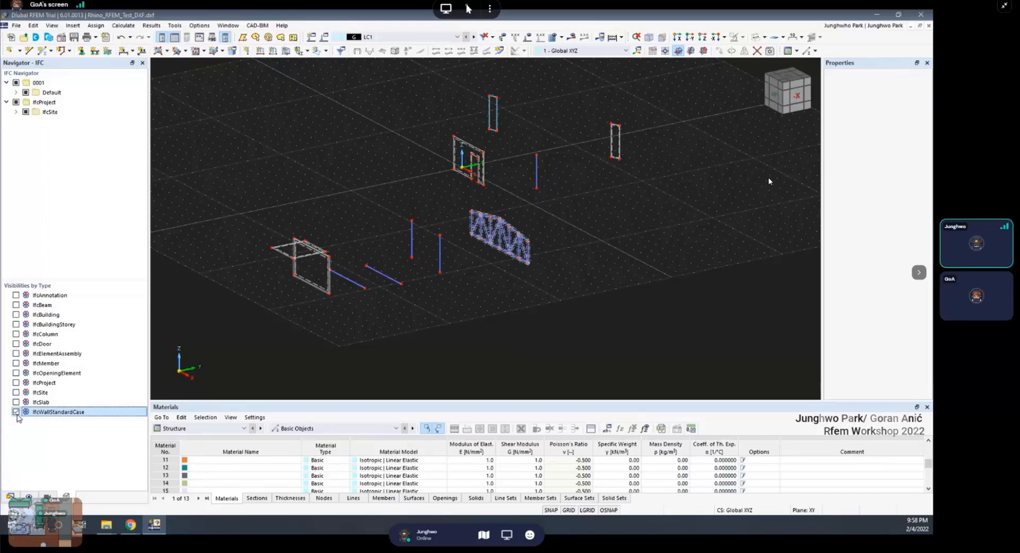
click(17, 413)
click(14, 403)
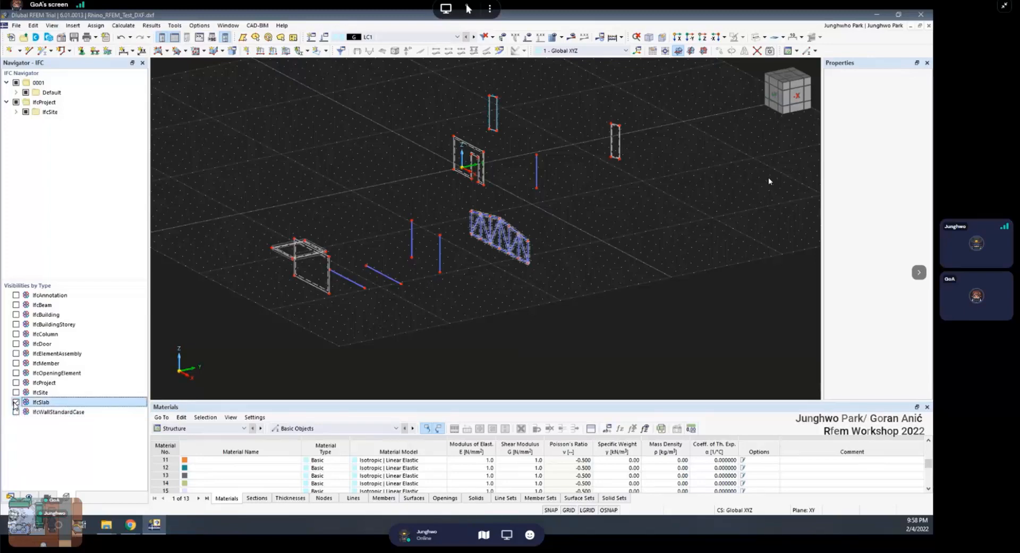
click(14, 403)
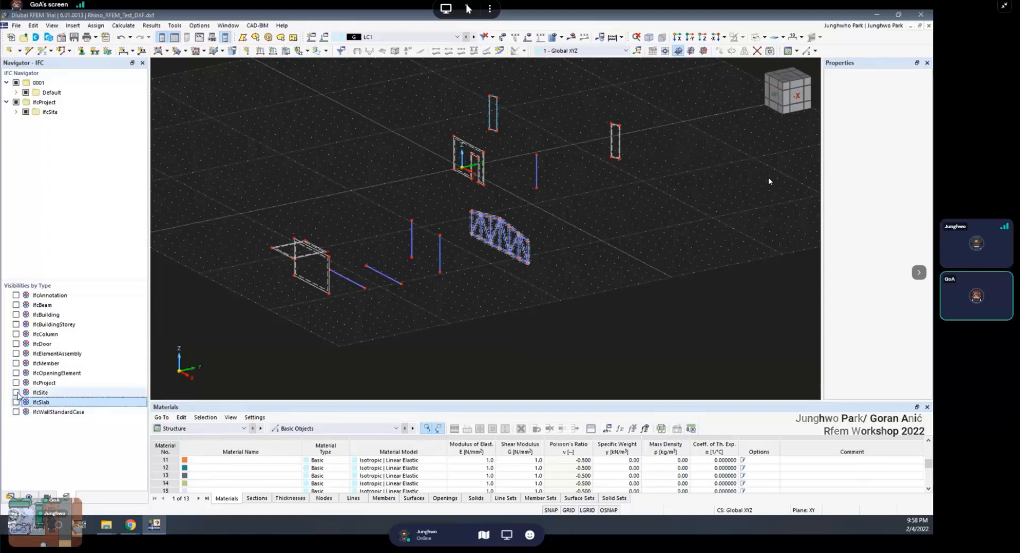
click(16, 382)
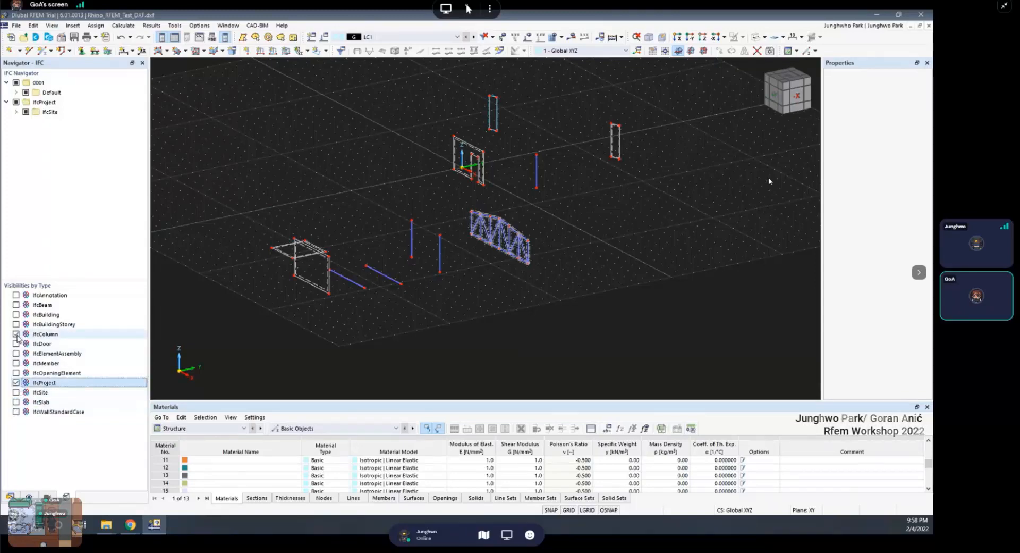
click(16, 382)
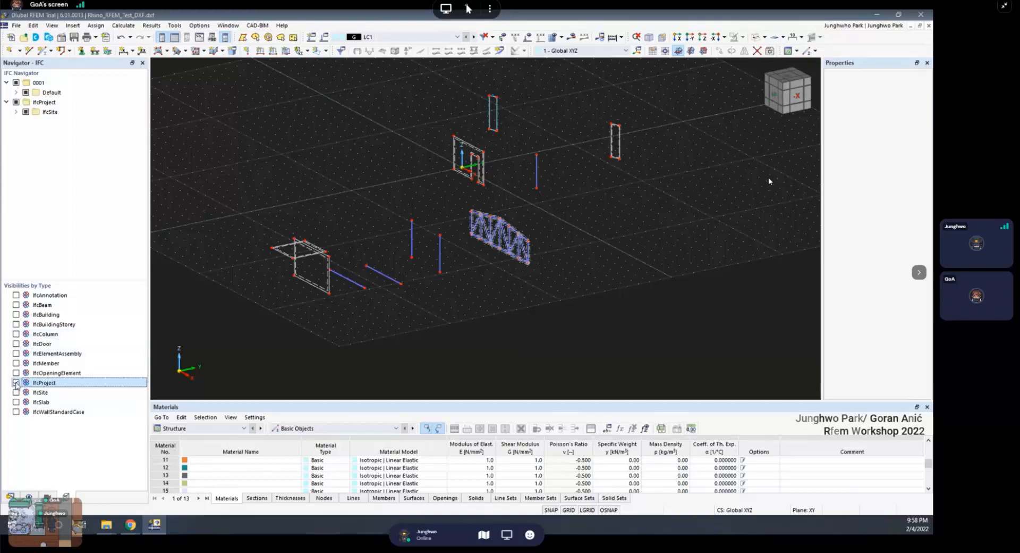
Show the IfcColumn type to compare it with the converted column members, and hide it again
click(16, 334)
scroll(480, 244, up, 5)
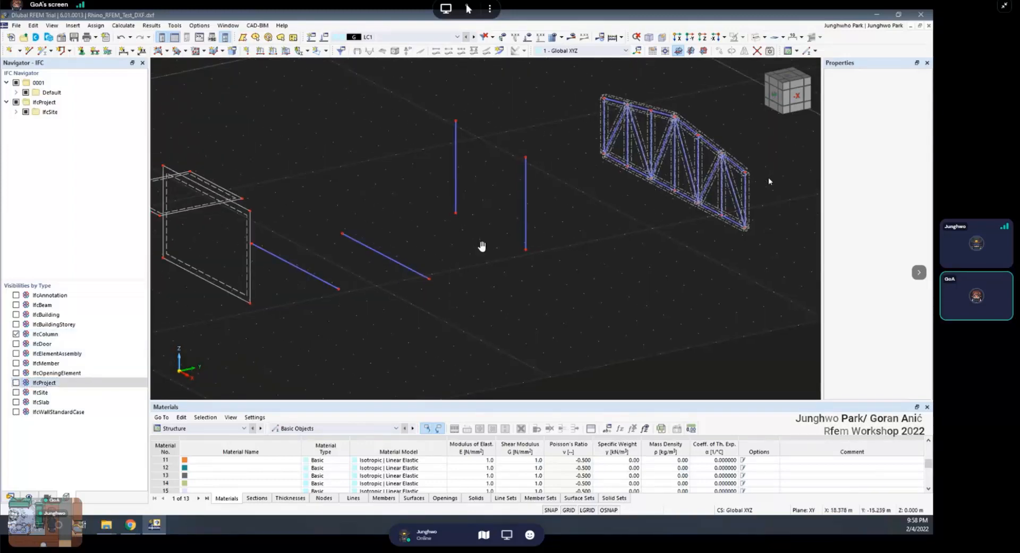
scroll(526, 241, down, 5)
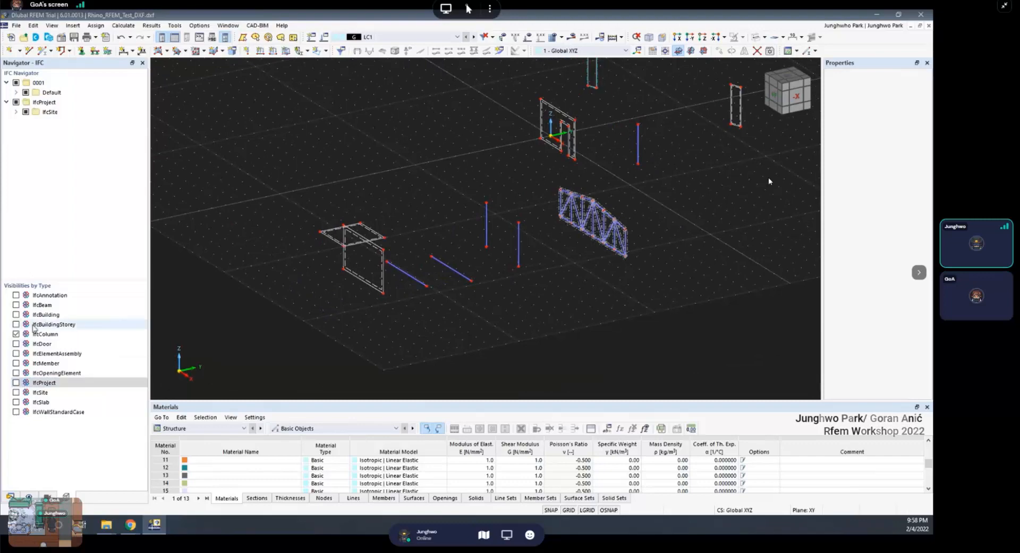
click(16, 333)
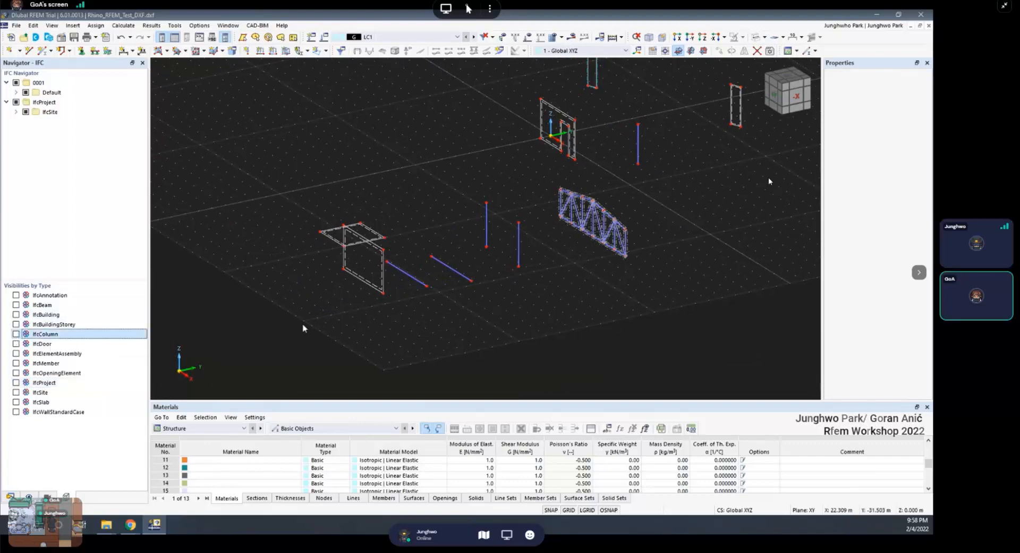
Show the IfcSlab type, switch the model display from wireframe to solid rendering, and hide the IFC slab again
scroll(303, 325, up, 4)
ctrl+middle_drag(416, 212, 421, 164)
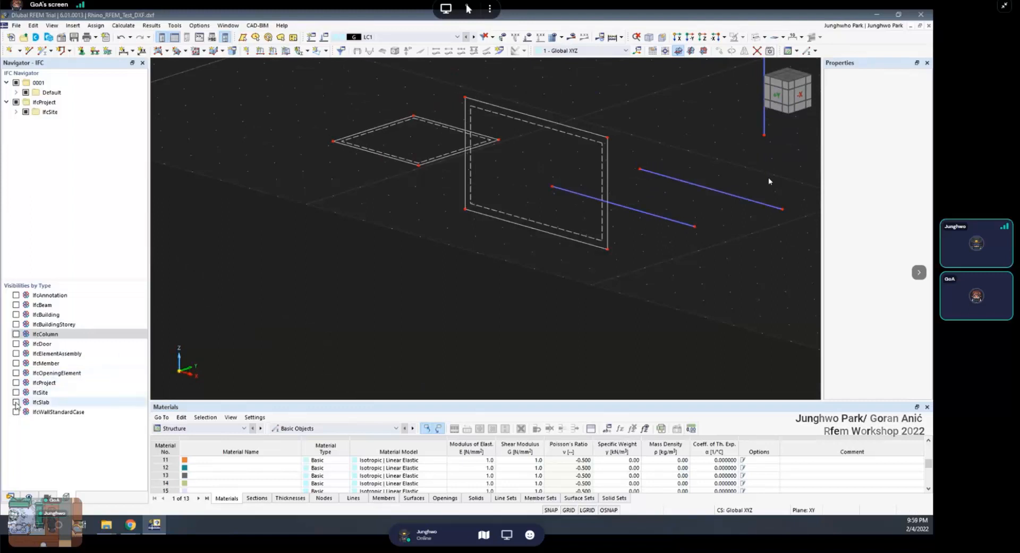
click(16, 402)
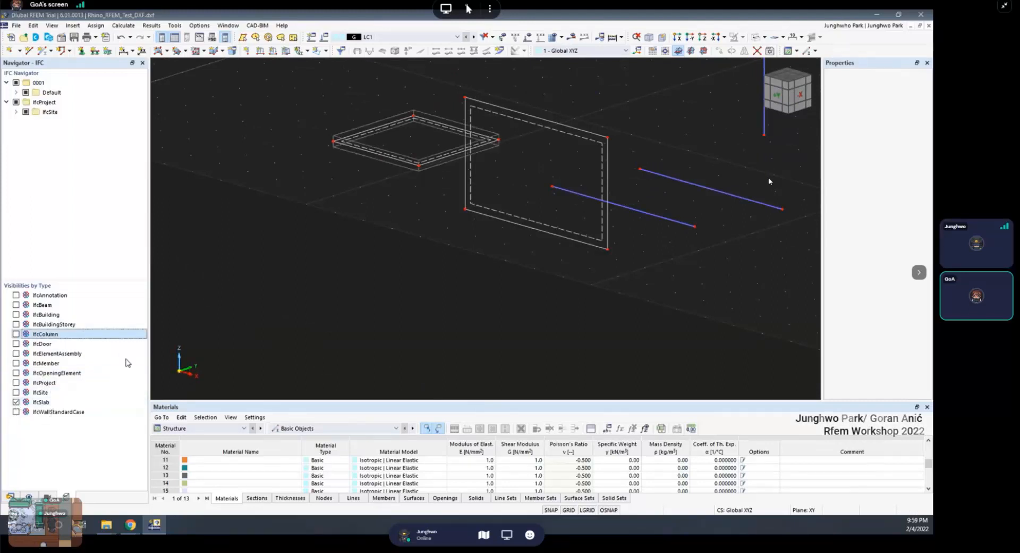
click(756, 37)
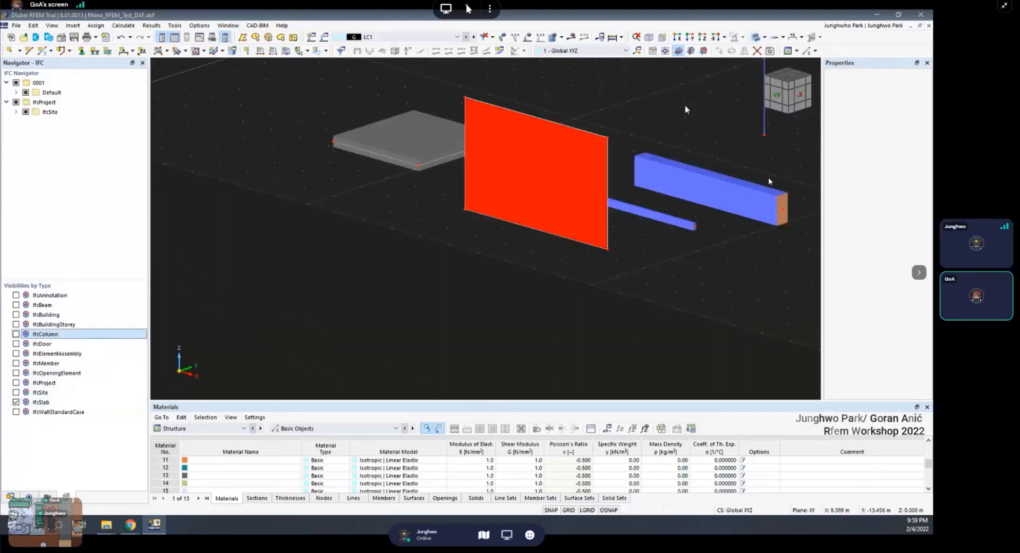
scroll(453, 332, down, 5)
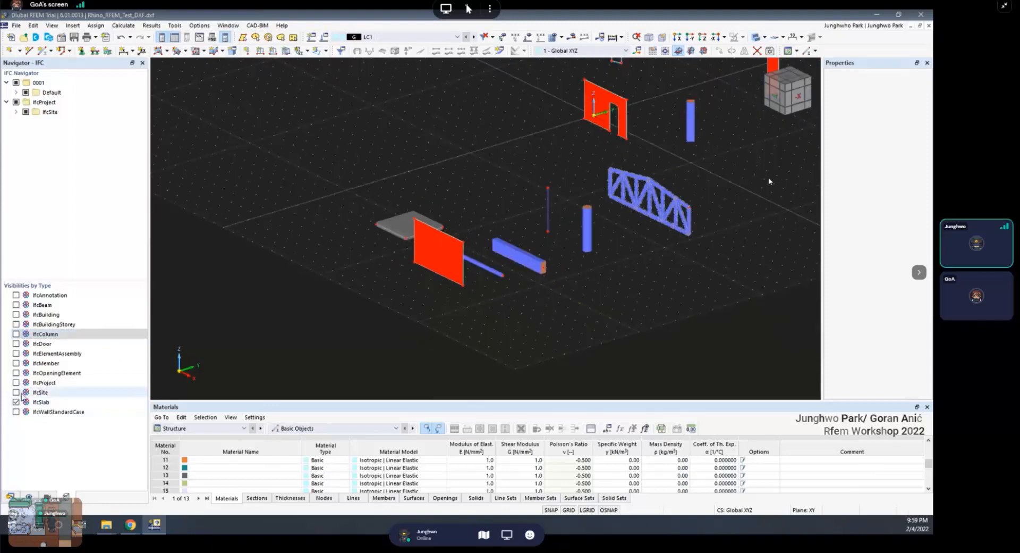
click(16, 401)
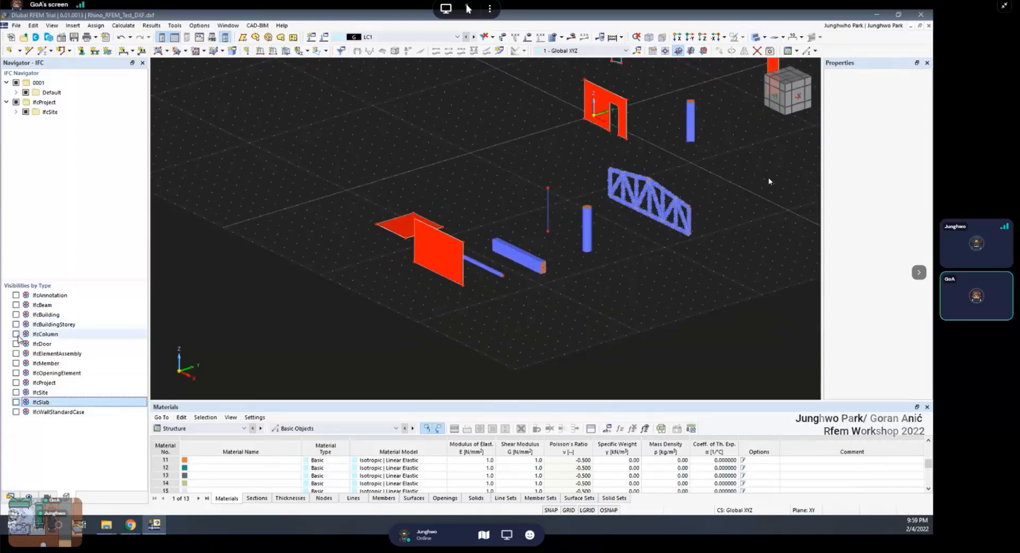
Make the IfcColumn, IfcSlab and IfcBeam types visible together
click(16, 334)
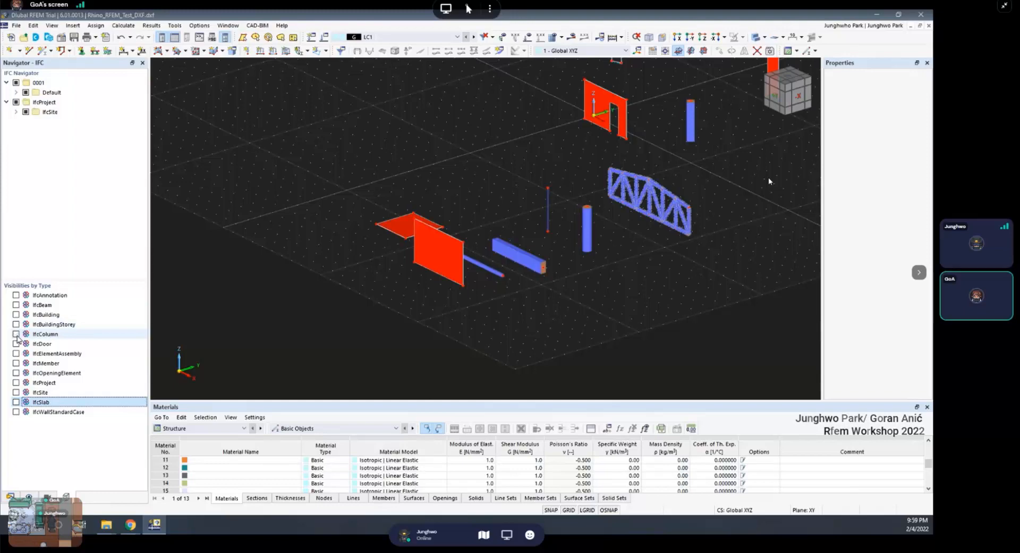
click(16, 334)
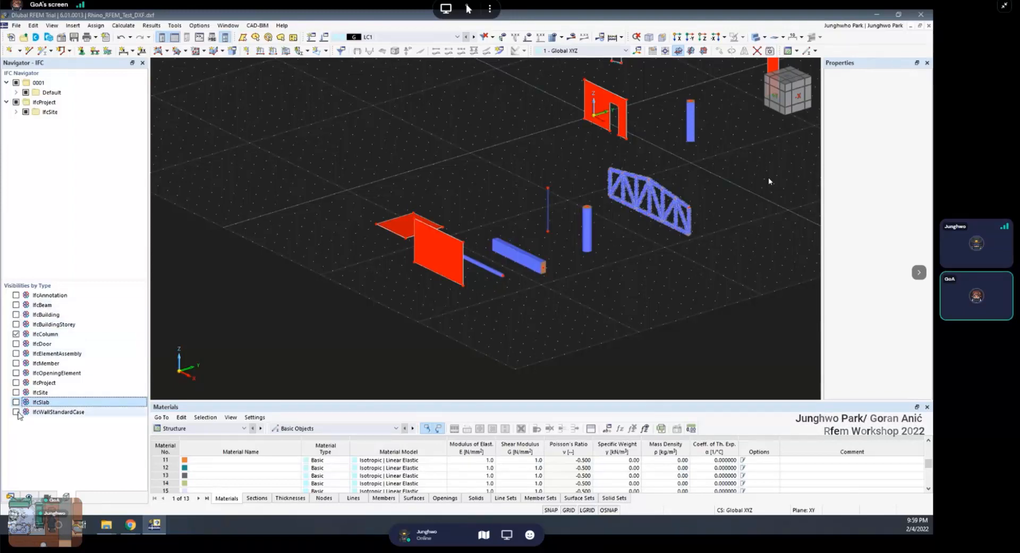
click(16, 401)
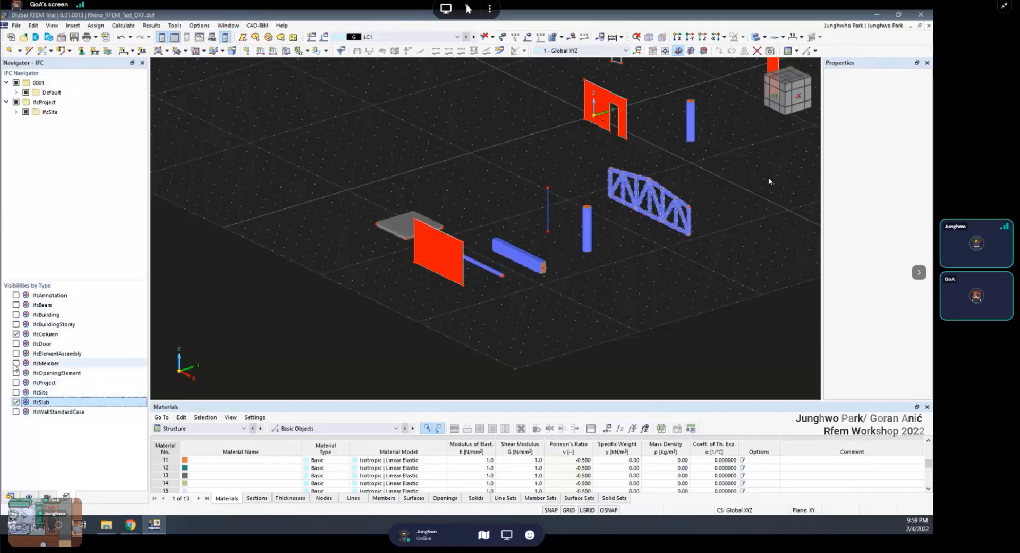
click(16, 305)
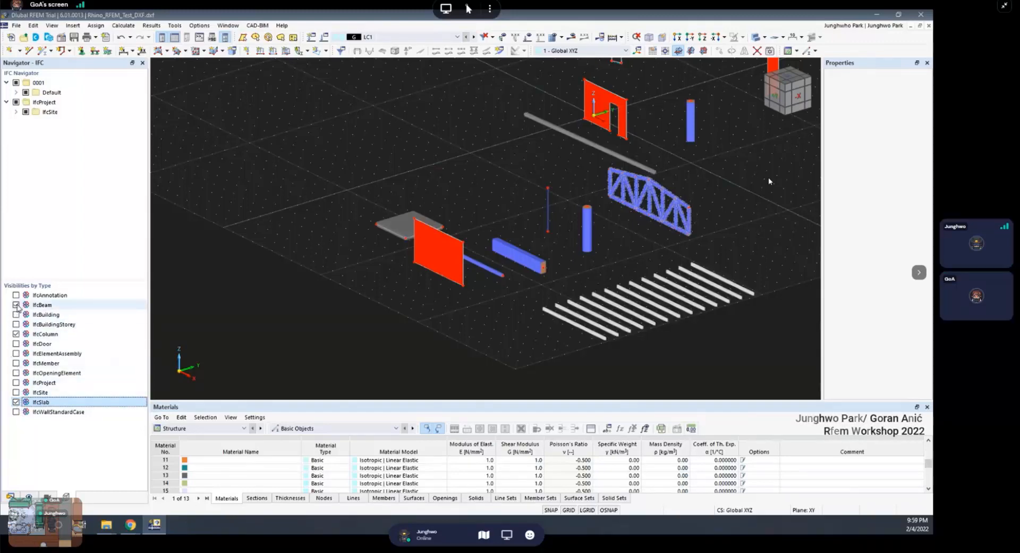
Convert the IFC slab behind the freestanding wall into a straight member
middle_drag(496, 250, 450, 264)
scroll(450, 264, up, 6)
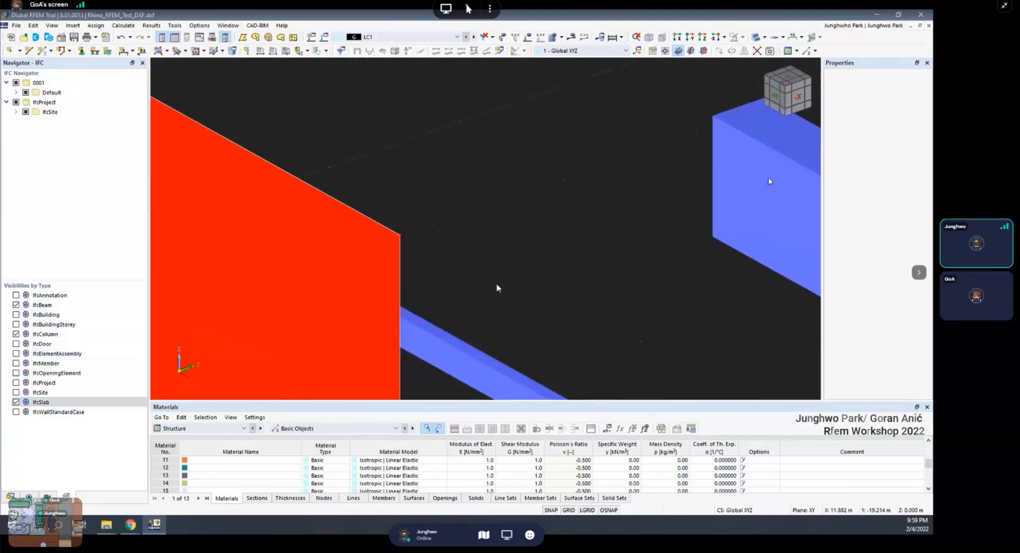
scroll(497, 279, down, 3)
scroll(495, 276, down, 5)
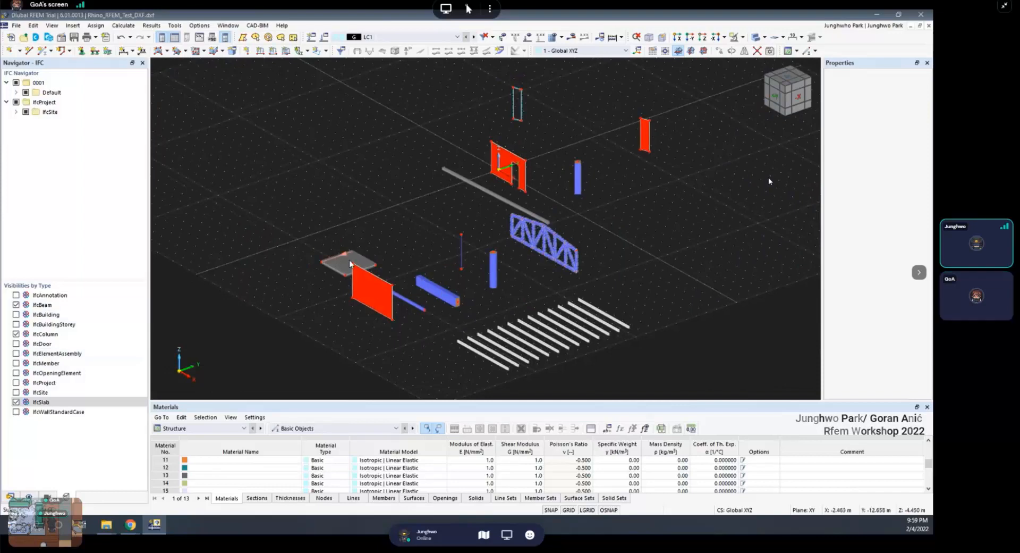
scroll(398, 240, up, 3)
click(396, 243)
right_click(396, 244)
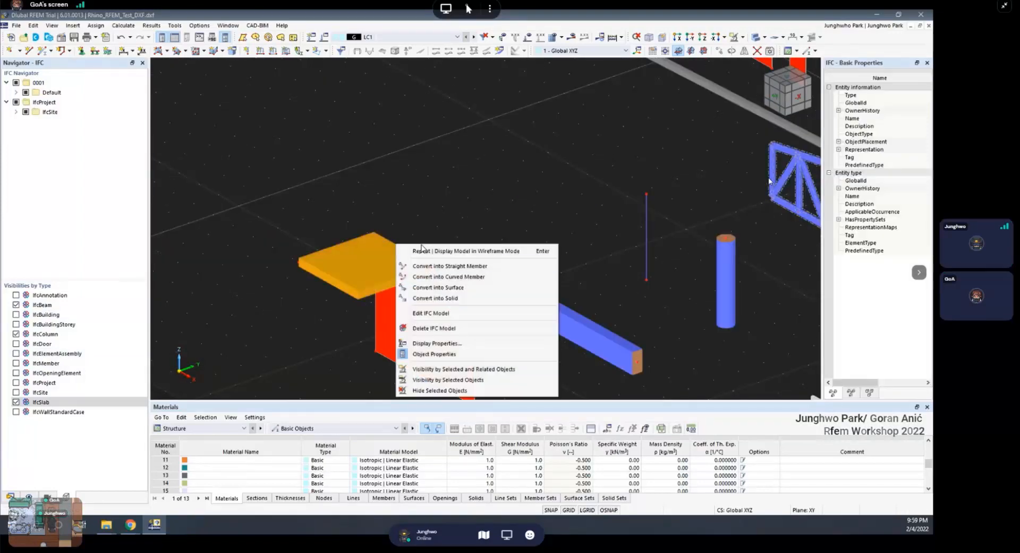
click(457, 266)
scroll(424, 234, down, 3)
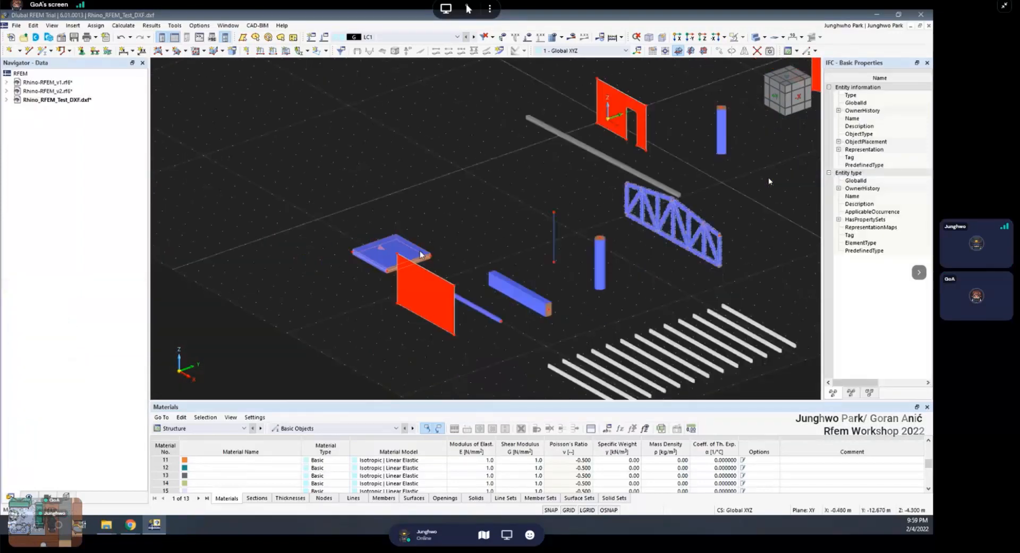
Inspect the member converted from the slab and clear its selection without changing it
scroll(418, 249, up, 4)
click(430, 249)
right_click(430, 251)
click(478, 210)
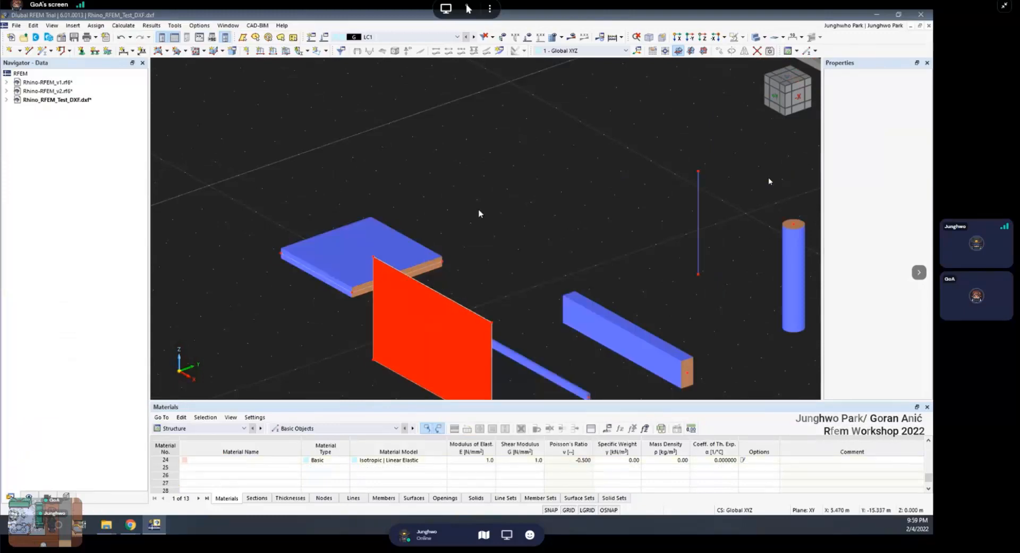
scroll(439, 232, down, 4)
ctrl+middle_drag(439, 232, 490, 216)
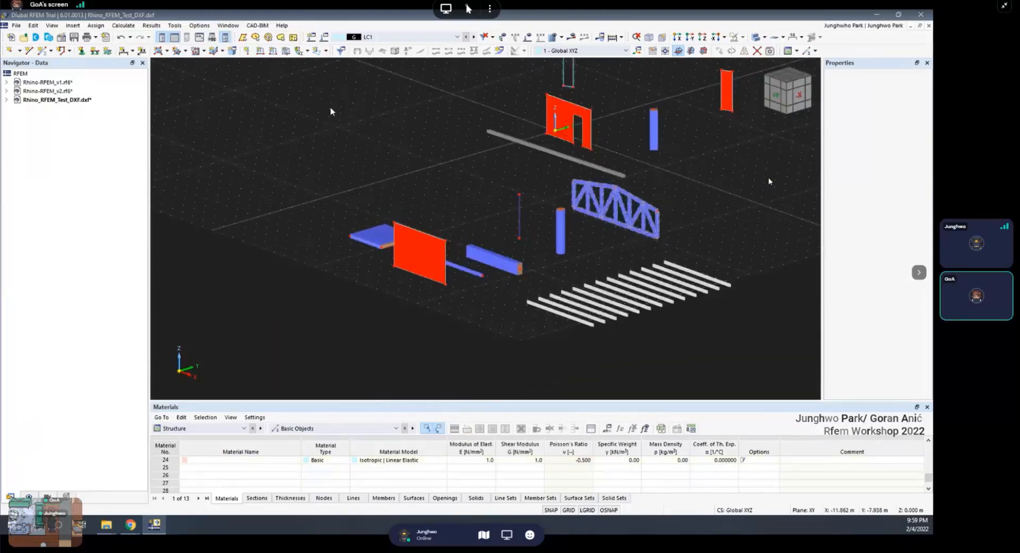
Delete all IFC models from the file and review the remaining RFEM members and surfaces
click(275, 25)
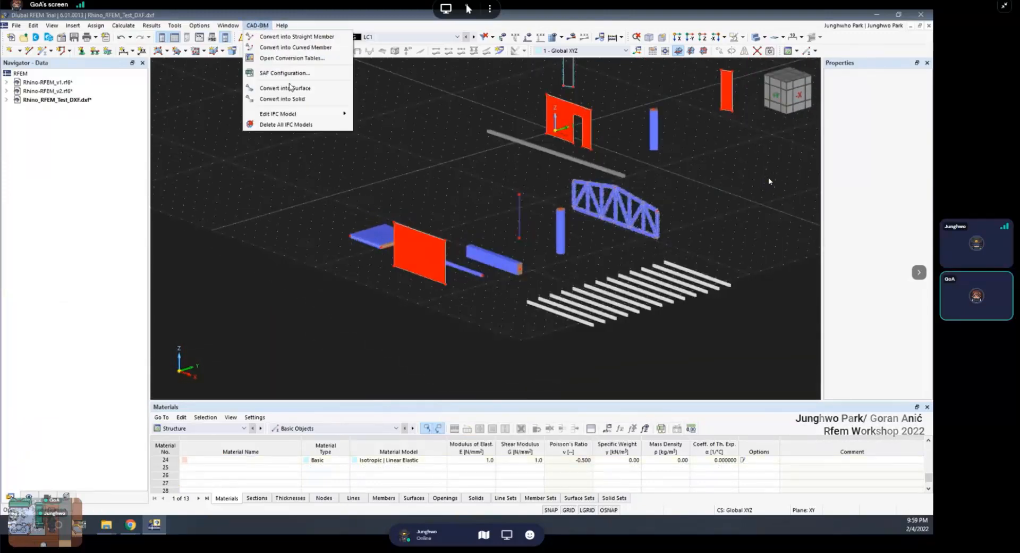
click(318, 126)
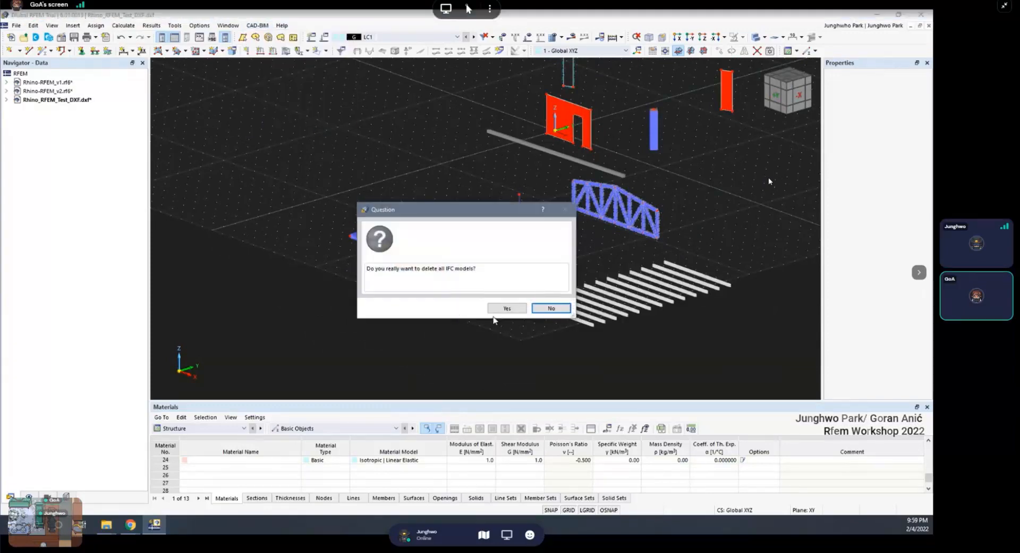
click(507, 308)
scroll(577, 282, up, 5)
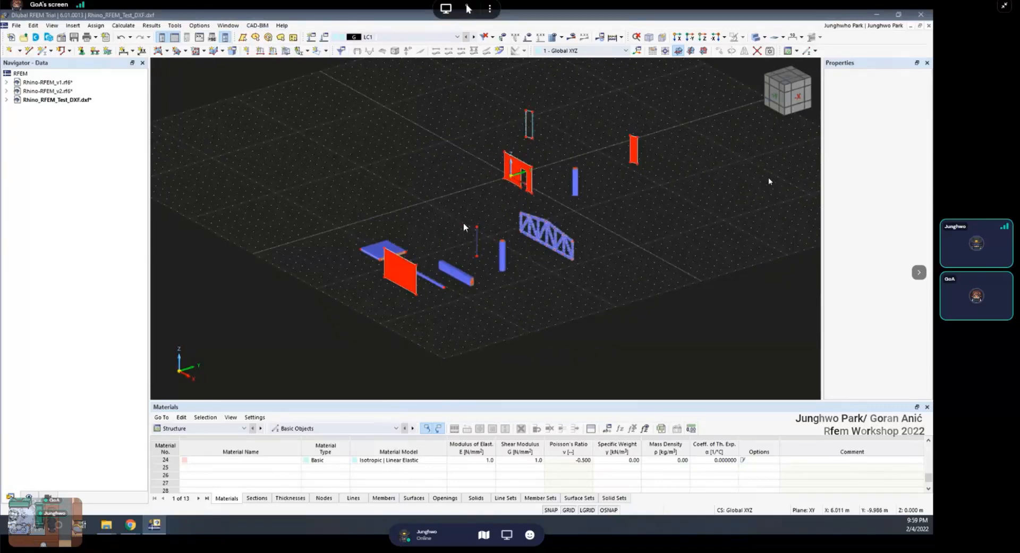
ctrl+middle_drag(619, 251, 581, 225)
scroll(581, 259, up, 2)
scroll(580, 222, down, 3)
scroll(611, 238, up, 5)
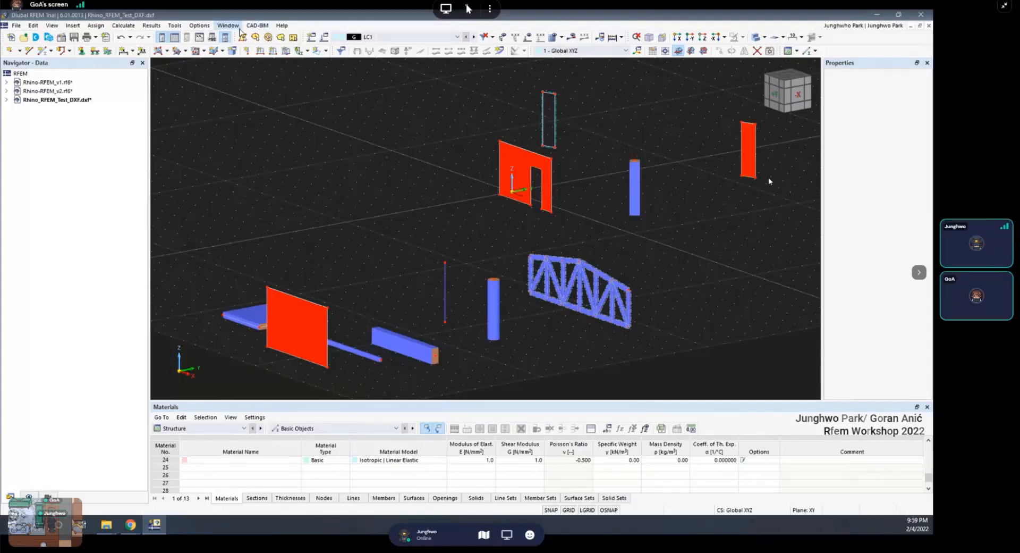
Switch to the Rhino-RFEM_v2.rf6 model and examine its frame structure and supported box
click(228, 26)
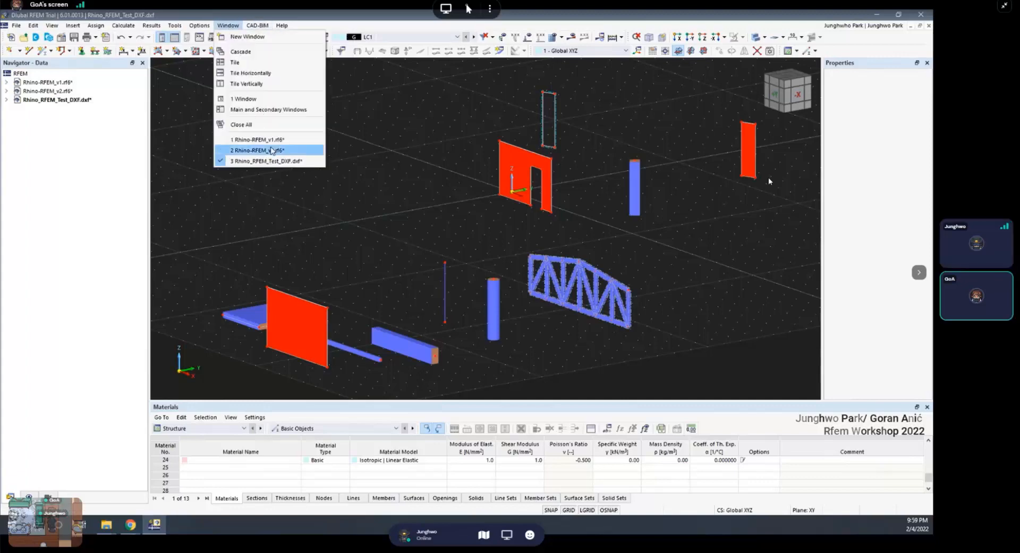
click(278, 151)
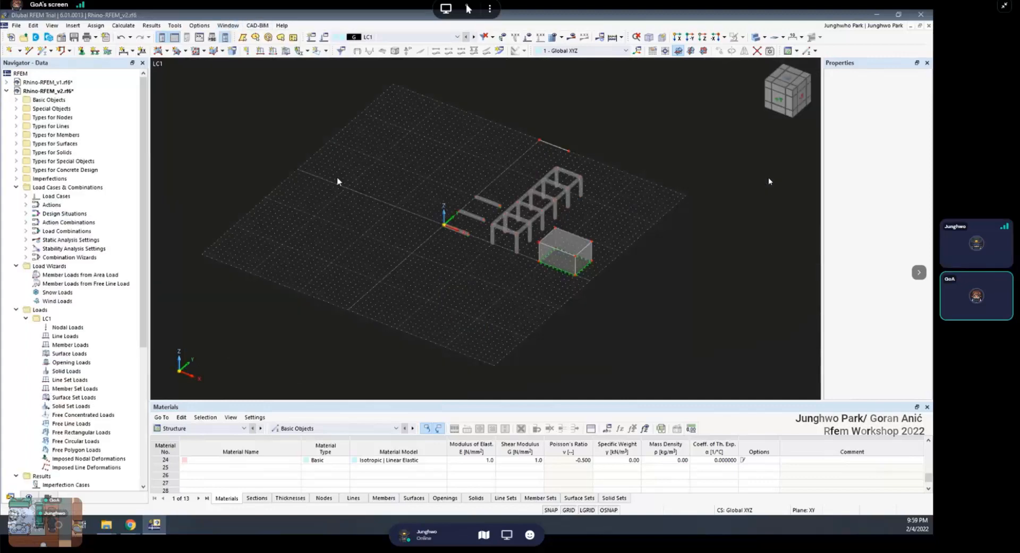
scroll(339, 181, down, 5)
scroll(407, 181, up, 8)
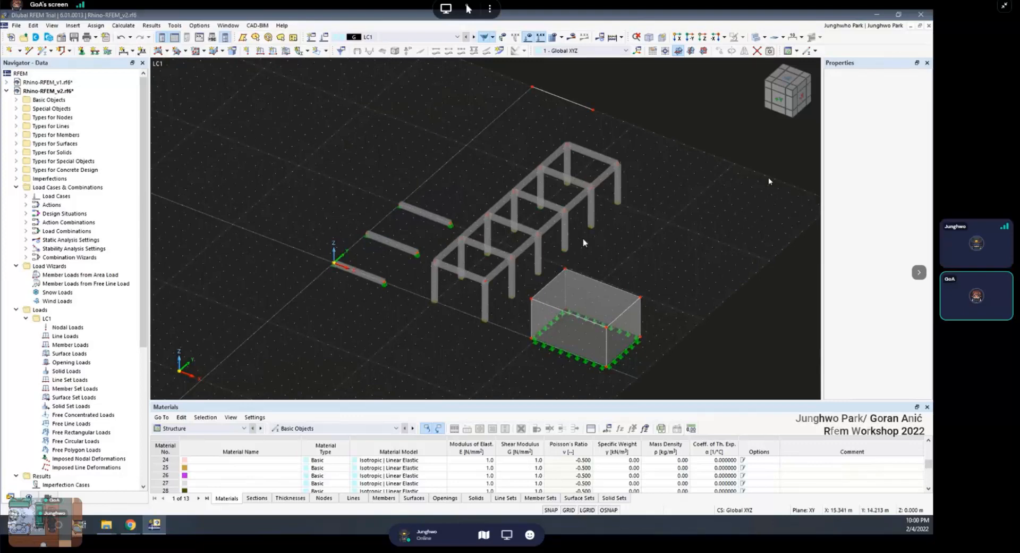
mouse_move(584, 242)
ctrl+middle_down()
mouse_move(568, 255)
mouse_move(578, 270)
mouse_move(610, 228)
mouse_move(607, 279)
mouse_move(608, 251)
mouse_move(587, 254)
ctrl+middle_up()
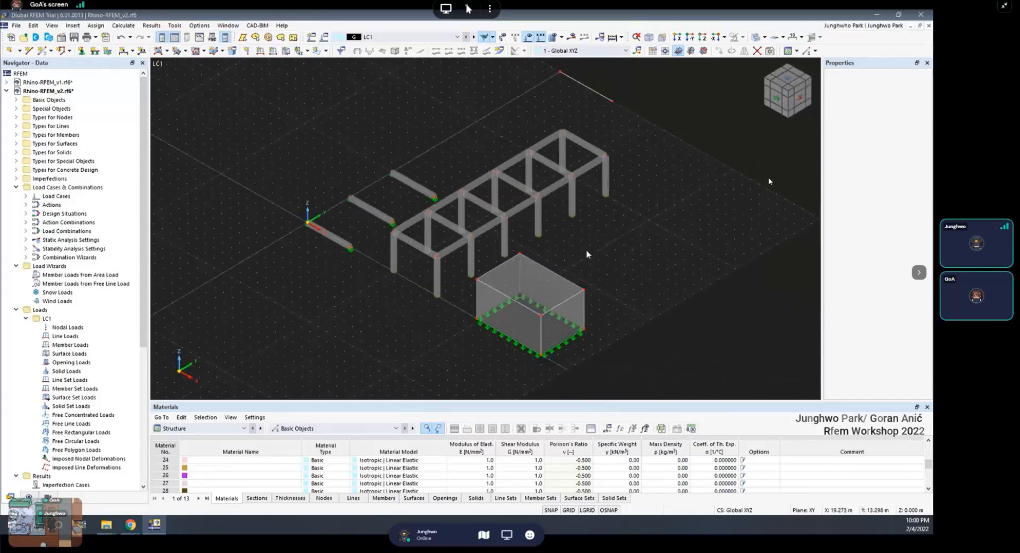